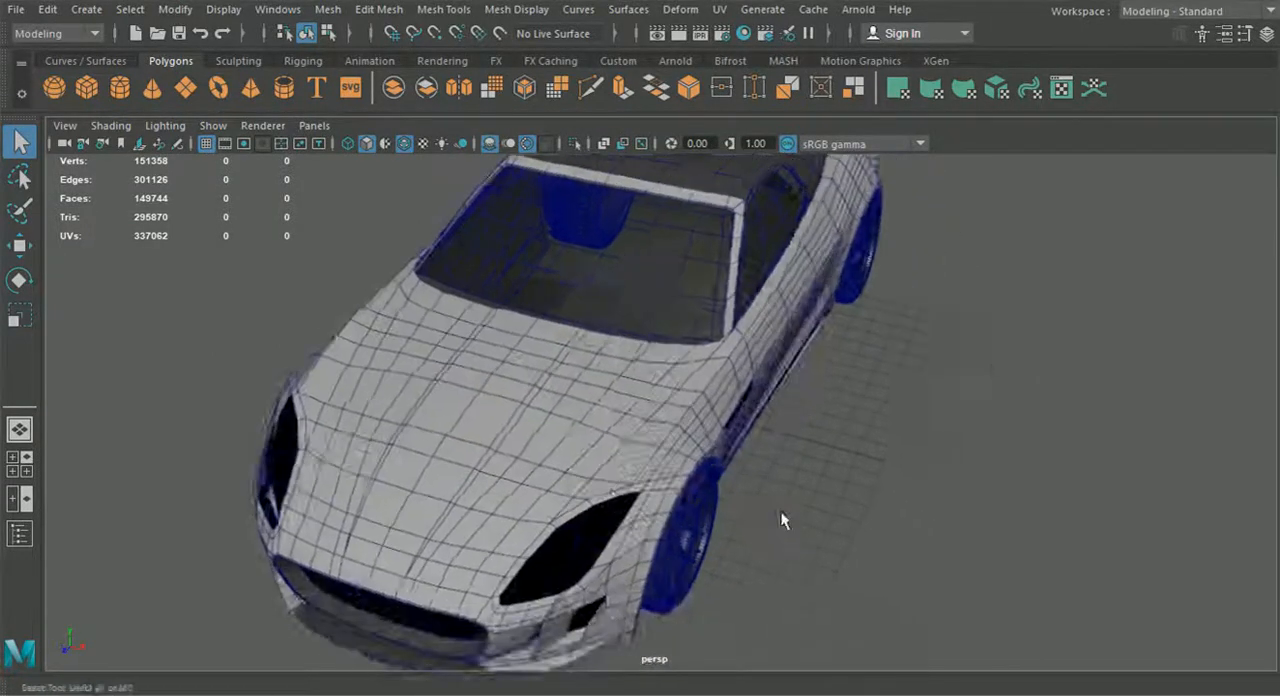
Examine the car model's grille, front wheel and side from several angles
scroll(938, 473, up, 2)
scroll(1185, 507, down, 3)
alt+drag(796, 488, 1009, 473)
alt+drag(537, 467, 1098, 325)
alt+drag(730, 342, 950, 358)
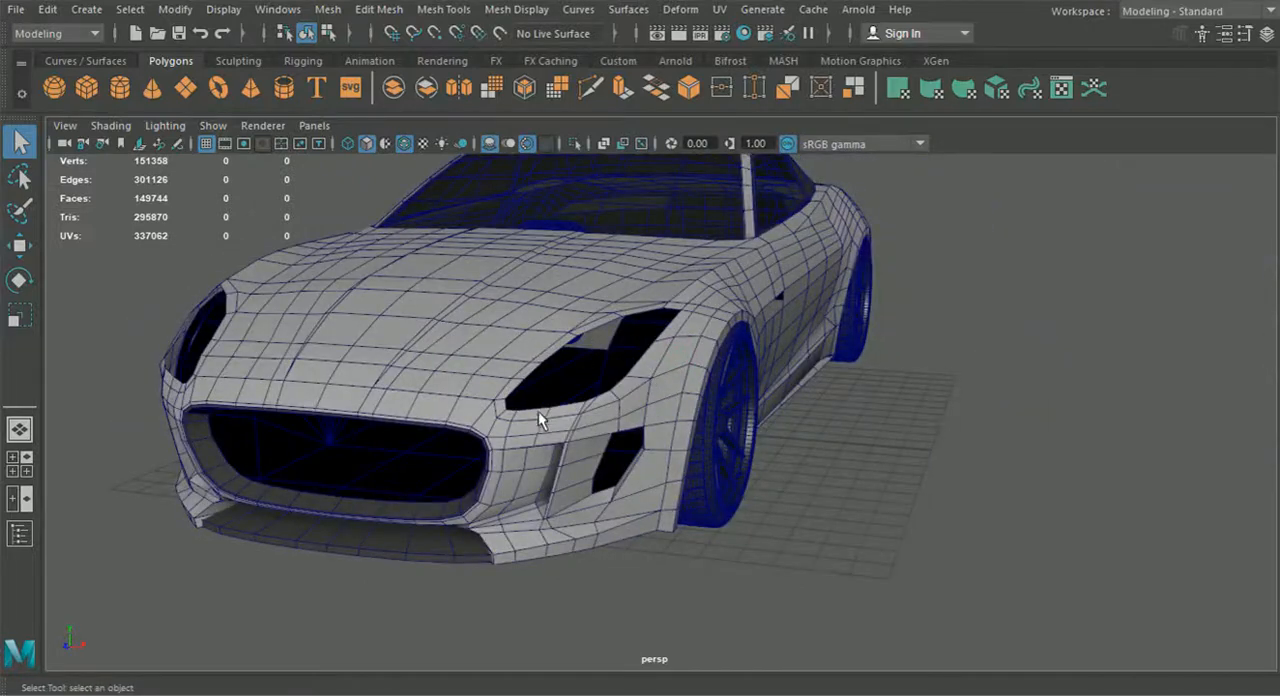
alt+drag(509, 424, 736, 504)
scroll(571, 358, up, 2)
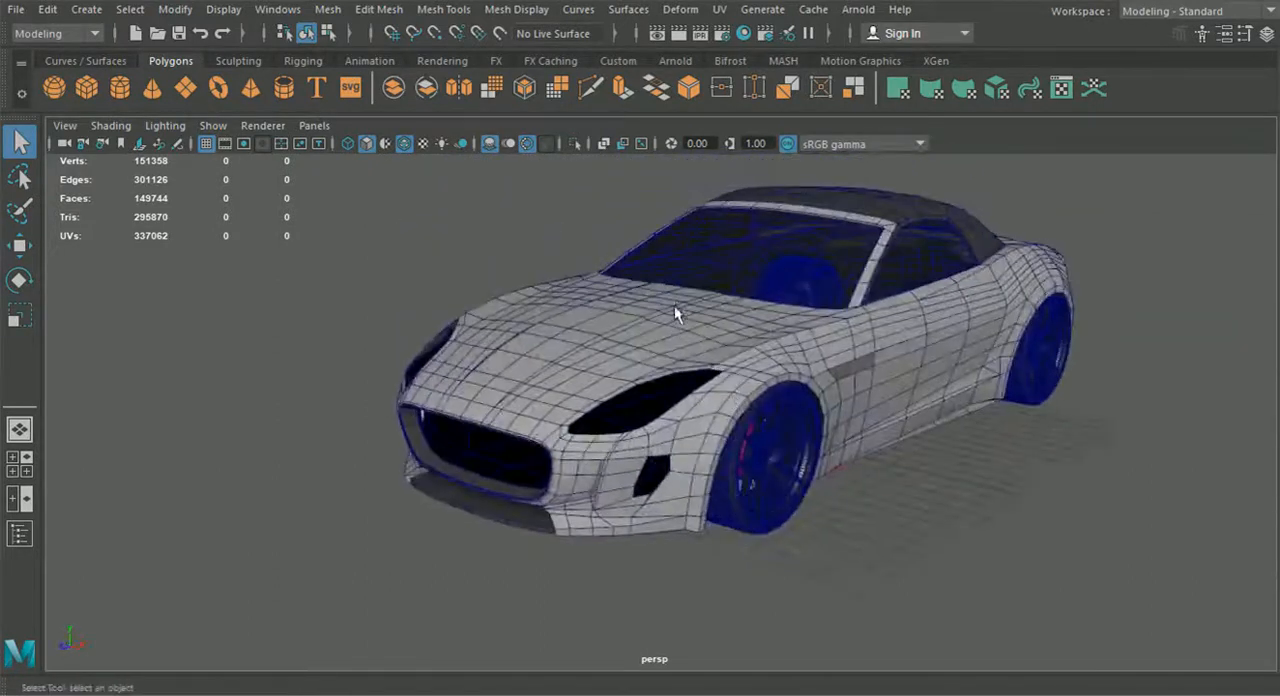
alt+drag(669, 324, 808, 394)
scroll(808, 394, up, 5)
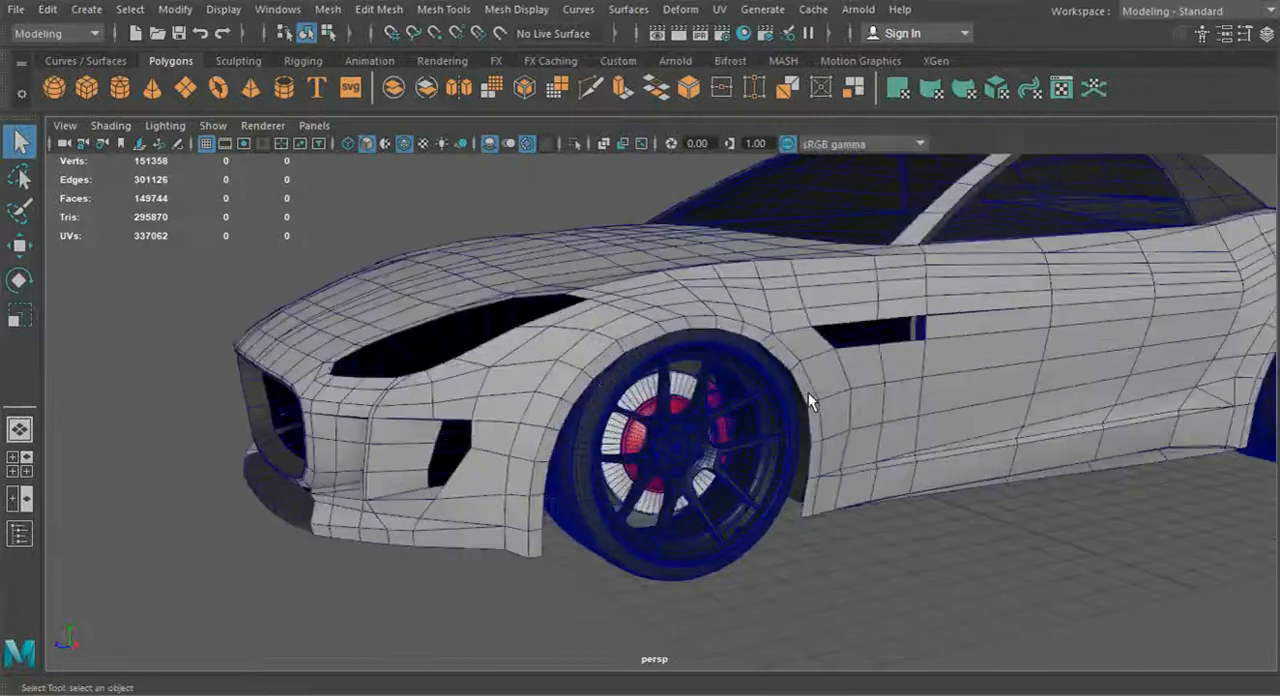
scroll(846, 417, down, 5)
alt+drag(846, 417, 864, 427)
alt+drag(505, 440, 667, 434)
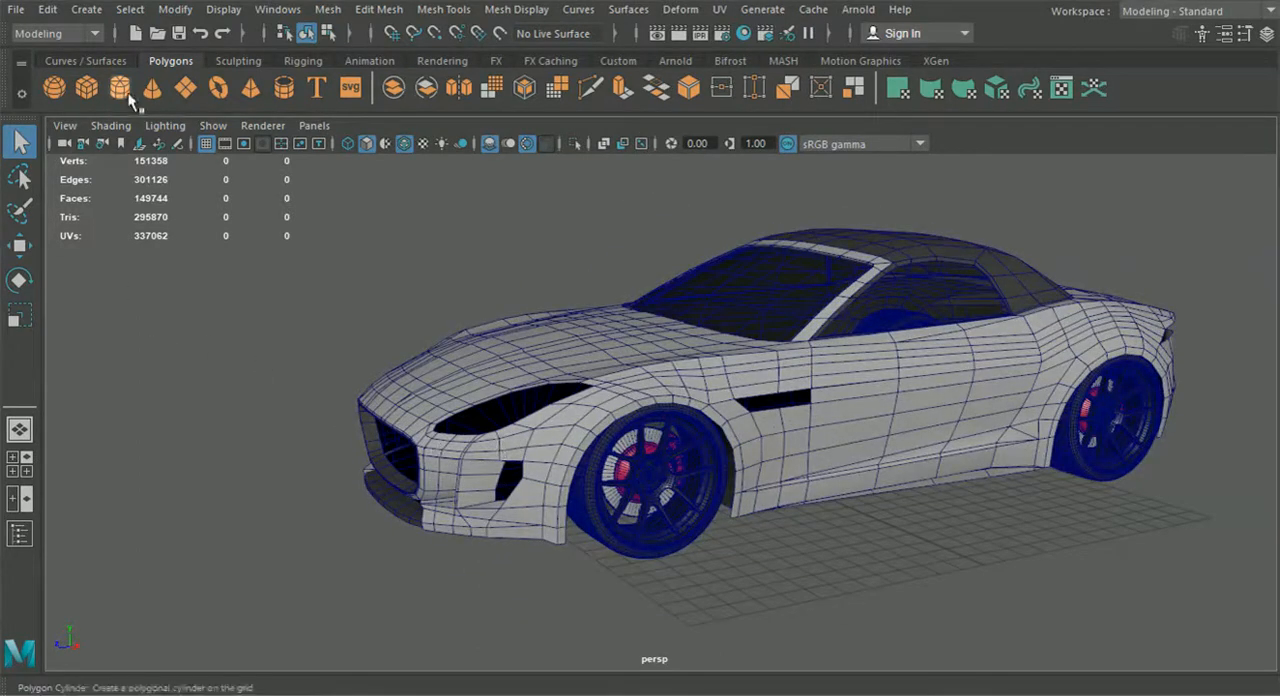
Create a polygon cube and move it ahead of the car's nose at grille height
click(87, 89)
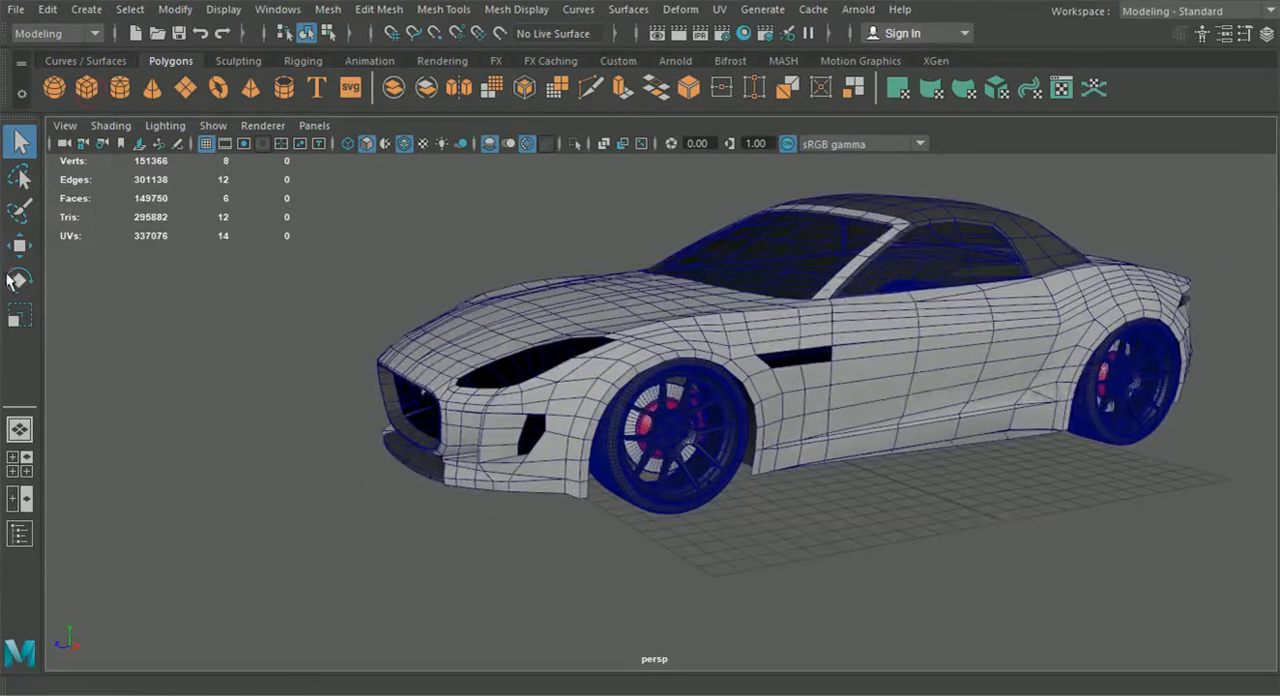
click(20, 245)
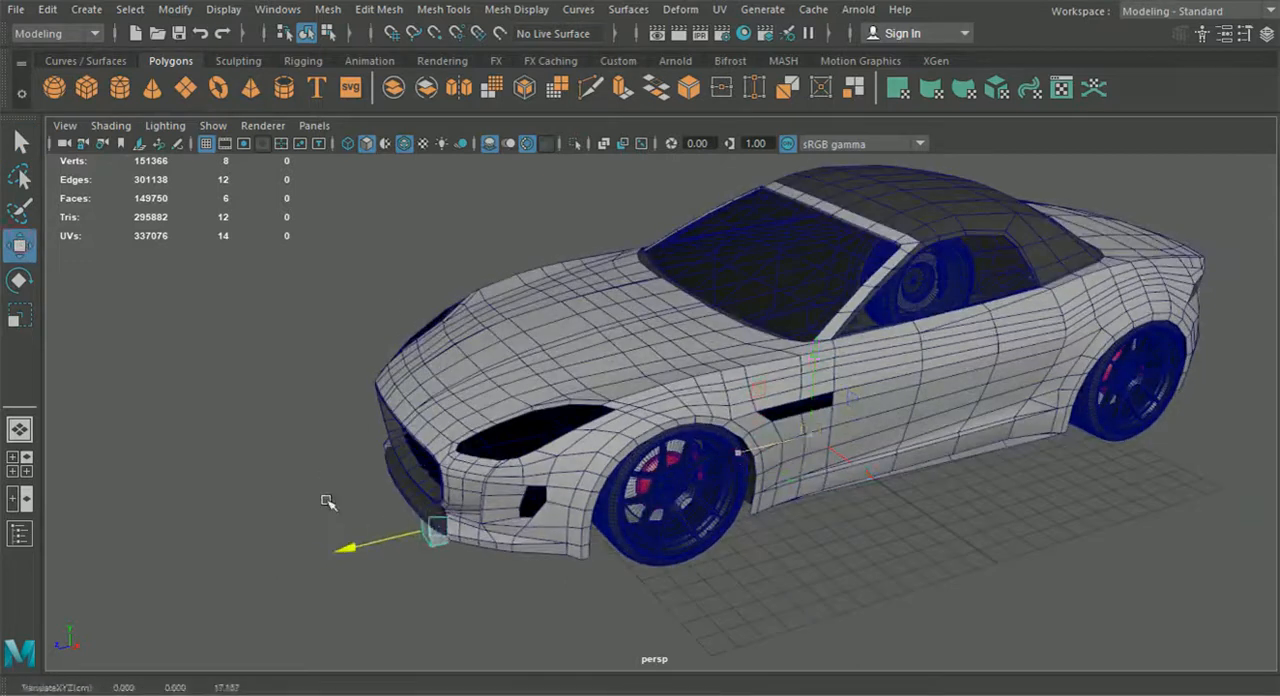
drag(372, 555, 306, 470)
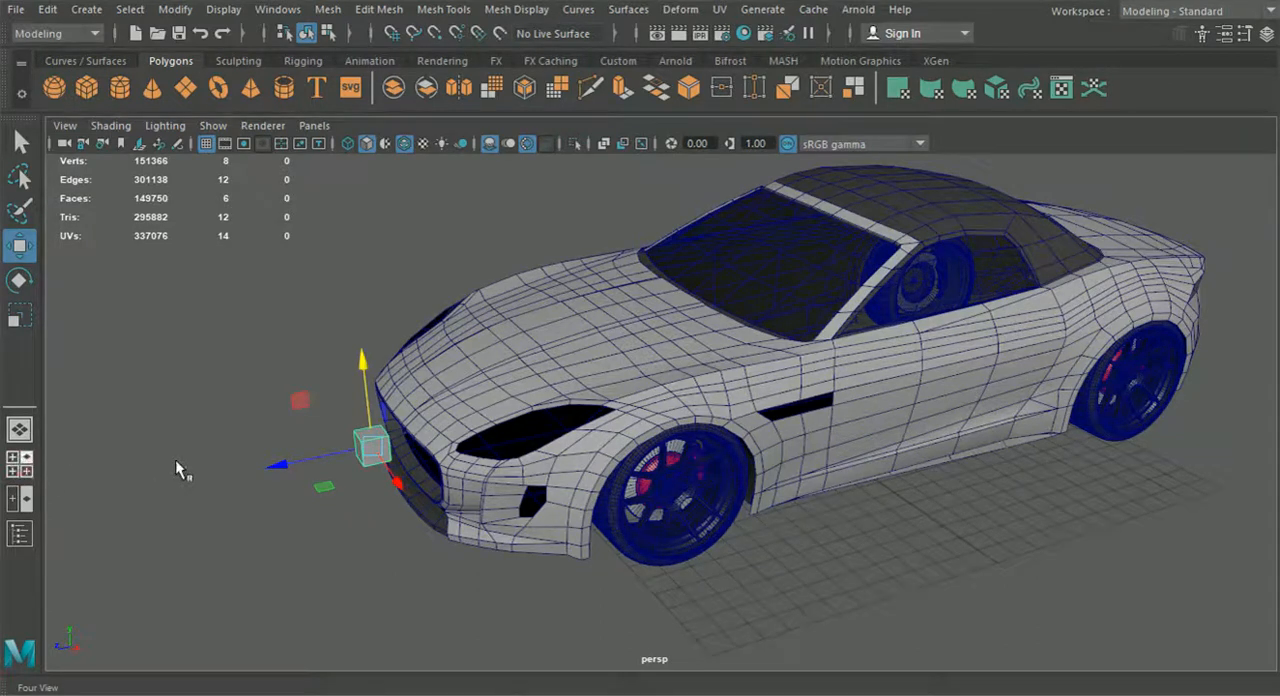
Lower the cube in the front view to line up with the horizontal bar in the grille reference
key(space)
key(space)
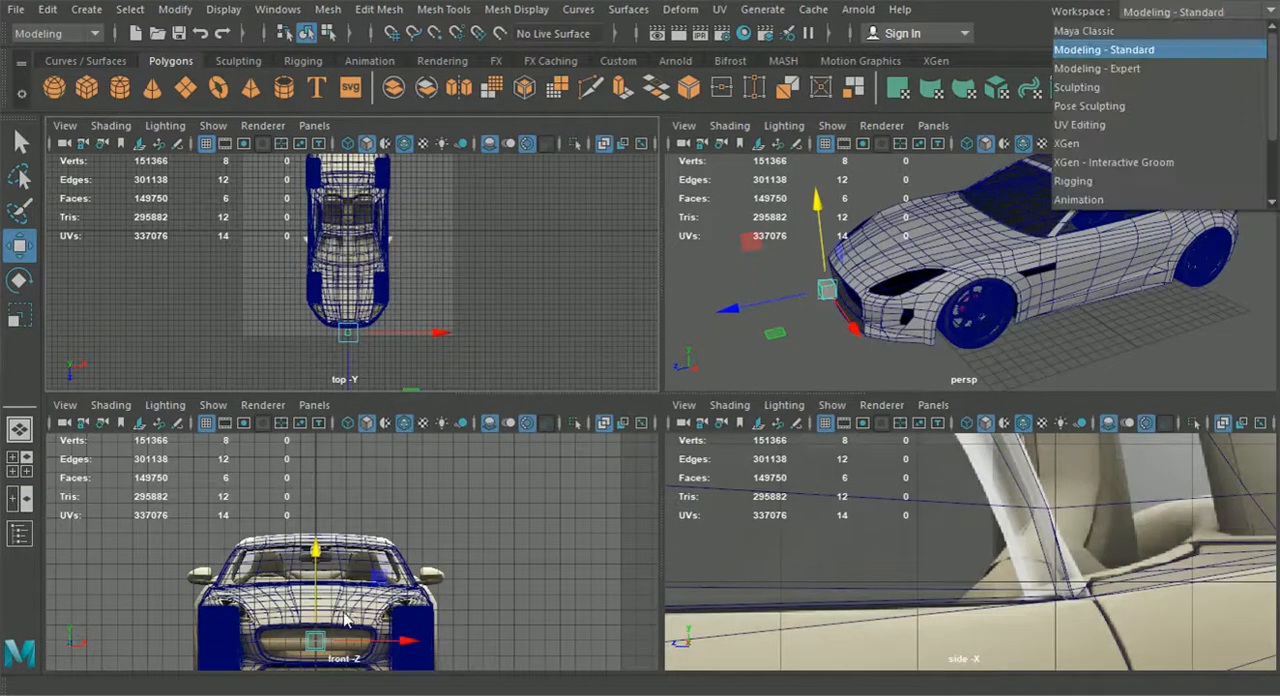
alt+middle_drag(430, 577, 486, 404)
key(space)
scroll(472, 531, up, 6)
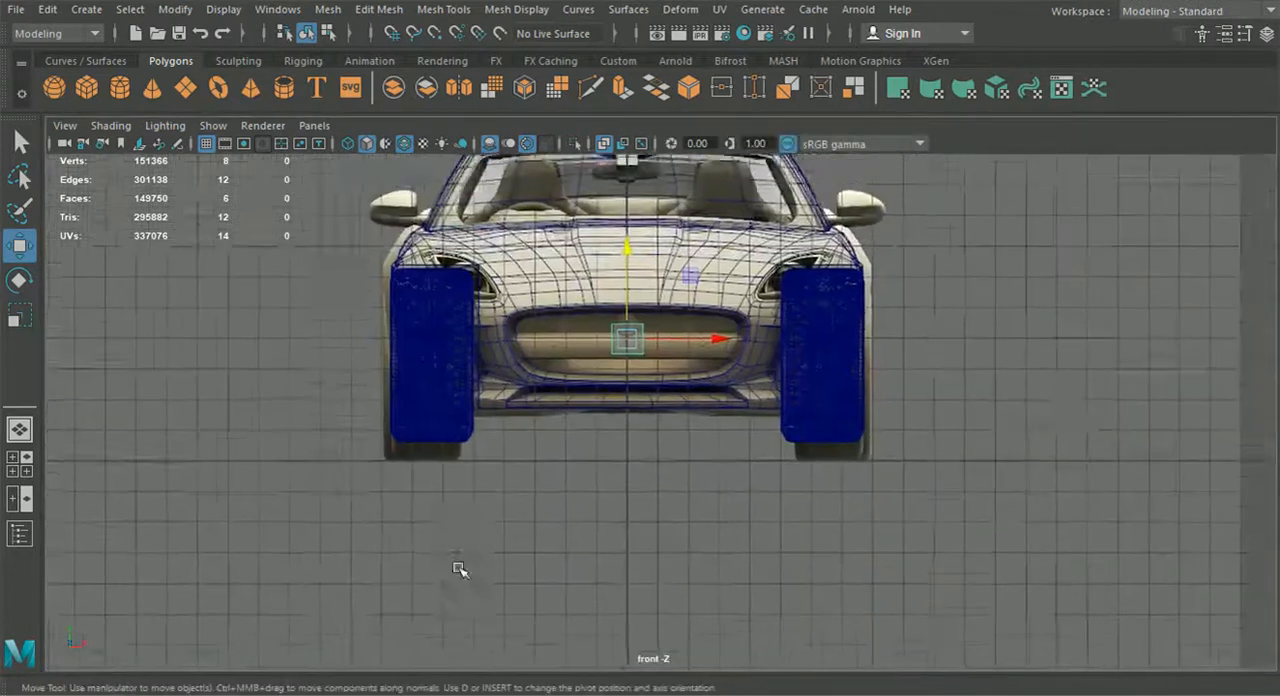
scroll(556, 430, up, 3)
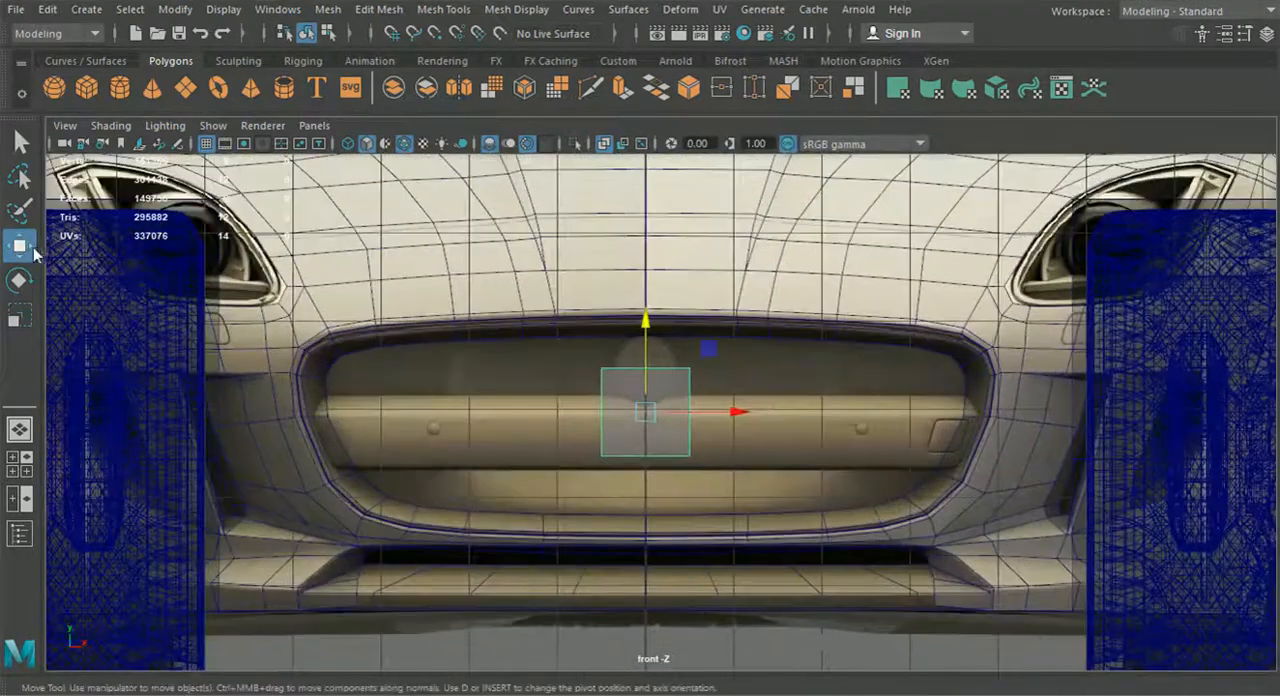
drag(647, 326, 647, 343)
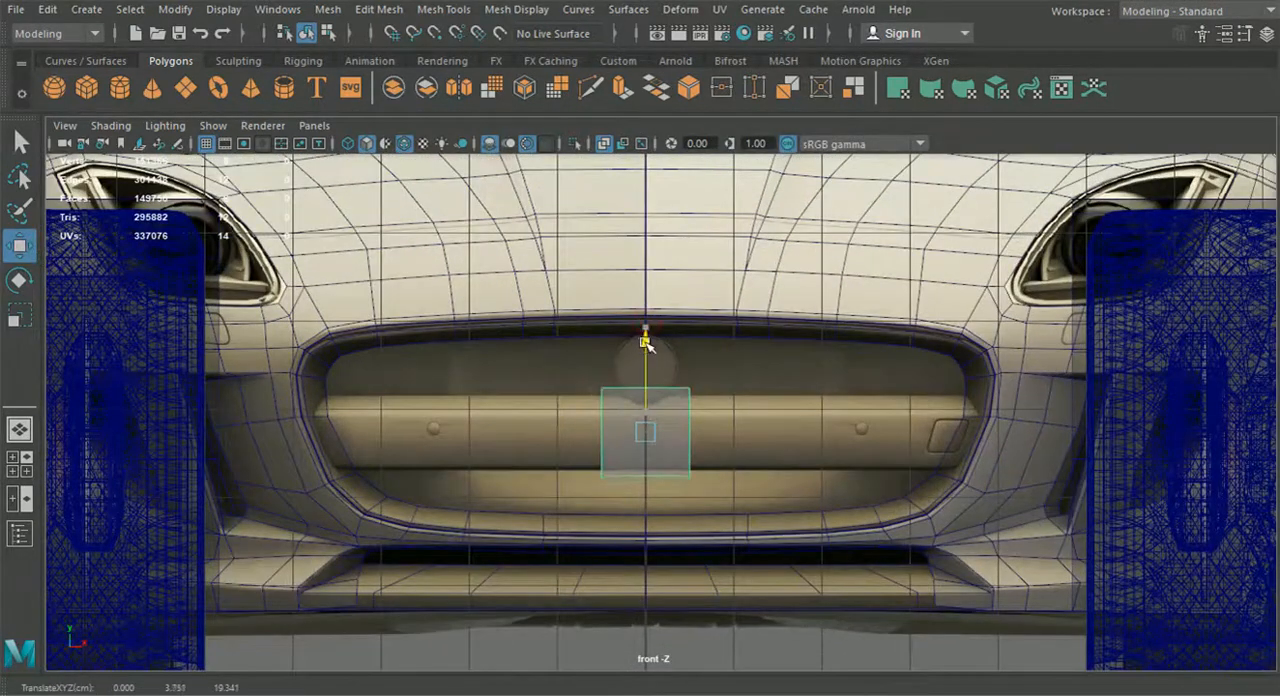
Move the cube's inner vertices onto the car's centre line so that it covers only one half of the bar
scroll(647, 428, up, 2)
right_drag(594, 298, 562, 149)
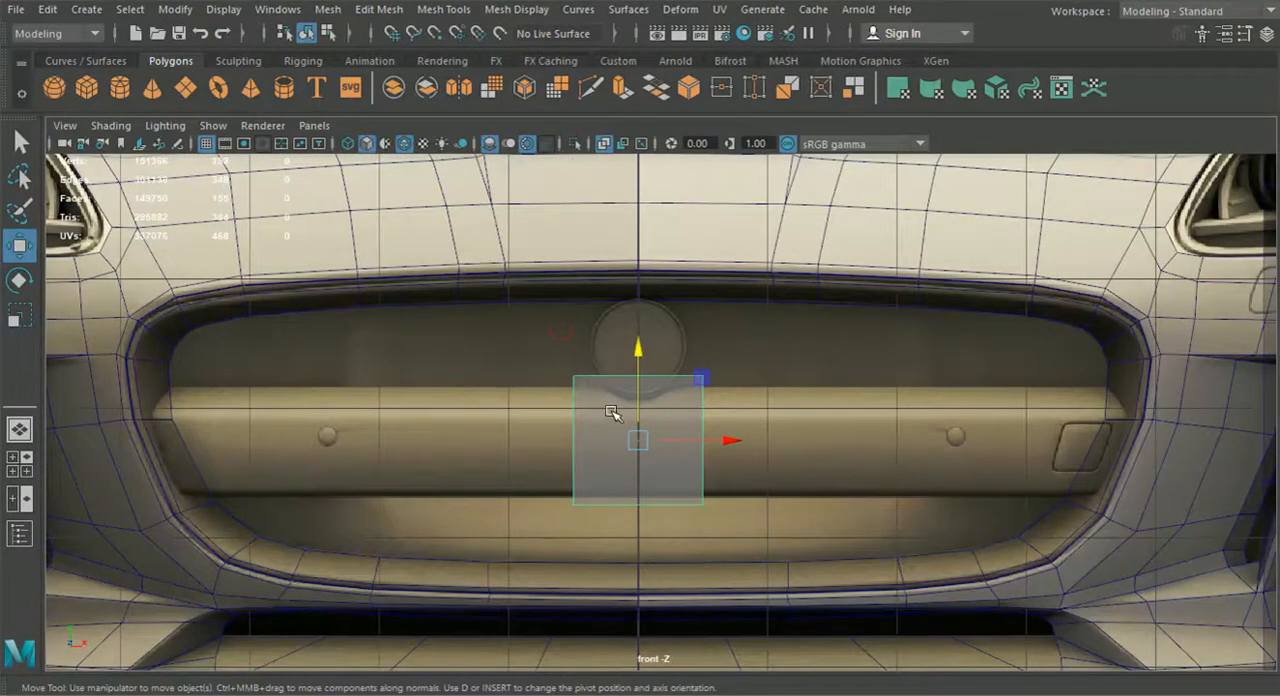
alt+middle_drag(612, 412, 604, 425)
drag(634, 456, 768, 530)
right_drag(648, 434, 560, 148)
drag(508, 368, 624, 564)
drag(652, 460, 694, 457)
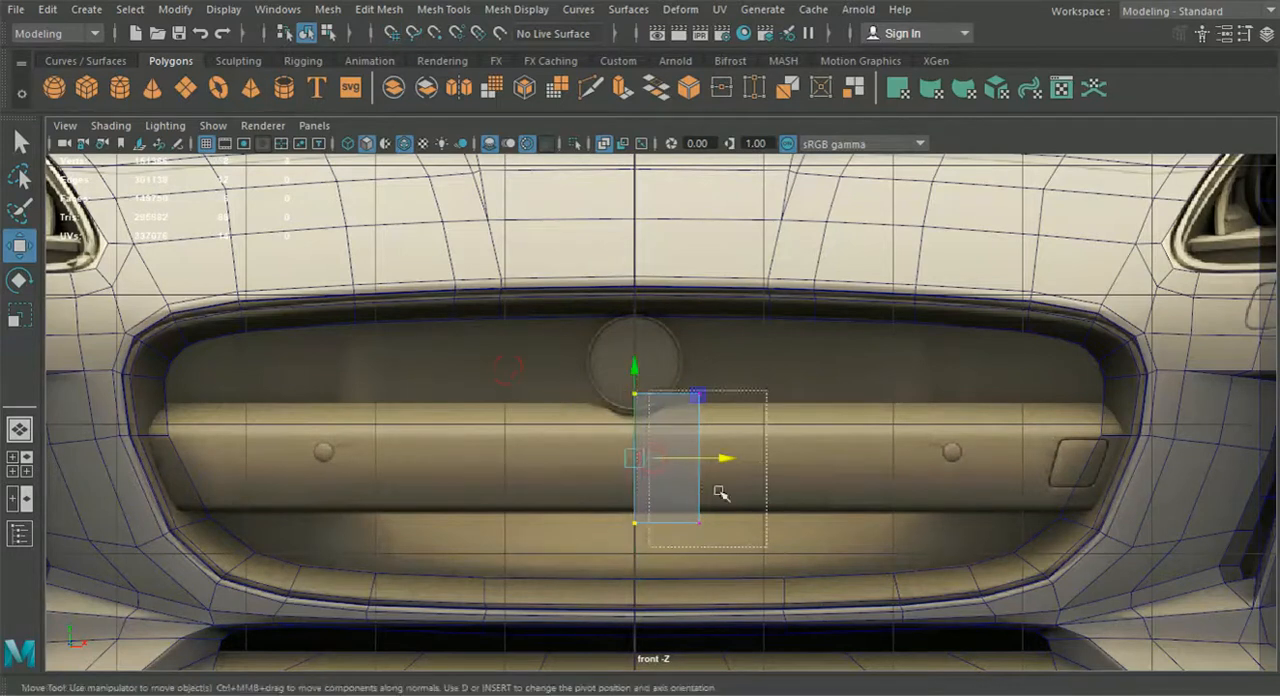
Stretch the box's outer end to the side of the grille and lower its top edge to the bar's upper crease
drag(783, 455, 1176, 414)
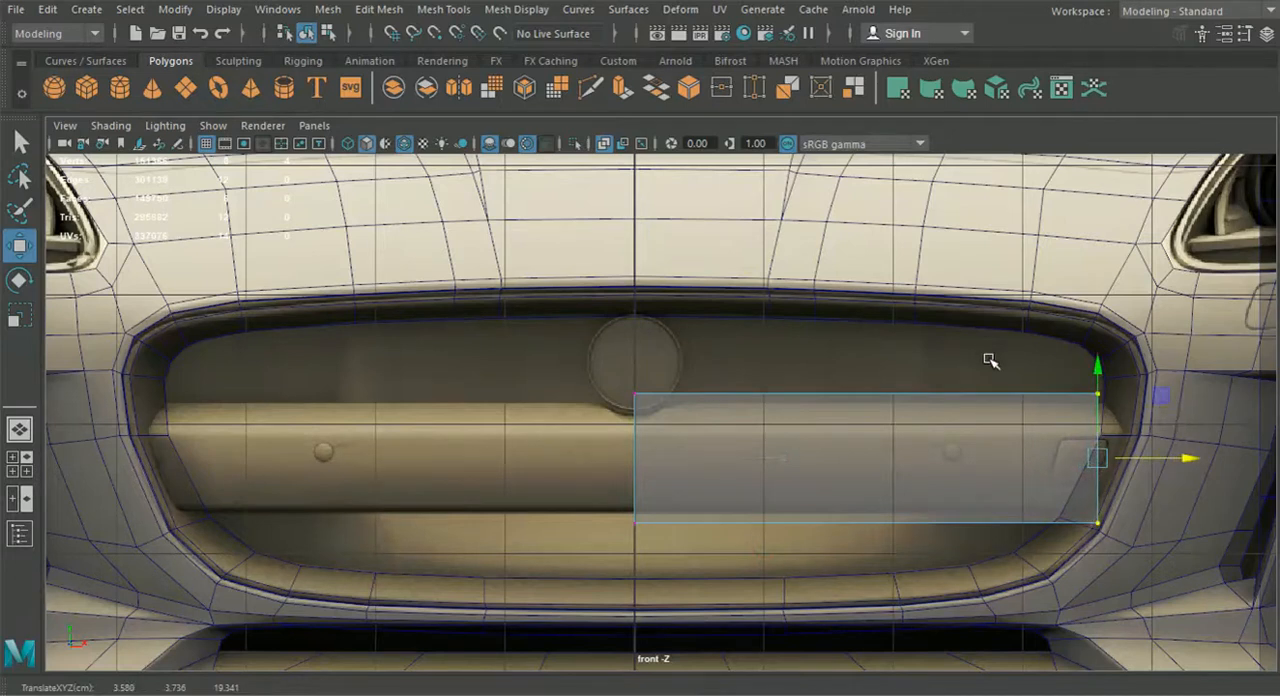
drag(594, 361, 1140, 436)
drag(873, 315, 870, 348)
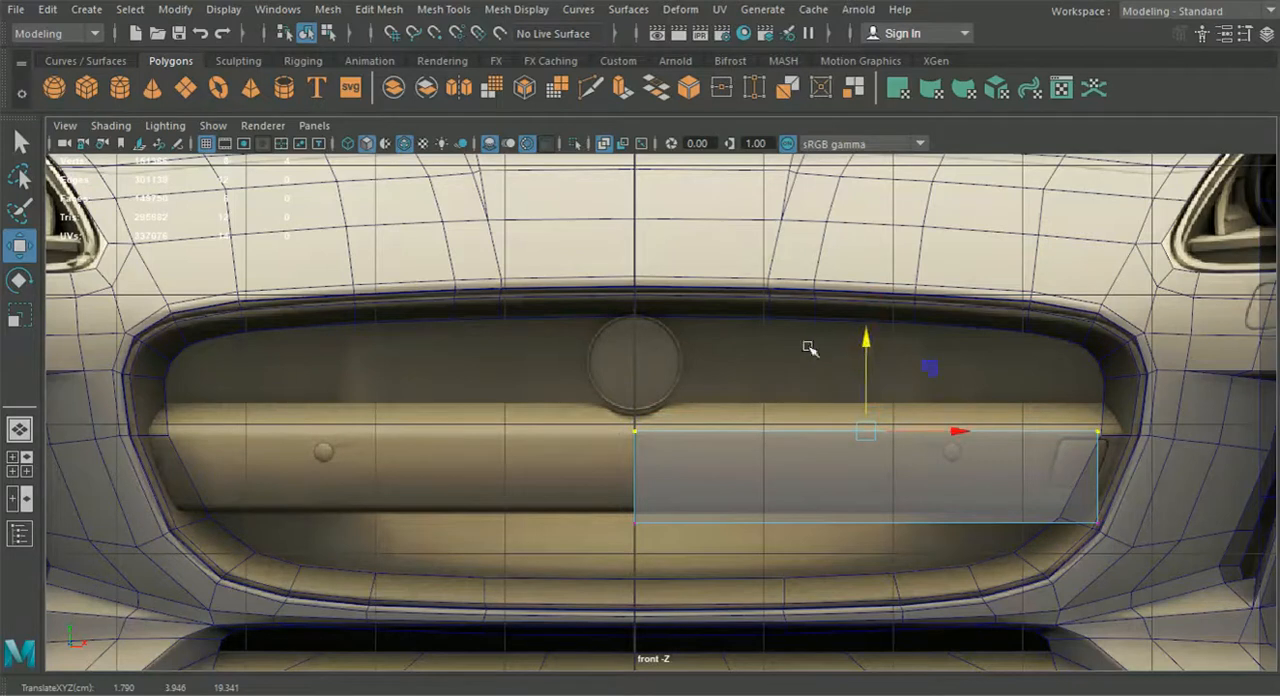
drag(963, 431, 972, 434)
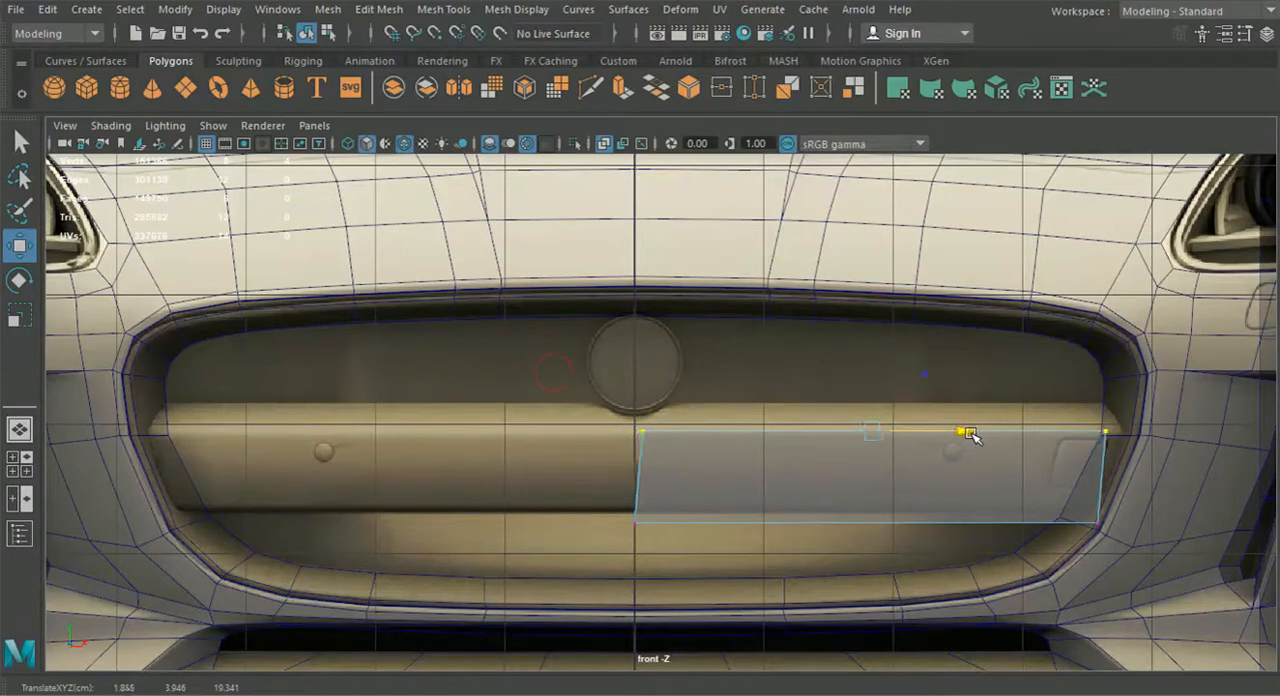
Pull the box's upper outer corner outward along the grille side and raise its bottom edge to the bar's lower edge
drag(1029, 371, 1188, 436)
drag(1140, 535, 1073, 520)
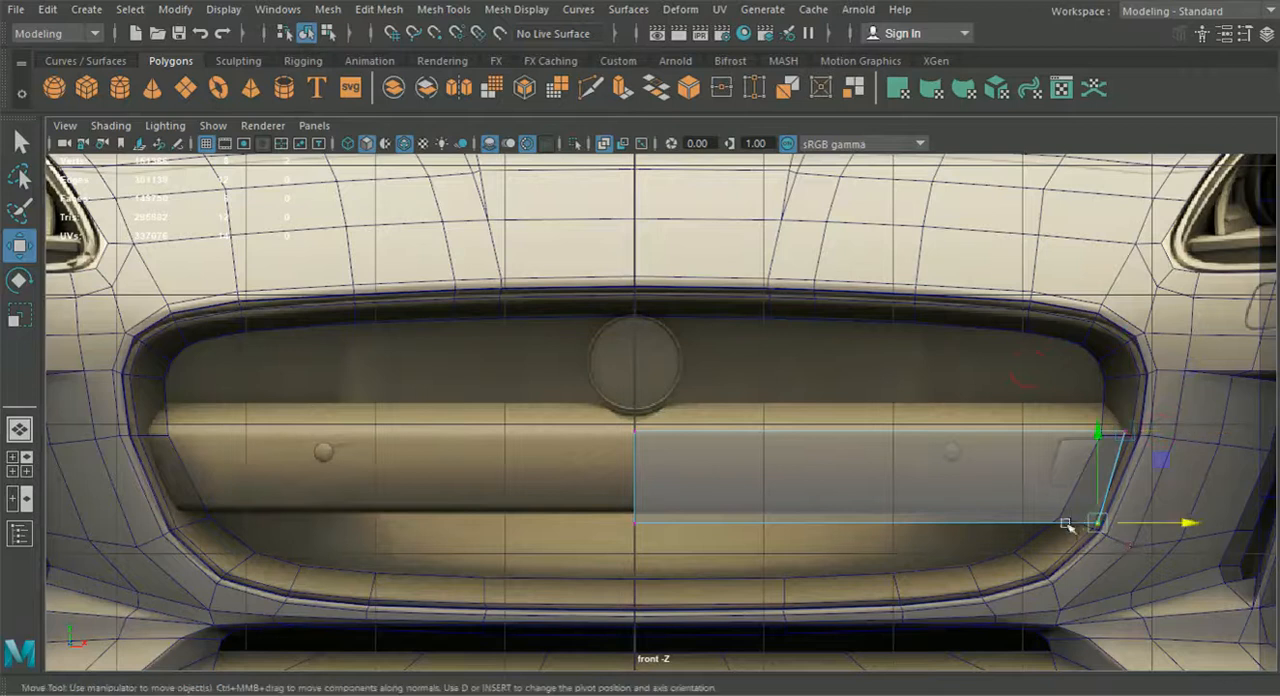
drag(1157, 573, 580, 488)
drag(860, 466, 862, 452)
Adjust the box's lower outer corner and shift the slanted outer end outward to meet the grille rim
scroll(989, 463, up, 5)
alt+middle_drag(1236, 525, 872, 468)
scroll(880, 480, up, 3)
drag(980, 583, 899, 528)
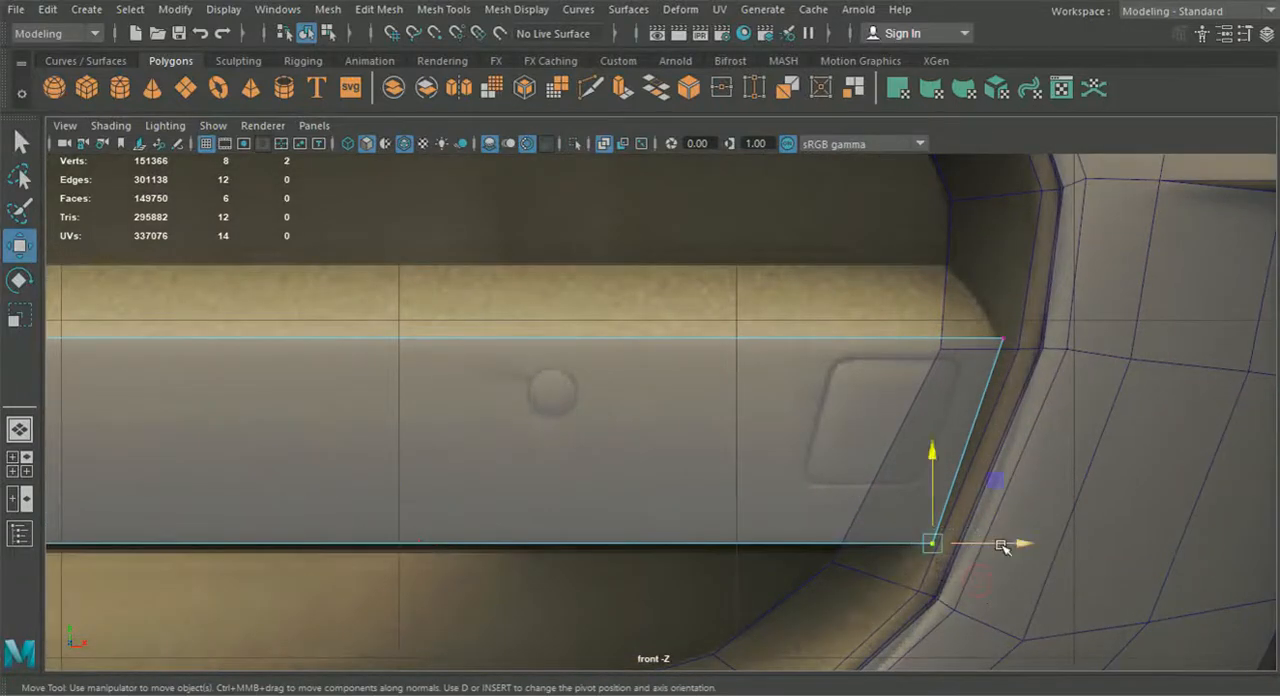
drag(994, 545, 990, 548)
mouse_move(822, 276)
shift+mouse_down()
mouse_move(1114, 531)
mouse_move(1060, 538)
shift+mouse_up()
drag(1060, 441, 1076, 452)
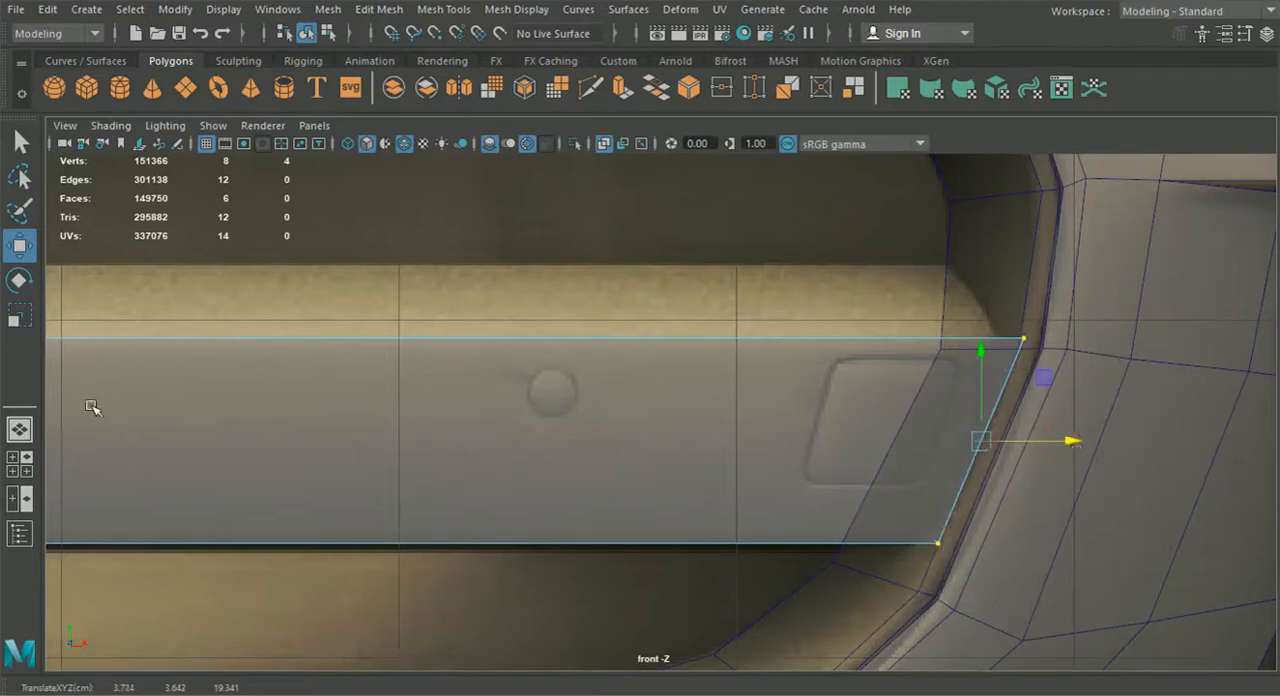
Delete the box's inner end face and its rear face
click(19, 429)
click(307, 34)
alt+drag(349, 289, 410, 420)
alt+drag(292, 420, 565, 374)
alt+middle_drag(565, 374, 440, 345)
alt+right_drag(440, 345, 600, 331)
right_drag(751, 346, 737, 200)
click(700, 376)
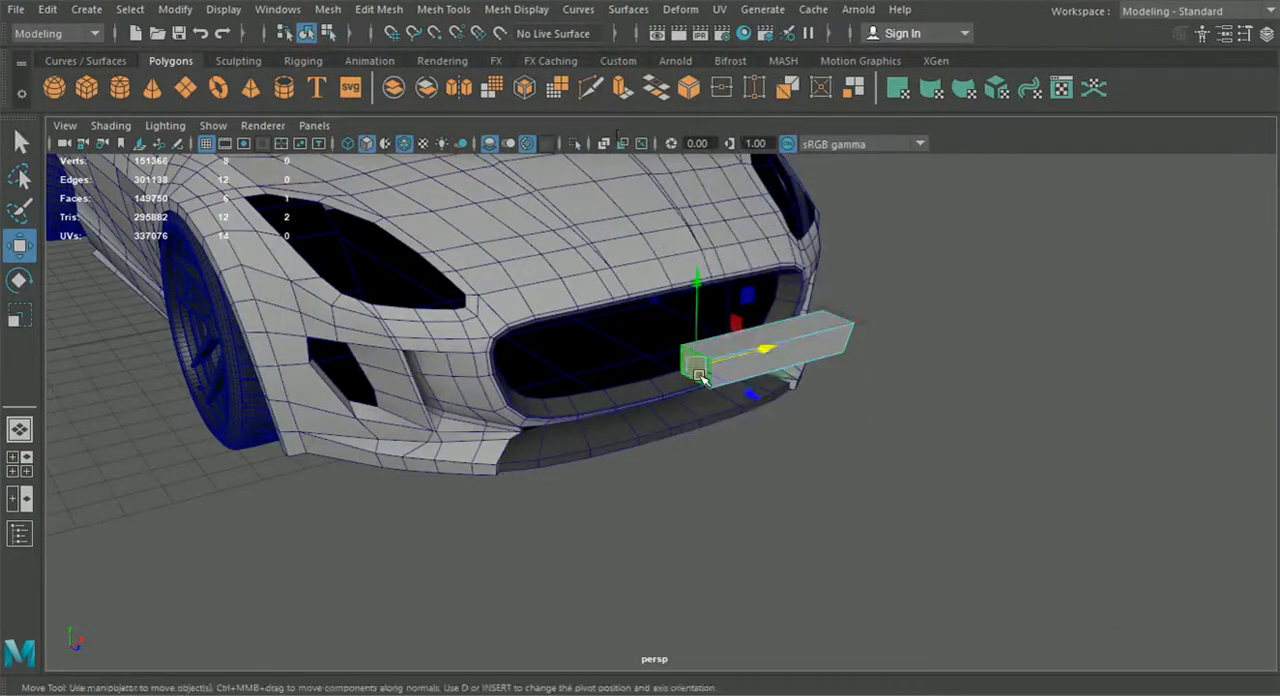
key(Delete)
key(F8)
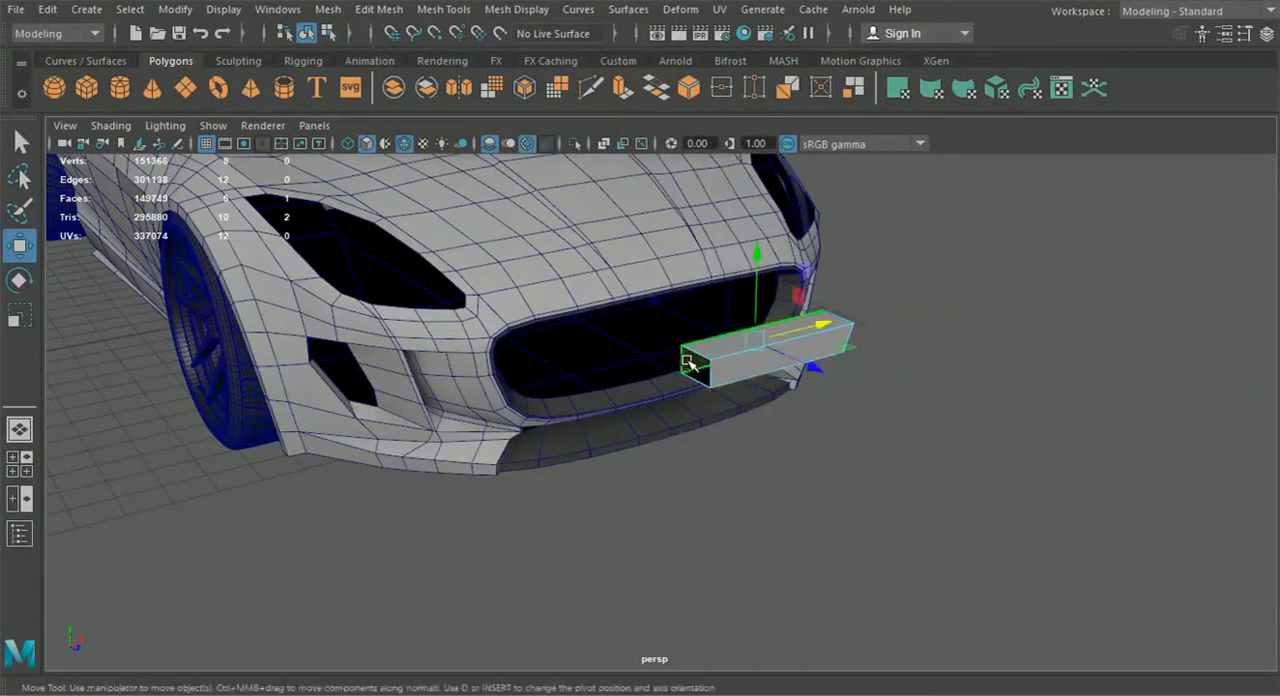
key(Delete)
Move the open box back into the car's grille opening
click(315, 34)
alt+drag(343, 263, 453, 365)
drag(528, 415, 557, 367)
alt+right_drag(557, 370, 619, 390)
alt+middle_drag(619, 390, 566, 488)
alt+right_drag(566, 488, 586, 489)
alt+drag(586, 489, 719, 533)
middle_drag(633, 600, 637, 596)
drag(637, 596, 636, 595)
right_drag(746, 508, 670, 140)
click(622, 567)
shift+click(1035, 330)
drag(924, 510, 997, 479)
Raise the box's rear top edge to the upper edge of the bar in the front reference
alt+drag(814, 451, 745, 303)
drag(867, 319, 893, 346)
click(28, 468)
key(f)
drag(351, 482, 361, 449)
alt+middle_drag(380, 492, 302, 463)
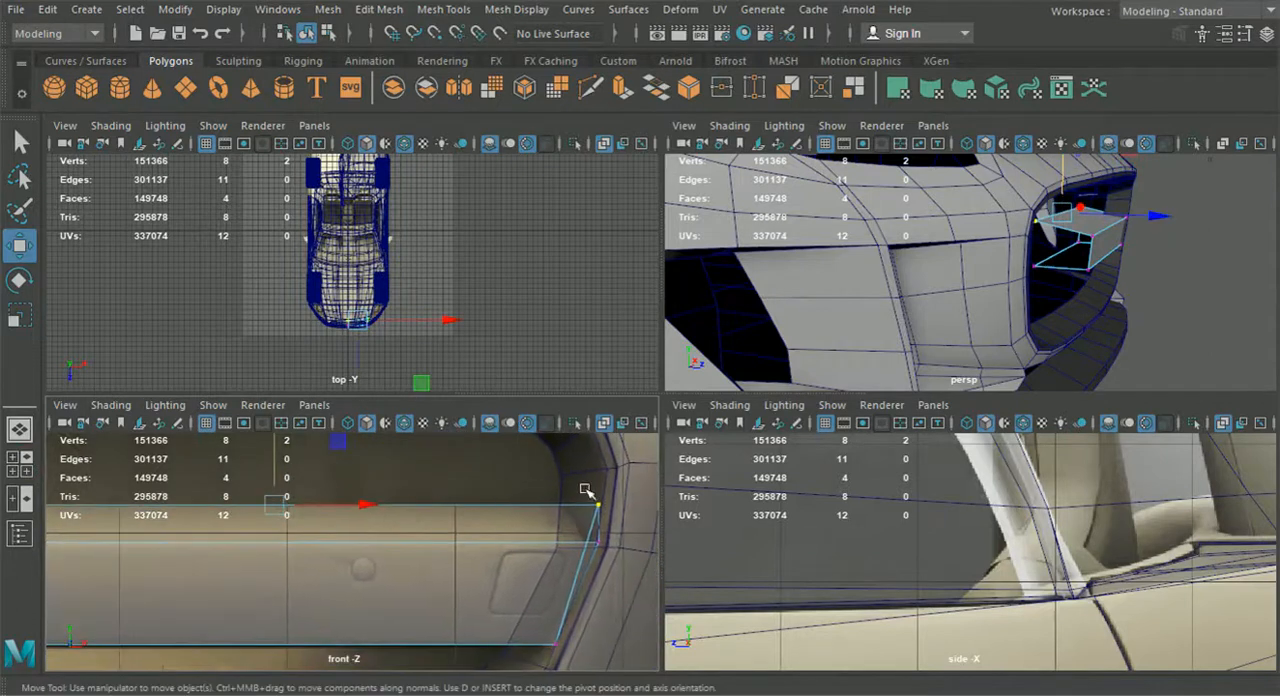
Select the bar's four rear vertices and shift them slightly forward inside the grille opening
alt+drag(949, 291, 688, 280)
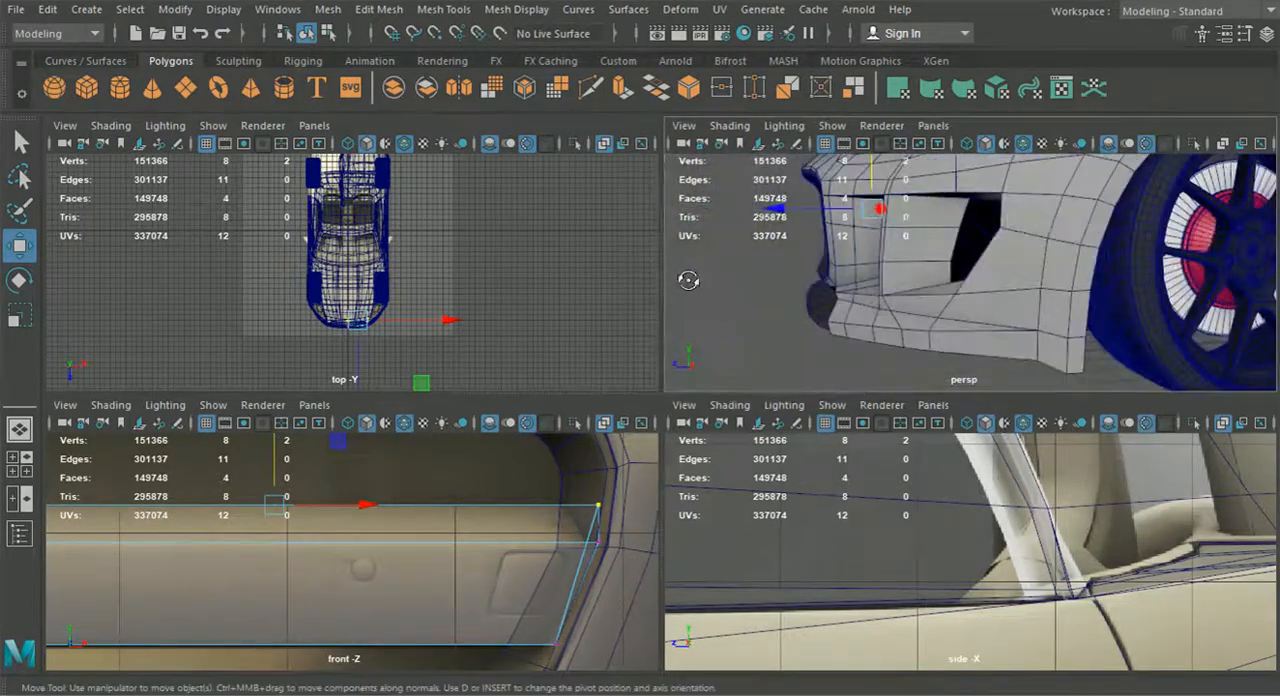
alt+drag(809, 337, 889, 286)
alt+right_drag(889, 286, 1145, 289)
alt+drag(1145, 289, 1080, 278)
click(1074, 289)
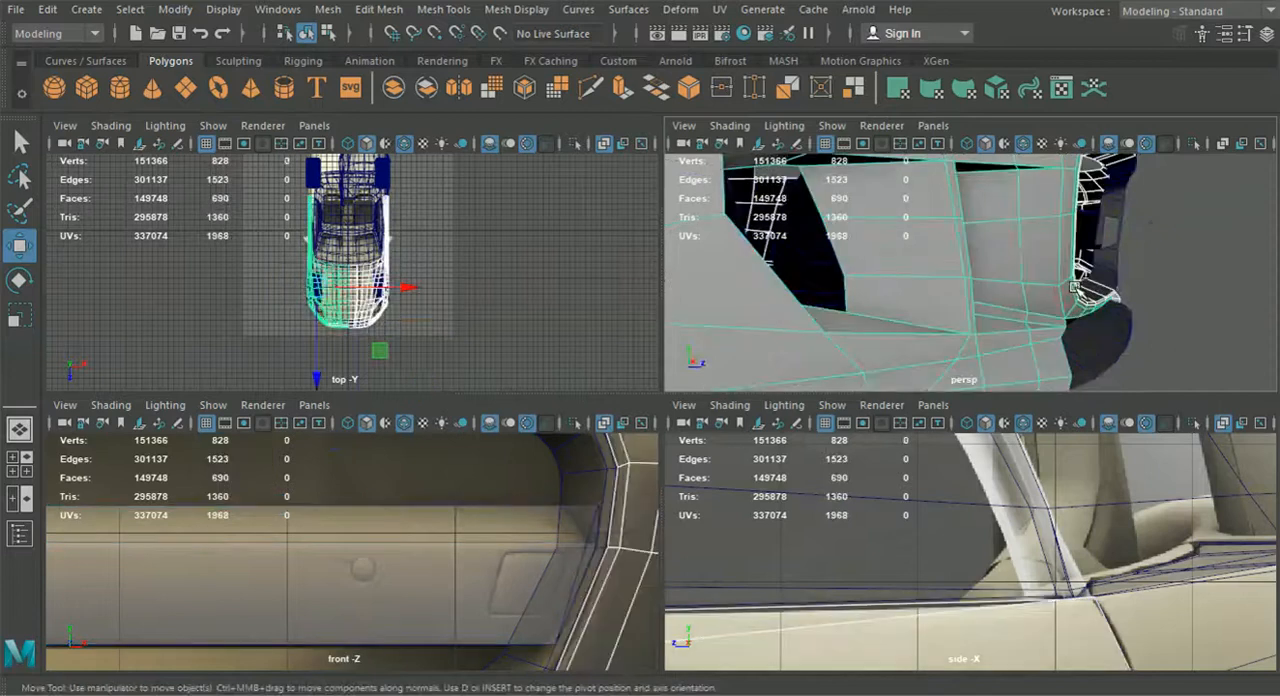
click(1074, 289)
drag(1021, 201, 994, 166)
alt+drag(1048, 262, 890, 342)
alt+right_drag(890, 342, 955, 347)
alt+middle_drag(958, 352, 1005, 302)
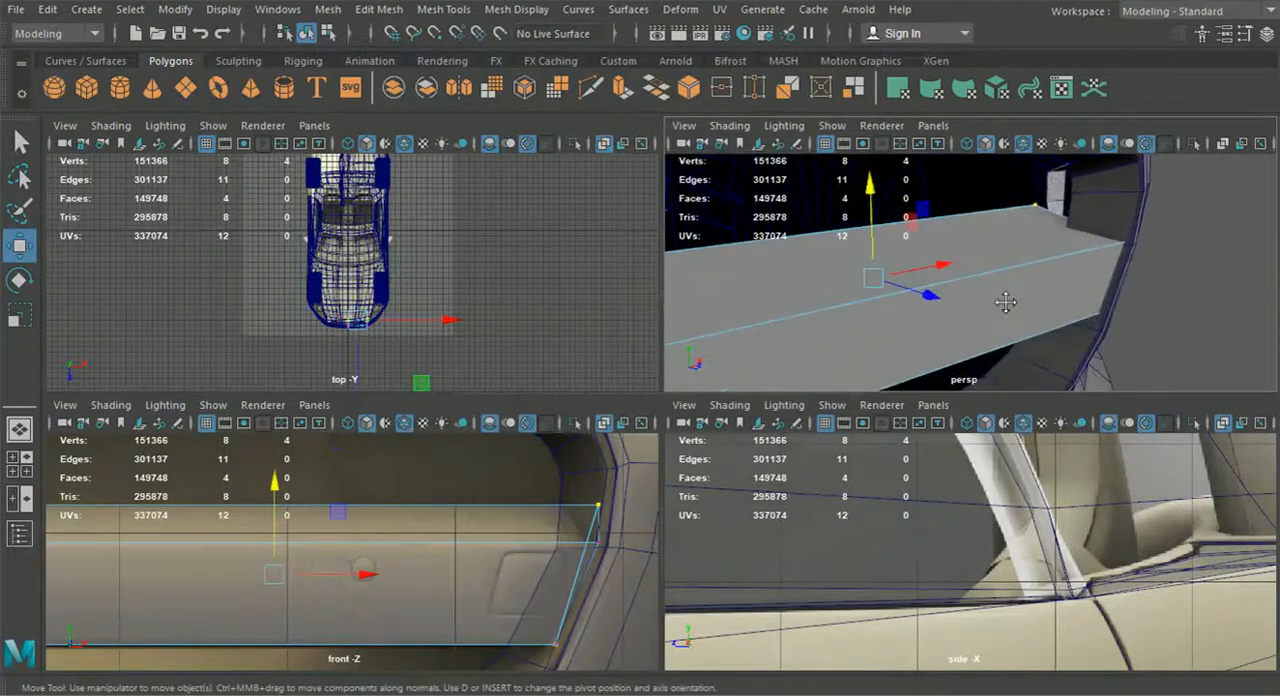
drag(930, 302, 943, 317)
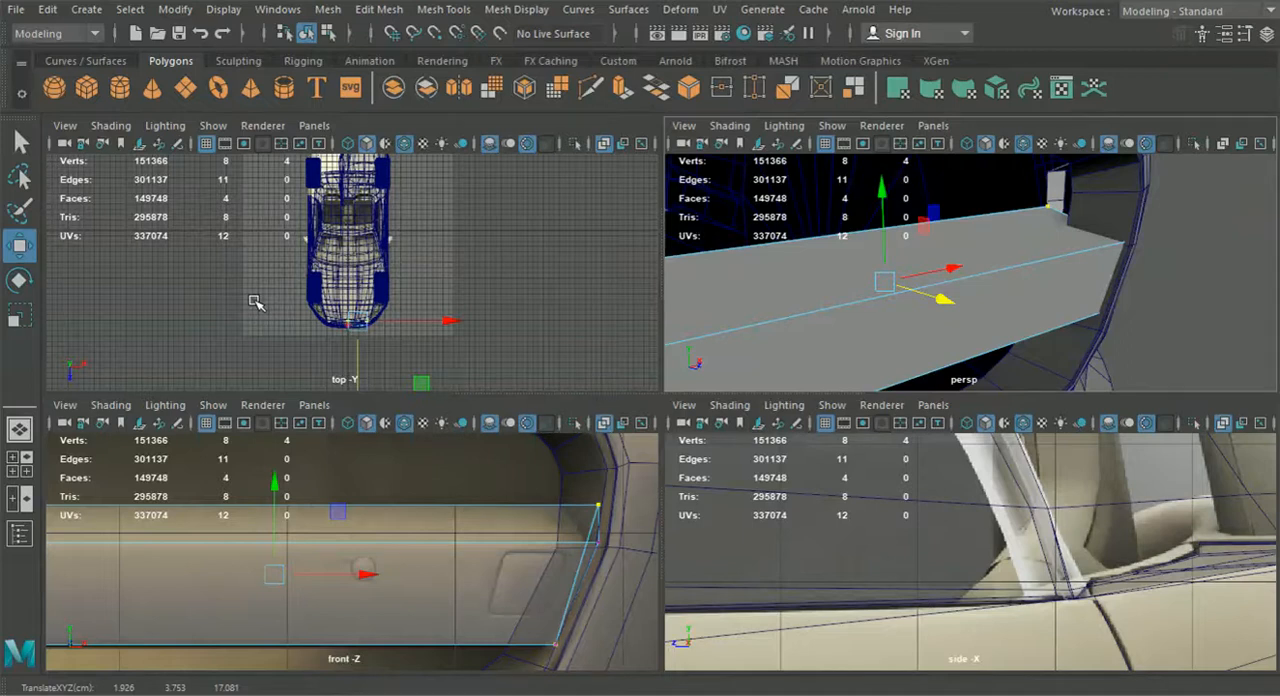
Compare the bar's depth and profile with the front bumper in the side reference
alt+drag(959, 281, 890, 307)
scroll(1012, 339, down, 5)
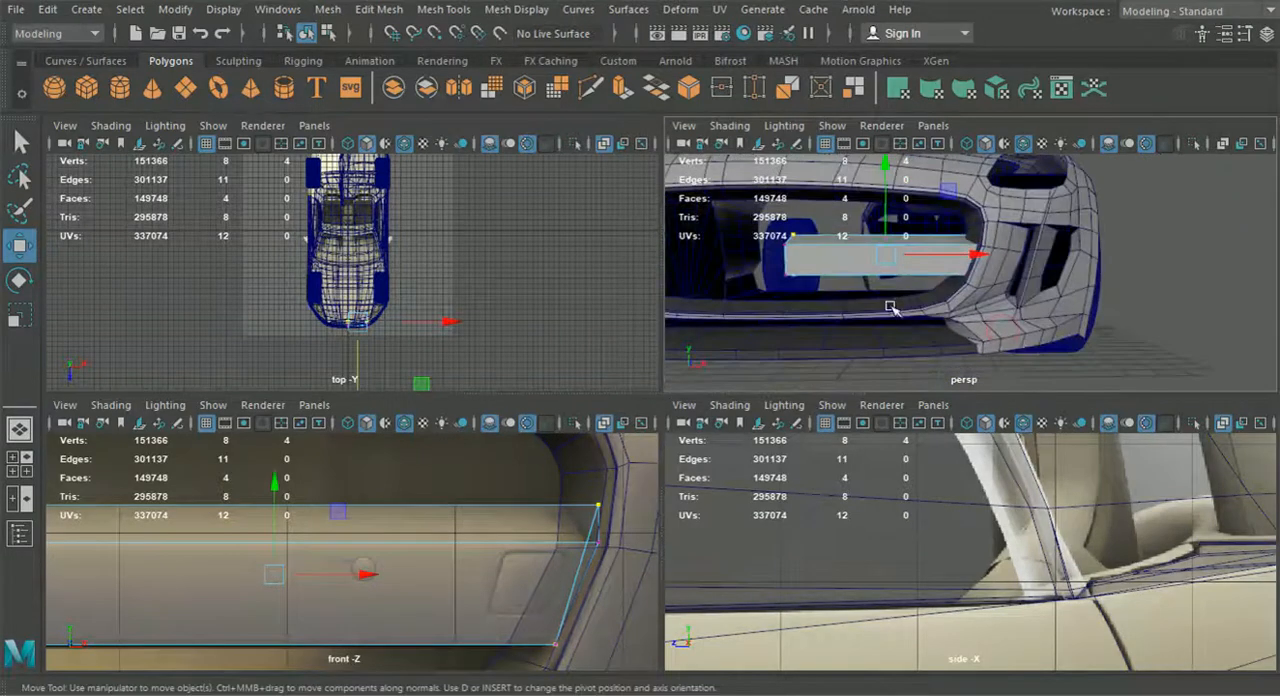
key(space)
scroll(868, 512, down, 5)
alt+middle_drag(868, 508, 1220, 472)
alt+middle_drag(200, 530, 930, 440)
scroll(800, 480, up, 3)
alt+middle_drag(629, 529, 630, 499)
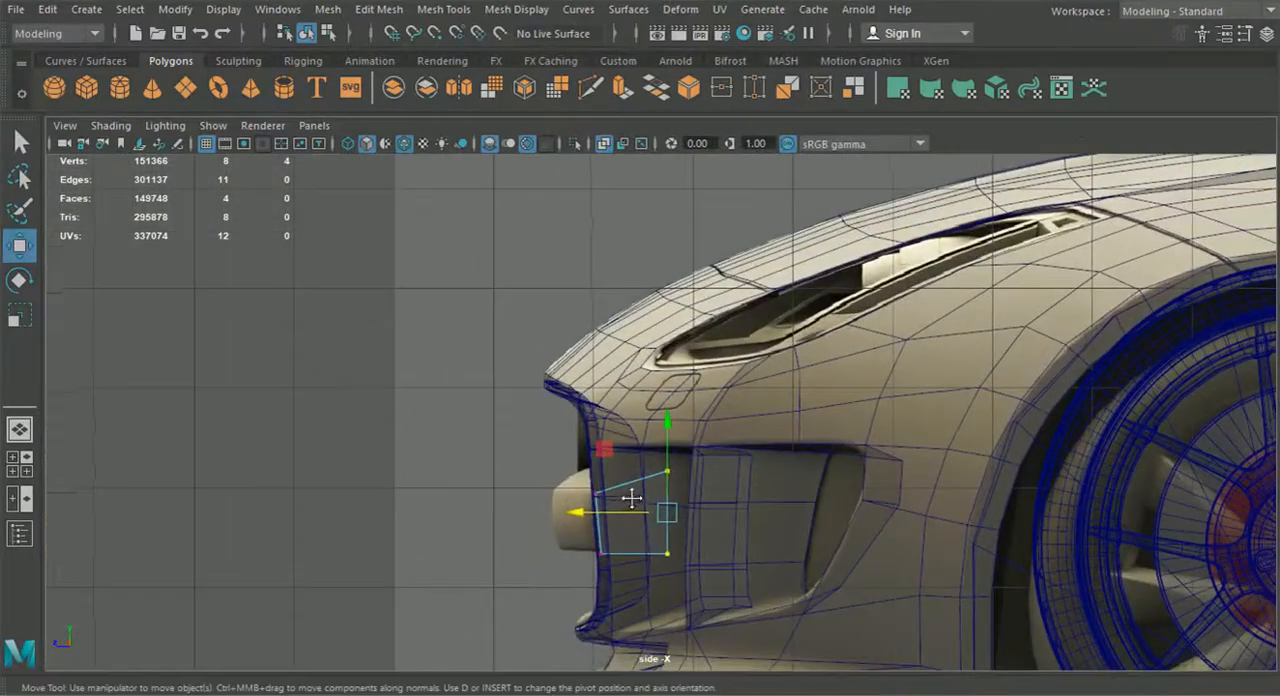
Try to move the bar's four inner-end vertices forward in the side view
click(19, 428)
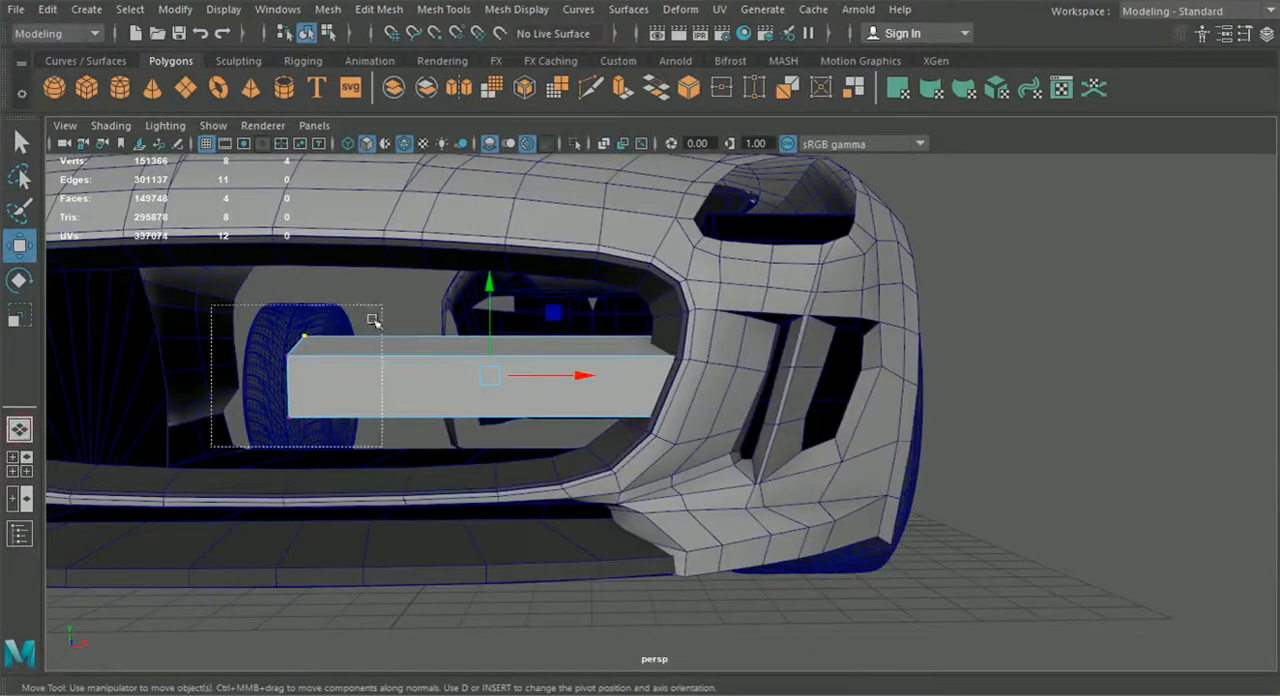
click(19, 464)
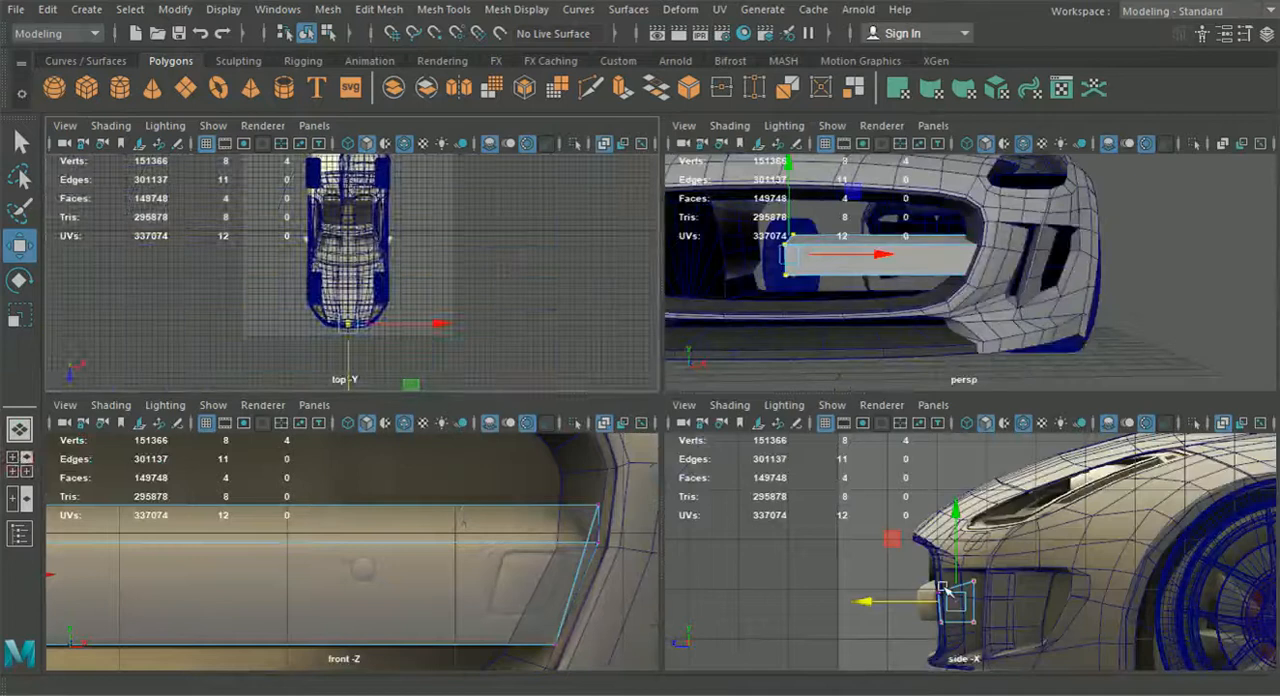
key(space)
alt+middle_drag(720, 519, 932, 467)
scroll(850, 490, up, 2)
drag(770, 473, 770, 473)
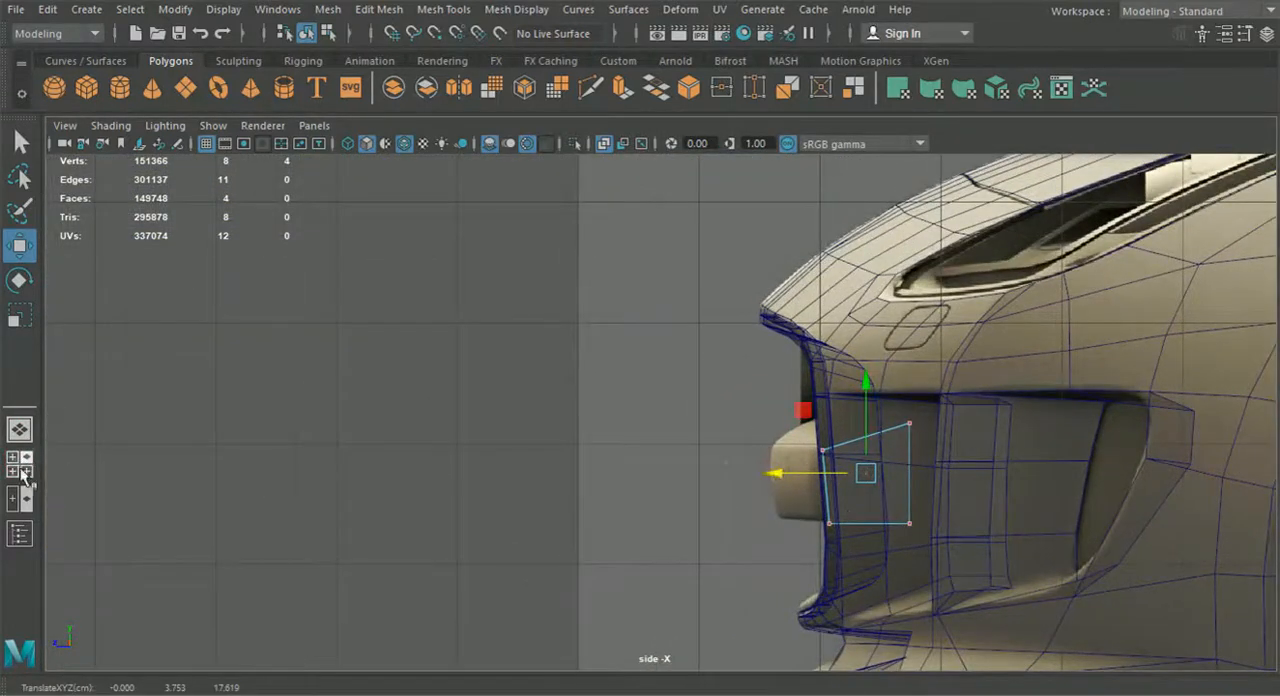
Move the two front vertices at the bar's inner end forward to the protruding bar's front in the side reference
click(20, 430)
alt+drag(492, 436, 279, 495)
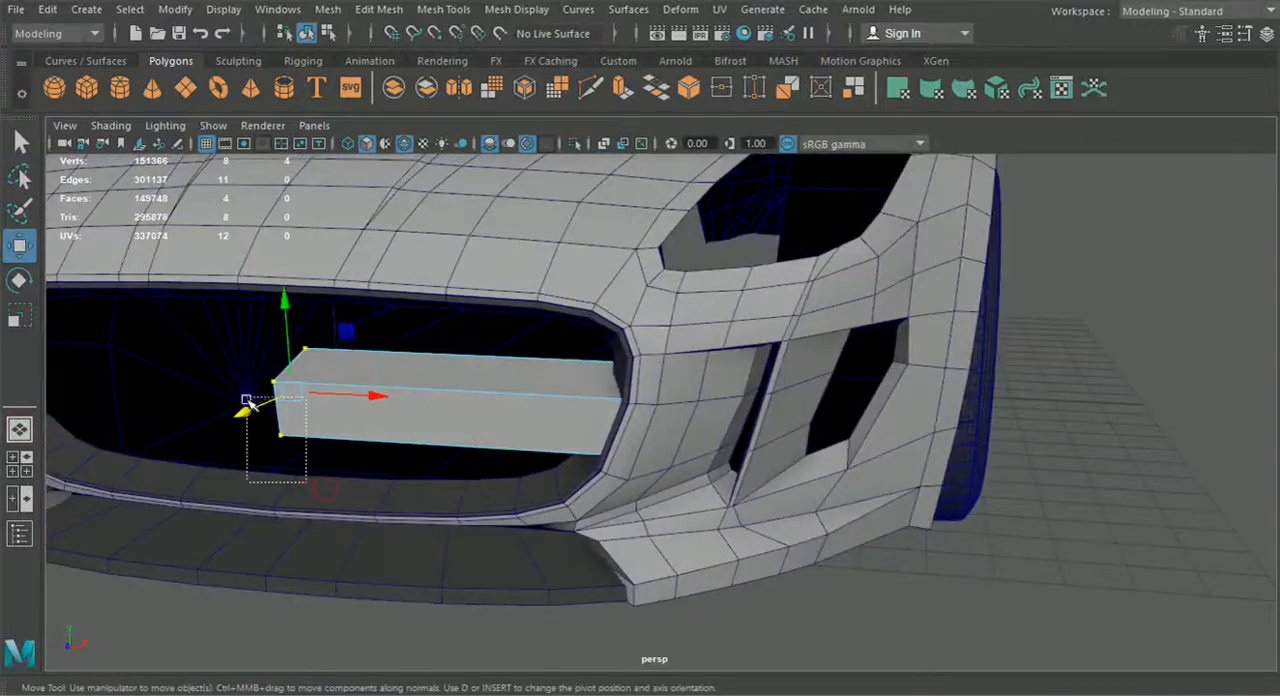
drag(250, 401, 250, 401)
click(20, 464)
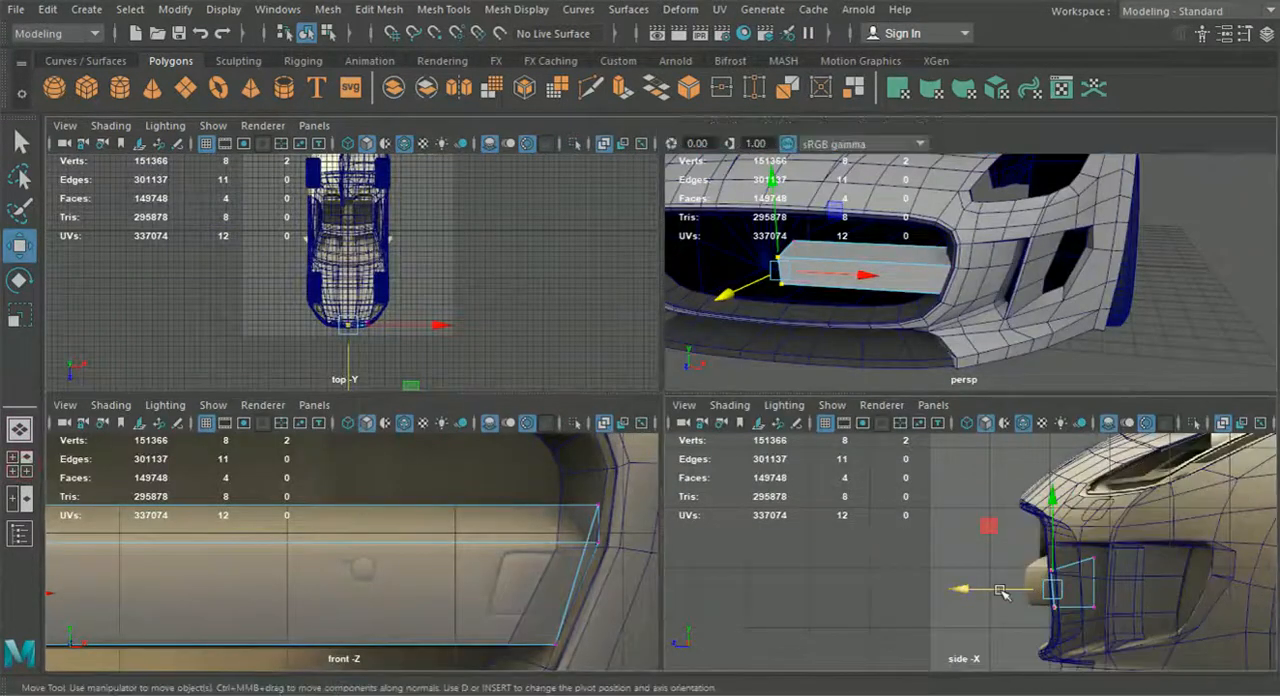
key(space)
drag(735, 490, 686, 484)
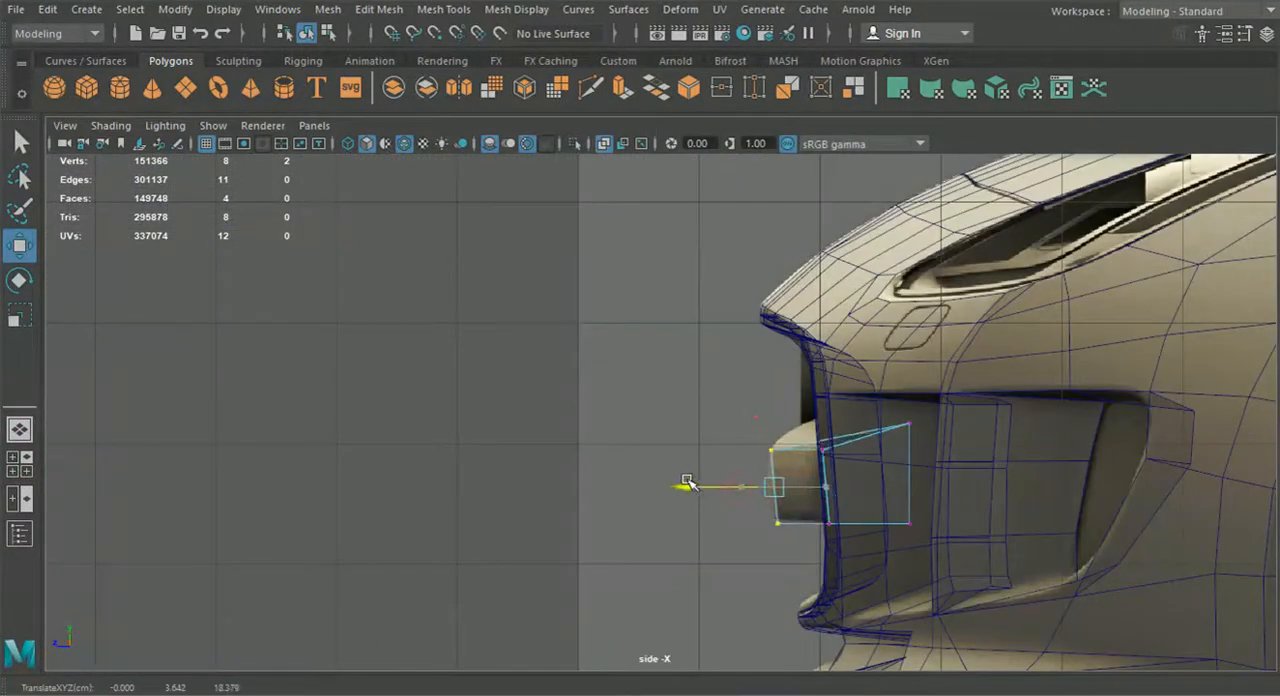
alt+right_drag(690, 484, 780, 523)
scroll(785, 538, up, 1)
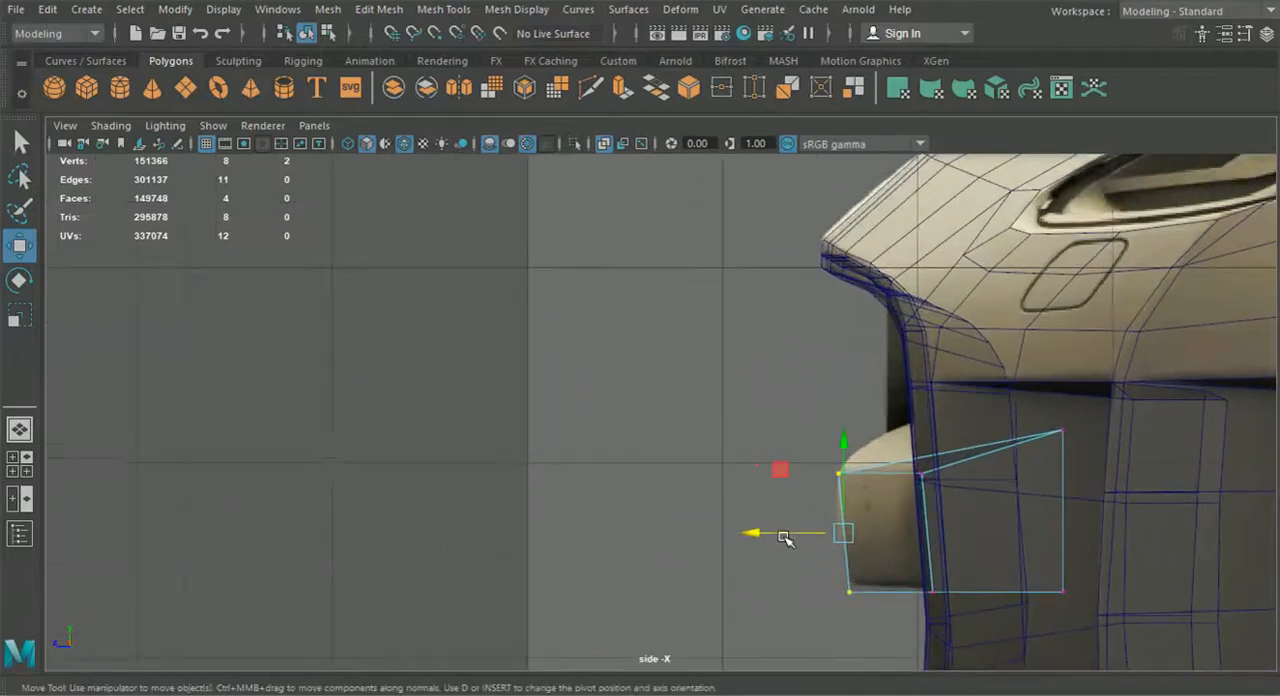
Select the bar's four lower vertices and raise them slightly to the bar's underside in the side reference
drag(1088, 636, 758, 548)
drag(957, 527, 957, 519)
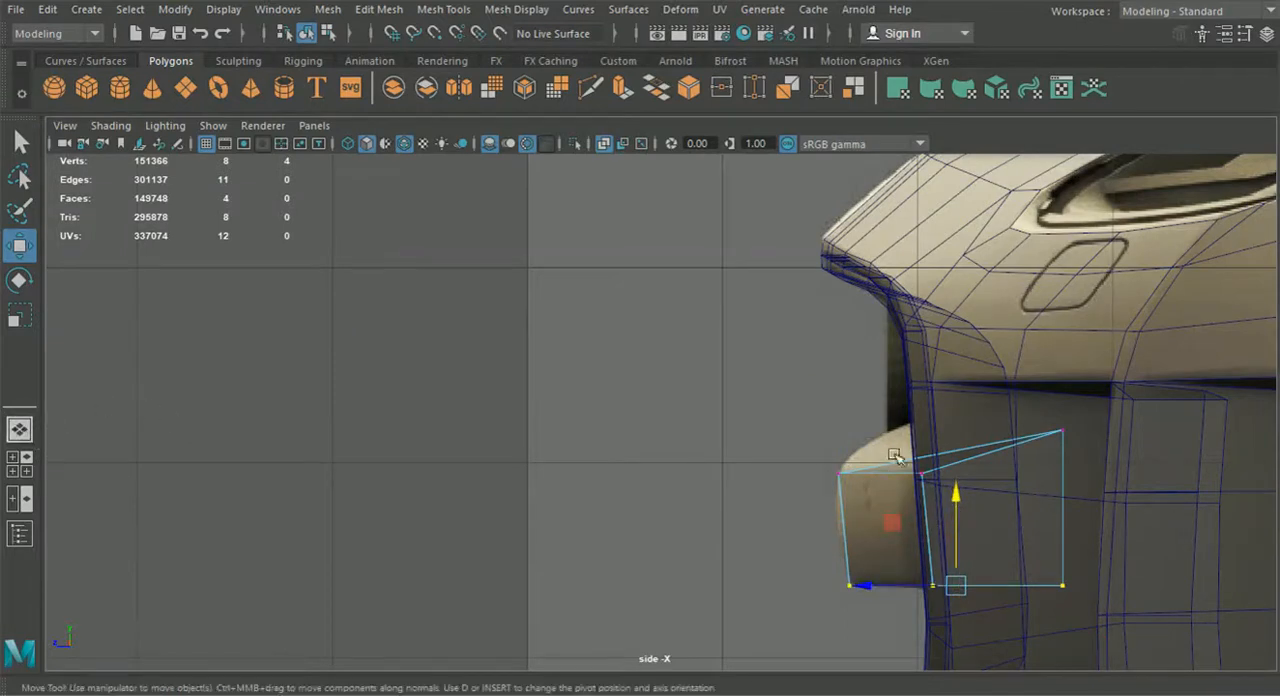
Insert a lengthwise edge loop through the bar's top and bottom faces, close to its front edge
click(22, 434)
alt+drag(499, 420, 574, 417)
alt+drag(665, 413, 740, 384)
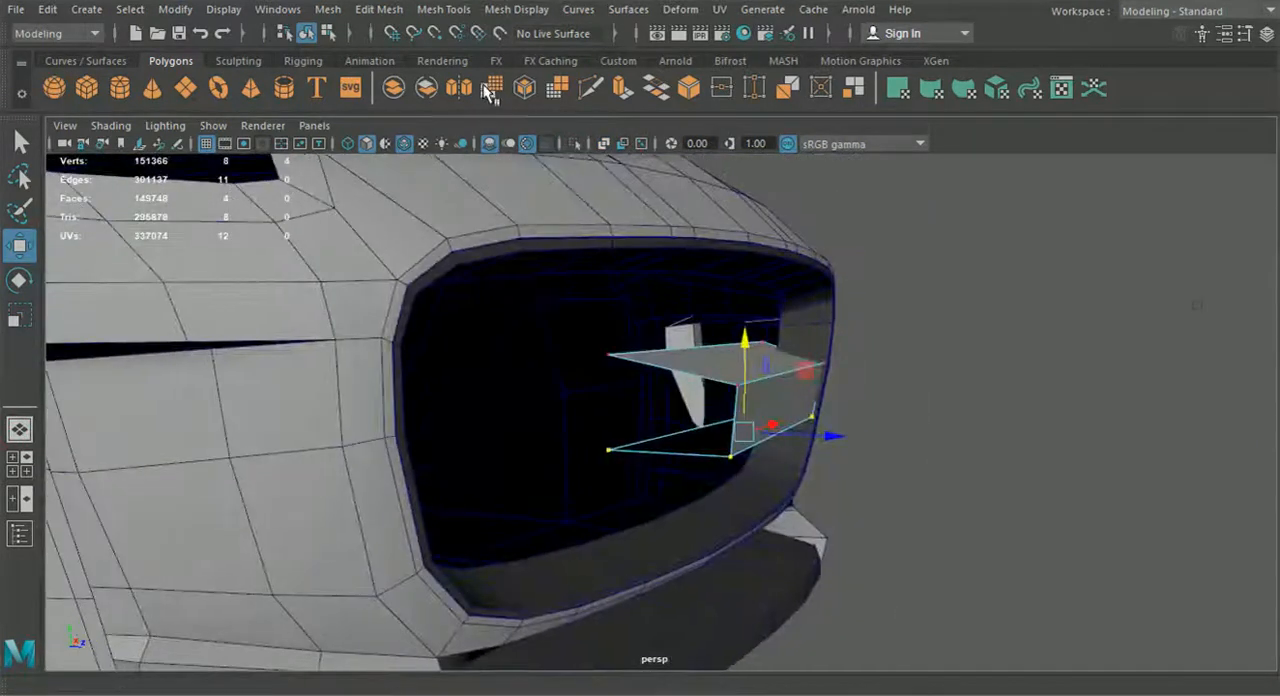
click(450, 10)
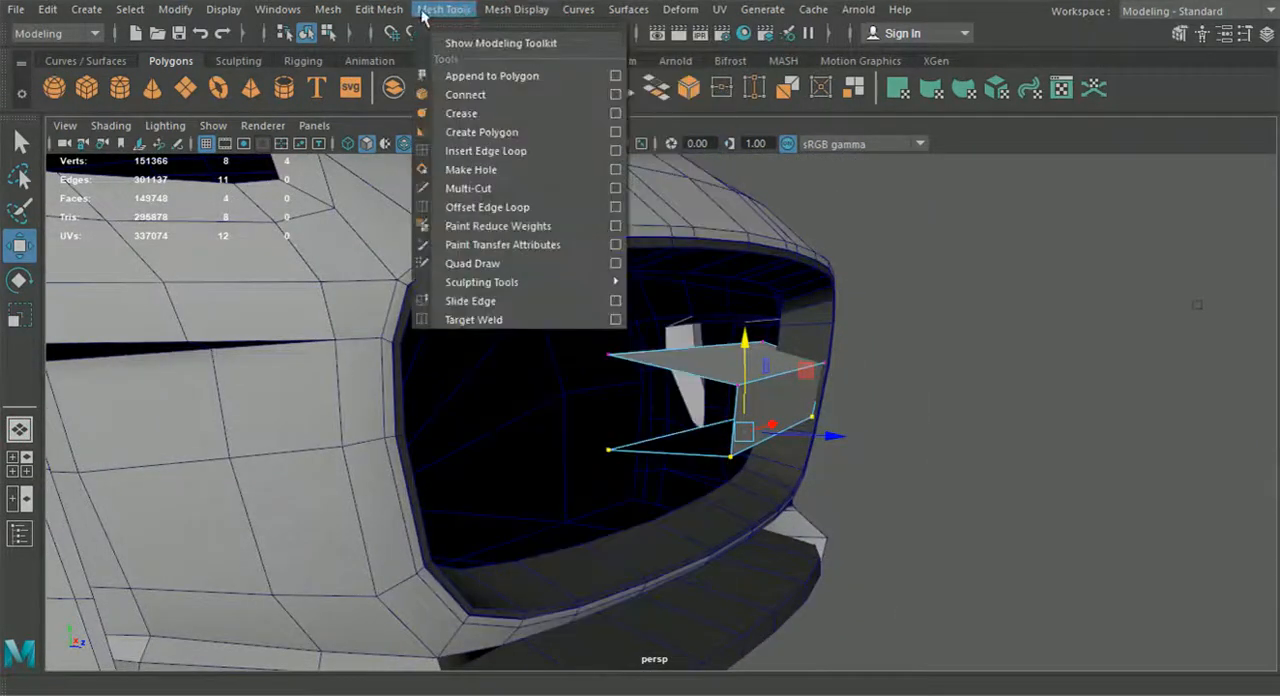
click(485, 151)
scroll(715, 373, up, 3)
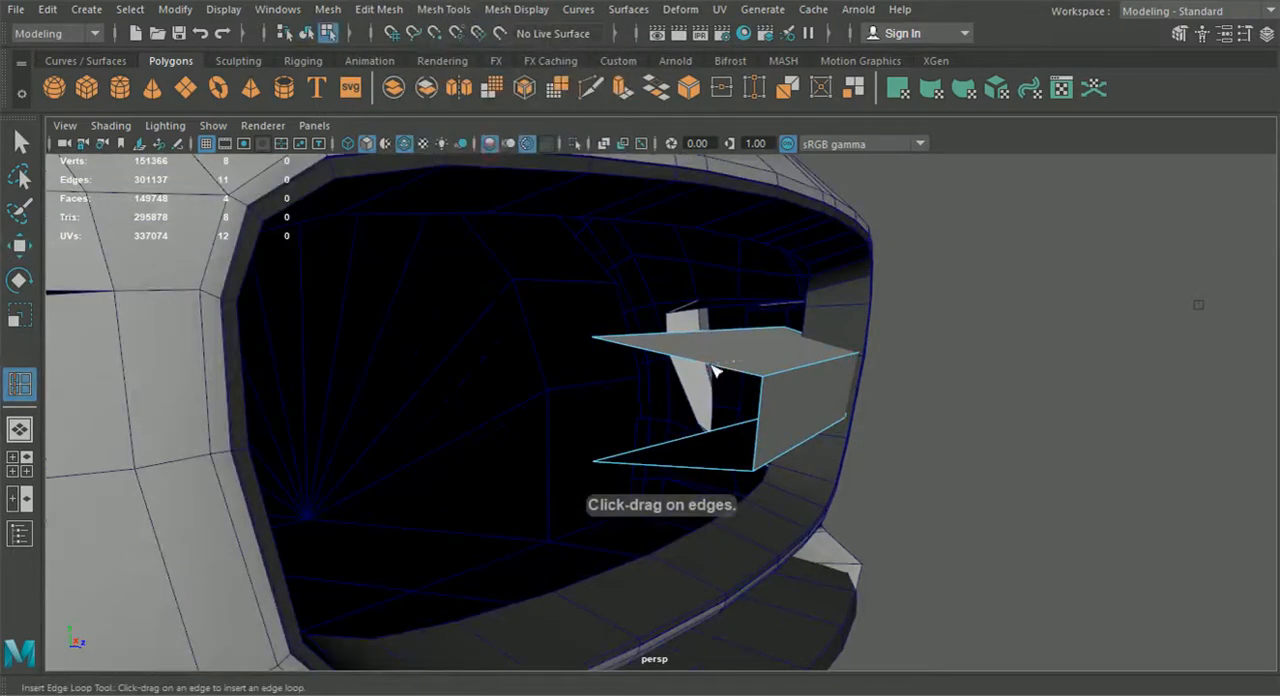
click(727, 372)
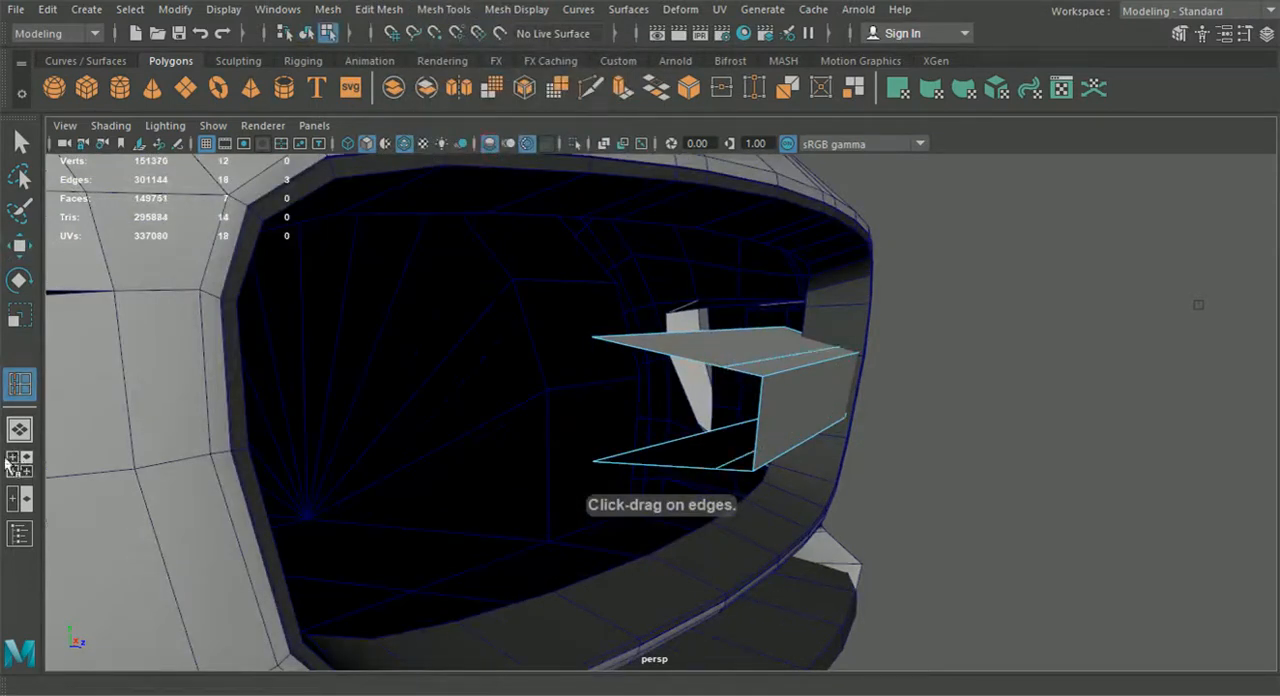
Move the bar's new upper lengthwise edge up and forward in the side view to match the reference's sloped top corner
click(20, 465)
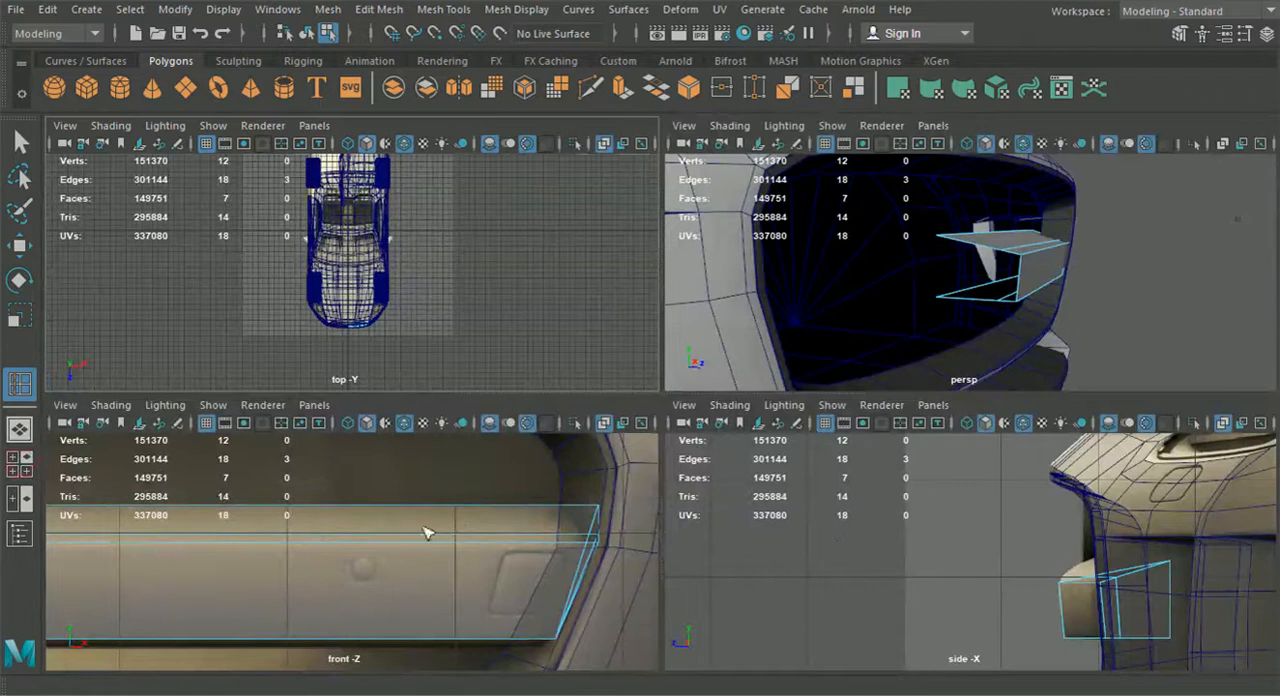
key(w)
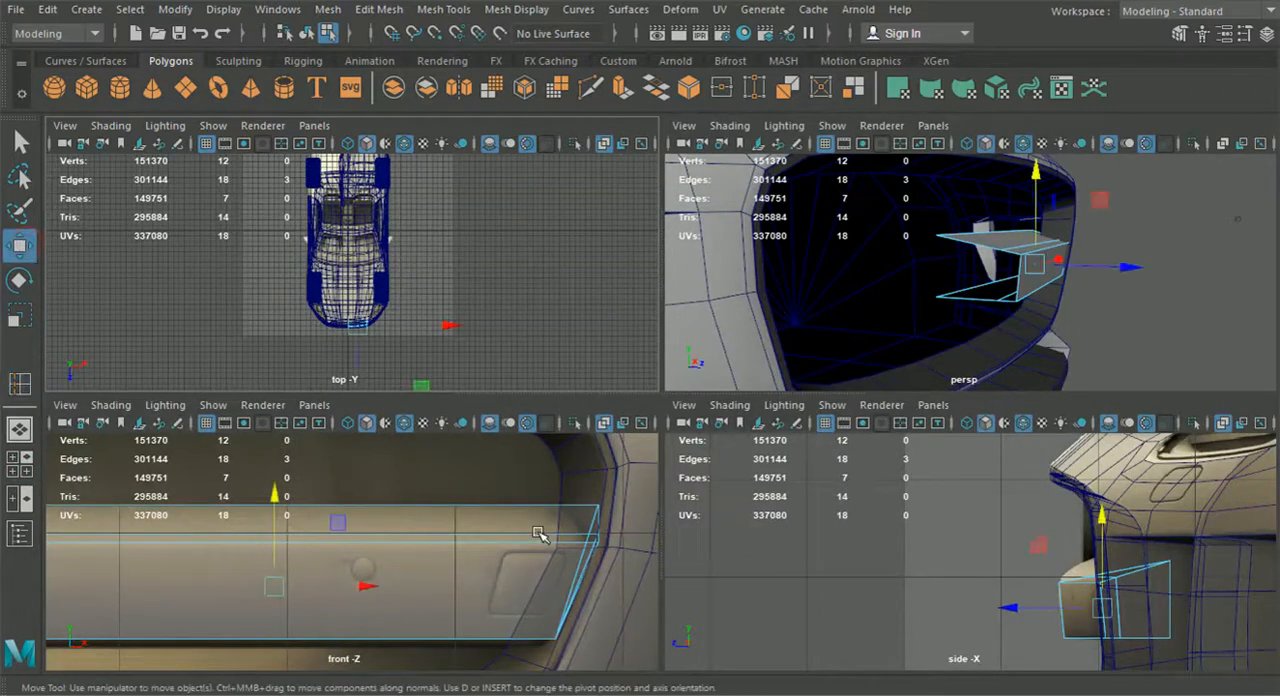
click(542, 534)
key(space)
drag(932, 434, 922, 400)
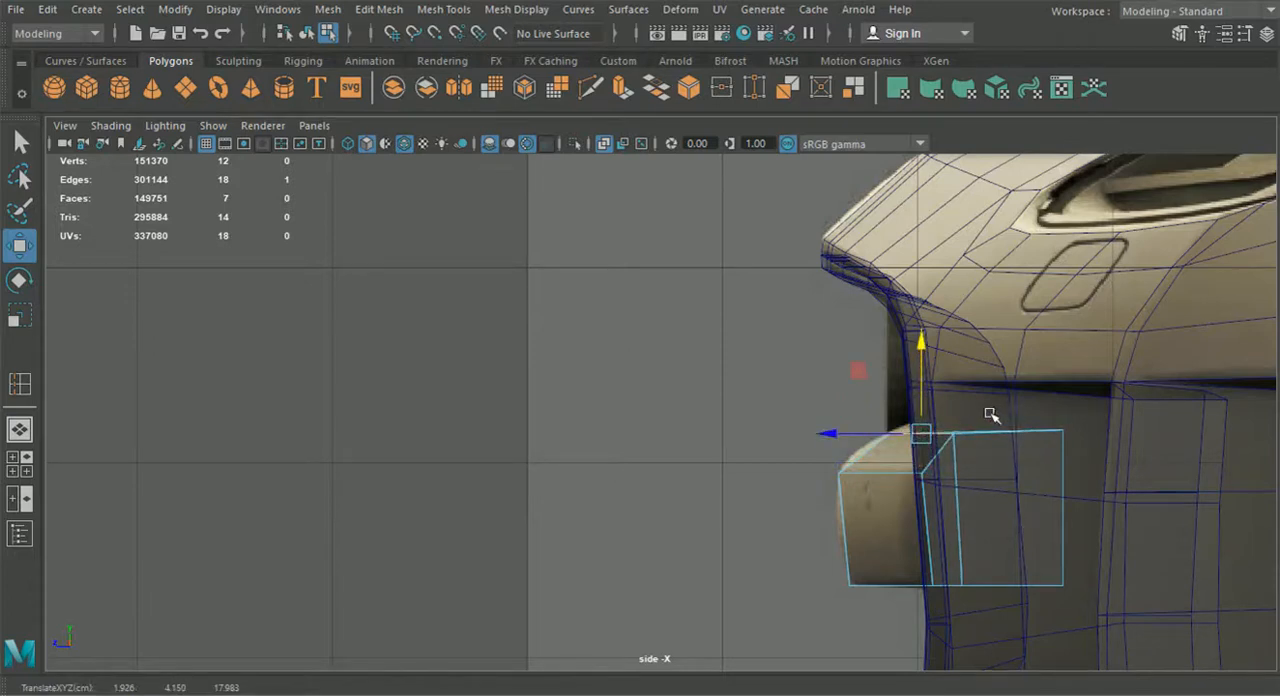
drag(862, 434, 855, 434)
drag(905, 391, 907, 395)
drag(857, 437, 918, 407)
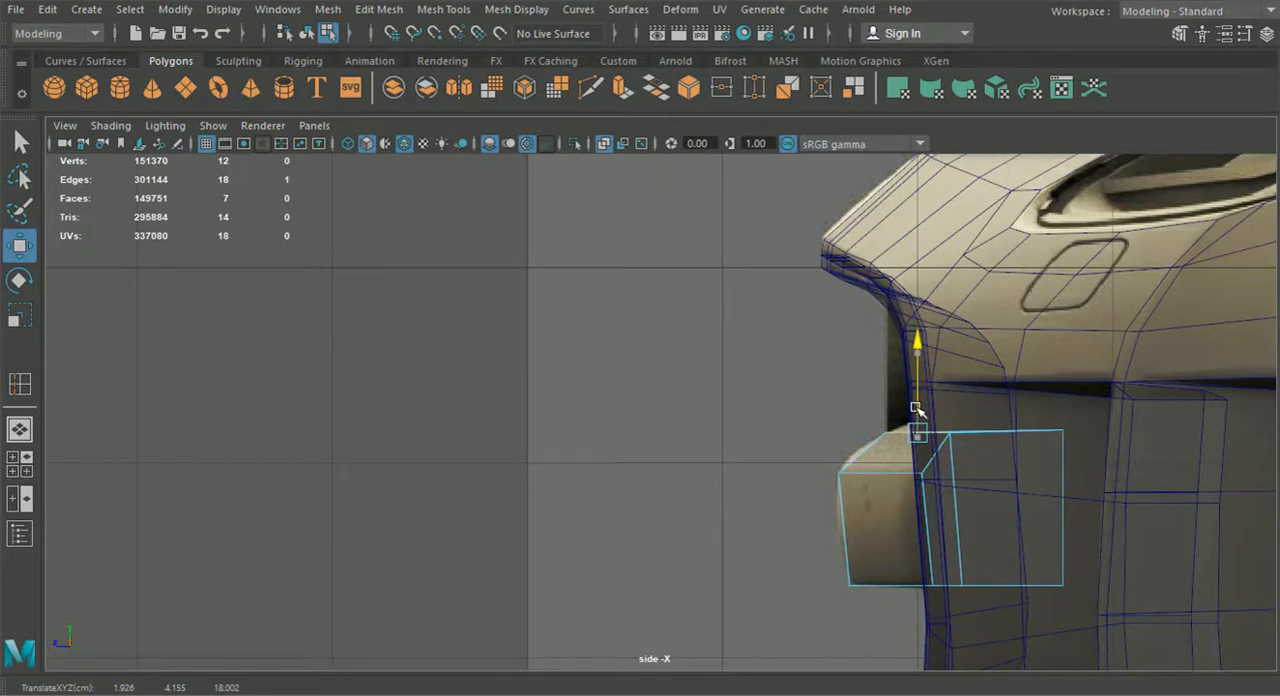
Insert a lengthwise edge loop along the middle of the bar's sloped upper front face
scroll(1003, 520, up, 1)
alt+middle_drag(1003, 520, 904, 503)
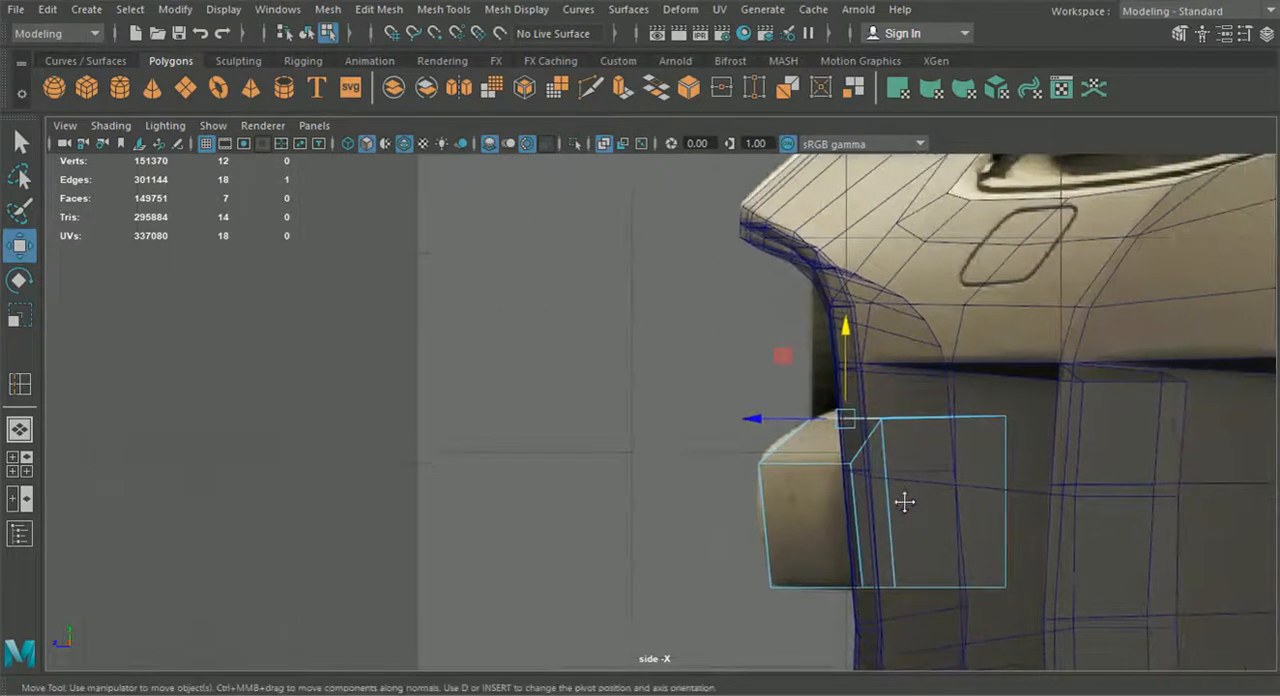
scroll(904, 503, up, 2)
key(g)
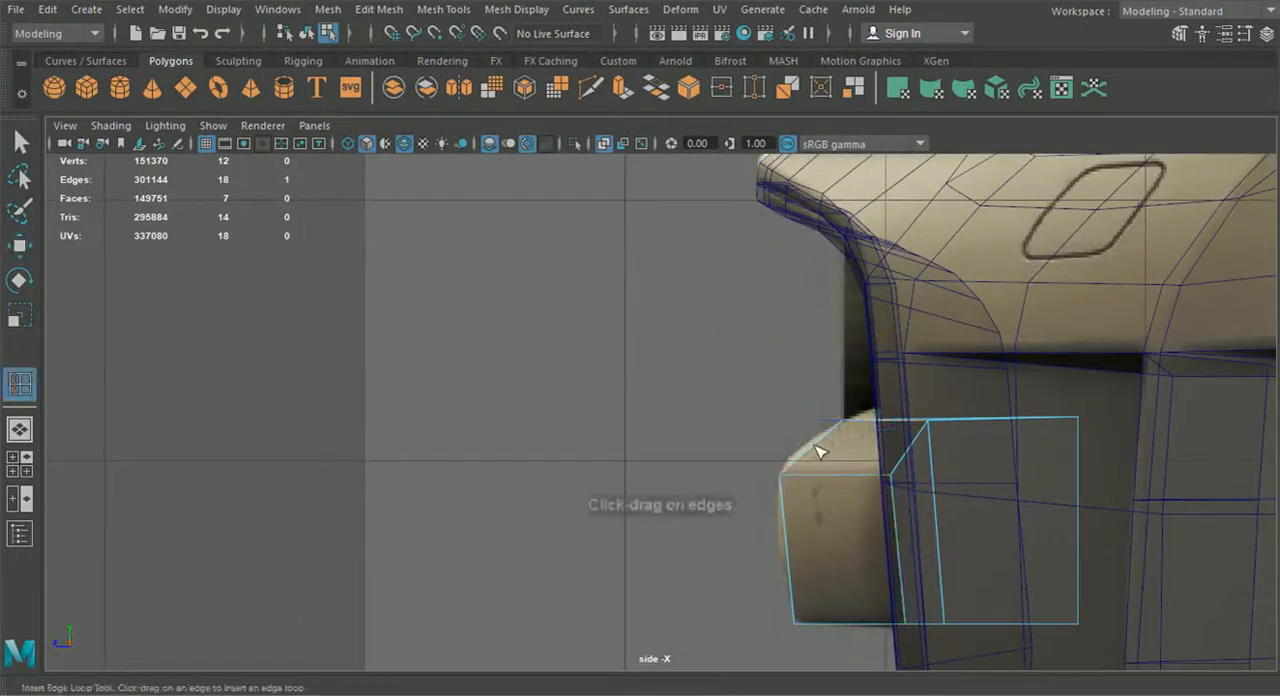
drag(818, 452, 815, 455)
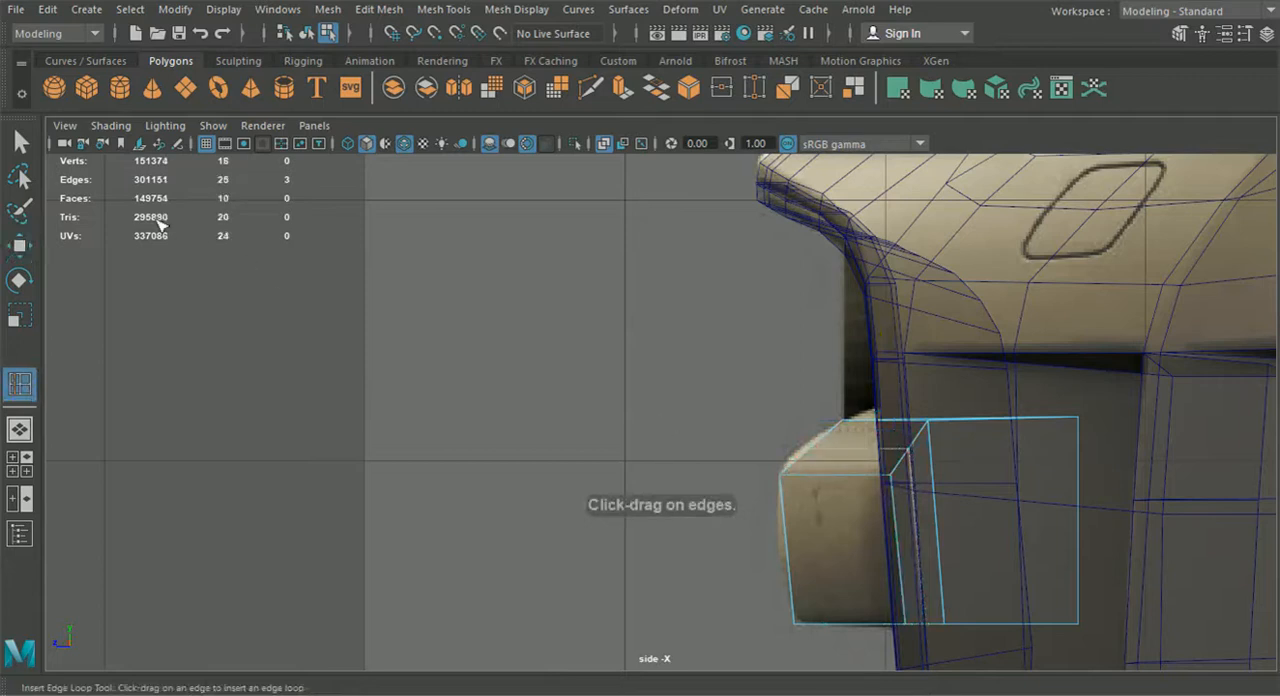
Move the edge on the sloped face outward to follow the rounded top corner in the side reference
key(q)
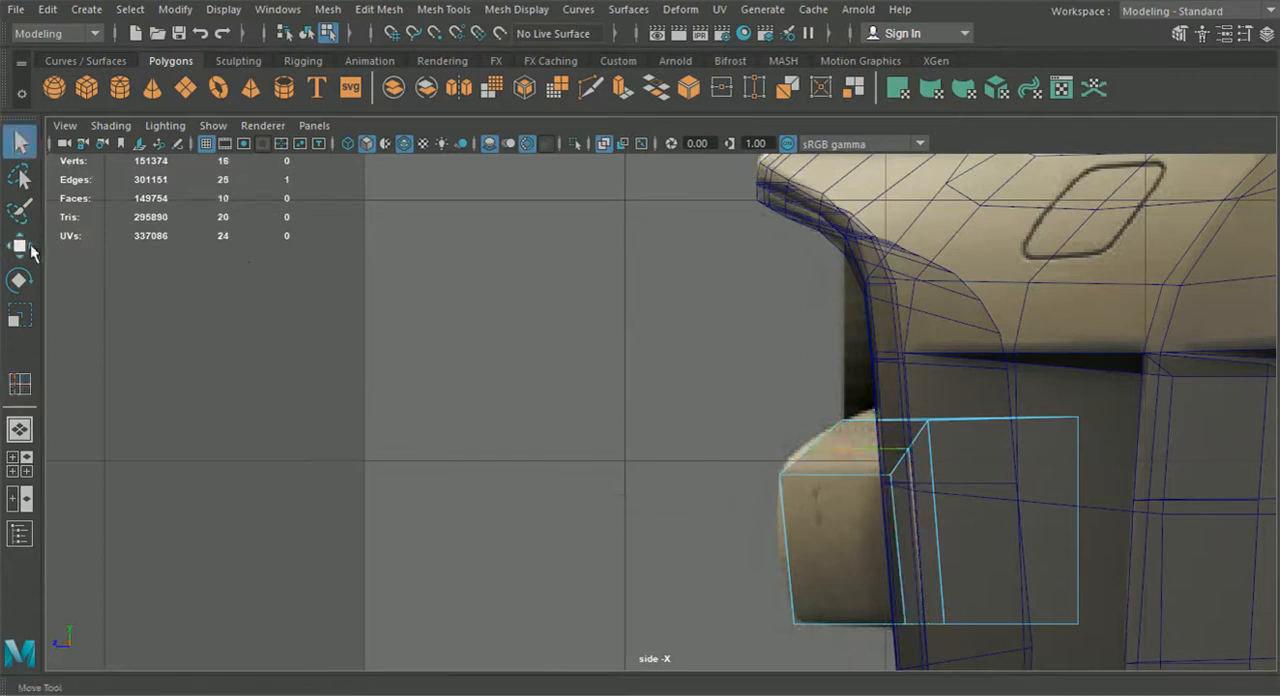
click(30, 247)
drag(803, 441, 830, 438)
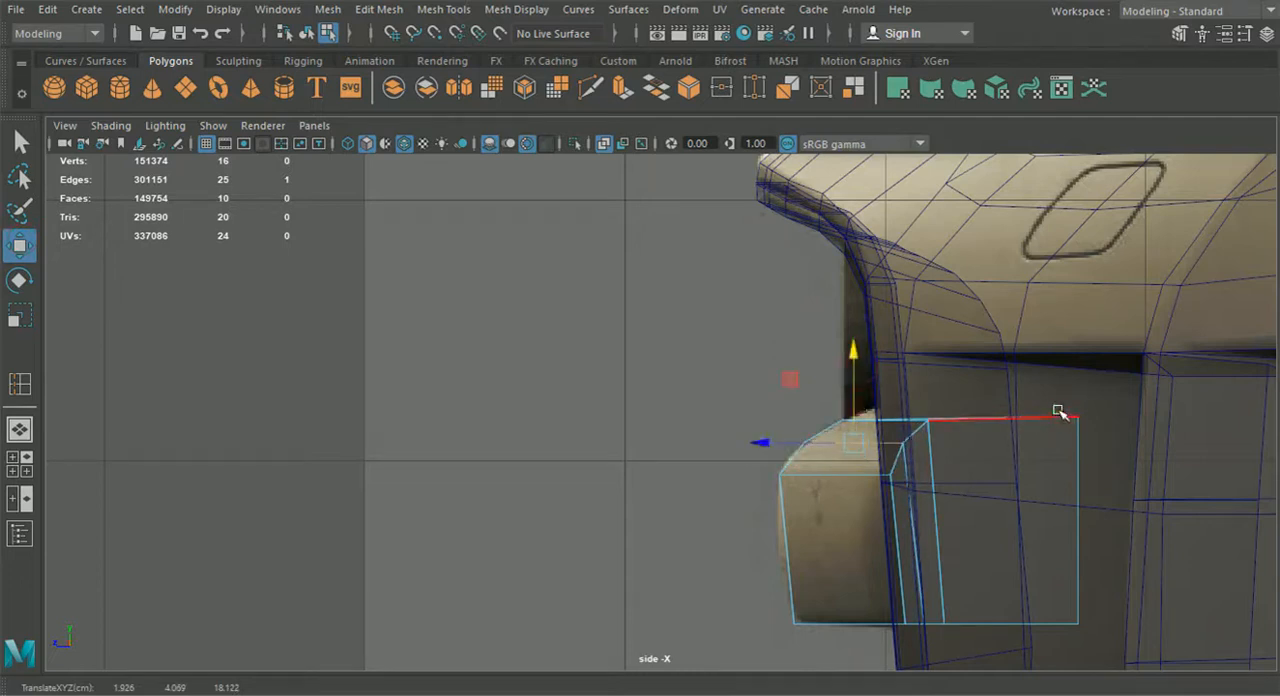
Select the bar's rear top edge and raise it slightly inside the grille opening
click(20, 429)
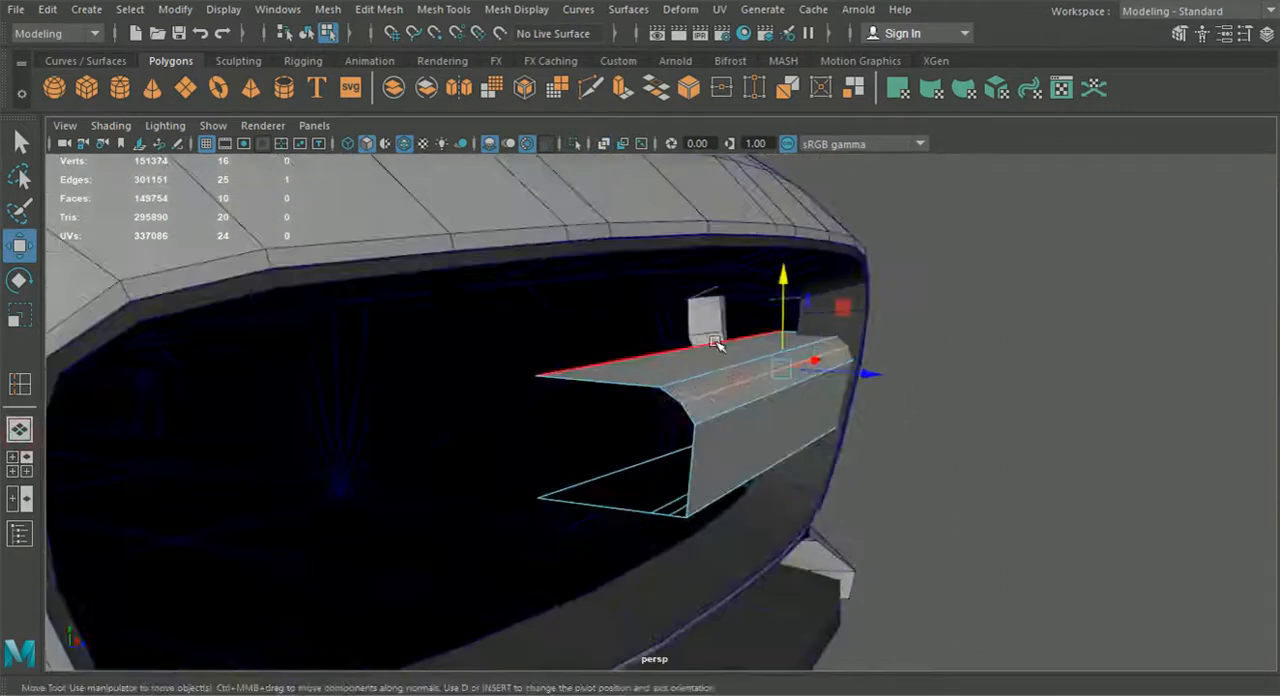
click(716, 343)
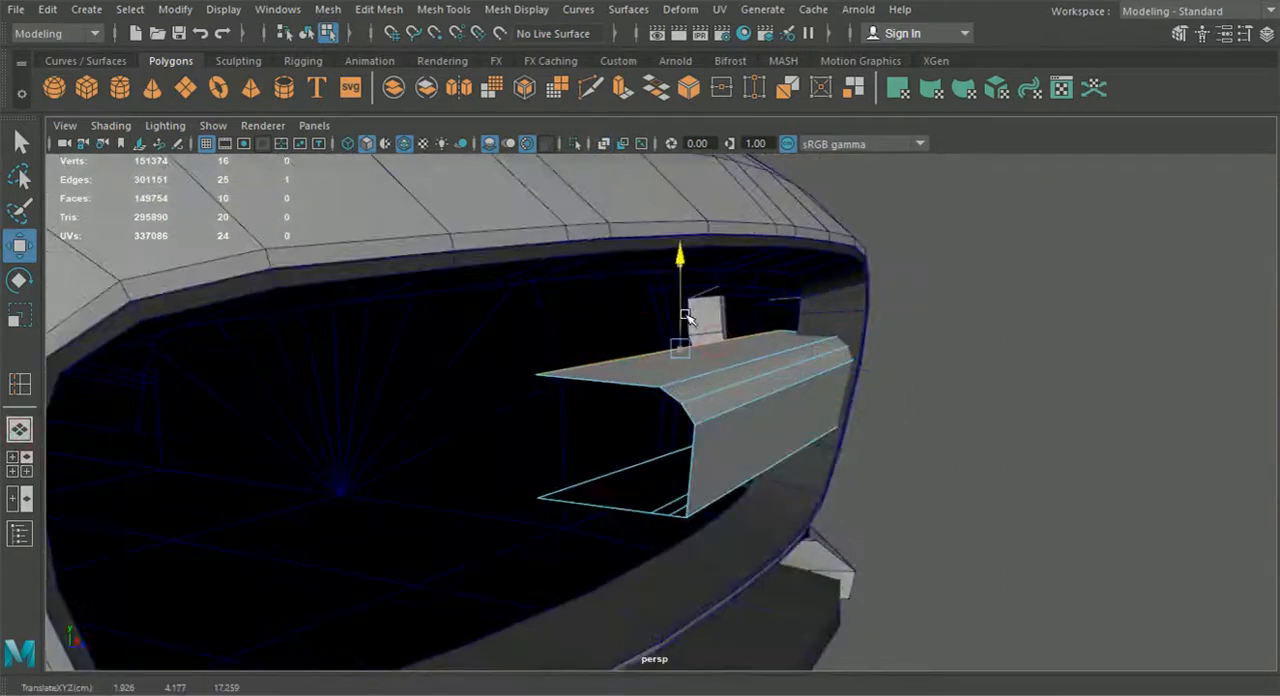
Insert two lengthwise edge loops across the bar's front face, spaced between its upper and lower edges
click(20, 463)
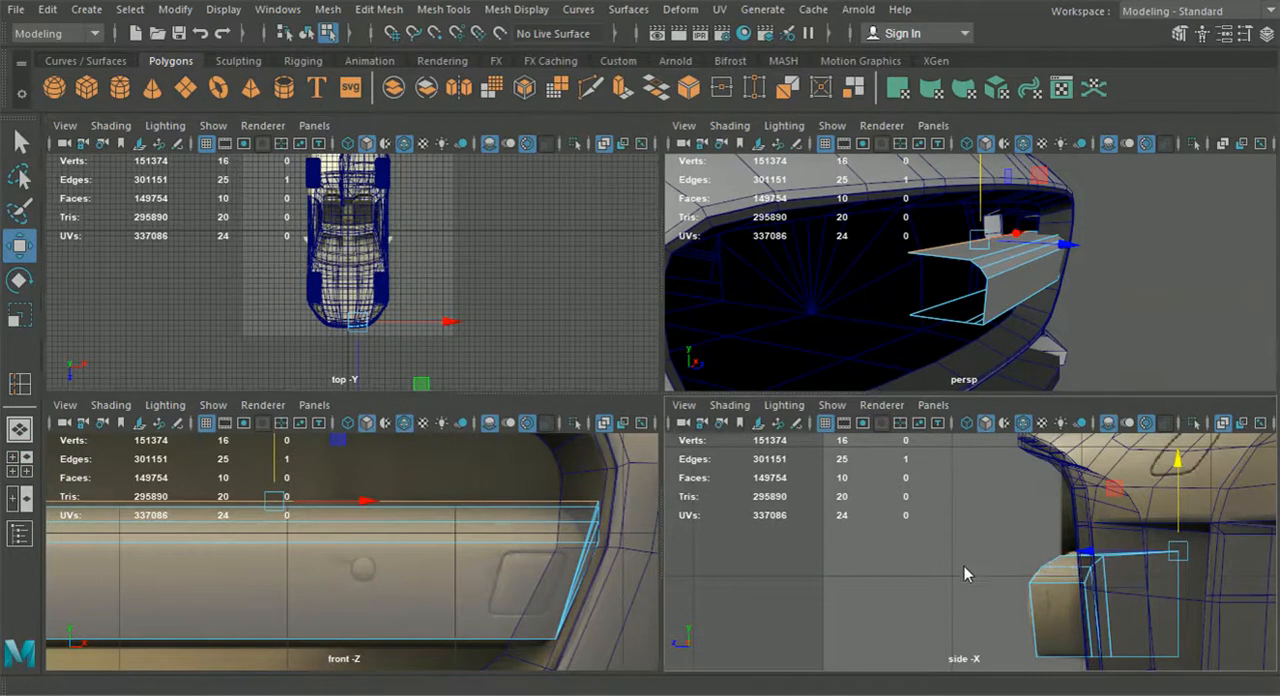
key(space)
click(328, 12)
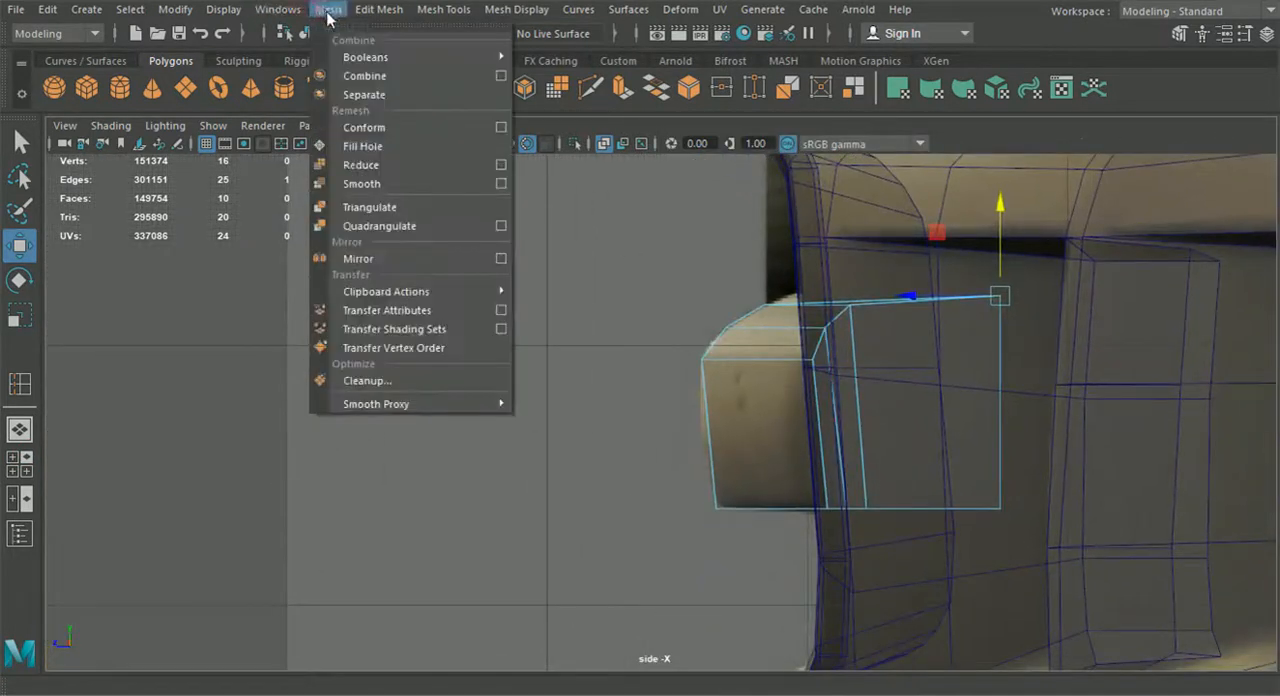
mouse_move(379, 10)
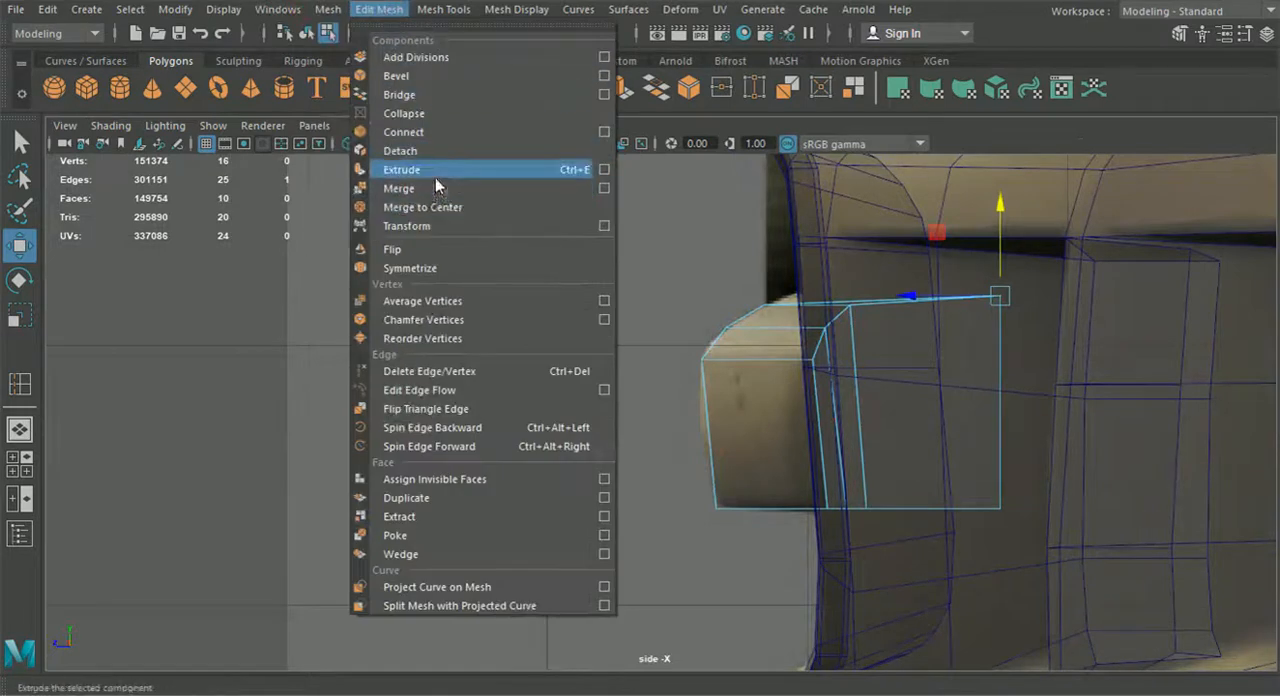
mouse_move(443, 9)
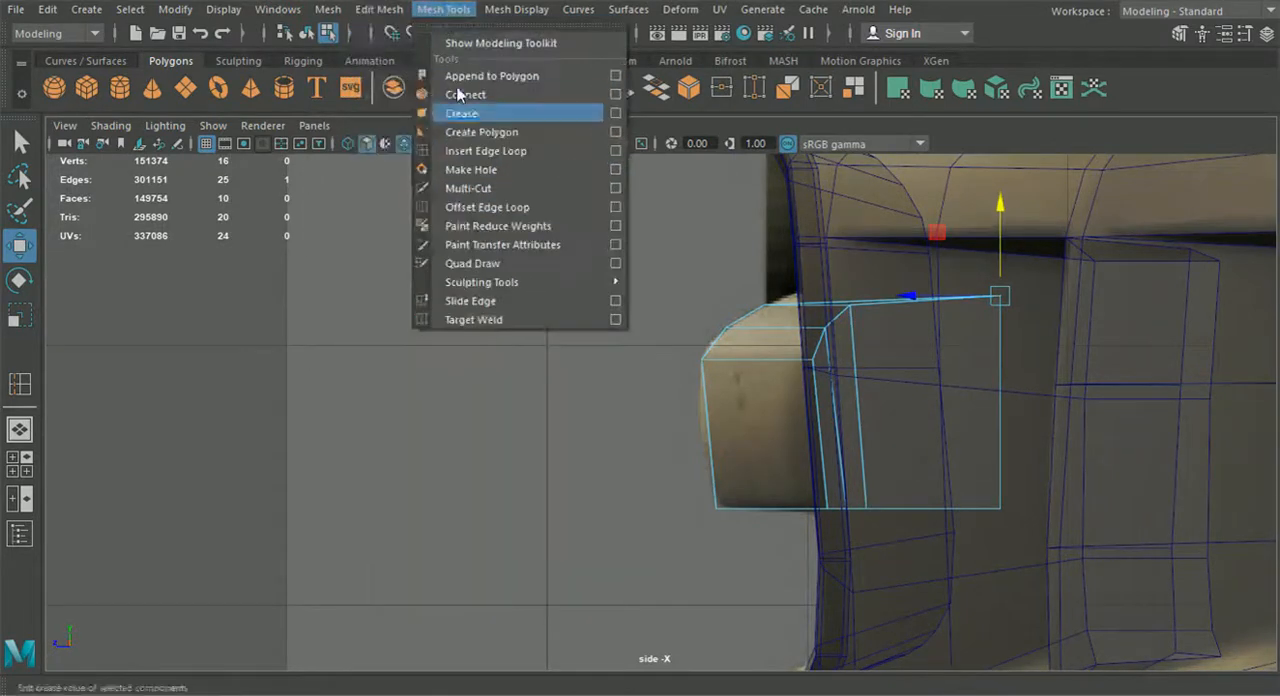
click(480, 149)
alt+middle_drag(766, 414, 653, 380)
scroll(653, 380, up, 2)
click(585, 372)
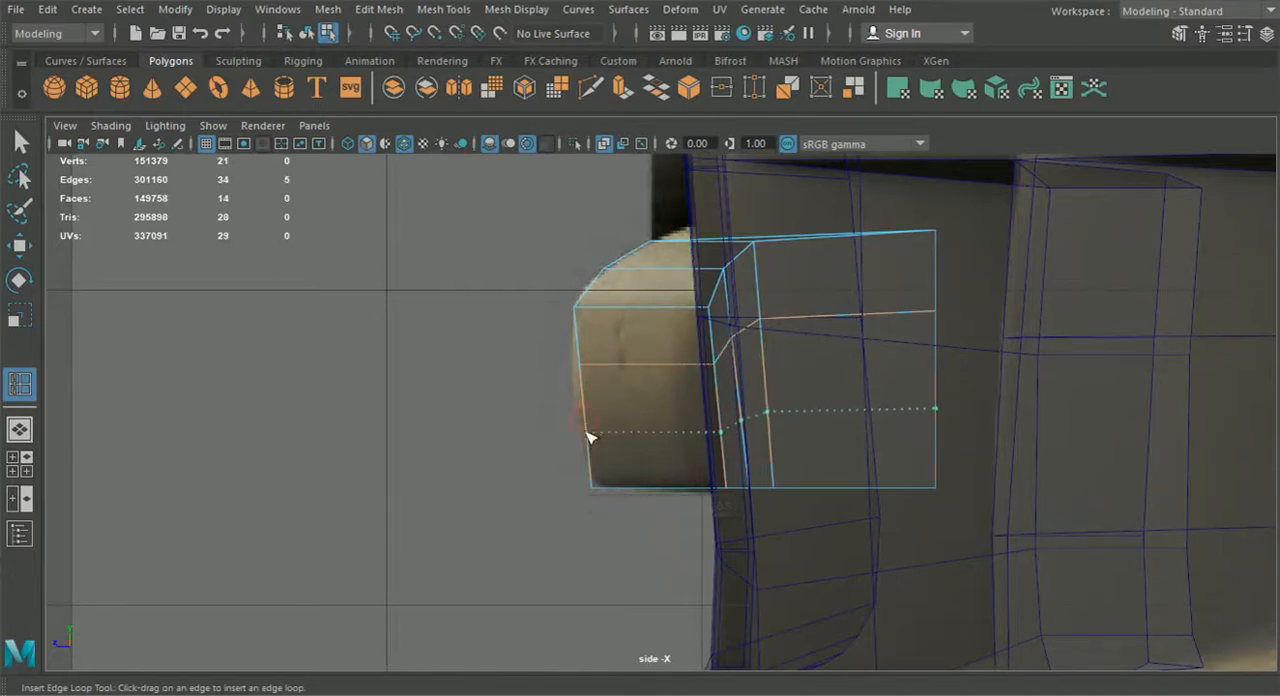
click(587, 440)
Move the two new front edges and the inner-end edge between them forward to match the bulging front in the side reference
click(28, 245)
click(628, 431)
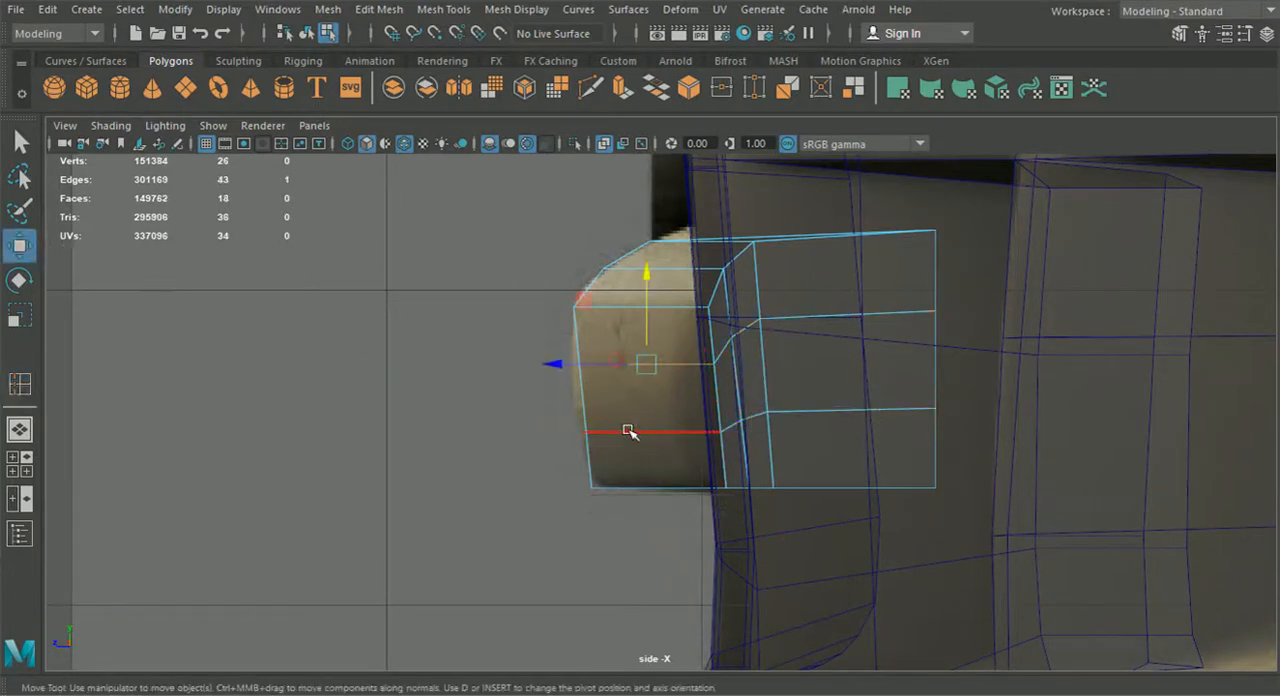
shift+click(628, 434)
drag(568, 402, 561, 402)
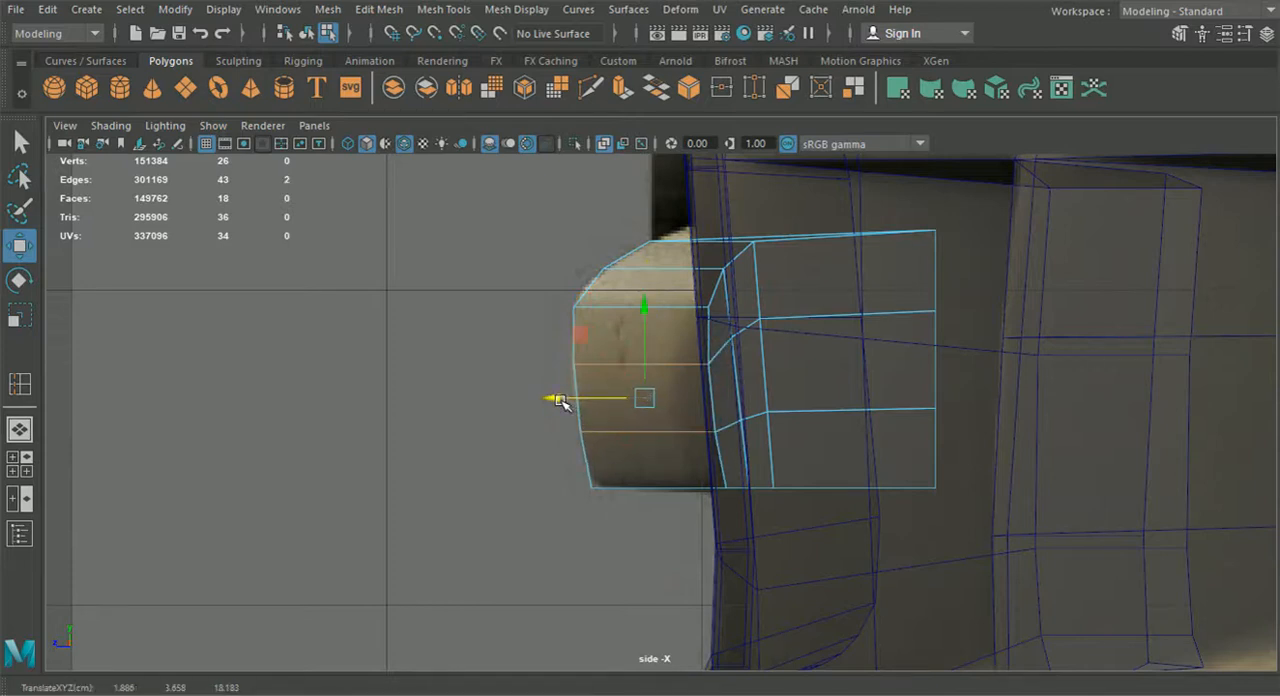
click(568, 422)
drag(474, 397, 483, 401)
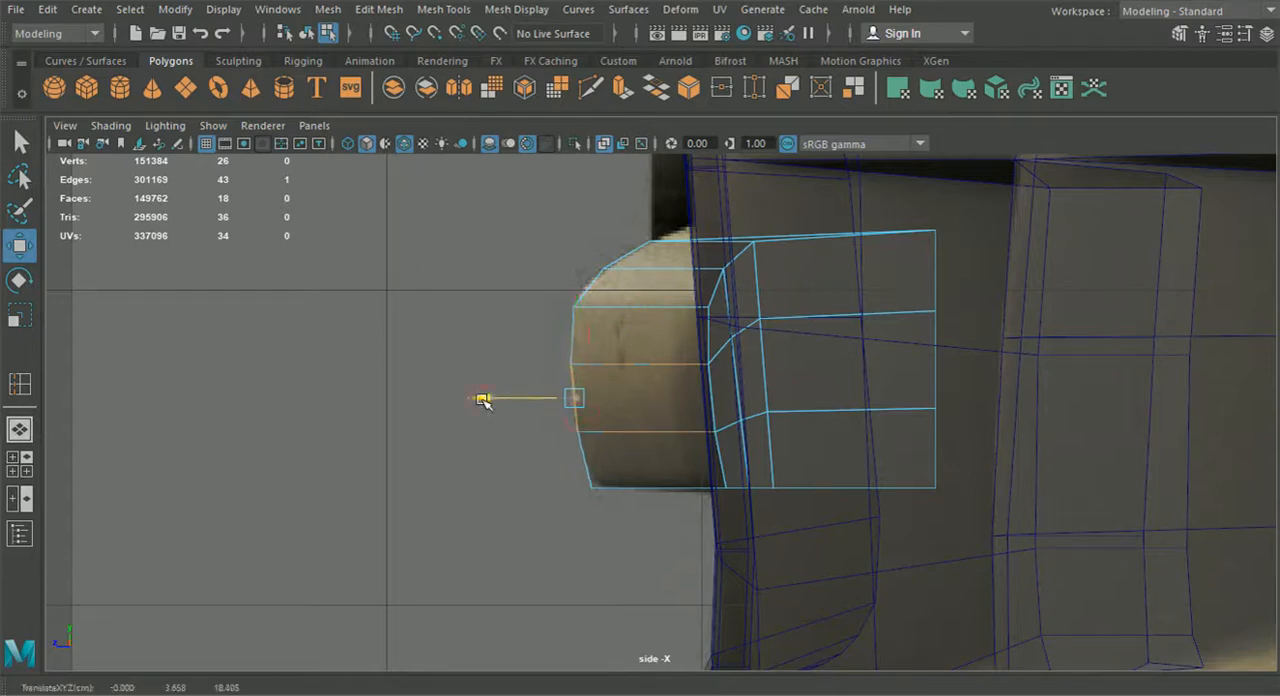
Select the vertices at the bar's inner end and move them slightly forward in the side view
click(19, 429)
mouse_move(543, 409)
alt+mouse_down()
mouse_move(560, 414)
mouse_move(551, 405)
alt+mouse_up()
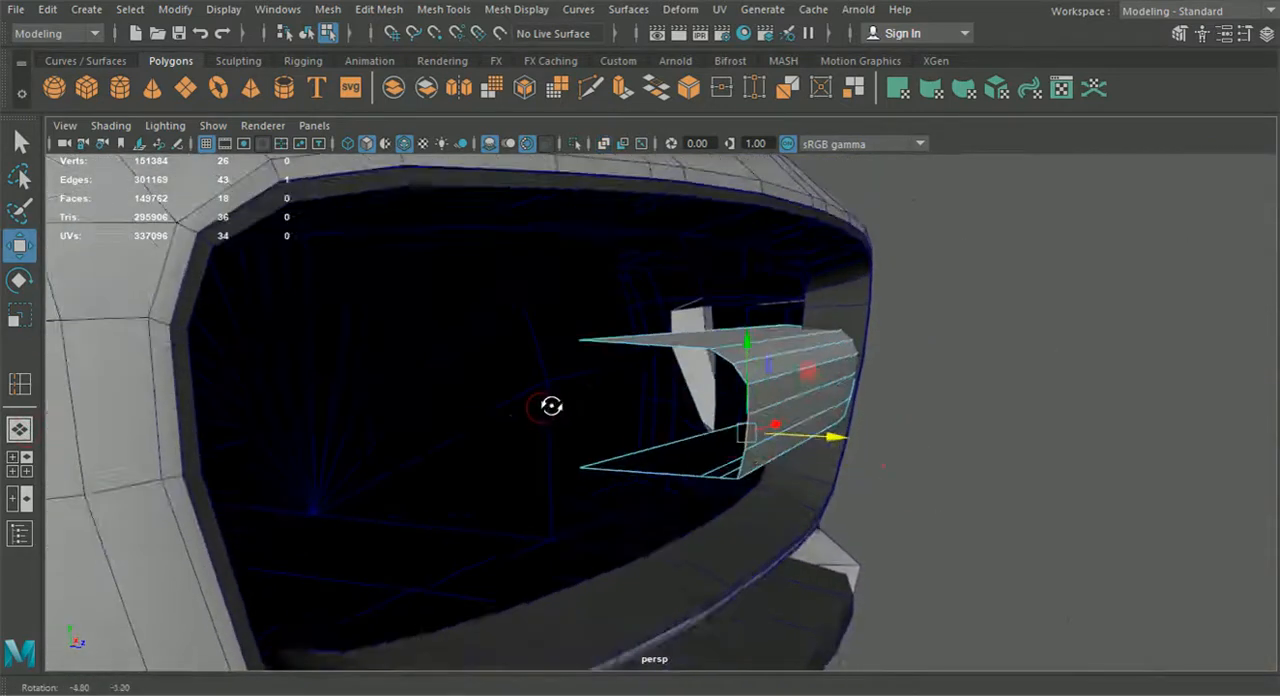
click(306, 33)
mouse_move(960, 486)
alt+mouse_down()
mouse_move(1075, 485)
mouse_move(983, 480)
alt+mouse_up()
right_drag(492, 165, 412, 134)
drag(230, 340, 352, 525)
key(space)
drag(937, 537, 927, 527)
scroll(922, 540, down, 5)
scroll(922, 538, up, 4)
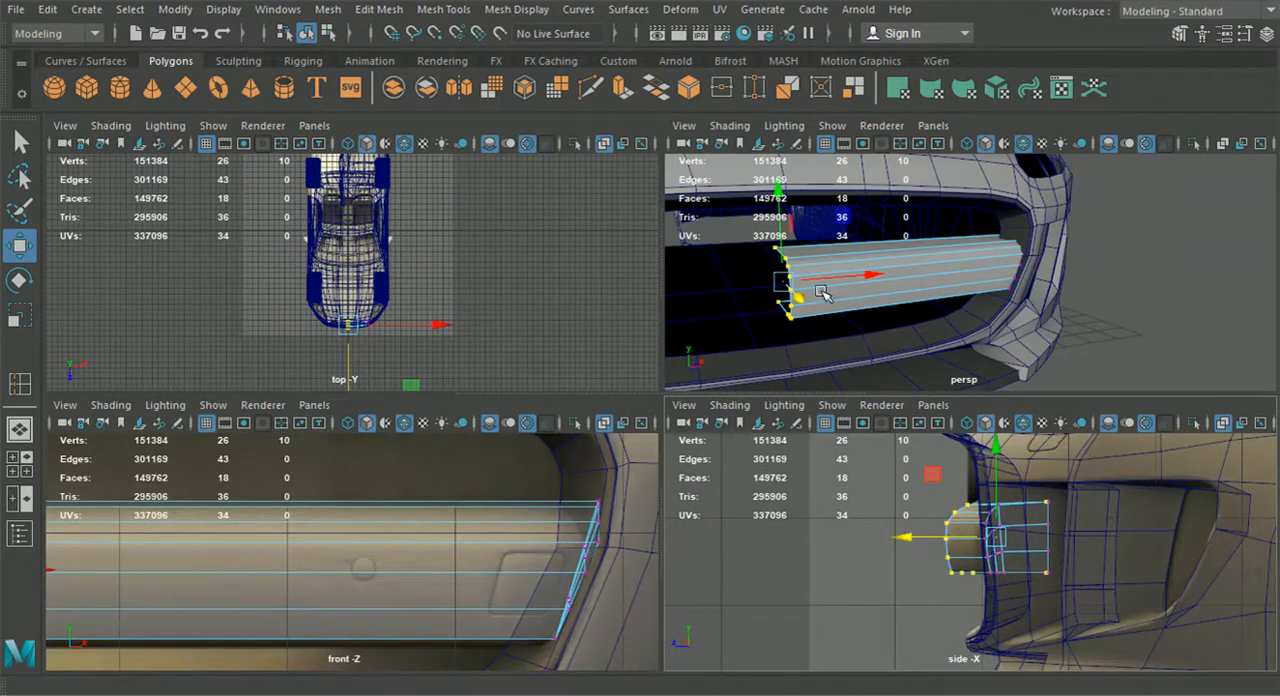
Select the vertices at the bar's outer end and move them slightly outward toward the side of the grille opening
key(space)
alt+drag(820, 322, 581, 213)
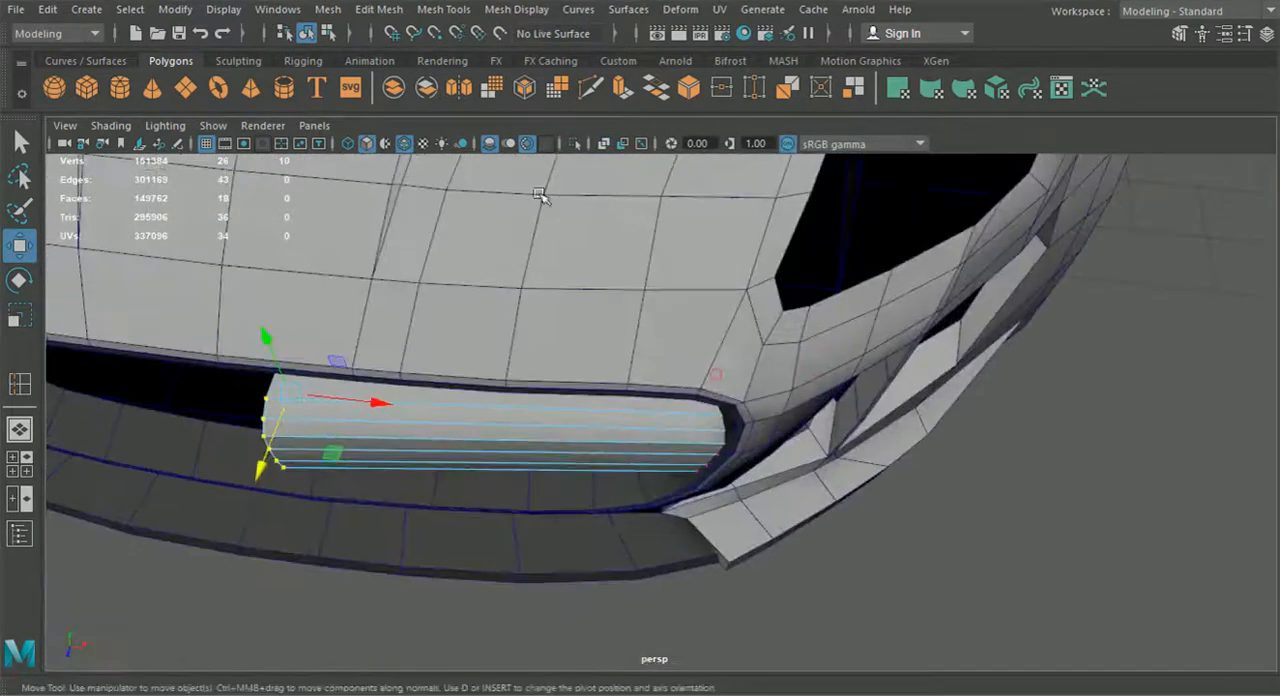
drag(831, 448, 1042, 563)
drag(810, 432, 815, 432)
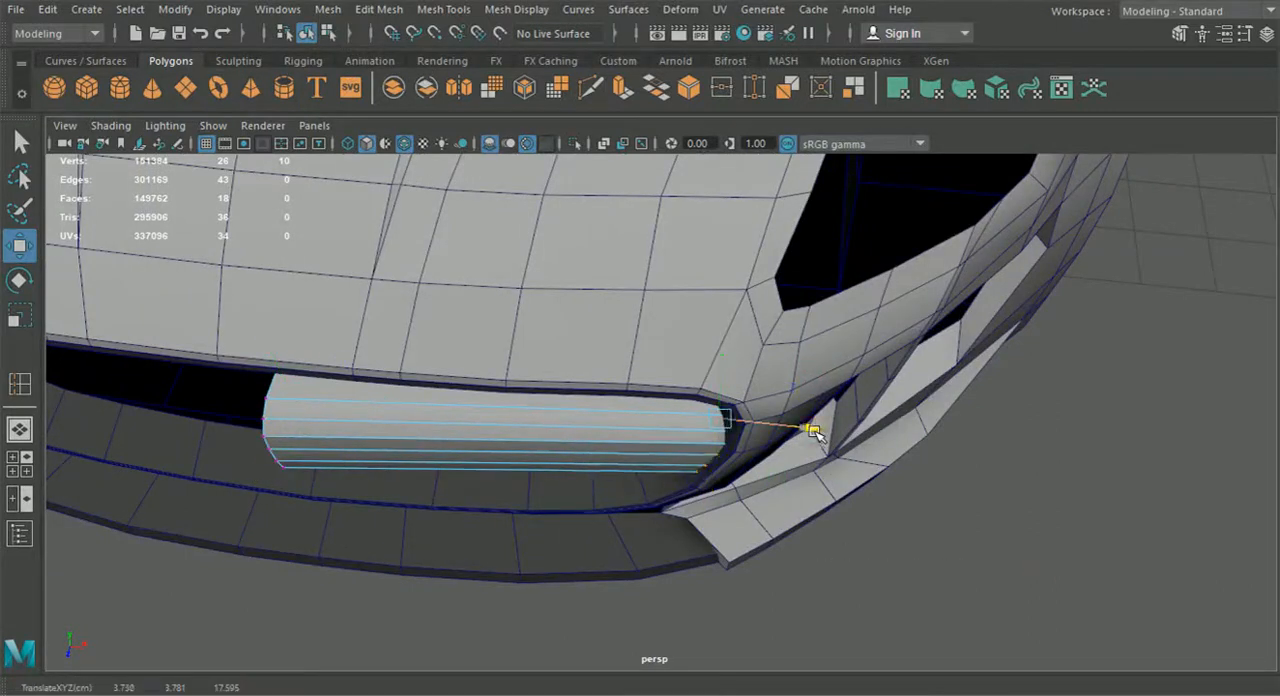
alt+drag(745, 481, 723, 474)
Insert an edge loop across the bar midway along its length and move it forward to bow the bar's front
click(443, 9)
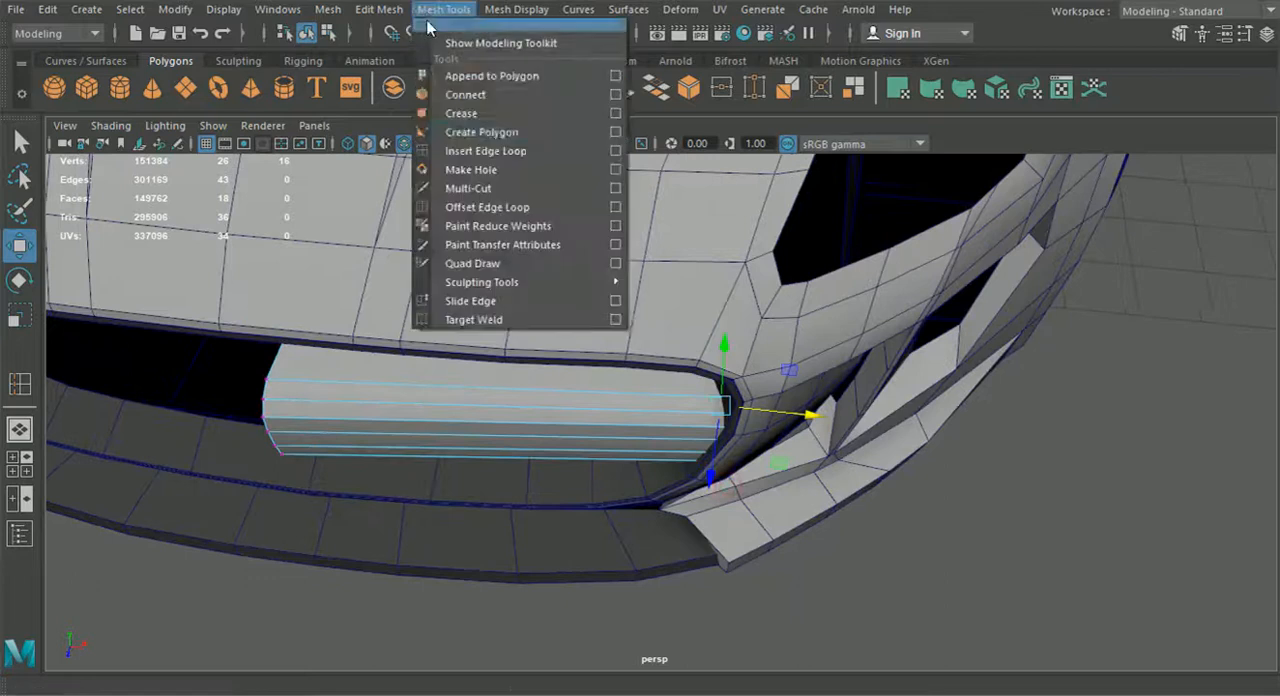
click(486, 151)
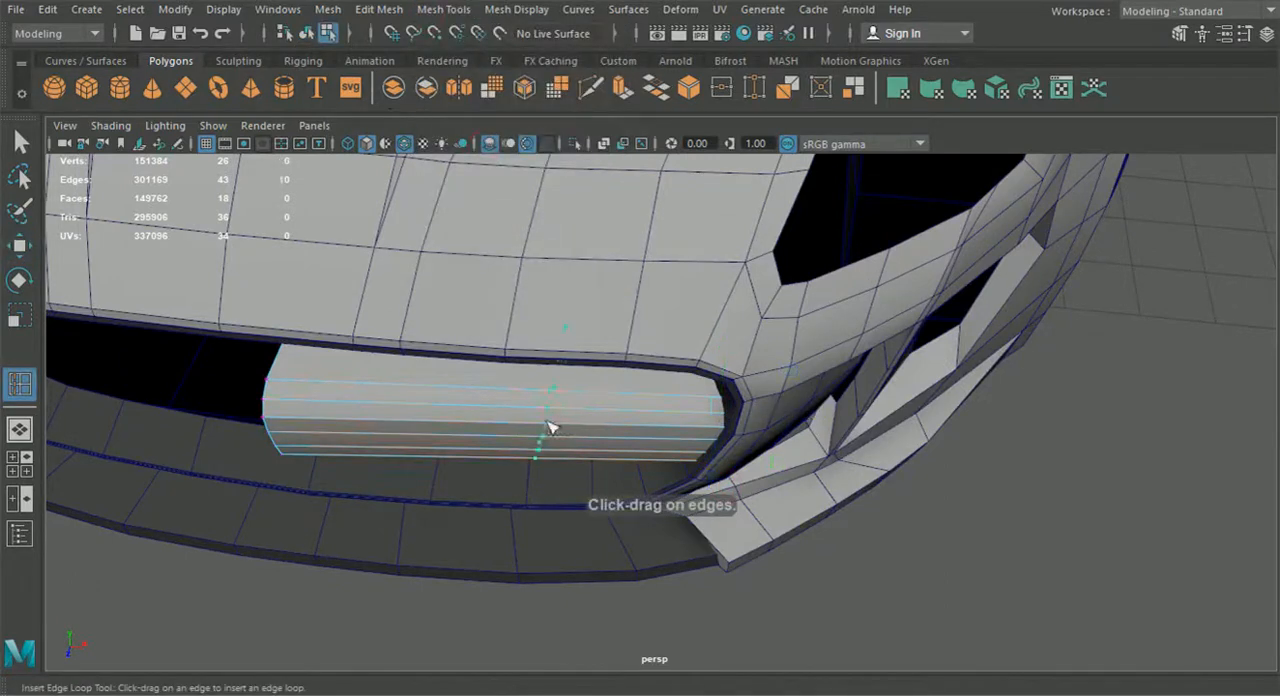
drag(509, 432, 517, 437)
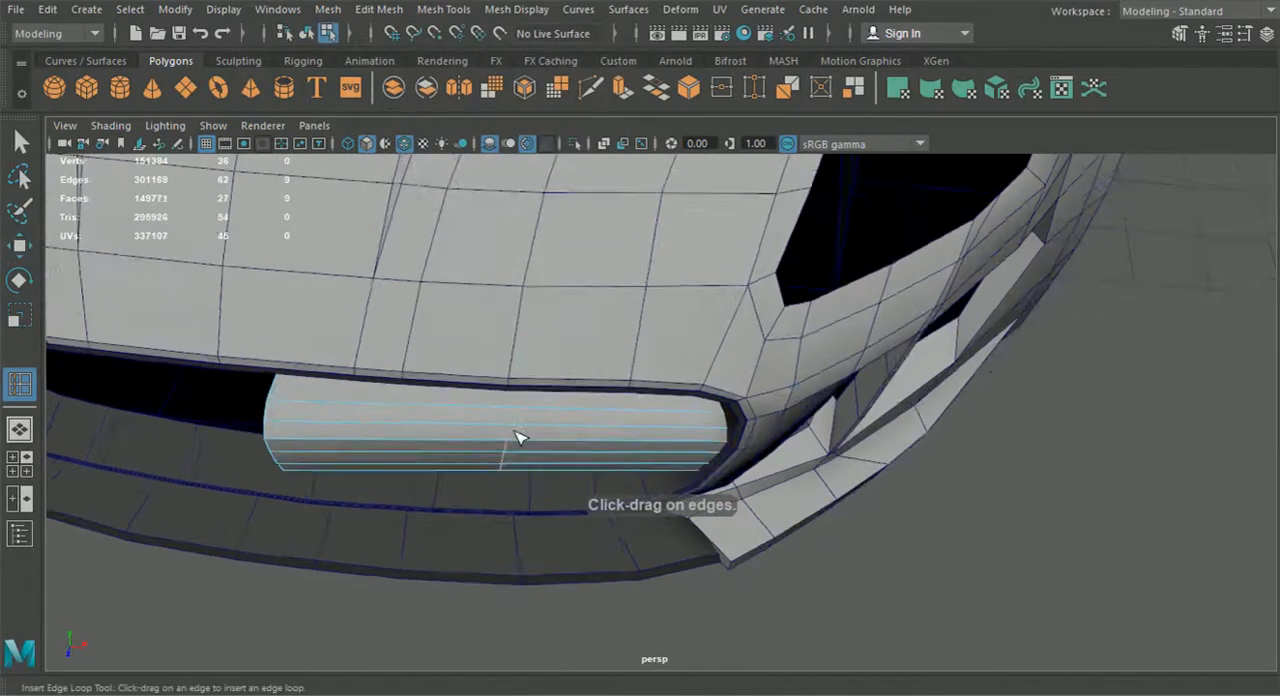
click(19, 246)
alt+drag(425, 345, 441, 406)
drag(505, 543, 500, 560)
Insert an edge loop across the middle of the bar's inner half and move it forward to follow the bumper's curve
key(y)
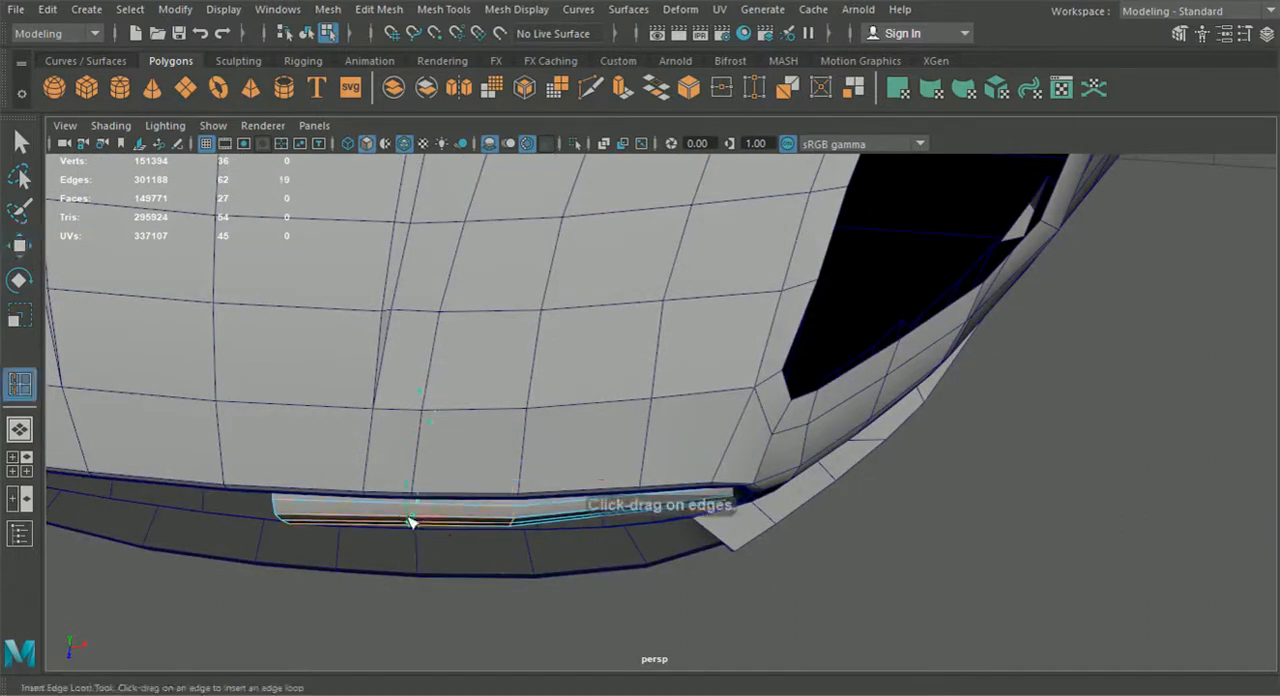
click(400, 522)
click(21, 246)
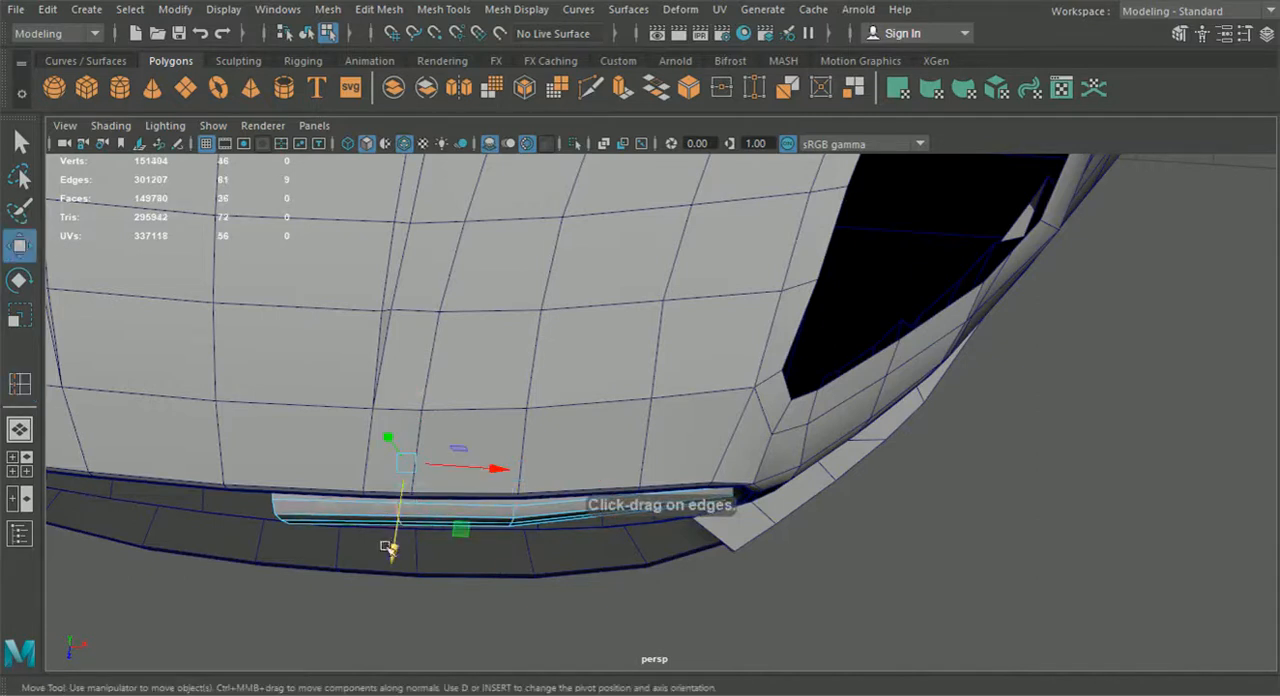
Insert an edge loop across the middle of the bar's outer half and move it forward to follow the bumper's curve
key(y)
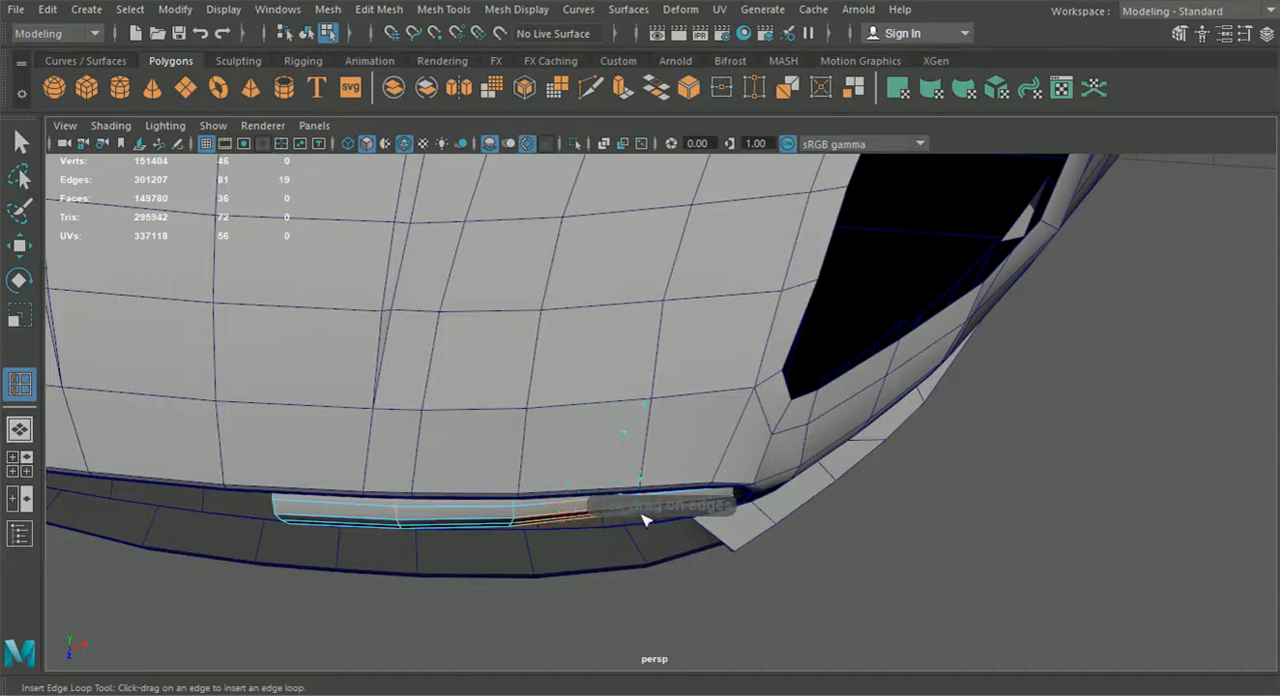
click(643, 520)
click(20, 248)
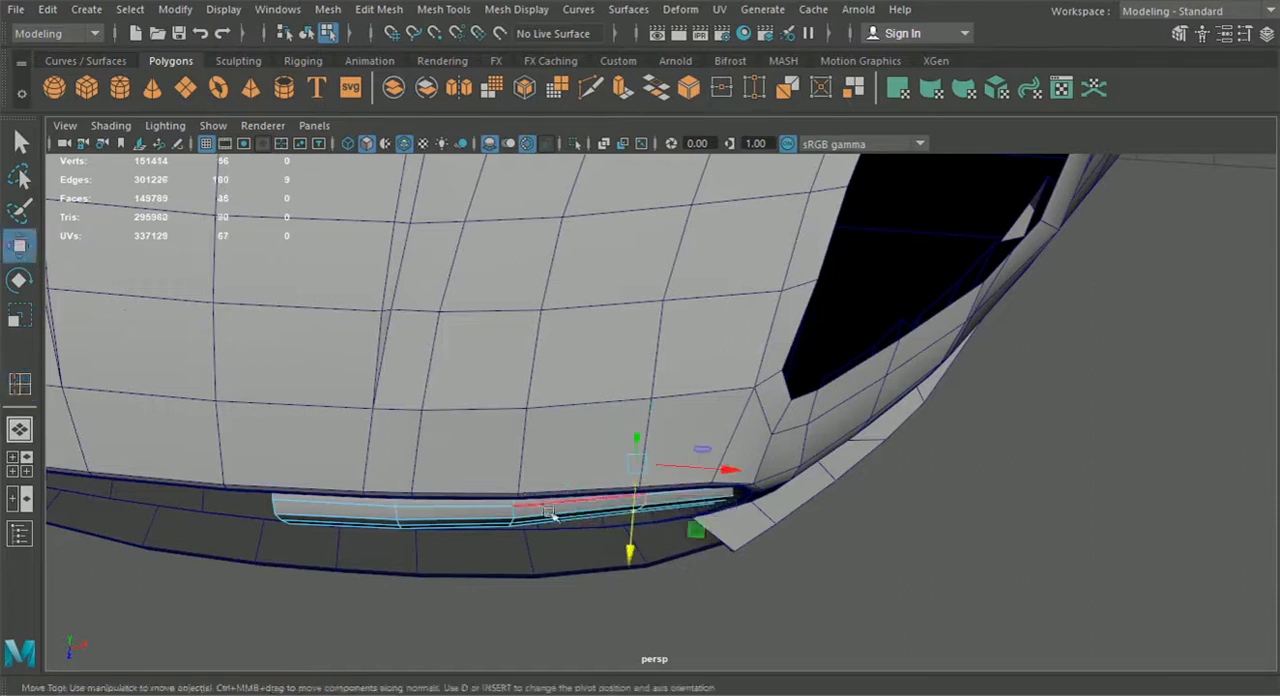
drag(628, 555, 600, 418)
scroll(545, 475, down, 3)
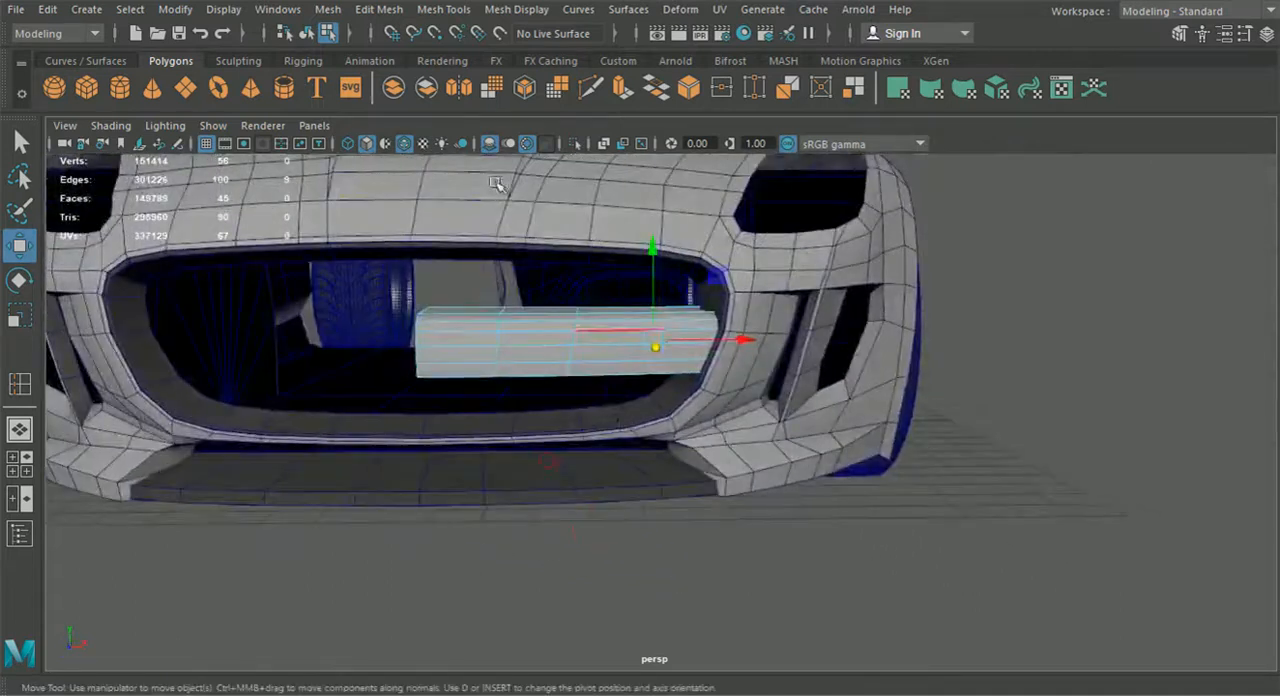
Return to object mode and inspect how the bar sits in the grille opening from the front and a three-quarter angle
click(306, 33)
scroll(914, 374, down, 5)
alt+drag(914, 374, 886, 360)
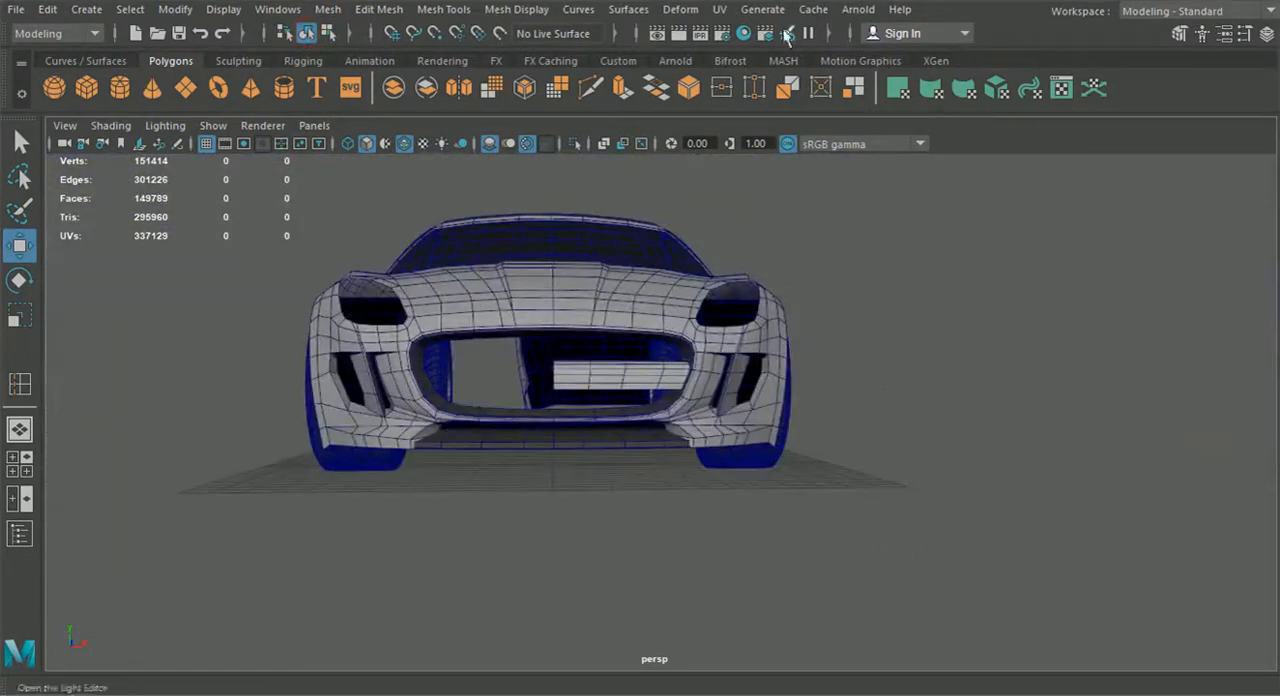
alt+drag(622, 340, 603, 370)
click(617, 378)
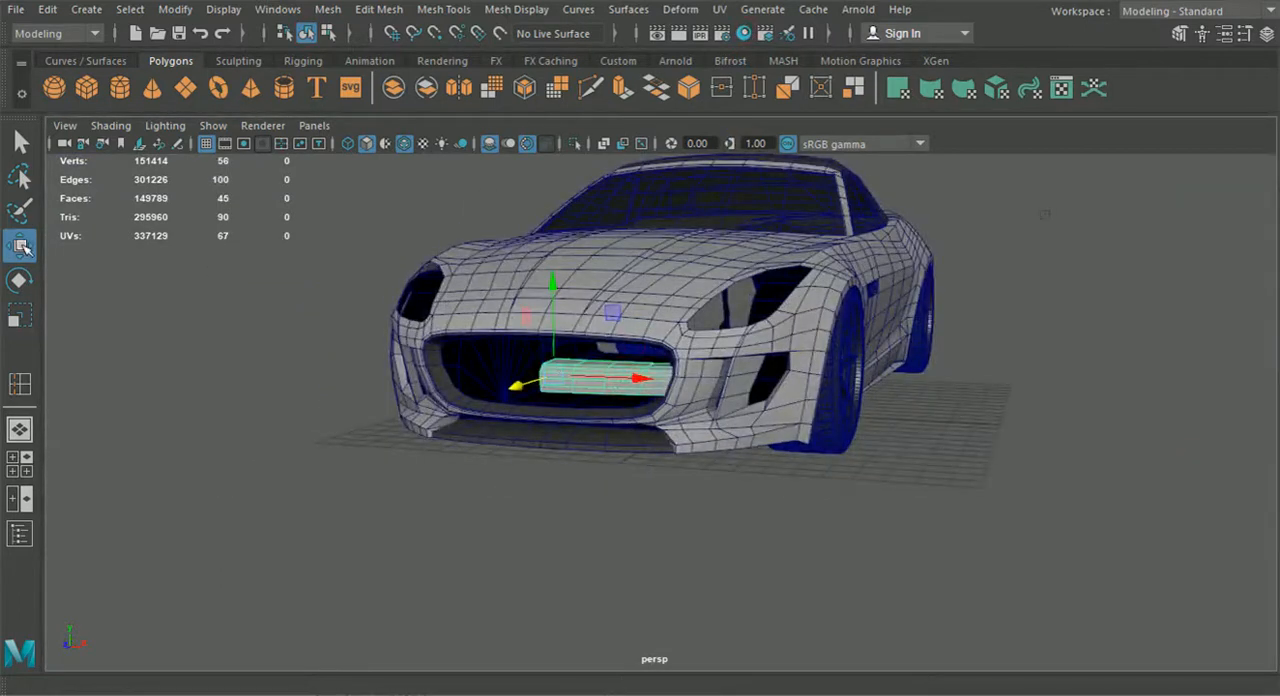
key(1)
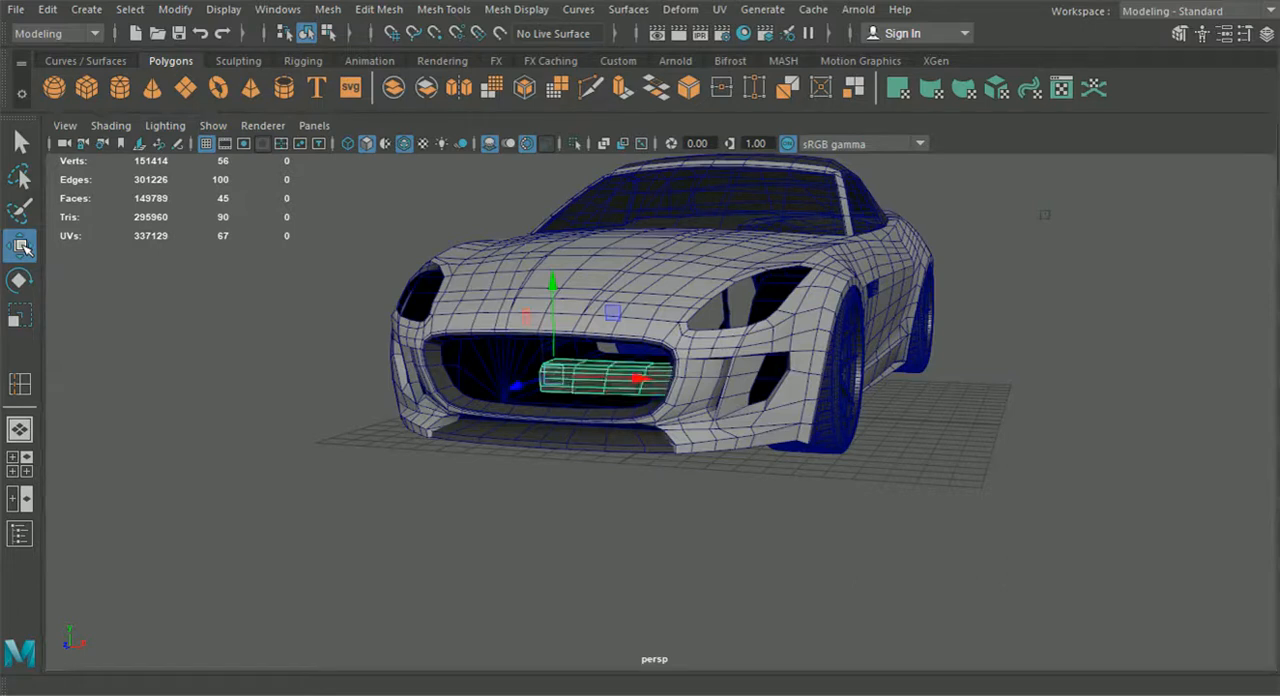
click(440, 540)
alt+drag(440, 540, 547, 484)
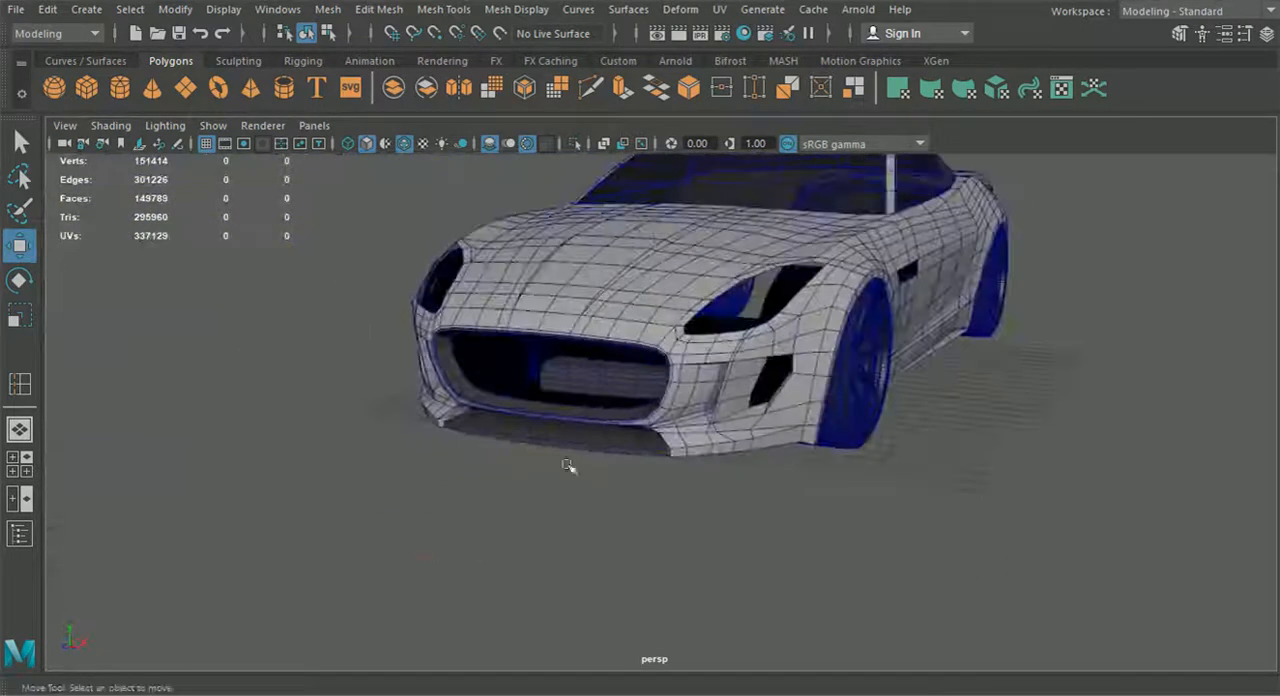
Duplicate the grille bar, group the copy and set the group's Scale X to -1 to mirror it across the grille
click(1267, 36)
alt+drag(412, 428, 466, 402)
click(492, 379)
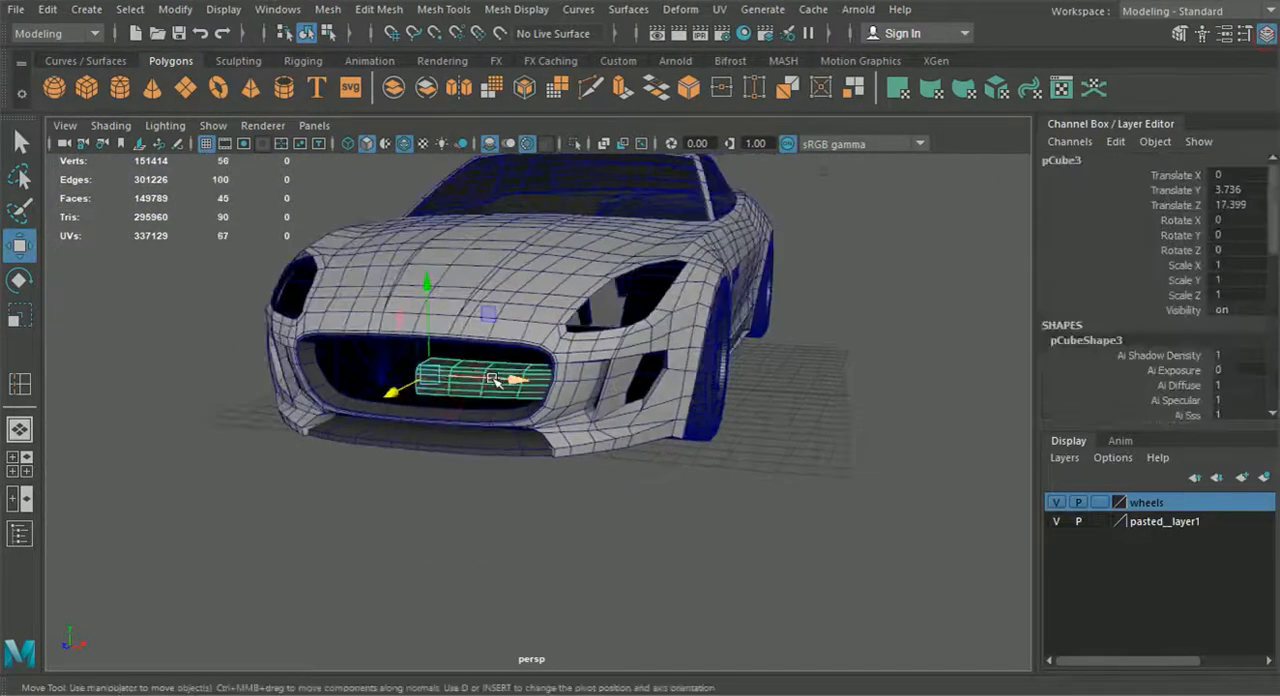
key(ctrl+g)
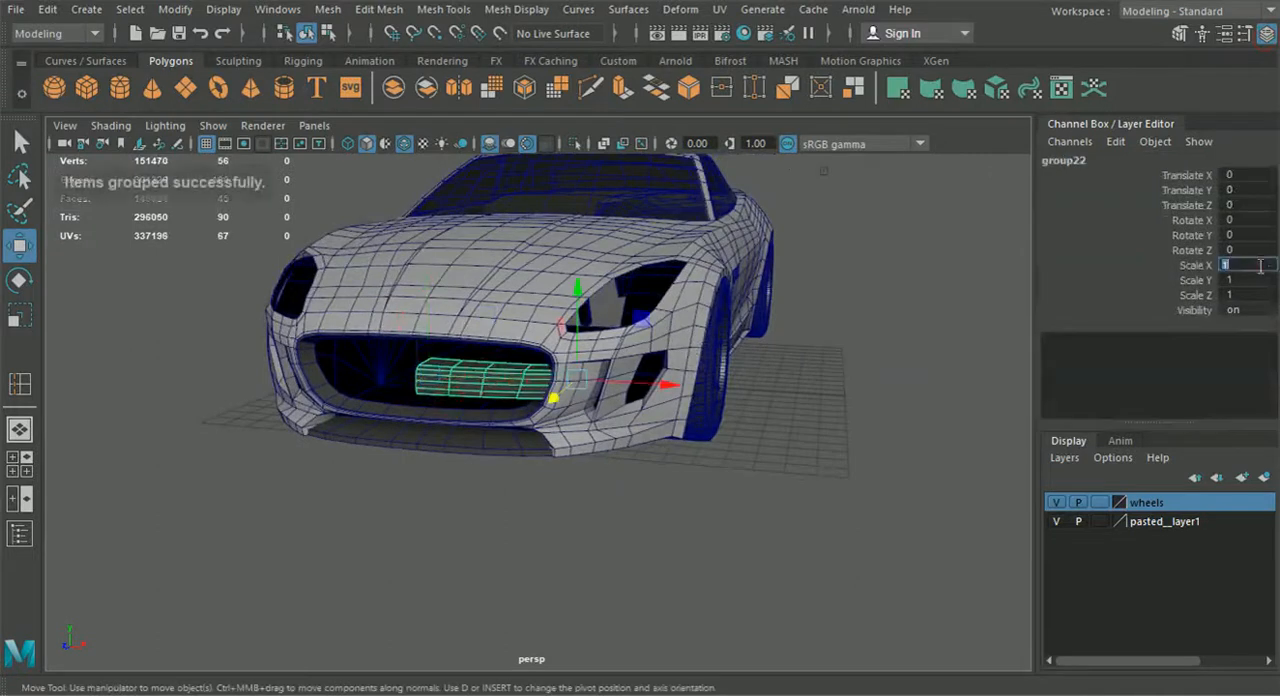
click(1260, 266)
text(-1)
key(Return)
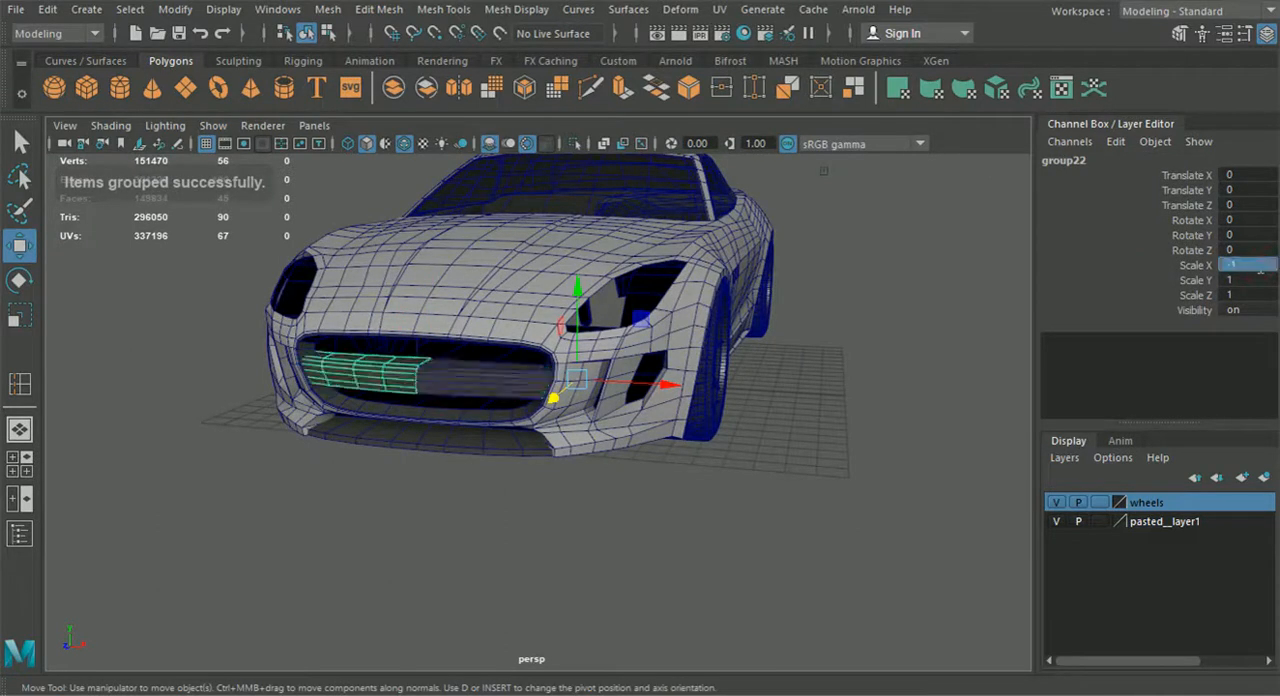
click(1263, 43)
click(1074, 430)
Check the mirrored bar across the grille and bring up the side view of the area behind the front wheel
alt+drag(908, 531, 580, 462)
scroll(951, 537, down, 3)
scroll(580, 462, up, 3)
alt+drag(533, 352, 670, 443)
scroll(493, 436, up, 3)
click(20, 463)
key(space)
scroll(732, 460, up, 2)
scroll(700, 468, up, 4)
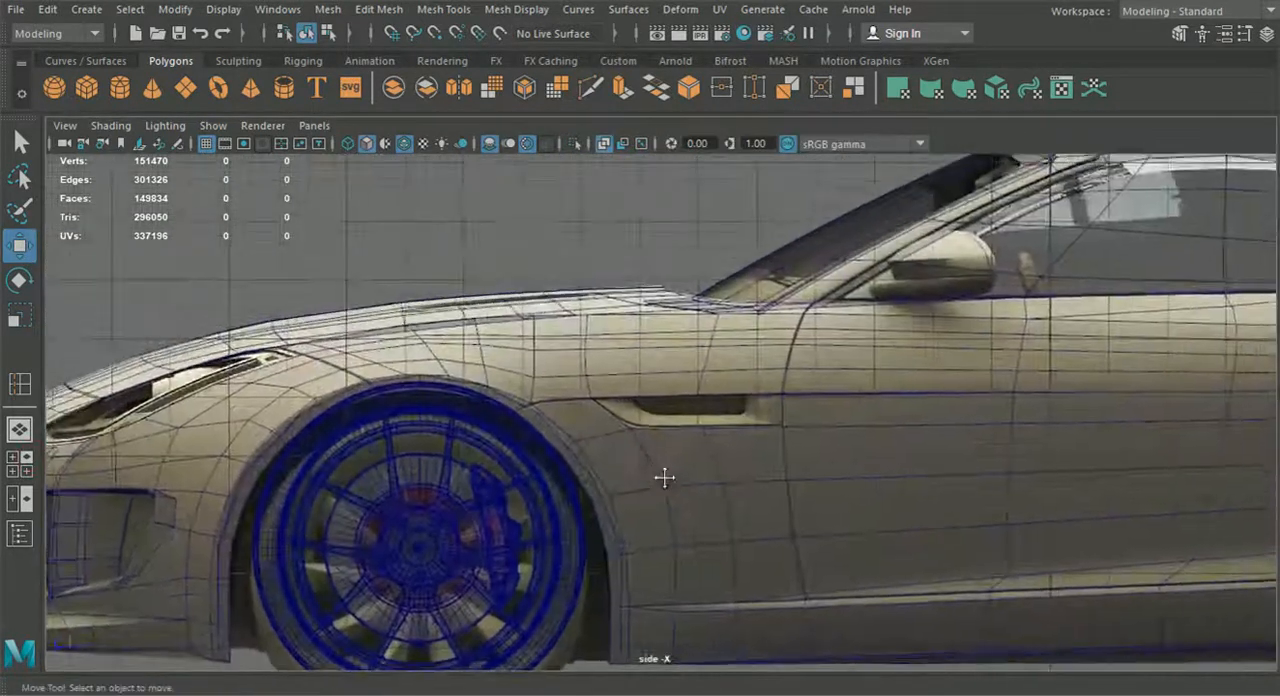
Extrude the front, lower and rear edges of the fender vent opening and move the new edges slightly rearward and up
click(664, 472)
right_drag(662, 140, 665, 88)
scroll(703, 373, up, 3)
click(561, 433)
shift+click(680, 449)
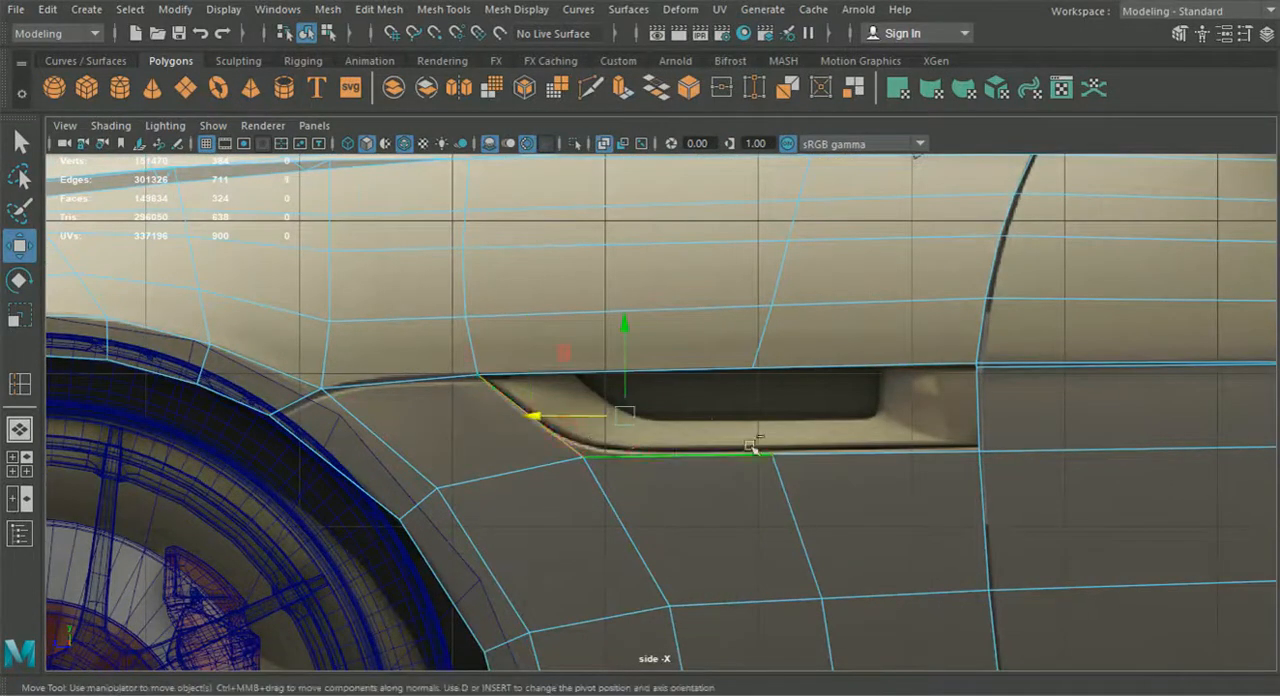
shift+click(830, 447)
shift+click(975, 416)
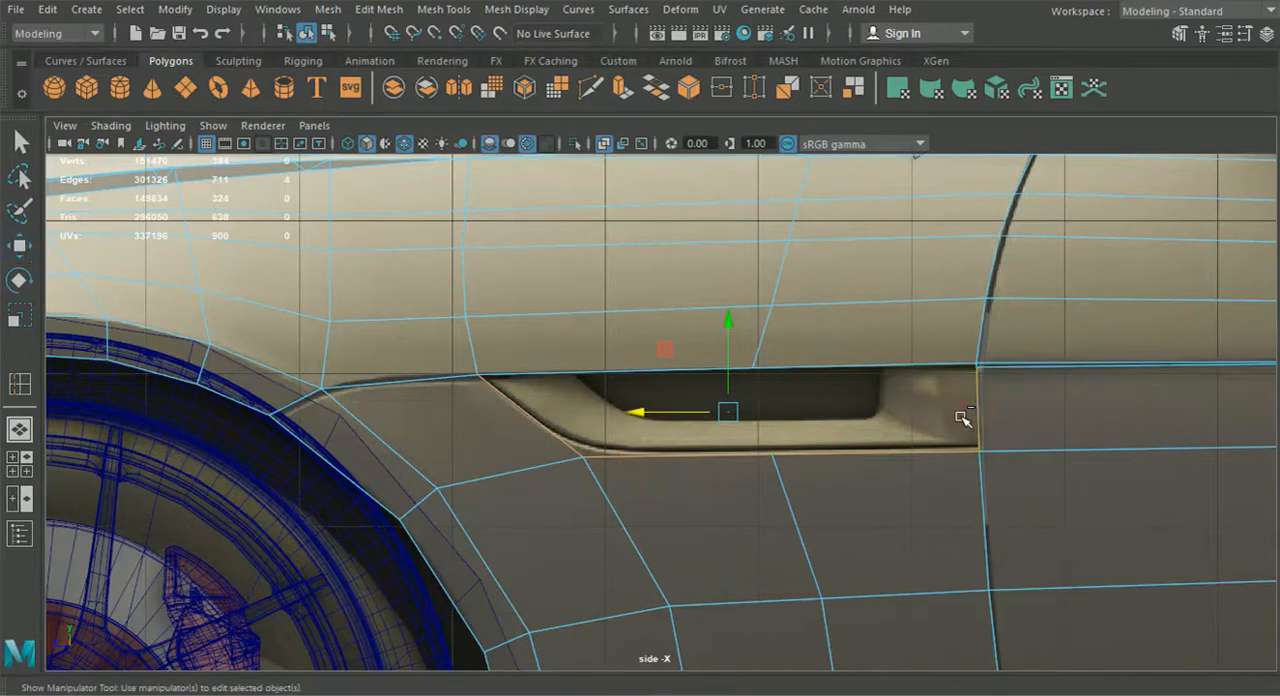
key(ctrl+e)
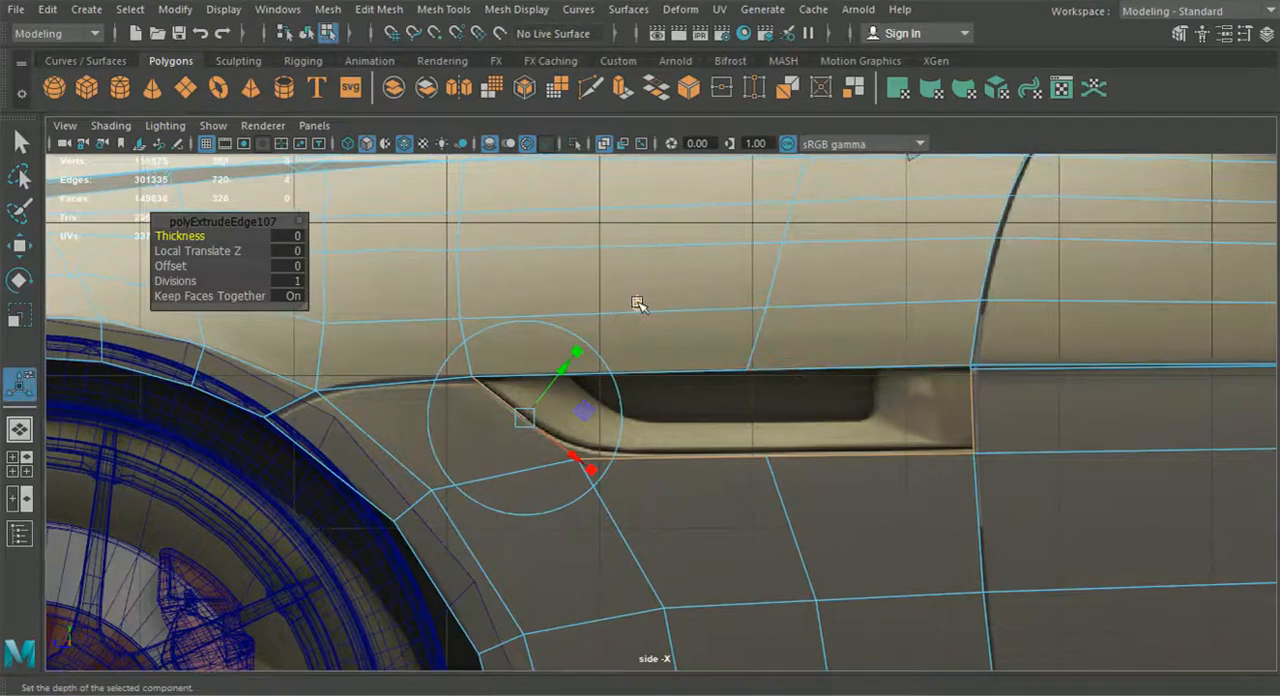
click(638, 303)
drag(664, 399, 673, 399)
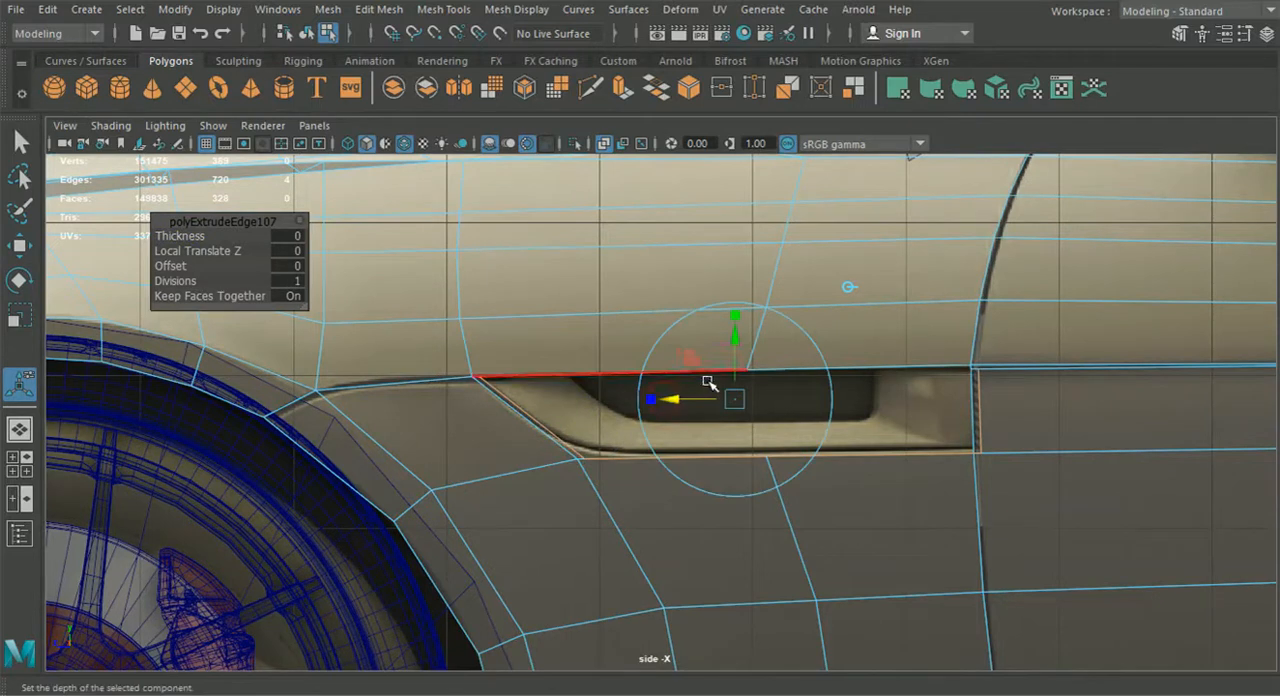
drag(736, 352, 735, 345)
scroll(700, 370, up, 1)
Move the extruded strip's front and lower vertices onto the vent's inner outline in the side reference
right_click(593, 412)
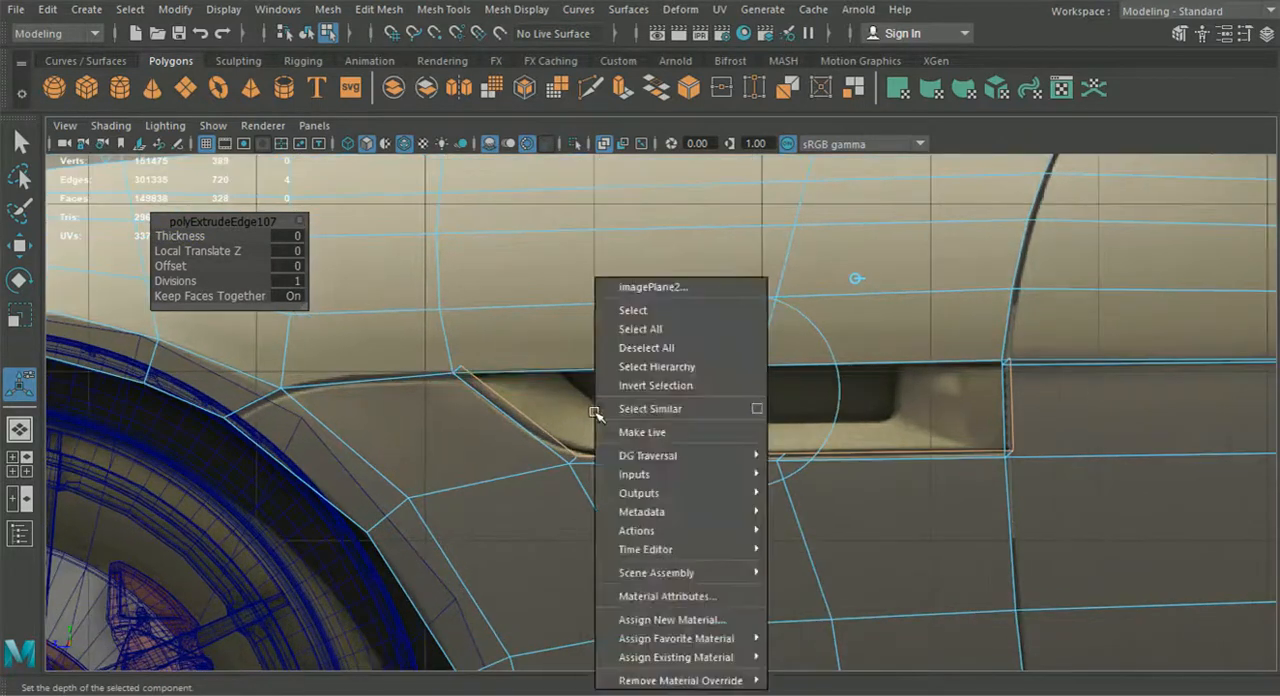
right_drag(560, 336, 558, 328)
right_drag(543, 460, 455, 145)
scroll(400, 345, up, 3)
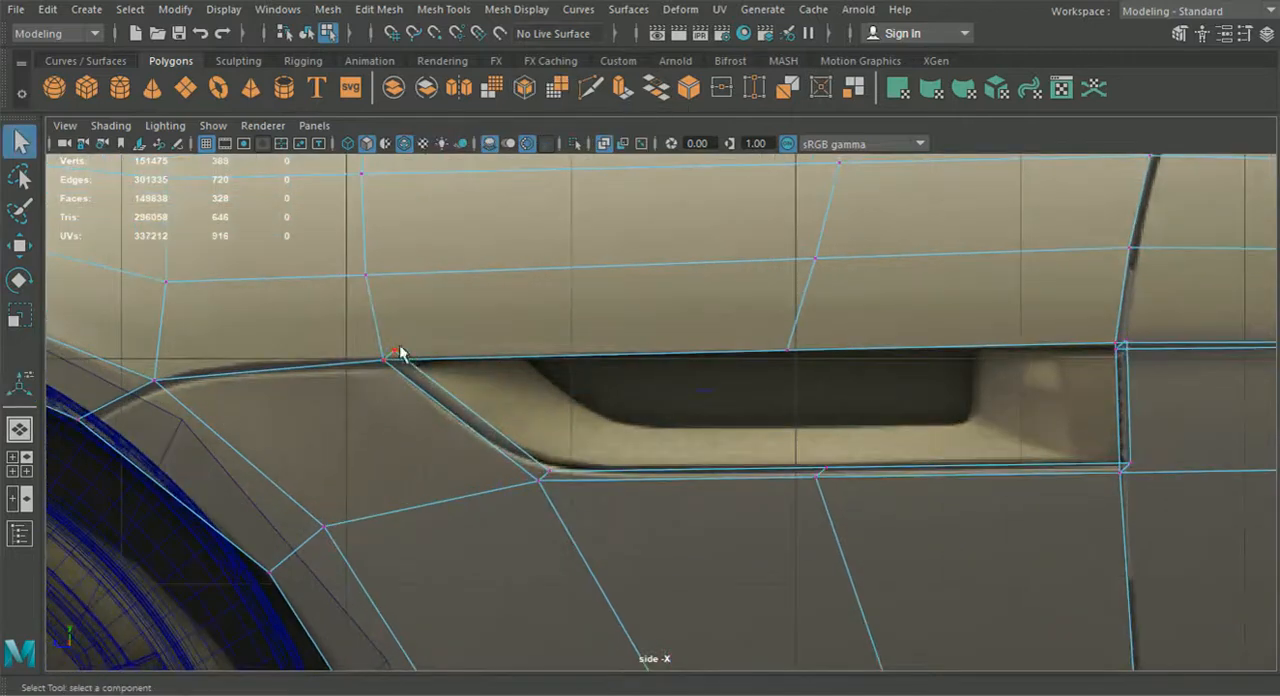
click(12, 246)
drag(395, 354, 413, 368)
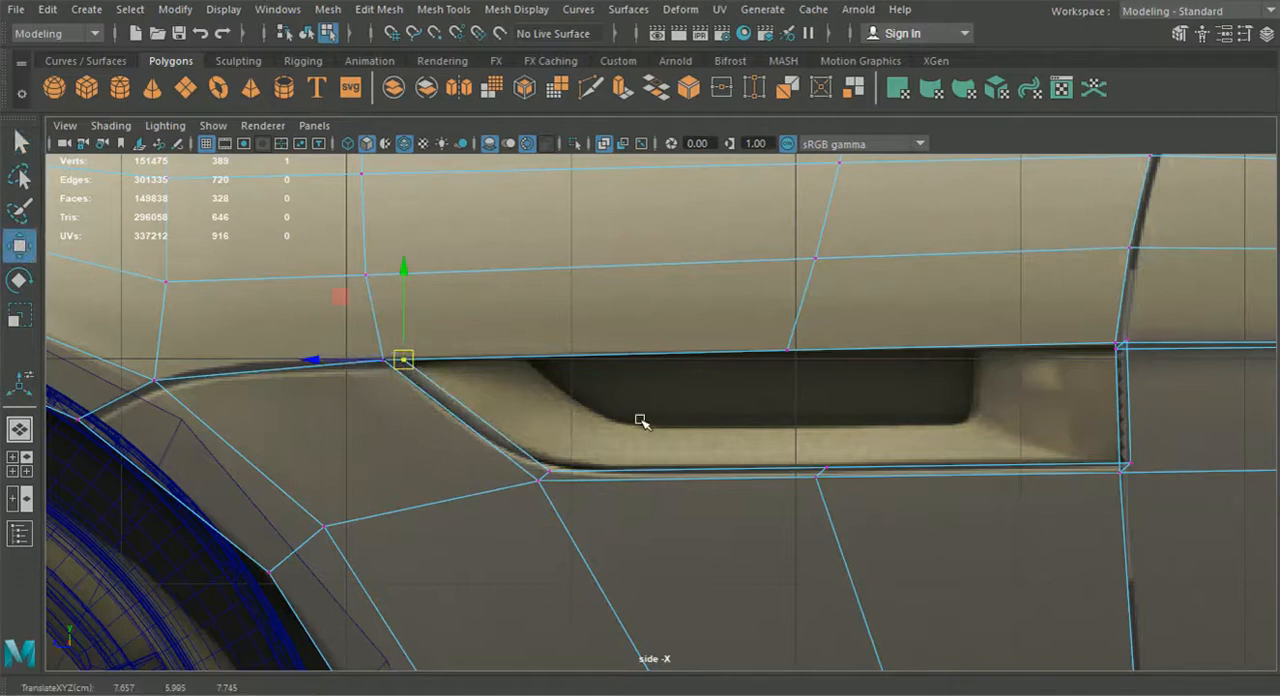
alt+middle_drag(597, 458, 566, 457)
scroll(500, 461, up, 2)
click(488, 481)
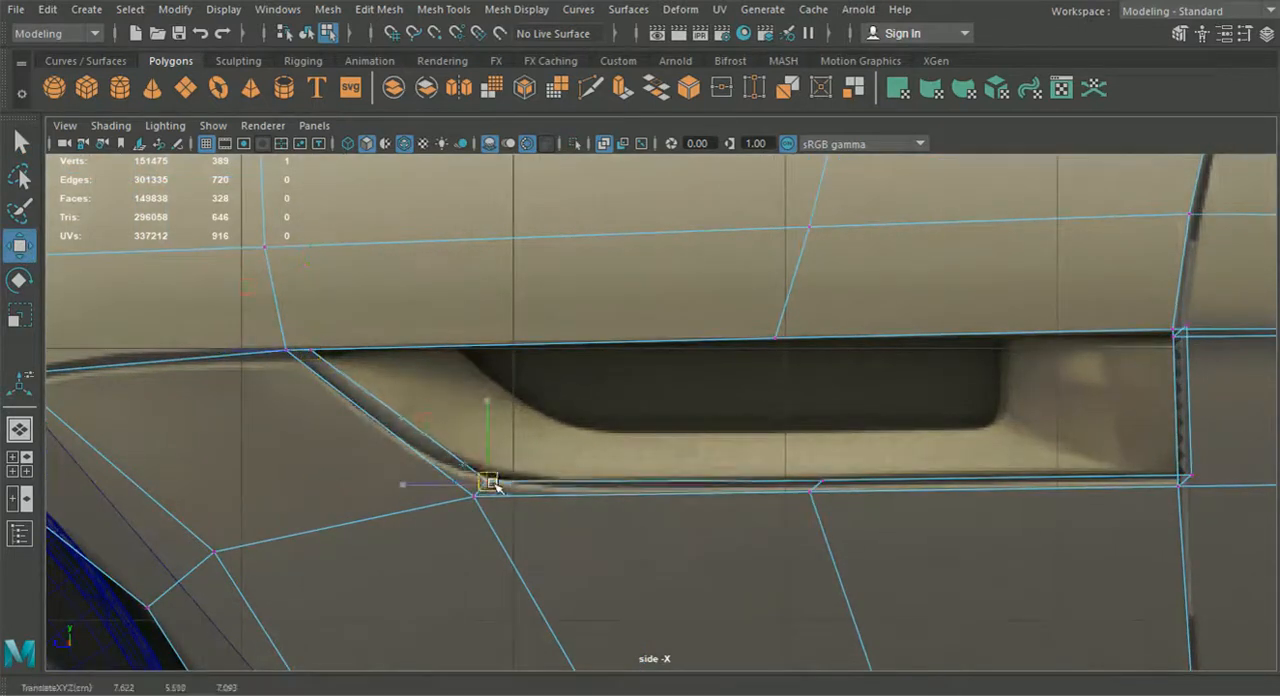
click(803, 483)
Move the strip's two rear vertices forward from the door seam and align the upper one with the opening's top edge
alt+middle_drag(1026, 474, 810, 449)
drag(1039, 373, 963, 286)
drag(995, 460, 975, 440)
drag(871, 374, 812, 374)
drag(834, 256, 916, 322)
drag(885, 243, 885, 257)
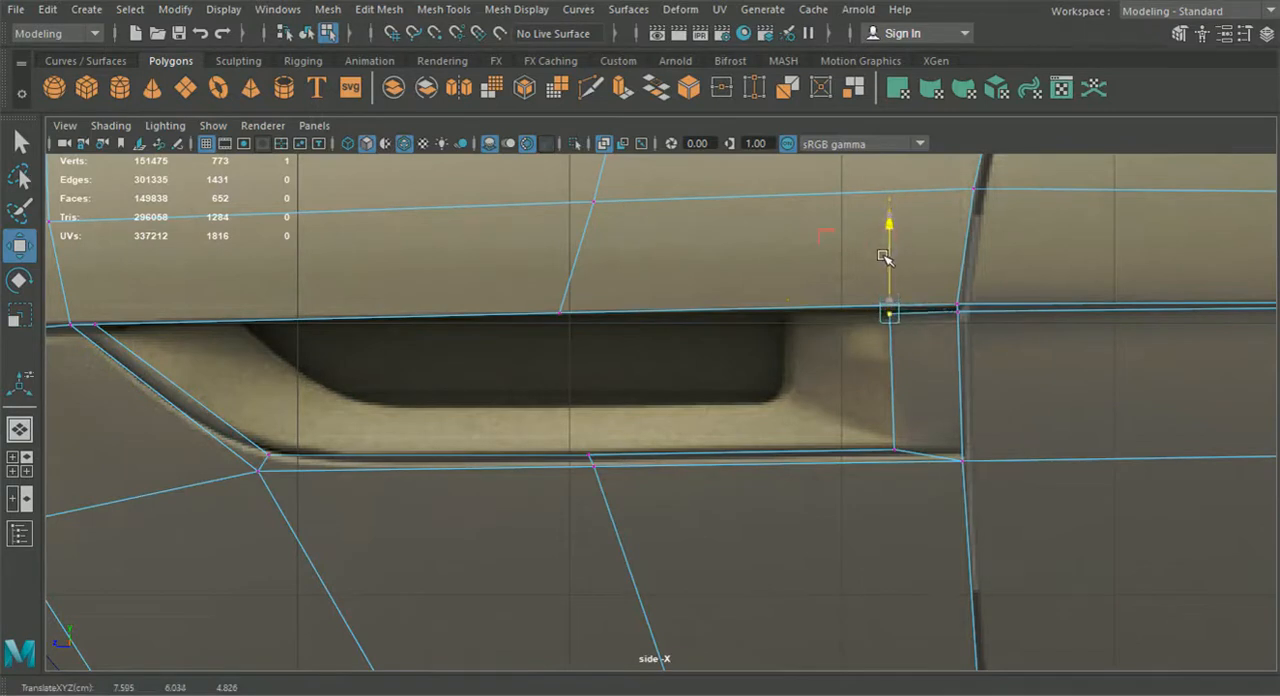
alt+middle_drag(900, 275, 812, 326)
scroll(812, 328, up, 1)
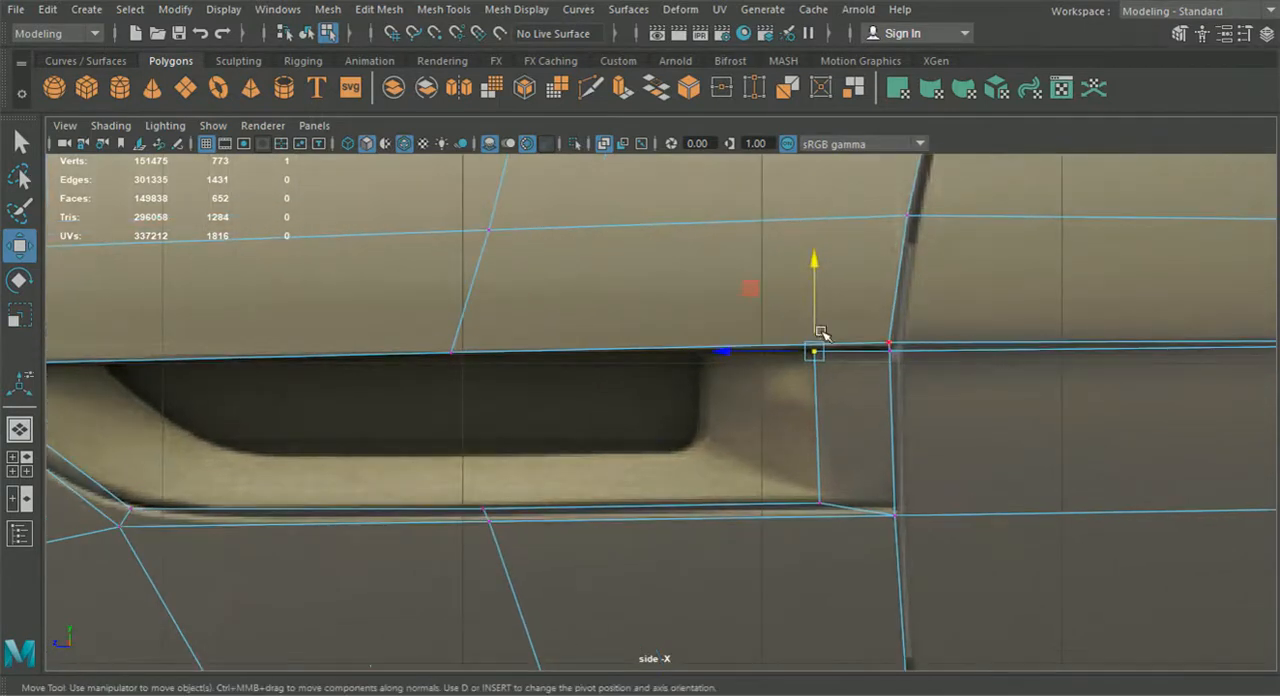
click(814, 311)
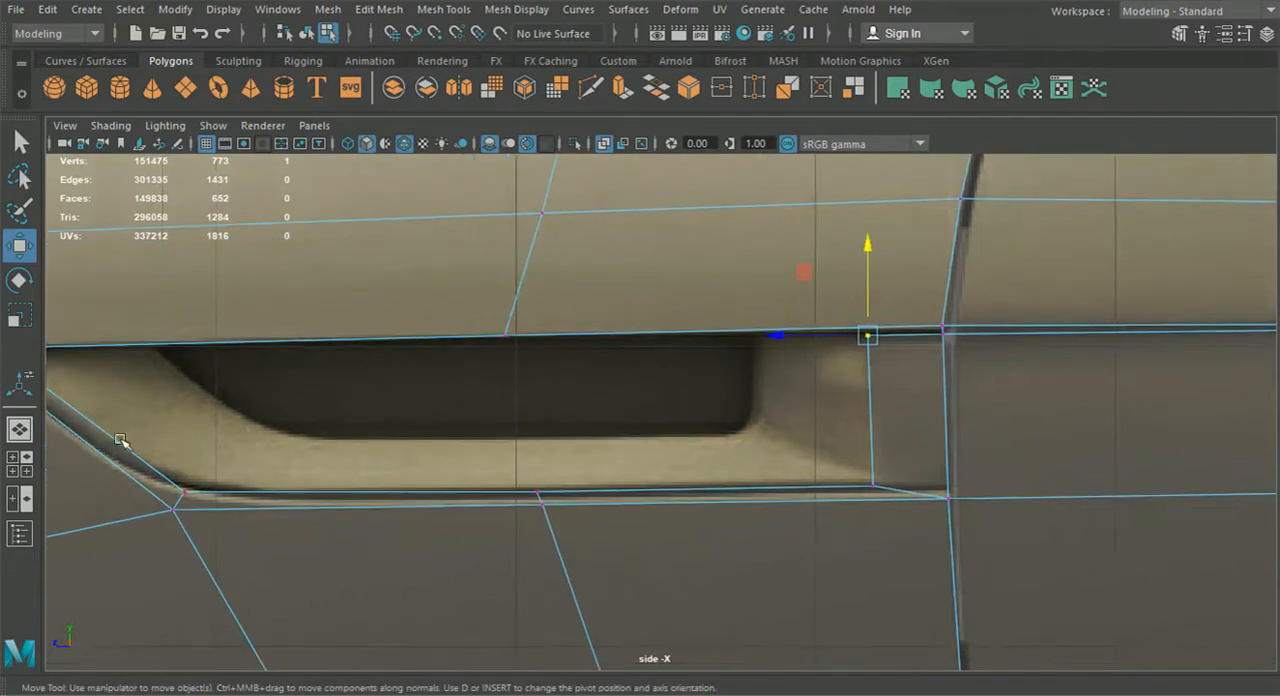
Extrude the vent strip's inner edges again, move them slightly up and scale them shorter along the car's length
click(19, 429)
alt+middle_drag(732, 423, 657, 489)
scroll(657, 489, up, 6)
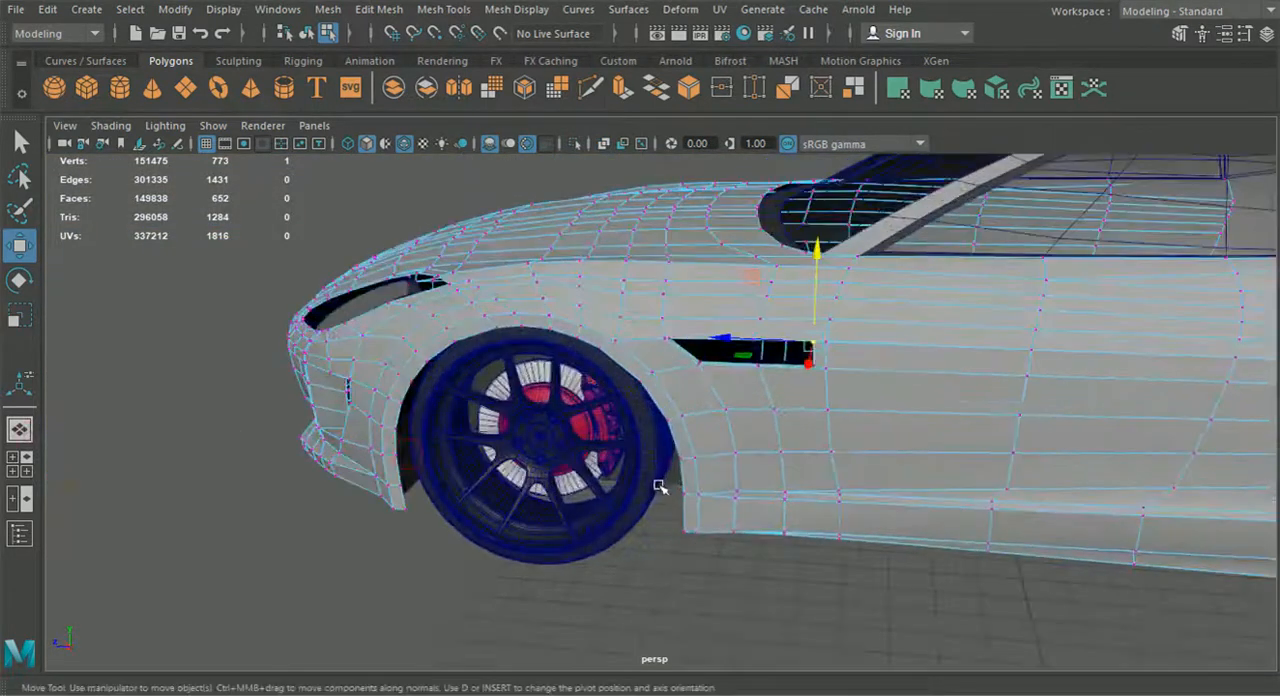
click(28, 469)
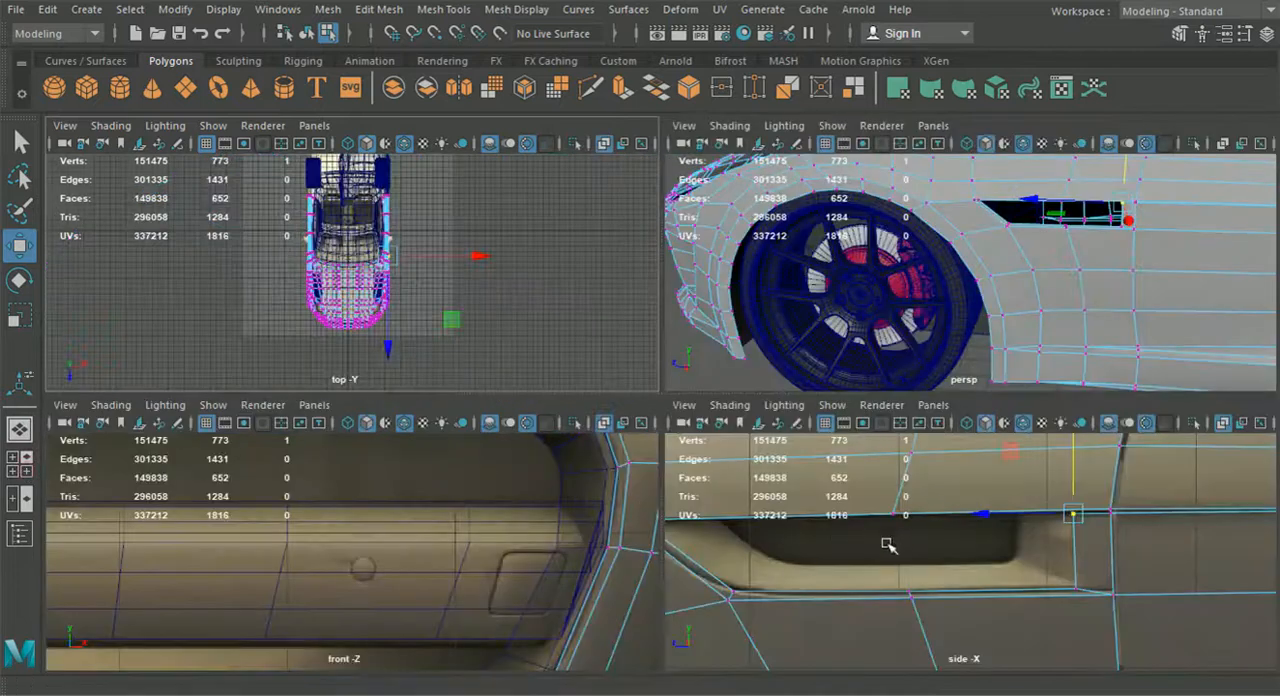
key(space)
right_drag(245, 517, 249, 88)
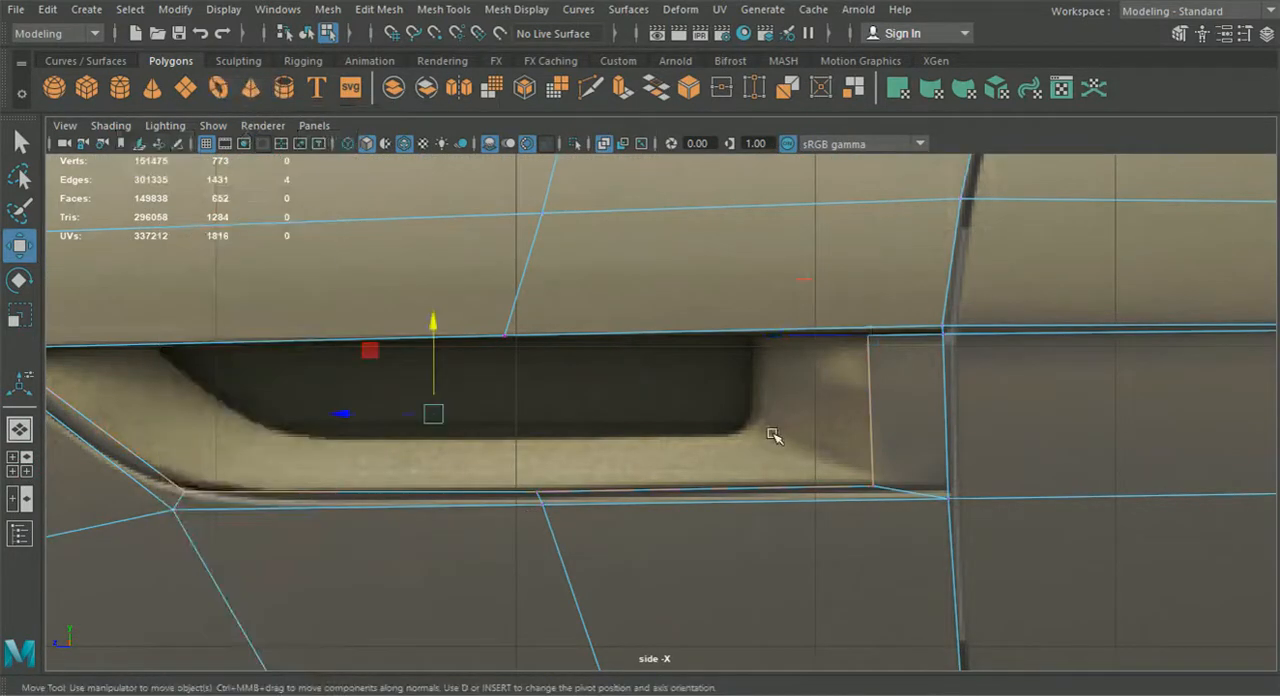
key(ctrl+e)
alt+middle_drag(418, 434, 551, 446)
click(335, 321)
mouse_move(580, 363)
mouse_down()
mouse_move(583, 349)
mouse_move(574, 366)
mouse_up()
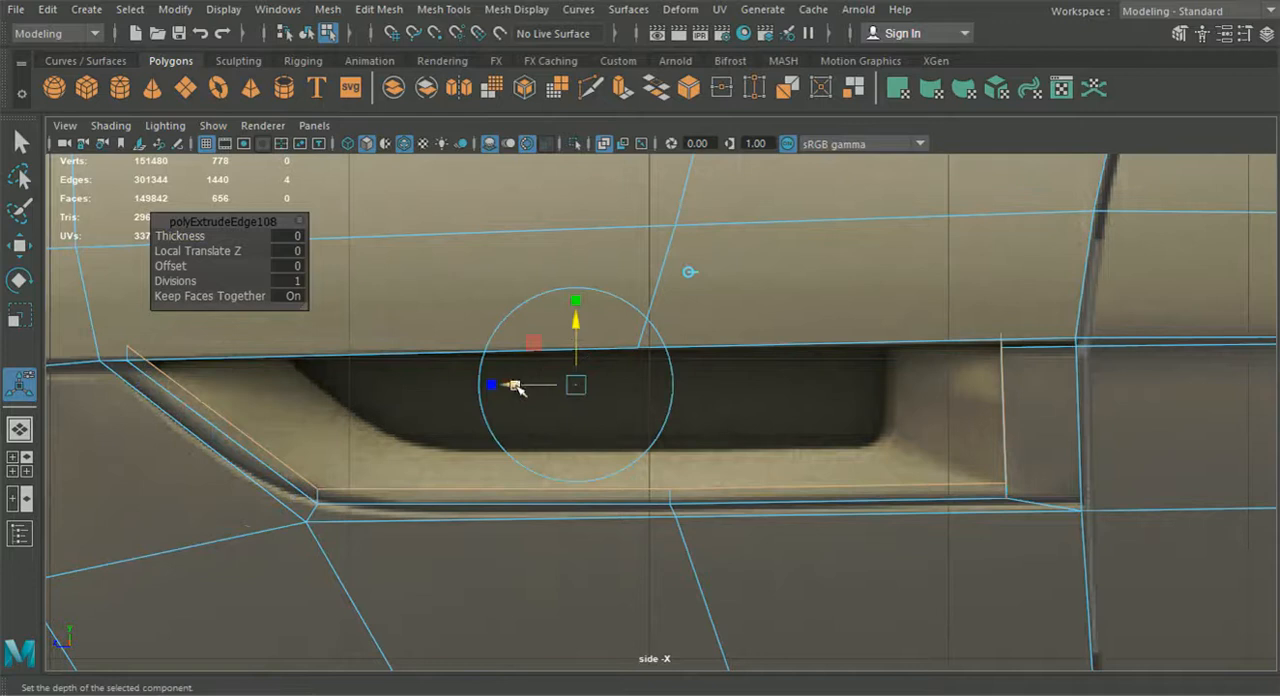
drag(491, 388, 709, 387)
Move the new strip's front and lower middle vertices onto the outline of the dark vent hole in the reference
right_drag(974, 395, 866, 149)
click(20, 247)
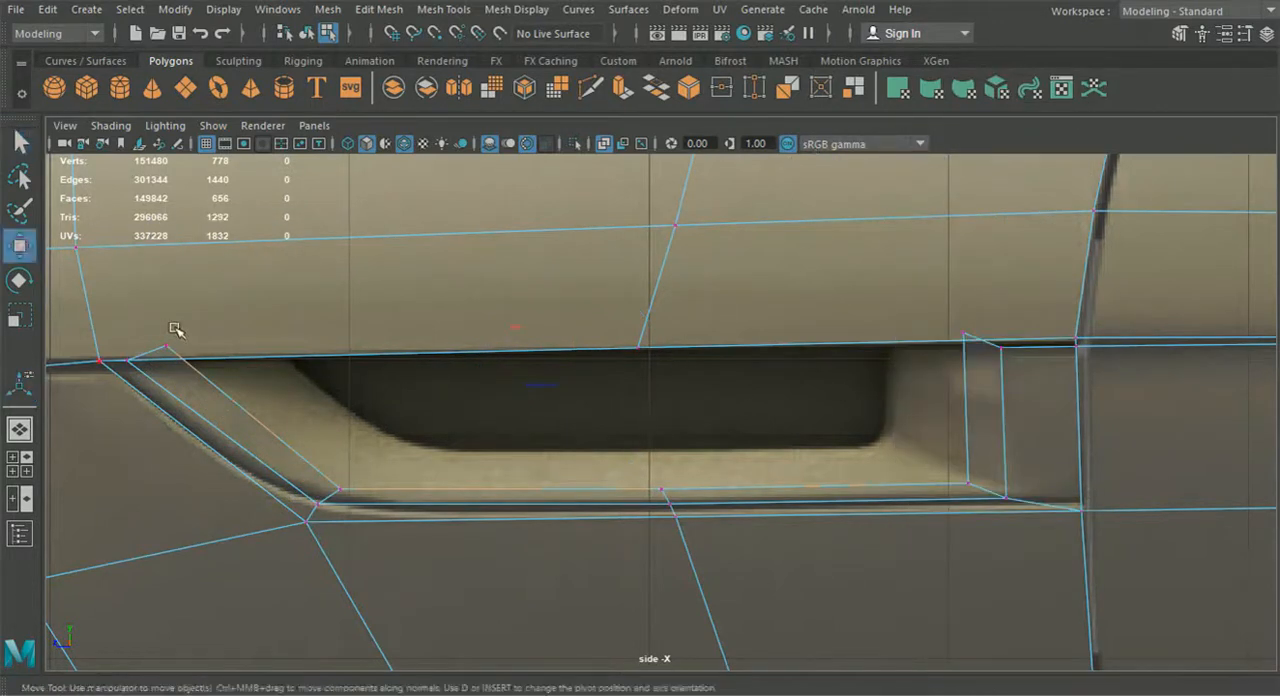
drag(187, 355, 399, 443)
drag(662, 489, 666, 457)
drag(414, 419, 386, 450)
drag(399, 443, 402, 449)
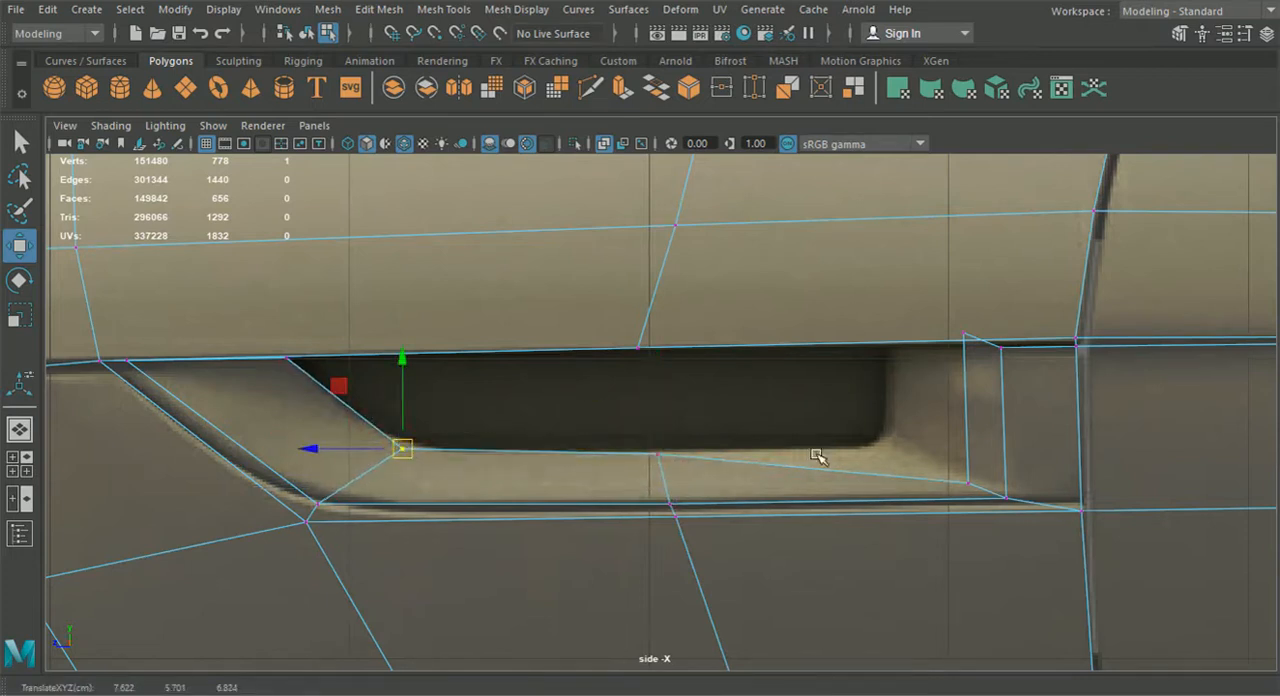
Move the new strip's two rear vertices forward onto the upper and lower rear corners of the dark vent hole
drag(912, 308, 987, 492)
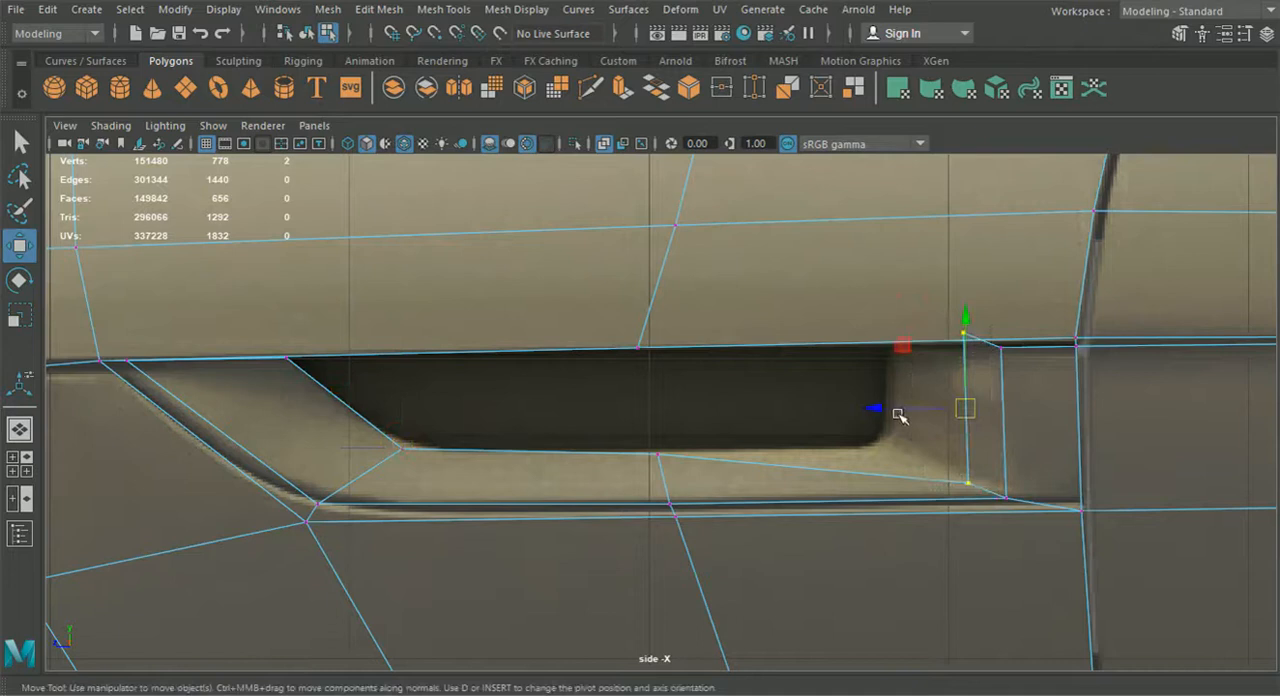
drag(894, 414, 818, 412)
click(889, 484)
drag(889, 484, 890, 449)
mouse_move(869, 304)
mouse_down()
mouse_move(900, 339)
mouse_move(879, 298)
mouse_up()
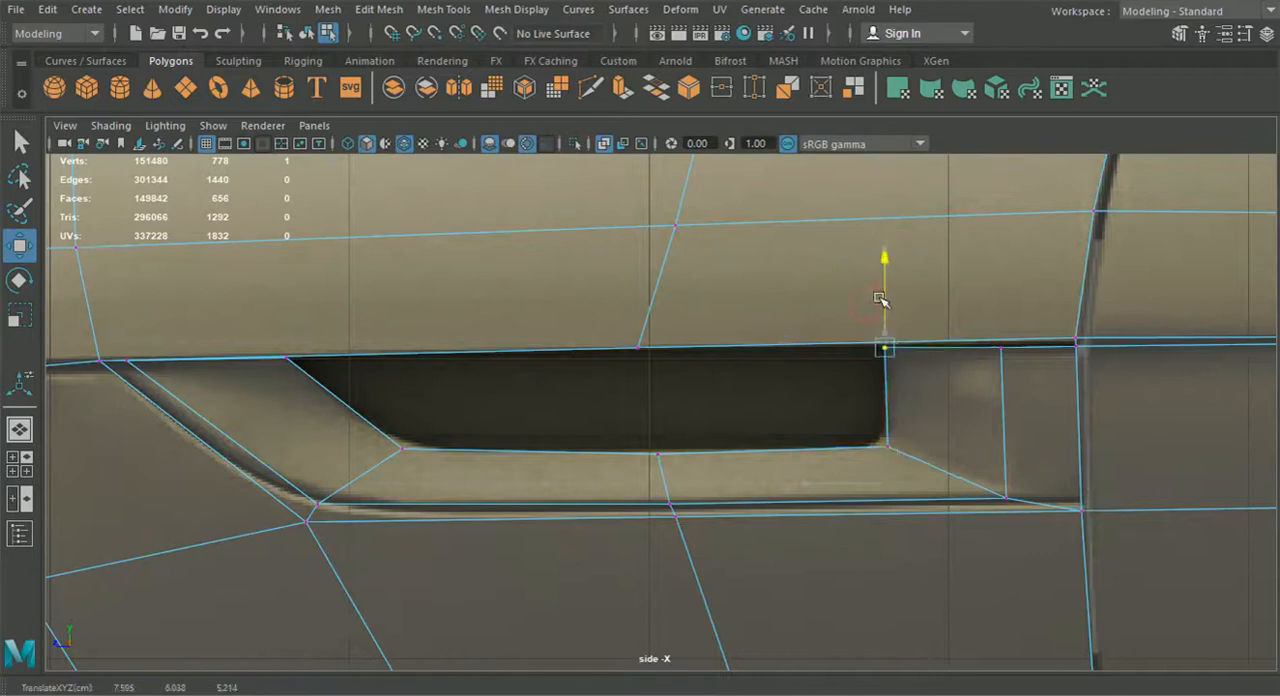
In the perspective view, clear the selection and enter vertex editing on only the body half containing the vent
click(20, 430)
alt+drag(240, 440, 301, 448)
alt+drag(740, 415, 685, 446)
scroll(685, 446, up, 3)
click(650, 284)
shift+click(708, 332)
alt+drag(855, 353, 886, 446)
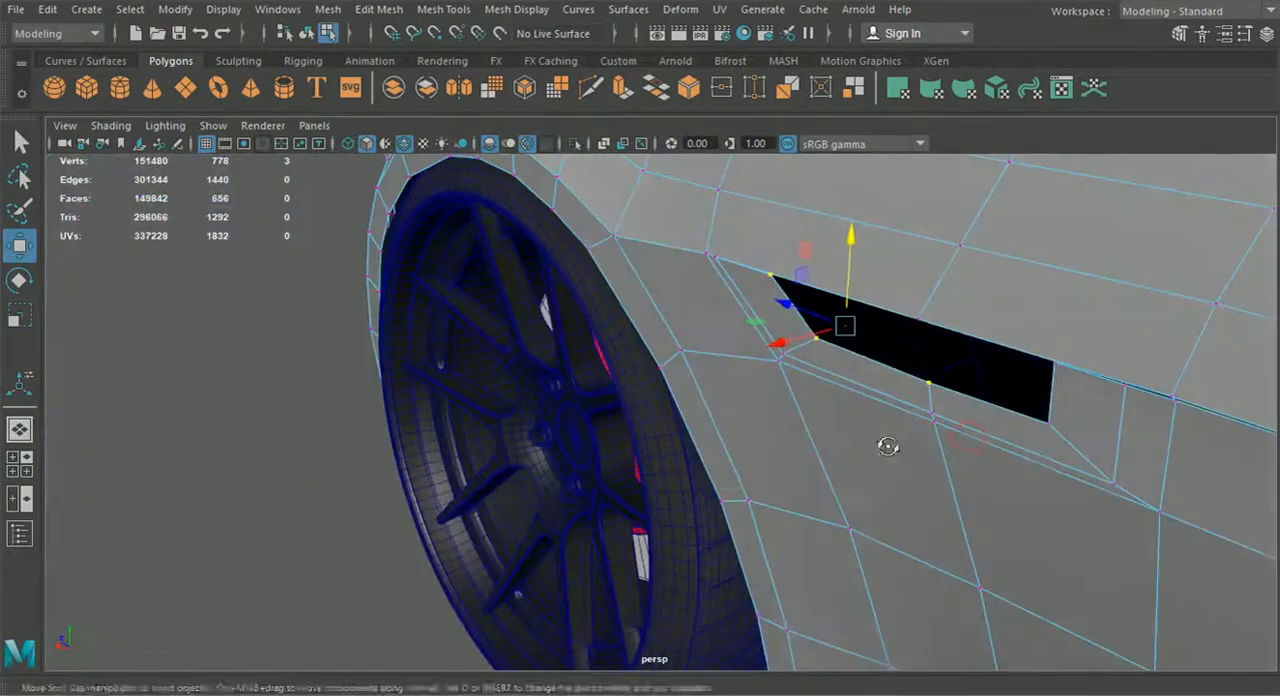
click(306, 33)
click(224, 320)
click(916, 449)
right_drag(916, 449, 804, 155)
Select the five vertices bordering the dark vent hole and move them inward into the body to recess the vent
drag(803, 284, 807, 287)
shift+click(820, 342)
shift+click(930, 382)
shift+click(1046, 421)
shift+click(1054, 361)
alt+drag(1074, 393, 947, 391)
drag(827, 388, 848, 392)
alt+drag(848, 392, 665, 405)
drag(512, 352, 514, 354)
alt+drag(640, 375, 370, 400)
alt+middle_drag(520, 440, 571, 452)
alt+right_drag(571, 452, 714, 468)
Lower the vent recess's upper rear corner vertex slightly
right_drag(838, 435, 835, 86)
alt+middle_drag(843, 431, 706, 408)
right_drag(683, 166, 610, 197)
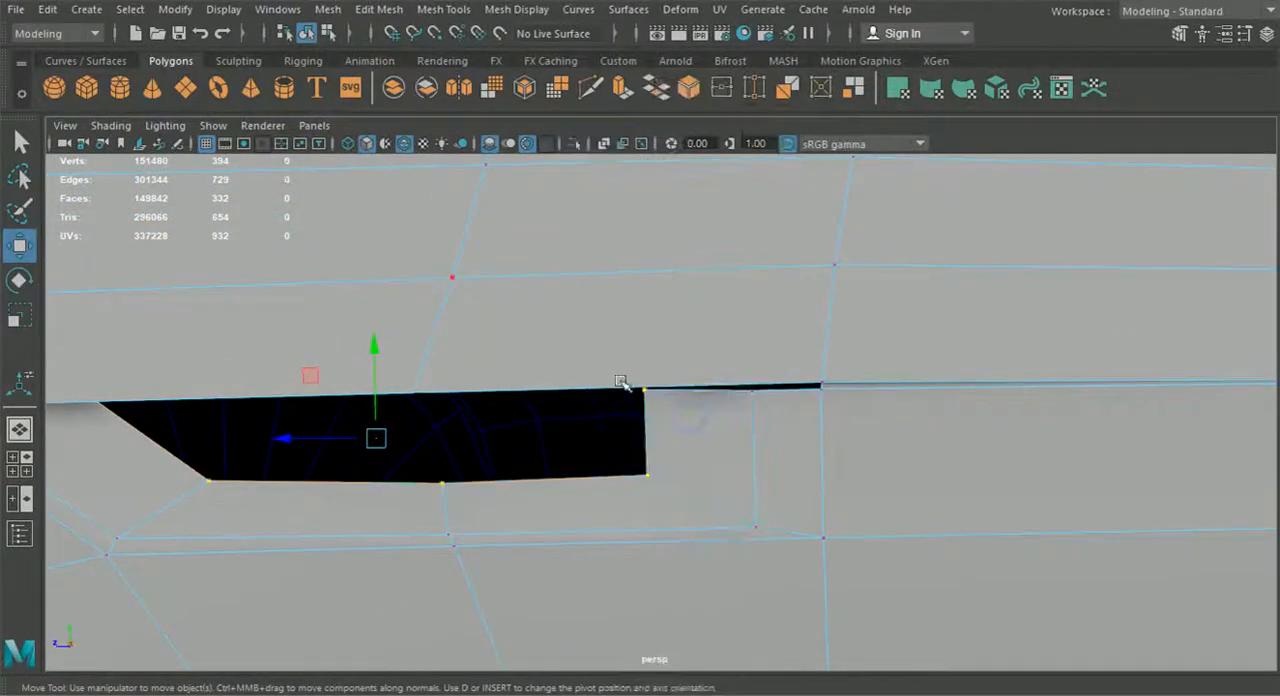
click(645, 391)
drag(645, 292, 646, 300)
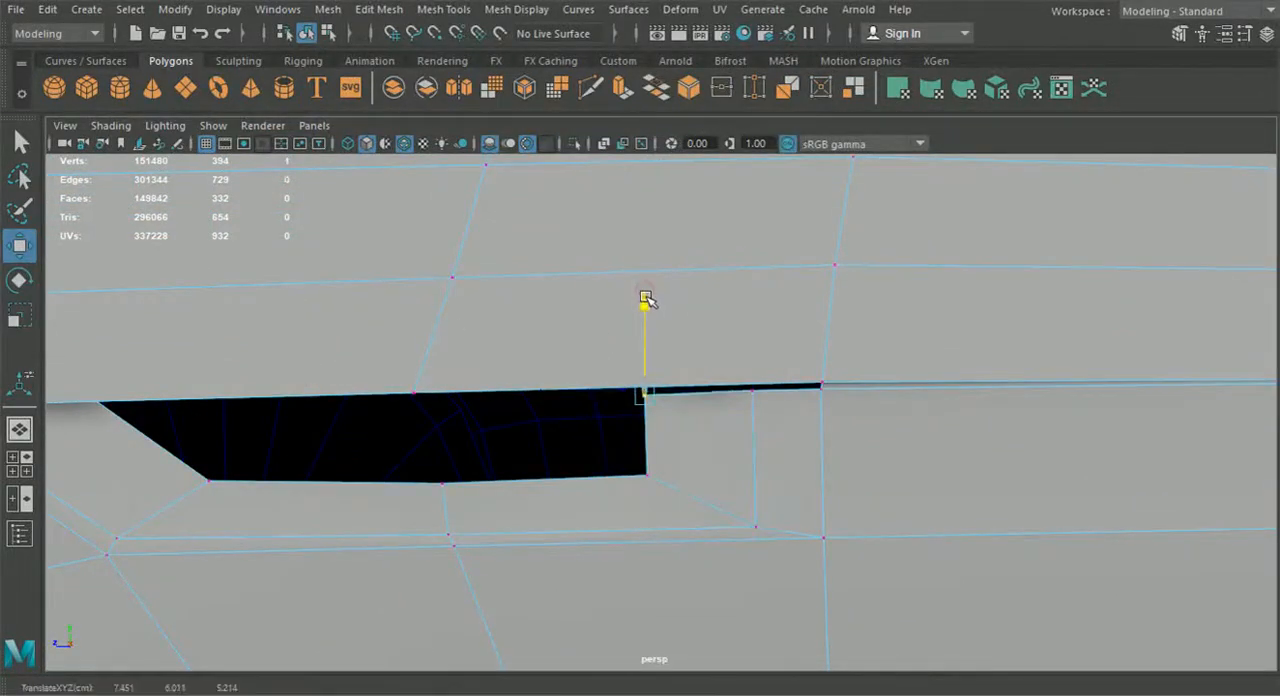
Extrude the two upper edges at the rear of the vent recess and adjust them to cover the gap beneath the fender panel
right_drag(655, 218, 655, 192)
click(792, 389)
key(ctrl+e)
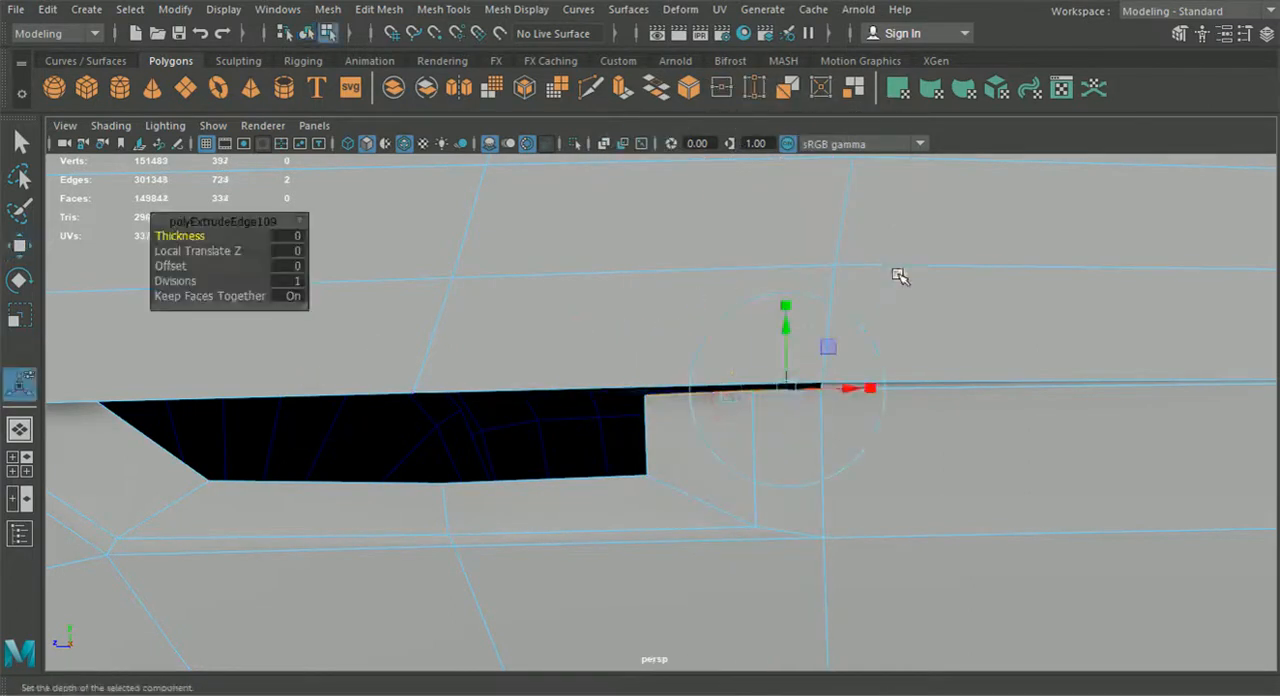
drag(729, 321, 733, 325)
alt+drag(640, 390, 744, 428)
drag(403, 281, 403, 285)
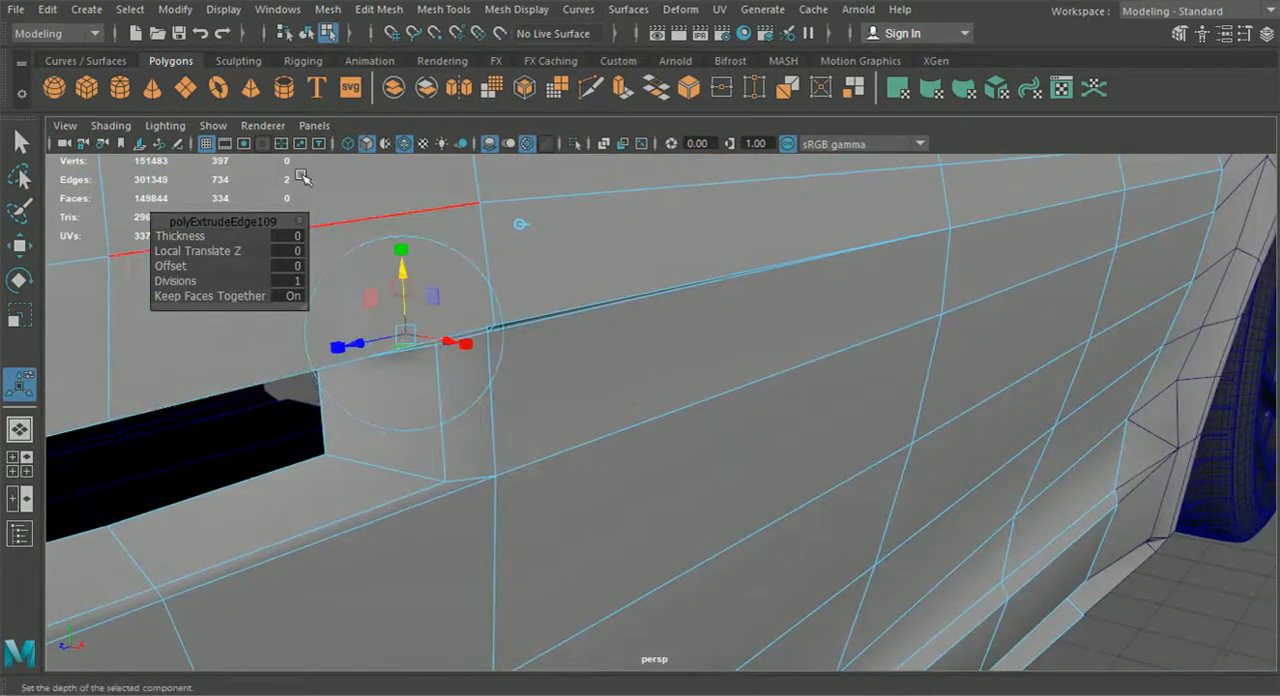
Leave edge editing and enter face editing on the body half containing the fender vent
click(305, 36)
scroll(481, 266, down, 4)
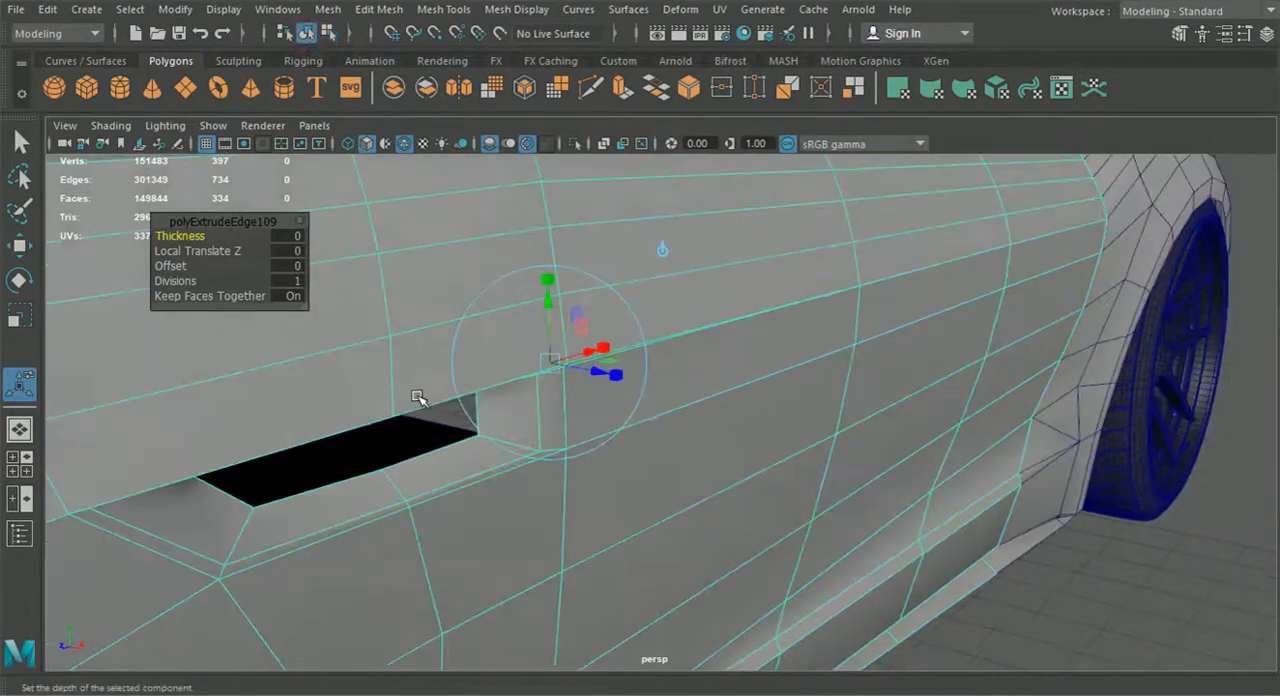
click(1093, 576)
alt+drag(1076, 585, 622, 530)
scroll(511, 535, down, 5)
scroll(590, 480, up, 5)
click(585, 480)
right_drag(591, 460, 593, 196)
Select the ten faces forming the vent recess, extract them from the body, and clear the selection
click(472, 424)
shift+double_click(518, 444)
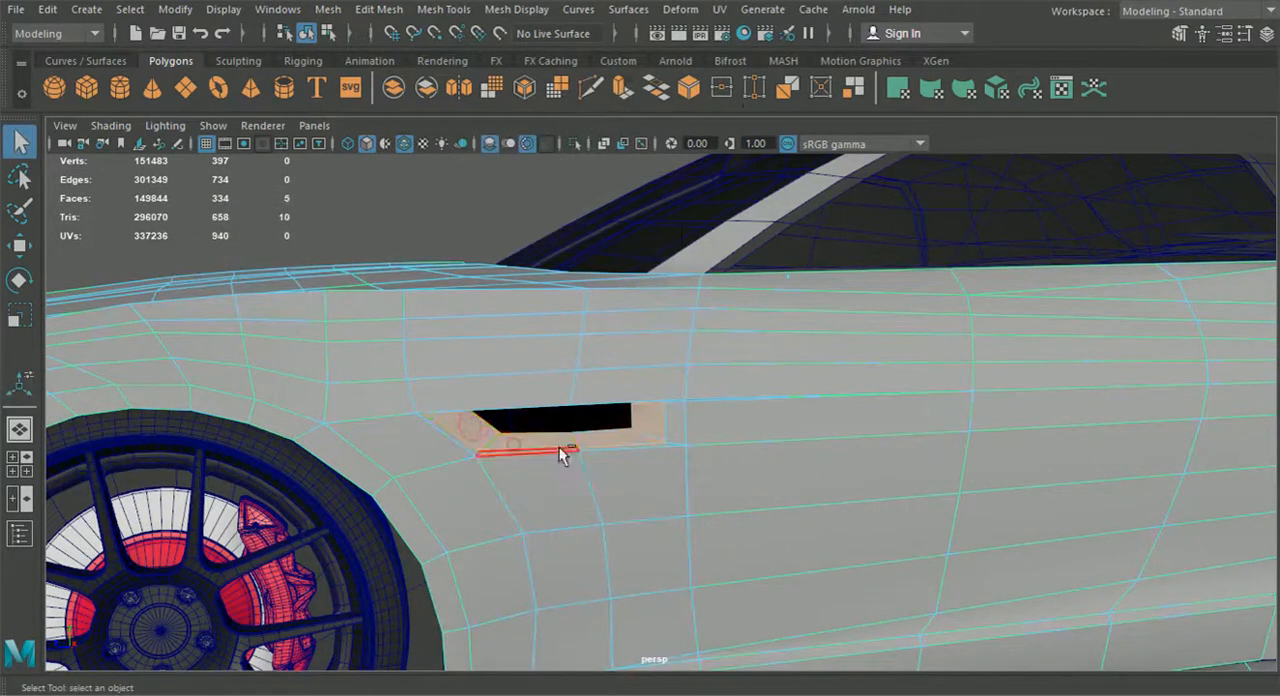
scroll(668, 447, up, 3)
shift+click(684, 443)
shift+click(668, 464)
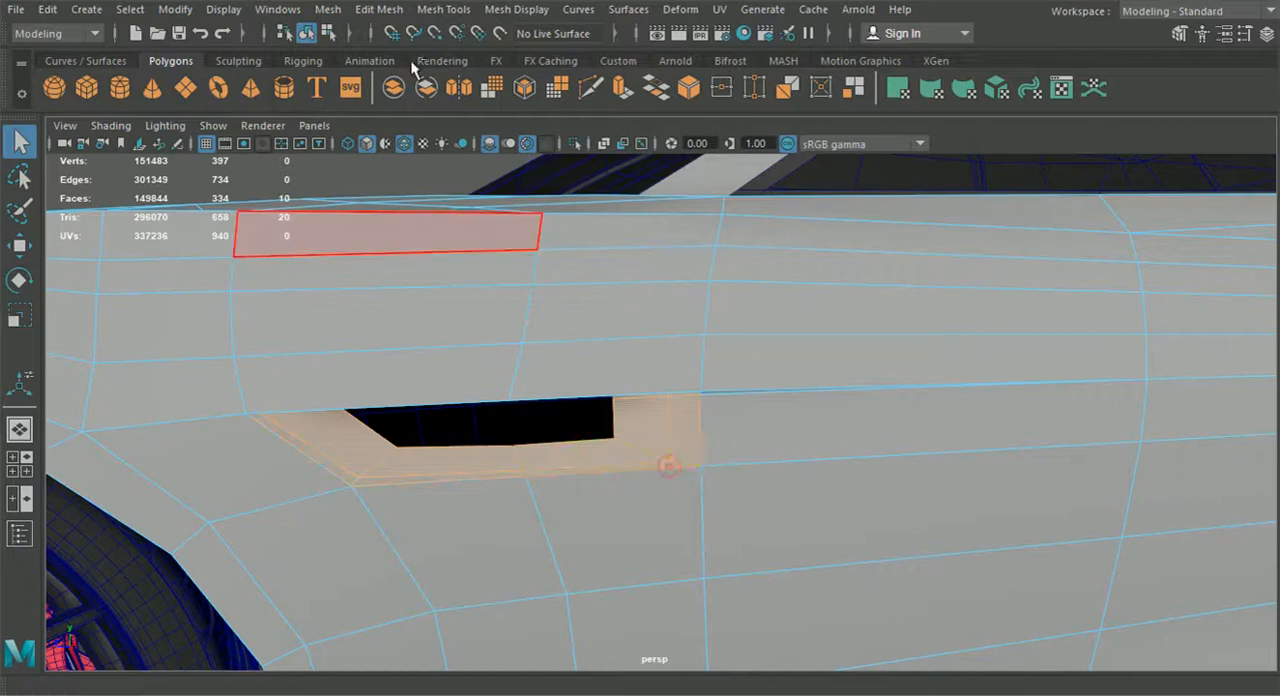
click(379, 9)
click(443, 517)
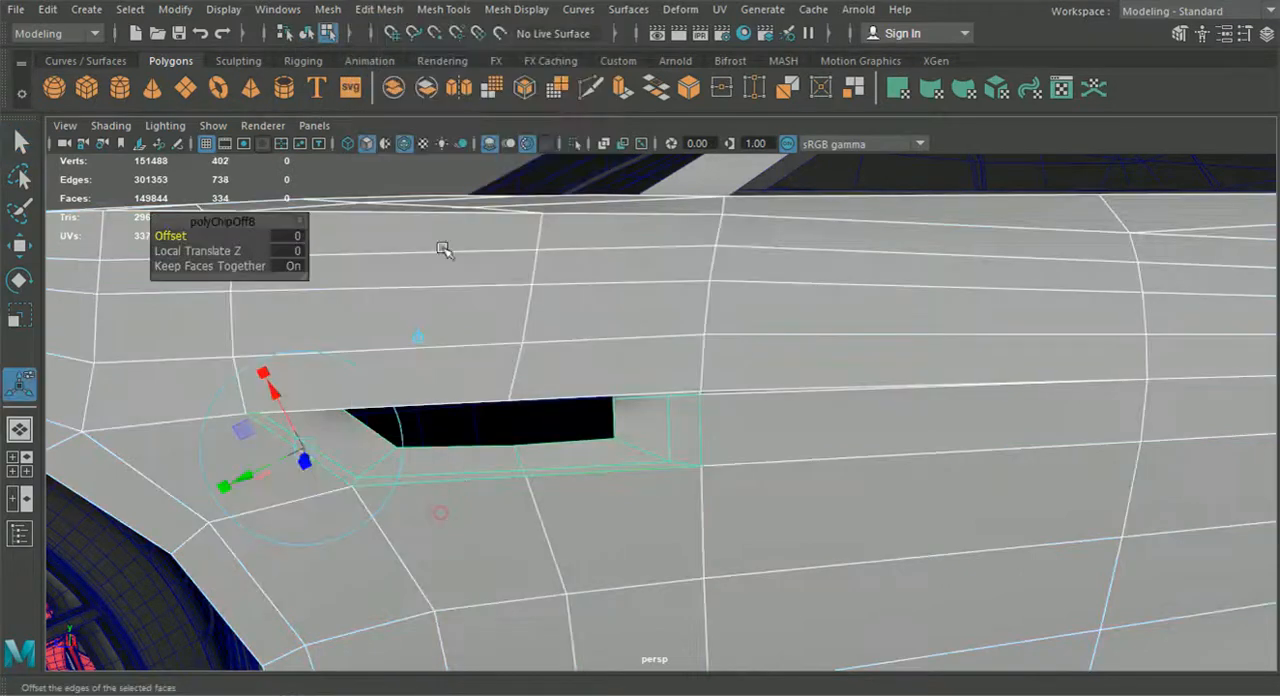
click(310, 34)
click(330, 180)
Enter vertex editing on the extracted vent piece and shift its upper front vertex pair slightly rearward from the body edge
scroll(449, 323, down, 5)
alt+drag(454, 343, 410, 342)
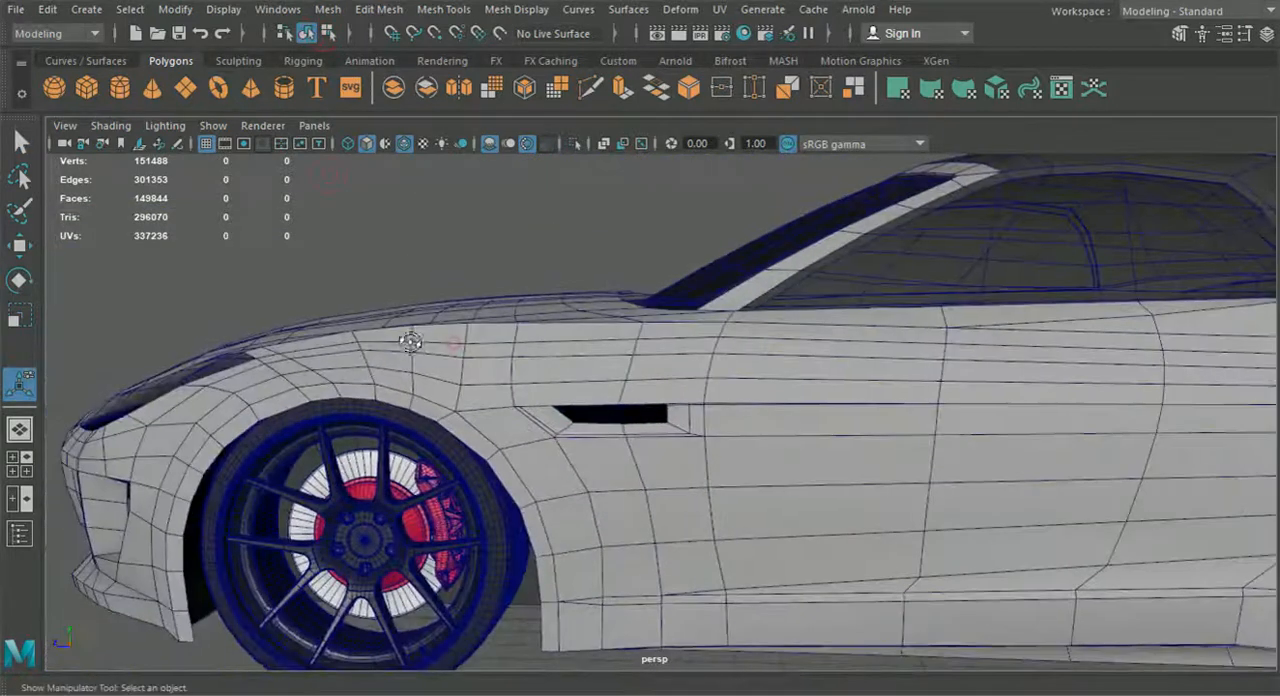
alt+middle_drag(604, 428, 628, 360)
scroll(622, 361, up, 6)
click(496, 288)
right_drag(453, 261, 368, 129)
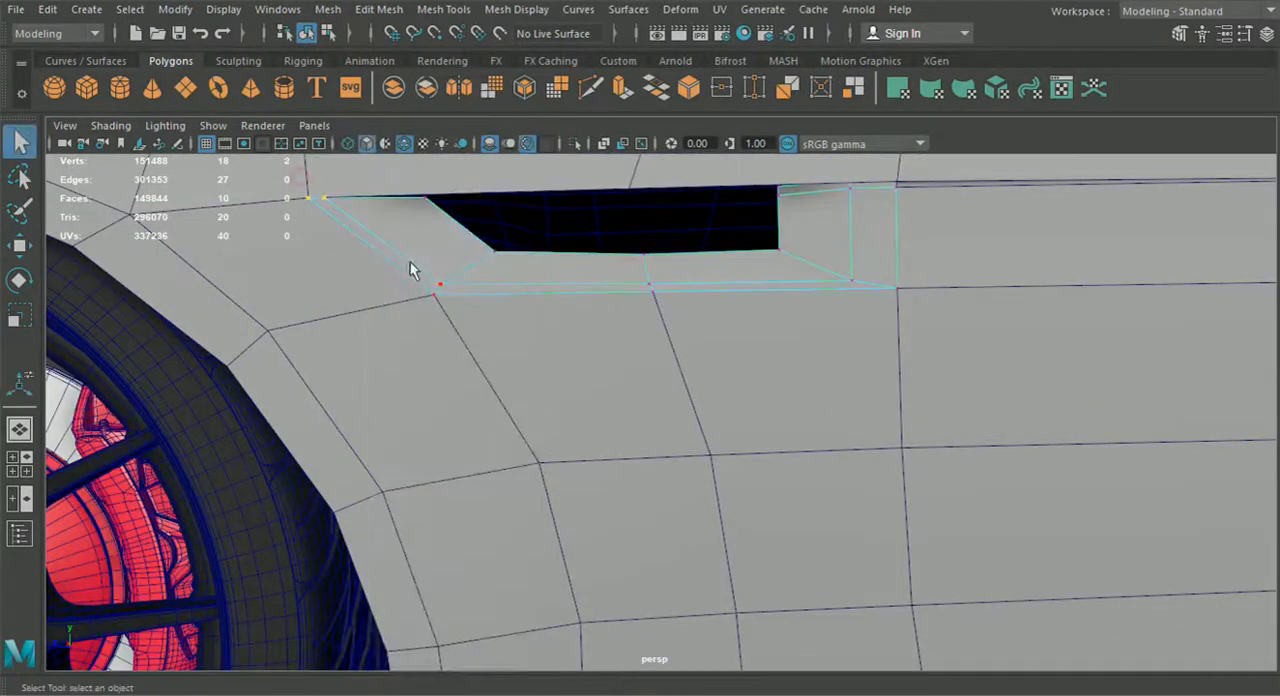
click(20, 245)
scroll(340, 277, up, 2)
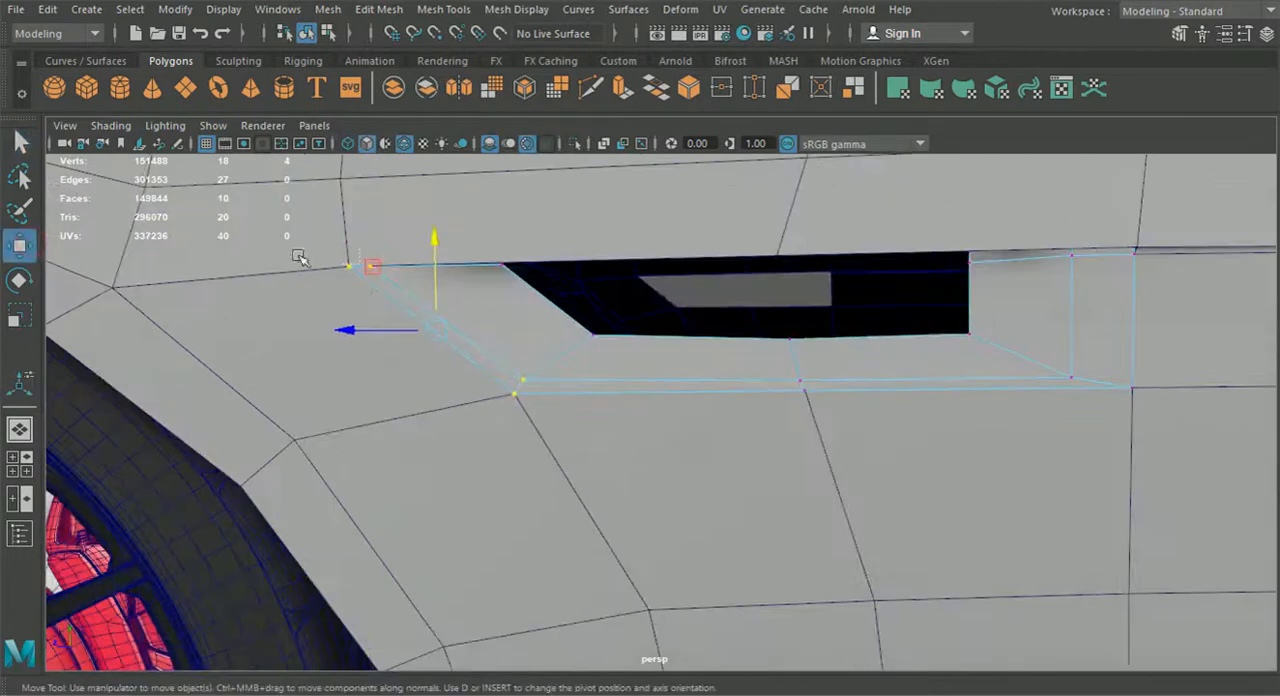
drag(388, 282, 389, 283)
drag(272, 267, 277, 267)
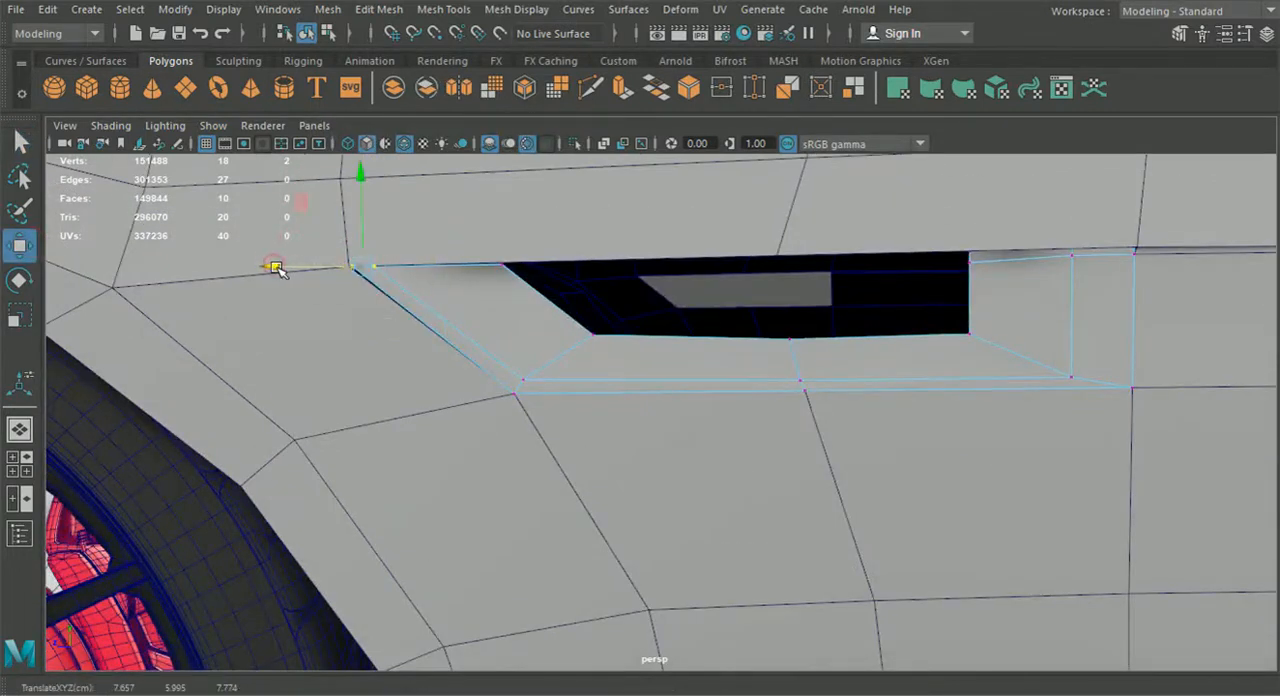
Move the vent piece's bottom vertex pairs slightly inward, from front corner to rear corner, leaving a narrow seam to the body
drag(500, 355, 532, 410)
scroll(525, 402, up, 1)
drag(499, 346, 498, 343)
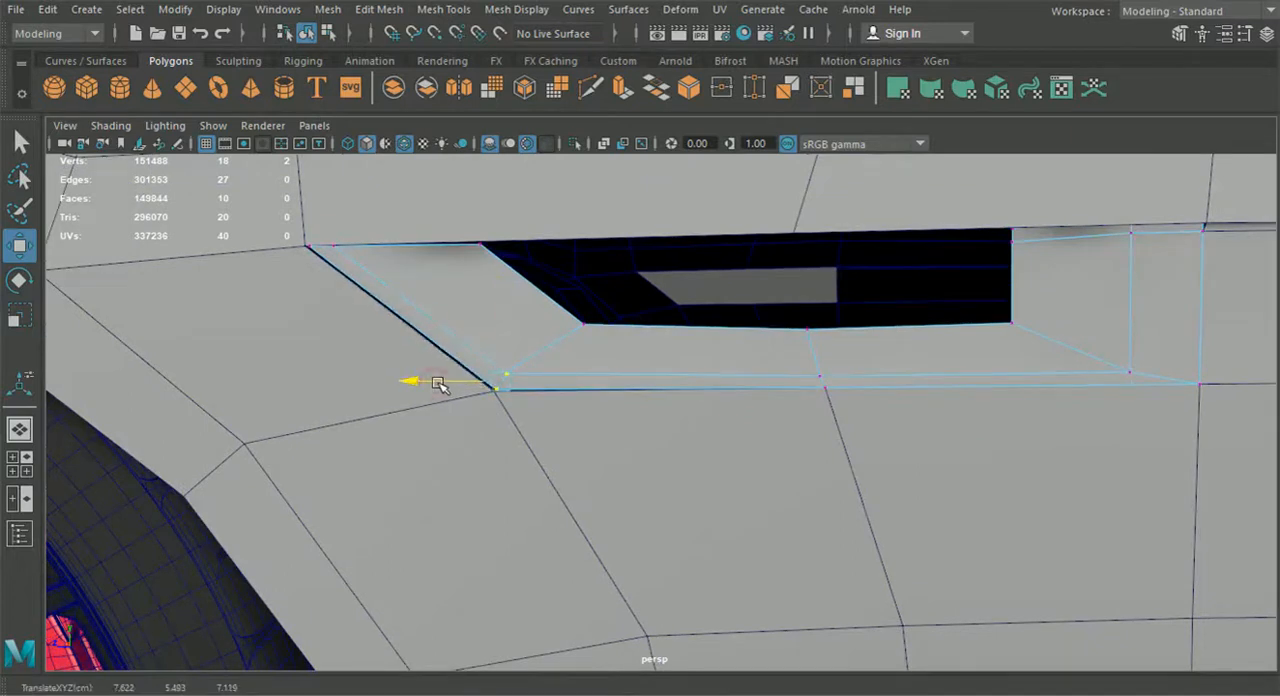
drag(776, 420, 822, 335)
alt+middle_drag(1112, 404, 907, 417)
drag(962, 372, 905, 391)
drag(957, 357, 984, 322)
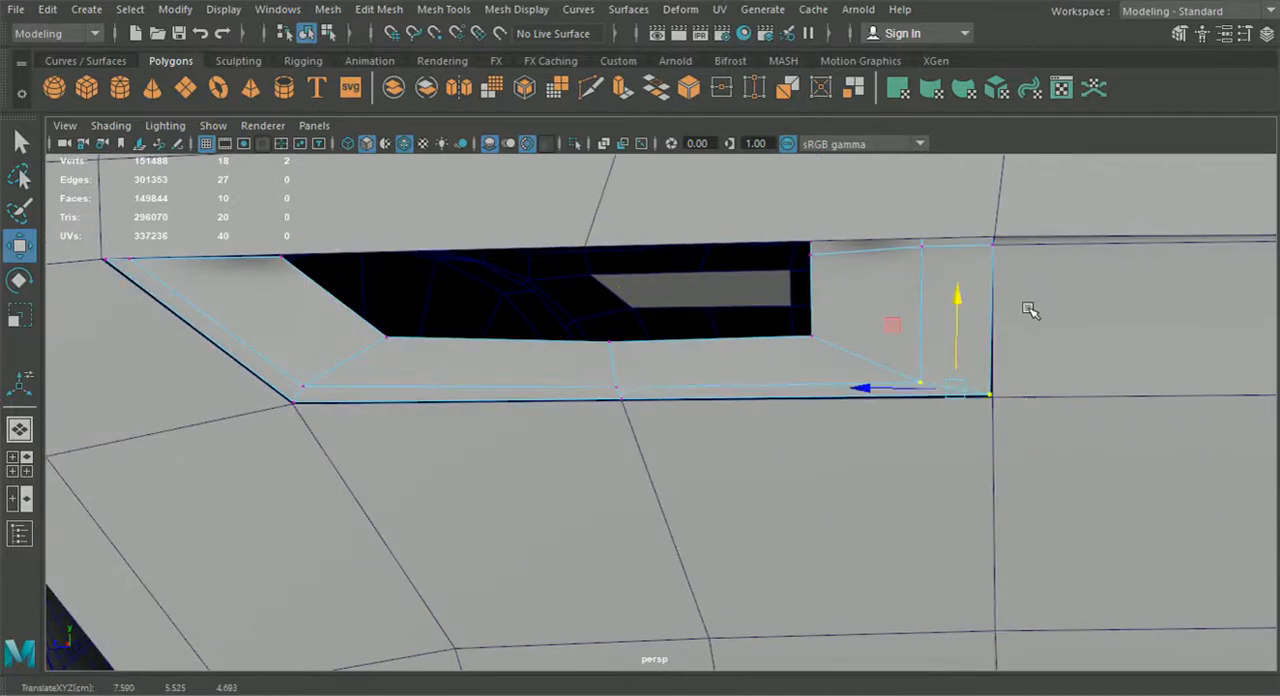
Adjust the vent piece's rear corner vertices slightly to continue the narrow seam along its rear edge
alt+middle_drag(1030, 310, 923, 341)
scroll(927, 360, up, 2)
drag(950, 351, 946, 348)
alt+middle_drag(950, 304, 930, 337)
drag(938, 178, 938, 178)
drag(882, 251, 878, 249)
scroll(870, 330, down, 1)
scroll(845, 379, down, 5)
alt+drag(797, 417, 853, 444)
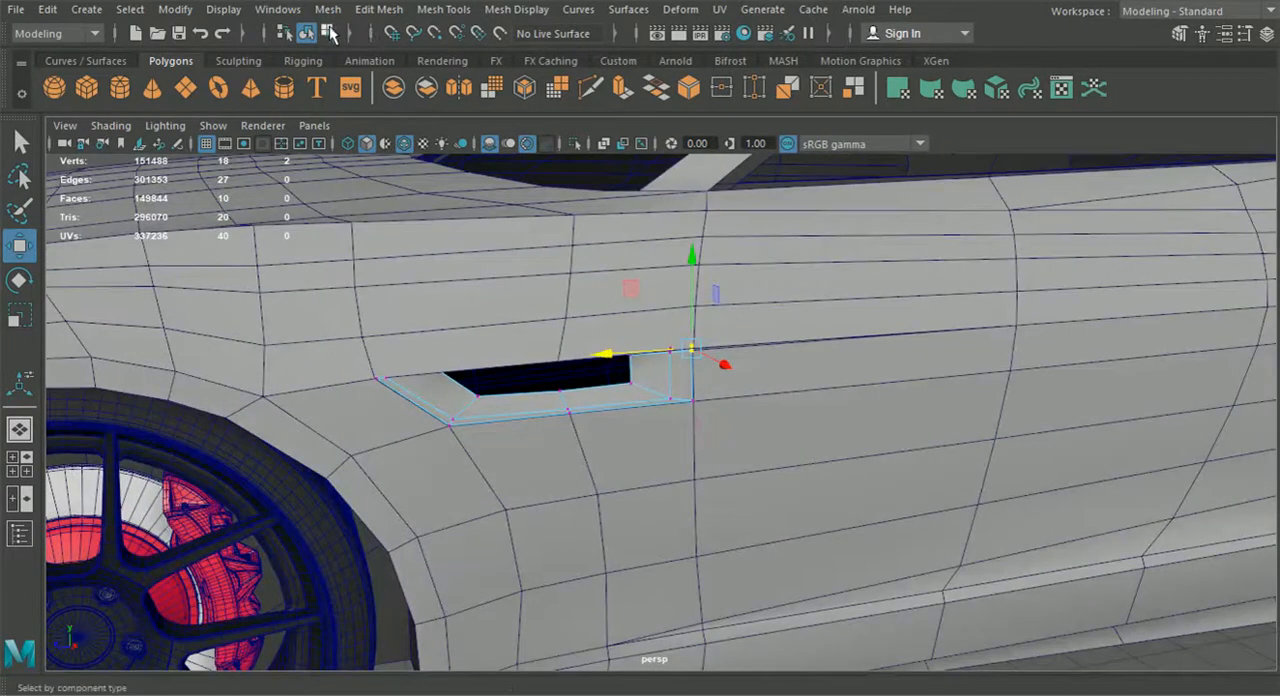
Return to object selection, assign a dark material to the extracted vent piece, and clear the selection
click(306, 36)
scroll(311, 198, down, 8)
click(422, 250)
scroll(518, 362, up, 6)
alt+drag(530, 378, 600, 405)
click(600, 405)
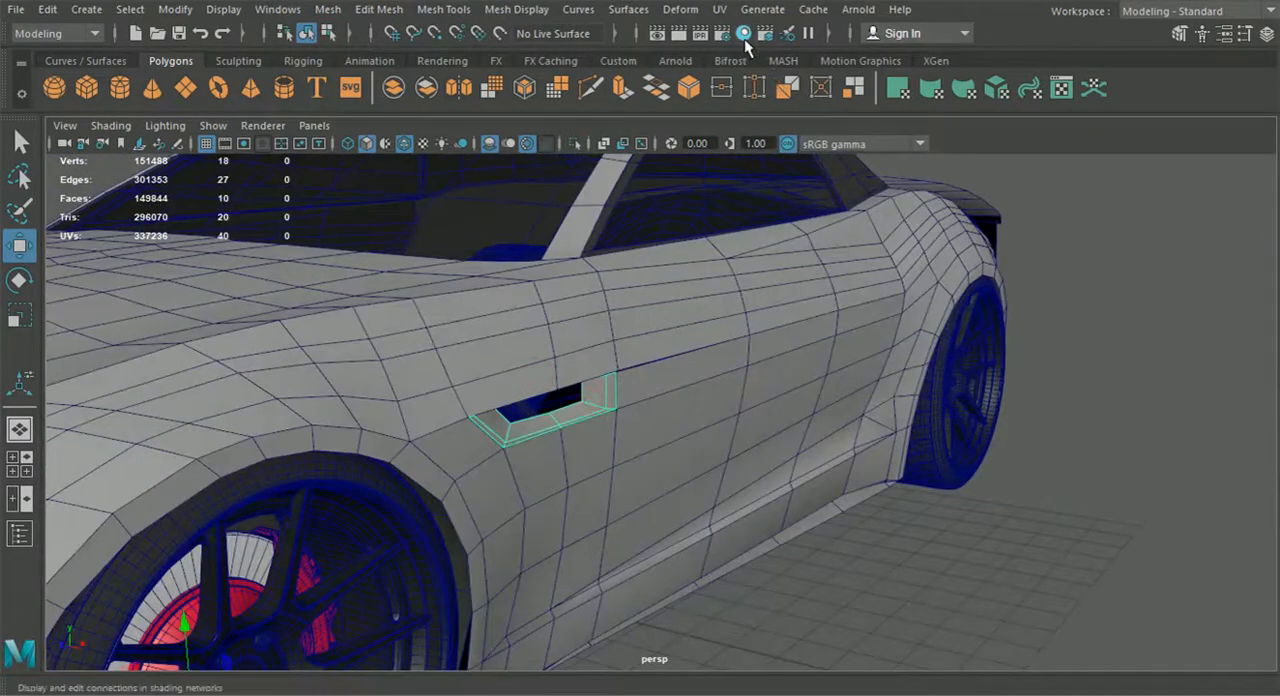
click(744, 36)
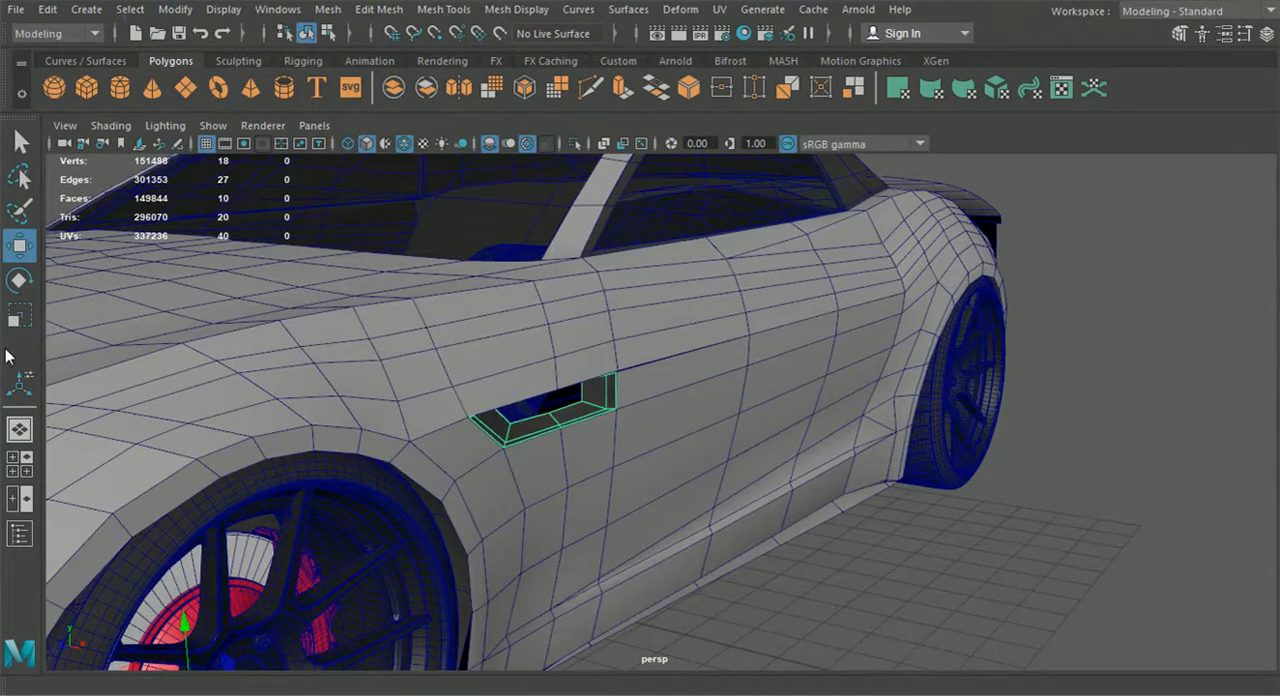
click(1028, 577)
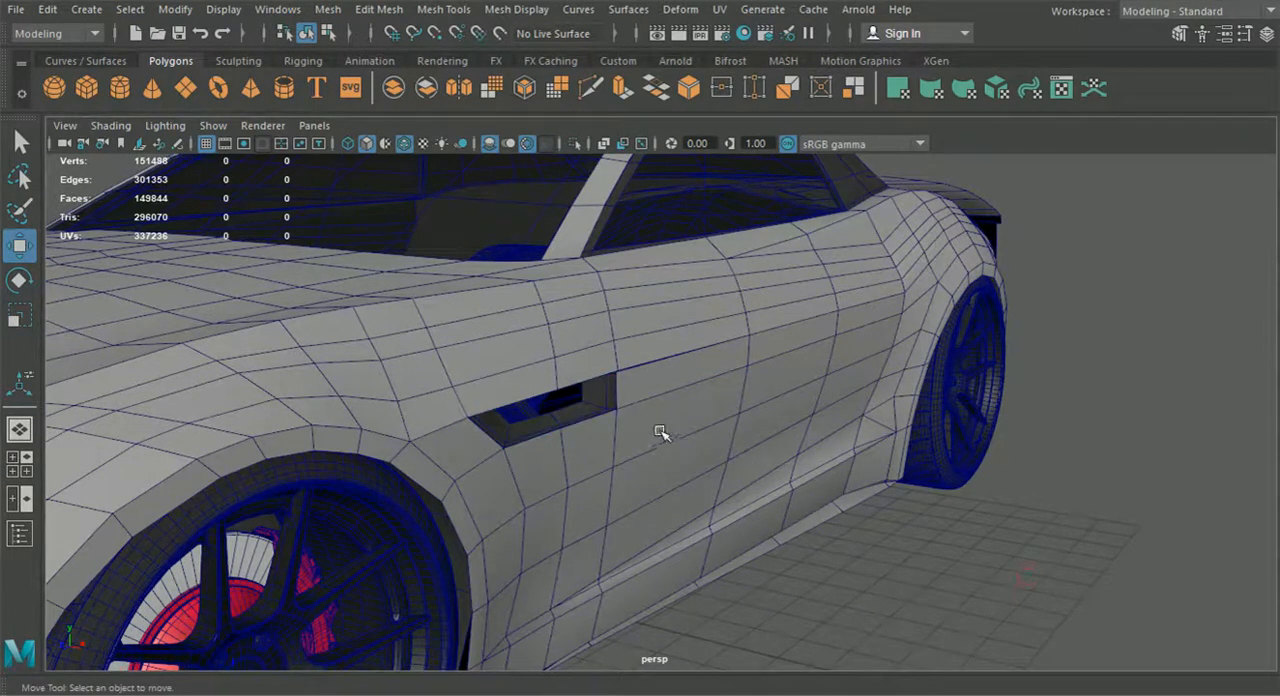
Delete the mirrored half of the rear body and another smaller mesh piece at the rear of the car
scroll(655, 438, down, 5)
alt+middle_drag(649, 443, 677, 421)
alt+drag(677, 423, 454, 475)
scroll(675, 463, down, 5)
scroll(766, 455, up, 5)
alt+drag(731, 452, 843, 447)
click(1046, 417)
alt+drag(1046, 420, 704, 457)
key(Delete)
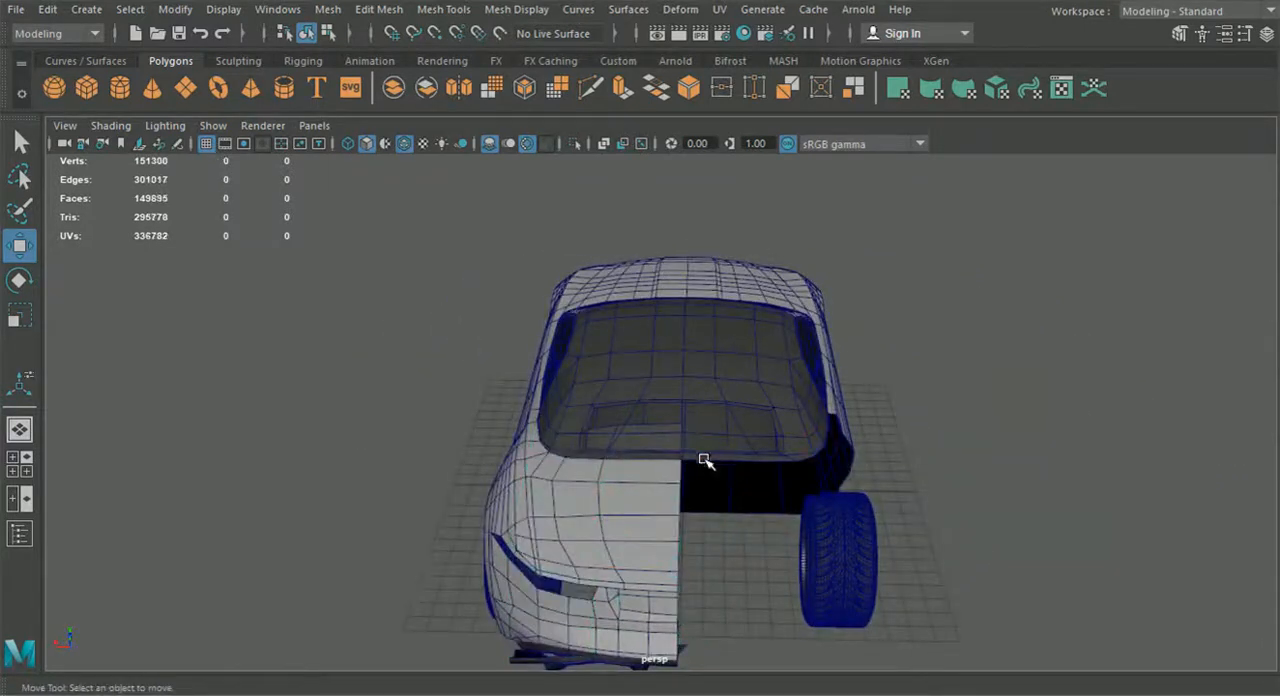
alt+drag(607, 511, 569, 549)
click(566, 562)
key(Delete)
Show the four-view layout, replace the front view with the back1 orthographic view, and frame the notch below the taillight opening
alt+drag(447, 541, 360, 480)
scroll(523, 497, up, 3)
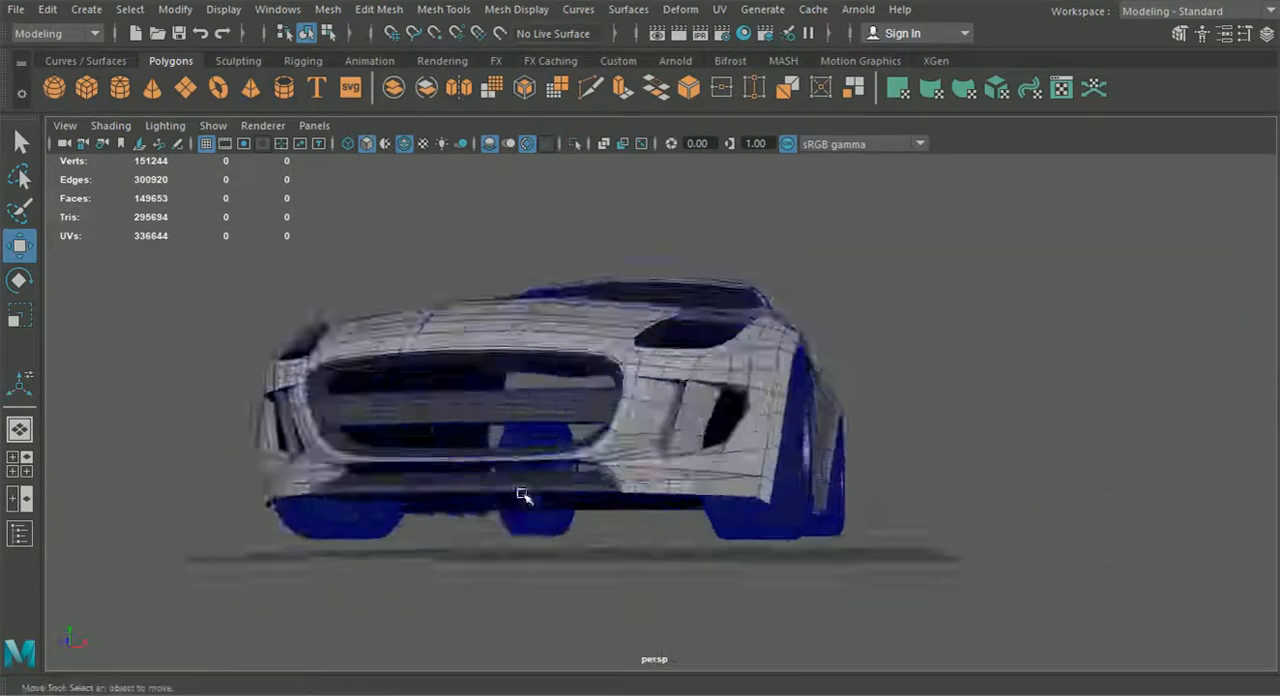
alt+drag(523, 497, 426, 511)
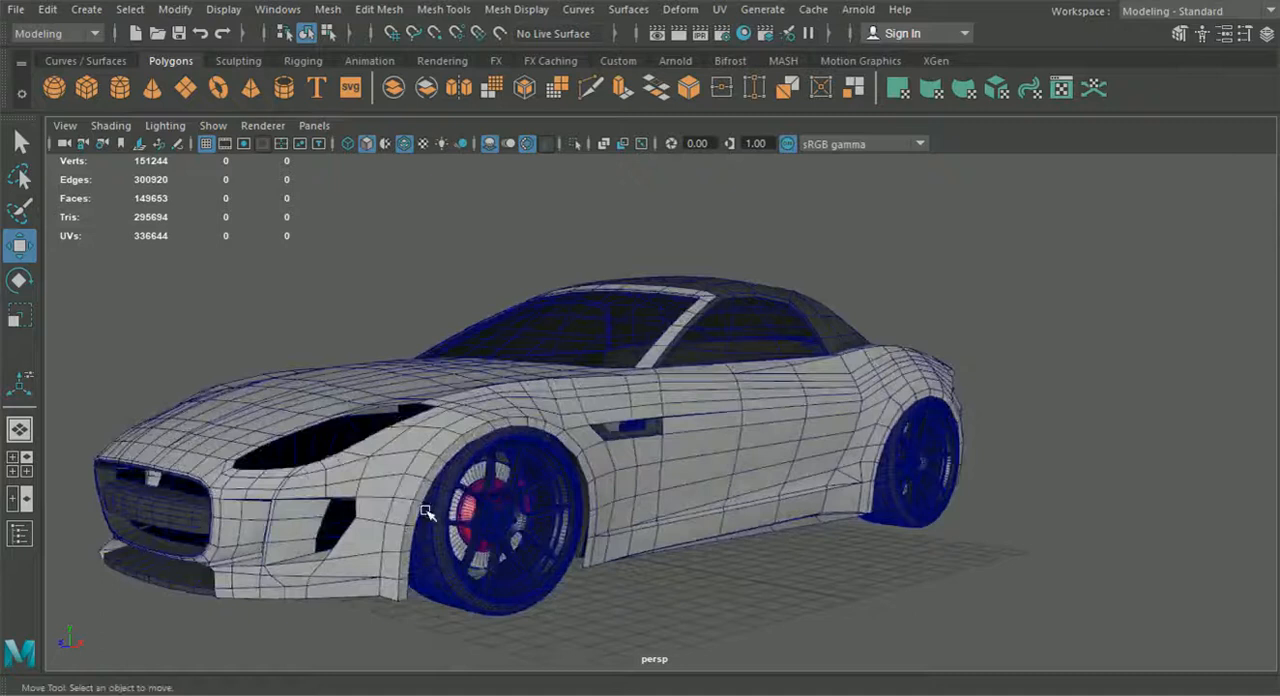
alt+drag(345, 444, 394, 484)
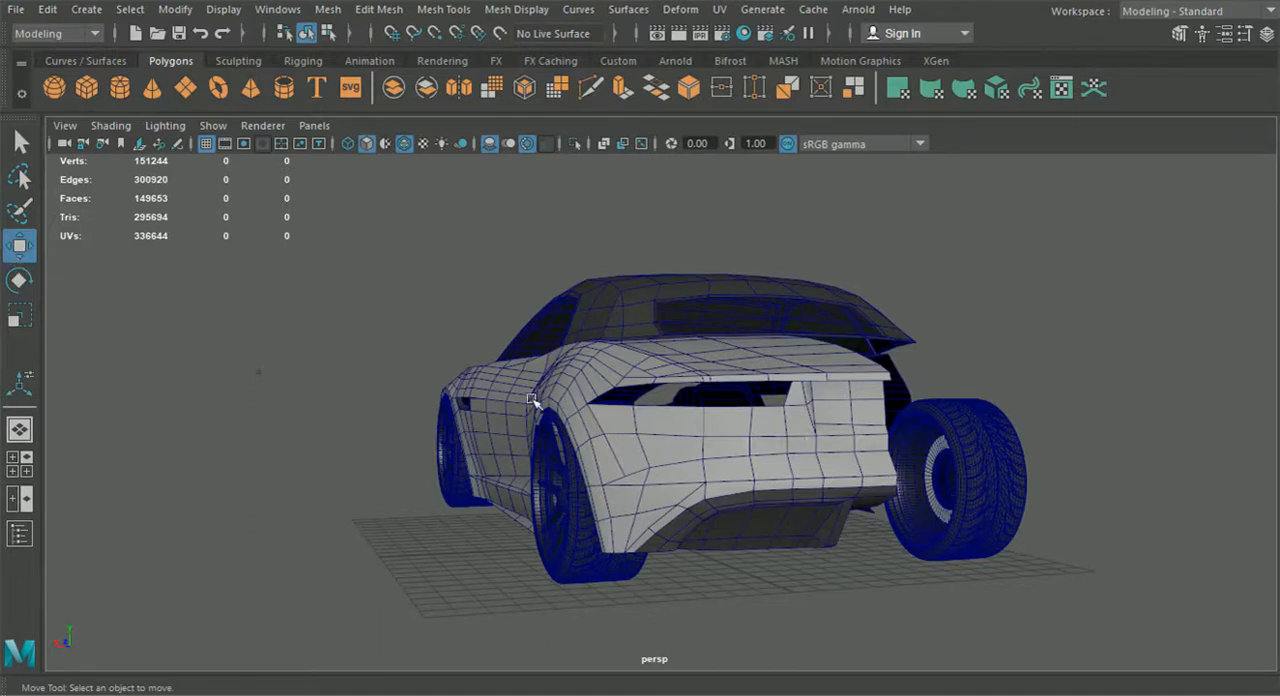
click(44, 459)
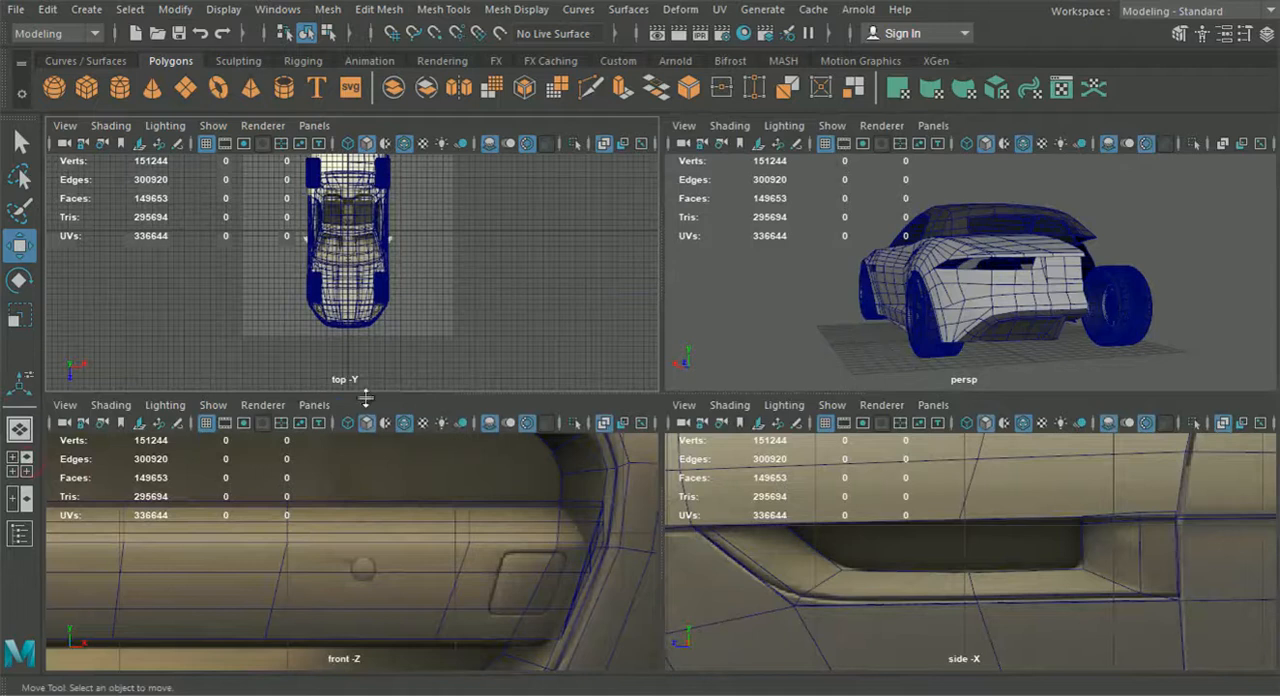
click(313, 405)
mouse_move(376, 461)
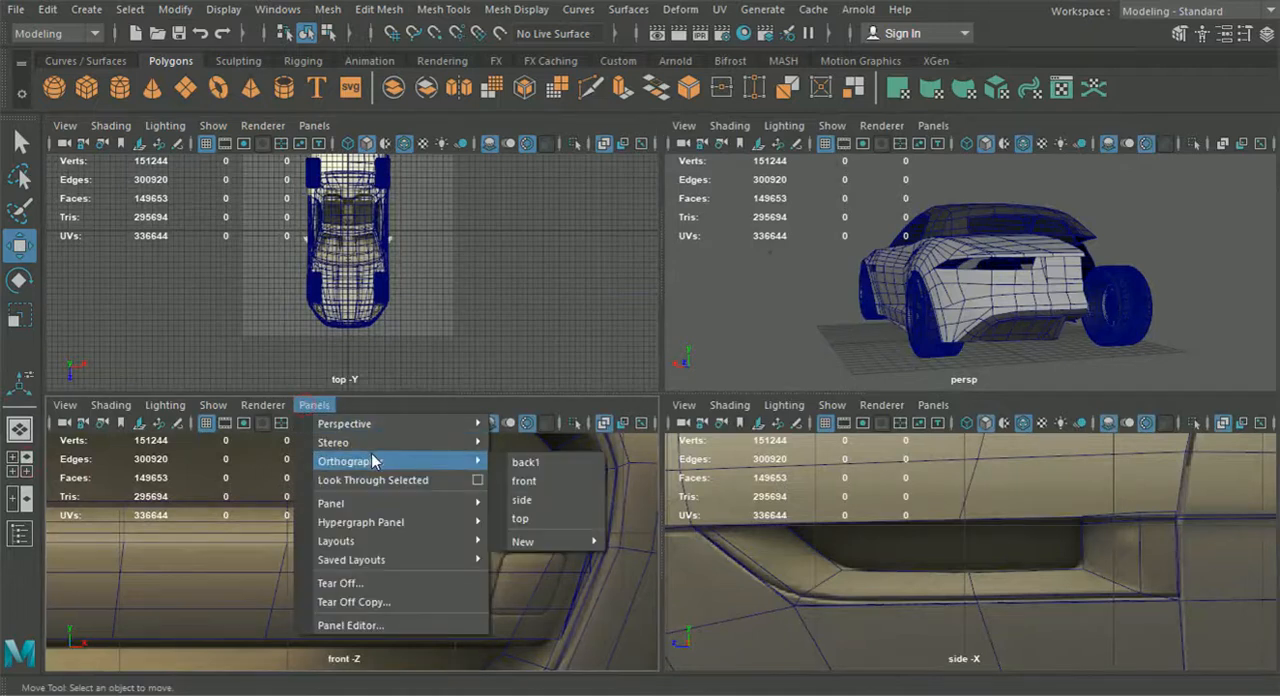
click(551, 462)
scroll(442, 484, down, 5)
alt+middle_drag(370, 650, 366, 562)
scroll(368, 562, up, 5)
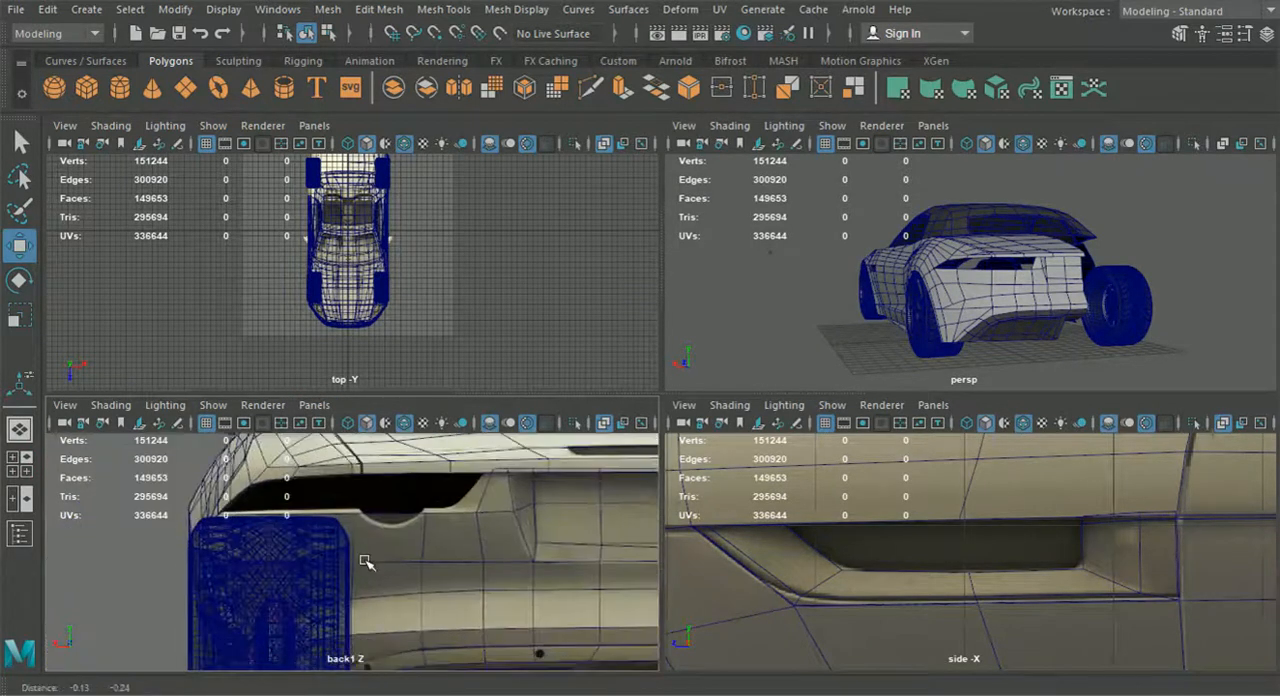
alt+middle_drag(382, 508, 420, 508)
scroll(386, 473, down, 5)
scroll(435, 499, up, 4)
Use Multi-Cut to add two edges from the lower corners of the face below the taillight notch to its top edge
click(591, 88)
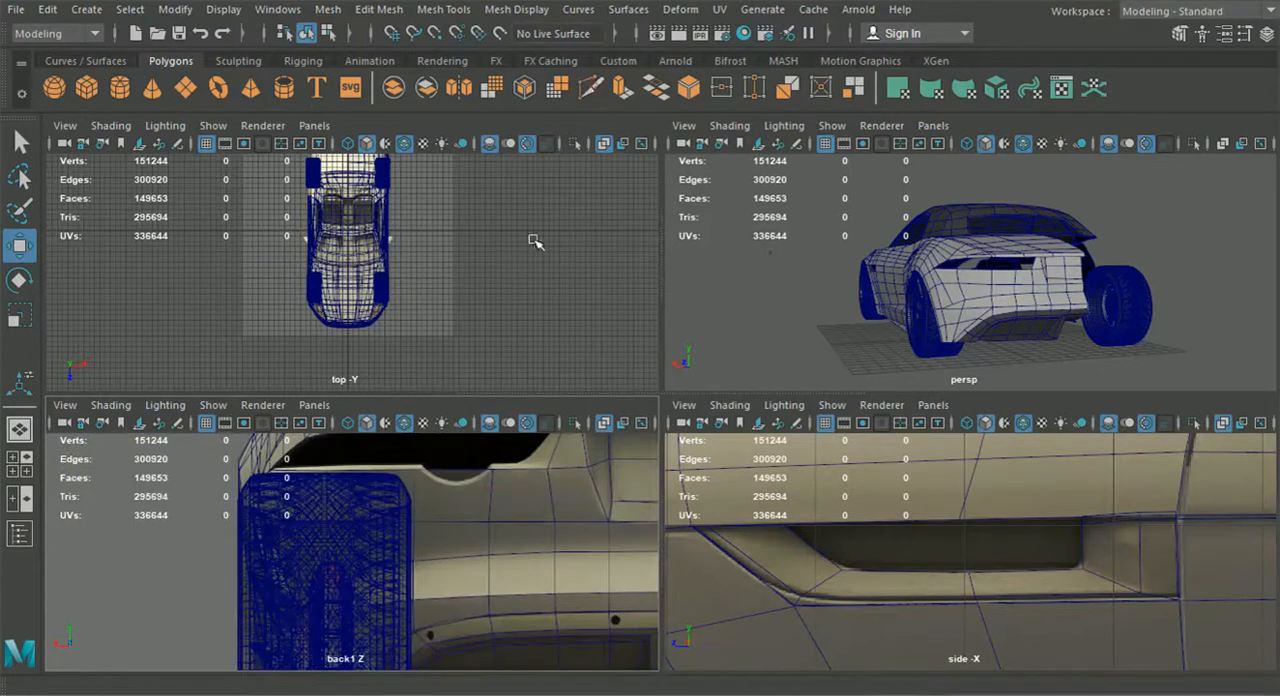
scroll(446, 513, up, 2)
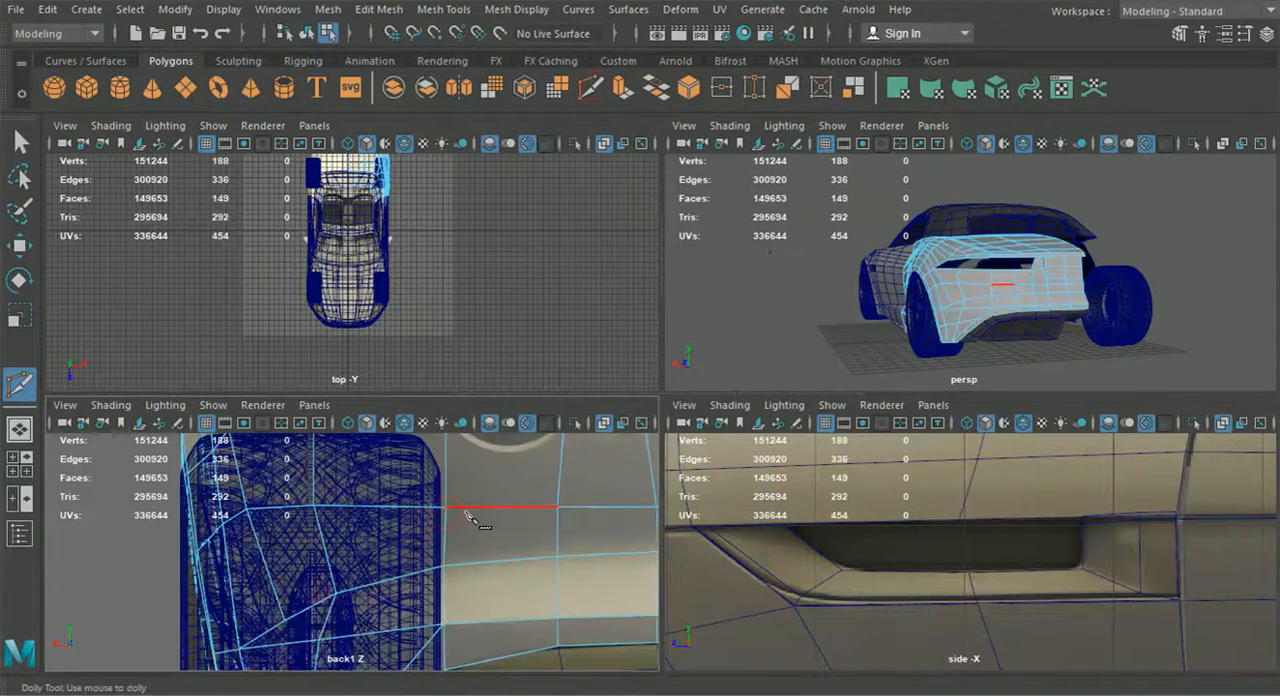
alt+middle_drag(446, 511, 438, 538)
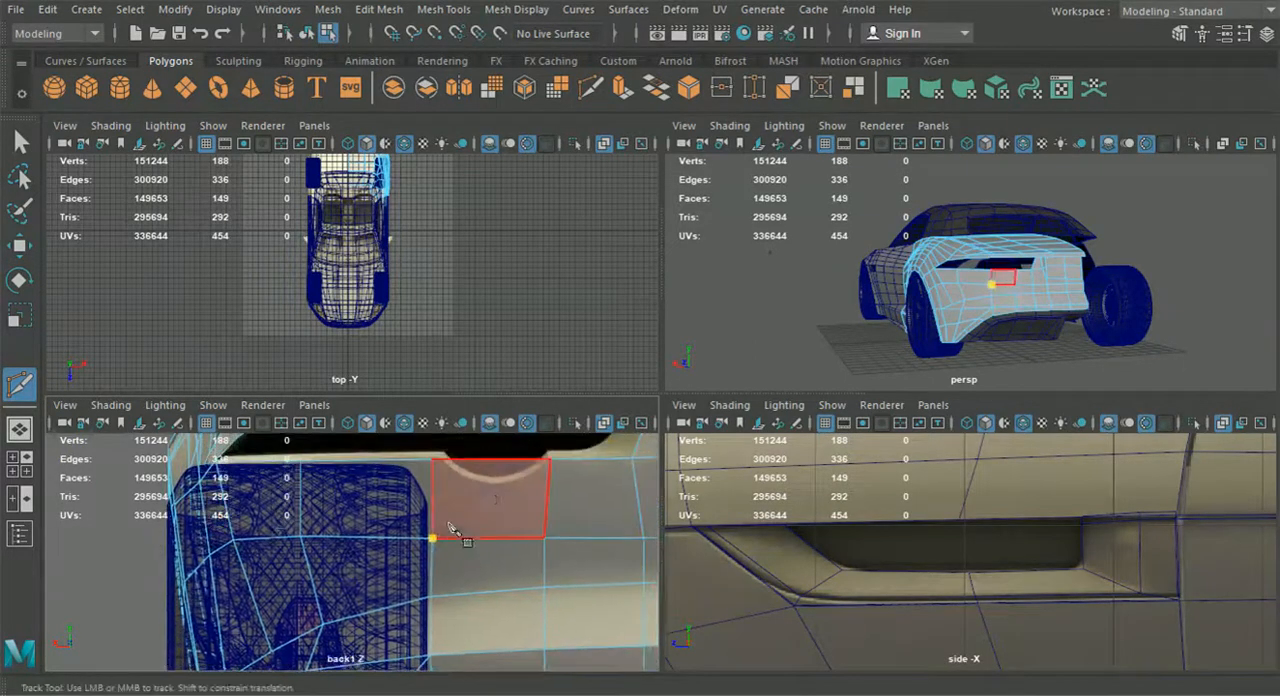
click(488, 463)
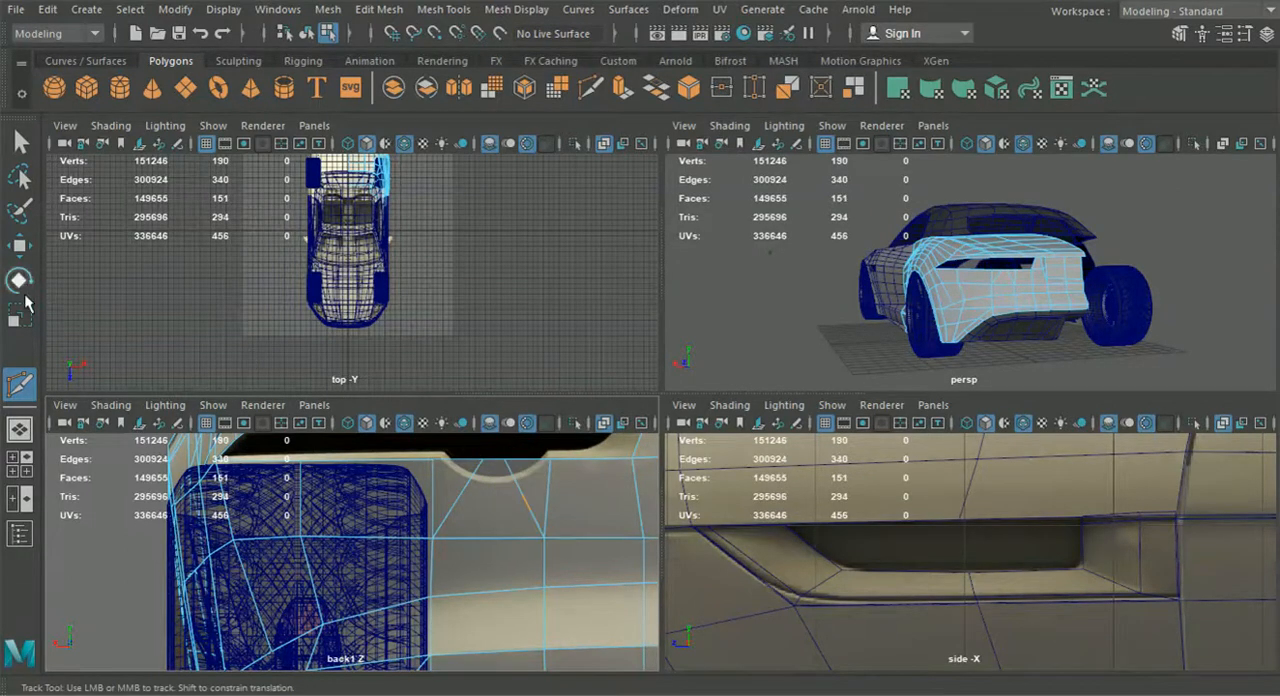
In the back view, lower the two new top-edge vertices onto the rounded taillight notch and adjust their horizontal spacing
click(19, 245)
right_drag(455, 172, 385, 165)
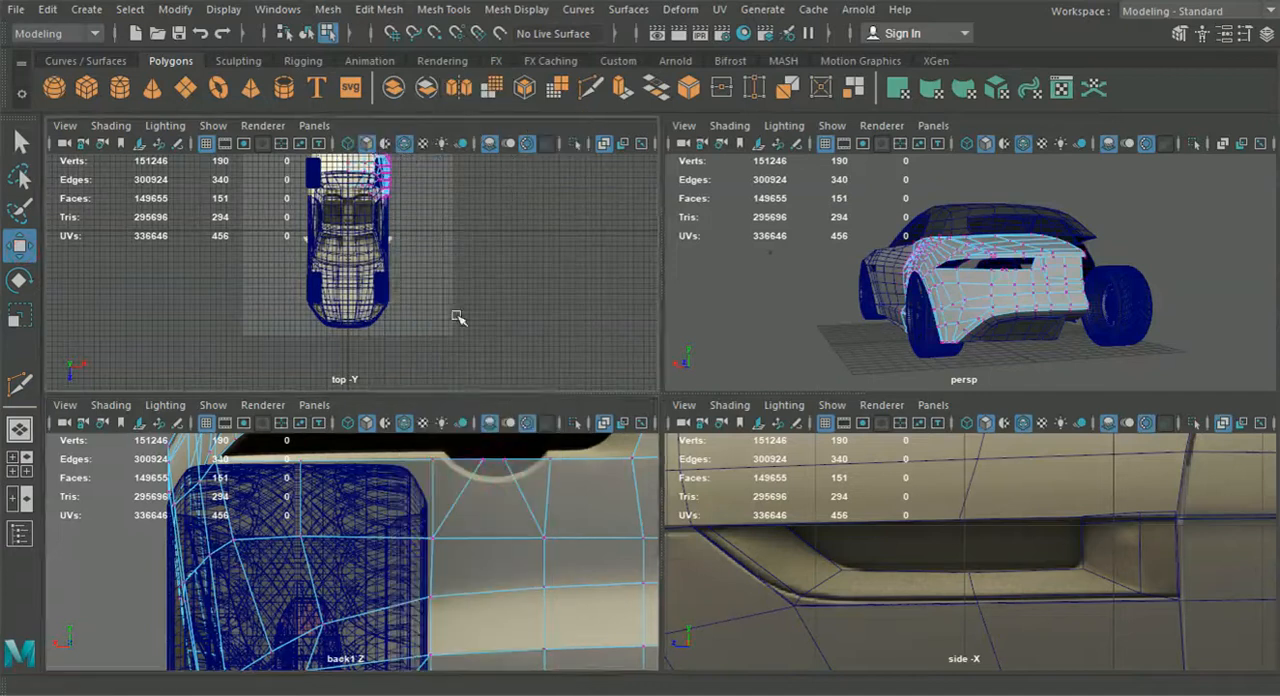
alt+middle_drag(470, 505, 474, 527)
click(487, 481)
drag(488, 481, 521, 478)
click(509, 481)
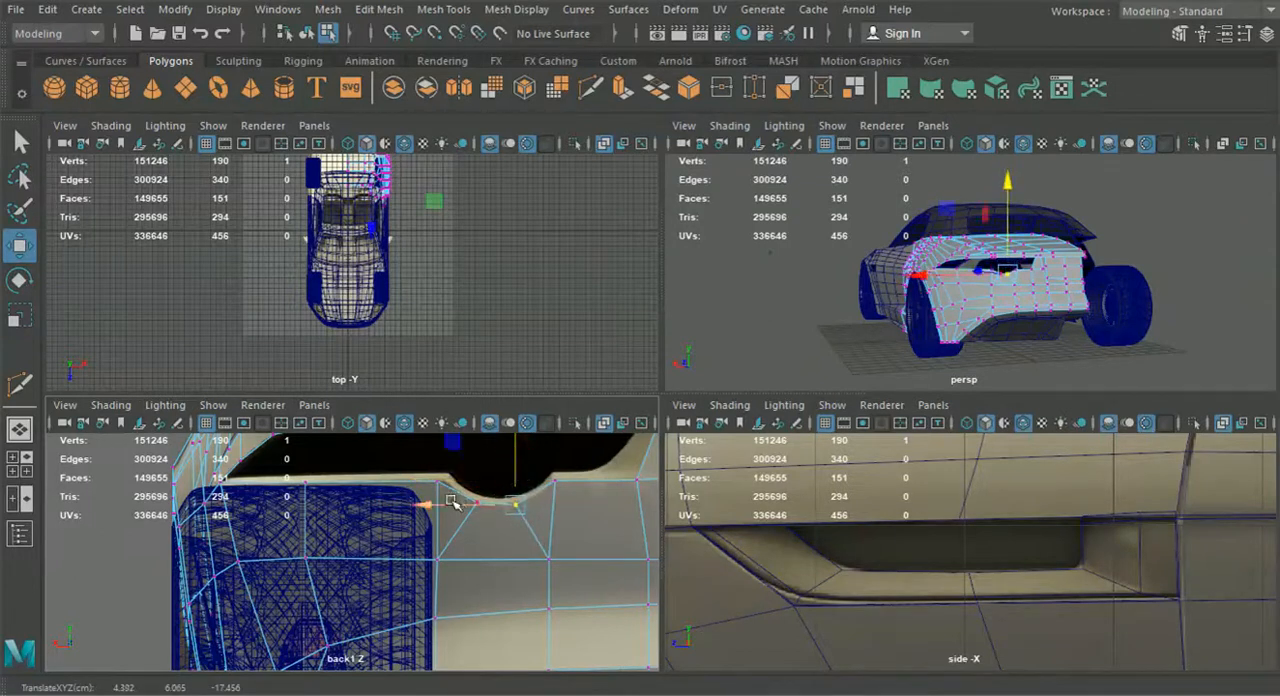
drag(457, 503, 459, 504)
Fine-tune the inner bottom vertex of the taillight notch against the back-view reference
scroll(484, 508, up, 3)
alt+middle_drag(486, 509, 388, 552)
scroll(527, 498, down, 5)
scroll(505, 510, up, 3)
scroll(474, 527, up, 2)
click(509, 479)
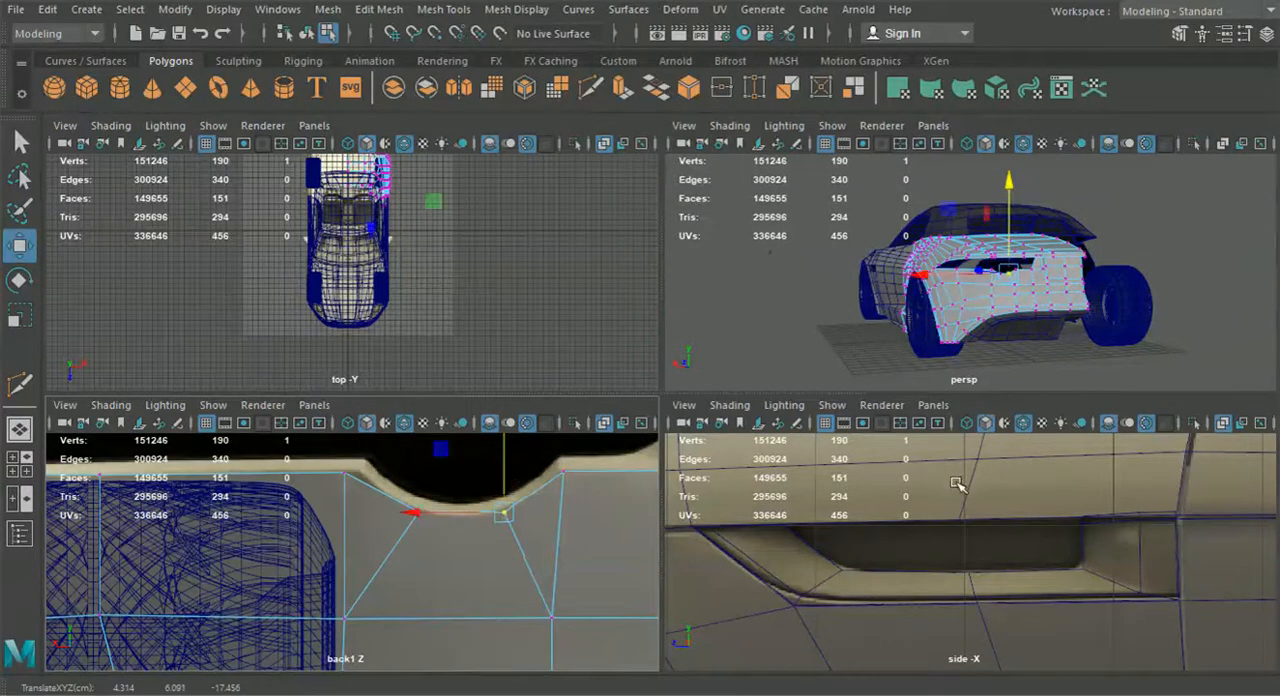
In the side view, adjust the depth of both bottom notch vertices to follow the taillight cutout reference
scroll(1100, 505, down, 5)
scroll(1015, 511, up, 5)
alt+middle_drag(1260, 535, 880, 547)
scroll(1069, 503, up, 5)
drag(917, 537, 850, 535)
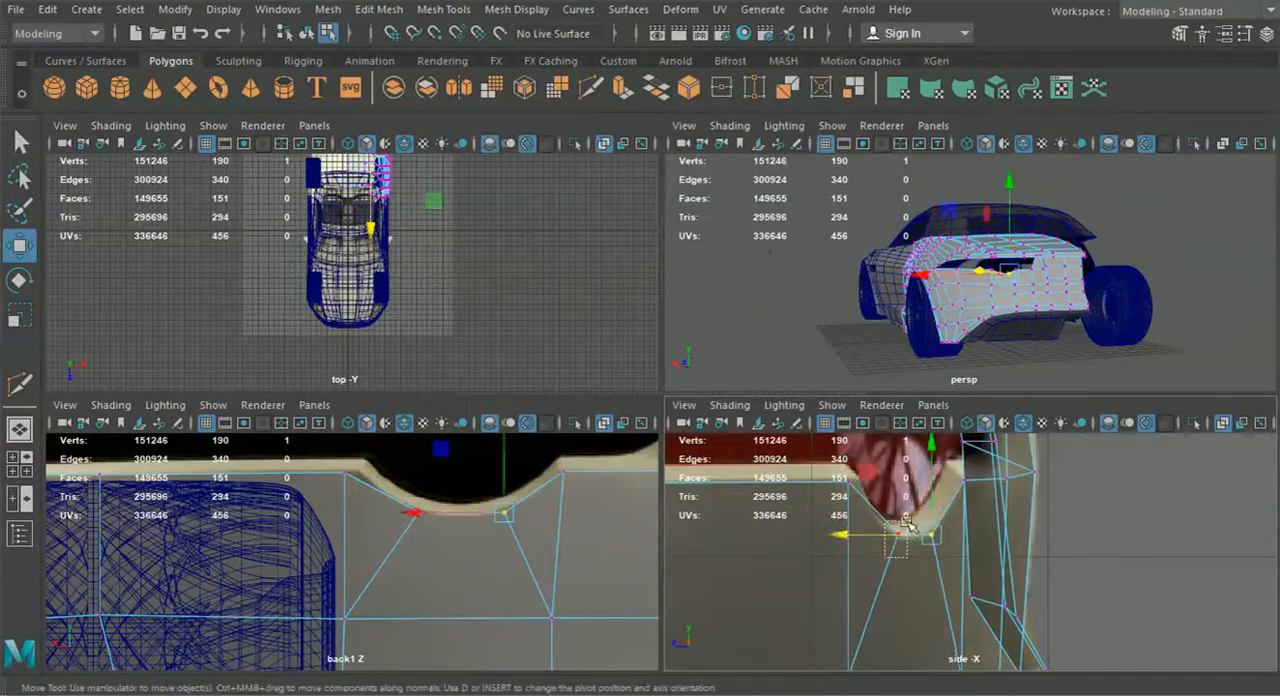
drag(901, 493, 901, 497)
drag(870, 538, 867, 538)
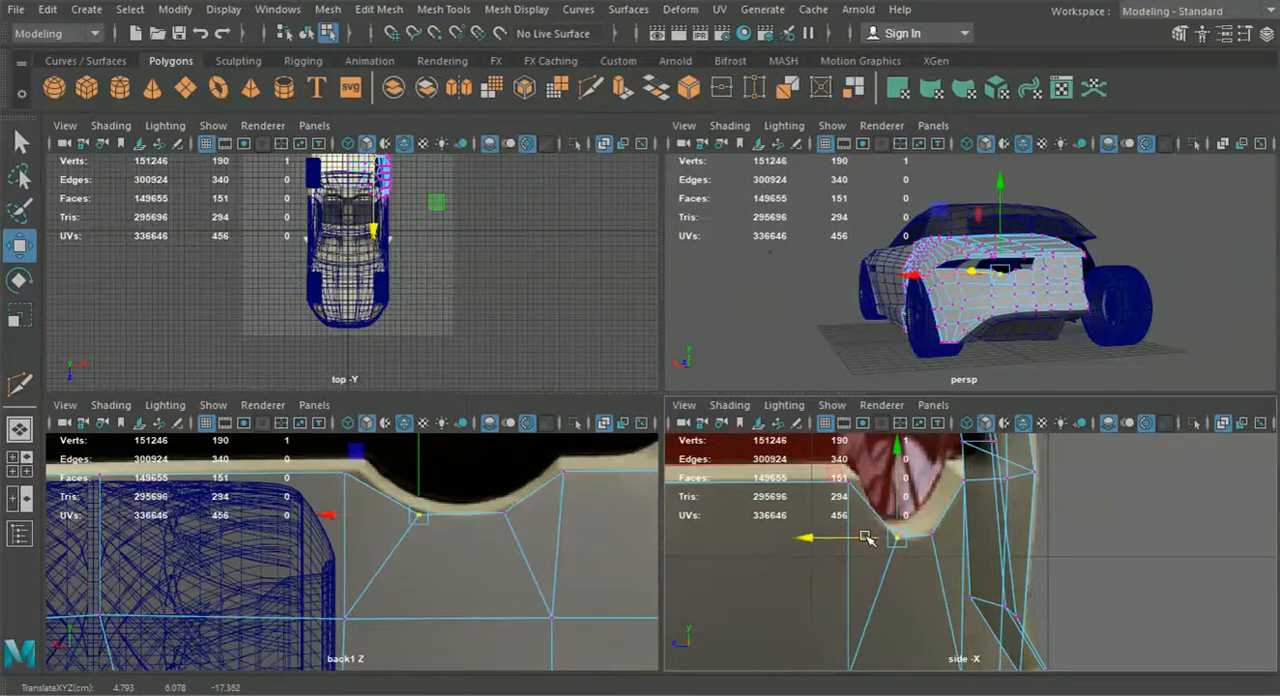
Return to the perspective view, leave vertex editing on the rear body, and clear the selection
scroll(867, 545, down, 5)
key(space)
alt+drag(952, 335, 980, 366)
right_click(872, 456)
right_drag(860, 272, 876, 122)
scroll(871, 349, down, 3)
alt+drag(795, 345, 845, 364)
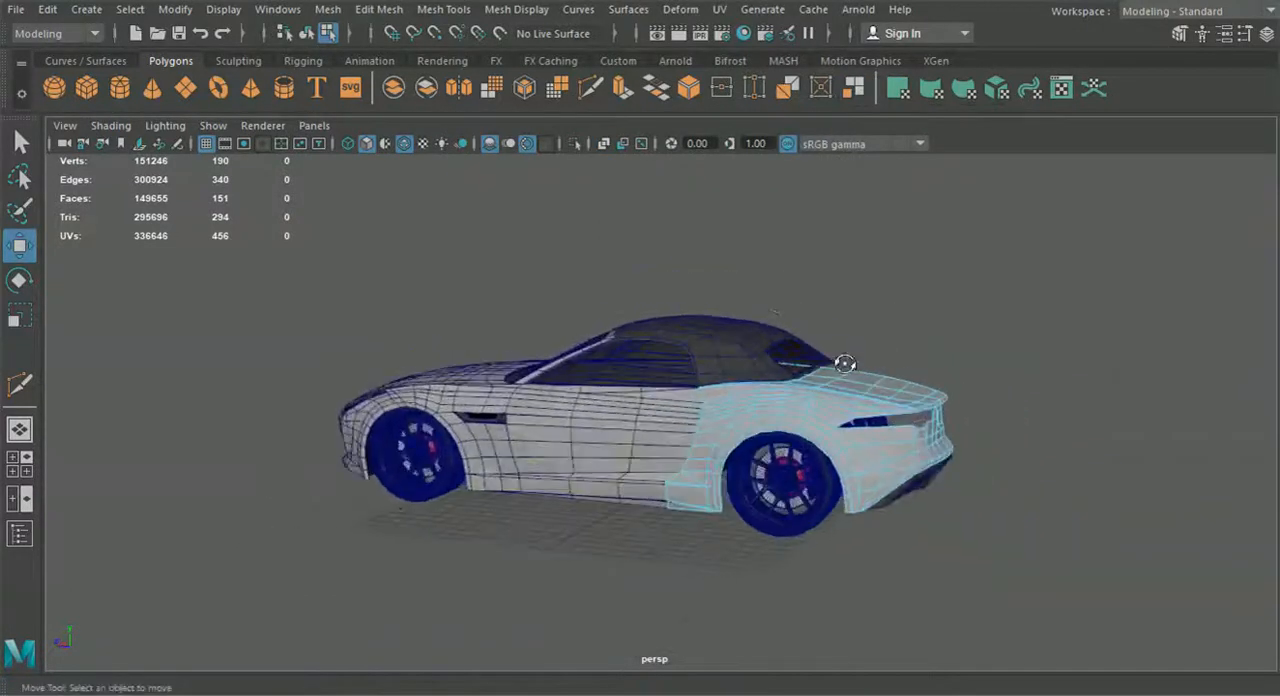
click(307, 32)
click(508, 305)
alt+drag(528, 363, 755, 428)
scroll(540, 384, up, 5)
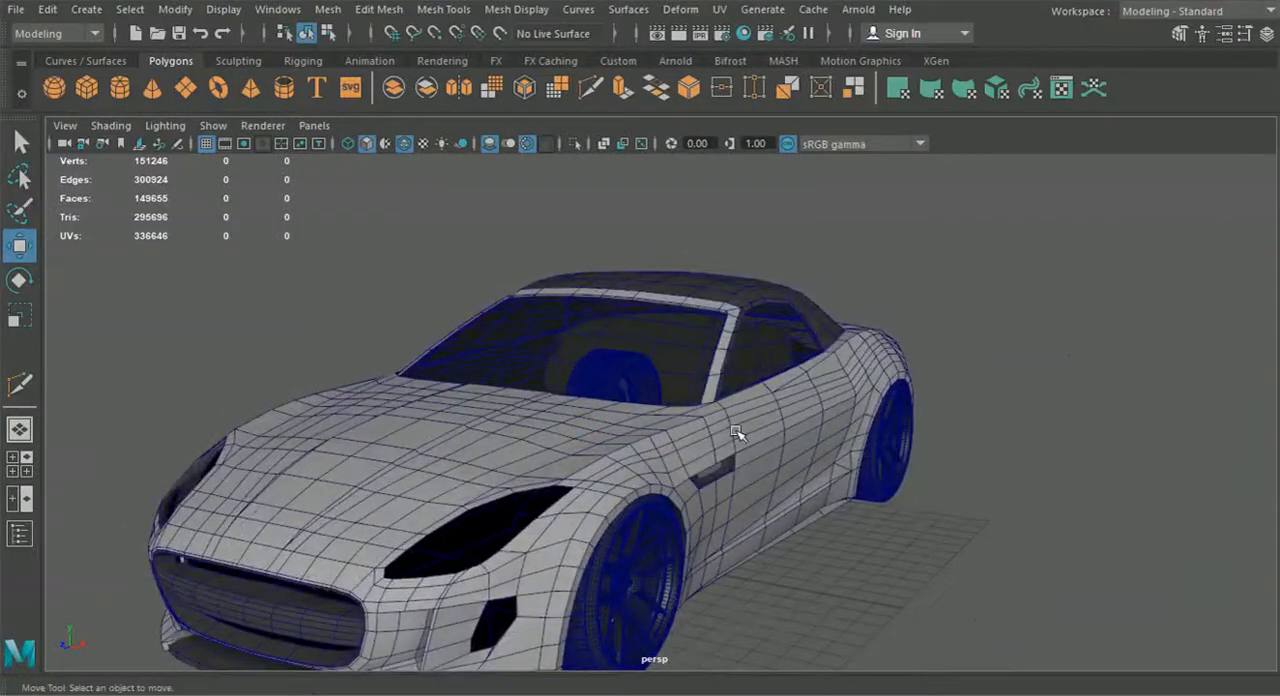
In a full-size top view, select the front body half and enter vertex editing around its hood vent
click(19, 464)
key(space)
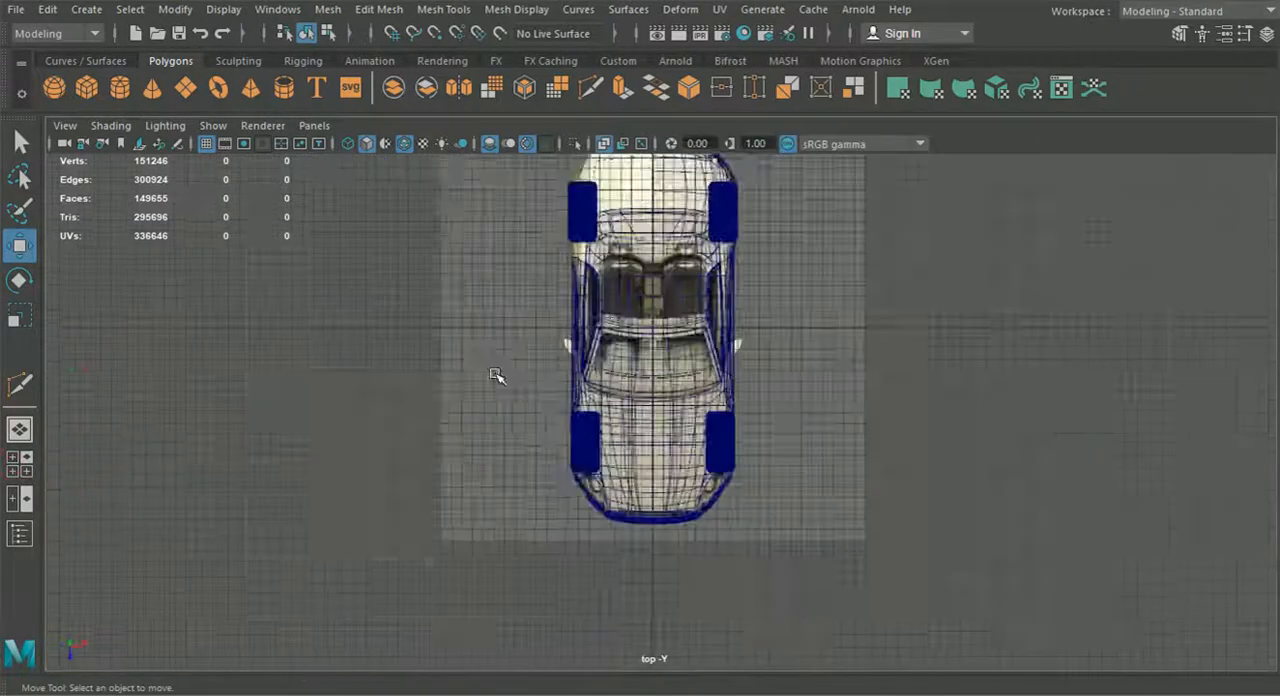
scroll(614, 437, up, 3)
scroll(614, 437, up, 8)
click(623, 397)
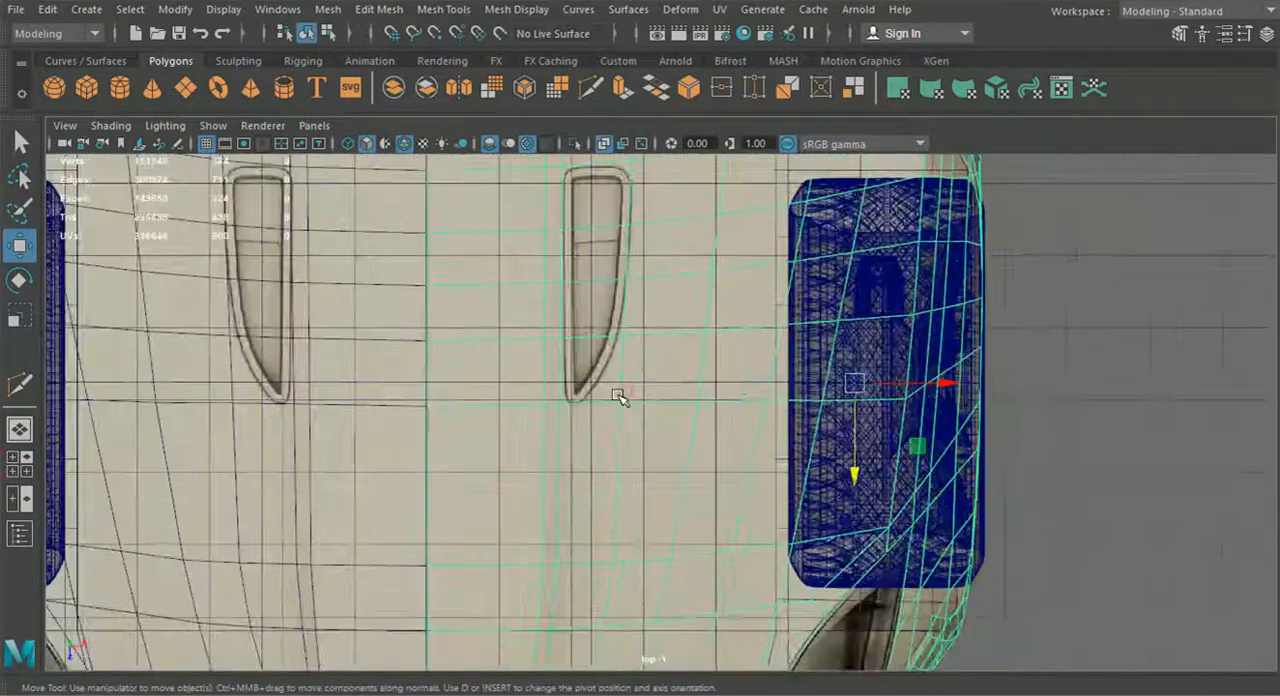
scroll(623, 397, up, 2)
scroll(634, 401, up, 2)
right_drag(597, 414, 510, 146)
alt+middle_drag(568, 238, 608, 463)
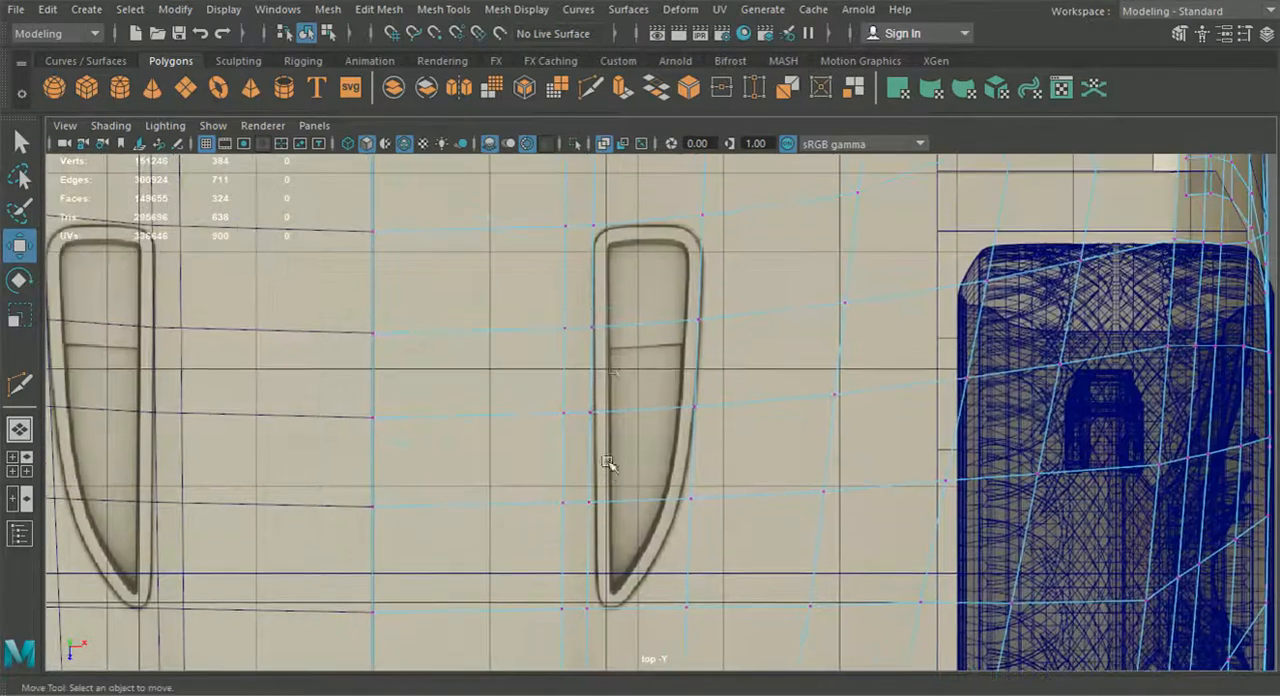
Shift the vertices along the hood vent's inner edge onto the reference outline, and adjust the corresponding vertex at the windshield base
drag(587, 203, 615, 612)
click(688, 418)
alt+middle_drag(660, 320, 660, 538)
drag(621, 340, 597, 292)
click(680, 306)
drag(679, 306, 683, 306)
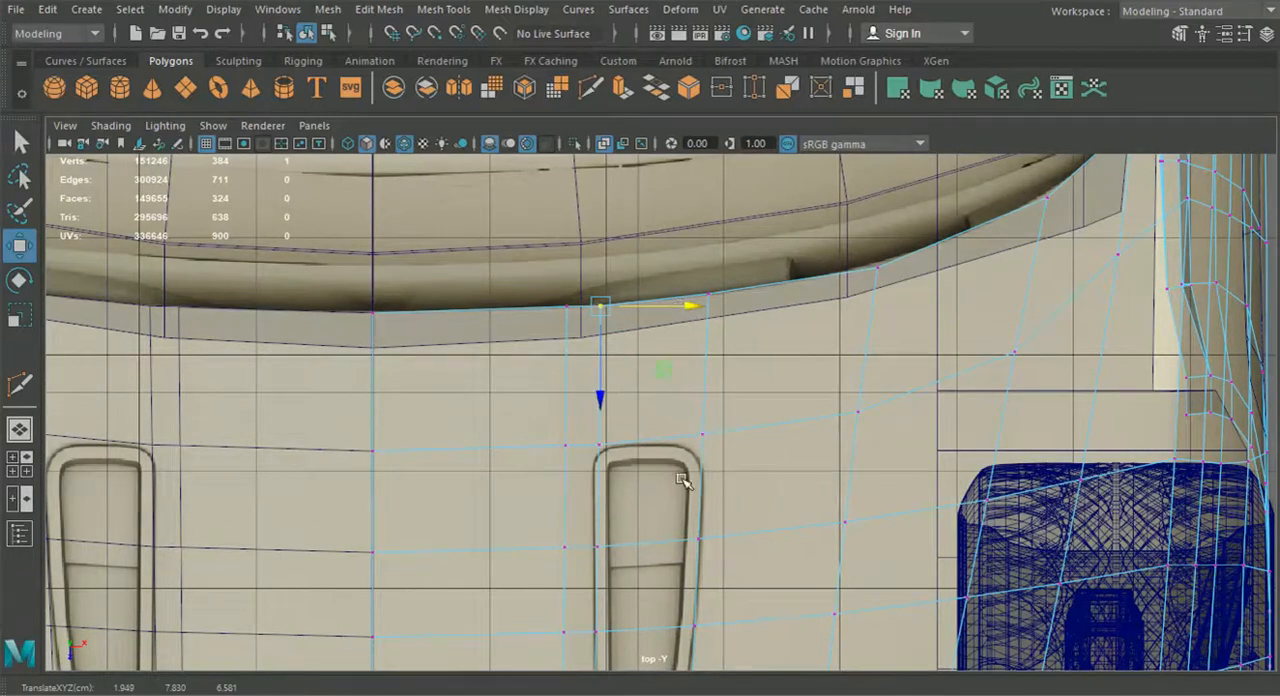
Slide the lower vertices of the column along the vent's outer edge sideways to follow the reference, including the row below the tip
alt+middle_drag(684, 482, 679, 383)
alt+middle_drag(696, 518, 698, 319)
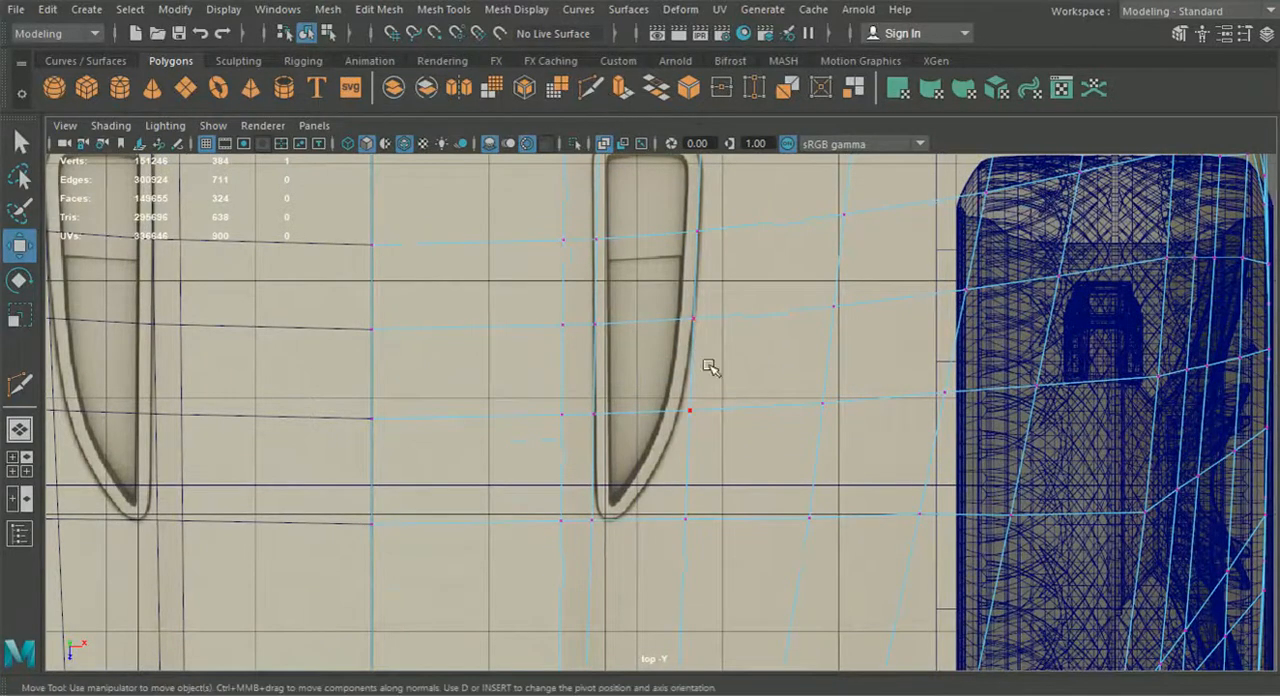
drag(752, 440, 775, 411)
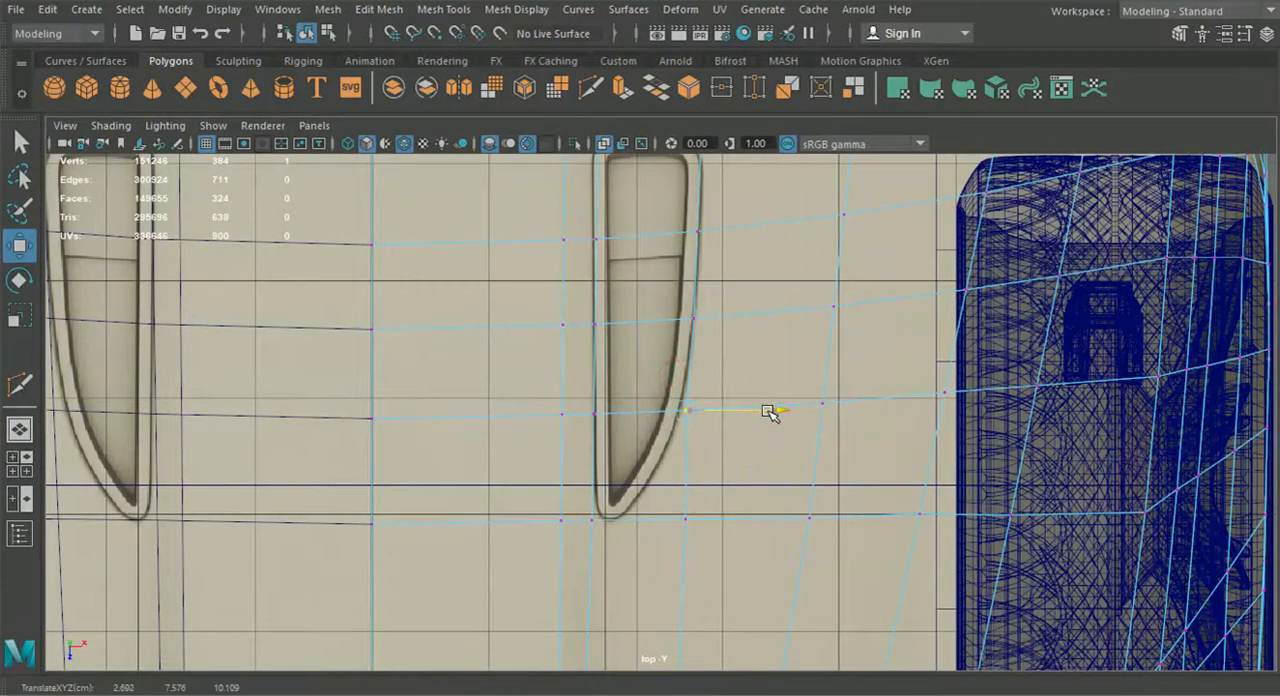
drag(677, 520, 765, 518)
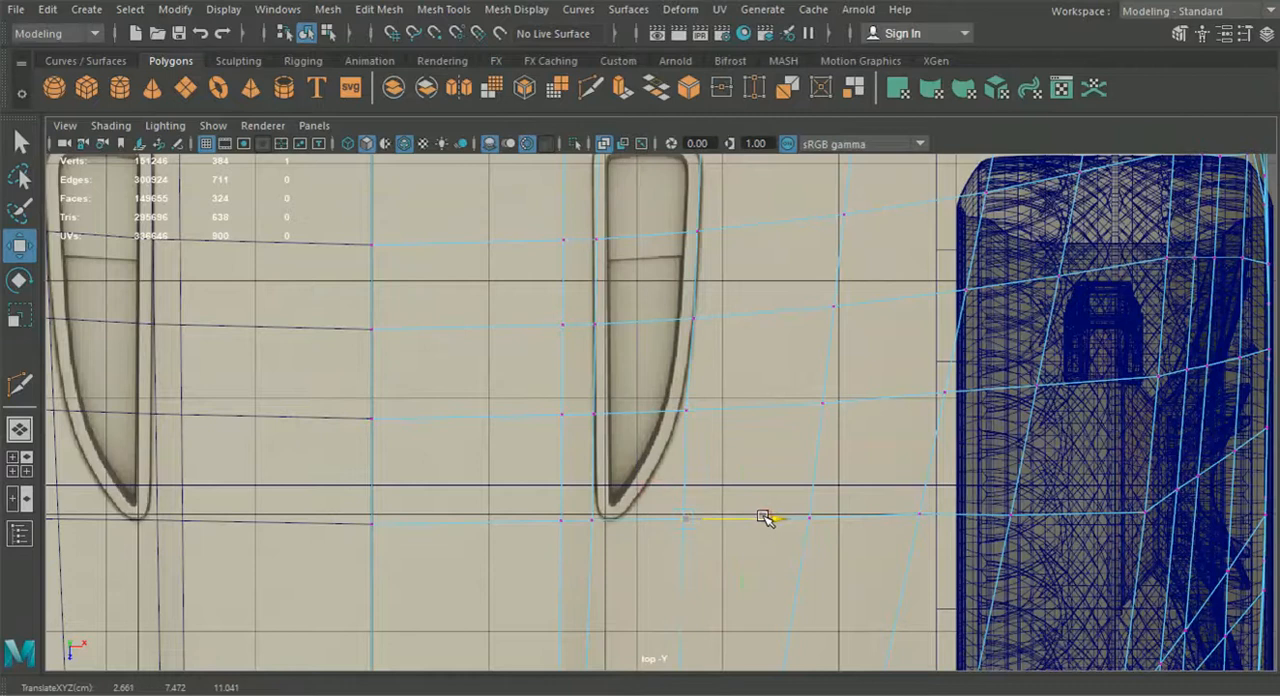
alt+middle_drag(765, 518, 758, 308)
drag(641, 513, 709, 612)
drag(758, 568, 751, 568)
scroll(751, 568, down, 2)
alt+middle_drag(720, 470, 720, 509)
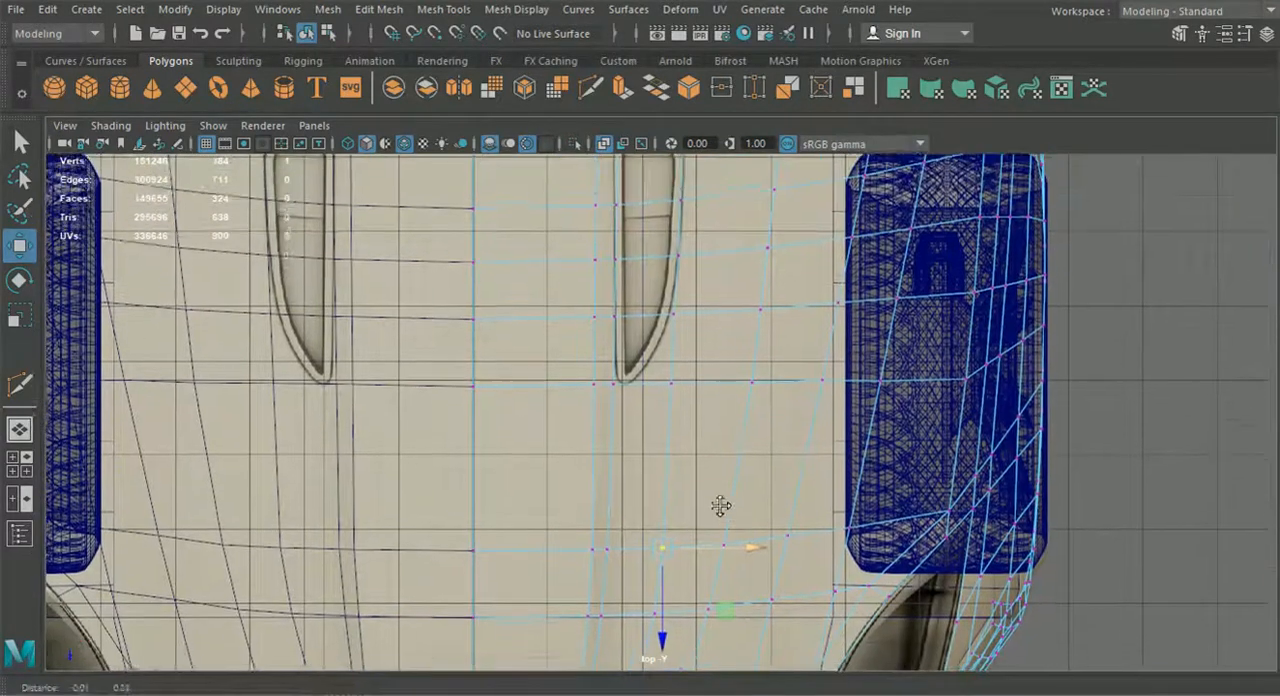
Use Multi-Cut to cut from the vent tip's inner vertex to the outer curve, and link that cut's middle to the vertex outside the tip
scroll(719, 509, up, 1)
scroll(718, 510, up, 1)
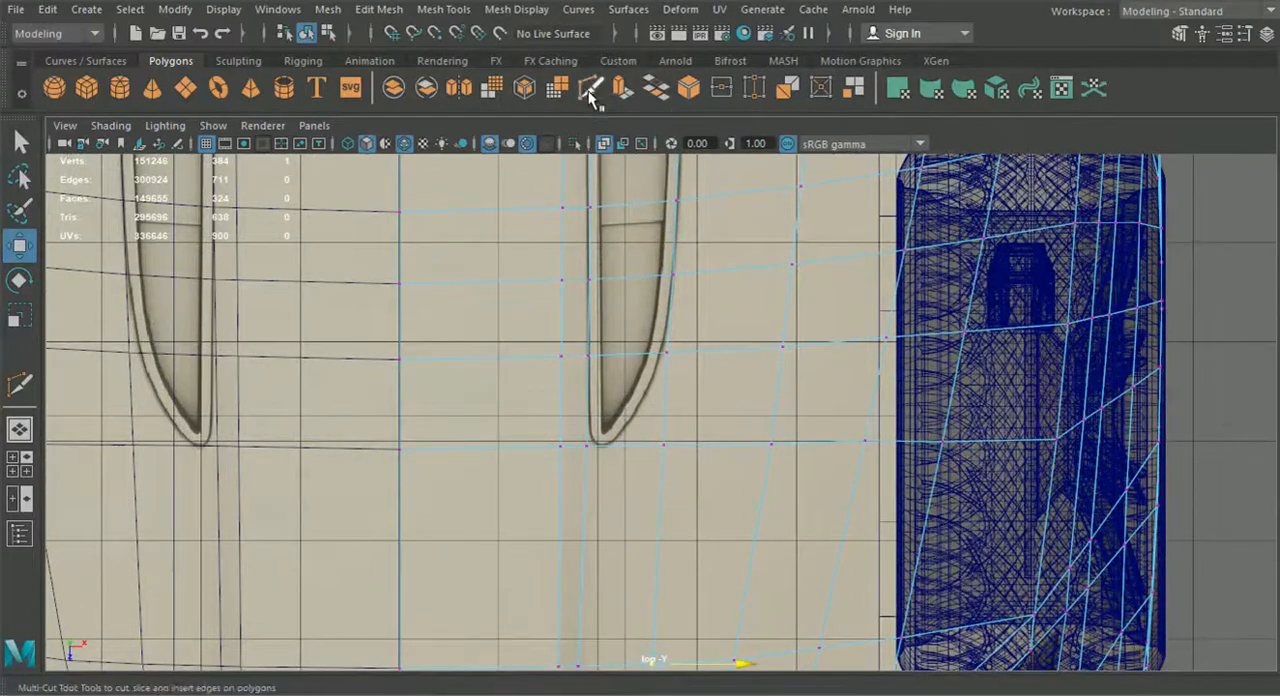
click(591, 87)
scroll(620, 445, up, 1)
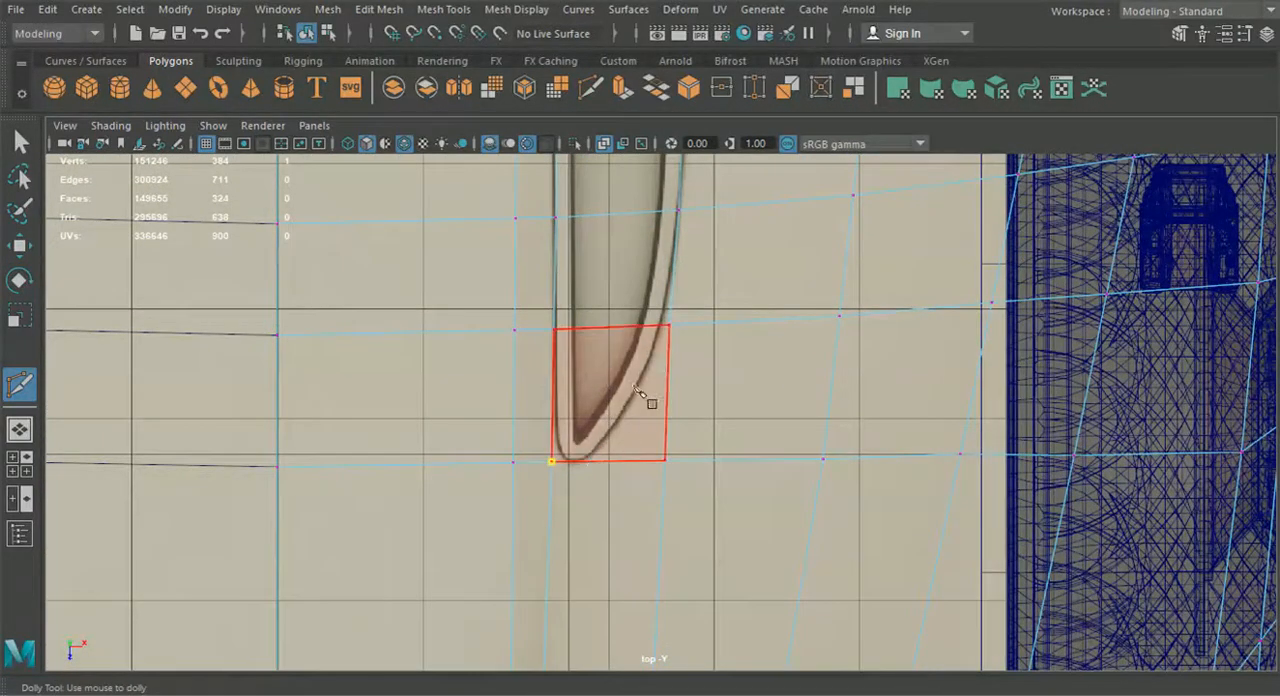
right_click(667, 335)
click(665, 462)
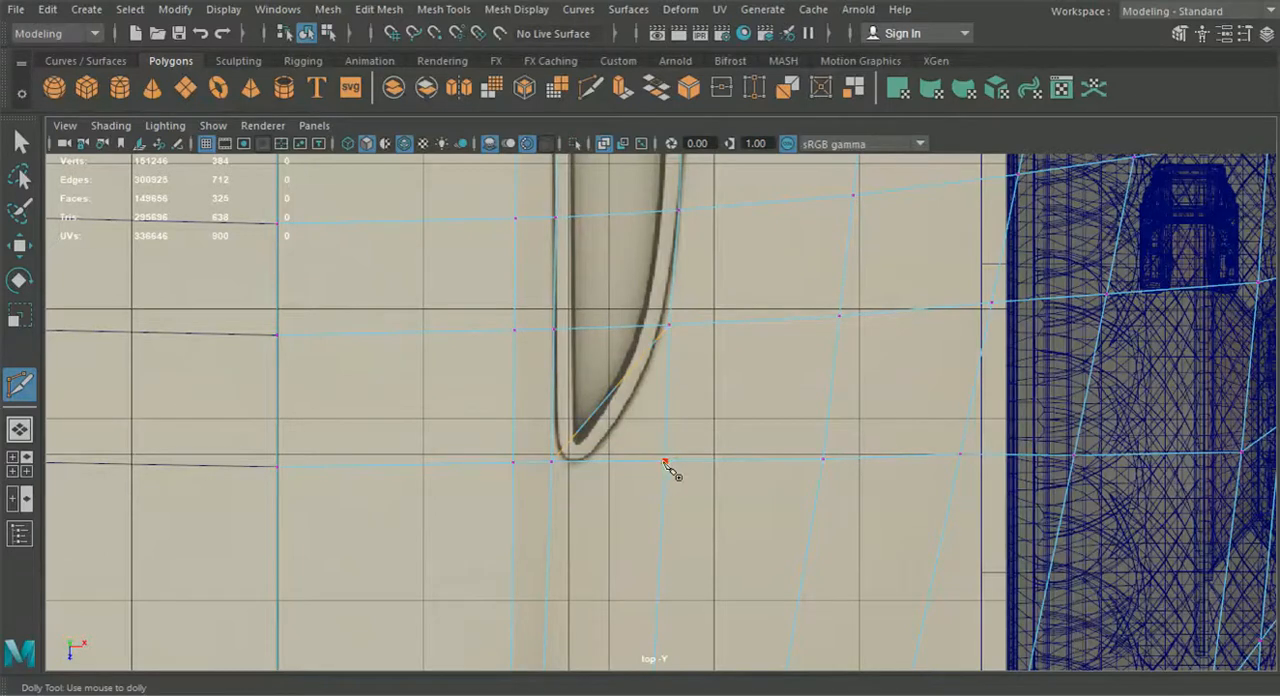
click(600, 406)
right_click(597, 408)
Move the new middle vertex near the vent tip onto the outer curve of the reference outline
key(w)
right_drag(665, 272, 598, 145)
click(601, 406)
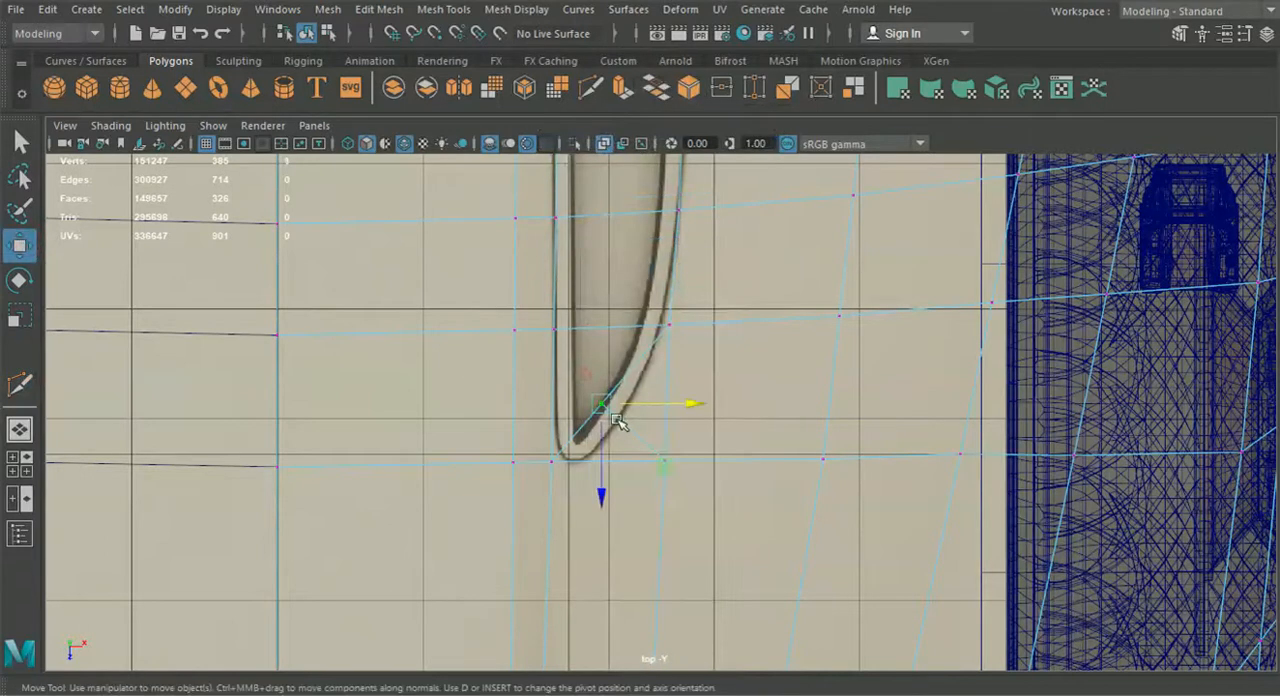
drag(602, 405, 609, 447)
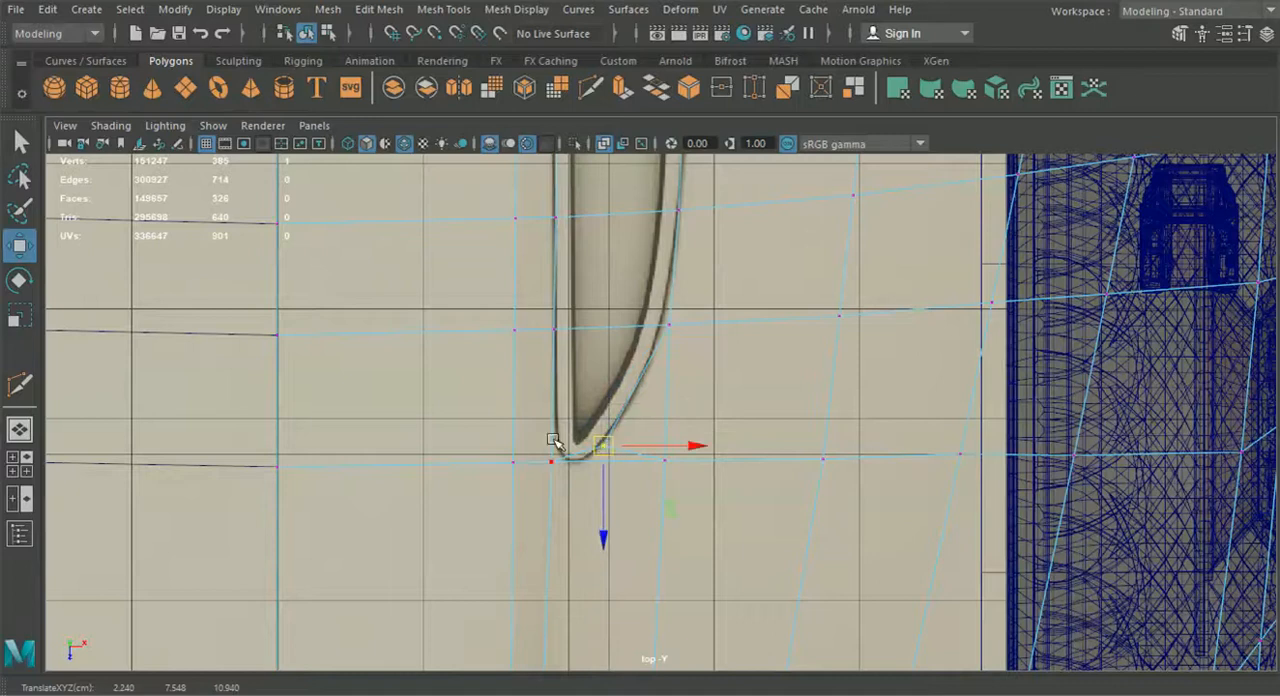
In the perspective view, lower the new vertex near the vent tip to sit flush with the hood surface
click(21, 431)
alt+drag(529, 463, 567, 460)
scroll(567, 460, up, 2)
scroll(567, 460, up, 3)
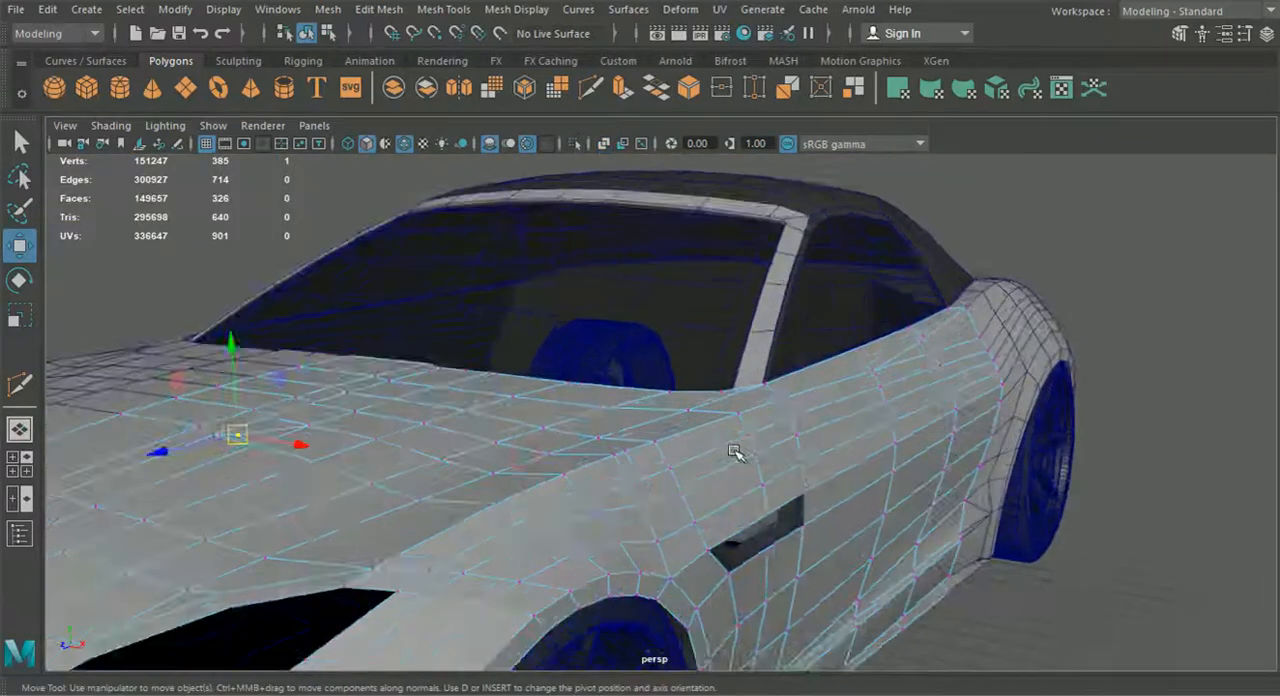
alt+middle_drag(737, 451, 1011, 403)
scroll(984, 417, up, 4)
alt+middle_drag(923, 396, 843, 424)
alt+drag(843, 424, 894, 412)
alt+middle_drag(894, 412, 694, 490)
scroll(690, 362, up, 2)
alt+right_drag(690, 362, 786, 400)
alt+drag(786, 400, 793, 402)
drag(852, 188, 852, 201)
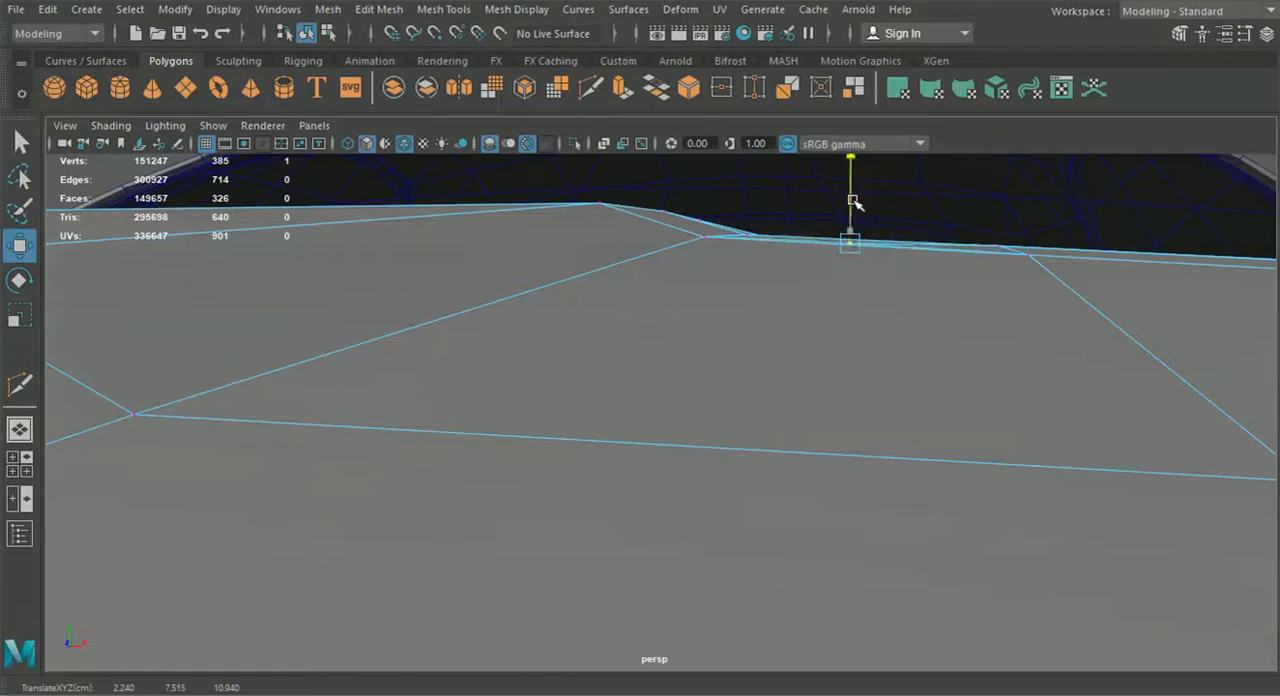
drag(853, 198, 810, 399)
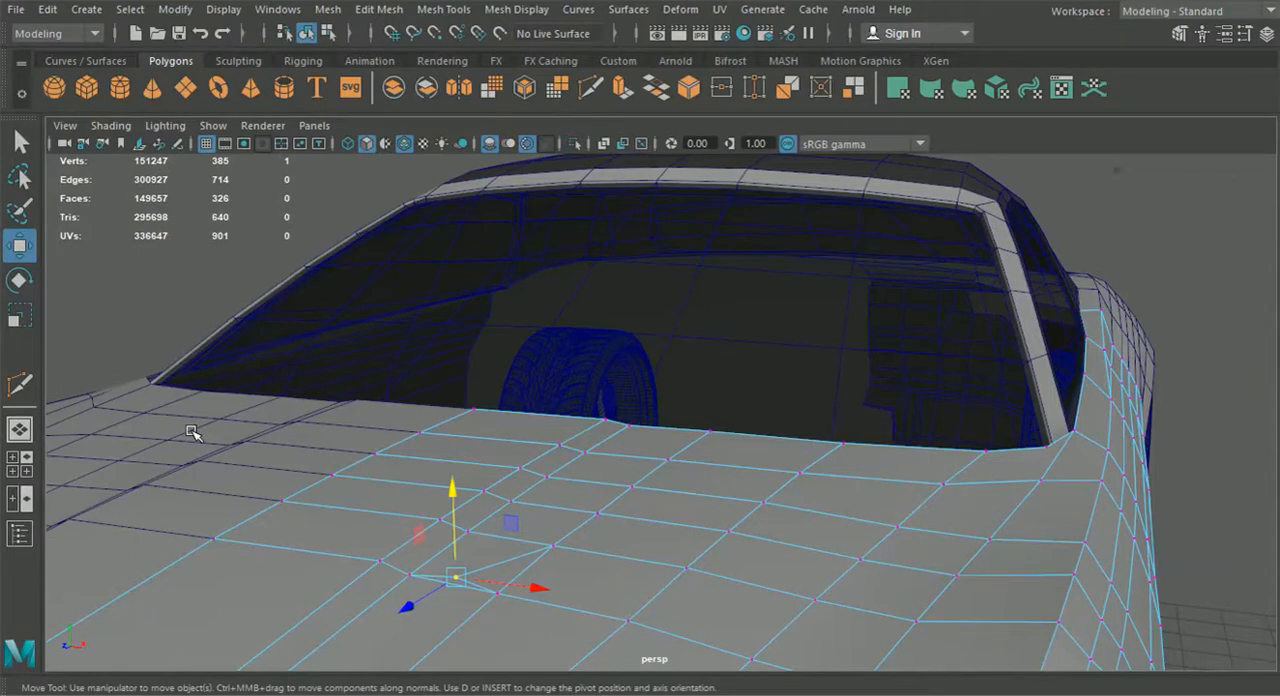
Select the four faces inside the hood vent outline, extract them from the hood, and clear the selection
alt+drag(655, 372, 645, 415)
right_drag(647, 415, 640, 200)
click(642, 421)
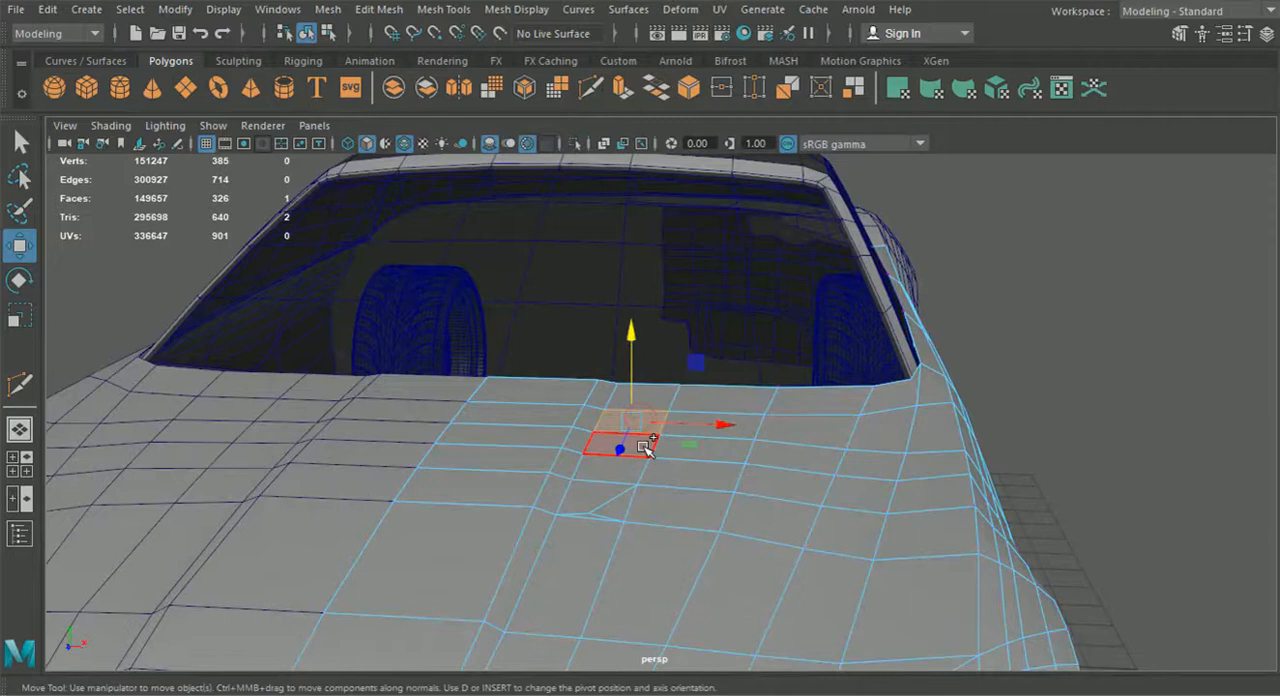
shift+click(644, 449)
shift+click(592, 472)
shift+click(587, 500)
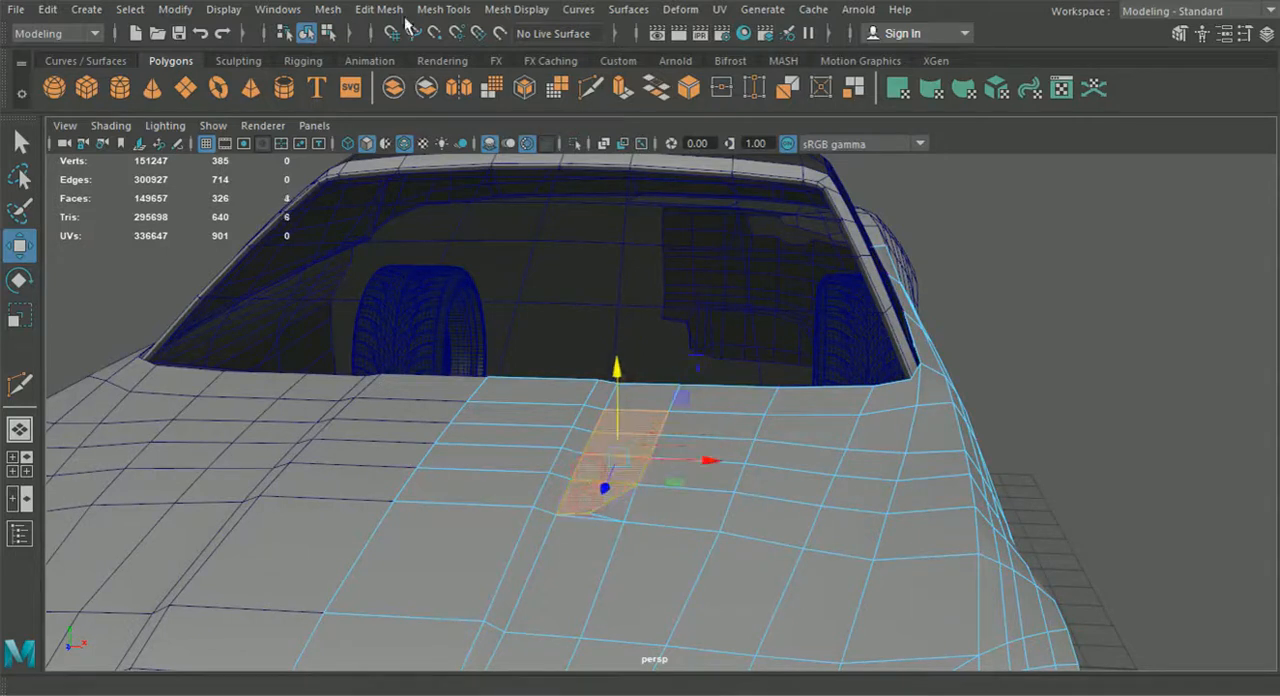
click(378, 9)
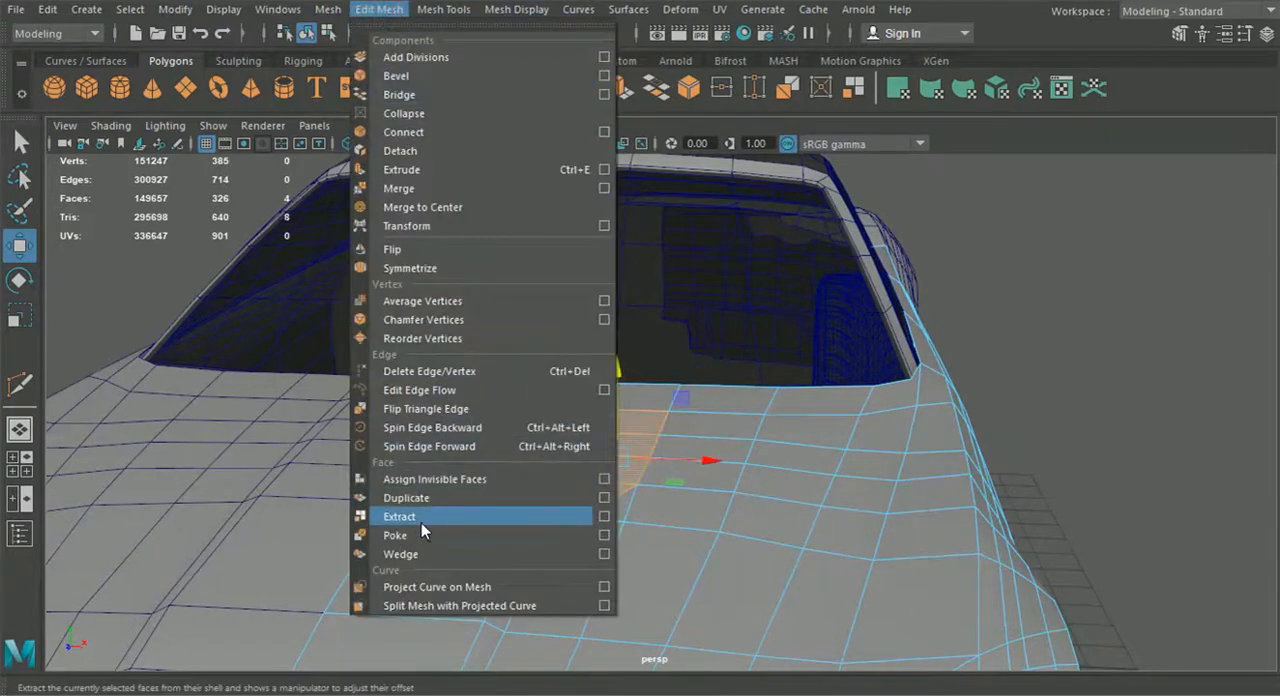
click(428, 516)
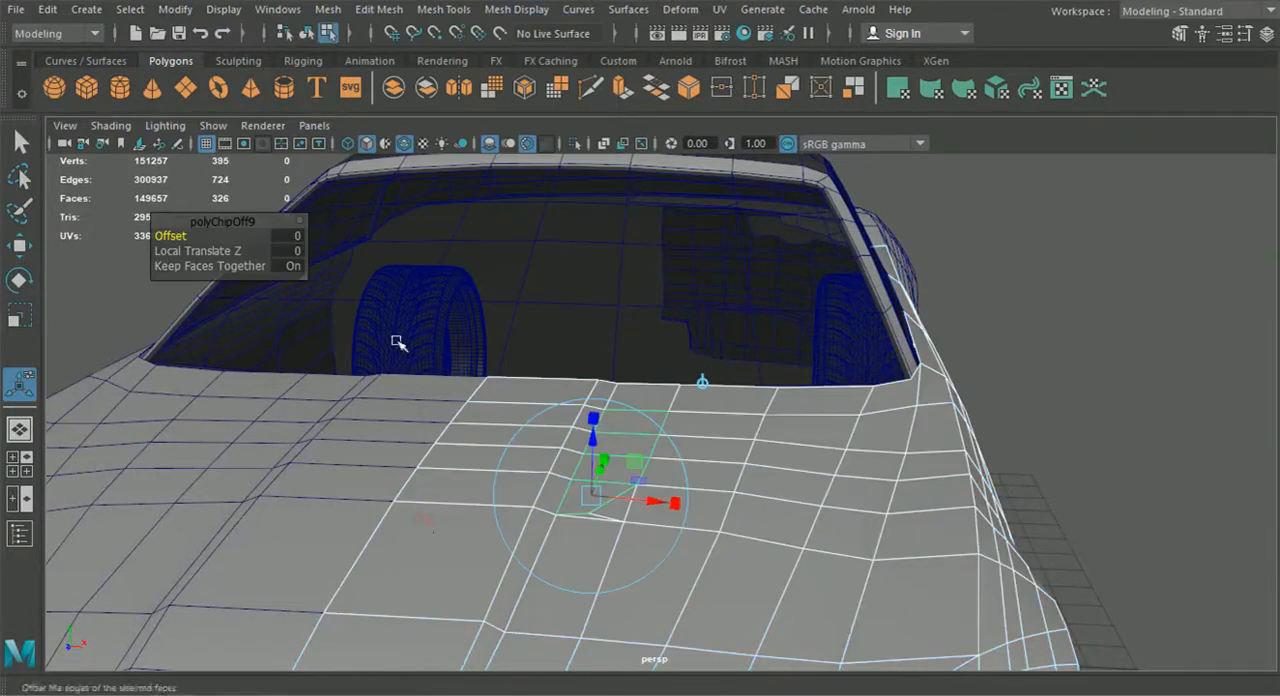
click(1077, 385)
Return to a full-size top view of the hood vents and select the extracted vent piece
click(26, 474)
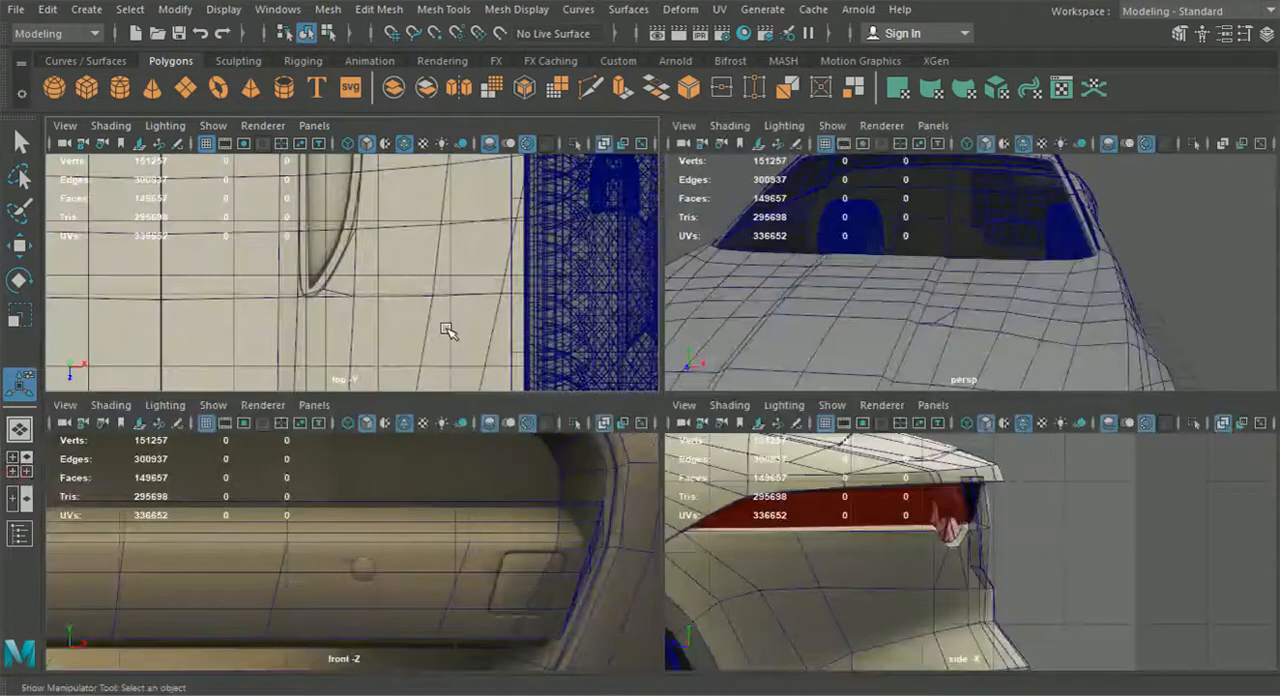
key(space)
scroll(510, 360, down, 4)
alt+middle_drag(514, 362, 522, 423)
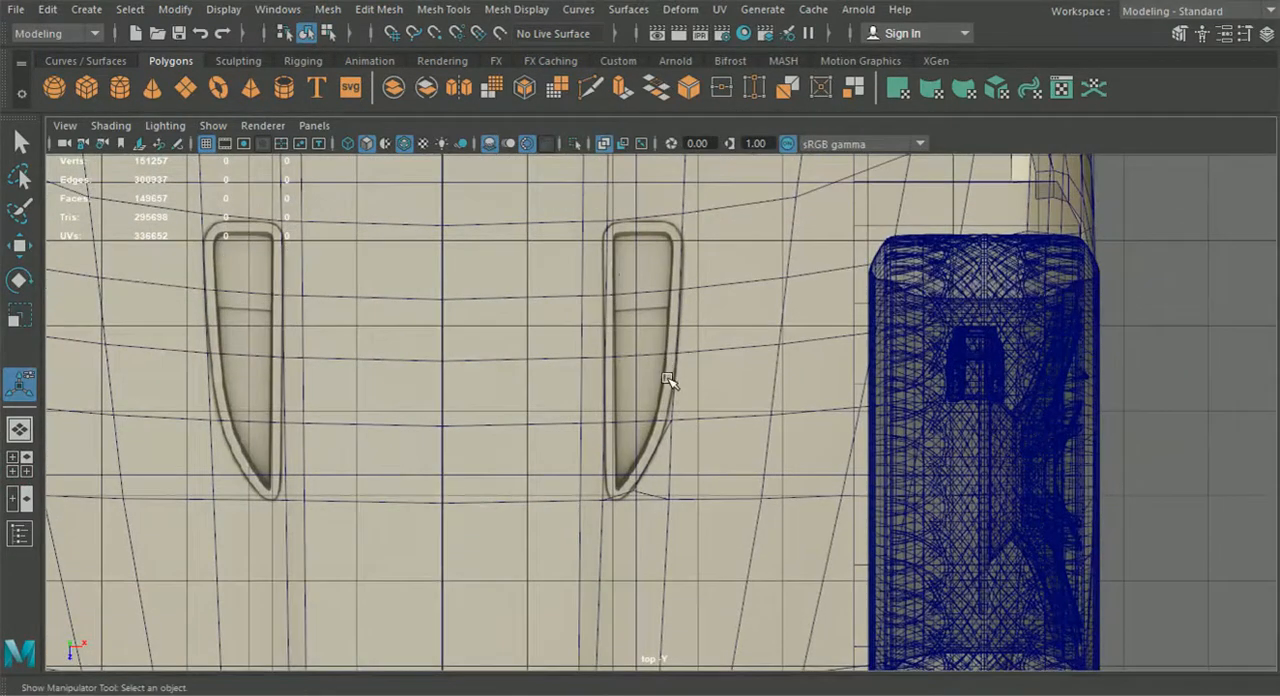
scroll(672, 382, up, 1)
click(638, 294)
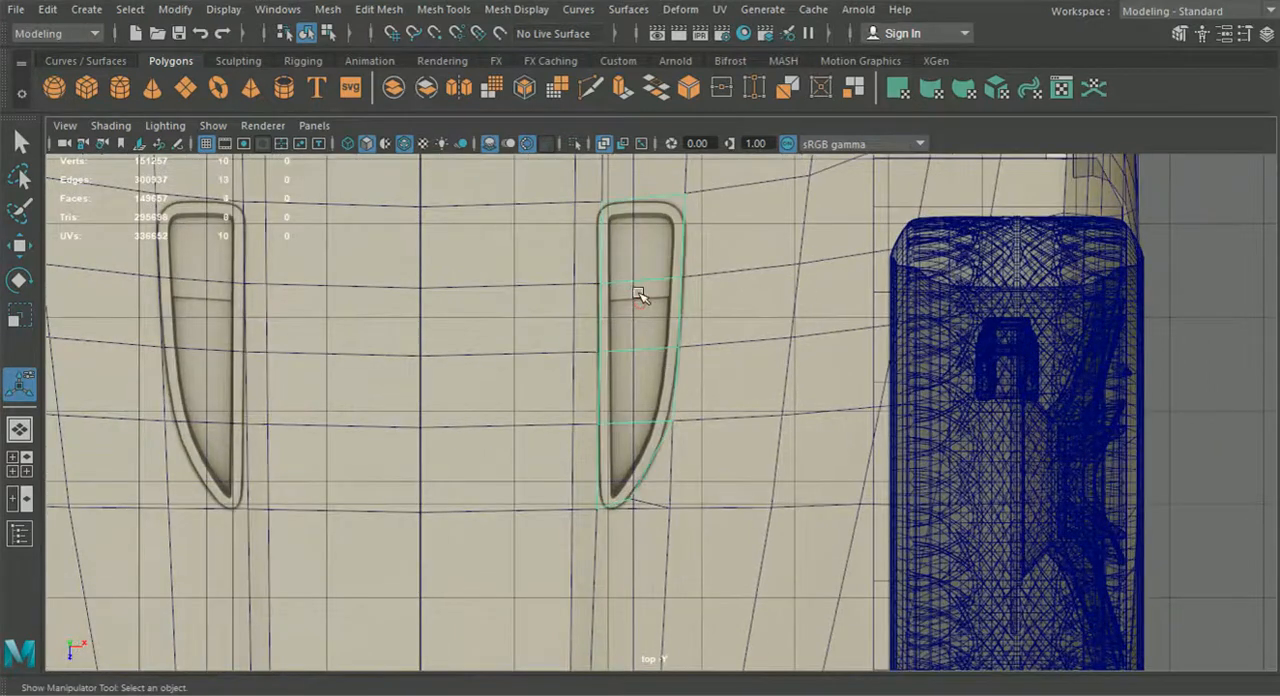
Cut the vent piece from its upper outer corner to the first cross edge, and from the tip's outer vertex to the lowest cross edge
click(590, 88)
click(684, 193)
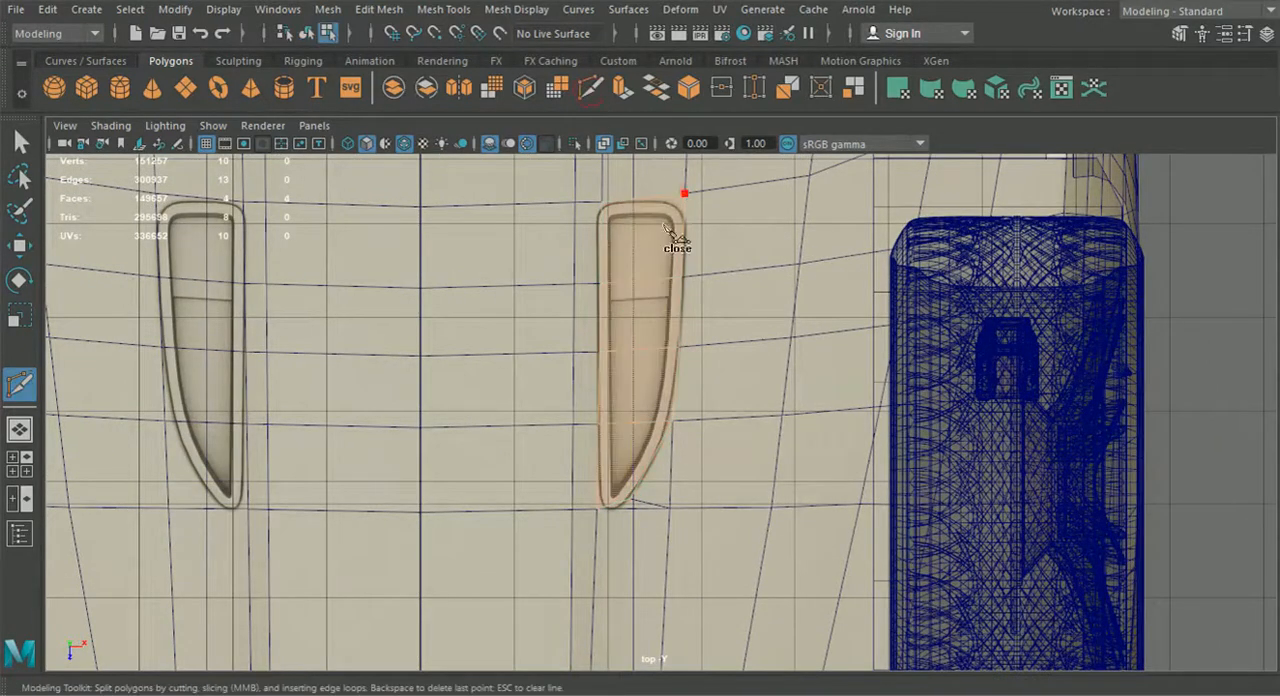
right_click(644, 284)
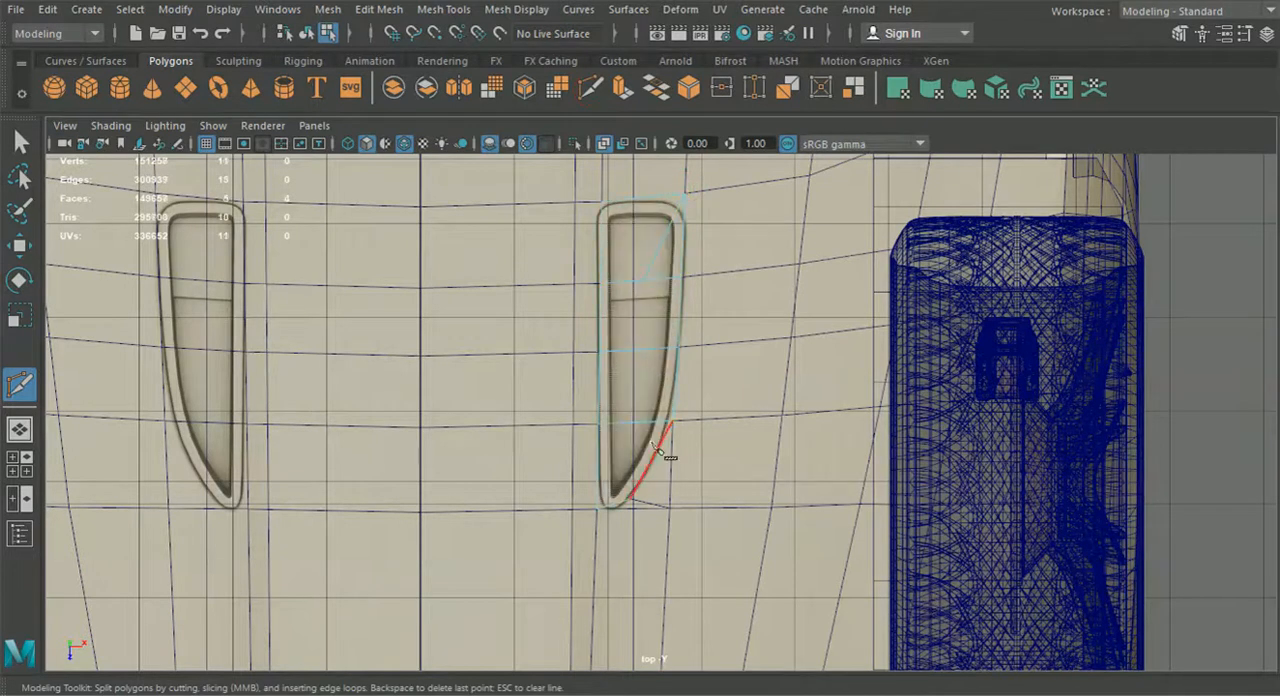
click(630, 498)
click(617, 424)
scroll(618, 490, up, 1)
right_click(611, 498)
Cut a lengthwise edge through the vent piece from its inner edge near the tip, across the cross edges to the uppermost one
click(592, 504)
click(623, 487)
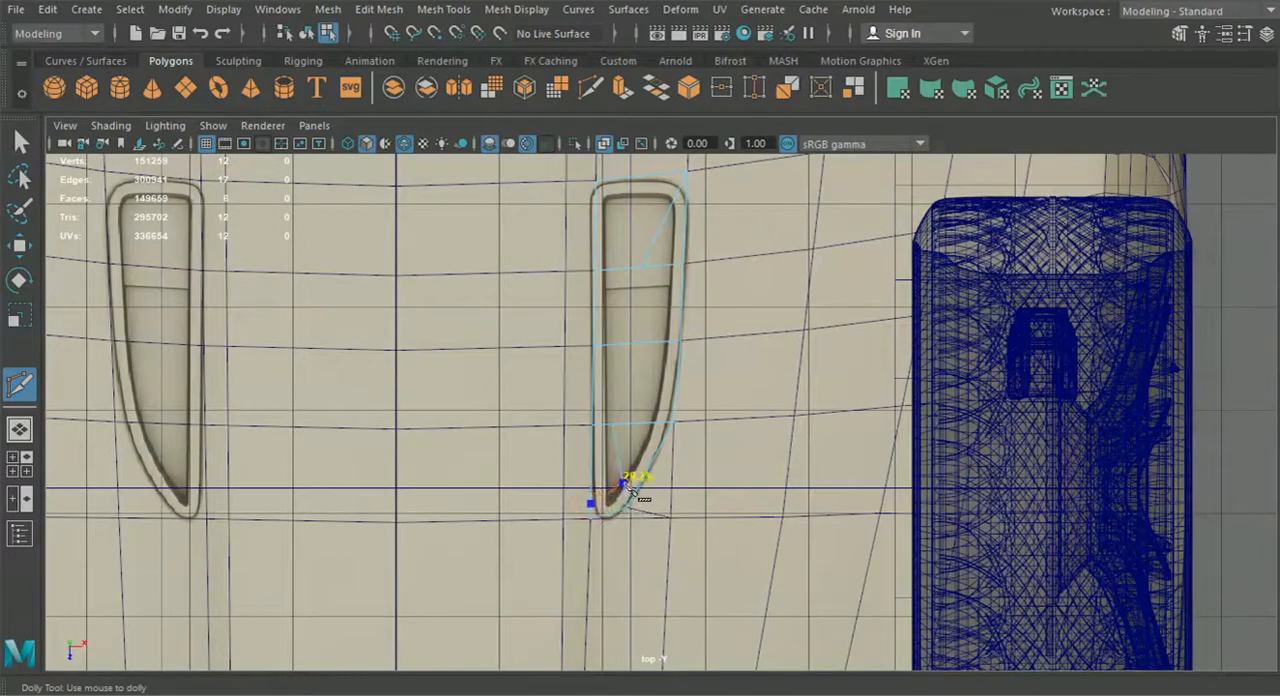
click(656, 414)
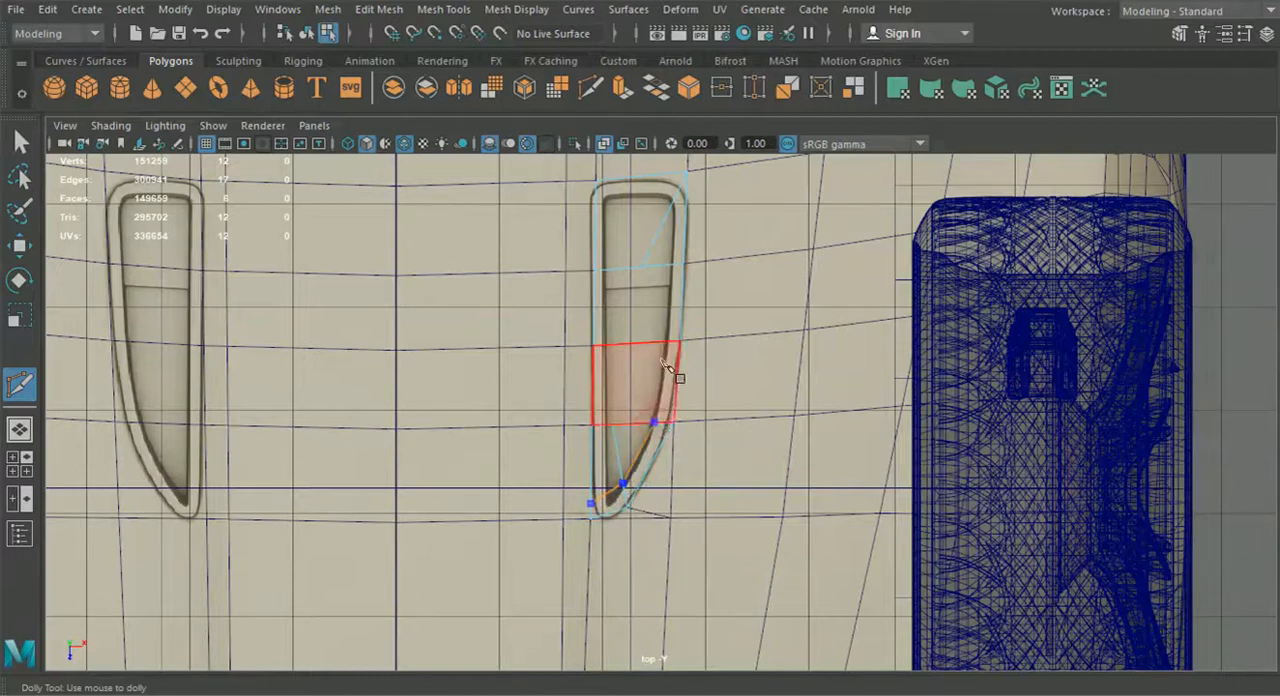
scroll(668, 378, up, 2)
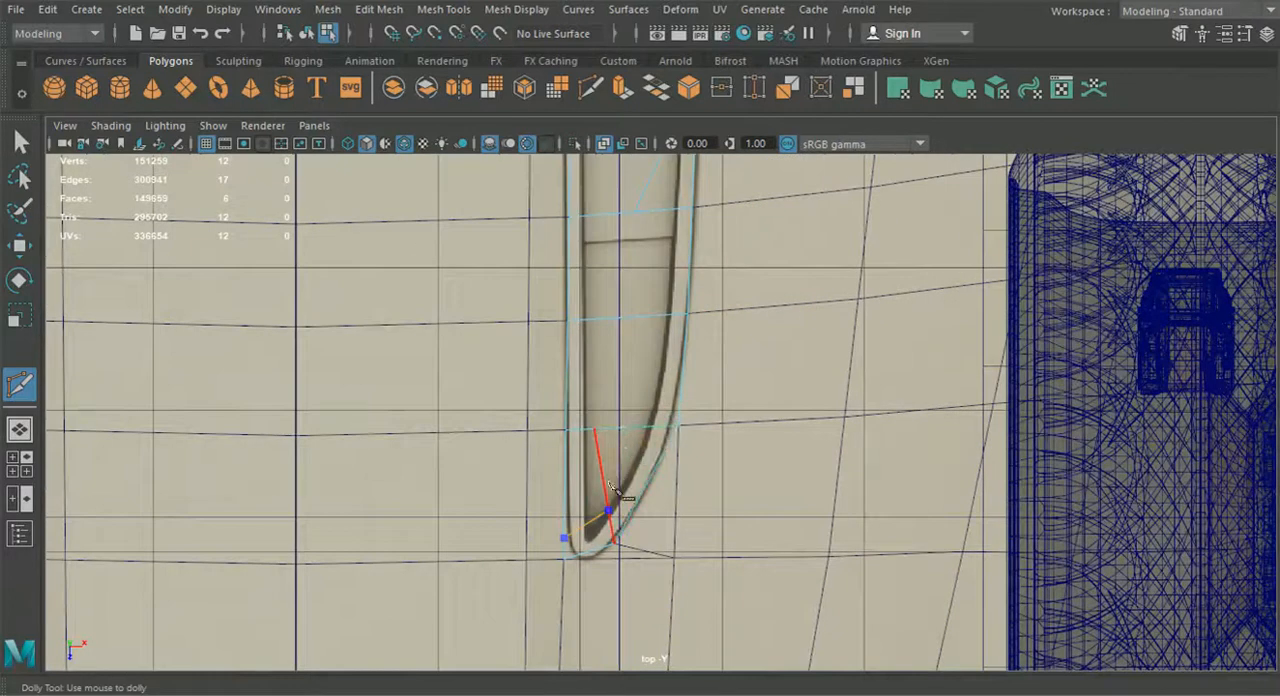
click(604, 493)
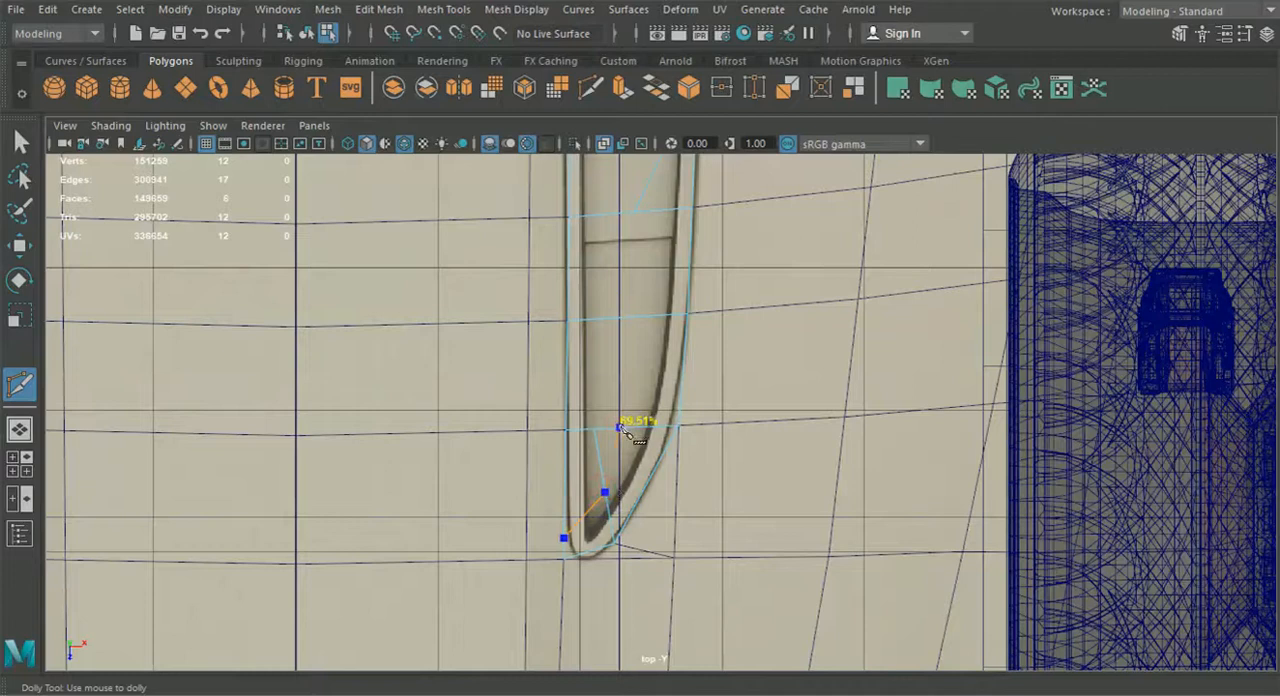
click(623, 429)
click(637, 309)
alt+middle_drag(650, 306, 631, 413)
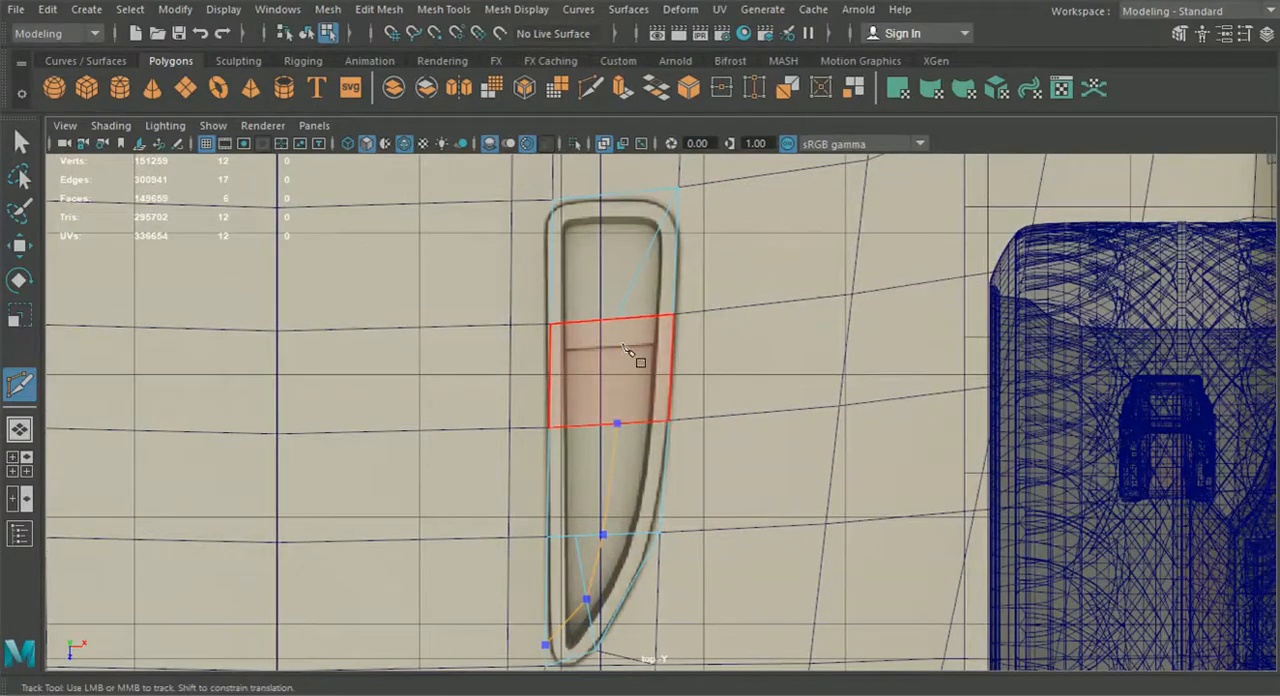
click(627, 314)
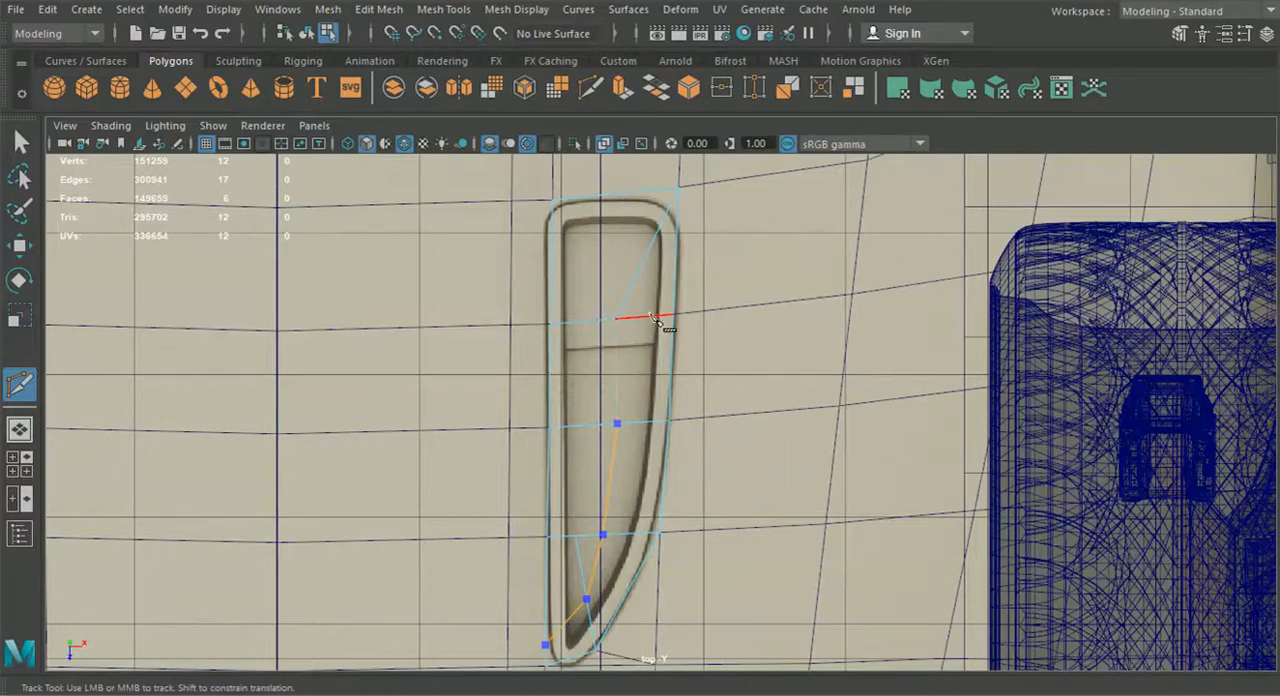
click(629, 317)
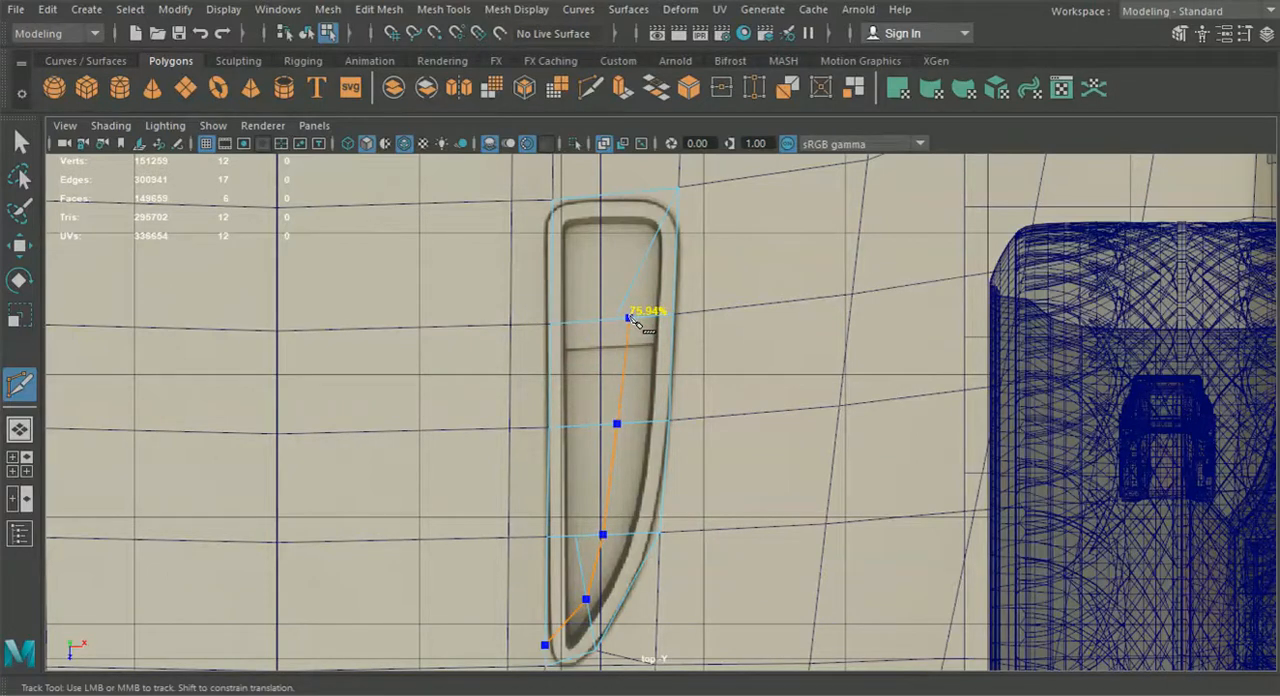
click(656, 231)
key(ctrl+z)
key(Return)
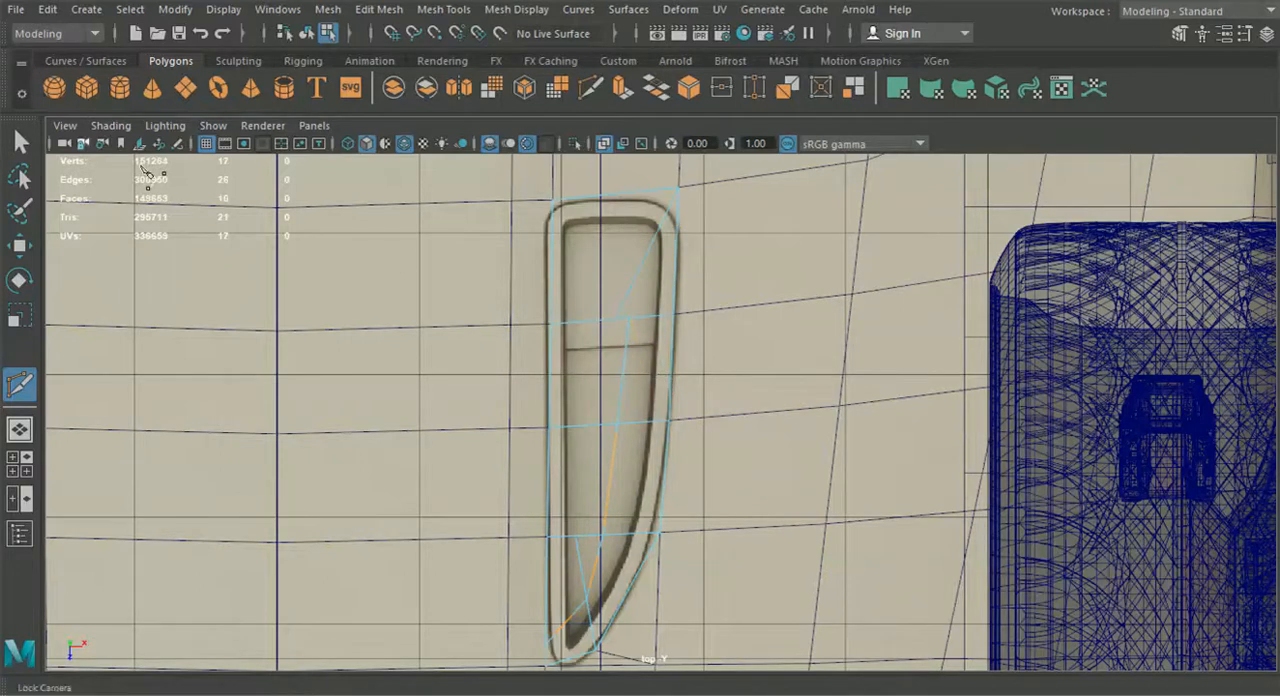
Delete the diagonal edge in the vent piece's top face along with its leftover vertex
key(q)
right_drag(643, 263, 643, 107)
click(652, 257)
key(Delete)
right_drag(646, 274, 588, 143)
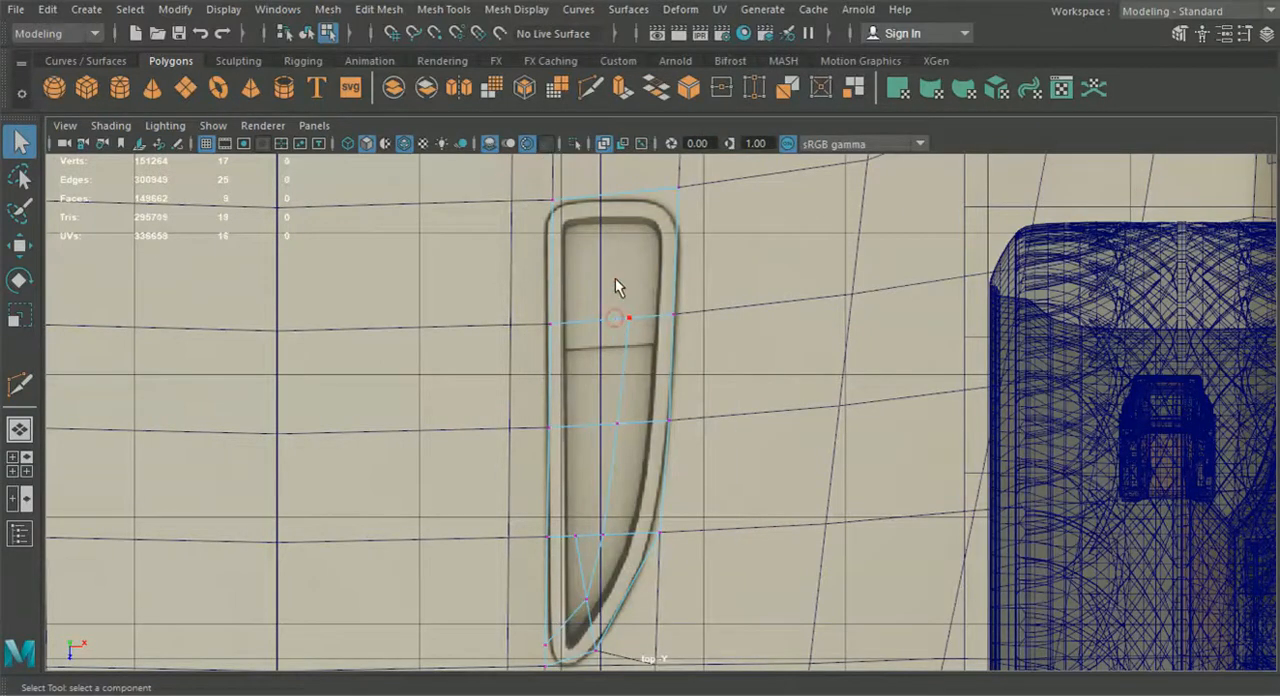
Extend the lengthwise cut from the uppermost cross edge to the top edge of the vent piece
click(590, 88)
drag(615, 317, 645, 318)
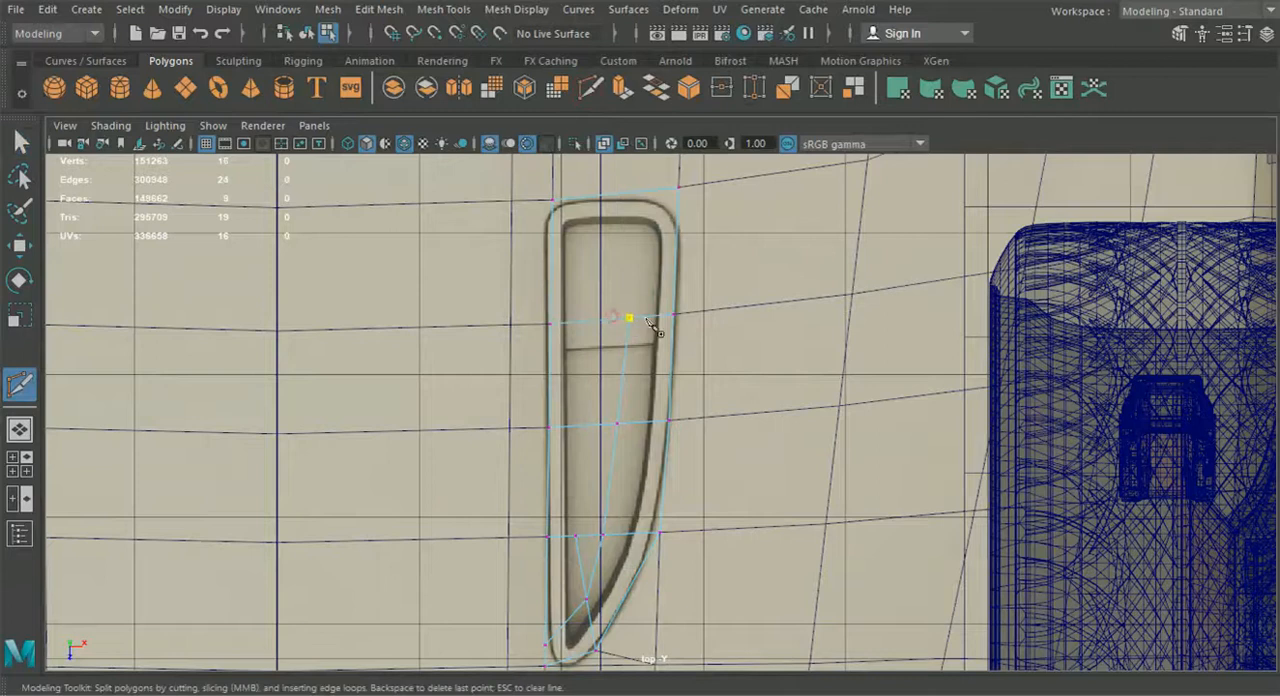
click(626, 192)
Nudge the middle vertex on the uppermost cross edge sideways to straighten the lengthwise edge, and return to the full-size top view
click(20, 243)
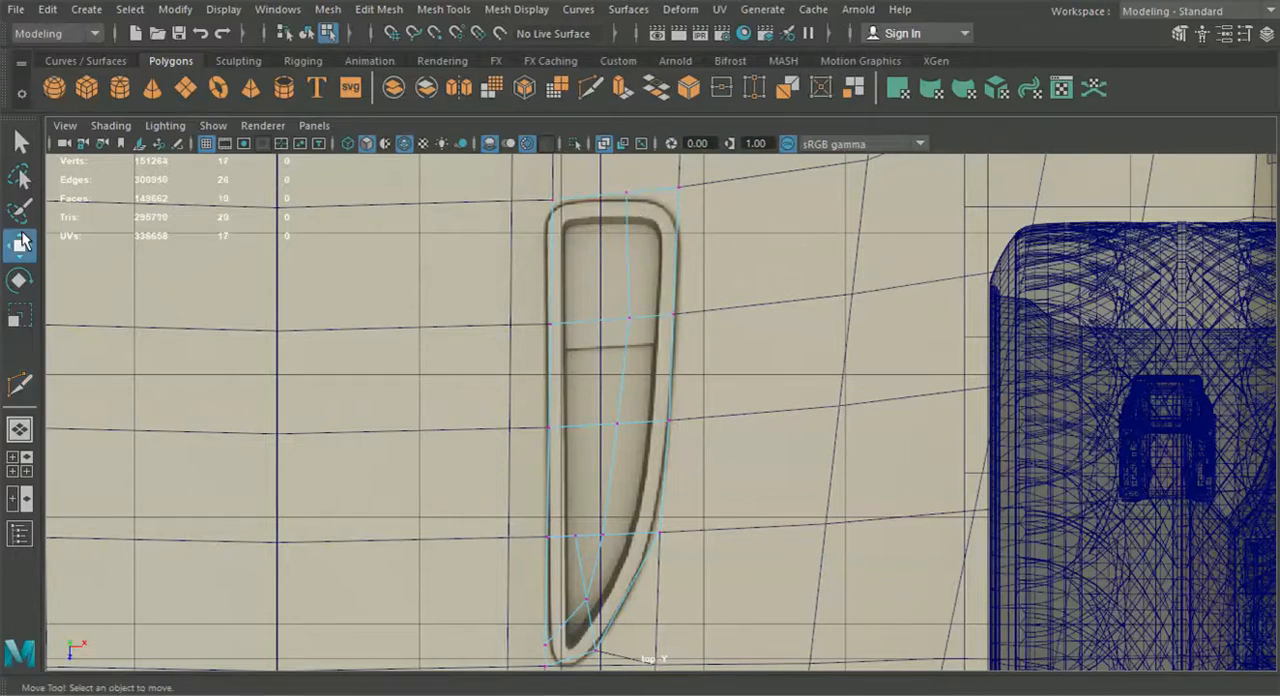
click(629, 318)
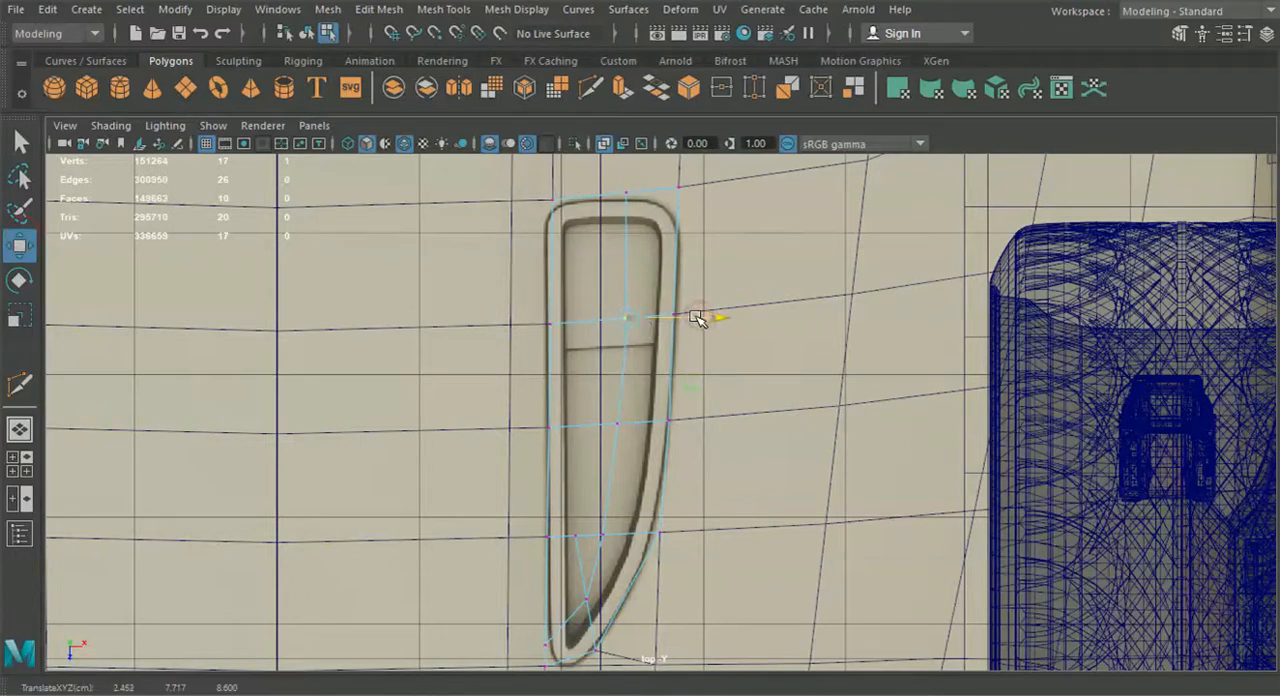
key(space)
drag(697, 318, 688, 326)
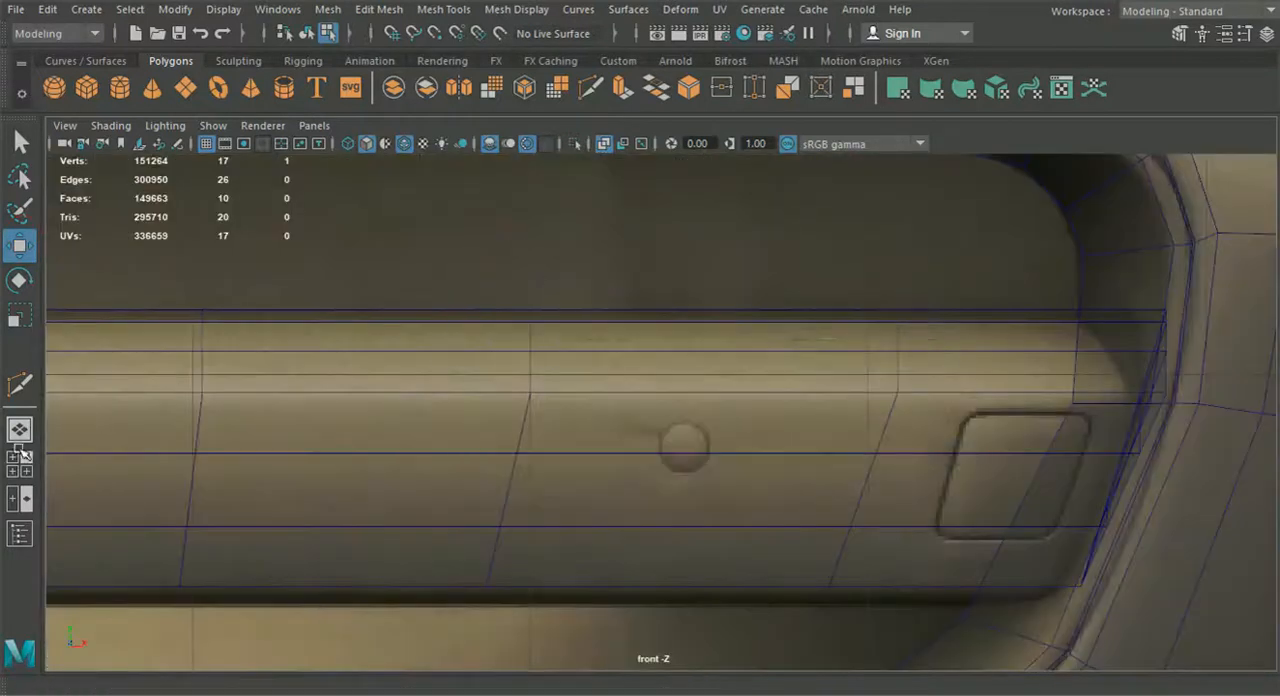
click(22, 455)
key(space)
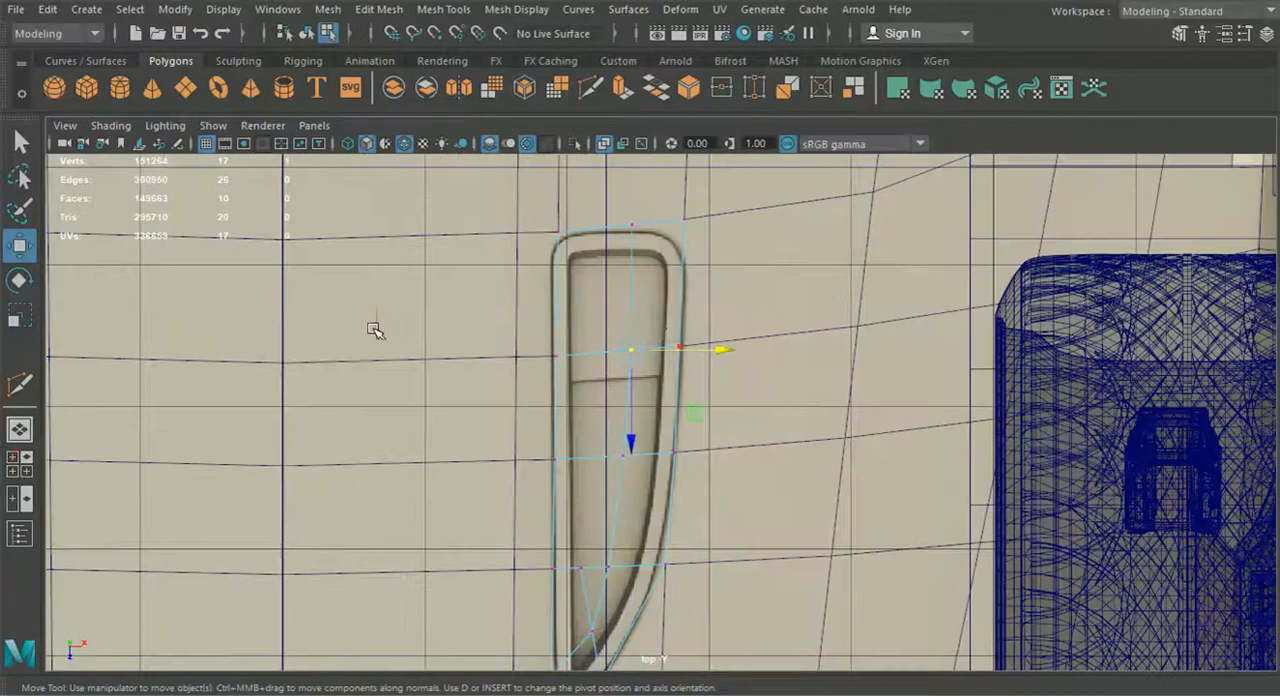
Cut a cross edge near the vent piece's top, from its straight side across the lengthwise edge to the opposite top corner
click(590, 88)
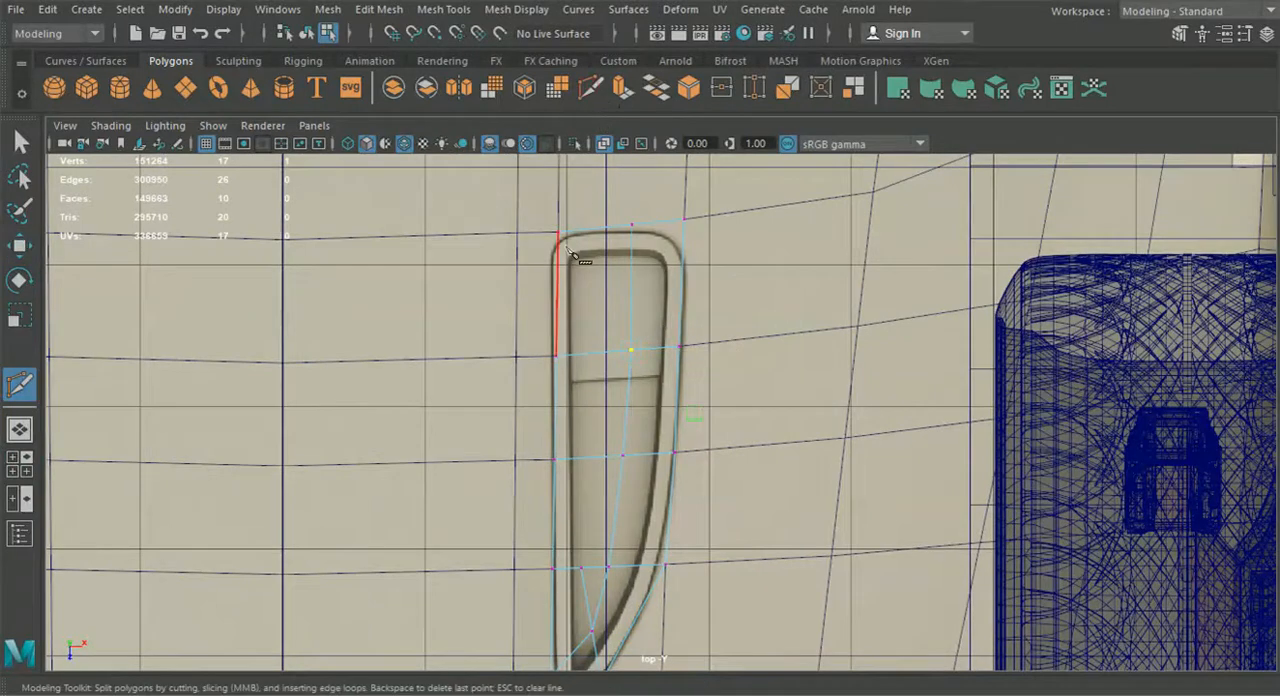
click(558, 256)
click(632, 251)
click(684, 220)
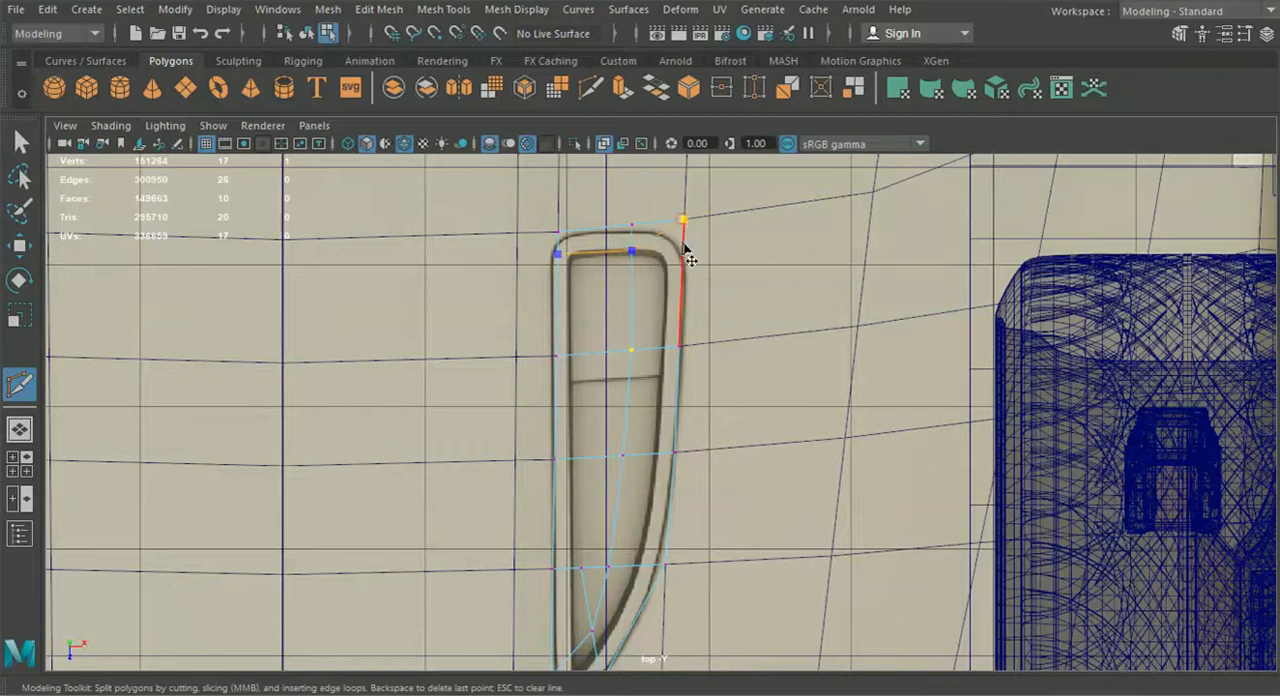
right_click(684, 270)
Delete the short diagonal edge near the vent's tip and the lengthwise stub above the new cross edge with its top vertex
click(19, 142)
alt+middle_drag(575, 263, 562, 228)
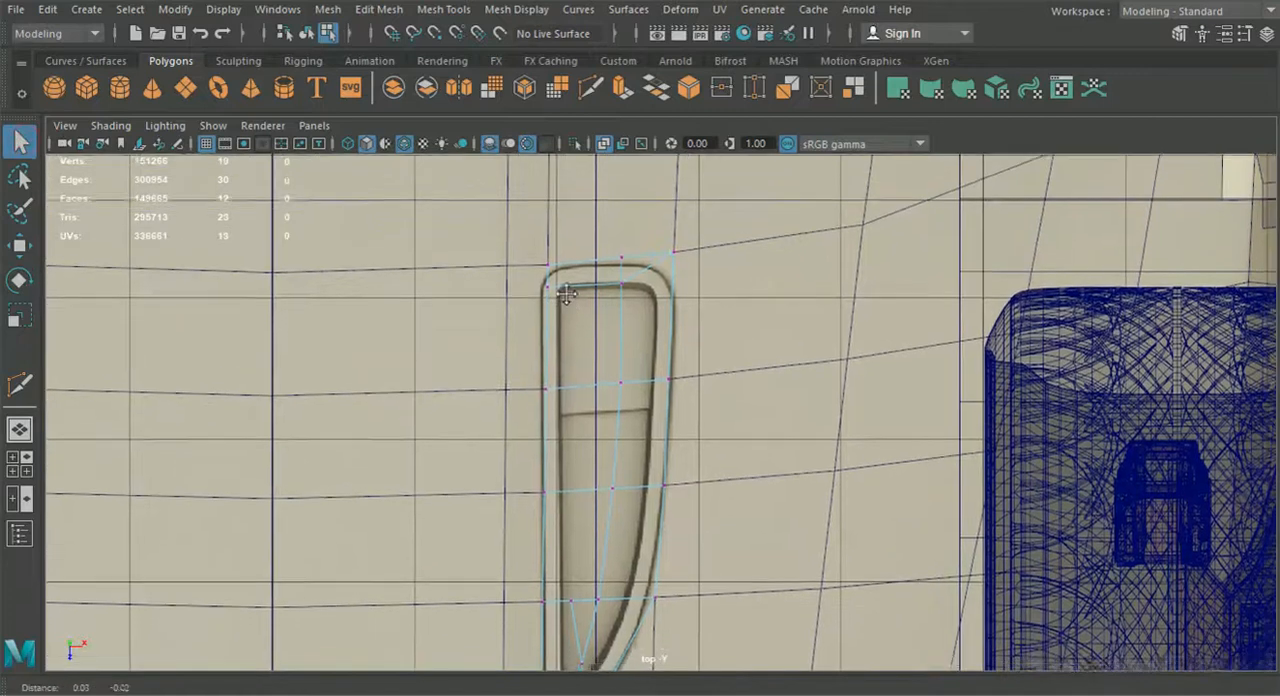
right_drag(574, 514, 565, 115)
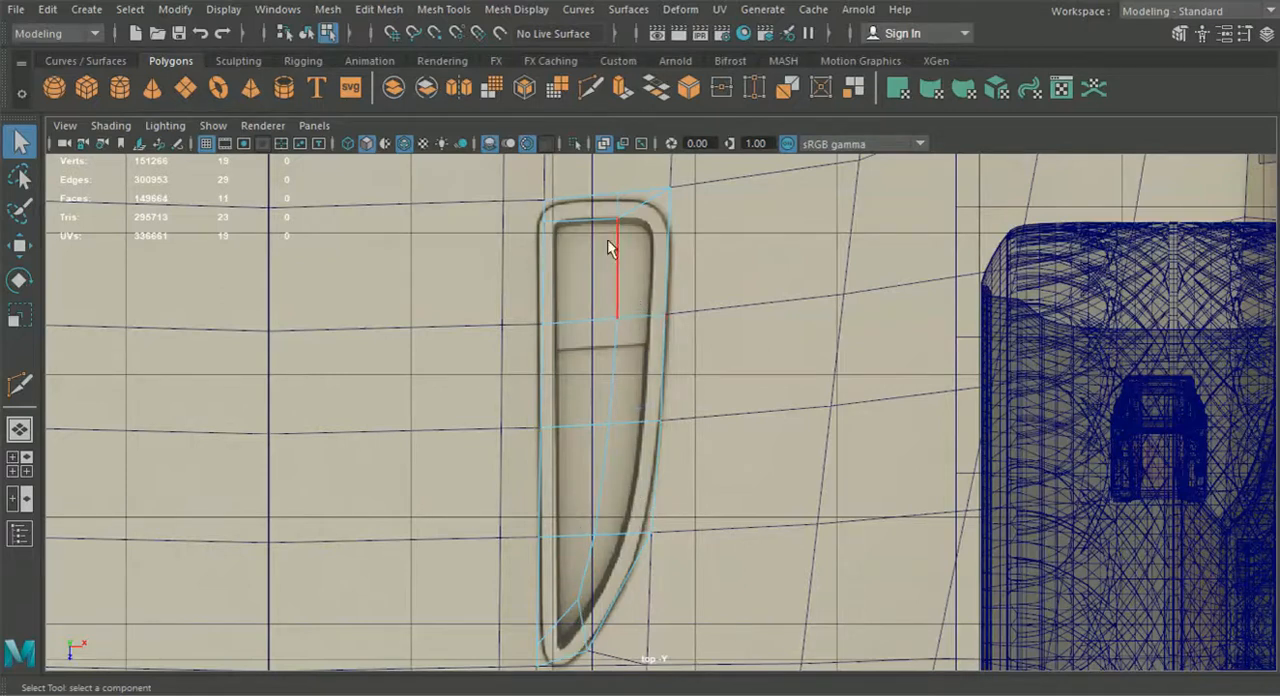
right_drag(613, 205, 536, 138)
In the perspective view, raise the inner vertex nearest the vent's tip slightly above the hood surface
click(19, 429)
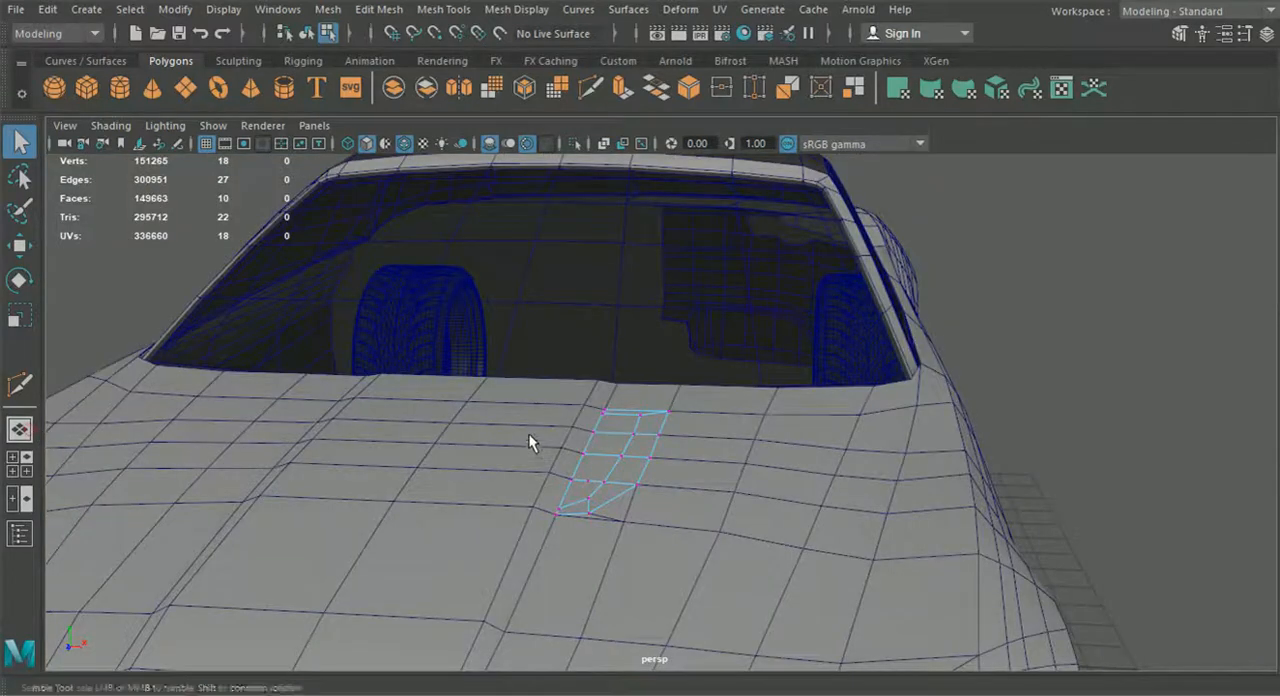
click(582, 460)
alt+drag(582, 460, 221, 267)
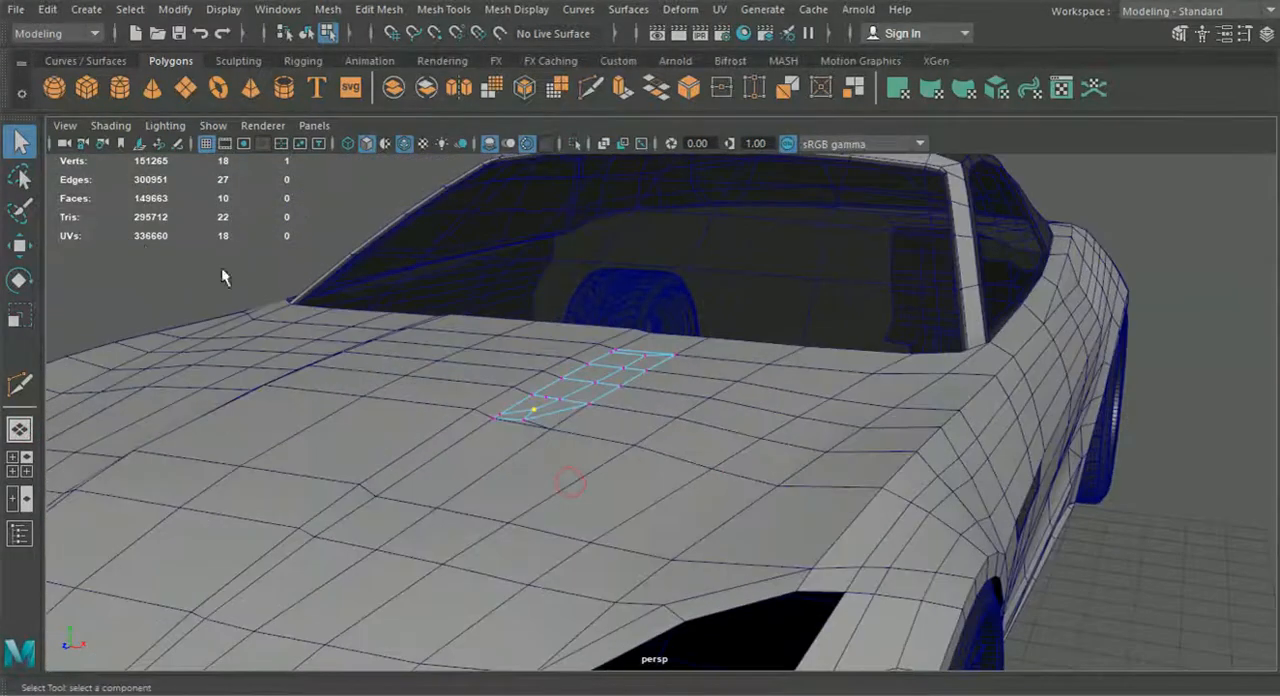
click(17, 250)
scroll(377, 360, up, 5)
alt+drag(377, 360, 480, 358)
scroll(480, 358, up, 3)
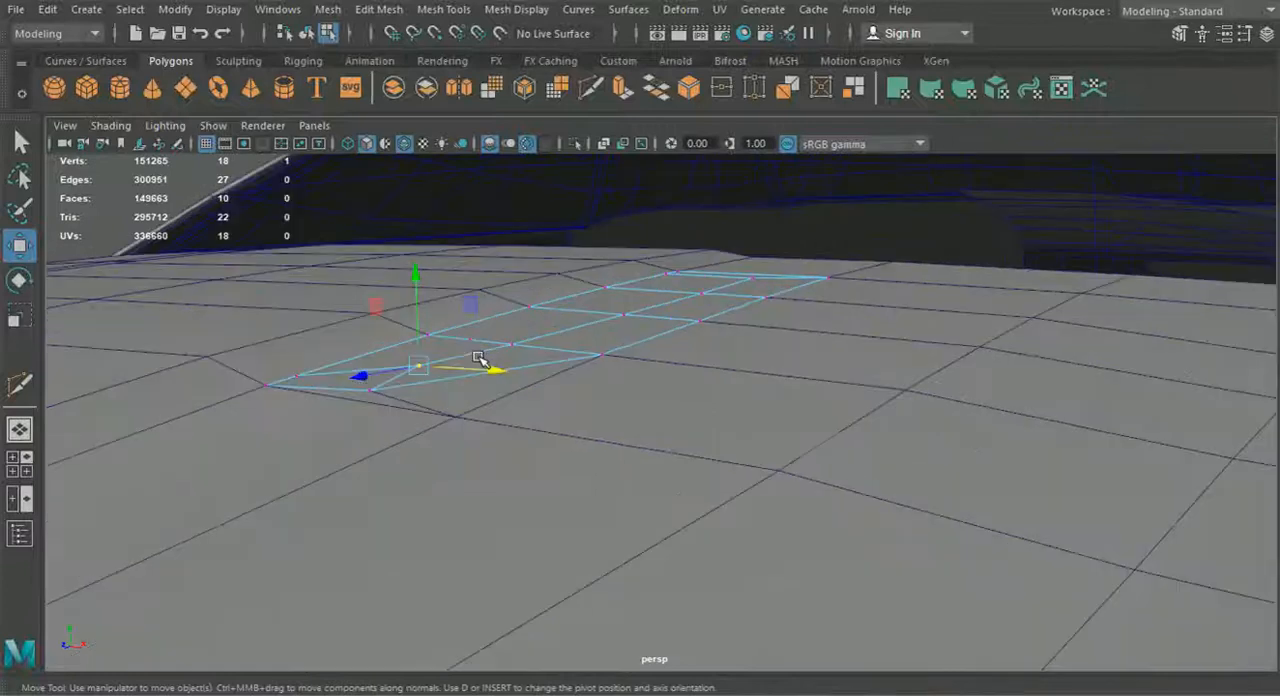
drag(419, 327, 421, 325)
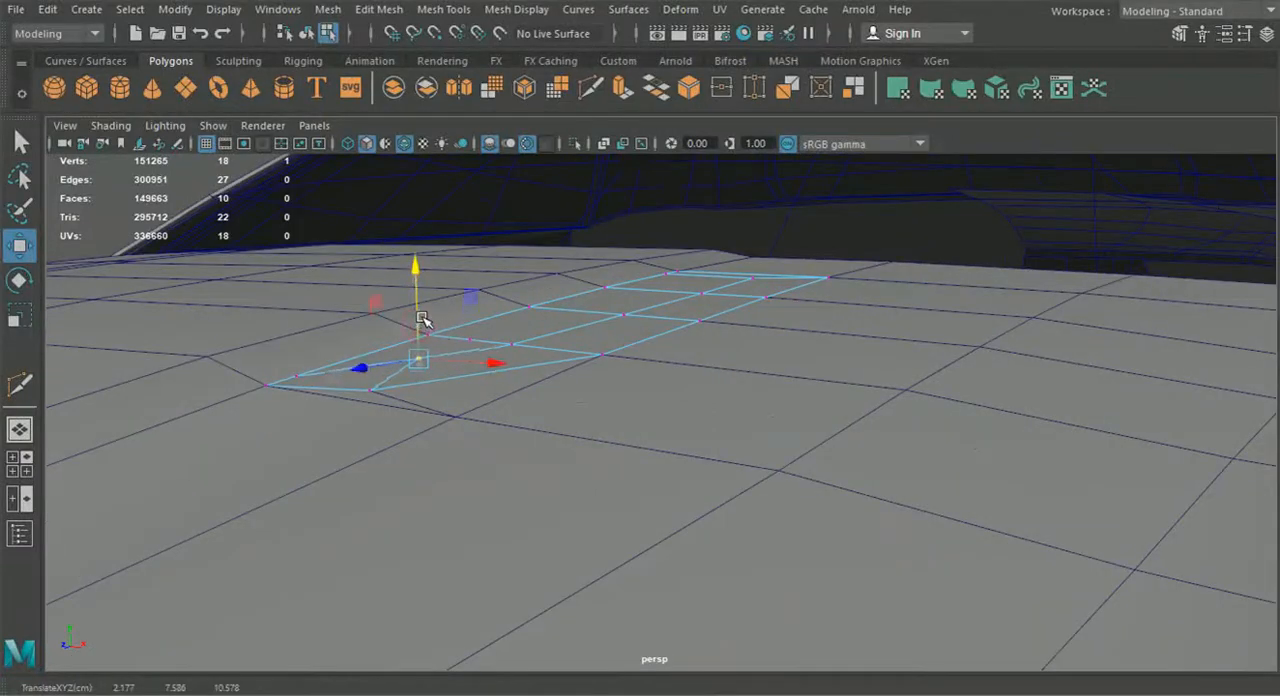
Raise the next vertices along the vent's lengthwise edge, working from the tip toward the windshield
click(511, 345)
drag(509, 324, 491, 349)
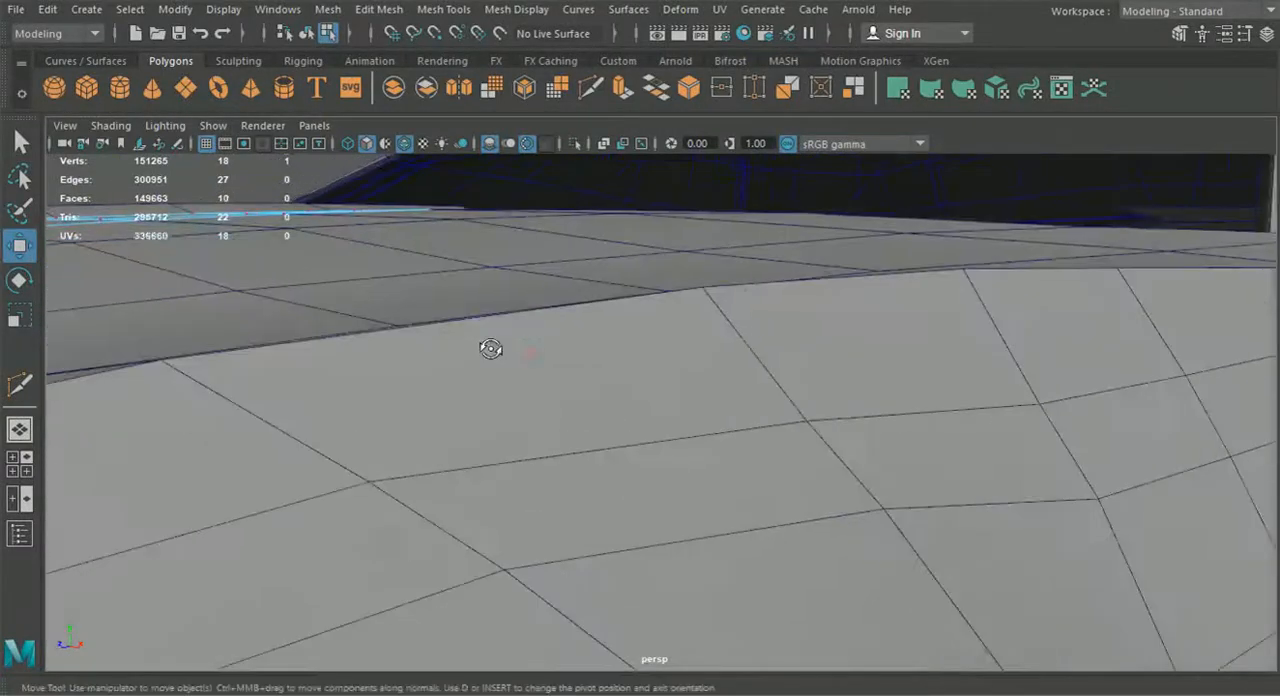
alt+right_drag(491, 349, 626, 374)
alt+middle_drag(560, 367, 625, 385)
mouse_move(625, 385)
alt+right_down()
mouse_move(611, 385)
mouse_move(640, 378)
alt+right_up()
click(645, 290)
drag(648, 257, 649, 249)
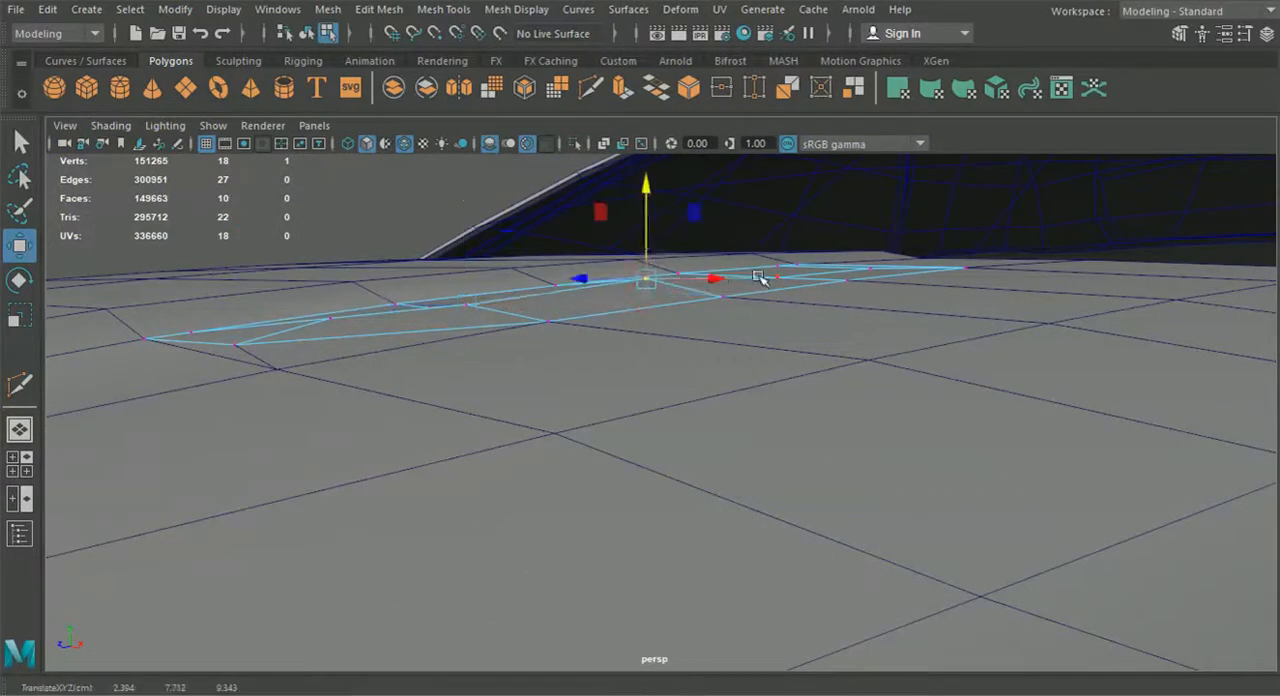
Raise the remaining vertices of the vent's lengthwise edge toward the windshield end and even out their heights
key(F8)
click(775, 240)
key(ctrl+z)
click(777, 274)
drag(778, 245, 614, 356)
click(646, 309)
alt+drag(652, 303, 506, 299)
click(513, 345)
click(373, 344)
drag(371, 314, 371, 305)
alt+middle_drag(371, 334, 474, 346)
Delete the leftover vertex on the cross edge near the vent's tip
click(390, 372)
drag(383, 357, 546, 453)
right_drag(674, 352, 647, 191)
click(669, 398)
right_drag(755, 450, 664, 142)
key(Delete)
Extrude the four inner faces on the vent's straight side and lower them to form a recess in the hood
right_drag(732, 440, 688, 191)
click(651, 346)
alt+drag(664, 426, 705, 505)
shift+click(709, 441)
shift+click(762, 534)
shift+click(808, 615)
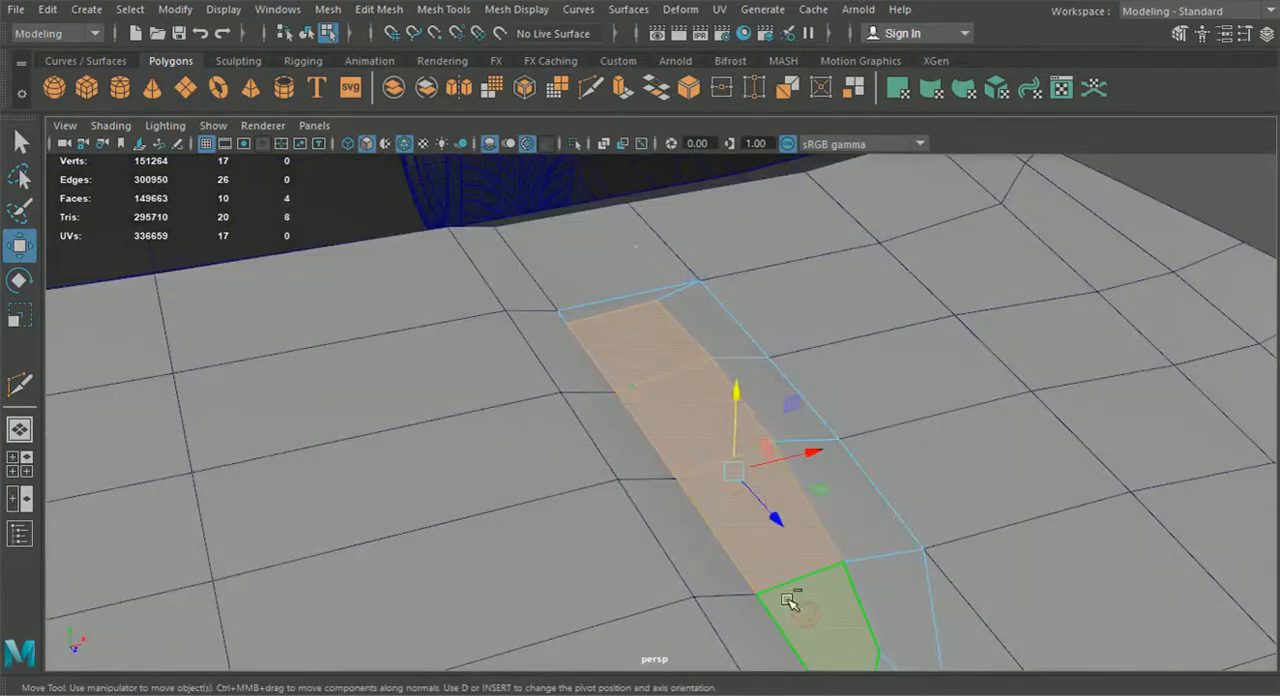
key(ctrl+e)
alt+drag(790, 460, 812, 443)
click(801, 432)
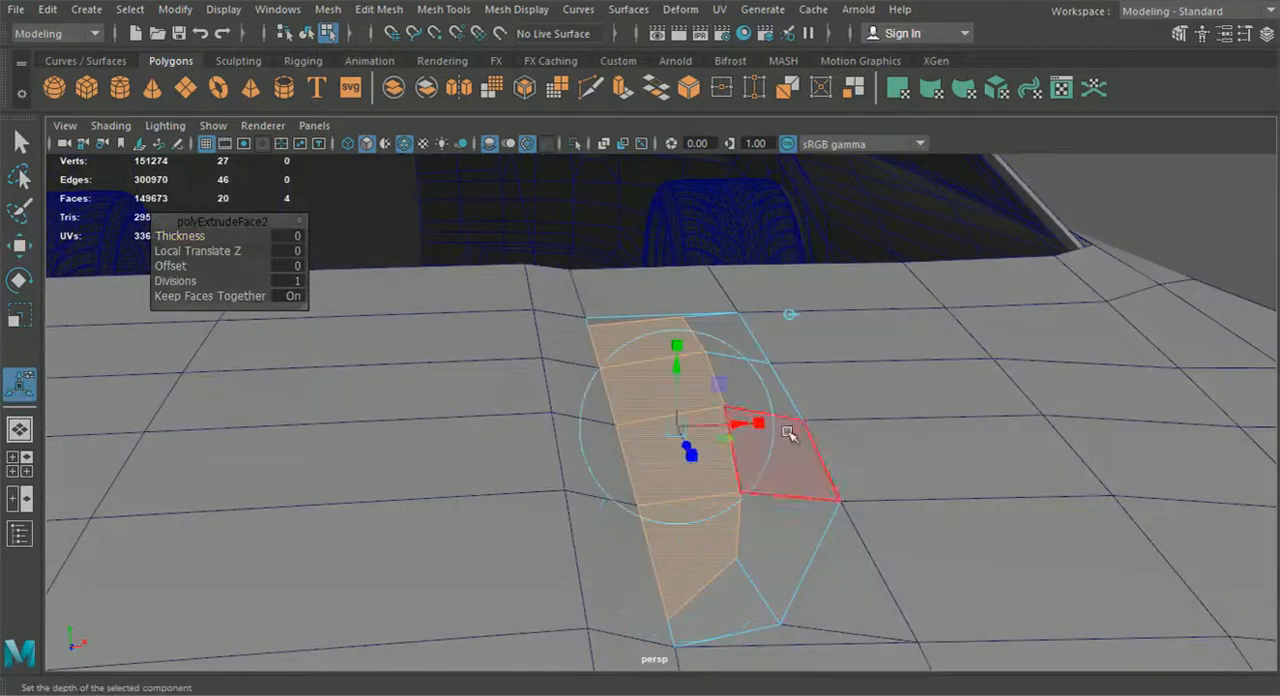
drag(677, 375, 679, 393)
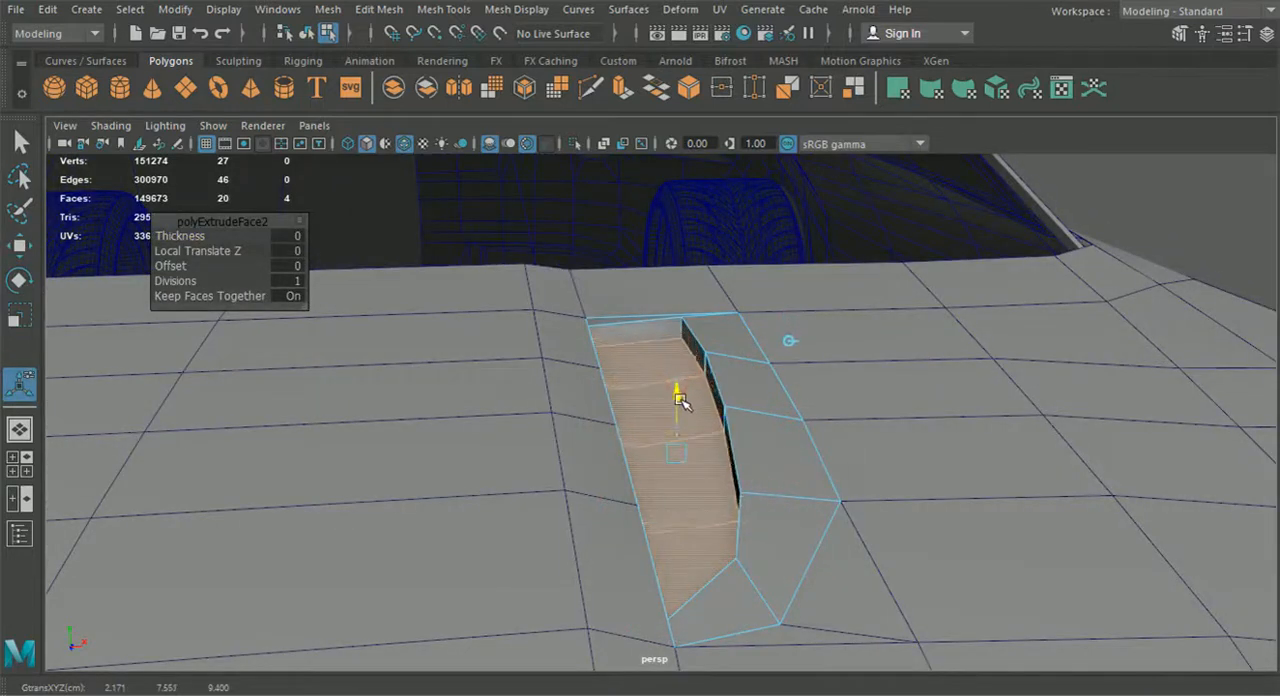
Adjust the depth and position of the recessed vent faces with the extrude manipulator
click(756, 404)
drag(620, 402, 612, 438)
drag(588, 352, 588, 350)
key(f)
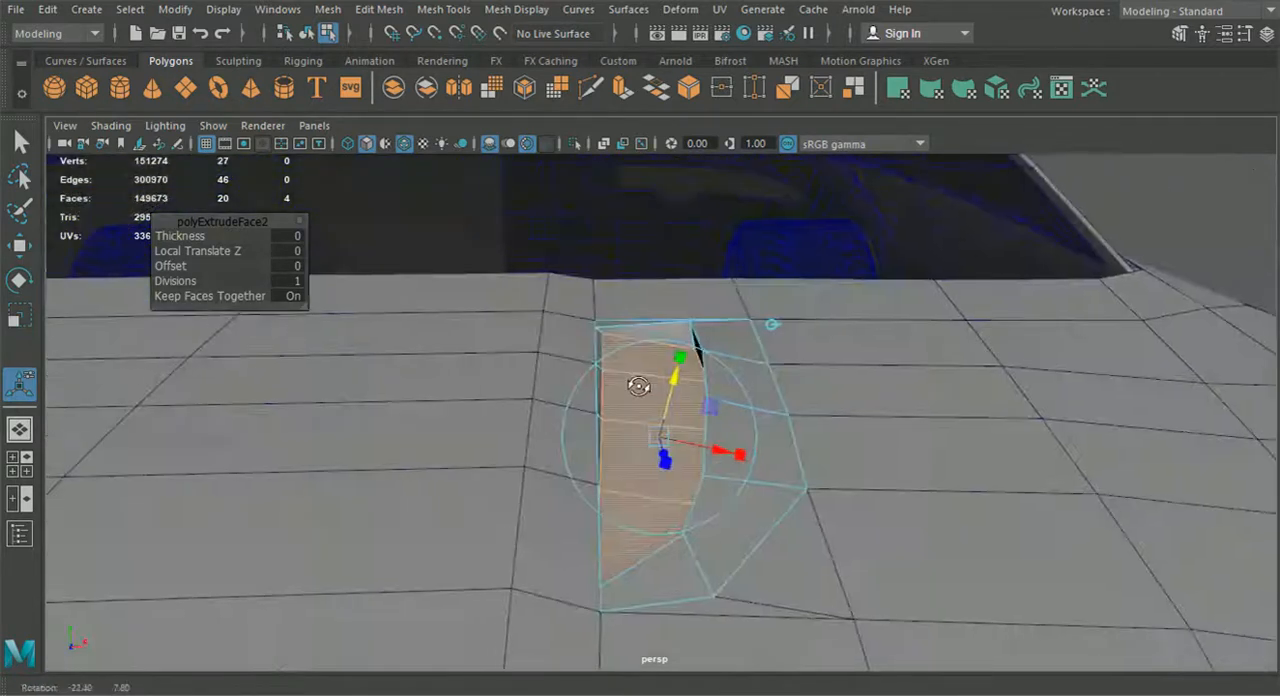
Move the recess floor's corner vertex at the windshield end onto the rim vertex above it and merge the two
right_drag(600, 140, 526, 142)
alt+drag(612, 340, 548, 362)
alt+drag(612, 480, 712, 467)
scroll(626, 471, up, 3)
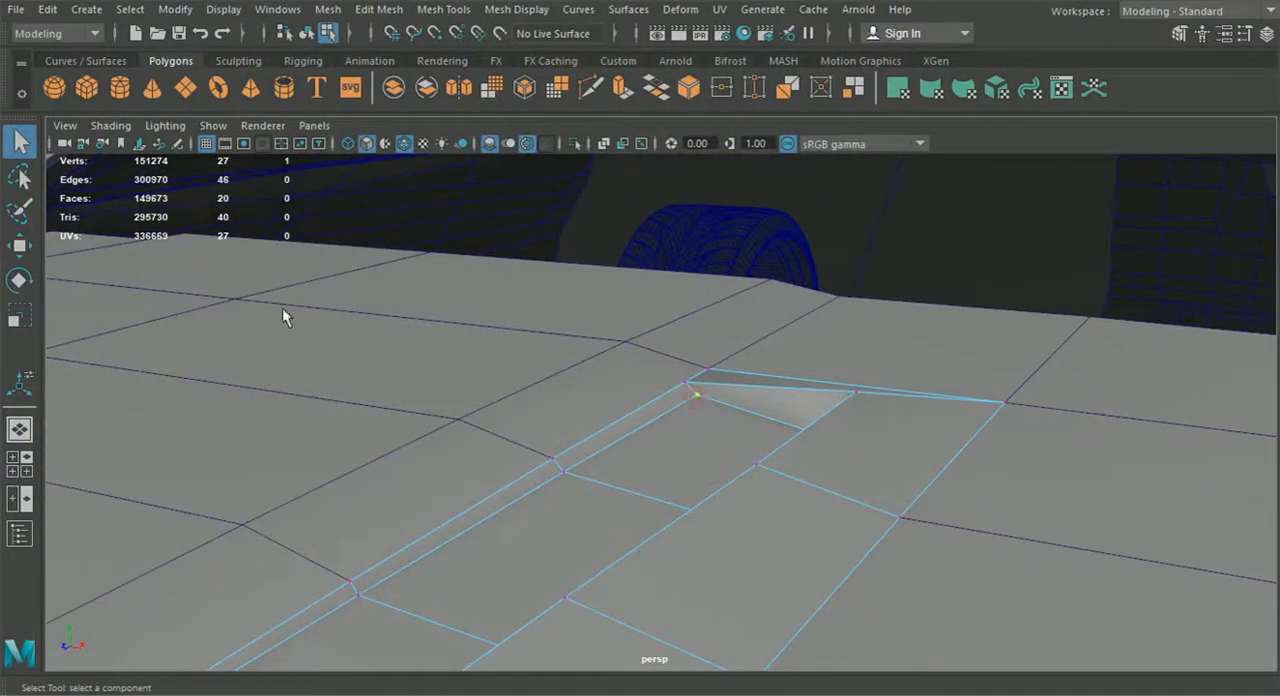
click(21, 246)
alt+drag(600, 440, 580, 465)
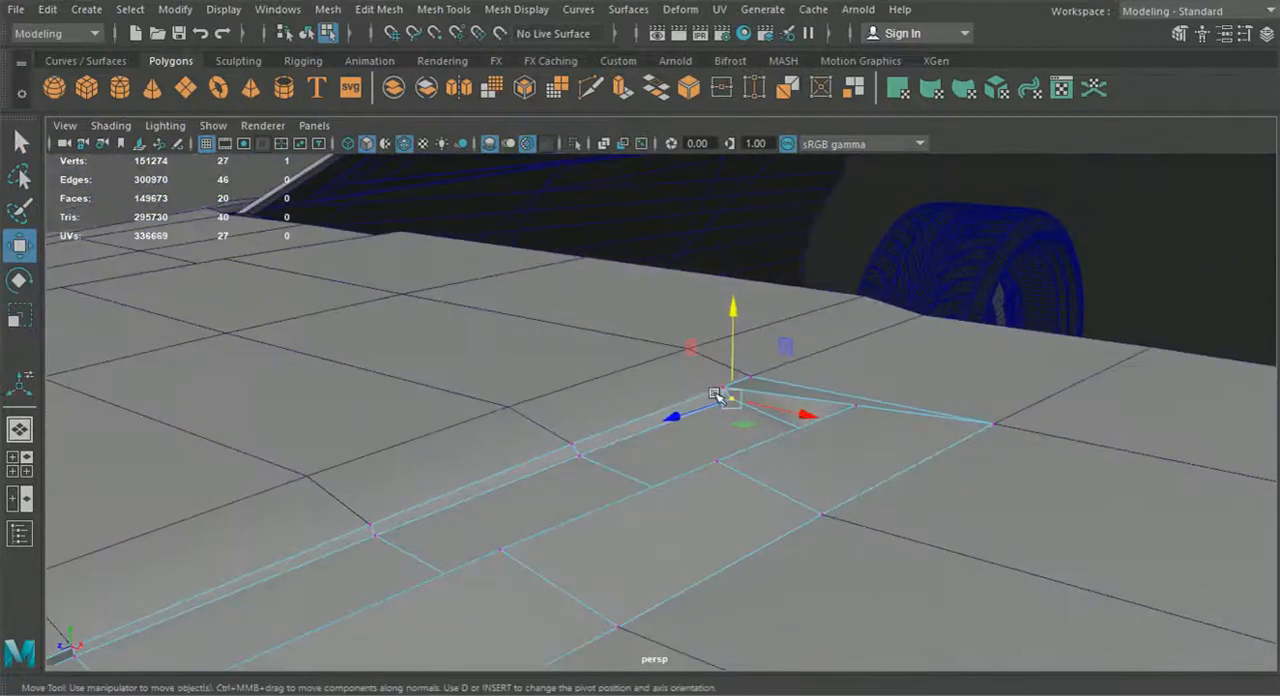
drag(735, 408, 734, 380)
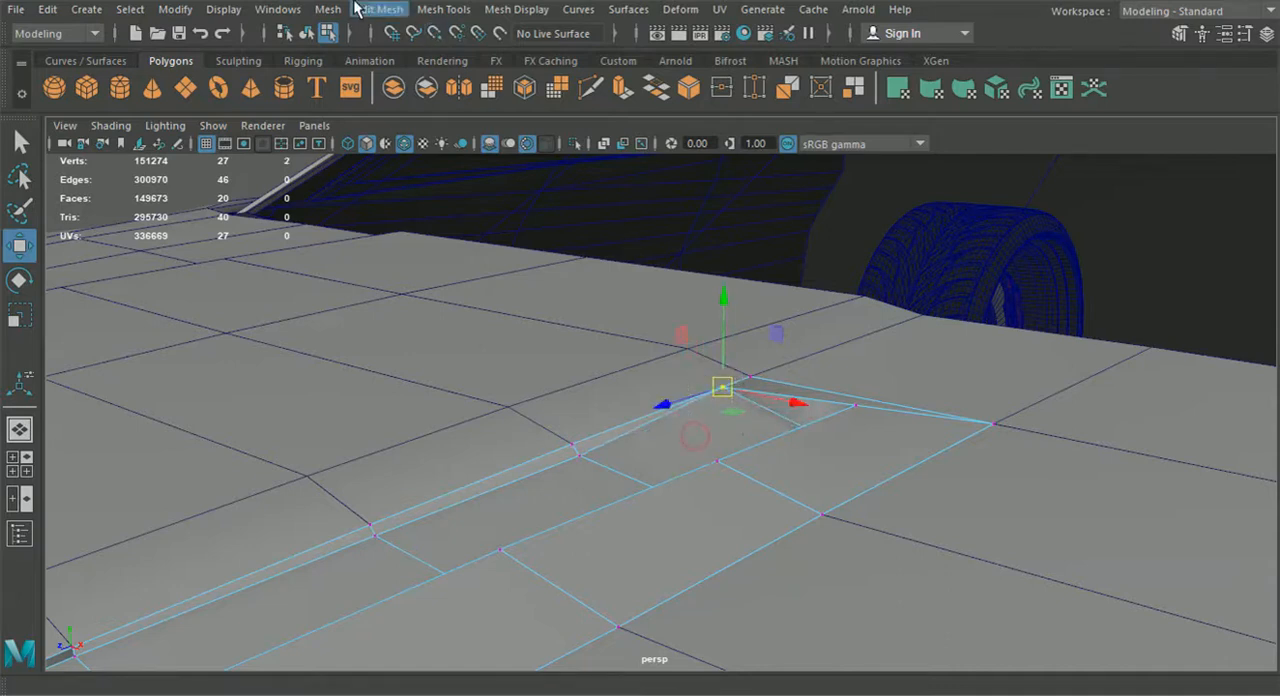
click(378, 9)
click(420, 187)
Merge the recess floor vertex at the tip end of the straight side with its rim vertex
alt+drag(737, 525, 560, 466)
key(w)
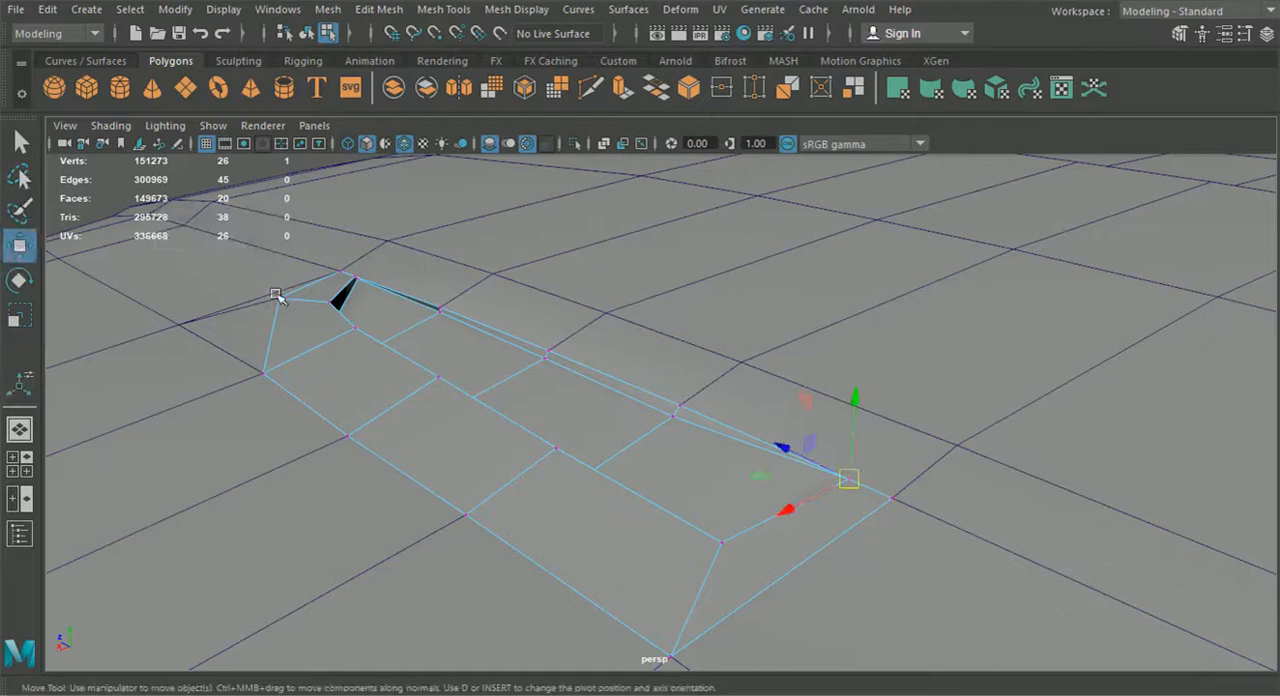
drag(362, 282, 346, 273)
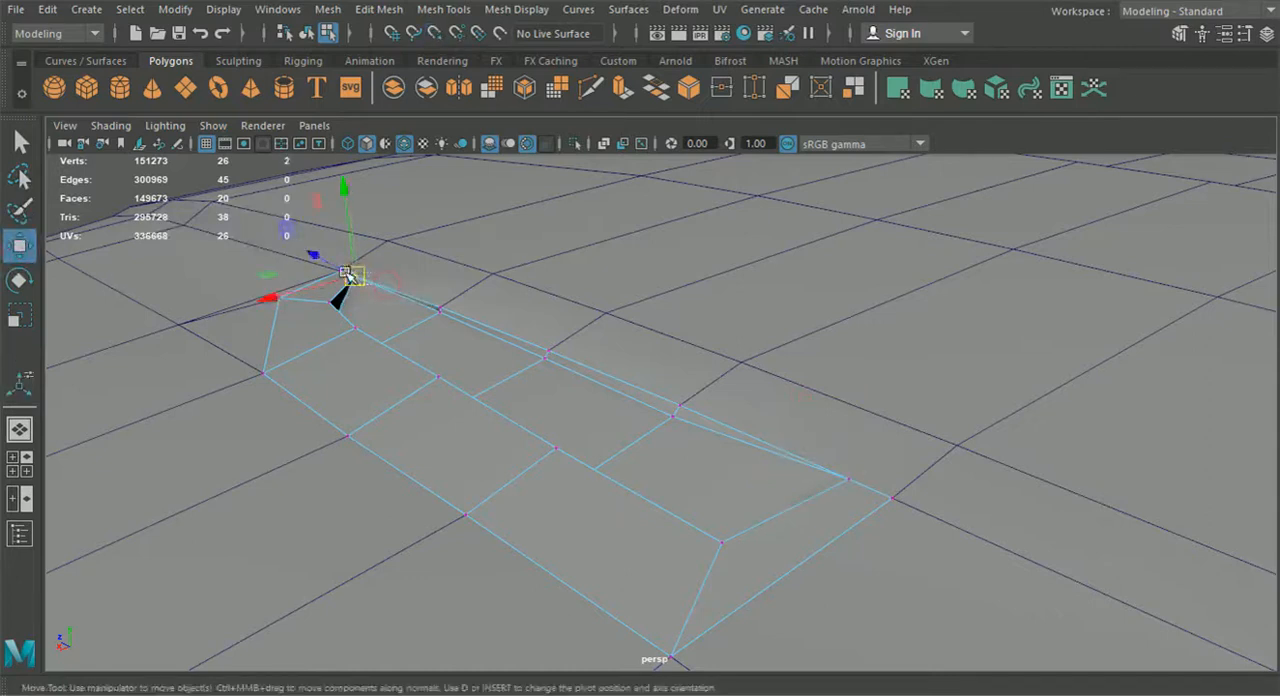
key(g)
Merge the remaining floor vertices along the vent's straight side with the rim vertices above them, closing that wall
key(w)
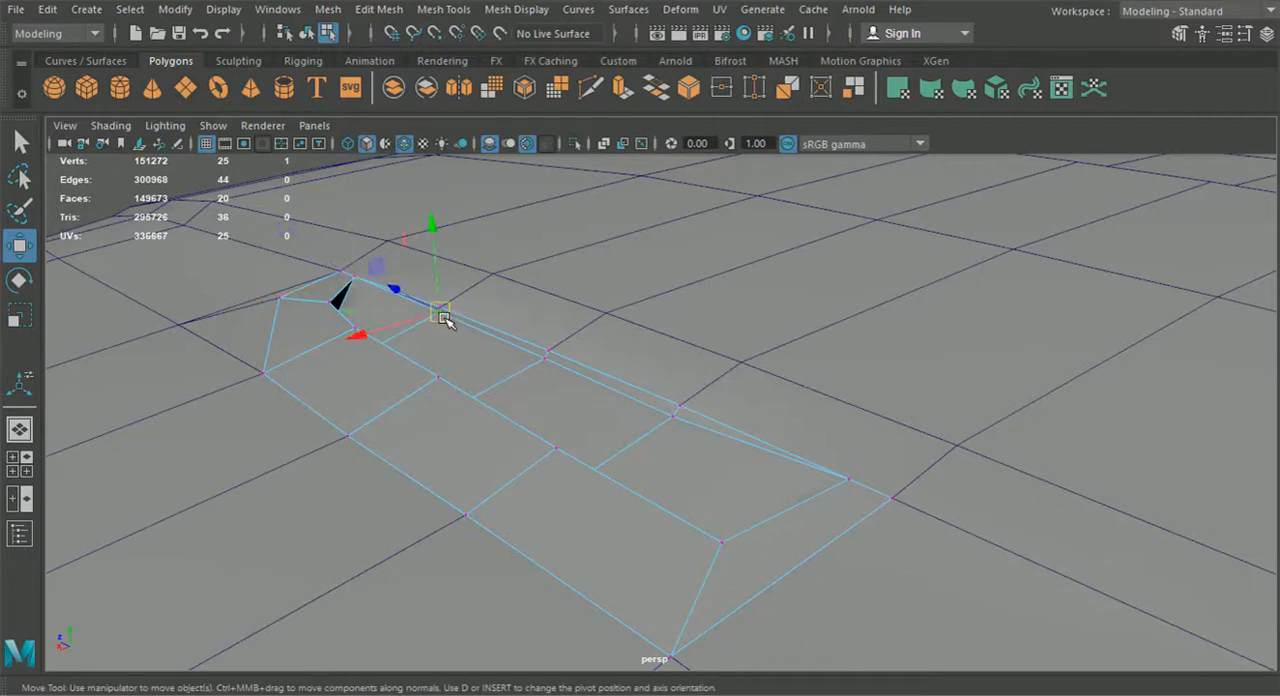
drag(442, 316, 429, 296)
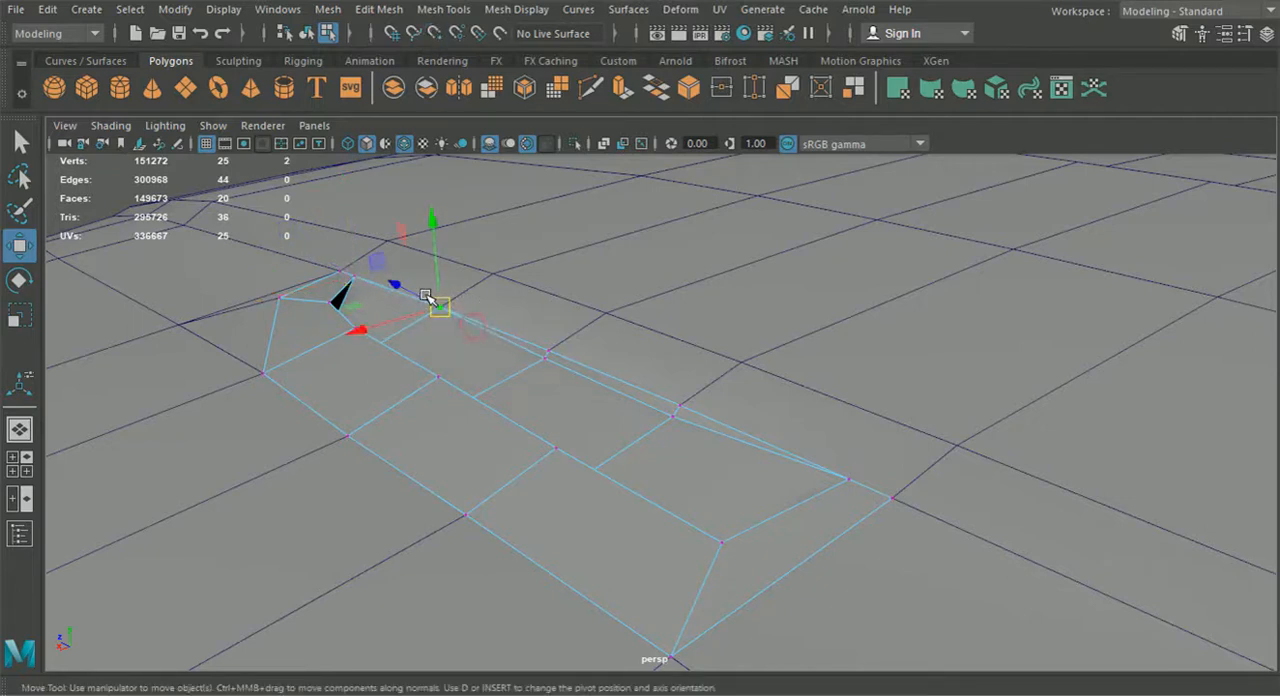
key(g)
click(543, 362)
key(w)
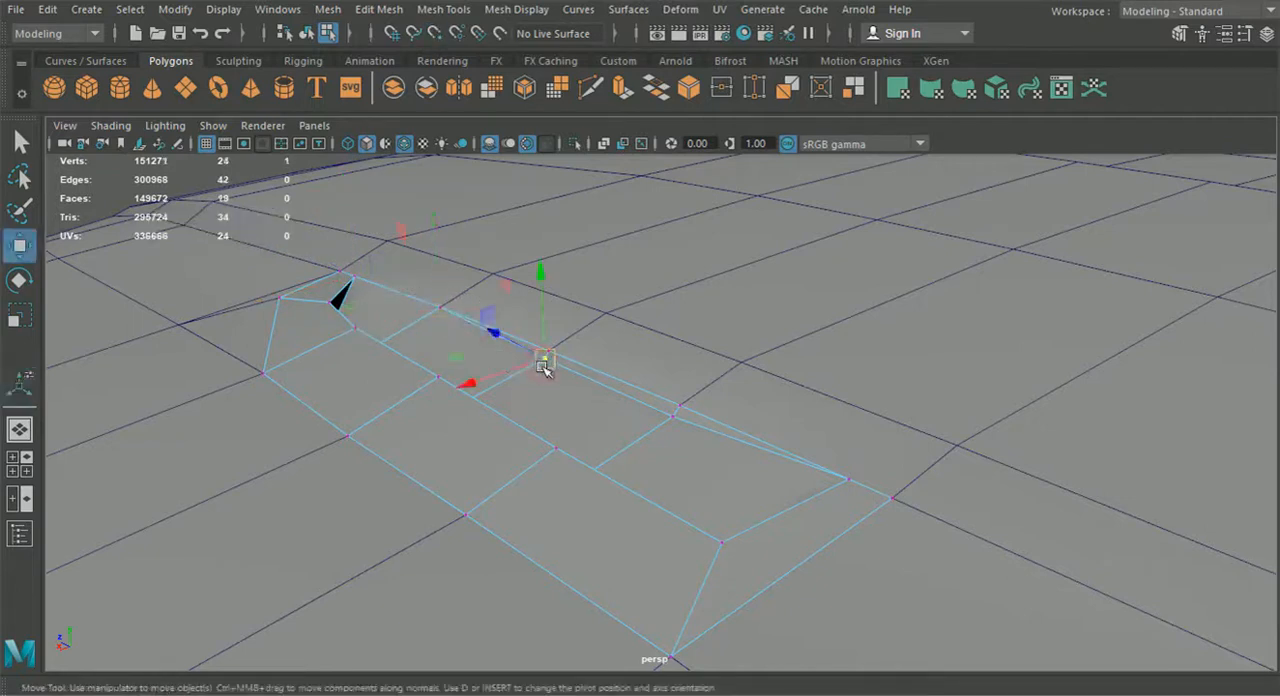
key(g)
key(w)
mouse_move(548, 365)
mouse_down()
mouse_move(520, 330)
mouse_move(672, 416)
mouse_move(672, 400)
mouse_move(690, 412)
mouse_move(591, 403)
mouse_move(535, 355)
mouse_up()
key(y)
key(w)
key(g)
scroll(668, 401, down, 1)
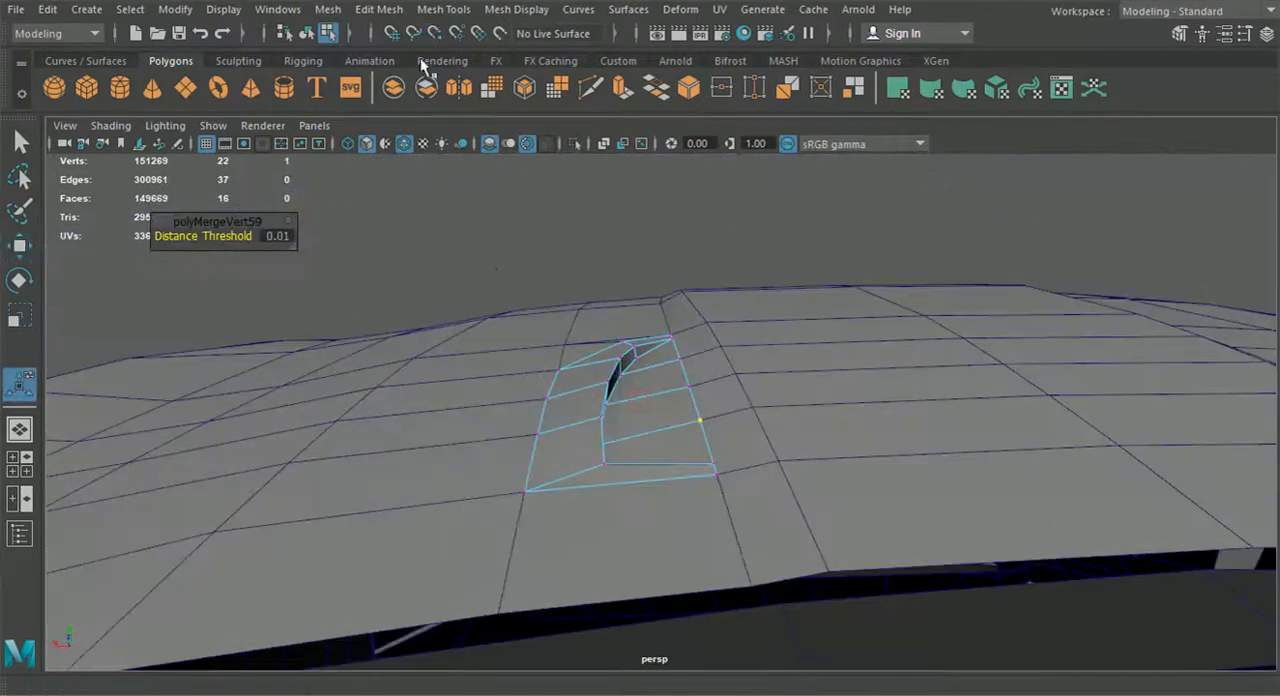
Extrude the three upper faces of the recess's curved wall together and scale them inward to form an inset border
click(307, 34)
alt+drag(443, 206, 677, 389)
right_drag(670, 145, 641, 209)
alt+drag(744, 326, 623, 409)
click(623, 409)
shift+click(846, 396)
alt+drag(909, 426, 681, 395)
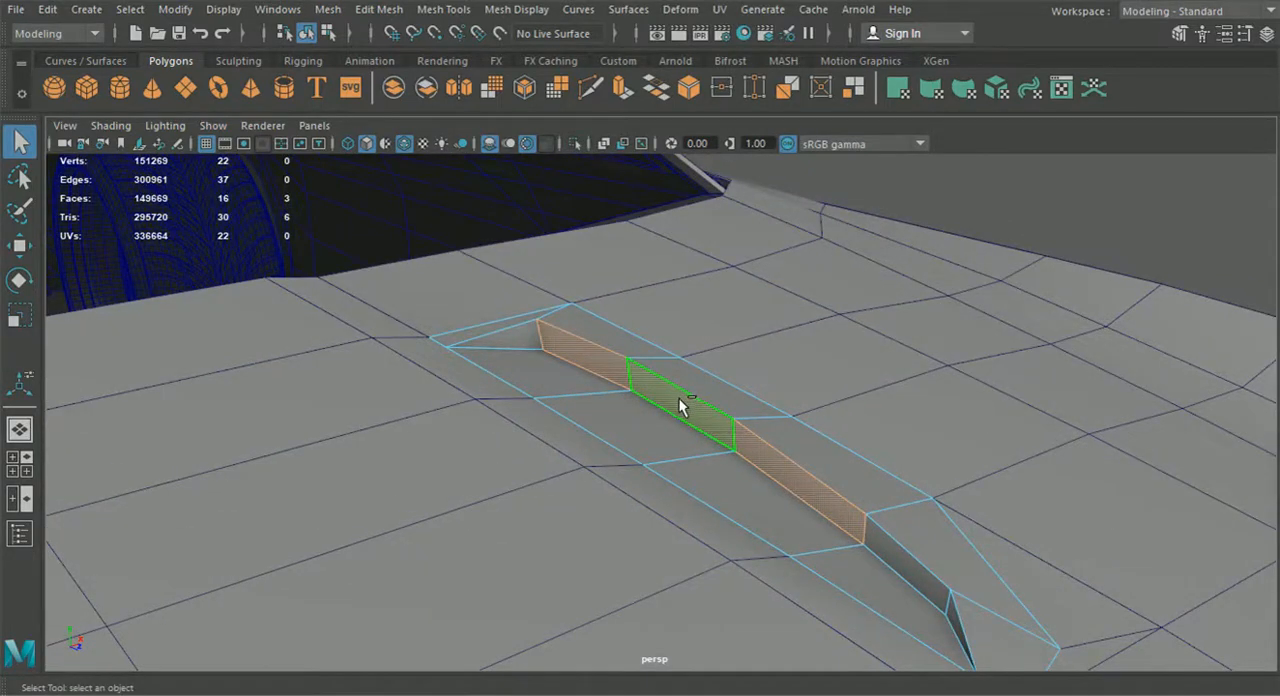
alt+drag(679, 398, 729, 422)
key(ctrl+e)
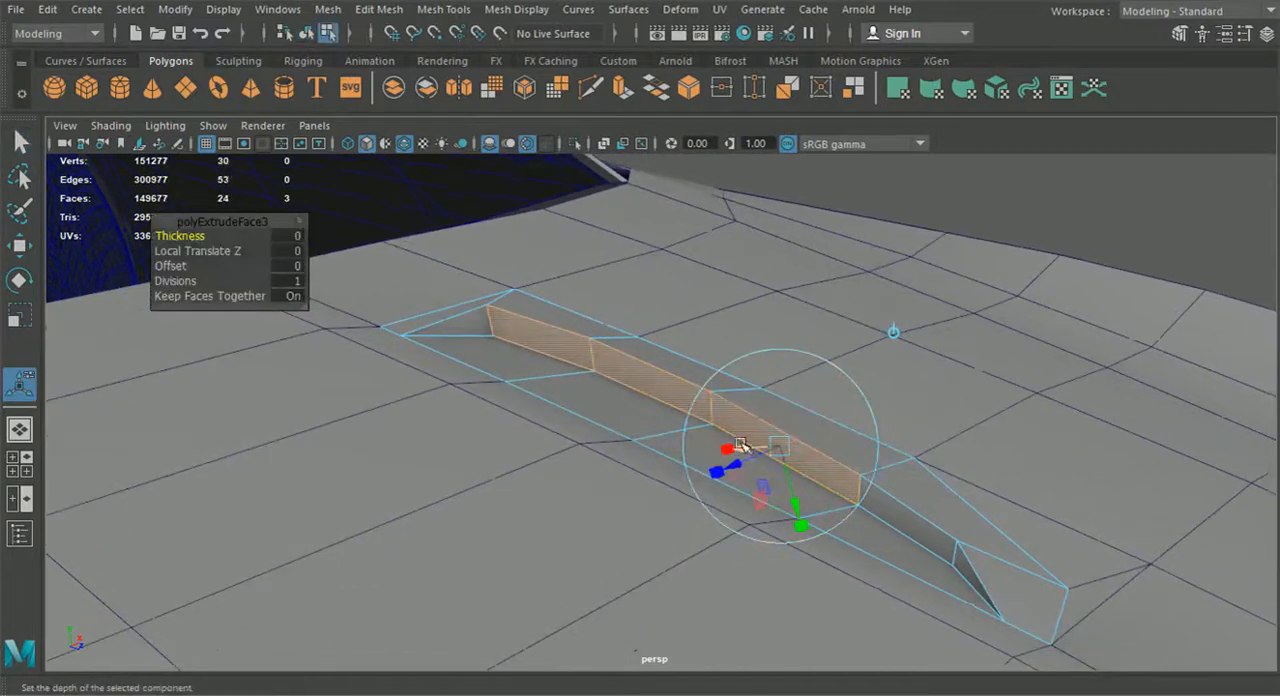
click(787, 451)
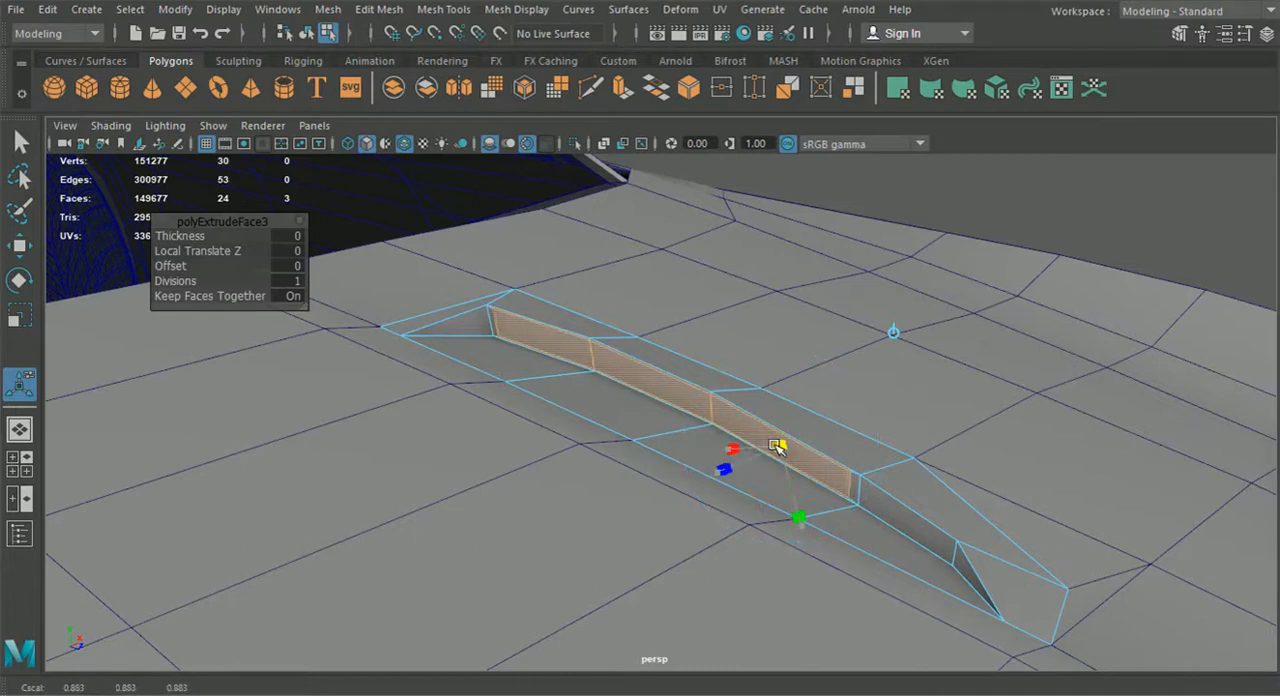
alt+drag(775, 445, 750, 447)
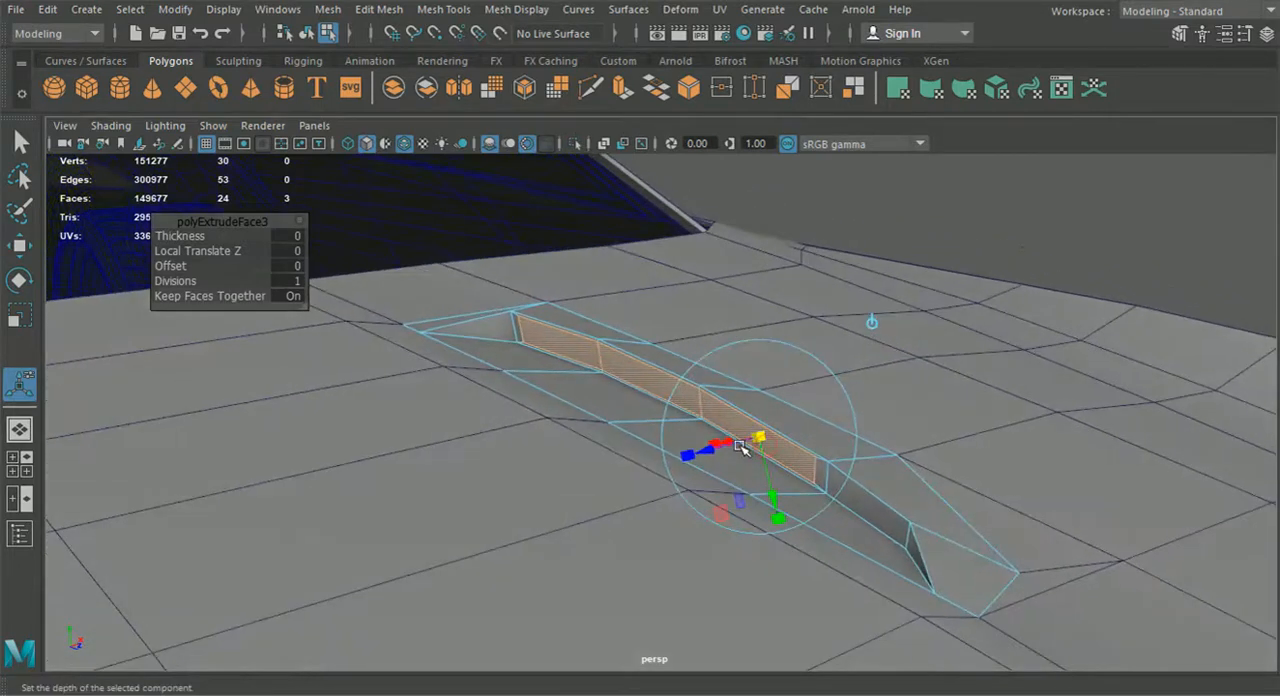
Extrude the inset wall faces again and push them inward with a Local Translate Z of -0.095
key(ctrl+e)
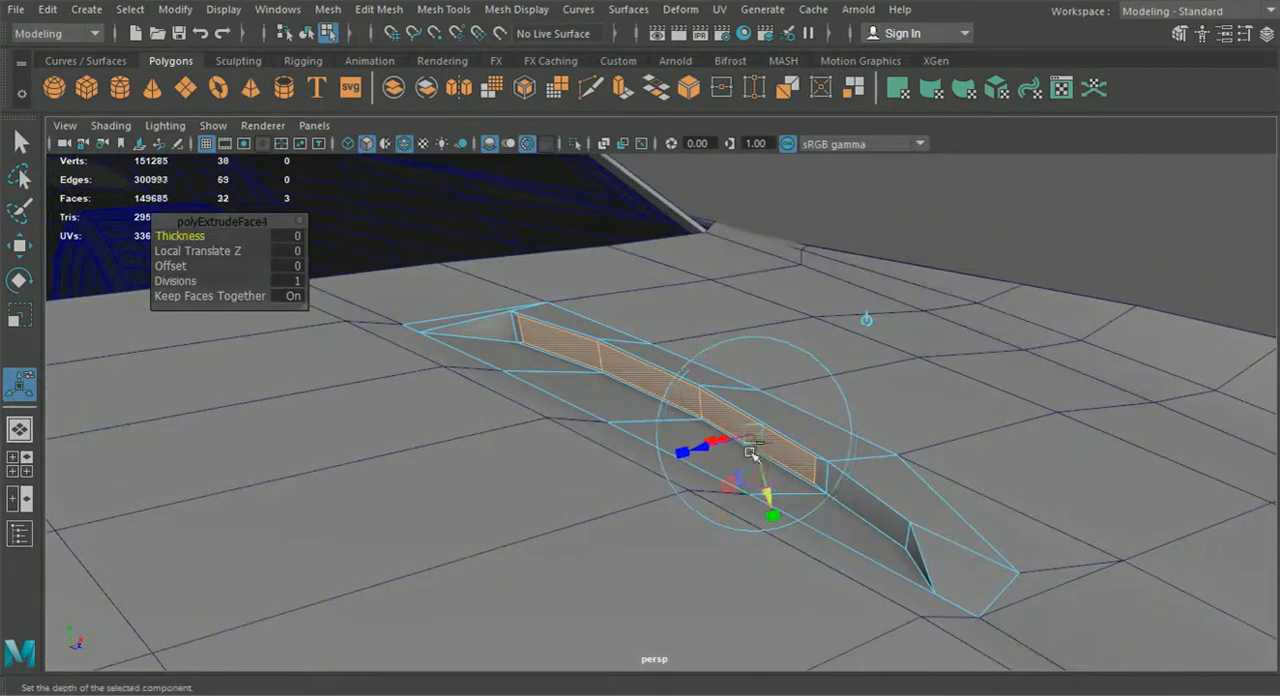
drag(715, 452, 763, 410)
key(w)
drag(651, 310, 621, 363)
key(t)
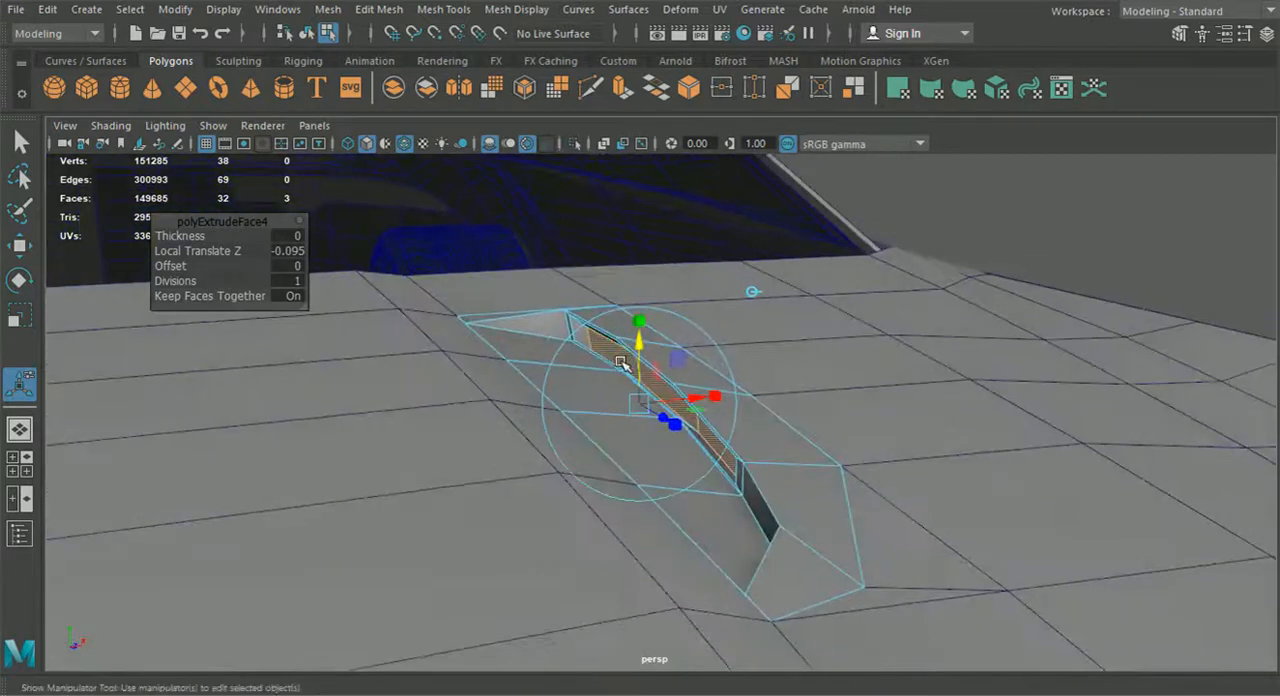
Delete the three pushed-in faces to open the vent, then return to the perspective view and deselect the piece
key(Delete)
key(space)
drag(686, 394, 185, 406)
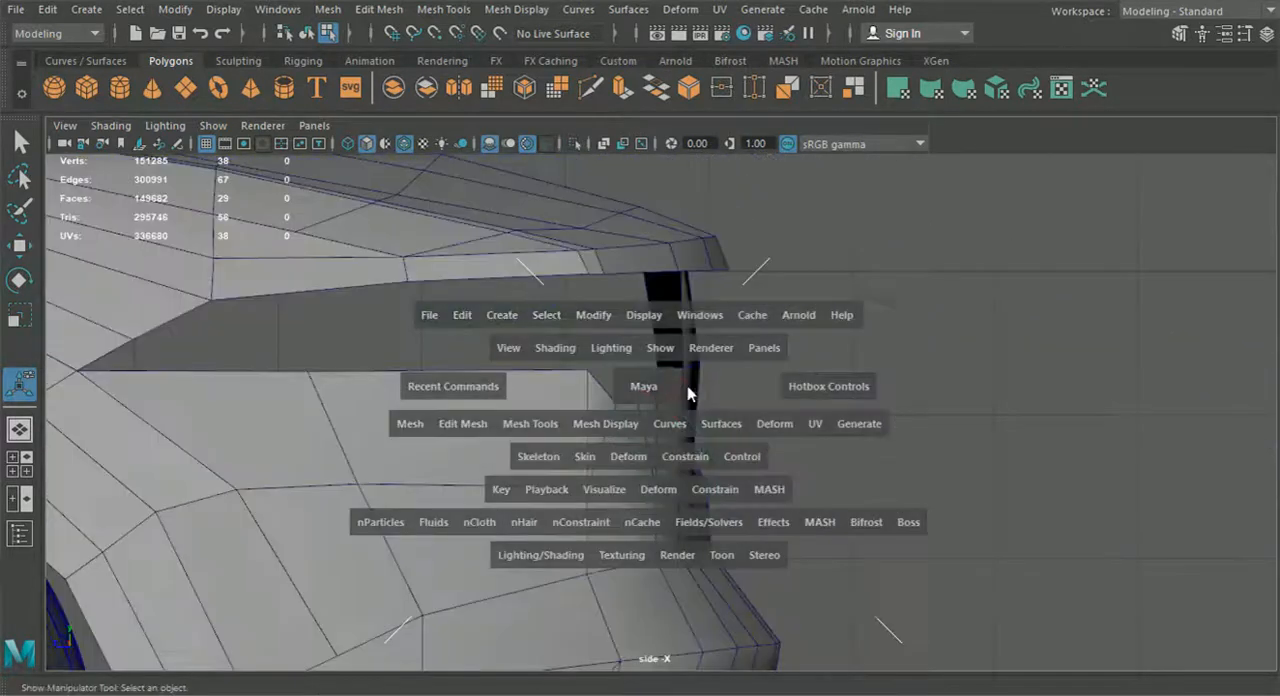
click(22, 432)
alt+drag(581, 419, 690, 413)
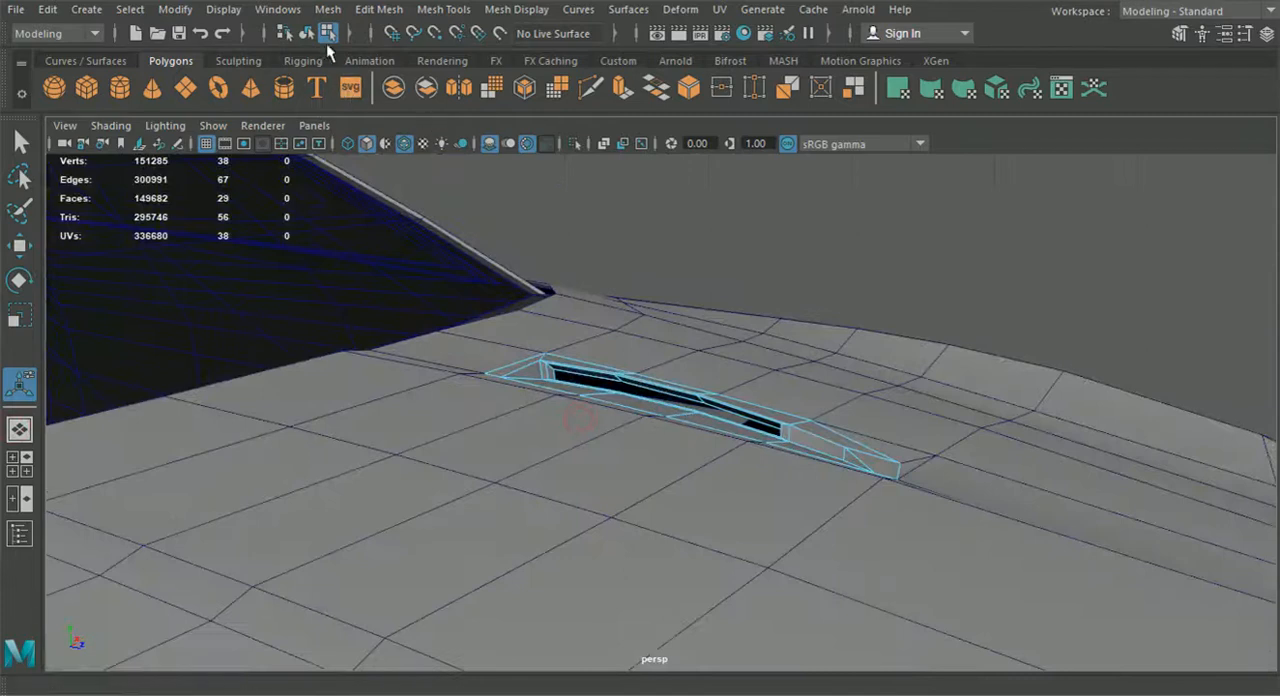
click(903, 303)
alt+drag(903, 303, 680, 396)
scroll(723, 417, down, 5)
scroll(696, 406, up, 5)
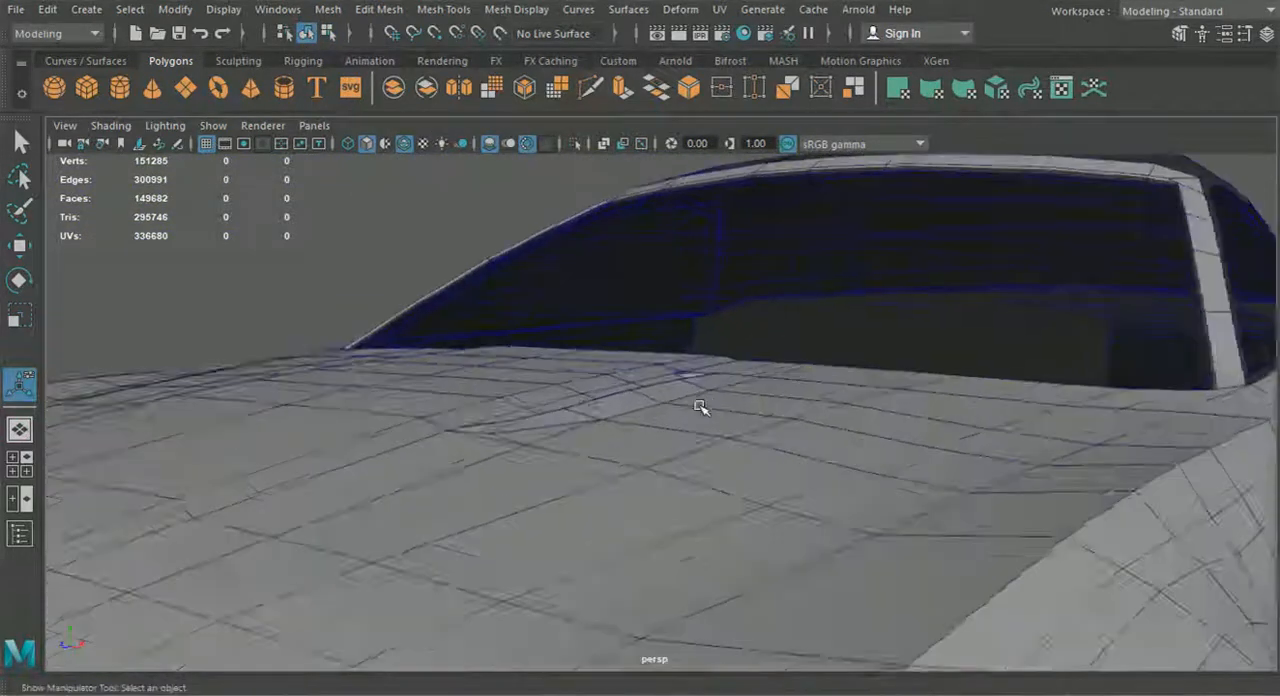
Select the vent piece again and raise the rim vertex at the tip end of its curved wall
alt+drag(565, 421, 612, 426)
click(594, 409)
right_drag(604, 400, 517, 143)
alt+drag(510, 368, 702, 465)
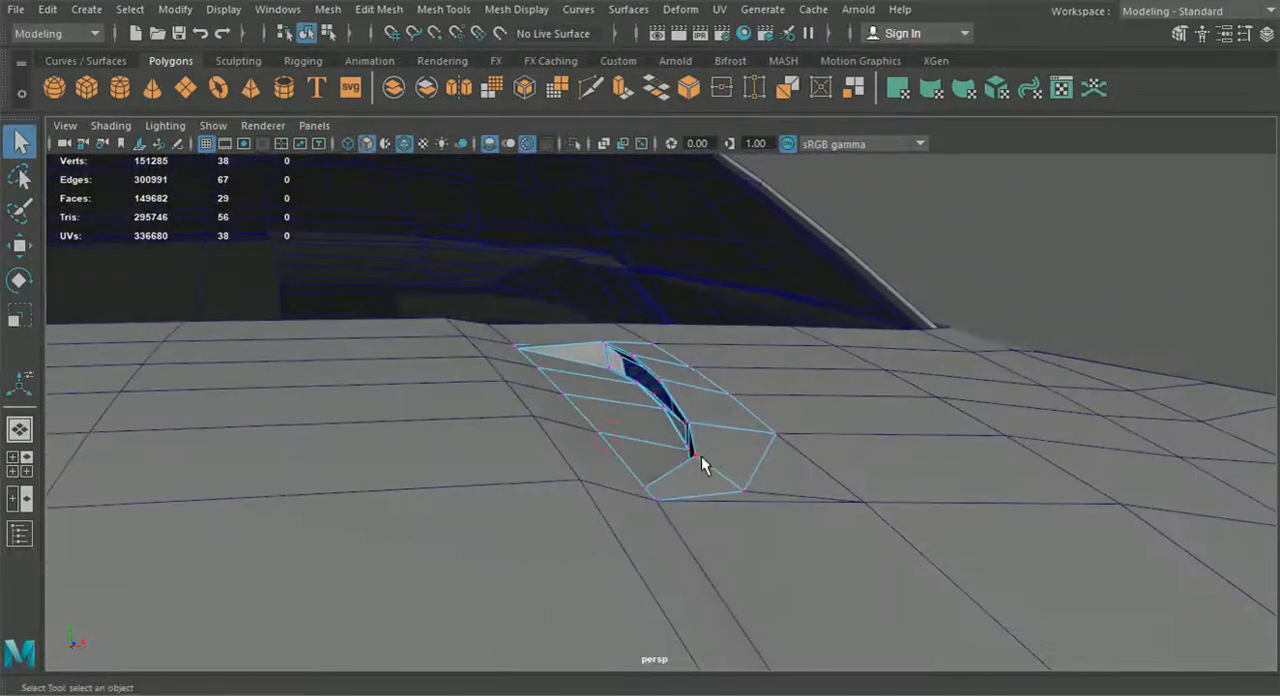
click(20, 246)
scroll(690, 362, up, 2)
drag(726, 401, 511, 388)
drag(164, 309, 163, 306)
Raise the rim vertices at the windshield end of the vent opening
alt+drag(297, 306, 616, 360)
click(965, 345)
drag(976, 298, 975, 284)
alt+drag(740, 393, 997, 400)
click(434, 340)
drag(436, 300, 436, 284)
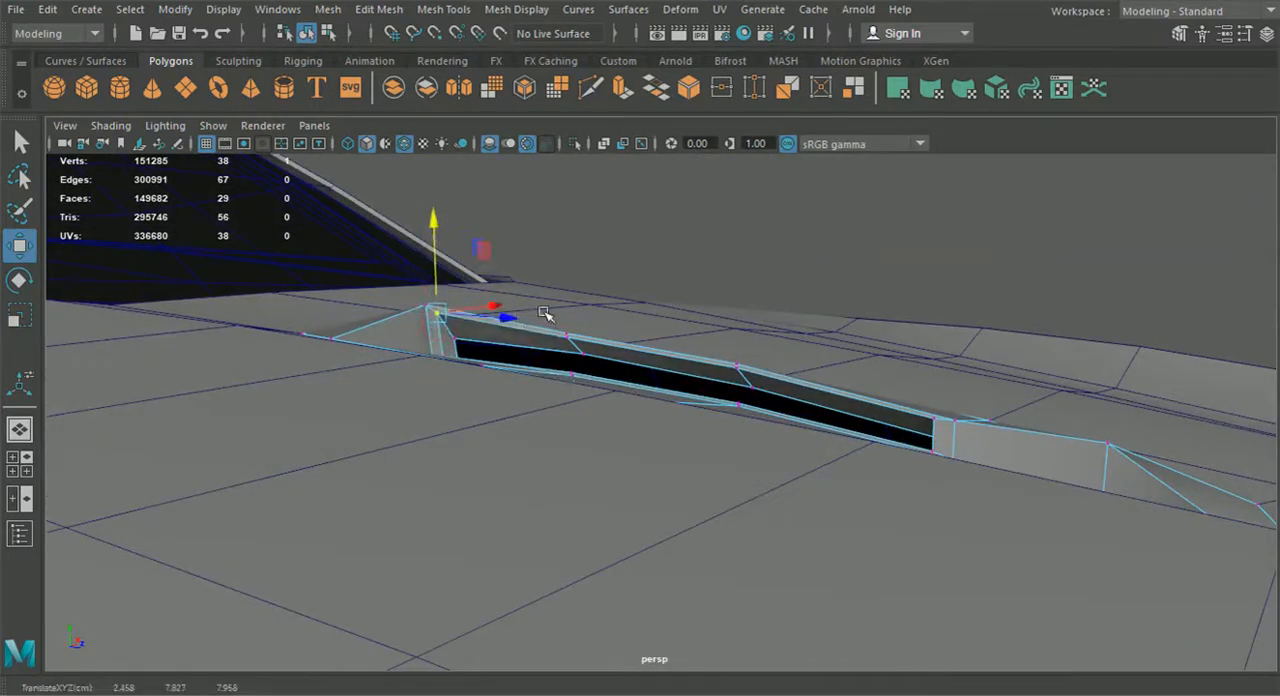
Raise the remaining vertex pairs along the opening's upper rim so it arches smoothly above the hood
mouse_move(580, 306)
mouse_down()
mouse_move(562, 344)
mouse_move(567, 292)
mouse_up()
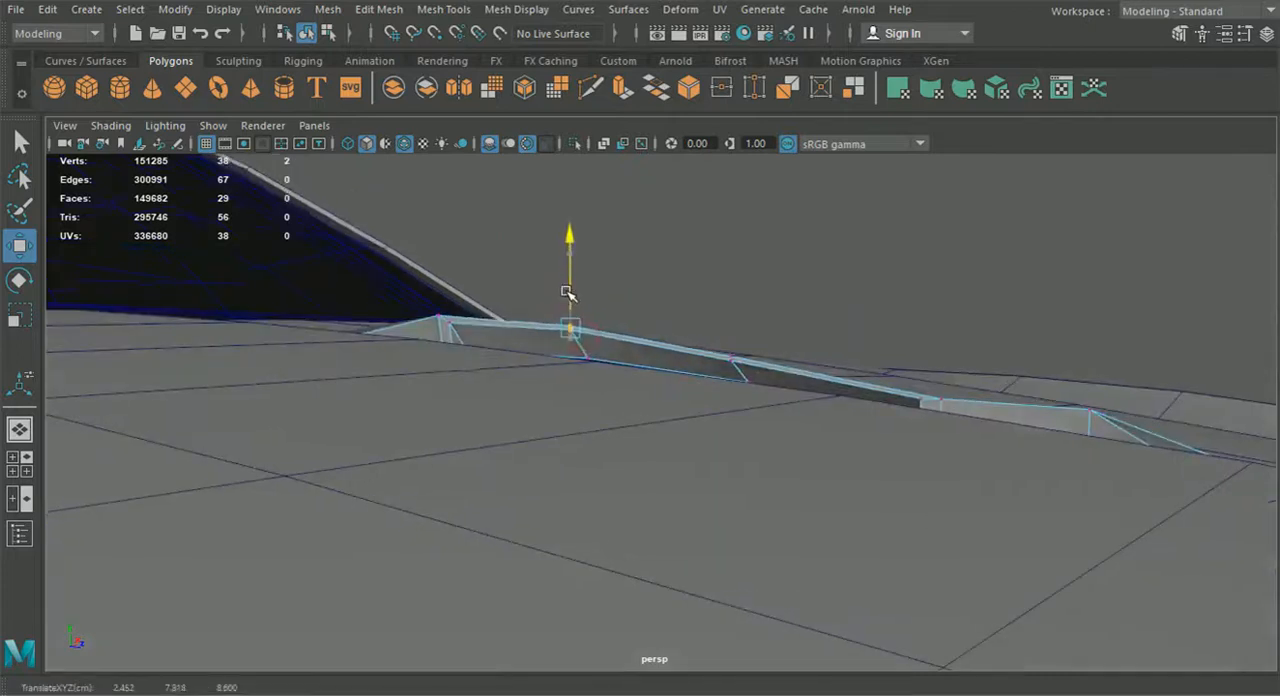
drag(712, 336, 731, 311)
alt+drag(850, 368, 918, 453)
alt+drag(918, 453, 975, 333)
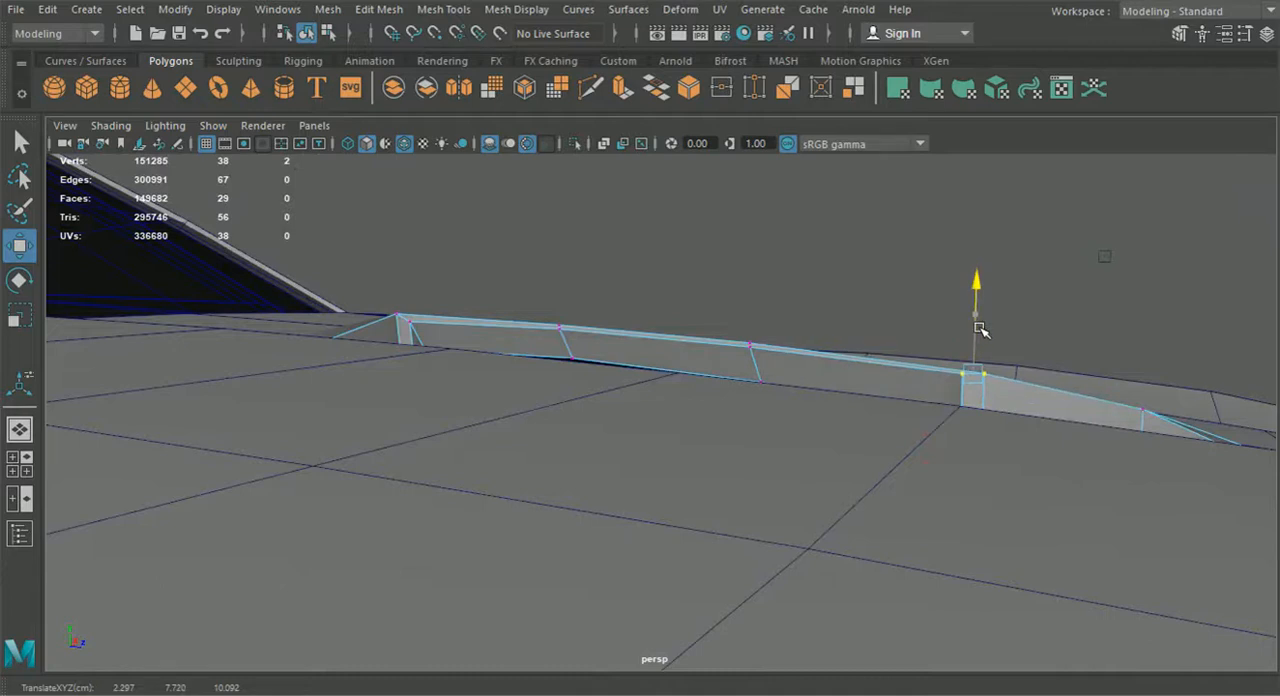
Fine-tune the height of the single rim vertex at the front corner of the vent's raised opening
click(891, 293)
click(963, 378)
drag(961, 353, 959, 347)
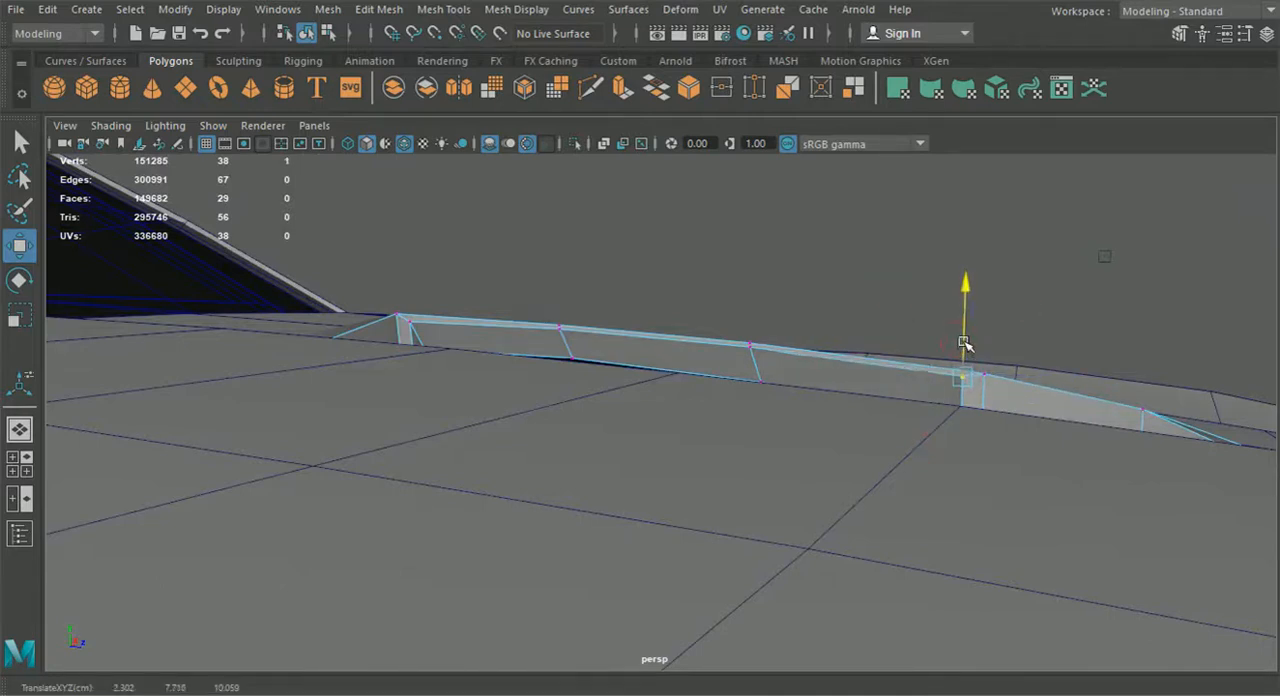
alt+drag(965, 343, 820, 420)
Select the border edge loop around the vent piece and extrude it
click(306, 33)
alt+drag(1020, 206, 760, 410)
click(565, 455)
right_drag(560, 446, 474, 247)
alt+drag(474, 248, 540, 360)
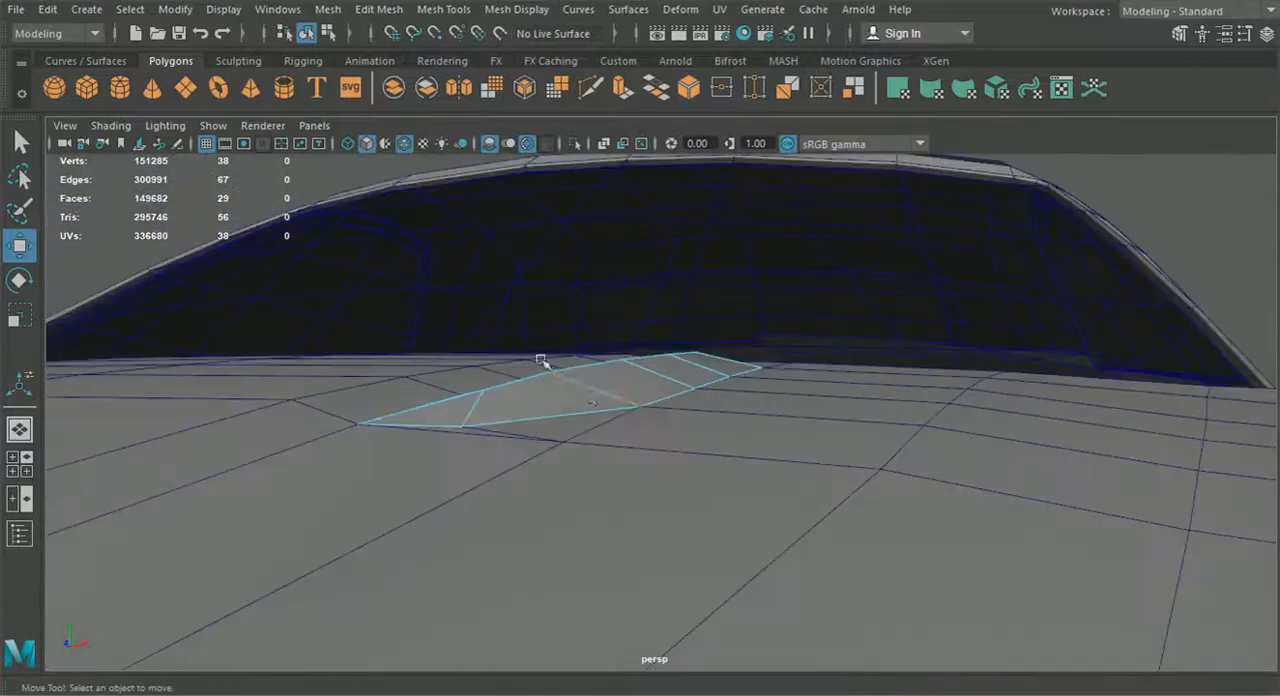
double_click(597, 406)
alt+drag(600, 426, 652, 442)
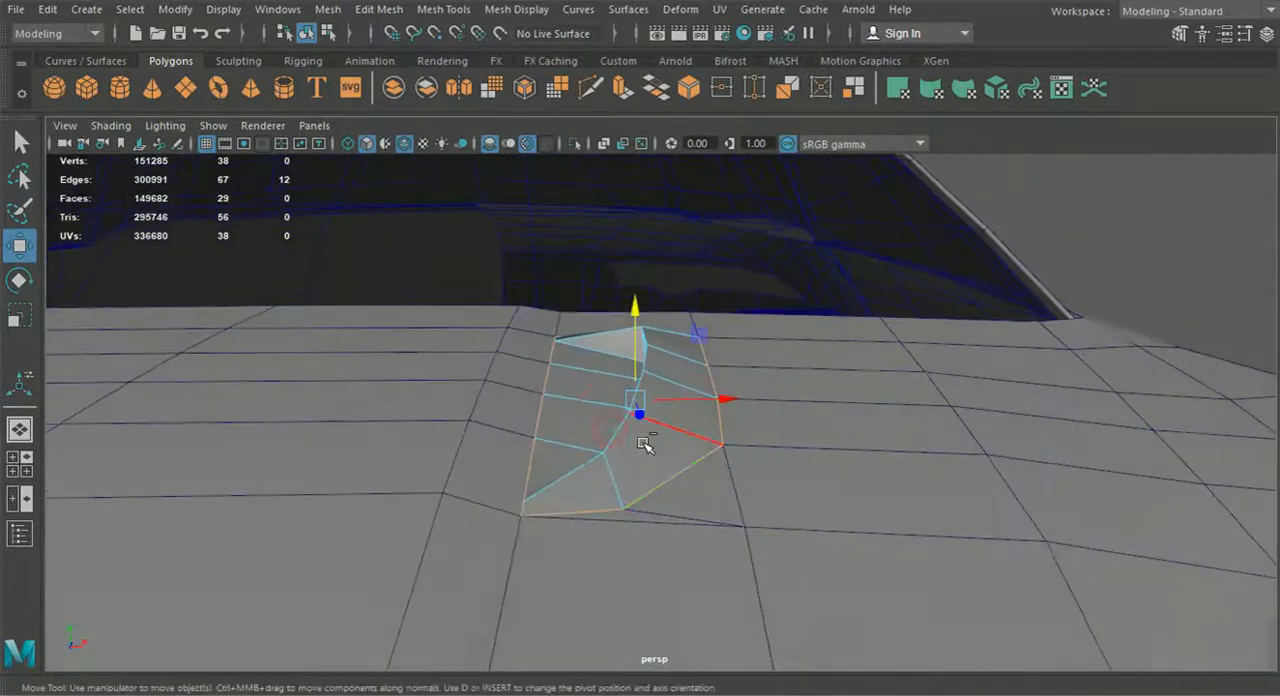
key(ctrl+e)
click(684, 402)
drag(637, 357, 520, 350)
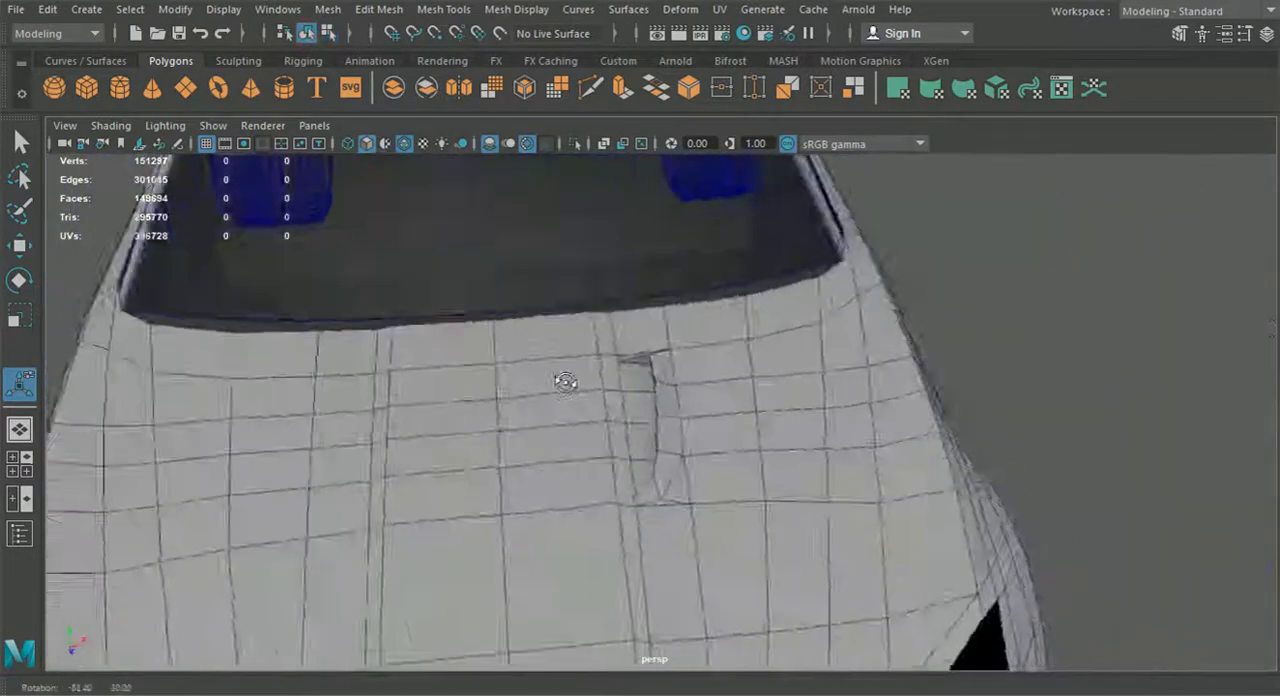
alt+right_drag(563, 377, 652, 408)
key(ctrl+e)
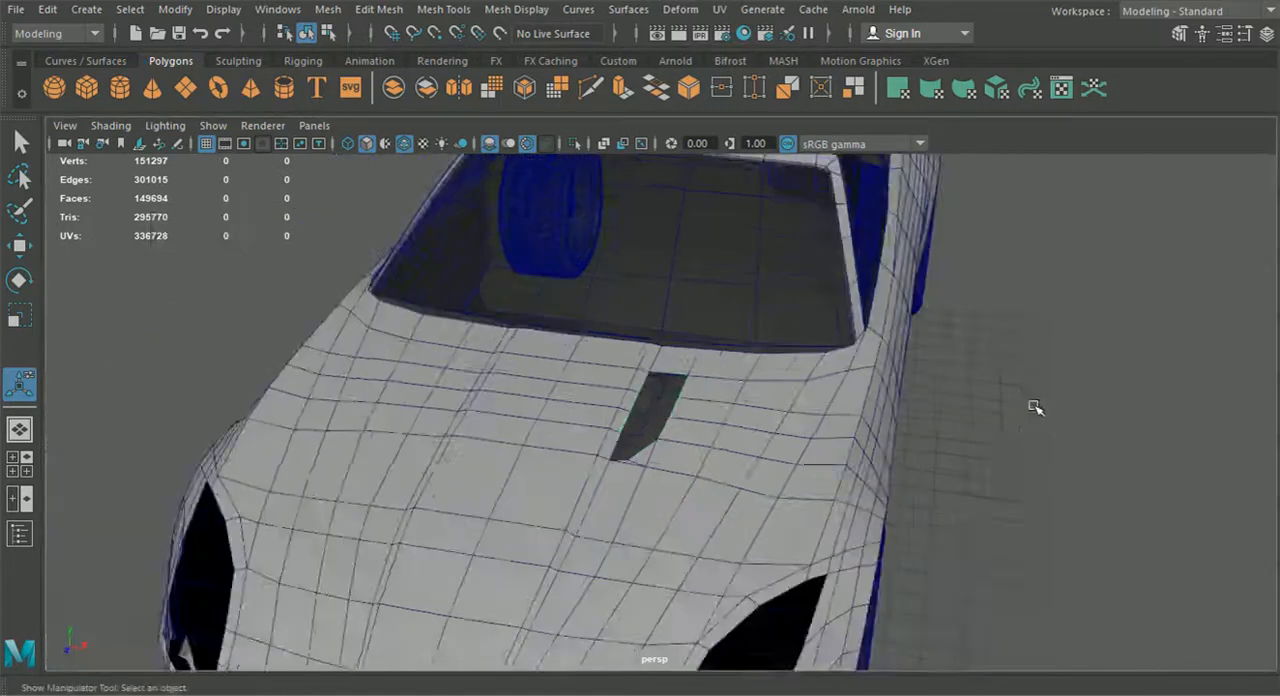
Check the body from front to rear, then select the rear body piece in the top view, framed on the trunk reference
alt+drag(1034, 406, 900, 430)
alt+right_drag(900, 430, 760, 450)
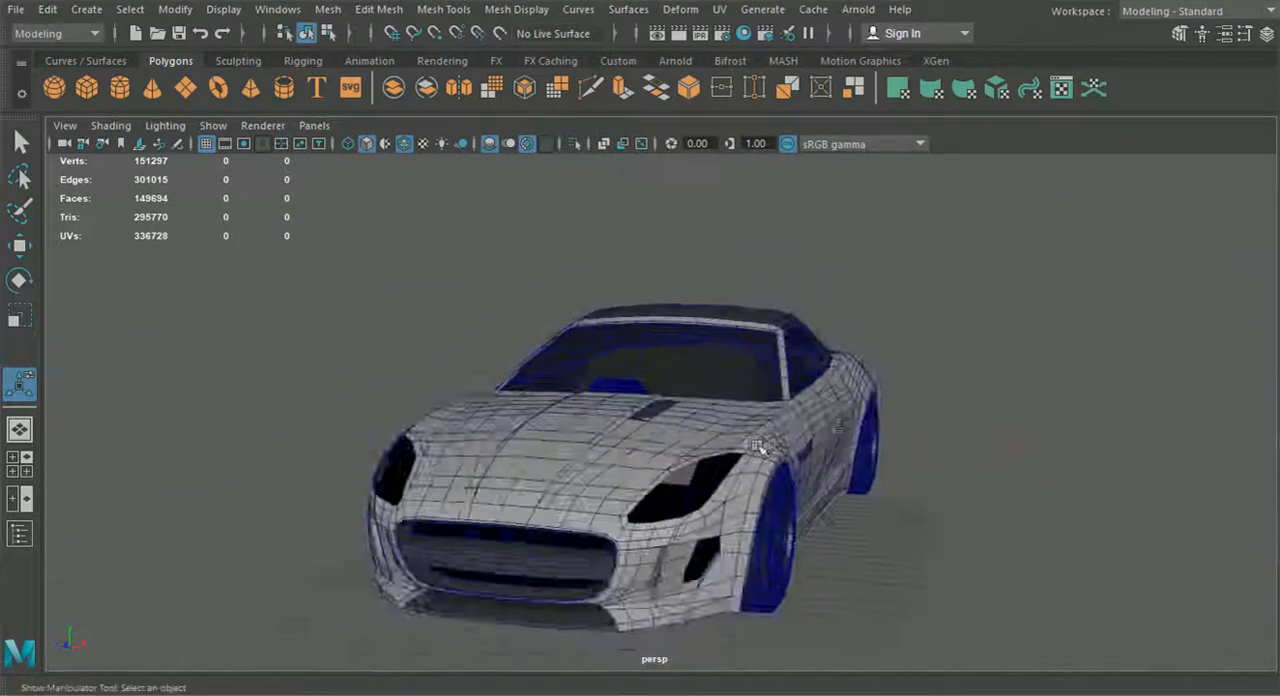
alt+drag(760, 450, 806, 445)
scroll(665, 438, up, 2)
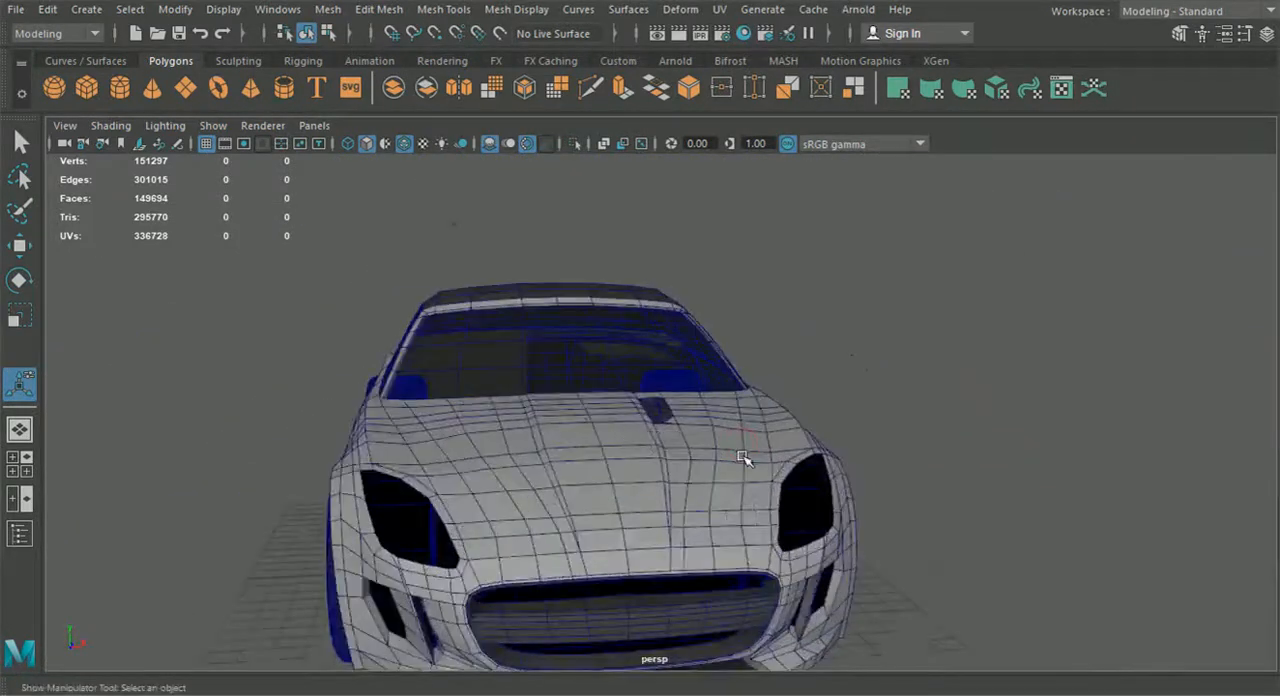
alt+drag(742, 462, 530, 450)
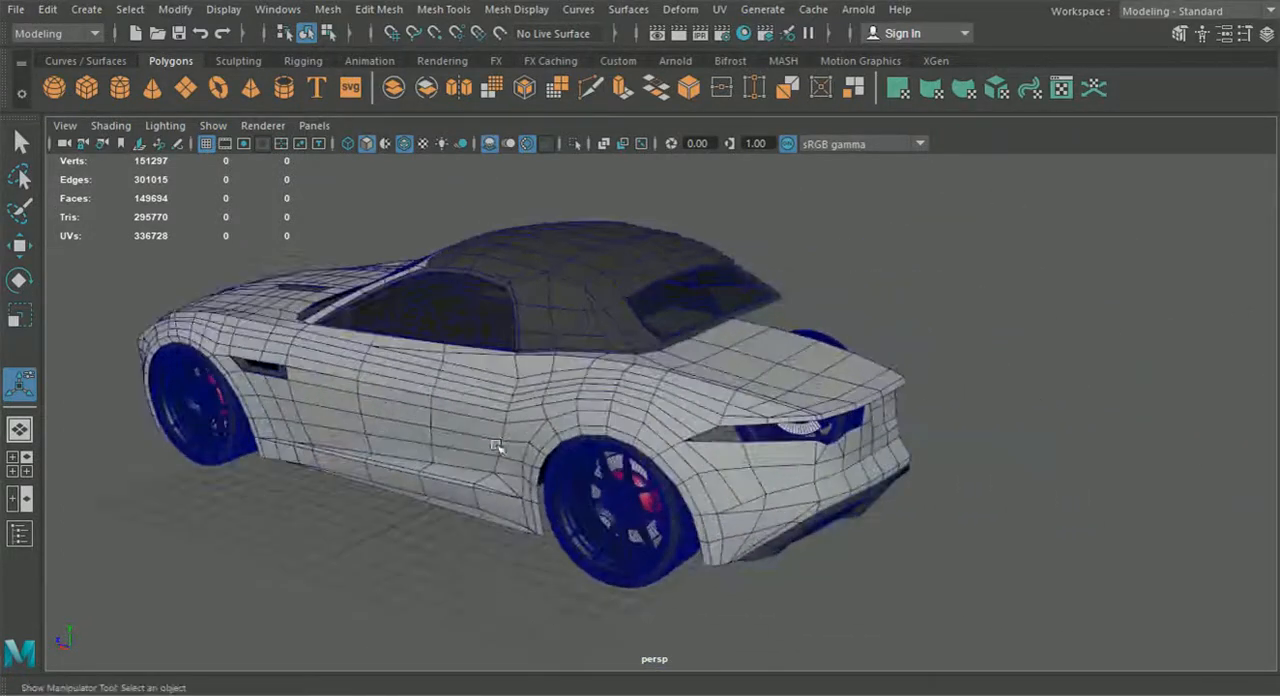
click(35, 478)
key(space)
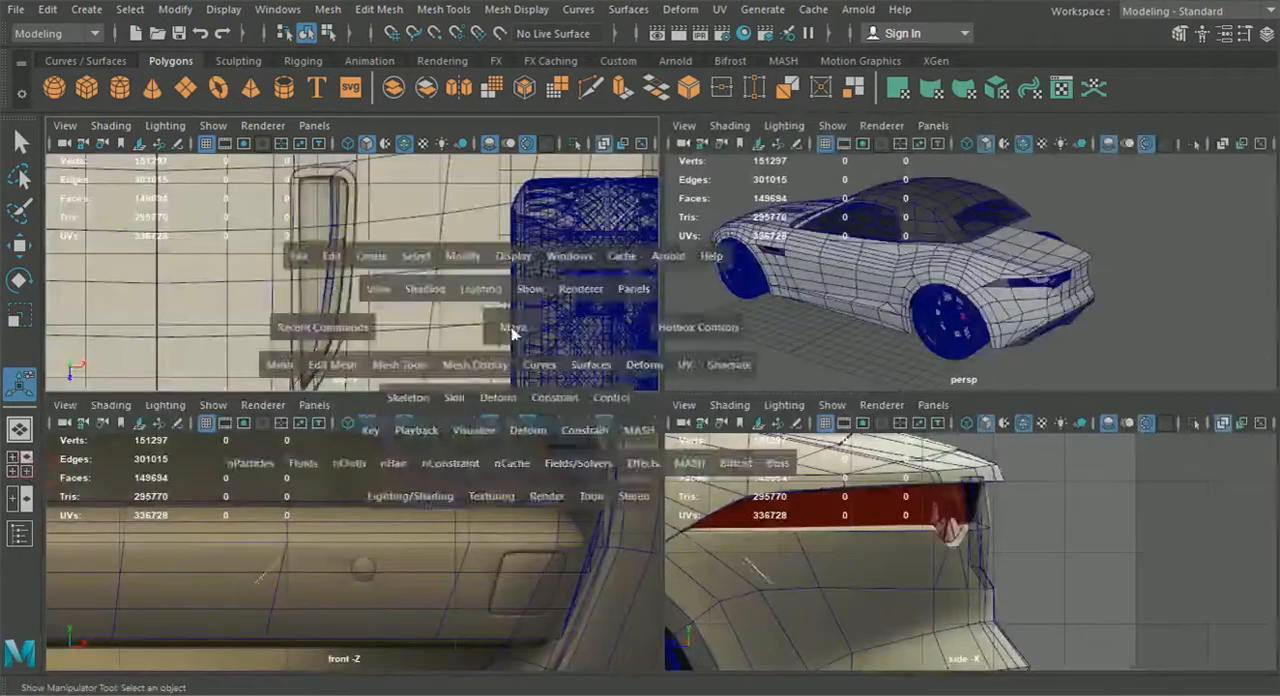
scroll(533, 395, up, 3)
scroll(533, 395, down, 3)
alt+middle_drag(540, 330, 530, 655)
alt+middle_drag(574, 440, 585, 617)
scroll(640, 374, up, 3)
alt+middle_drag(615, 285, 667, 399)
click(686, 446)
scroll(686, 446, up, 5)
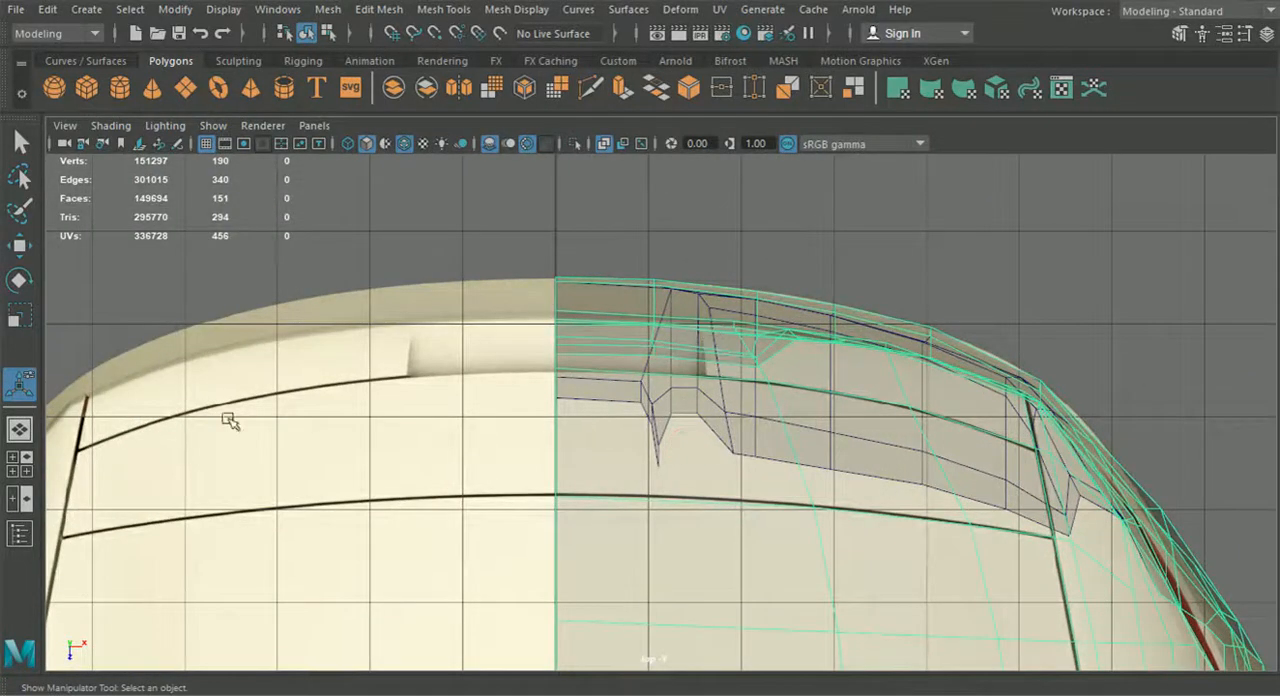
Replace the front view with a back orthographic view and frame the trunk lid's rear slot in the reference
click(25, 466)
click(305, 410)
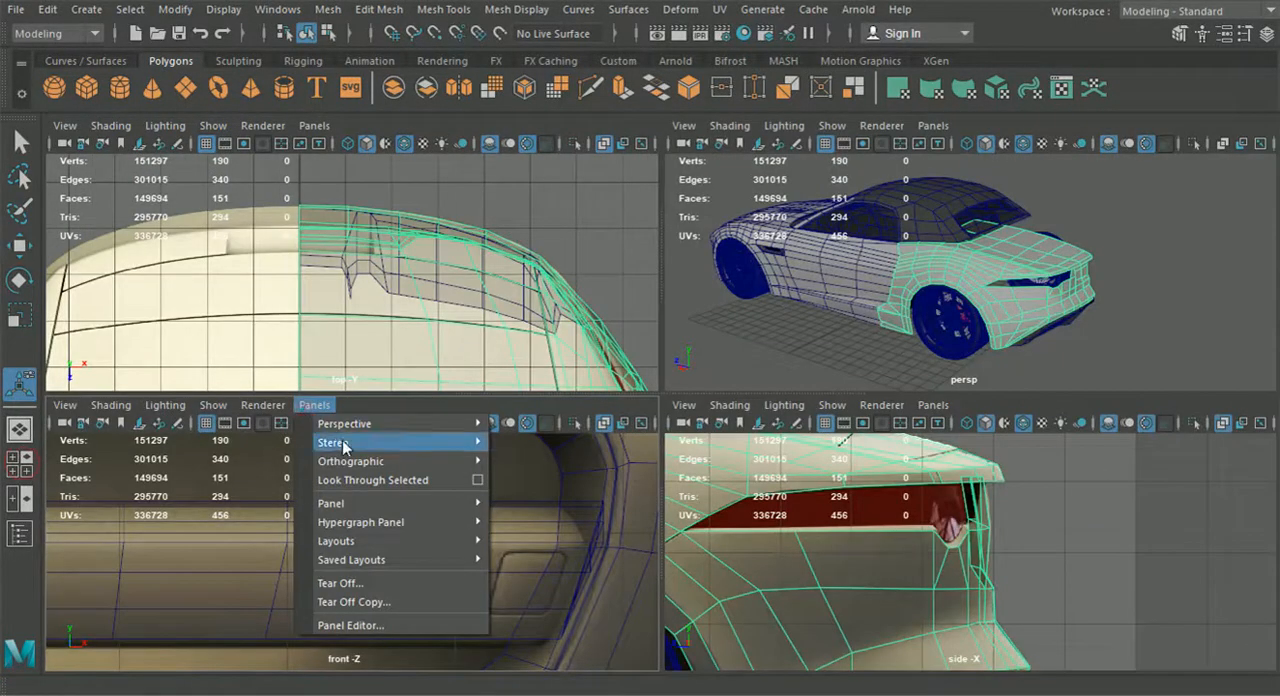
mouse_move(371, 457)
click(540, 463)
scroll(517, 524, up, 6)
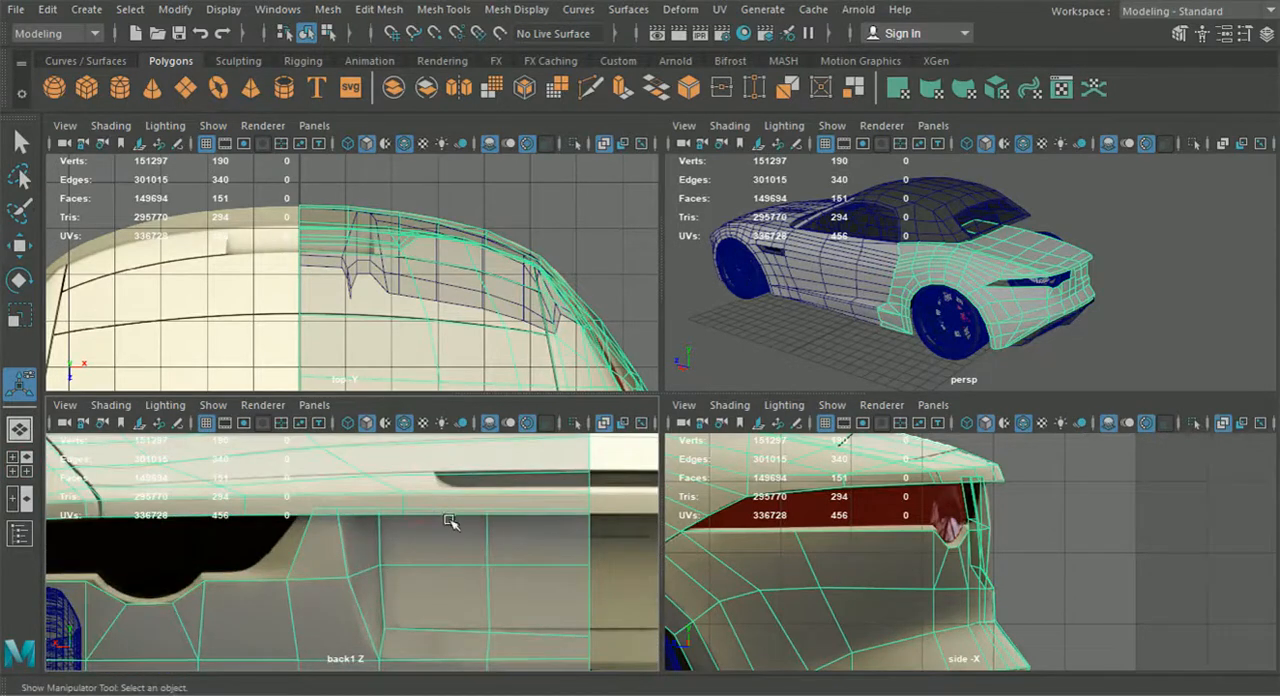
alt+middle_drag(487, 517, 470, 574)
Try to insert an edge loop across the trunk lid at the outer end of the rear slot
click(388, 12)
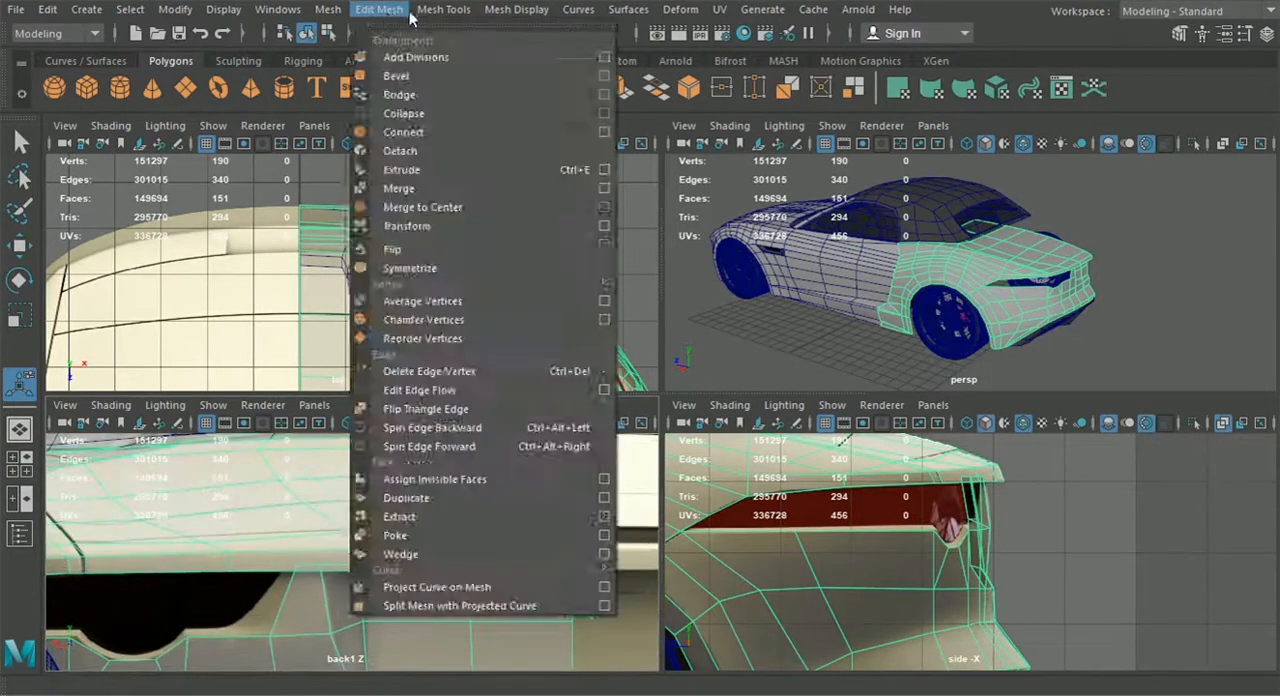
mouse_move(430, 12)
click(486, 151)
click(435, 530)
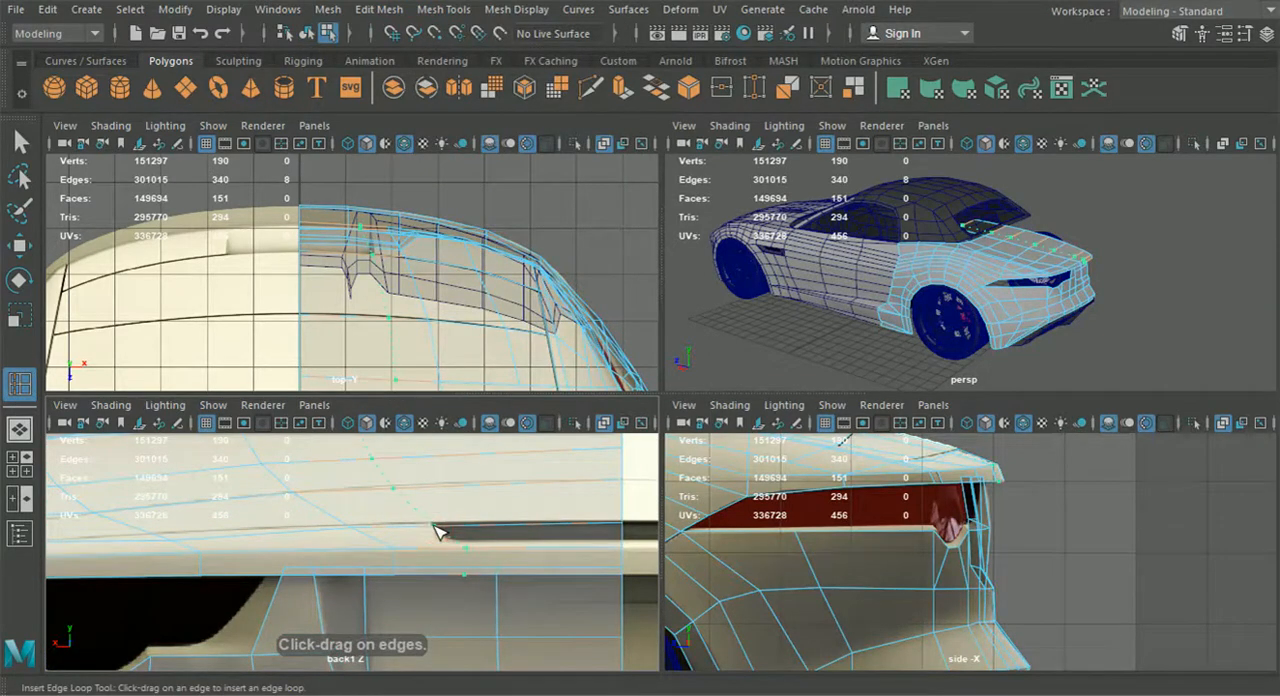
alt+middle_drag(447, 529, 447, 515)
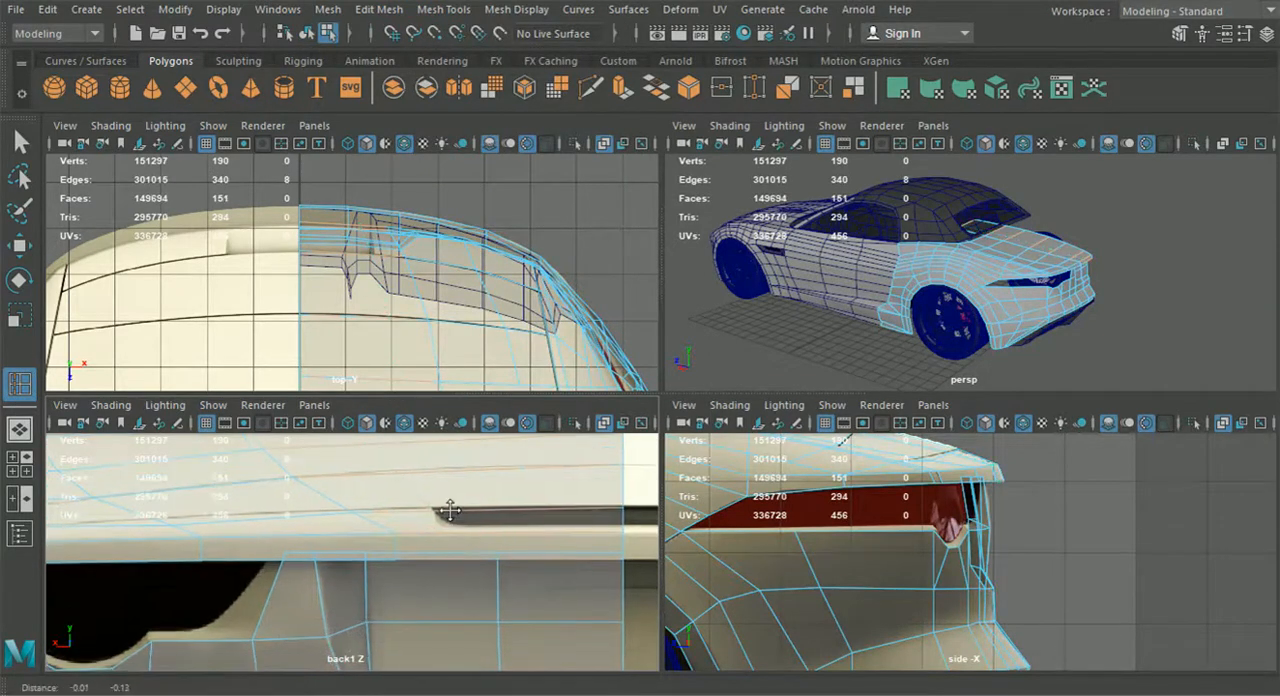
Cut a vertical edge with Multi-Cut through the trunk lid's rear lip at the slot's outer end
click(578, 97)
scroll(485, 500, up, 3)
drag(448, 491, 478, 495)
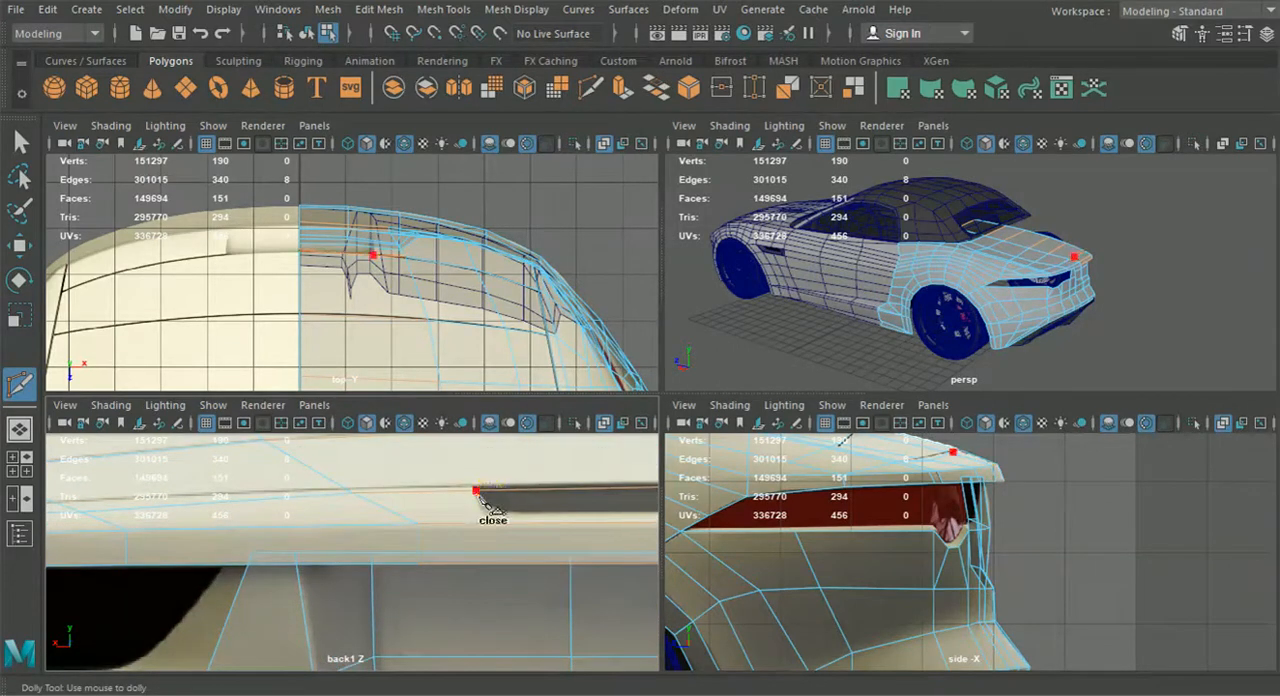
key(Return)
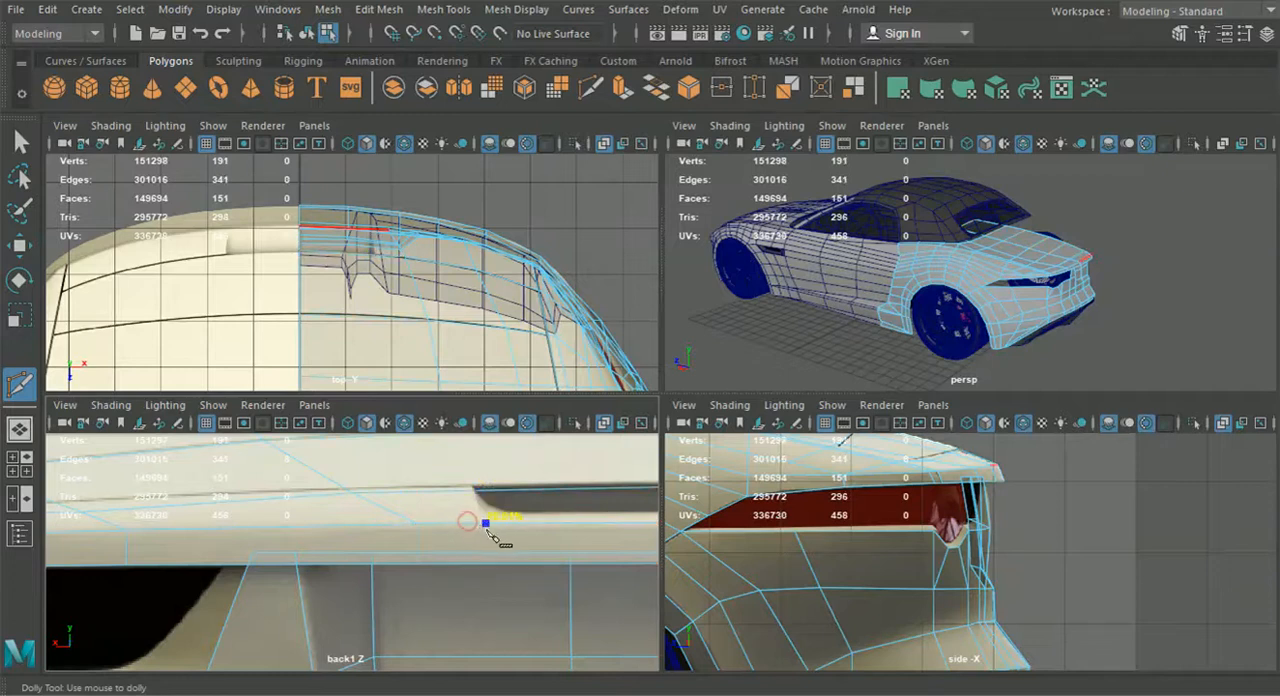
click(456, 492)
key(Return)
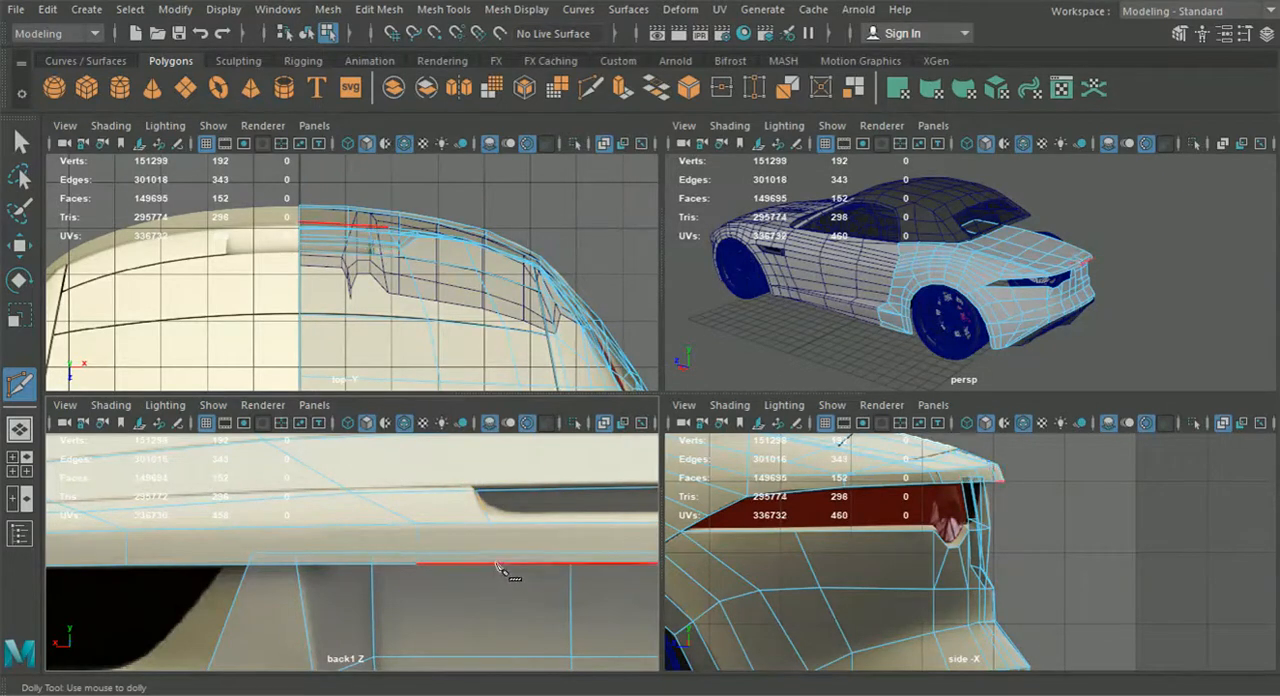
click(487, 522)
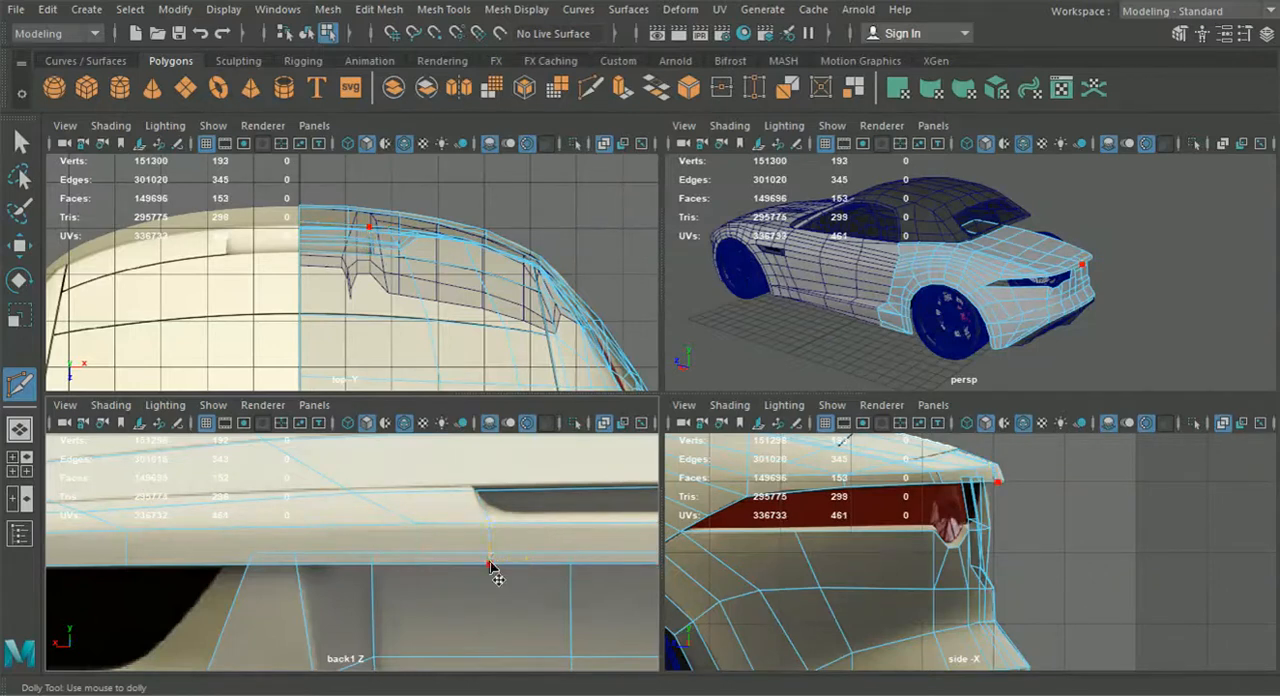
Examine the trunk lid's edge flow and the new rear lip cut from several angles in the perspective view
click(19, 428)
alt+drag(640, 450, 112, 316)
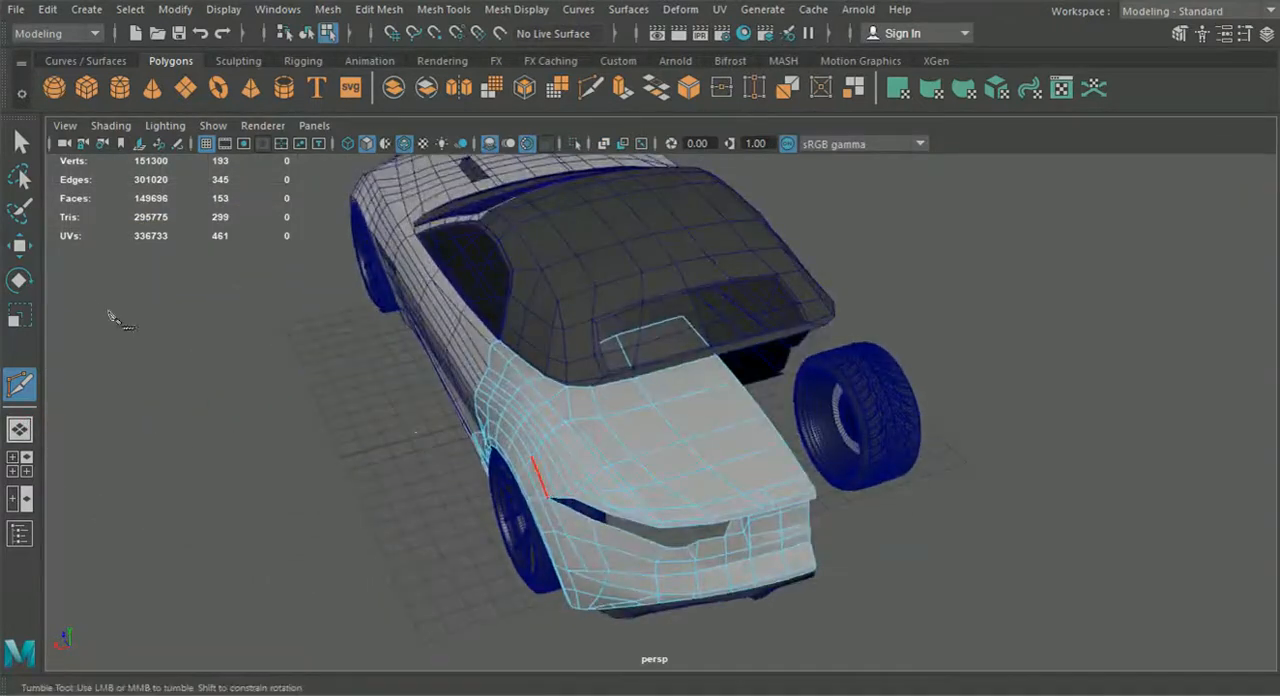
click(32, 250)
right_drag(635, 418, 539, 148)
scroll(585, 378, up, 4)
alt+drag(585, 378, 540, 386)
alt+middle_drag(540, 386, 523, 229)
scroll(583, 363, up, 4)
alt+drag(583, 363, 635, 405)
scroll(635, 425, up, 2)
drag(632, 401, 646, 453)
scroll(645, 430, up, 2)
click(963, 434)
alt+drag(963, 434, 880, 370)
Insert a lengthwise edge loop along the trunk lid and connect it to the cut at the rear lip
click(443, 9)
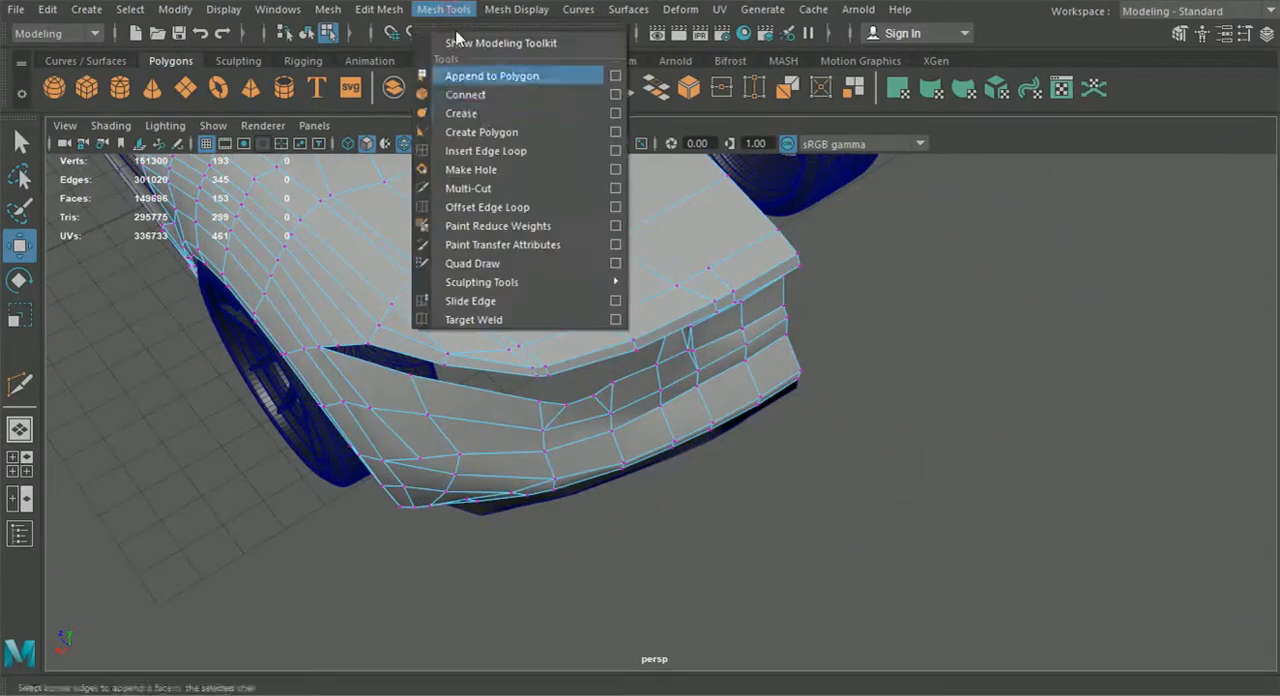
click(496, 151)
alt+drag(500, 200, 549, 214)
alt+middle_drag(549, 214, 520, 374)
alt+drag(513, 368, 550, 368)
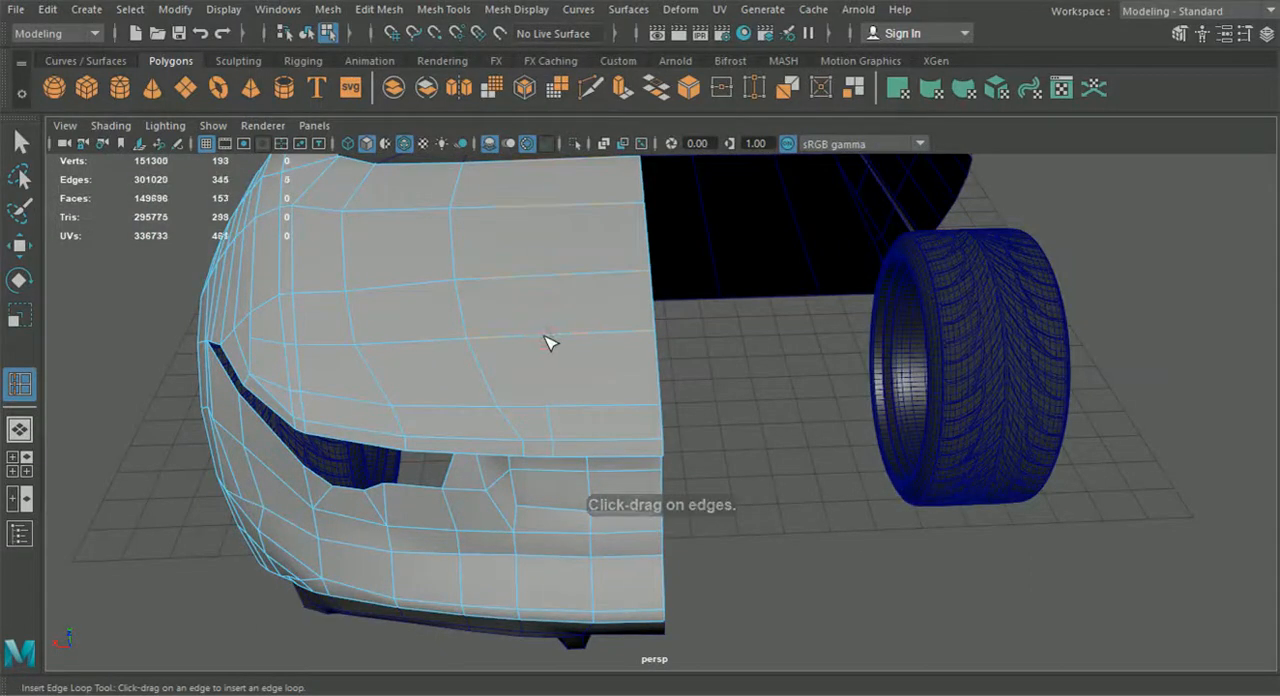
click(540, 341)
alt+drag(540, 341, 569, 283)
click(20, 245)
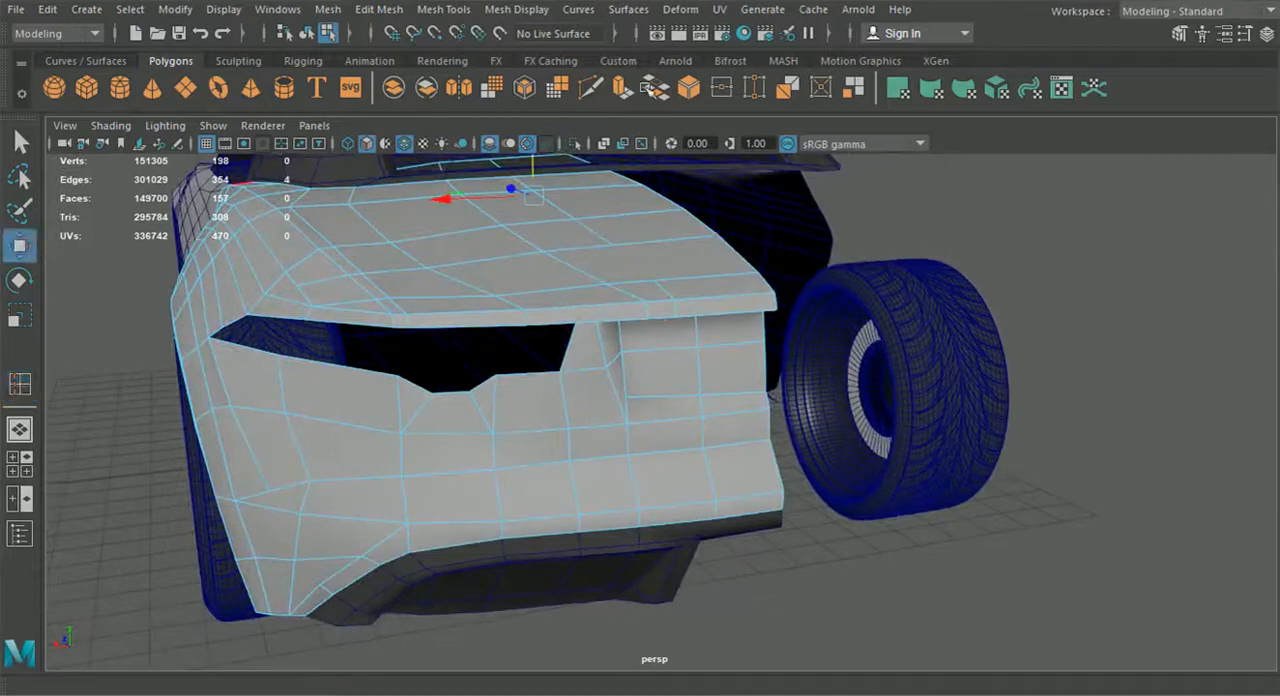
click(590, 88)
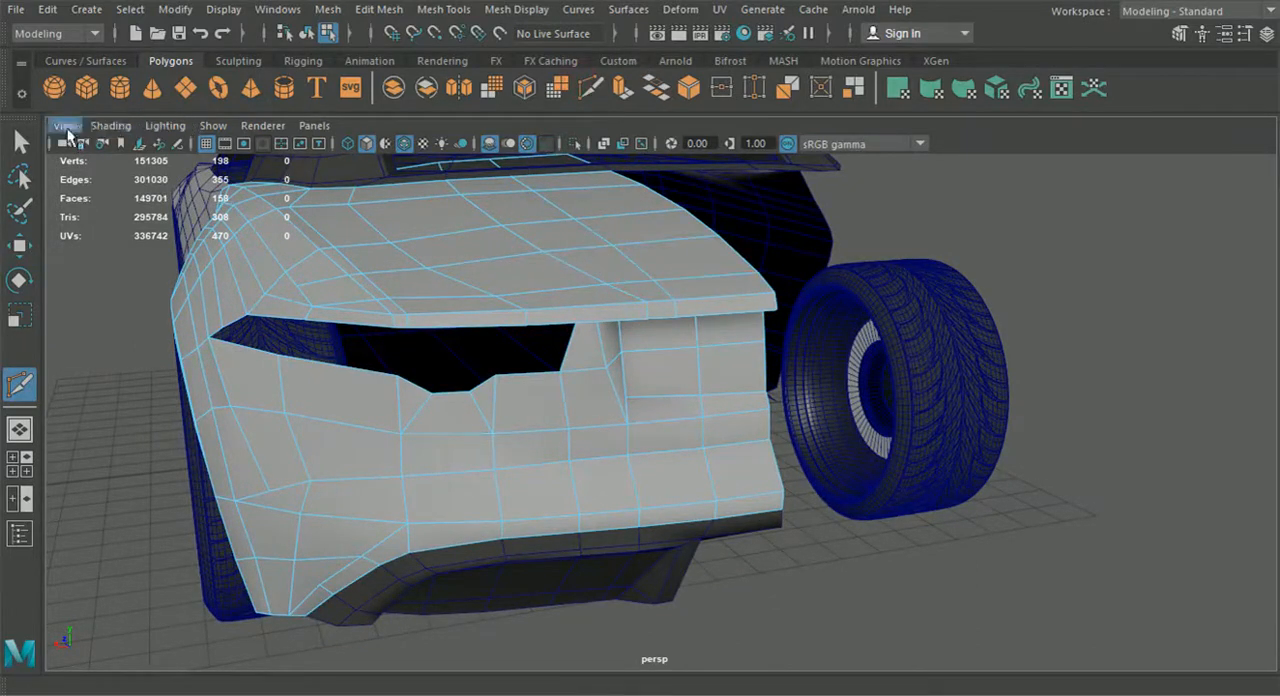
Select the trunk lid face beside the centre line, directly above the rear lip
click(20, 143)
alt+drag(330, 280, 535, 317)
right_drag(540, 250, 542, 205)
click(568, 336)
alt+drag(568, 336, 629, 340)
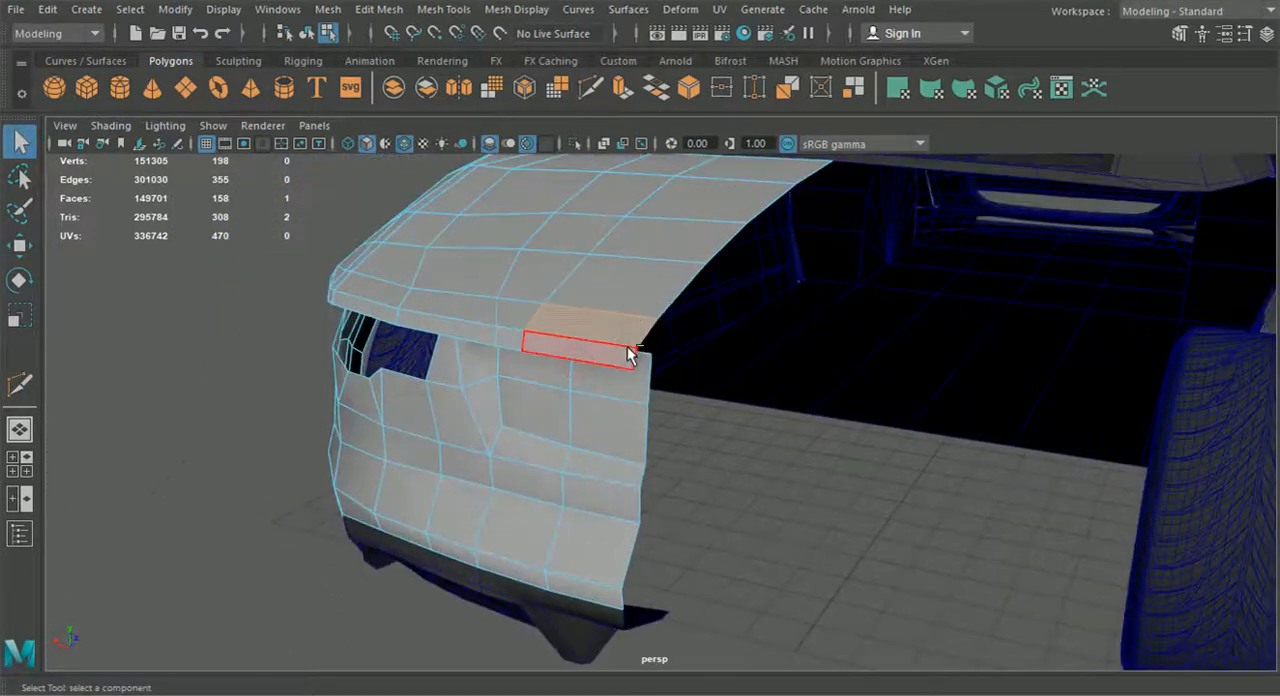
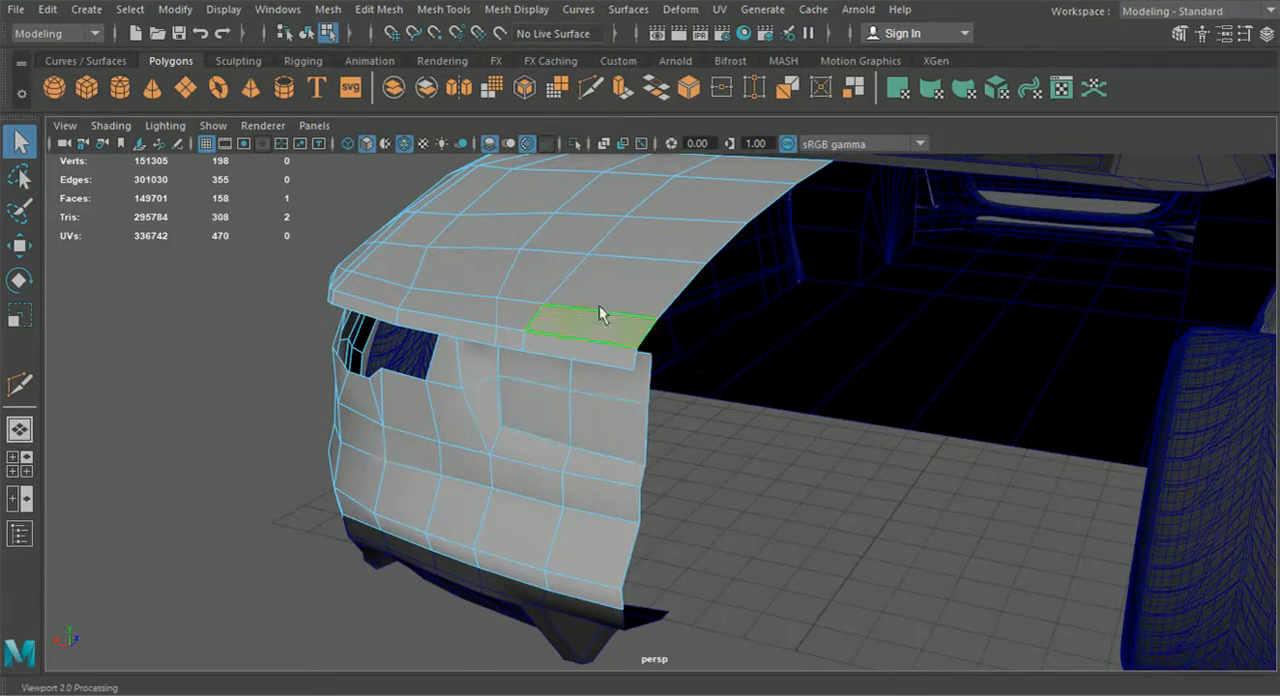
Extrude the selected trunk lid face and sink and tilt it to form a recess along the rear edge
scroll(605, 310, up, 5)
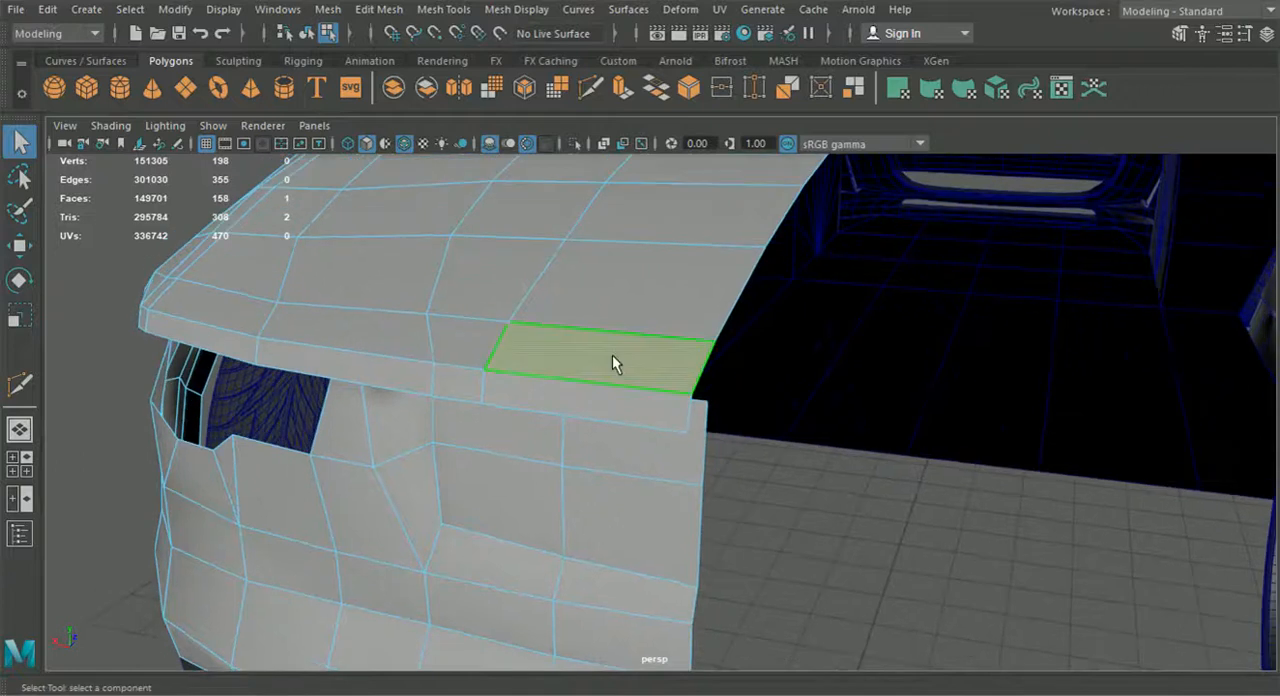
key(ctrl+e)
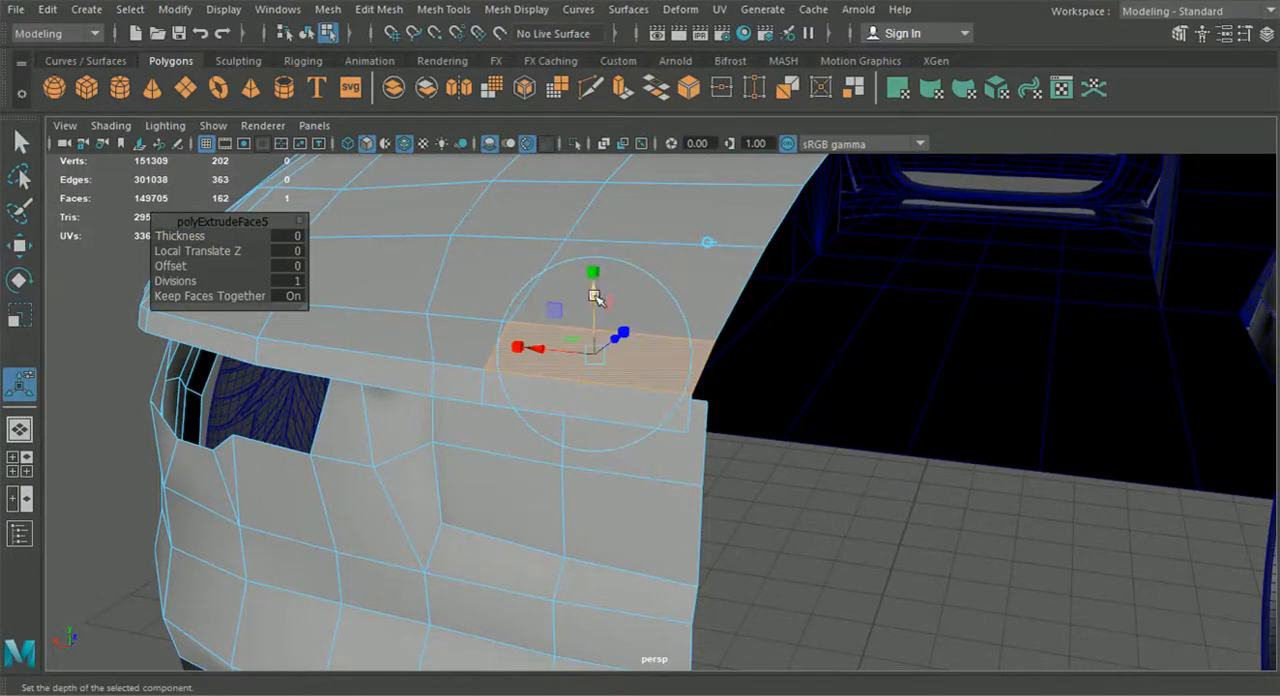
click(672, 291)
drag(567, 306, 573, 291)
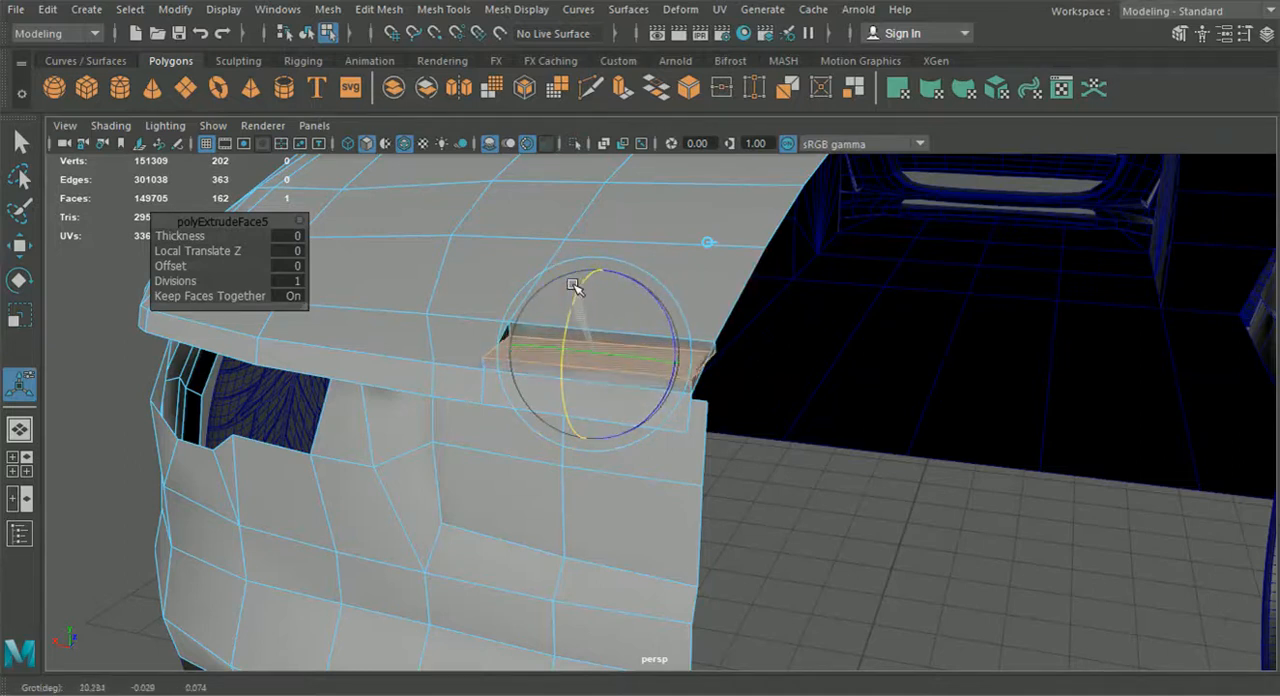
alt+drag(580, 277, 603, 289)
right_drag(523, 277, 448, 141)
alt+drag(614, 290, 574, 284)
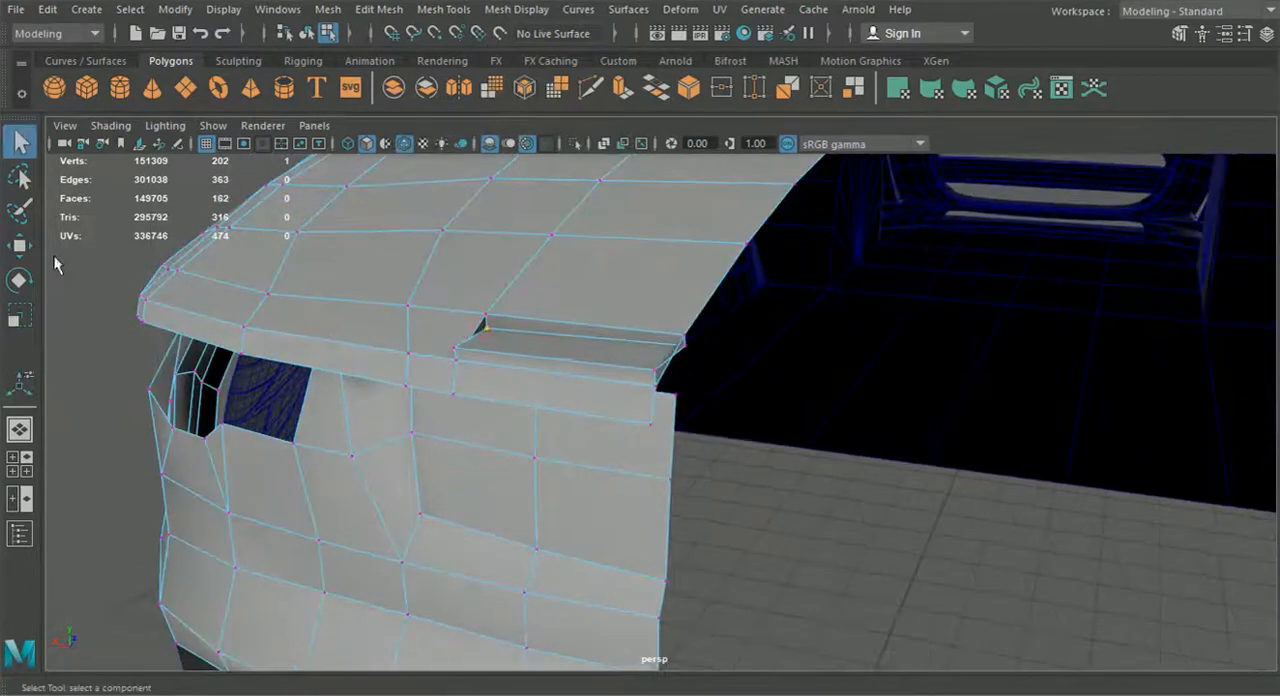
Adjust the height of the two vertices along the recess's front inner edge
click(19, 245)
alt+drag(290, 268, 514, 251)
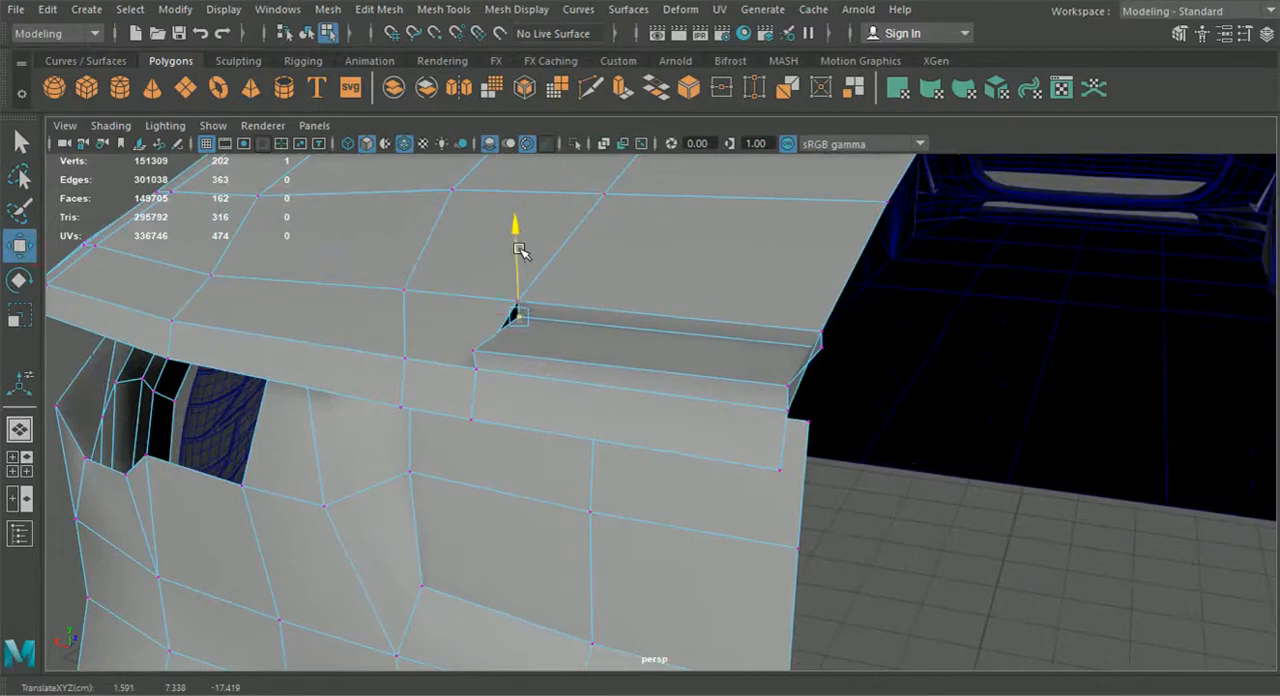
click(824, 346)
drag(819, 309, 824, 313)
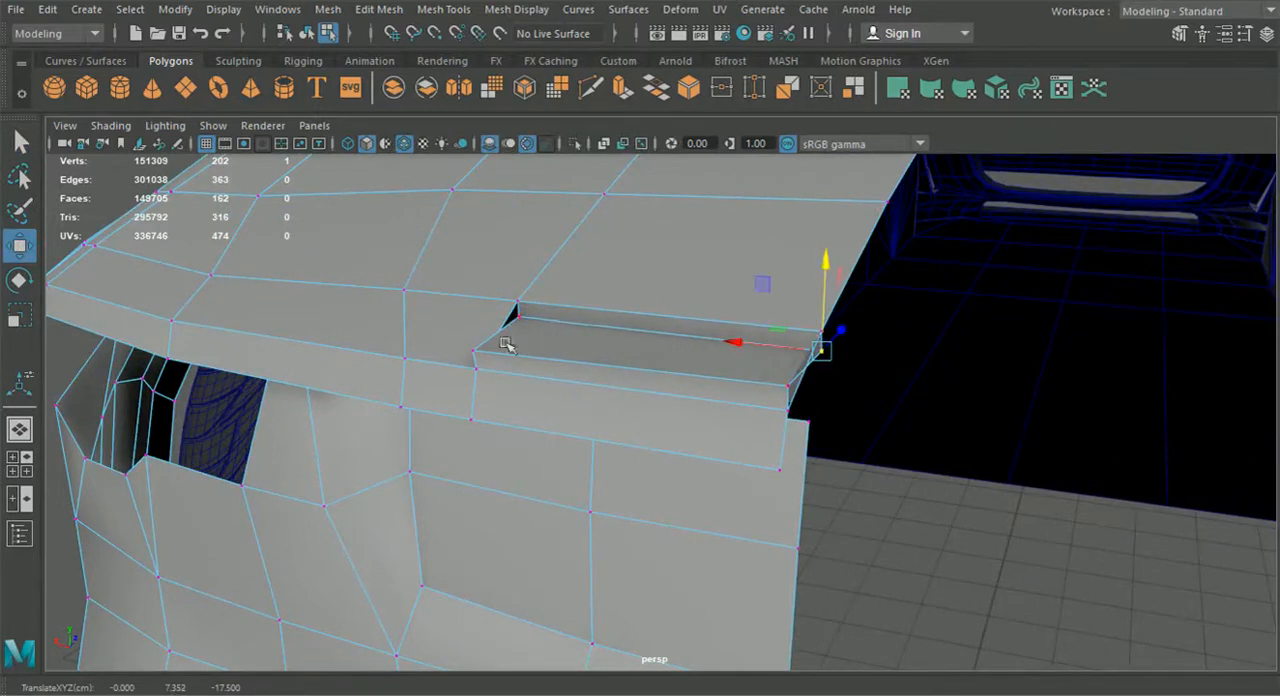
Snap the recess's outer rear vertex to the lip corner and merge the overlapping vertices
click(468, 348)
mouse_move(471, 348)
mouse_down()
mouse_move(485, 374)
mouse_move(460, 345)
mouse_up()
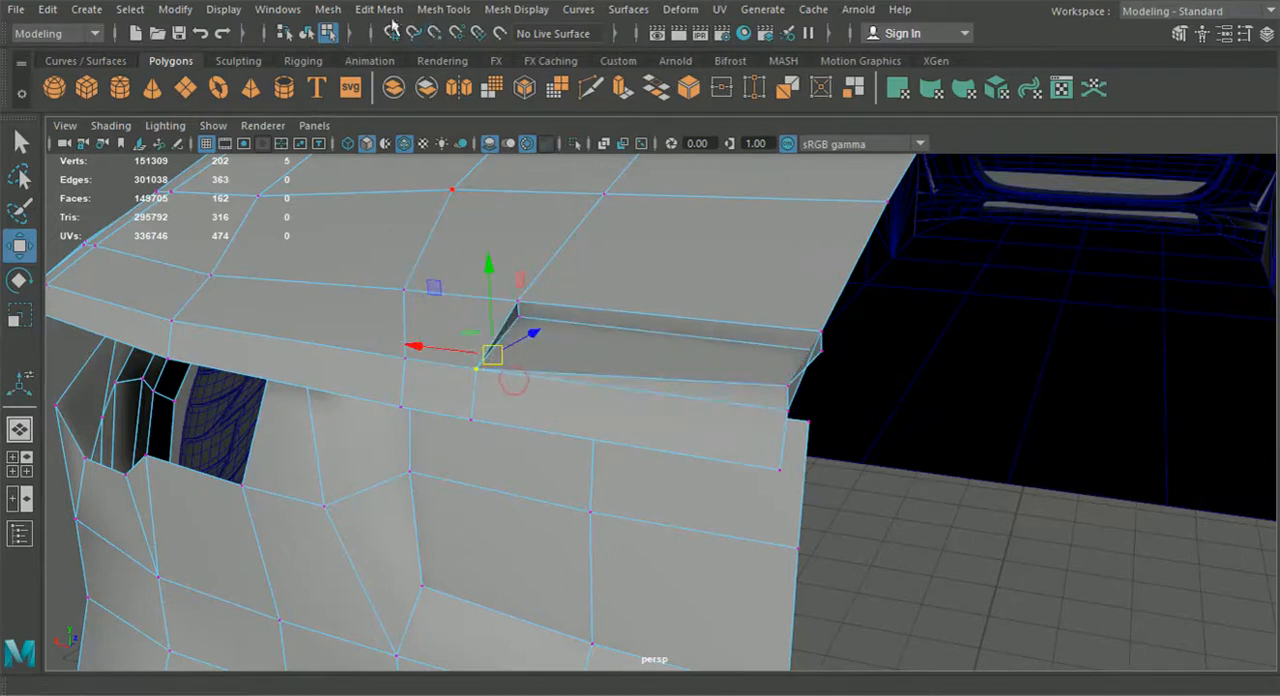
click(390, 10)
click(398, 188)
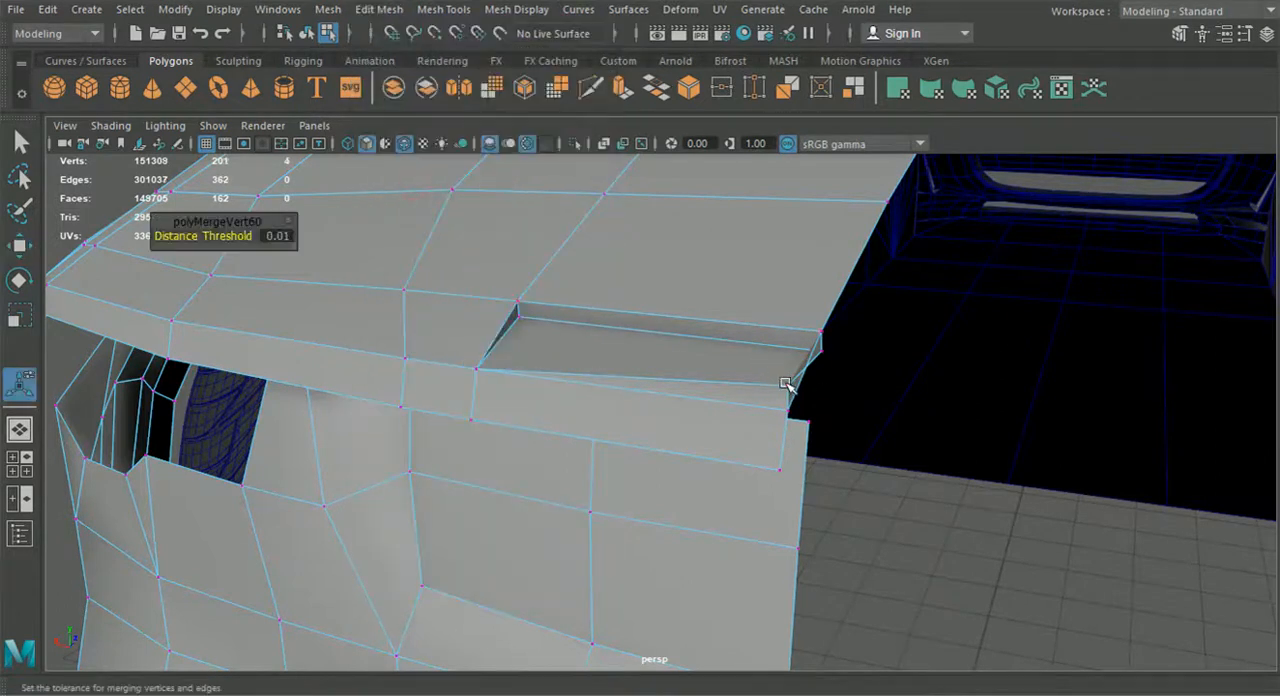
Snap the recess's rear vertex at the centre line onto the lip corner and select the overlapping vertices
click(787, 386)
key(w)
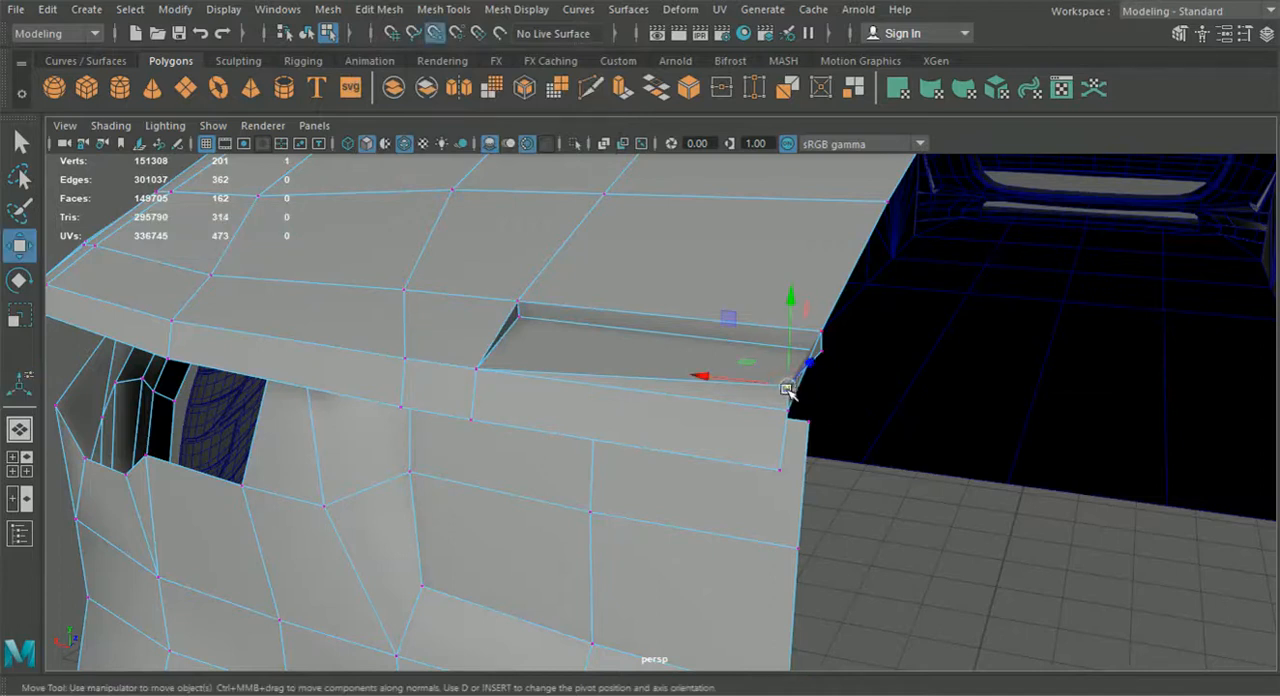
drag(787, 388, 788, 410)
drag(705, 379, 795, 418)
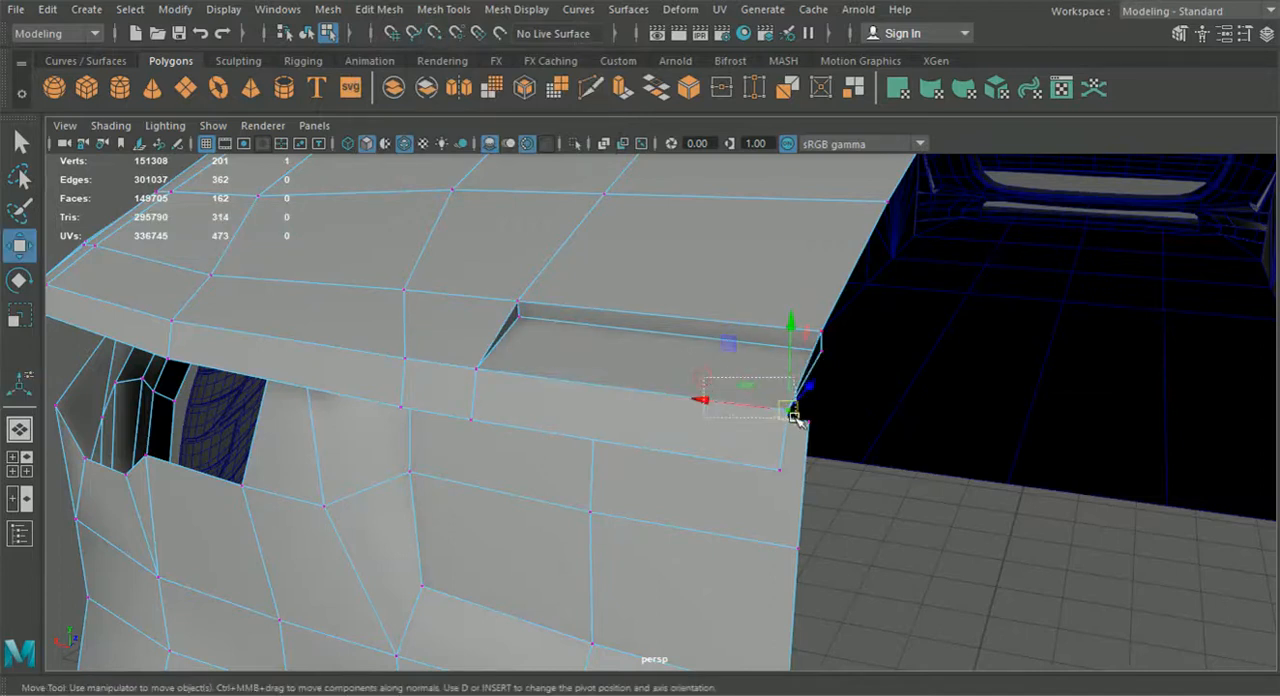
shift+right_drag(795, 418, 751, 340)
Delete the unneeded recess faces left by the extrusion at the trunk lid's slot
alt+drag(800, 395, 553, 226)
right_drag(434, 206, 426, 162)
alt+drag(480, 213, 603, 349)
click(541, 236)
key(Delete)
Return to object mode, create a polygon pipe and move it behind the car's rear end
click(307, 34)
alt+drag(200, 309, 482, 291)
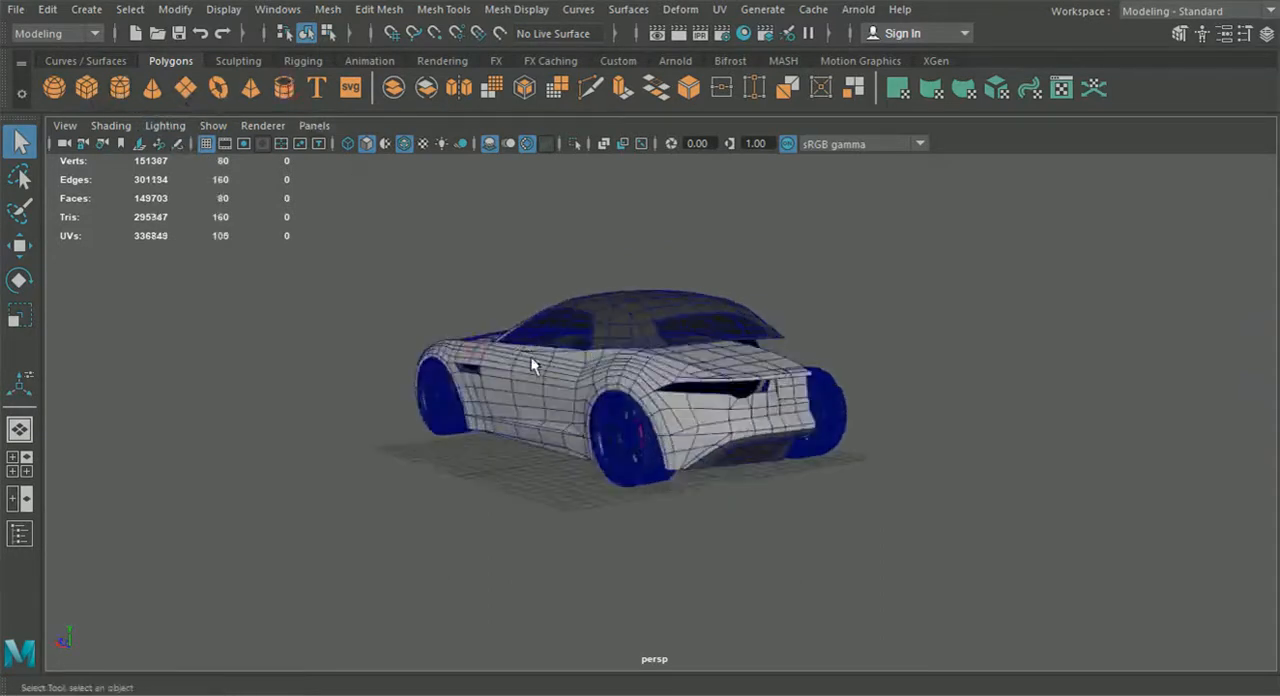
click(28, 248)
drag(570, 442, 692, 493)
Rotate the pipe lengthwise to the car by setting Rotate X to 90
click(22, 282)
drag(801, 436, 853, 491)
click(1267, 34)
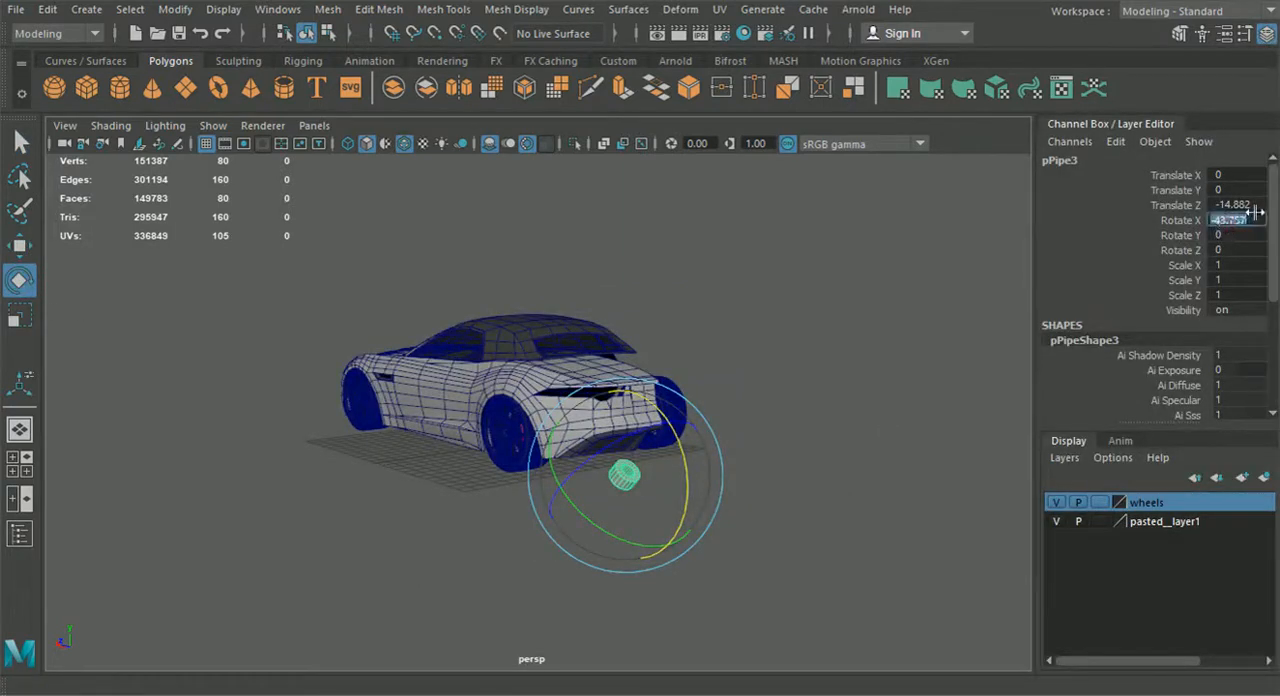
text(90)
key(Return)
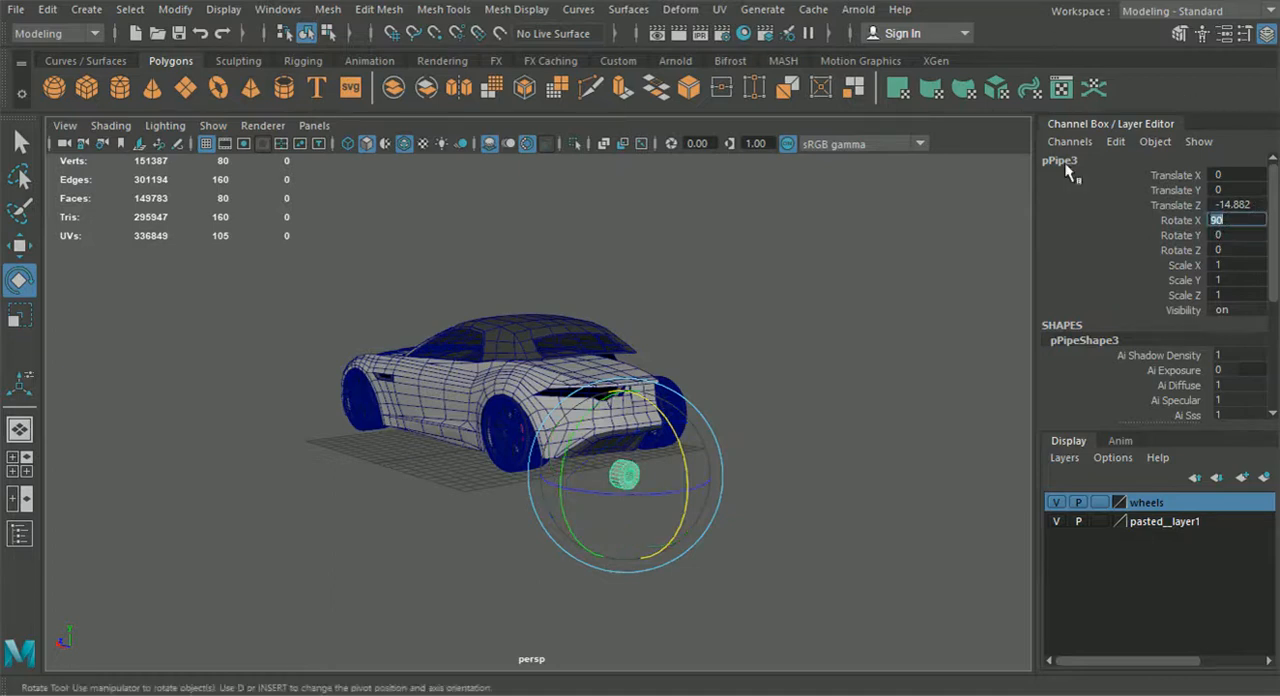
Switch to the four-view layout and replace the front view with the orthographic back1 view
click(28, 474)
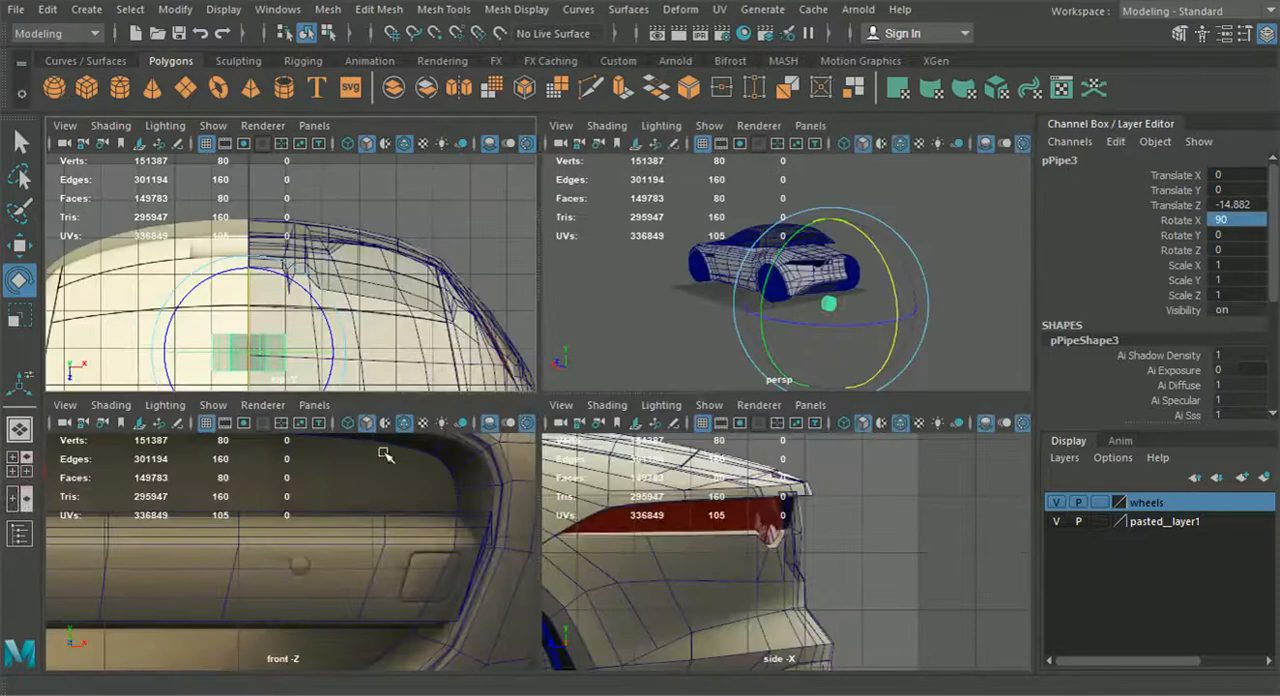
click(314, 405)
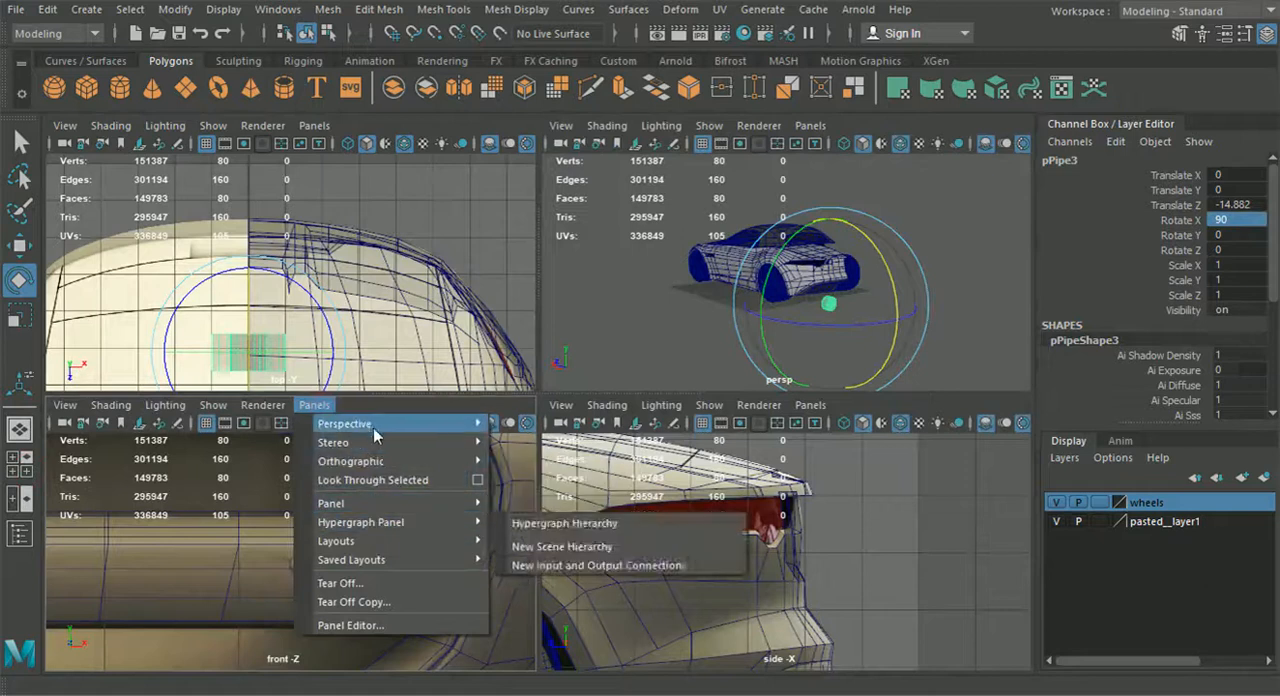
mouse_move(380, 462)
click(536, 466)
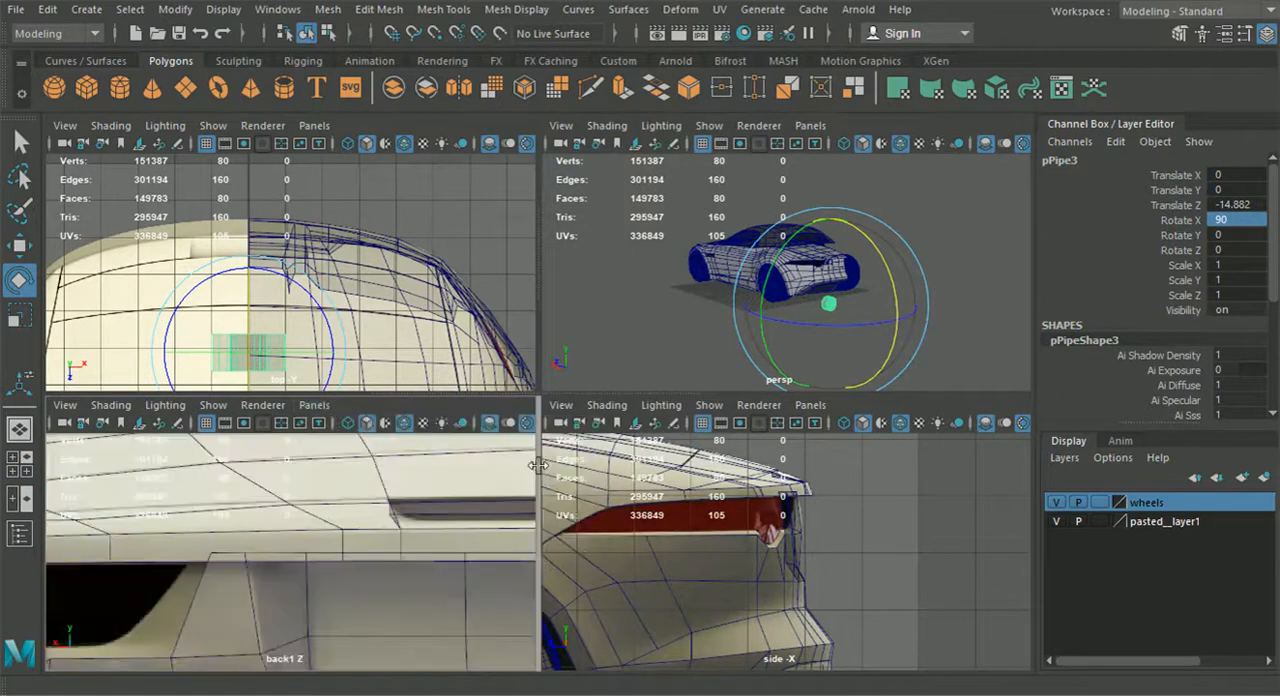
Move the pipe over the exhaust tip beside the centre line in the back view
key(w)
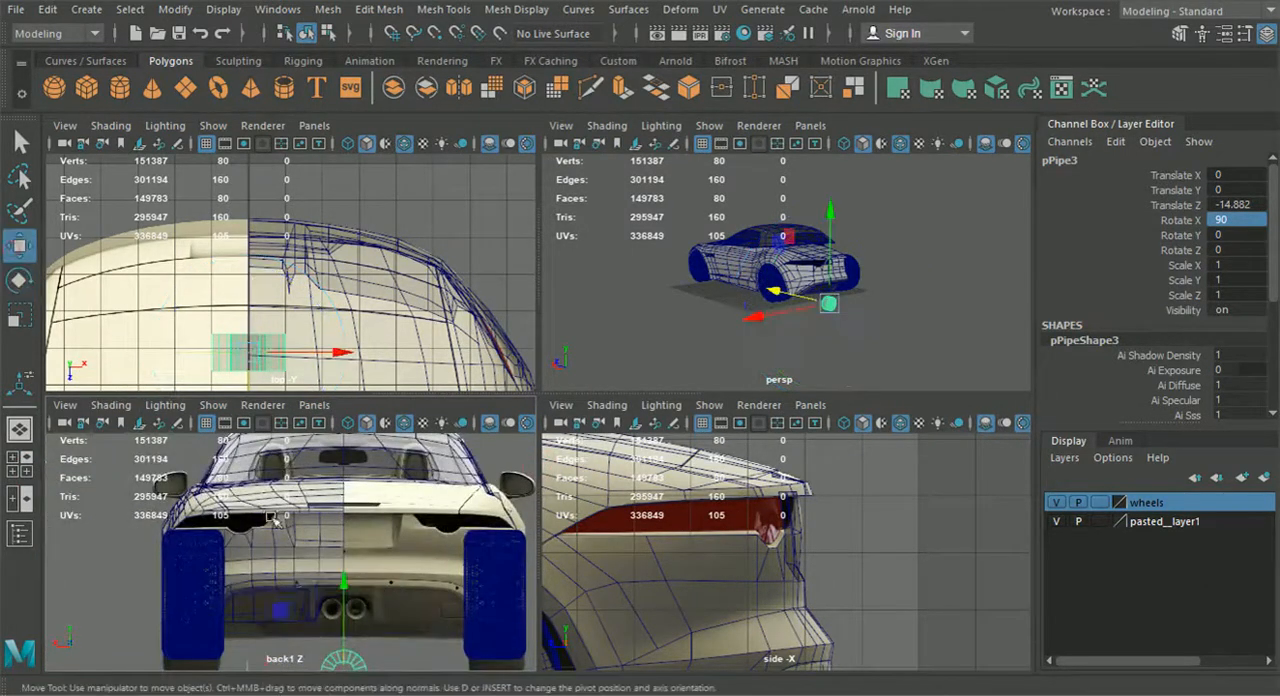
alt+middle_drag(273, 518, 290, 460)
drag(357, 621, 346, 559)
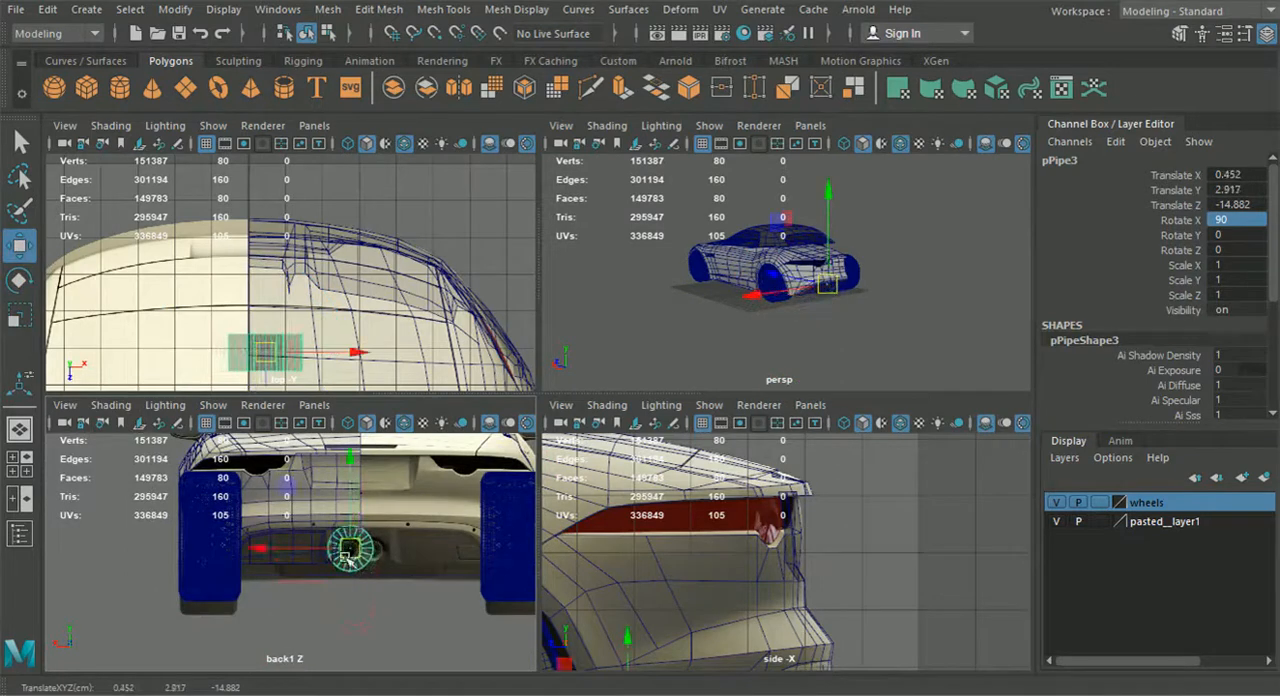
scroll(348, 558, up, 6)
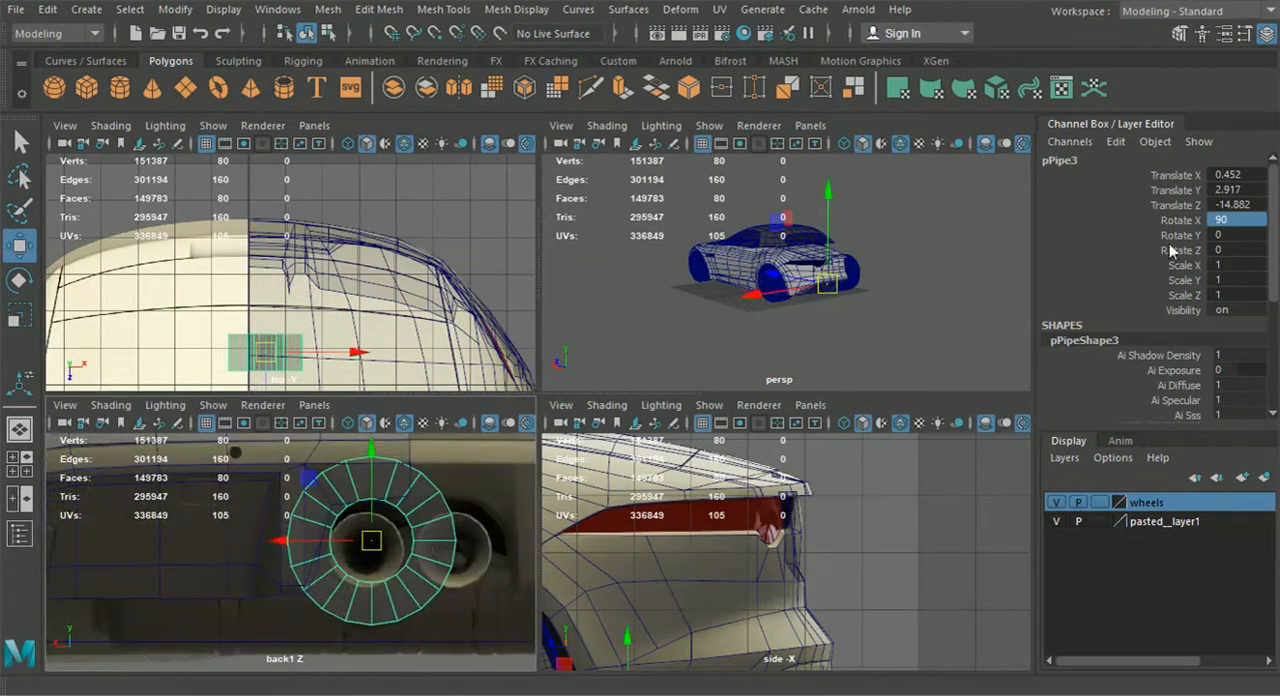
scroll(1165, 245, down, 5)
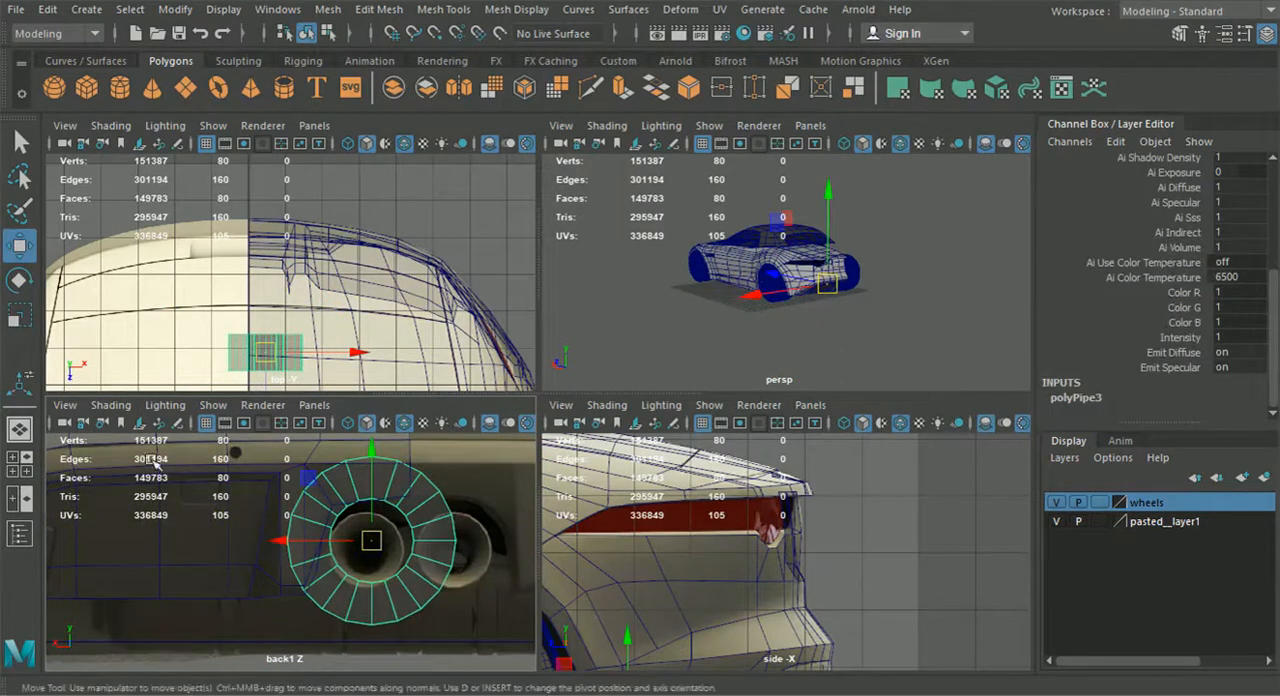
Scale the pipe down and align it with the exhaust tip's outline in the back view reference
key(r)
drag(376, 541, 283, 494)
click(22, 250)
alt+middle_drag(297, 529, 328, 504)
alt+right_drag(328, 504, 362, 518)
drag(480, 494, 470, 512)
alt+middle_drag(470, 512, 341, 527)
scroll(341, 527, up, 2)
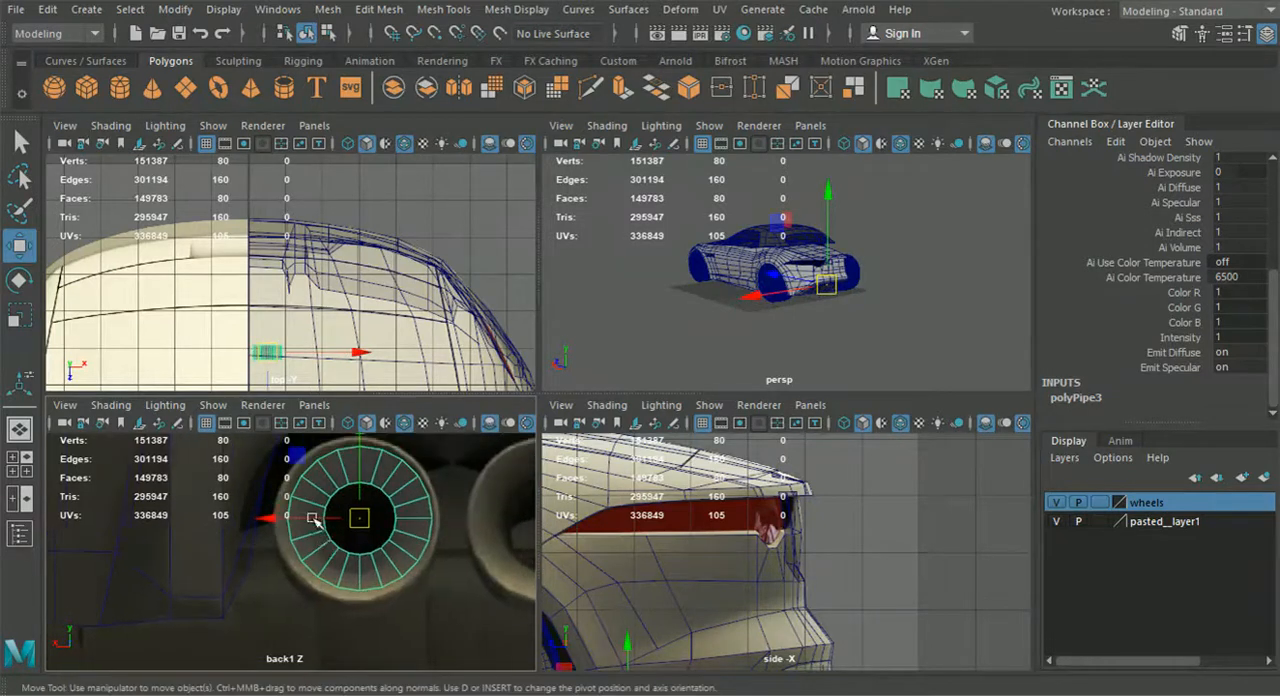
drag(358, 519, 371, 528)
key(r)
alt+middle_drag(350, 510, 356, 508)
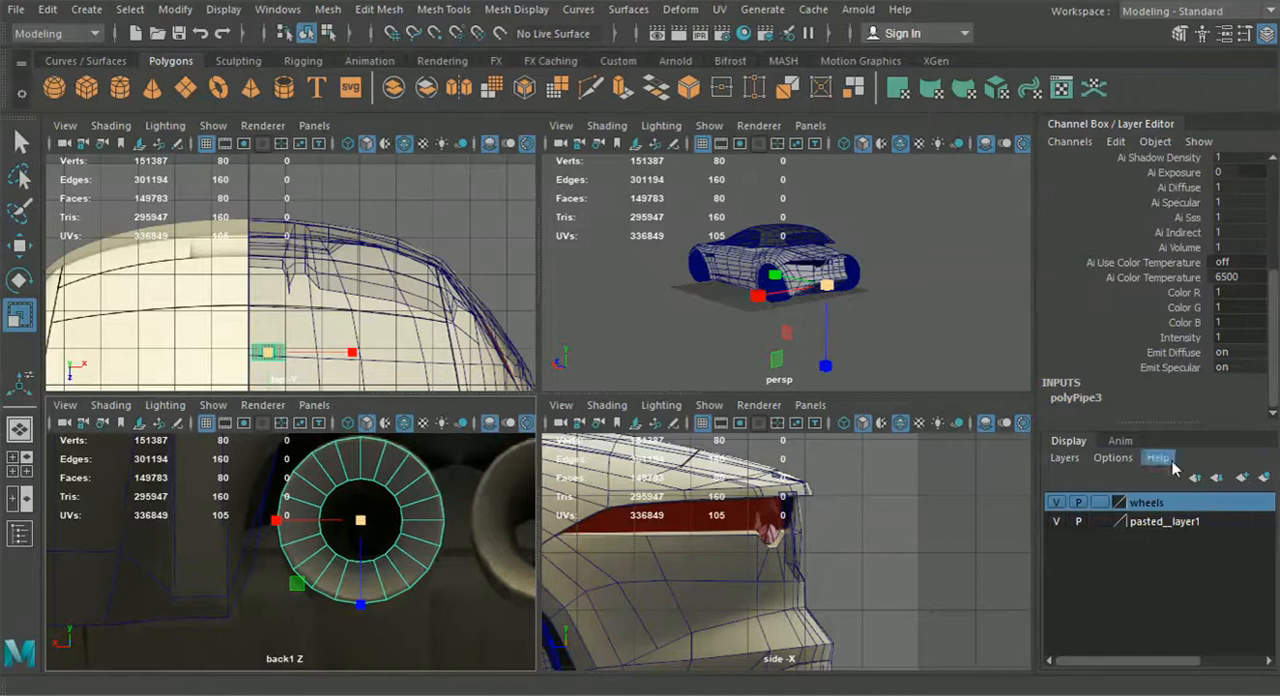
Set the pipe's thickness to 0.4
click(1088, 400)
scroll(1162, 343, down, 3)
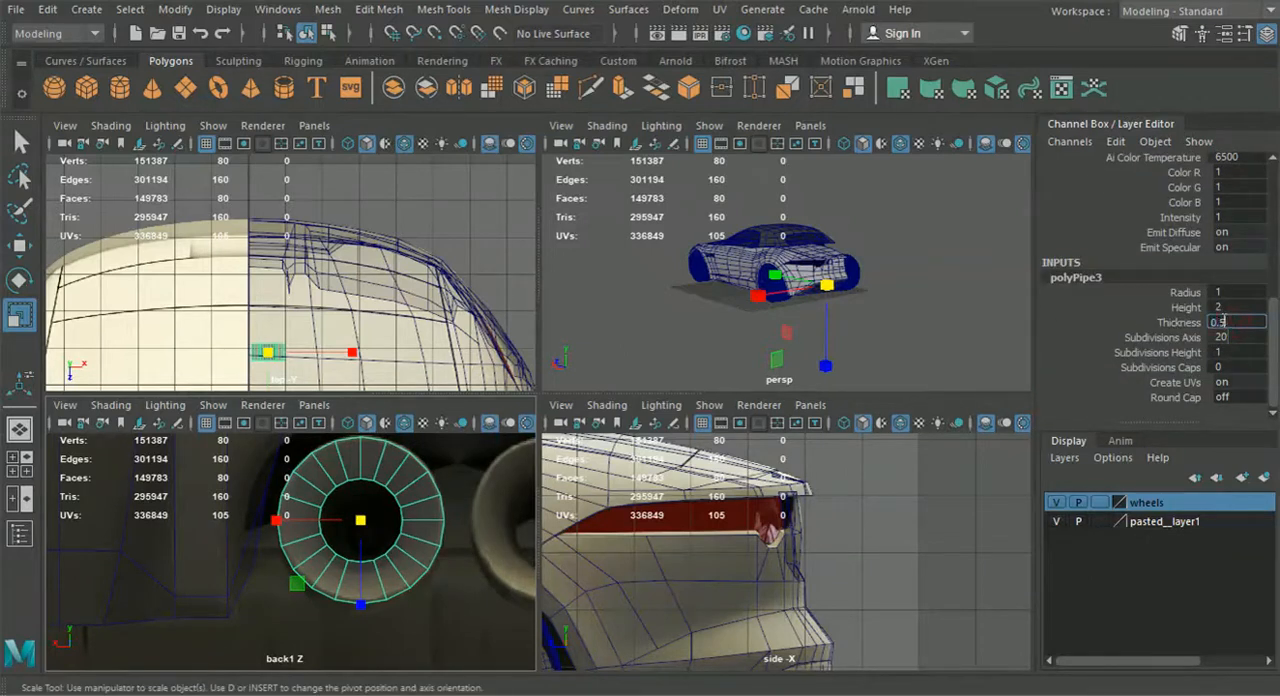
text(0.4)
key(Return)
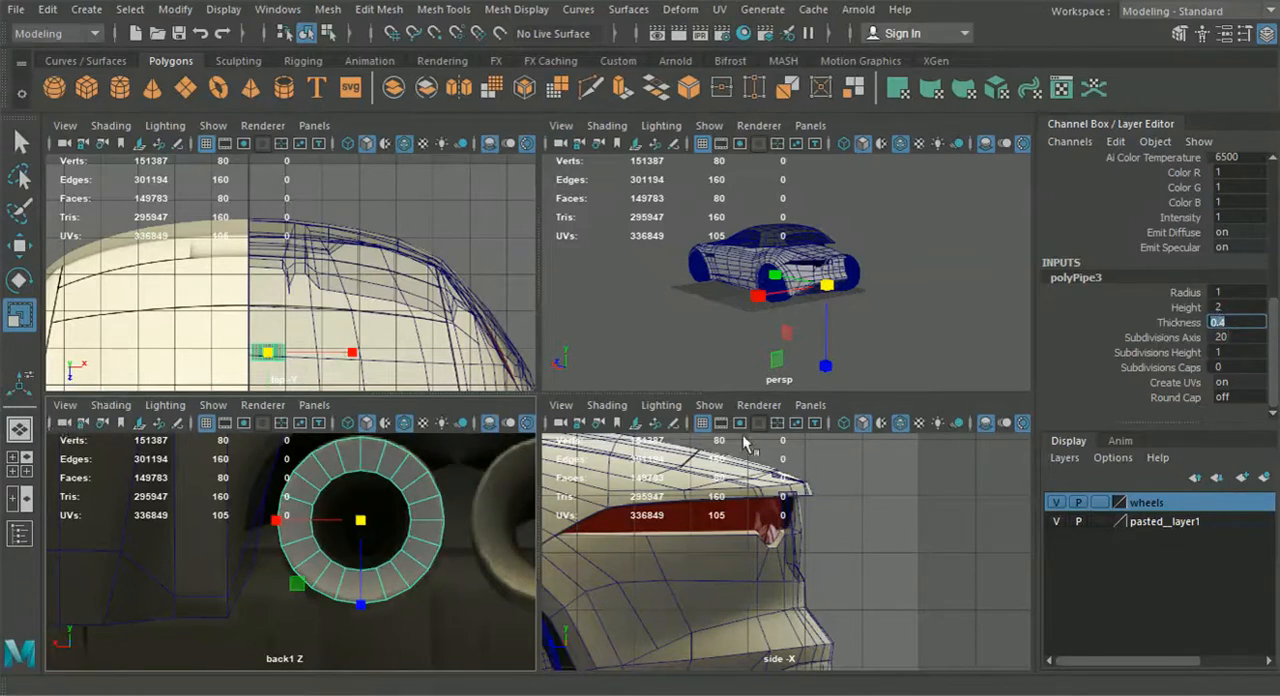
Stretch the pipe lengthwise with the Scale tool in the perspective view
scroll(785, 343, up, 5)
alt+drag(803, 325, 835, 261)
scroll(711, 324, up, 3)
Move the pipe along the car's length until its rear end lines up with the exhaust in the side view
click(18, 244)
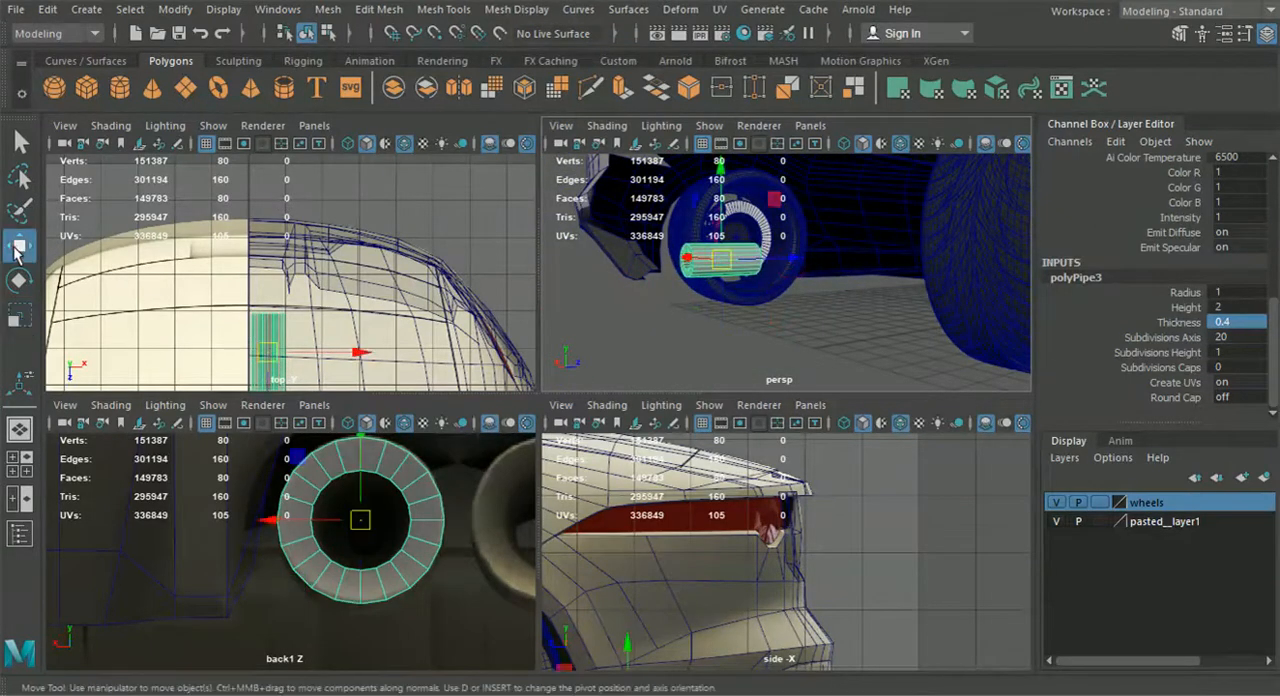
alt+drag(706, 306, 734, 306)
drag(802, 270, 750, 274)
mouse_move(708, 306)
alt+mouse_down()
mouse_move(795, 305)
mouse_move(740, 300)
mouse_move(716, 319)
alt+mouse_up()
alt+middle_drag(769, 630, 773, 482)
drag(606, 587, 651, 592)
scroll(707, 557, up, 4)
alt+middle_drag(734, 599, 740, 572)
scroll(745, 576, up, 2)
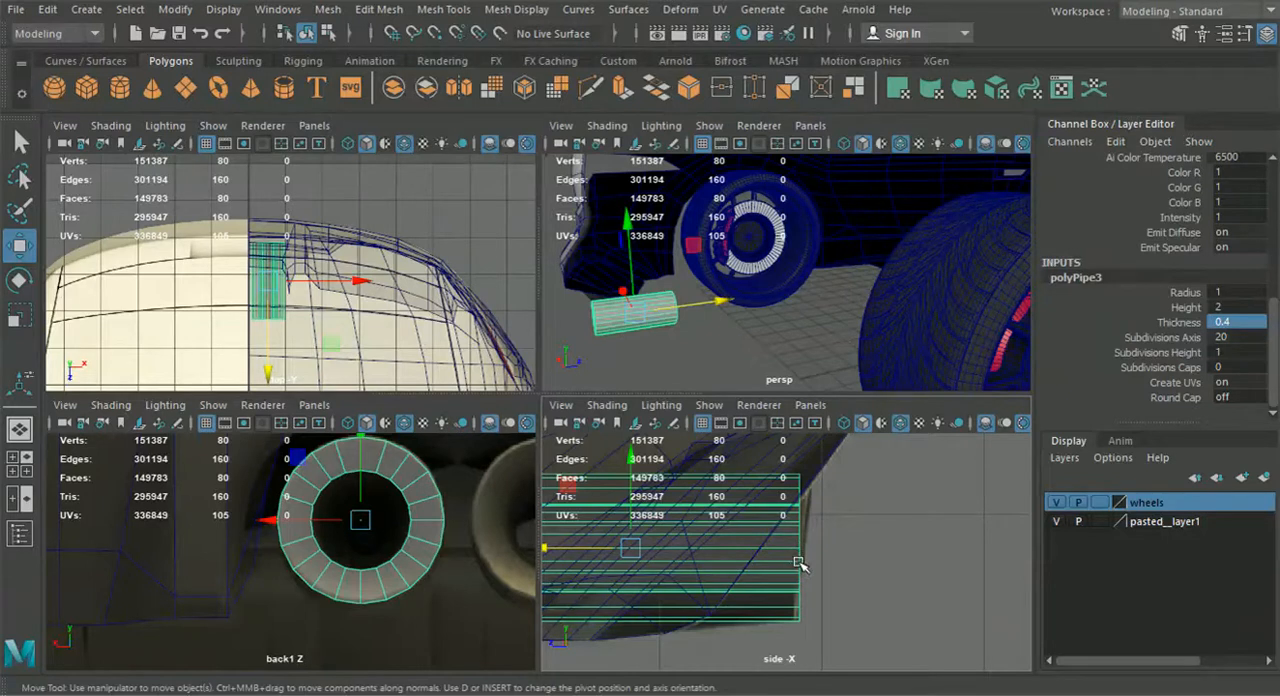
alt+middle_drag(800, 565, 832, 558)
Try to shape the exhaust opening by pushing the inner edge loop at the pipe's rear end inward
right_drag(300, 495, 307, 92)
click(761, 537)
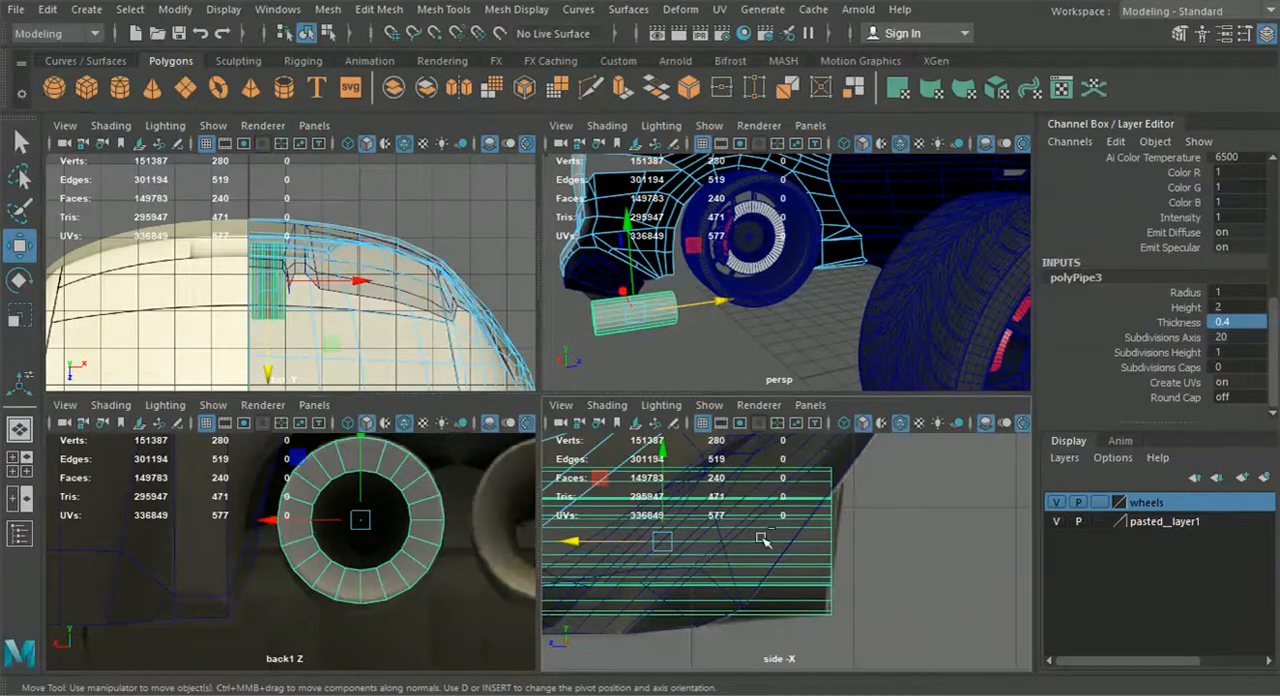
right_drag(799, 569, 805, 286)
right_drag(783, 93, 785, 95)
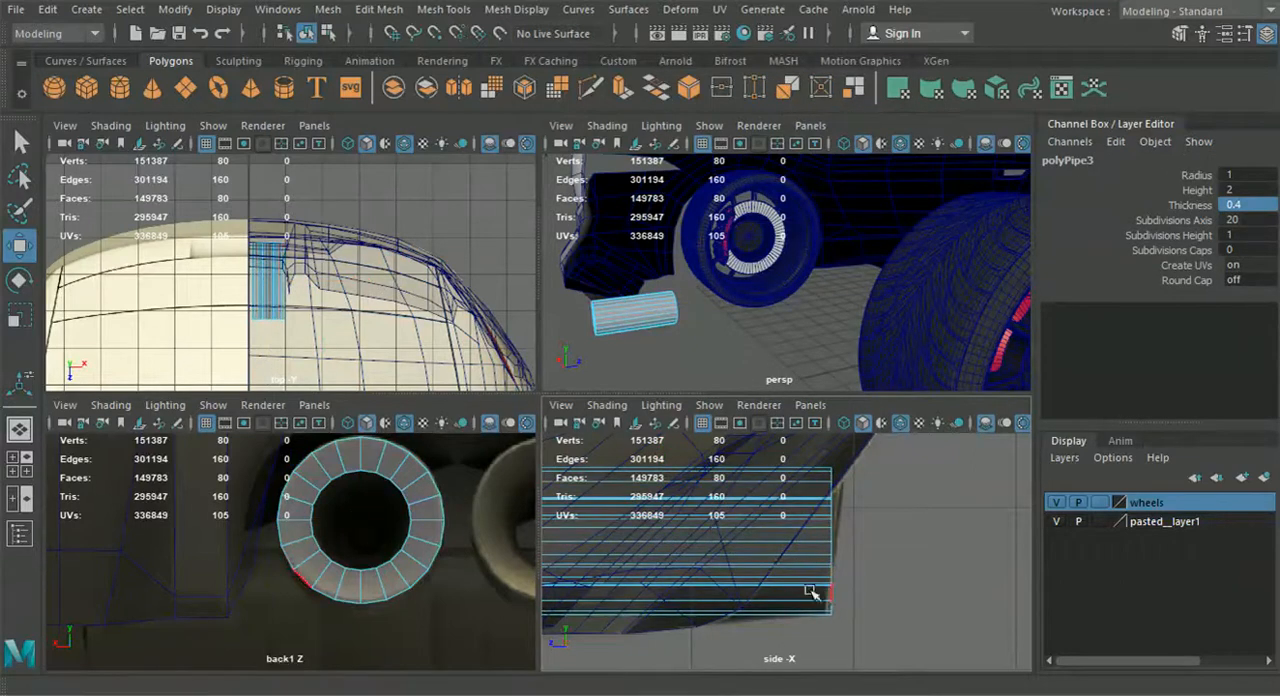
alt+middle_drag(350, 544, 363, 534)
double_click(363, 562)
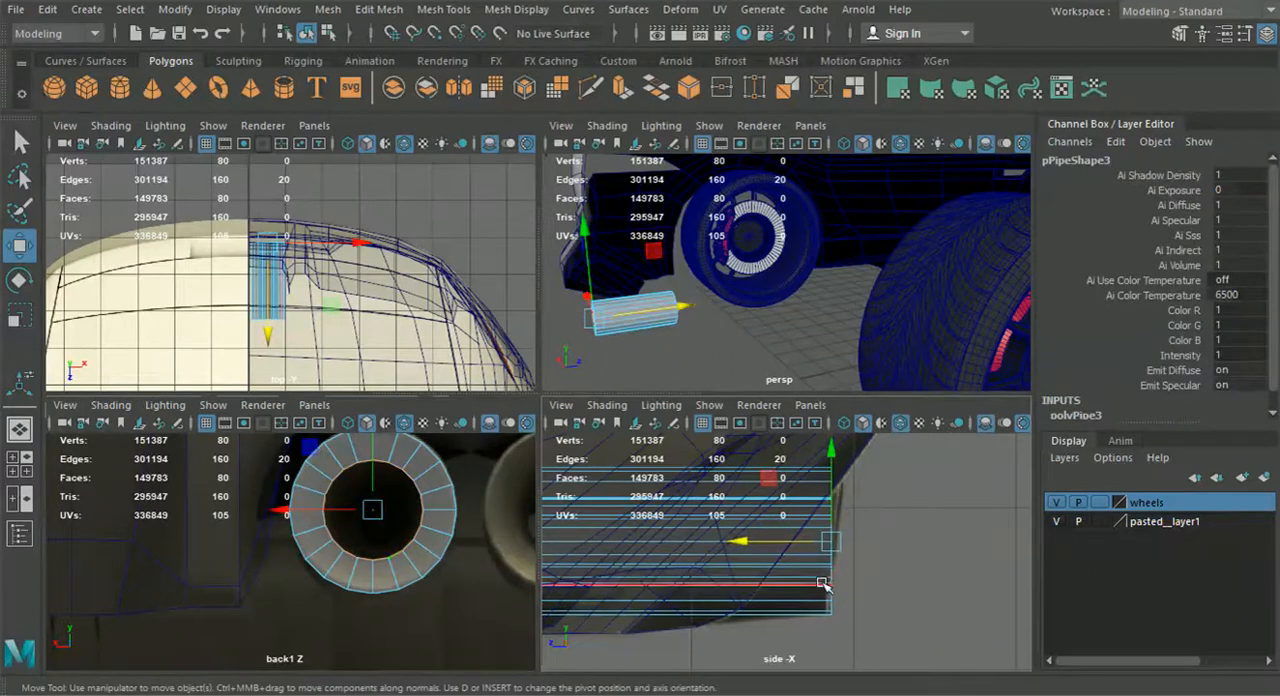
alt+middle_drag(600, 335, 738, 316)
click(1266, 33)
key(f)
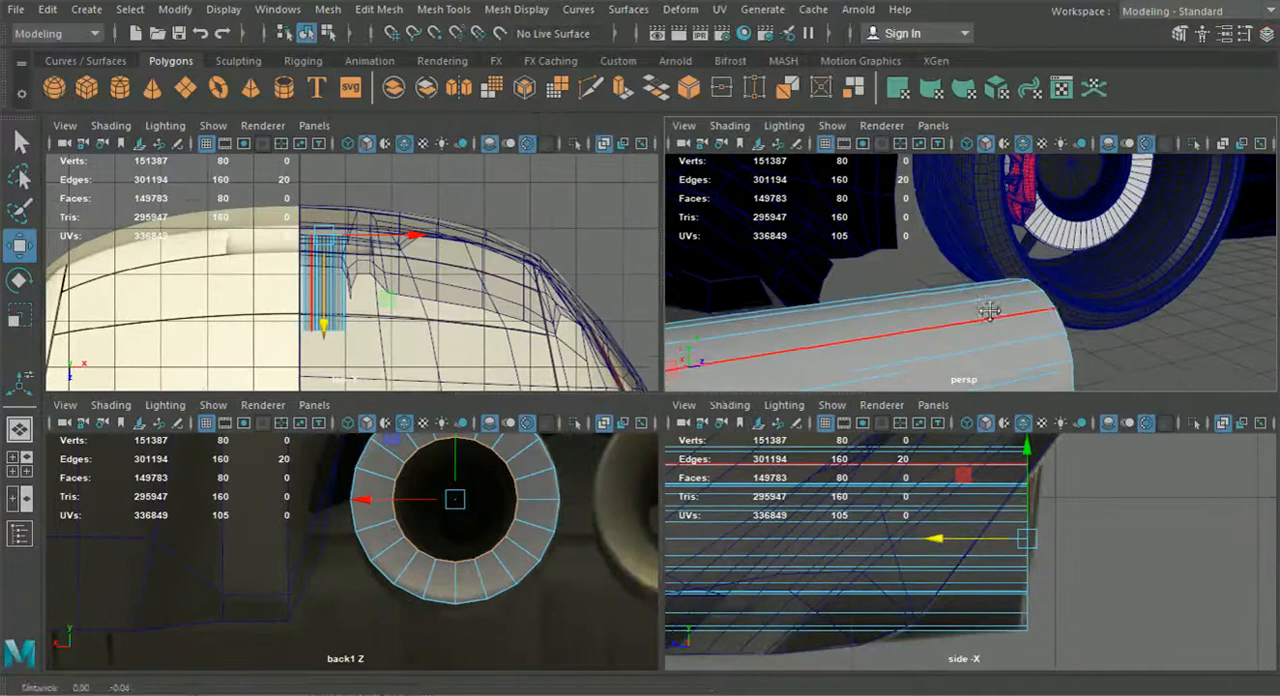
drag(1028, 264, 1077, 263)
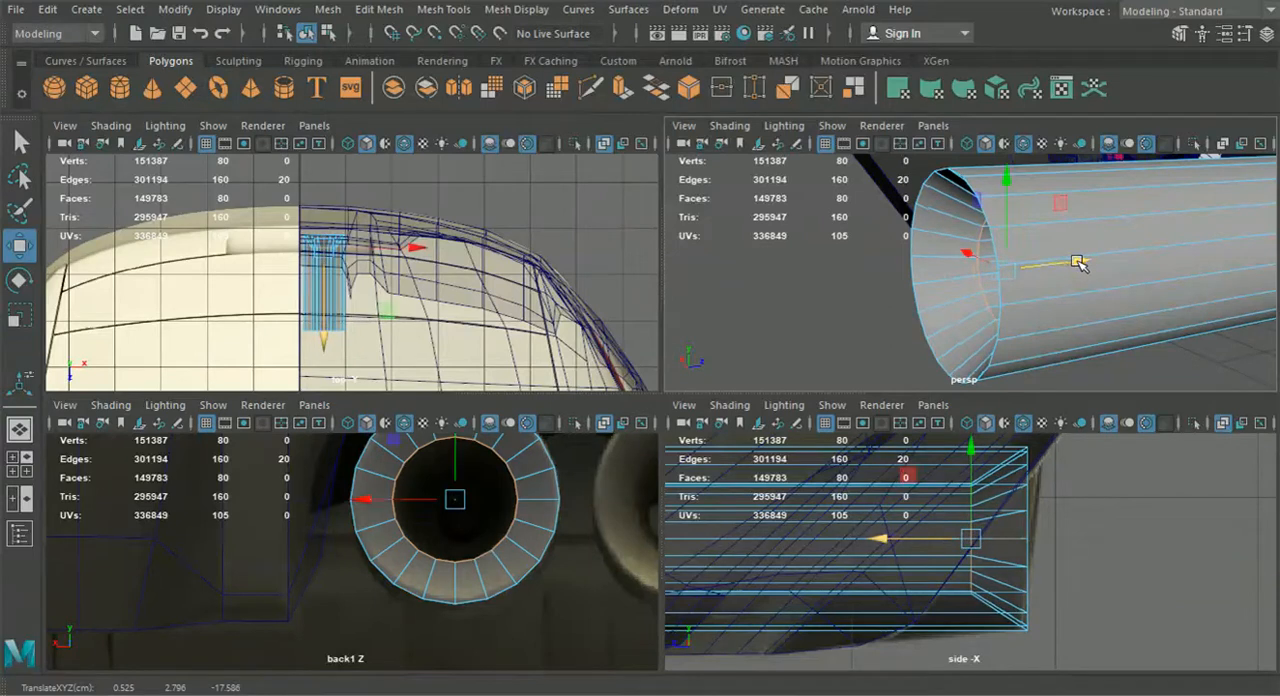
Undo the inner edge loop's inward move and leave the Insert Edge Loop tool
click(443, 9)
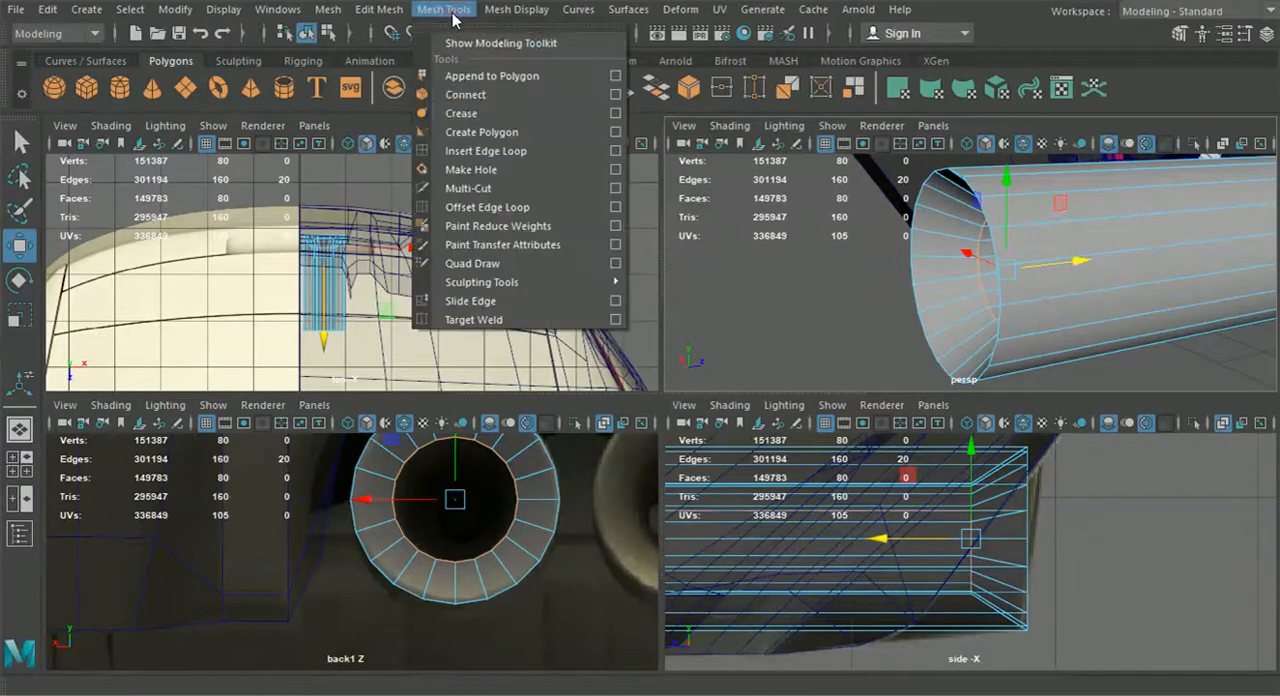
click(485, 151)
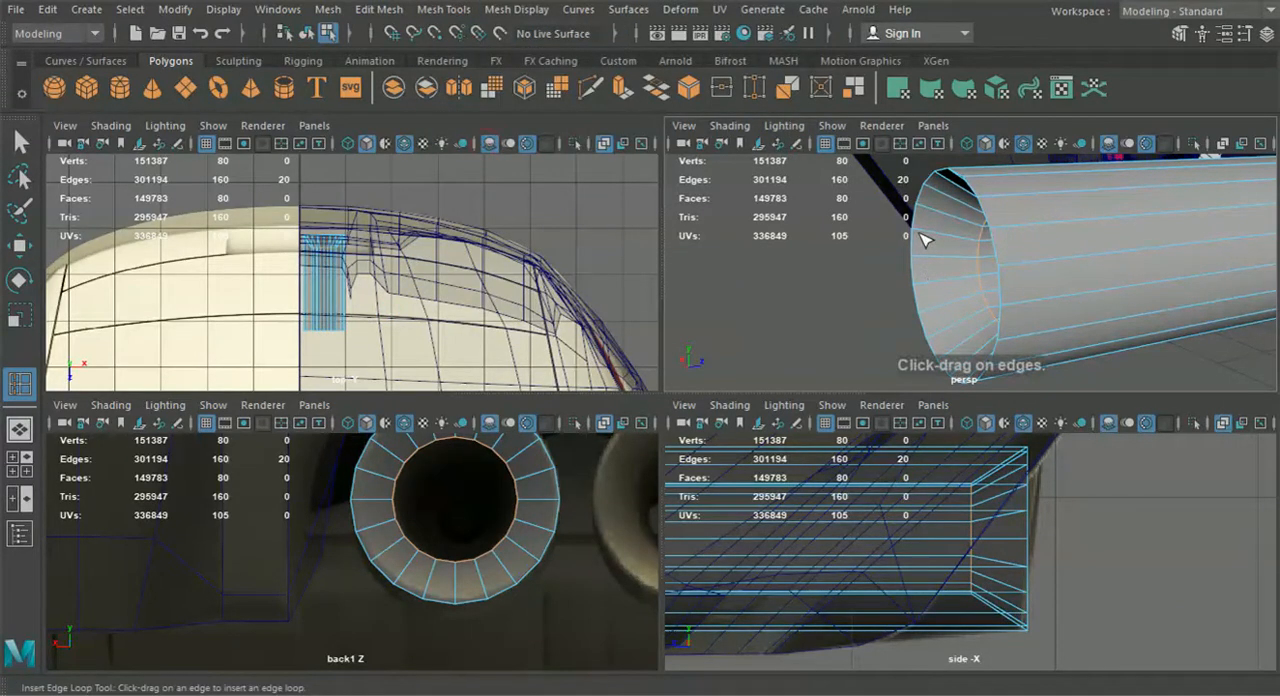
key(ctrl+z)
key(ctrl+z)
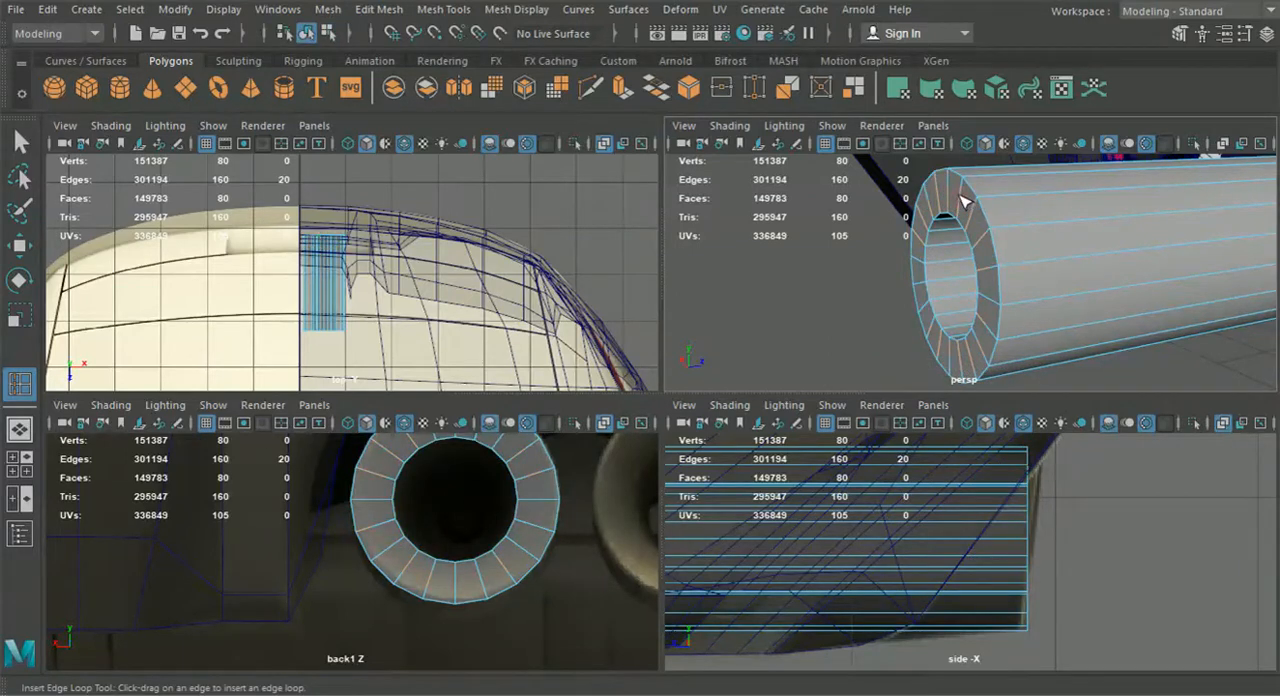
click(20, 143)
alt+drag(977, 270, 1074, 280)
alt+middle_drag(1074, 280, 900, 285)
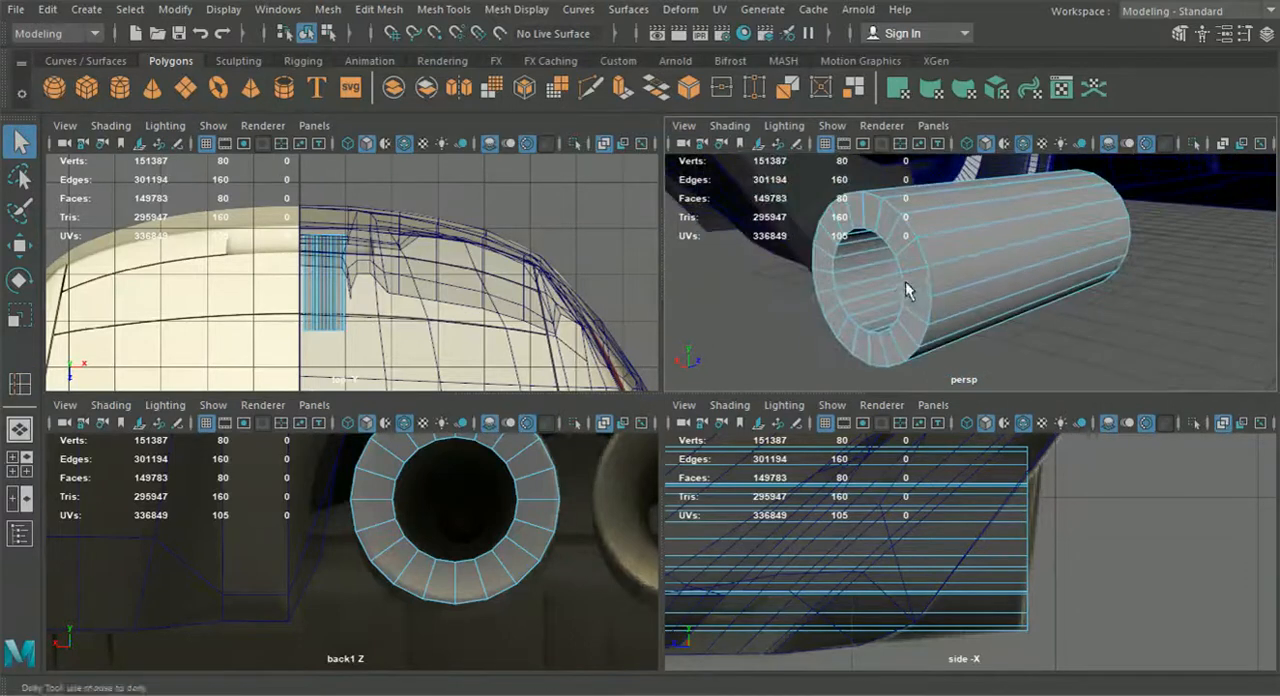
Insert an edge loop around the pipe's rear end face, close to its outer rim
alt+right_drag(900, 285, 910, 315)
right_drag(852, 219, 853, 191)
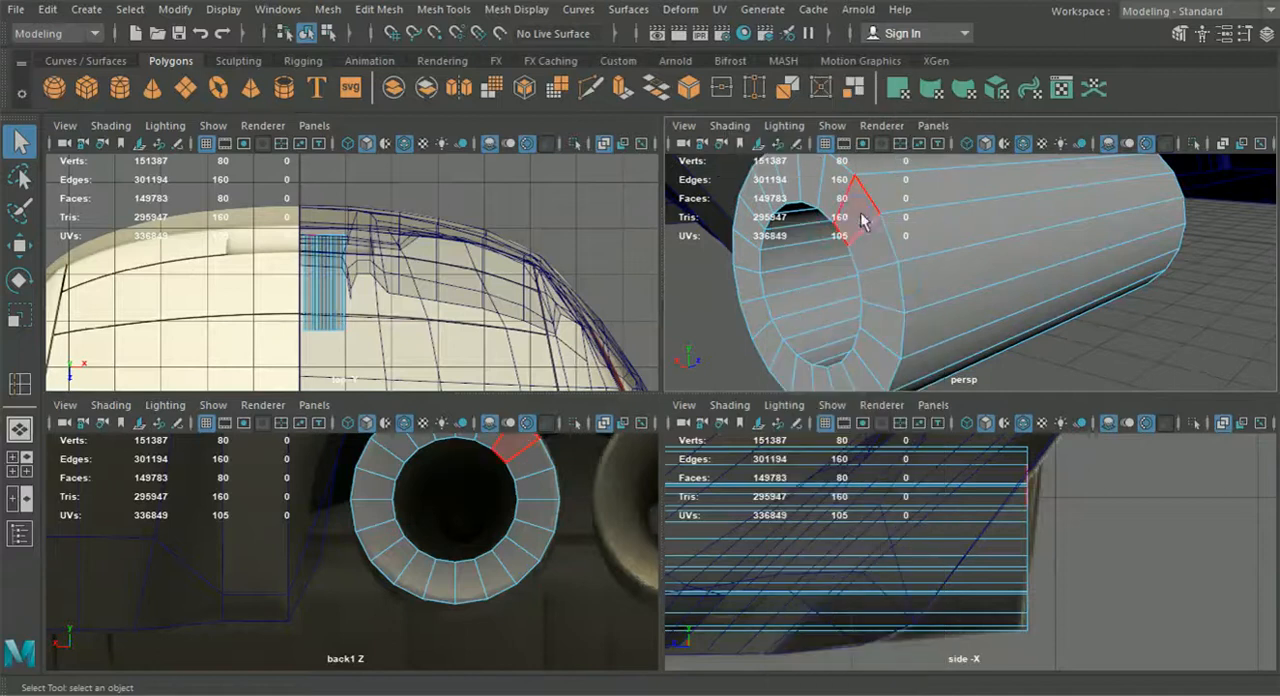
click(864, 253)
right_drag(864, 253, 867, 102)
click(870, 220)
click(516, 9)
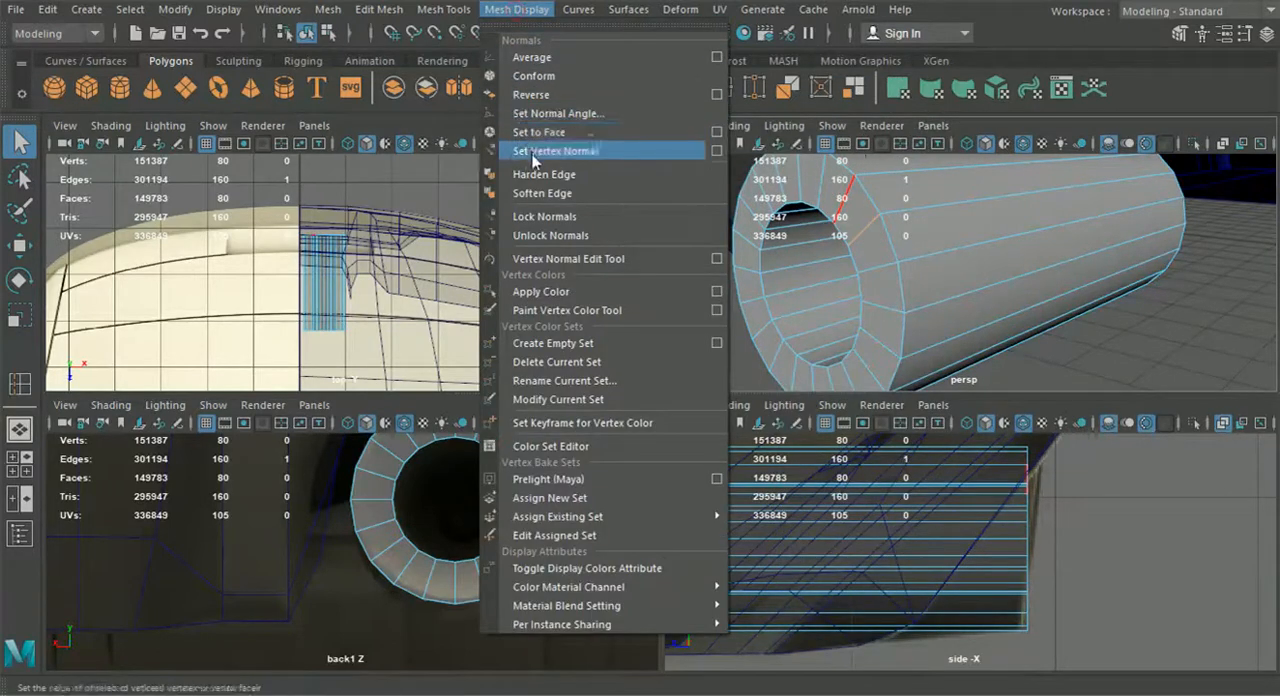
mouse_move(443, 9)
click(487, 150)
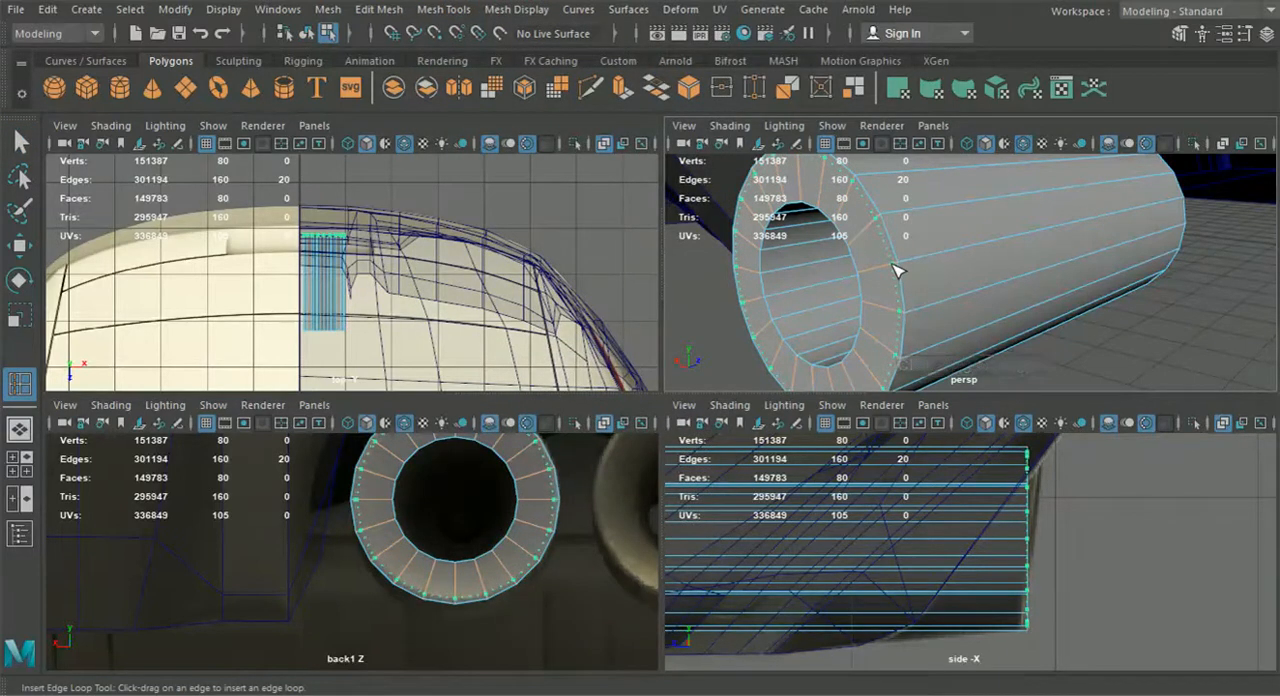
click(897, 270)
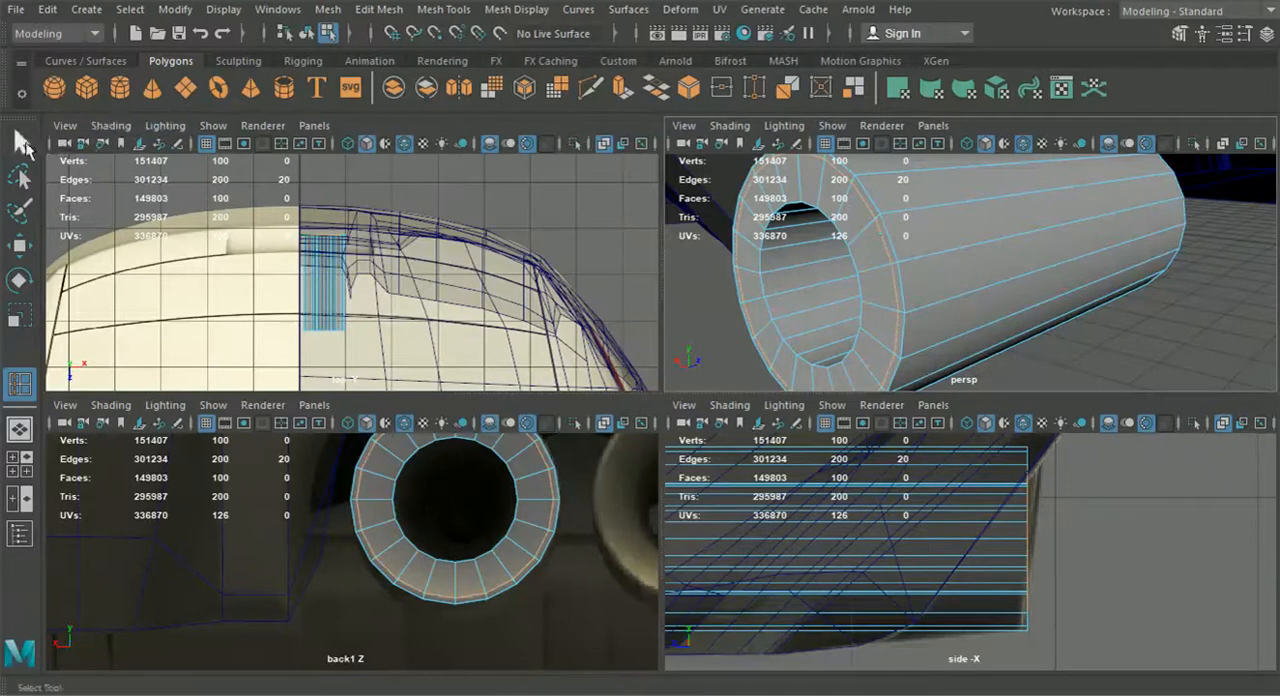
click(20, 143)
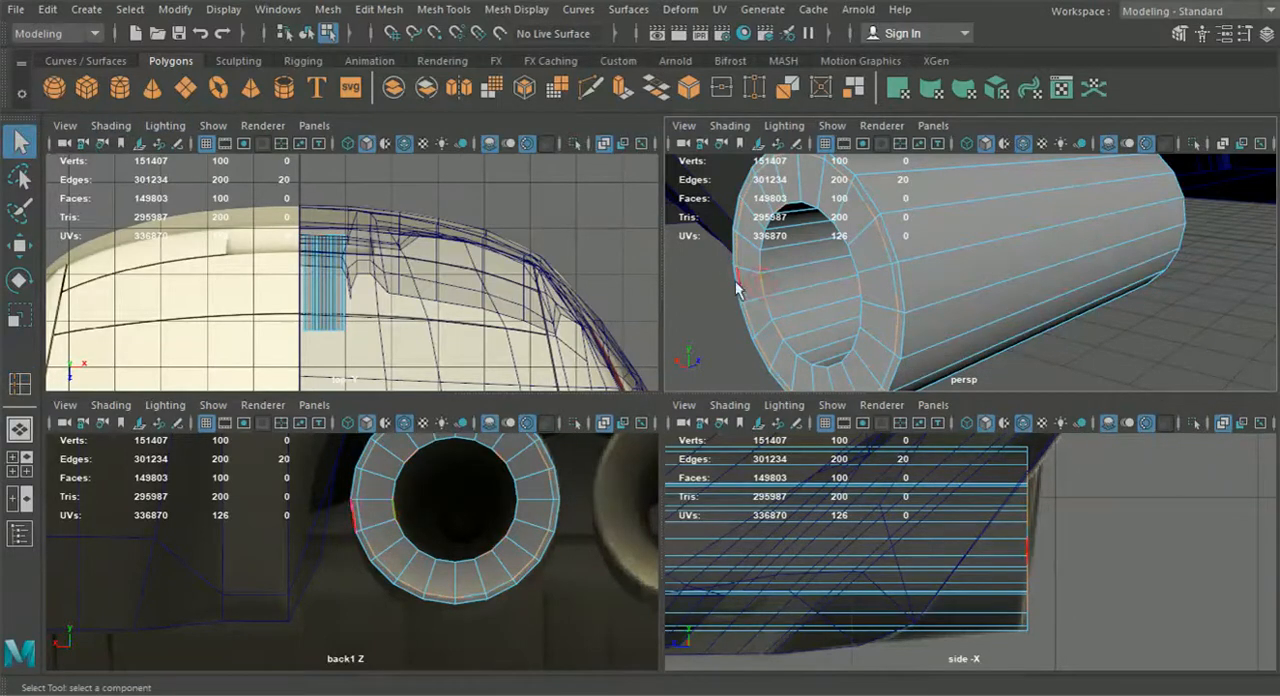
Push the inner edge loop of the pipe's rear opening inward along the pipe and return to object mode
click(10, 245)
drag(876, 277, 923, 268)
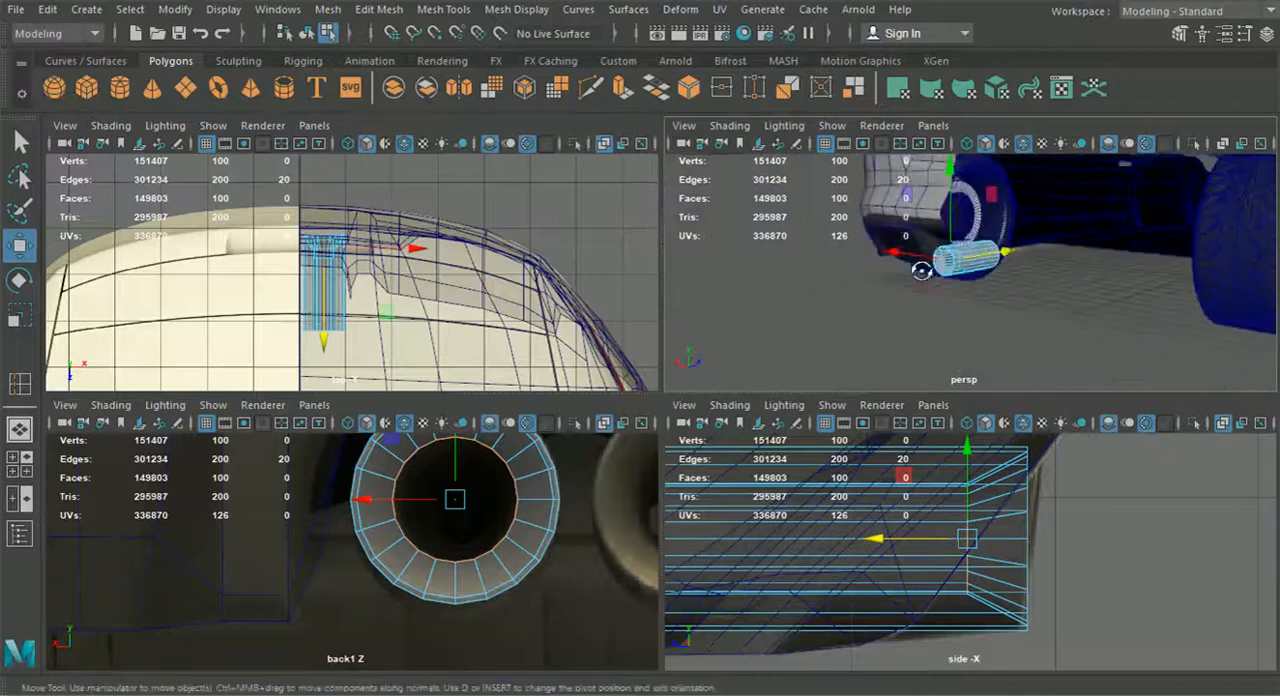
scroll(938, 270, up, 5)
drag(972, 228, 908, 230)
click(306, 33)
alt+drag(810, 330, 932, 337)
Select the vertices at the pipe's rear end and rotate them in side view to match the reference exhaust's slant
click(1000, 579)
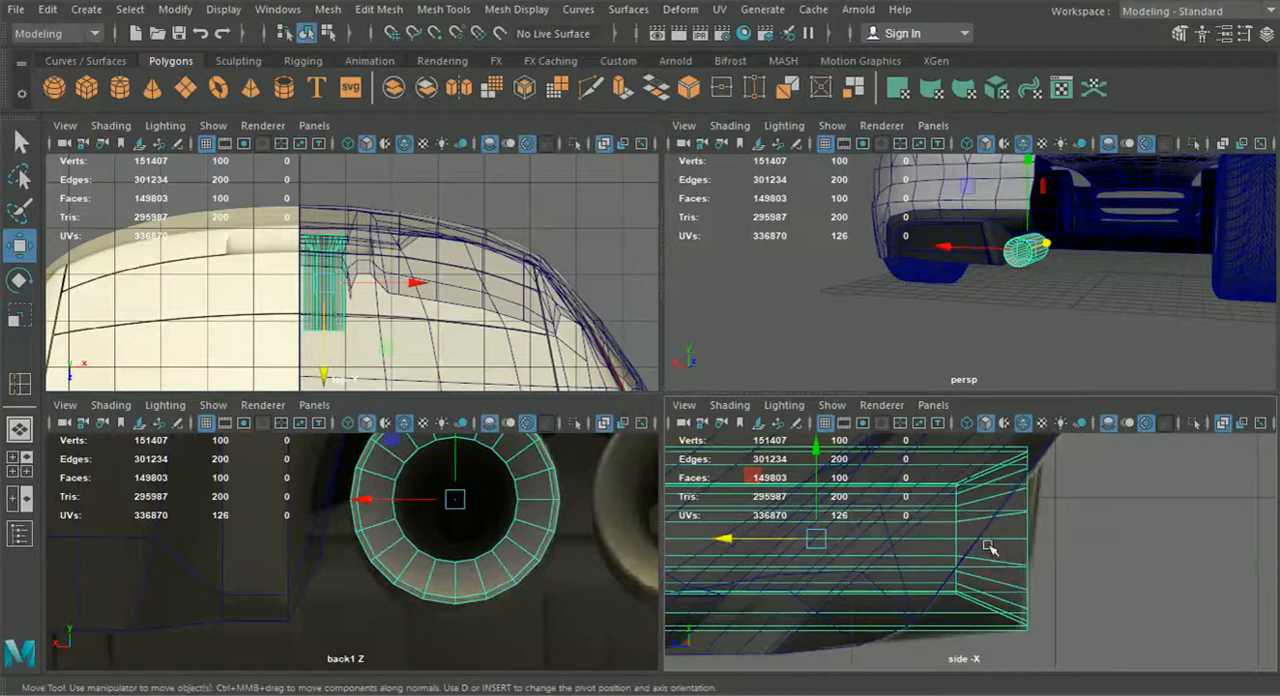
right_drag(1011, 552, 918, 142)
drag(1097, 658, 880, 424)
click(20, 281)
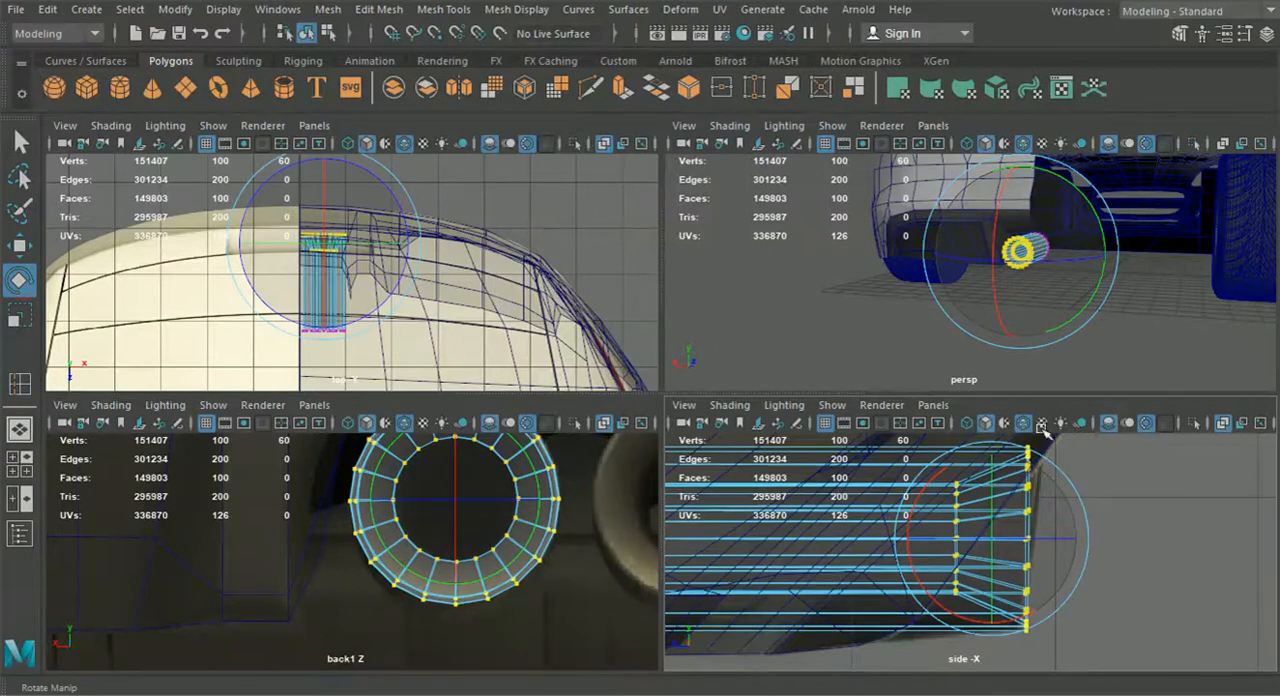
drag(997, 213, 996, 213)
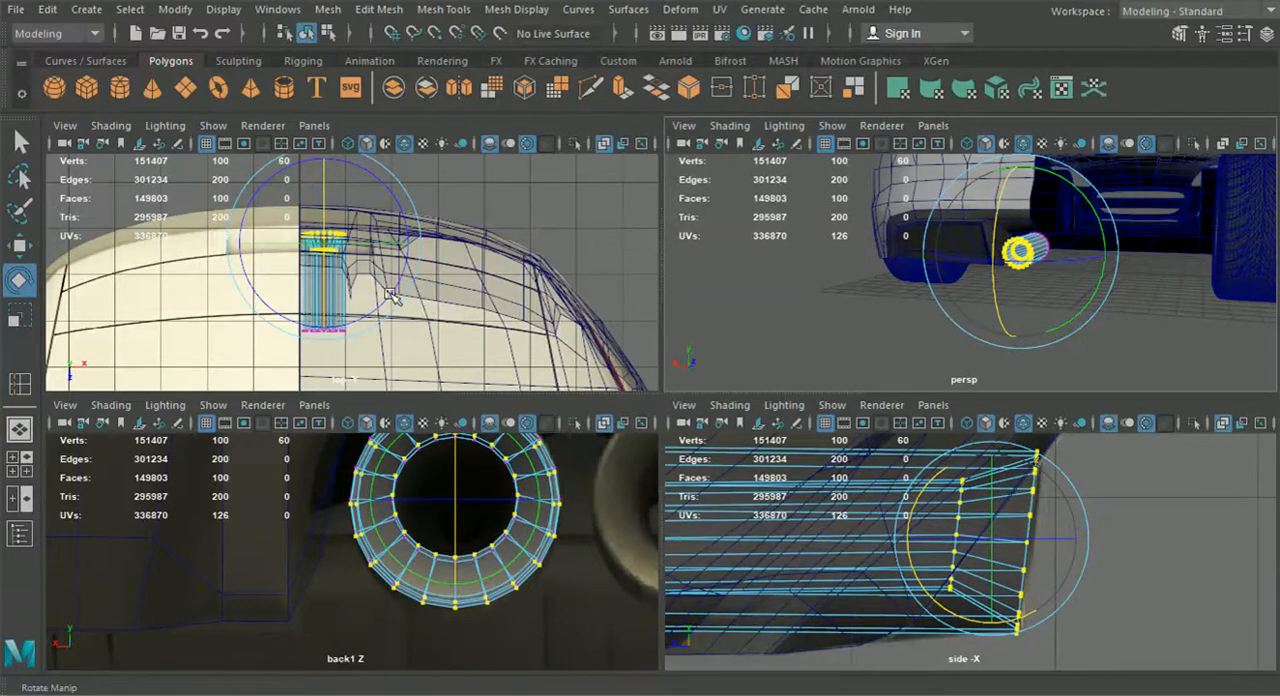
Fine-tune the height of the rear-end vertices against the exhaust in the back view reference
click(28, 252)
alt+middle_drag(416, 493, 420, 528)
drag(456, 472, 457, 477)
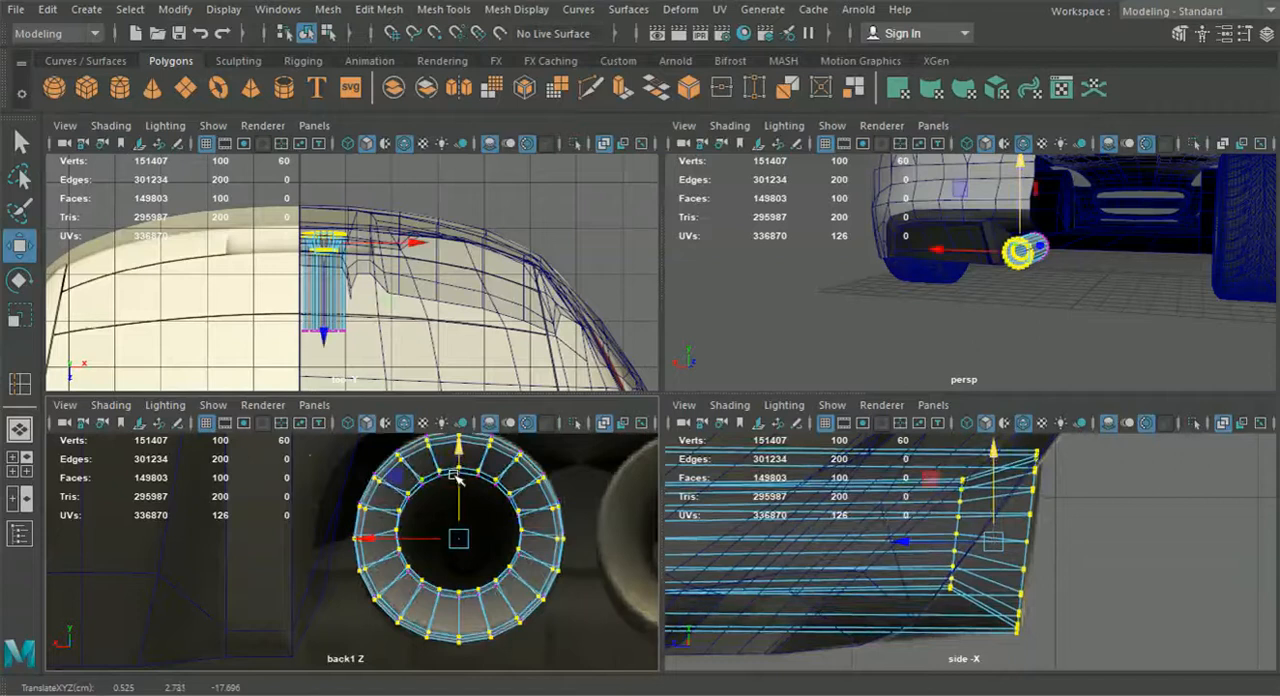
click(18, 316)
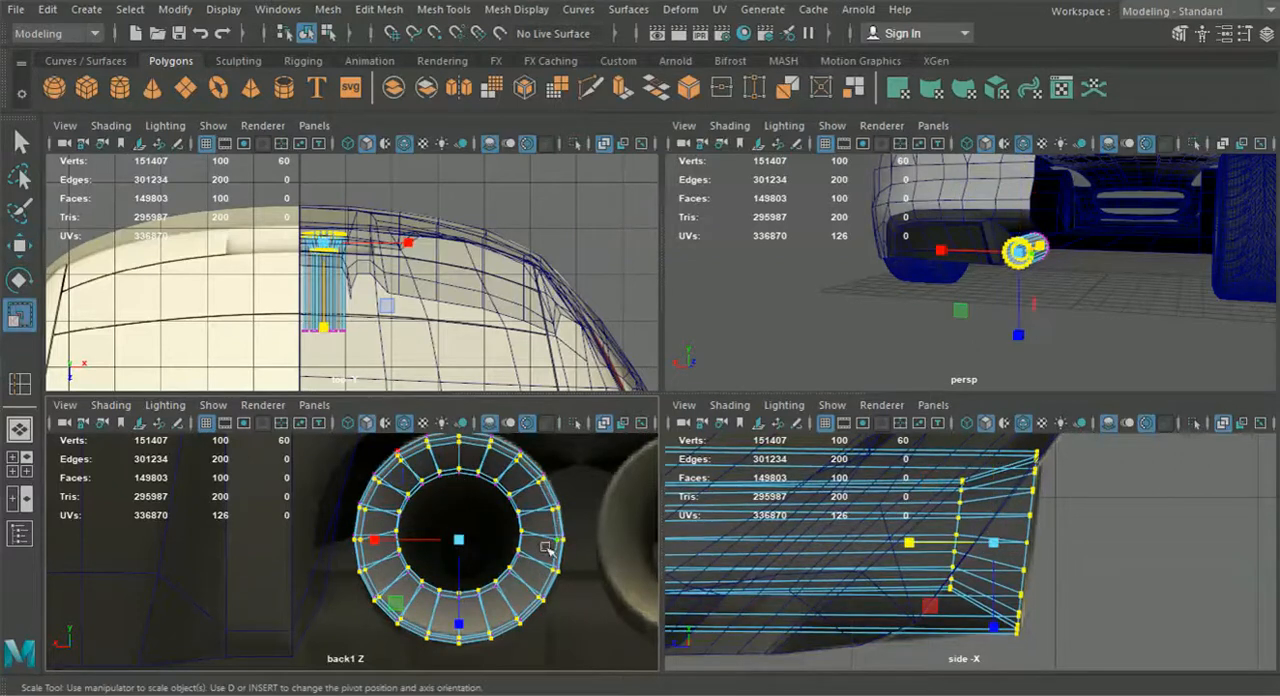
alt+middle_drag(953, 562, 948, 561)
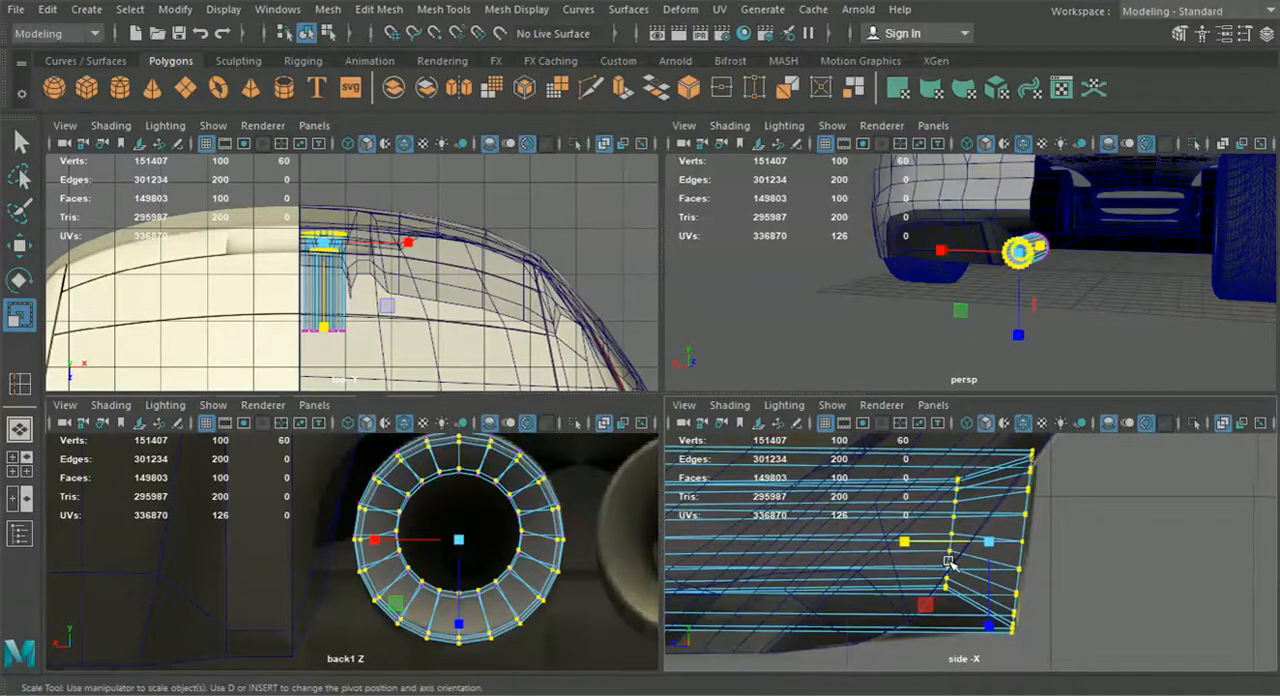
Select the vertices at the pipe's front end in side view and lower them so the pipe tilts
click(28, 252)
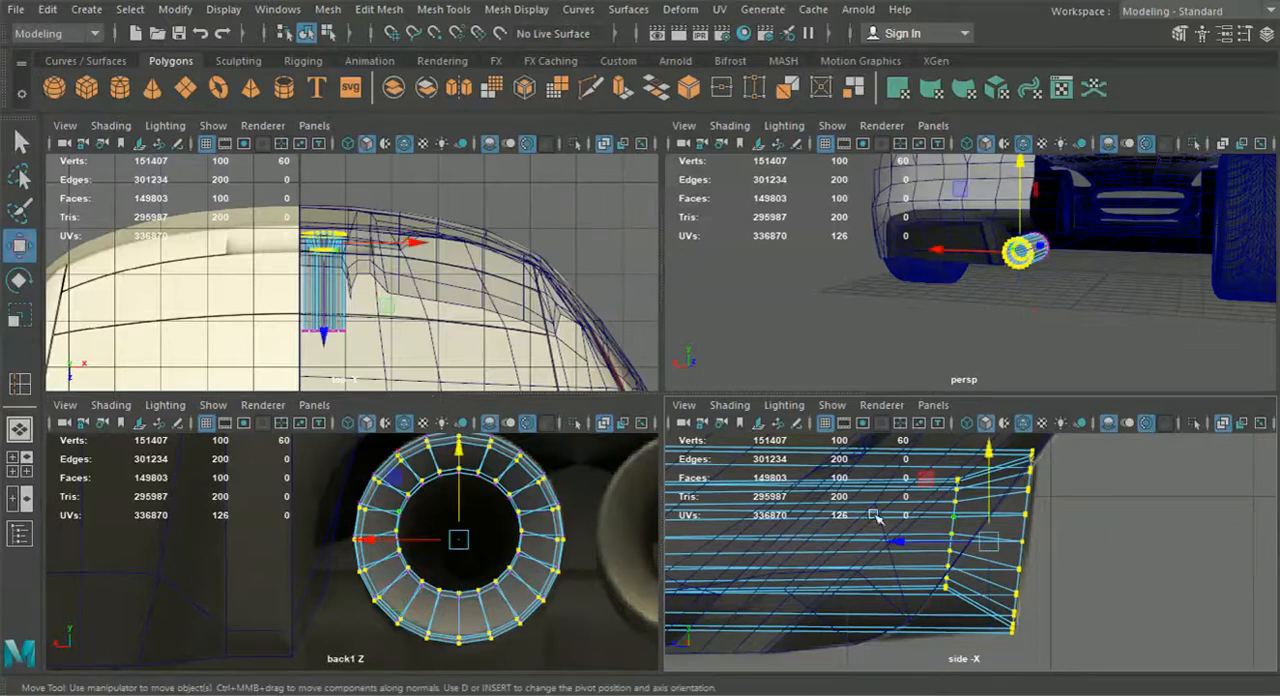
alt+middle_drag(874, 539, 970, 551)
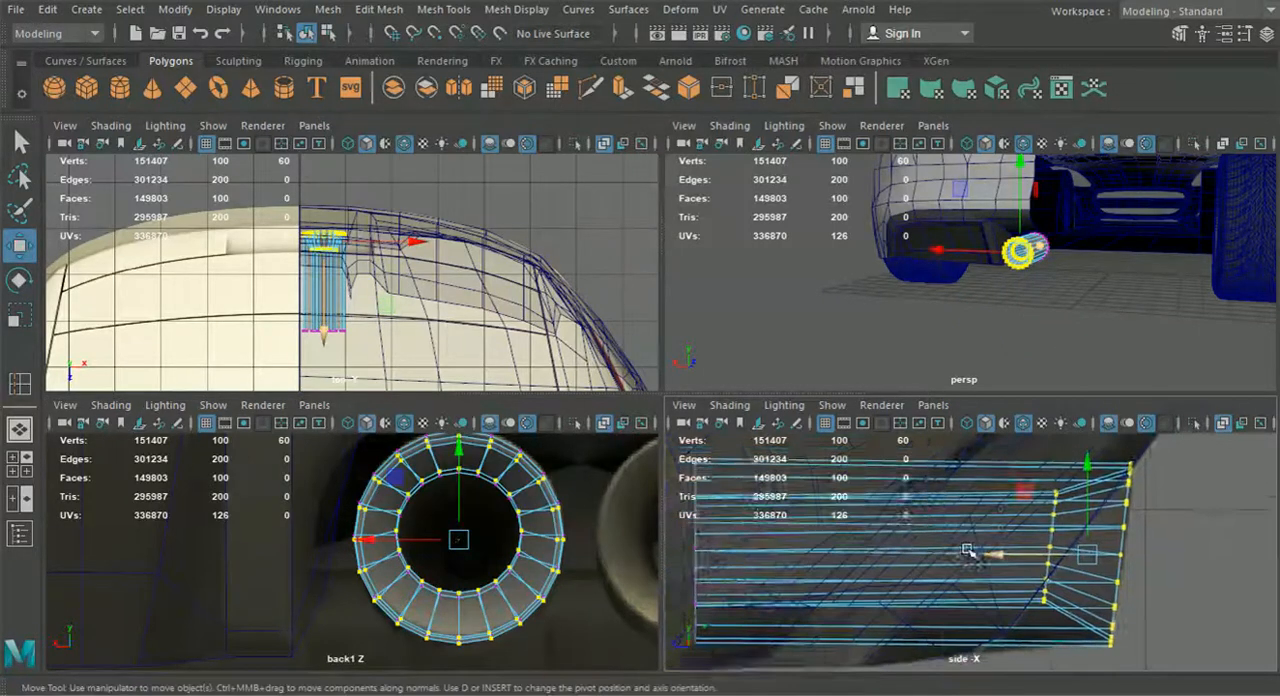
scroll(970, 551, down, 8)
drag(900, 608, 833, 490)
scroll(855, 490, up, 3)
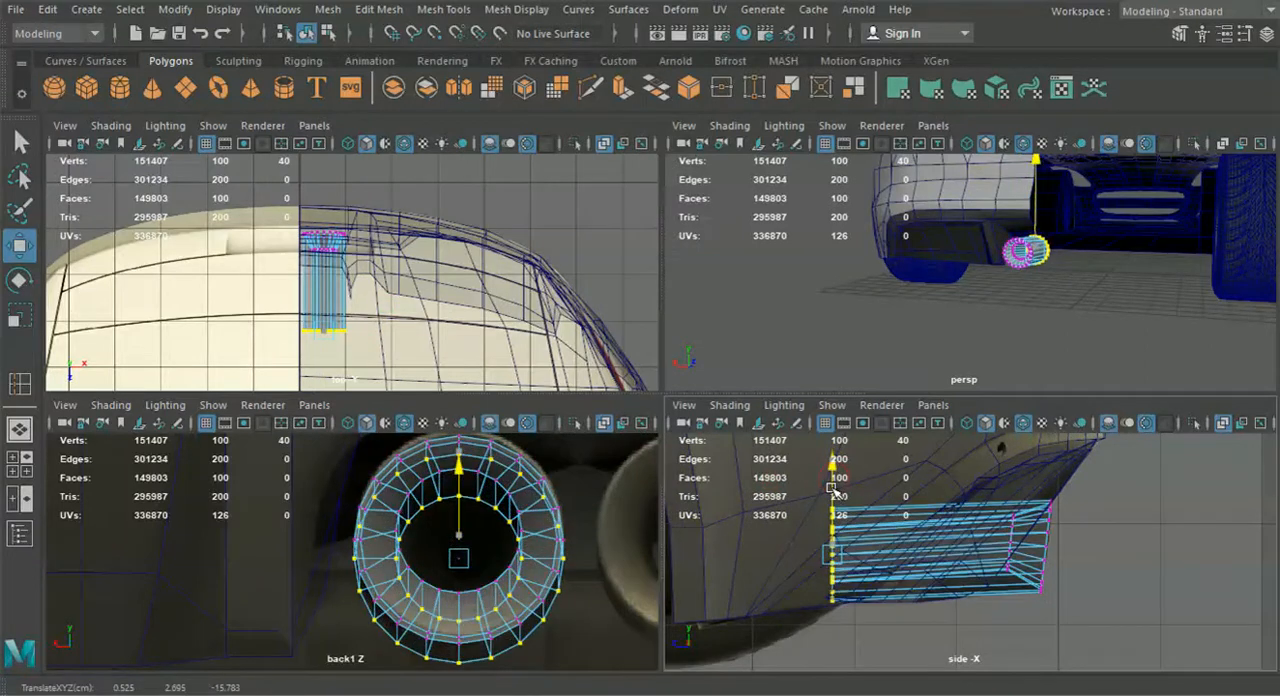
Return to object mode, clear the selection and enlarge the perspective view around the exhaust pipe
click(312, 37)
click(775, 364)
key(space)
alt+drag(780, 345, 960, 374)
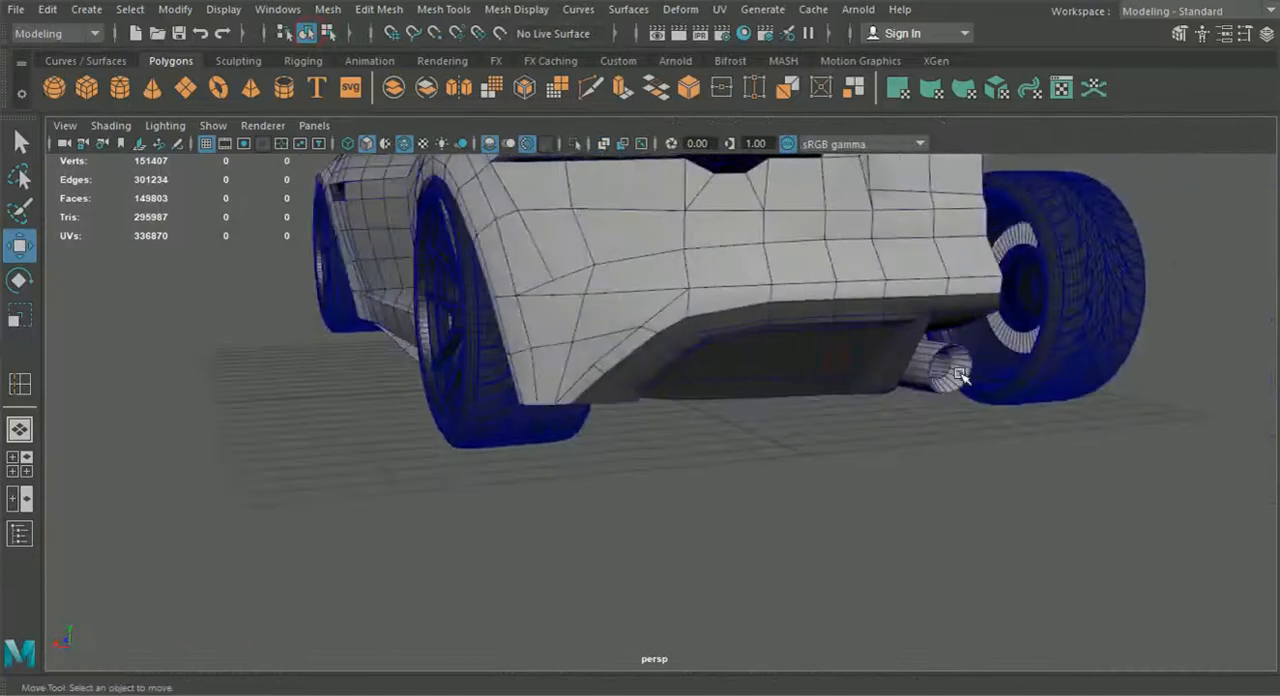
scroll(891, 414, up, 8)
Select the recessed inner edge loop of the pipe's opening and lower it slightly with the Move tool
click(835, 388)
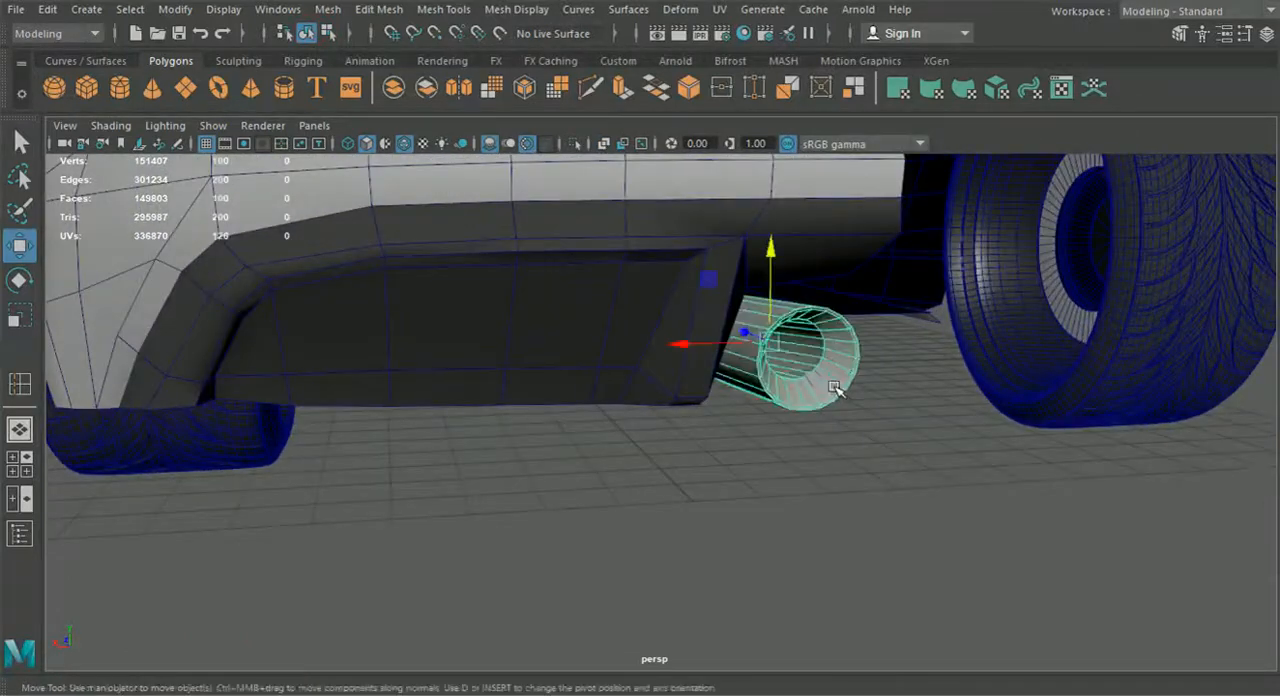
alt+middle_drag(835, 388, 723, 394)
scroll(723, 394, up, 5)
right_drag(687, 359, 680, 89)
double_click(672, 321)
click(667, 321)
double_click(658, 352)
drag(617, 239, 617, 252)
alt+drag(617, 252, 597, 245)
scroll(612, 300, down, 5)
alt+drag(618, 346, 645, 343)
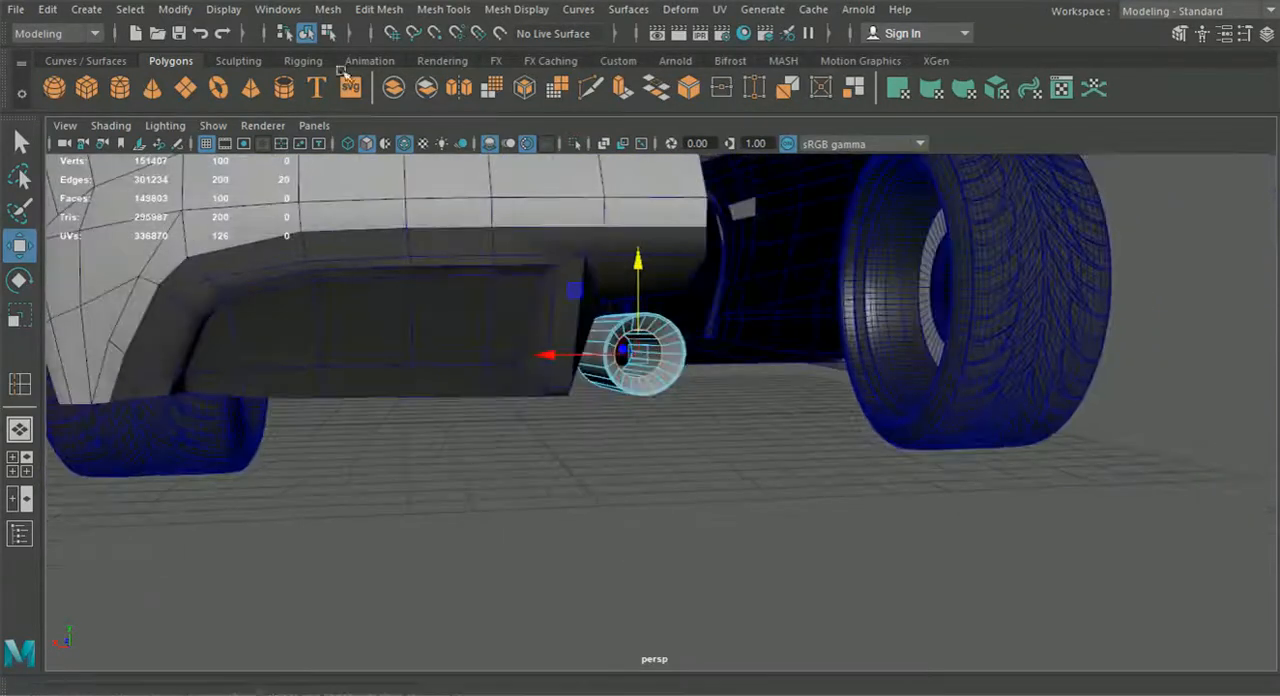
Leave edge editing and examine the shape of the pipe's opening from several angles
click(308, 33)
click(603, 440)
alt+drag(603, 440, 529, 441)
scroll(529, 441, up, 3)
alt+drag(340, 335, 531, 397)
scroll(540, 420, up, 3)
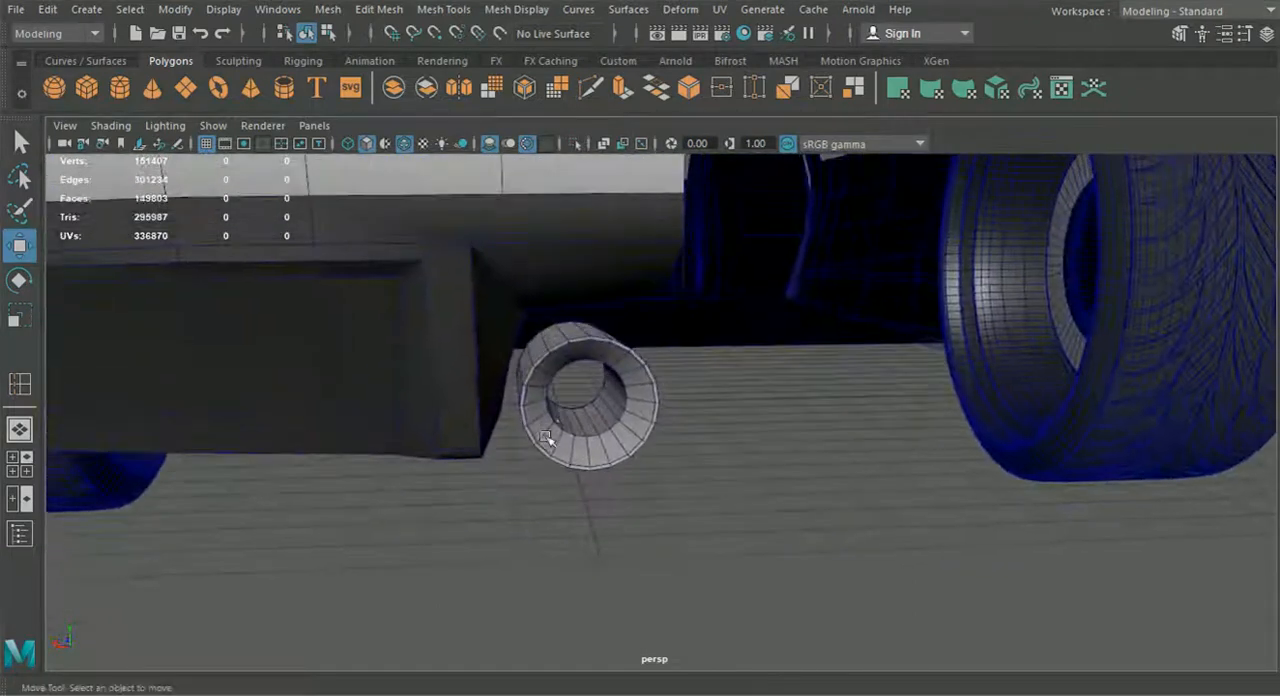
alt+right_drag(546, 440, 614, 480)
alt+drag(586, 334, 648, 360)
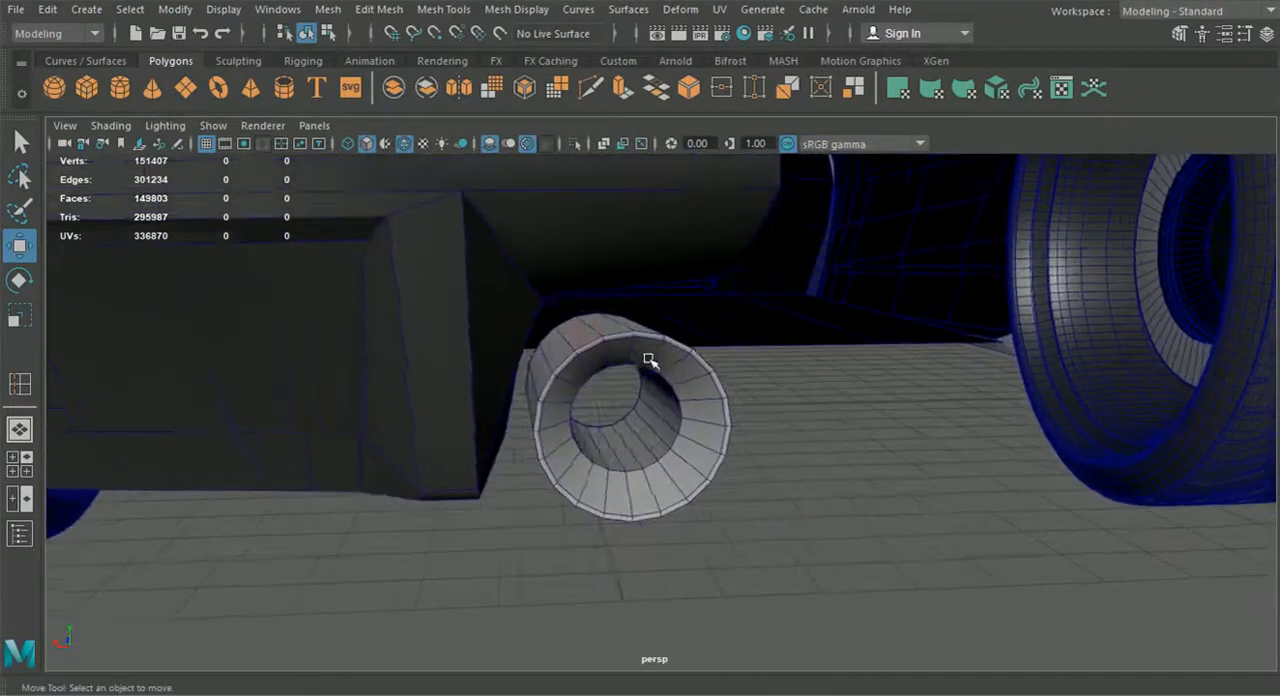
alt+right_drag(641, 363, 705, 459)
Select the two edge loops around the rim of the pipe's rear end and bevel them
click(634, 320)
right_drag(620, 304, 620, 89)
double_click(583, 275)
shift+double_click(549, 297)
click(327, 12)
mouse_move(378, 9)
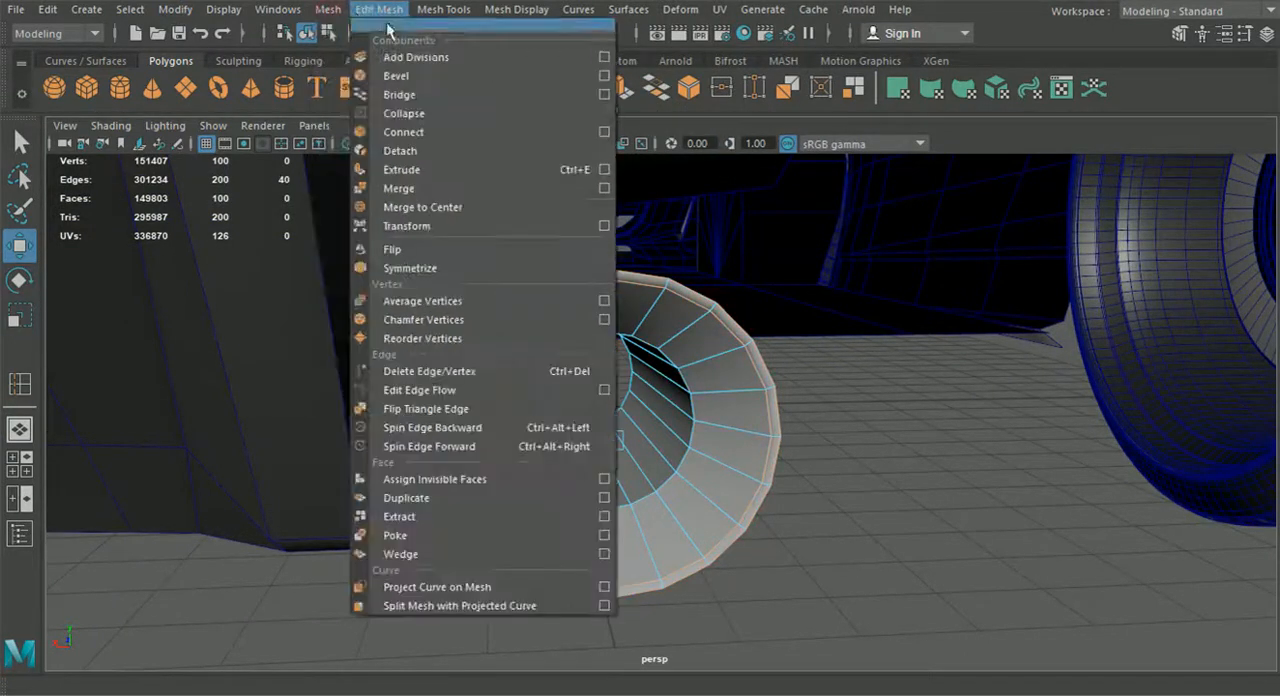
click(400, 80)
Set the rim bevel's fraction to 0.7 and its segments to 2
alt+middle_drag(561, 206, 579, 243)
alt+right_drag(579, 243, 611, 323)
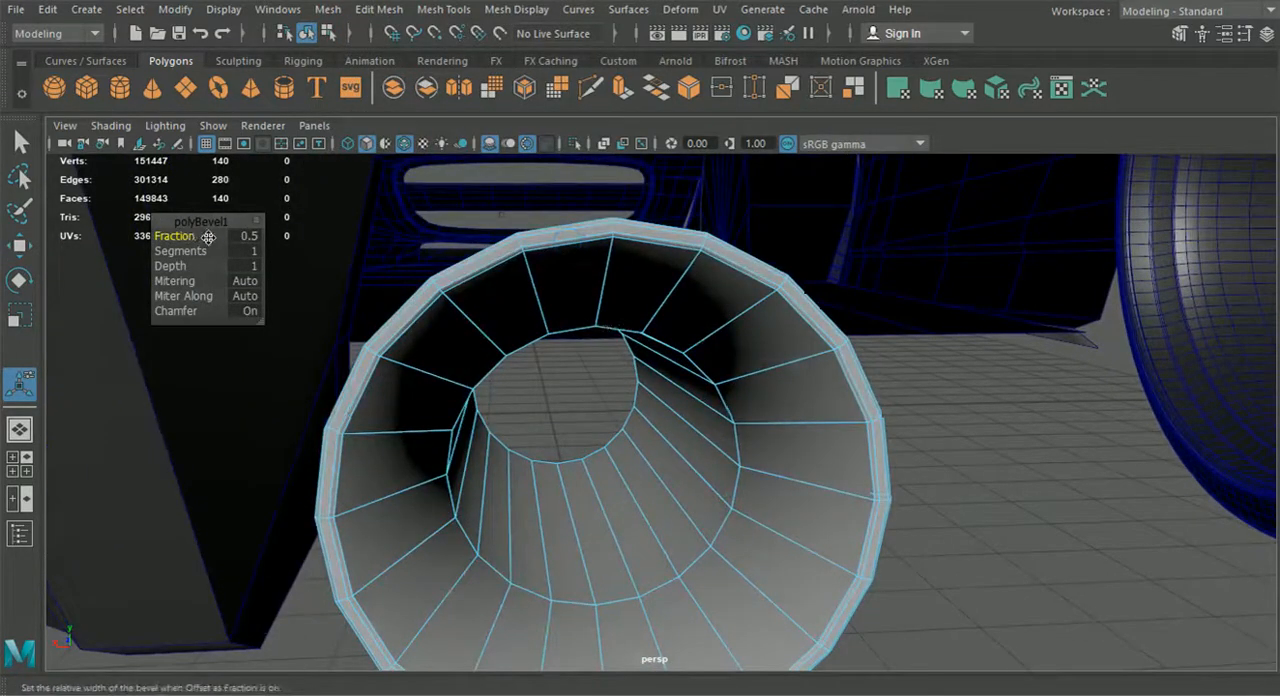
middle_drag(190, 235, 195, 235)
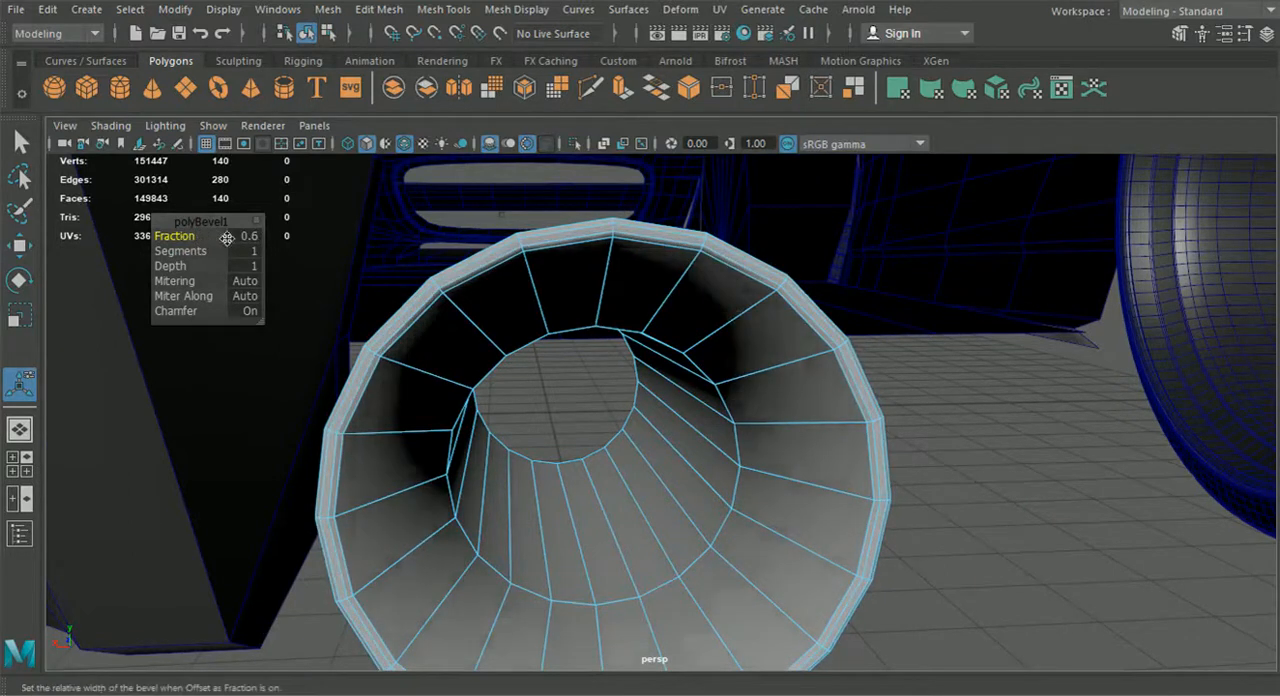
click(243, 233)
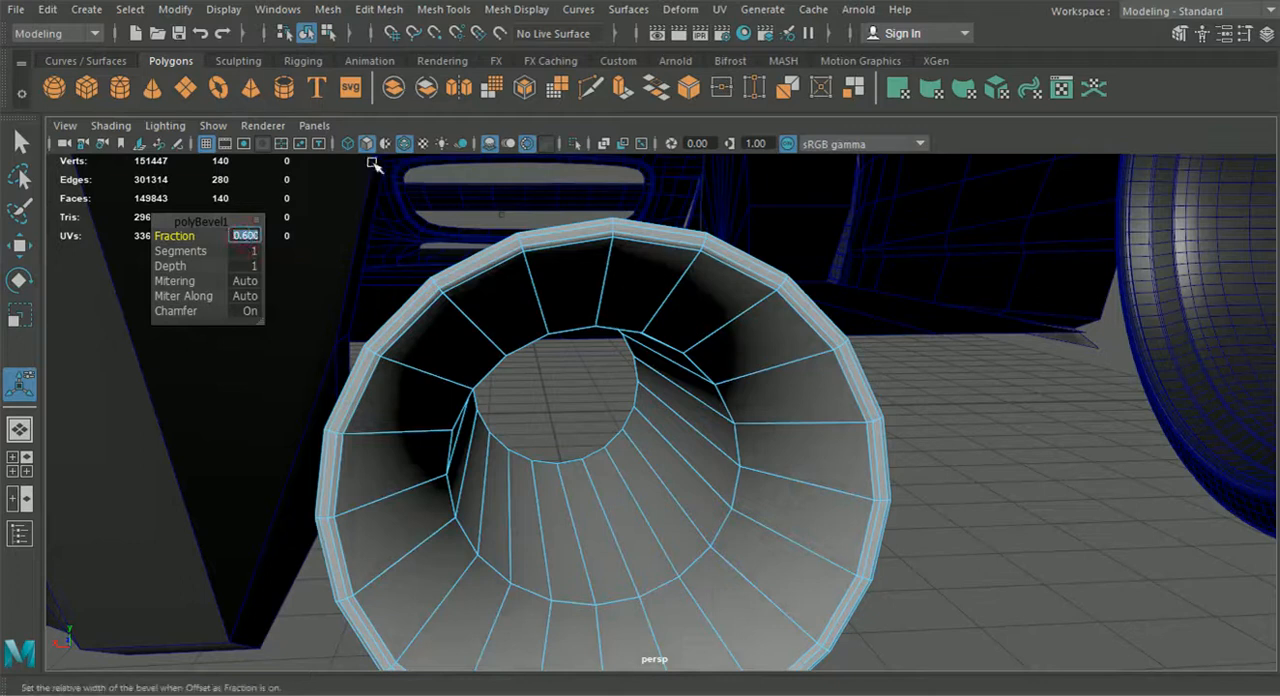
click(250, 250)
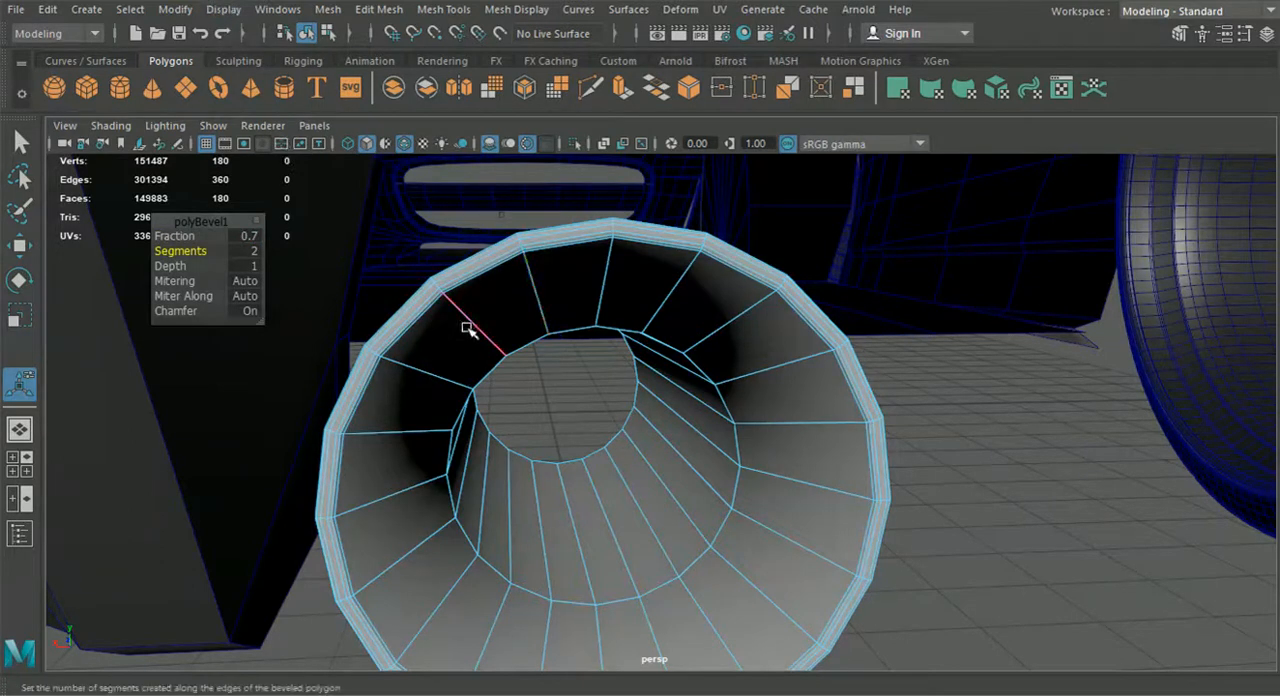
Bevel the recessed inner edge loop of the pipe's opening with fraction 0.2 and 2 segments
double_click(645, 340)
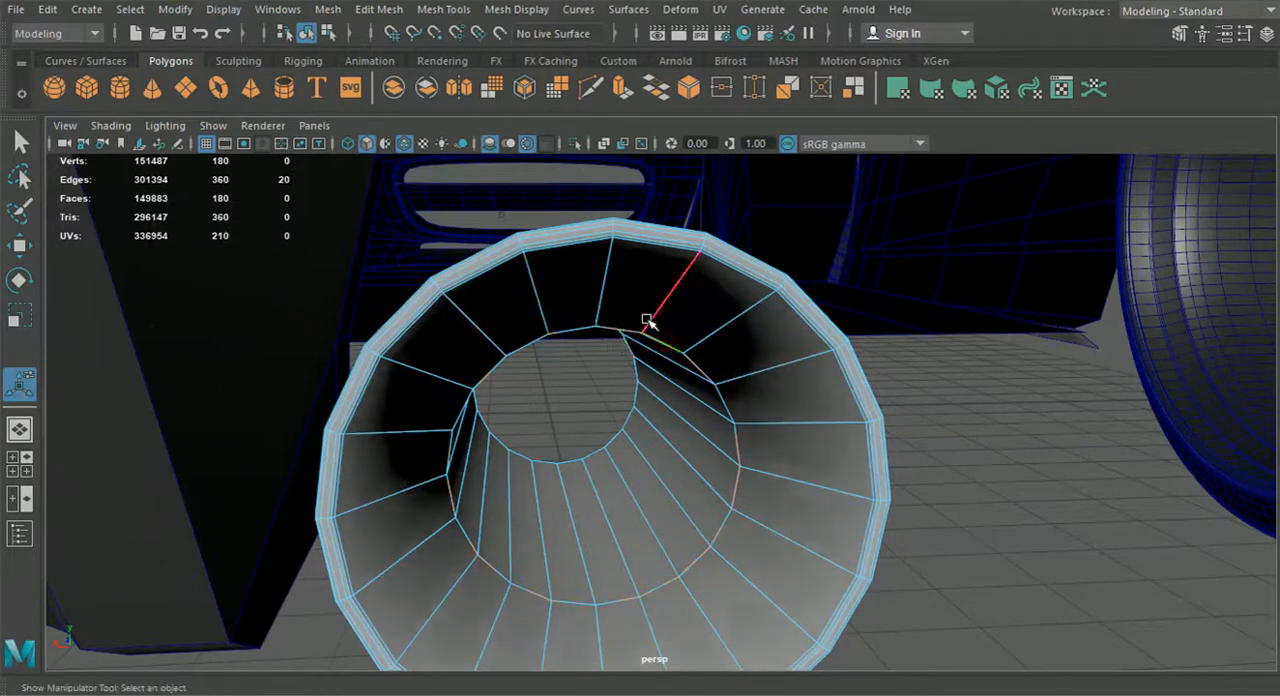
click(377, 9)
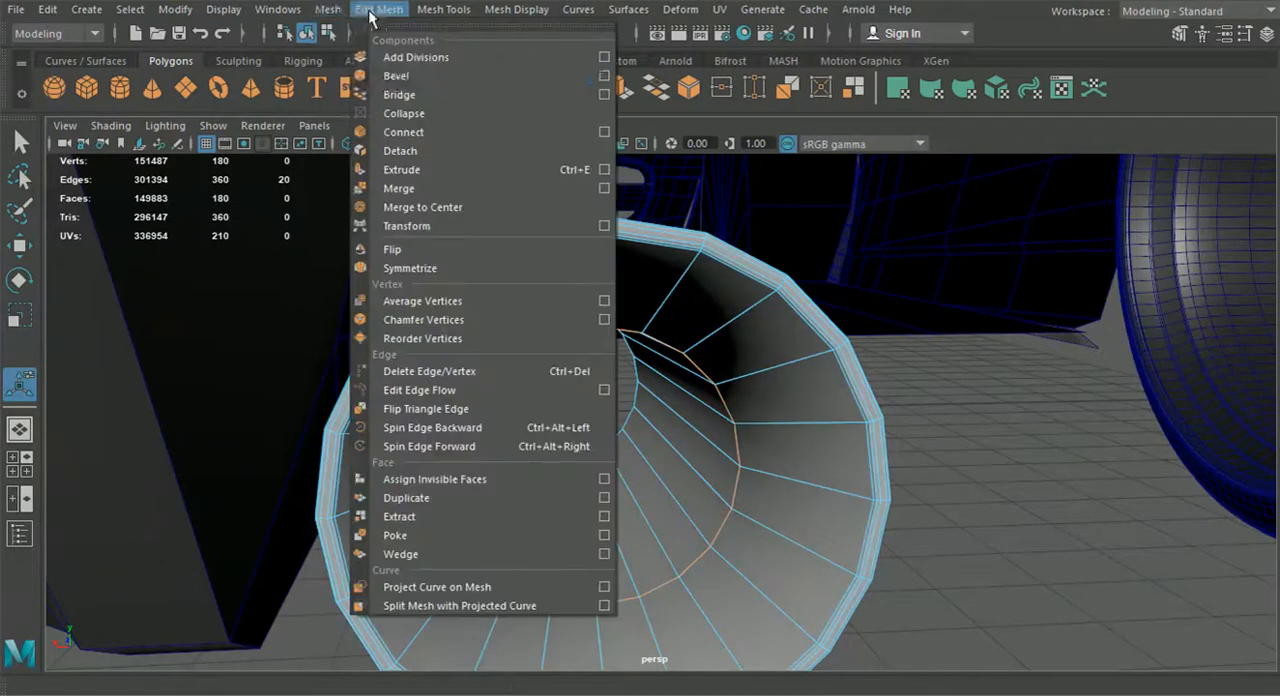
click(400, 88)
alt+drag(640, 415, 684, 423)
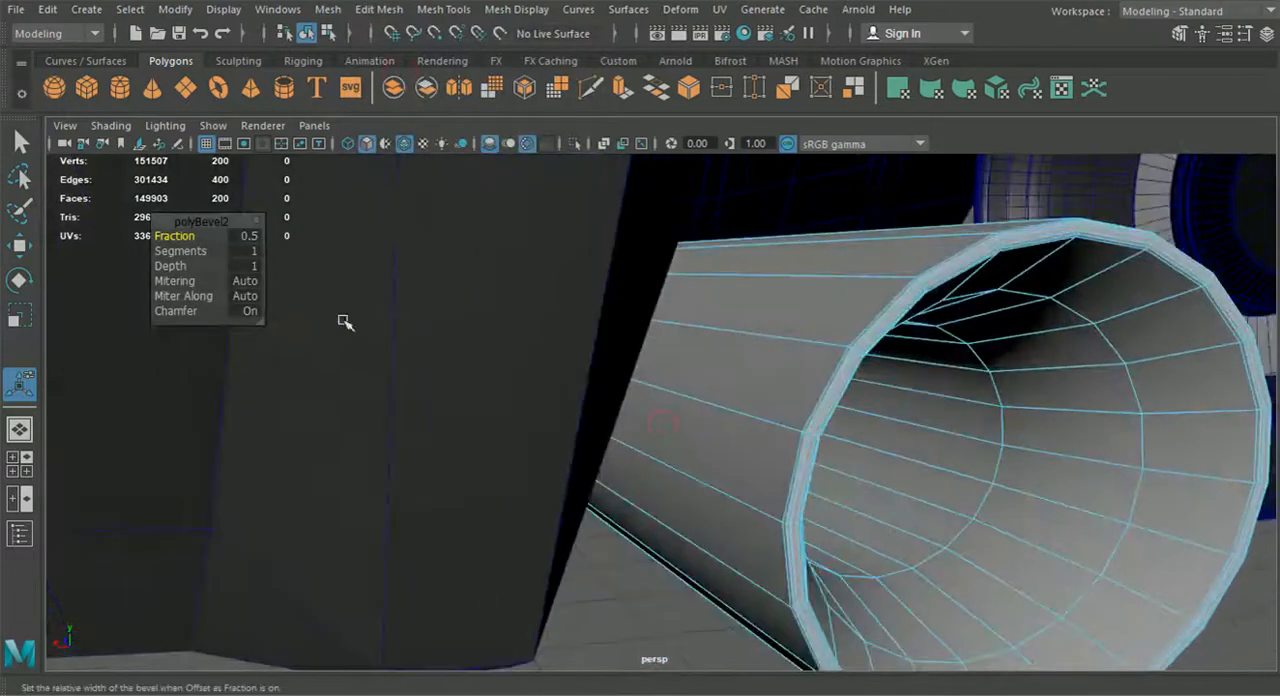
drag(201, 238, 198, 236)
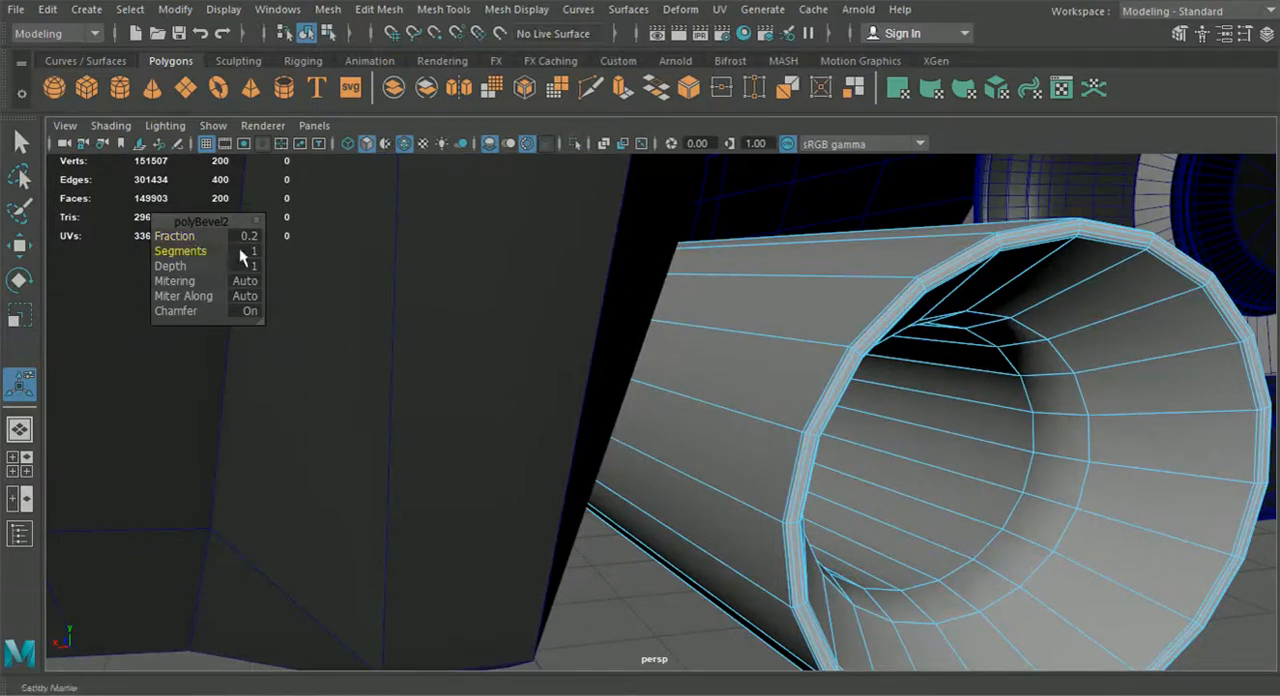
key(Return)
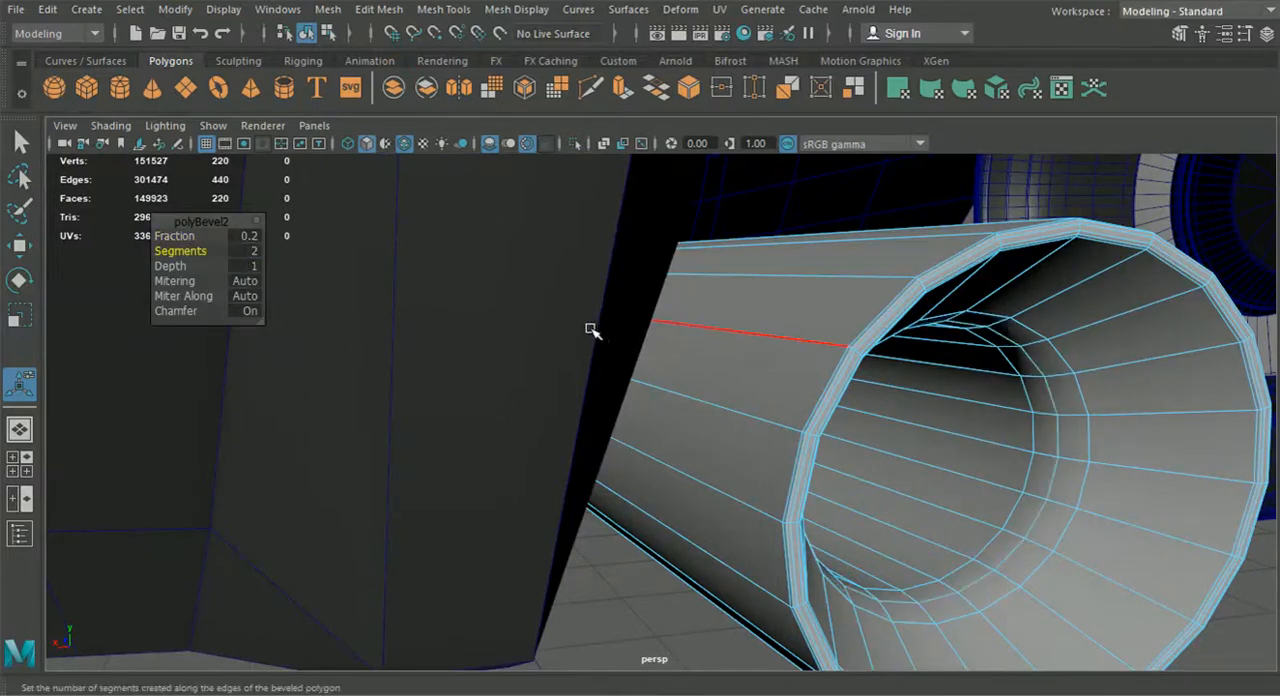
Leave edge editing and inspect the bevelled exhaust pipe beneath the rear bumper
scroll(576, 331, down, 5)
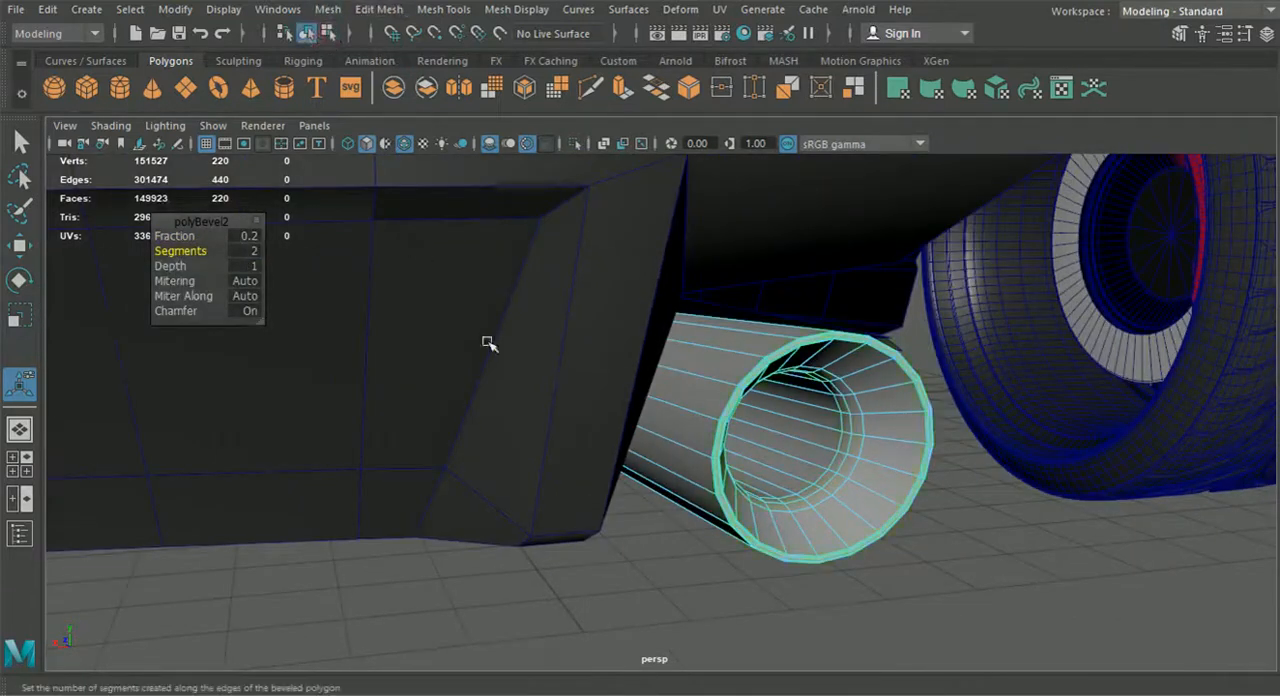
click(589, 566)
alt+drag(589, 566, 530, 580)
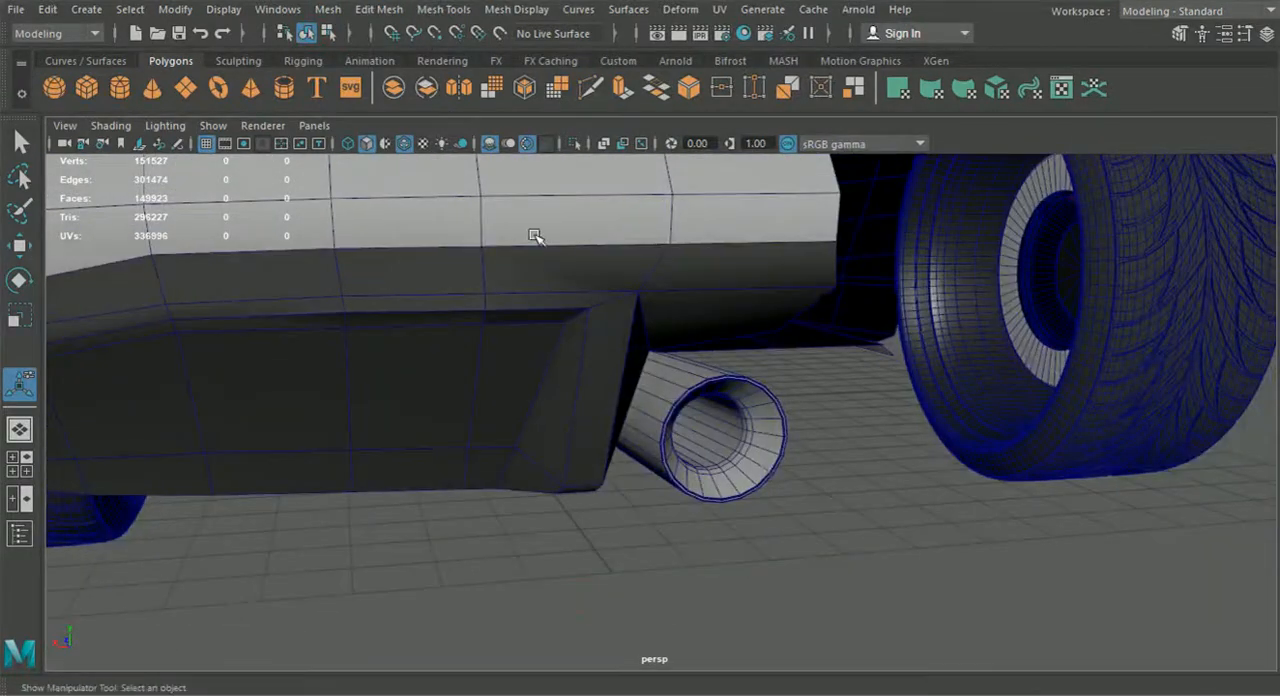
click(673, 414)
click(385, 537)
alt+drag(385, 537, 624, 473)
scroll(620, 467, down, 5)
scroll(640, 449, up, 7)
Select the exhaust pipe and adjust its overall size with the Scale tool
click(638, 420)
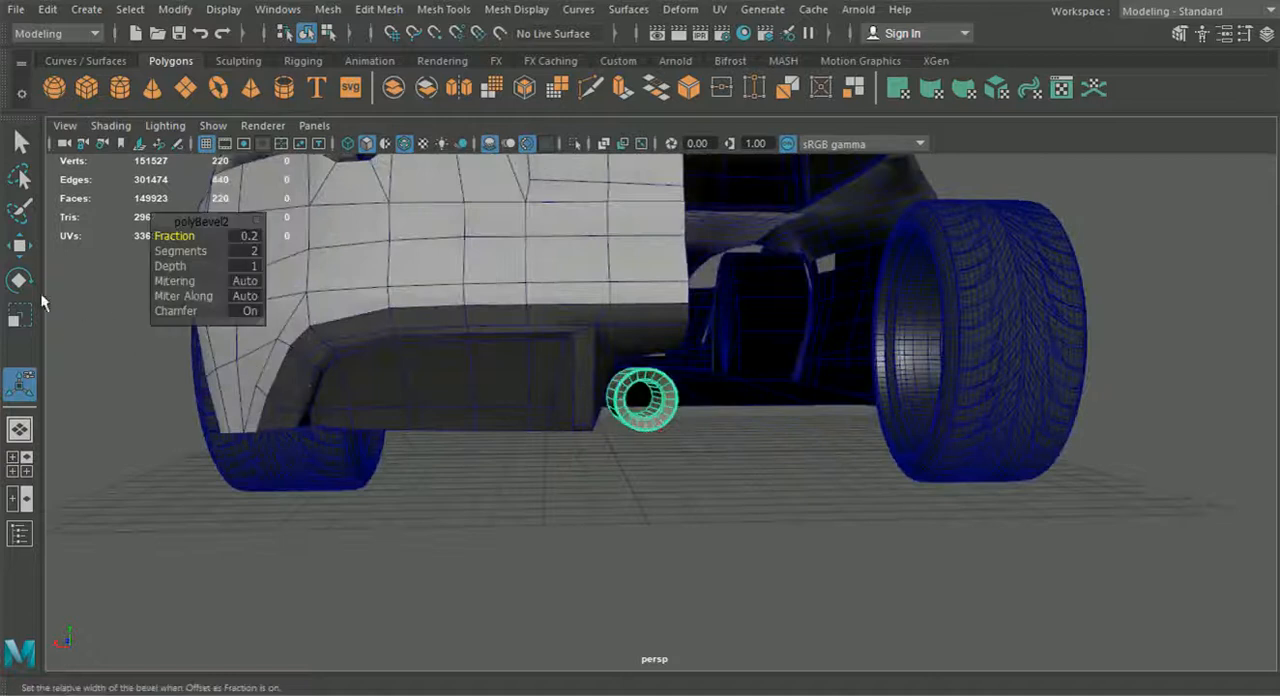
click(20, 317)
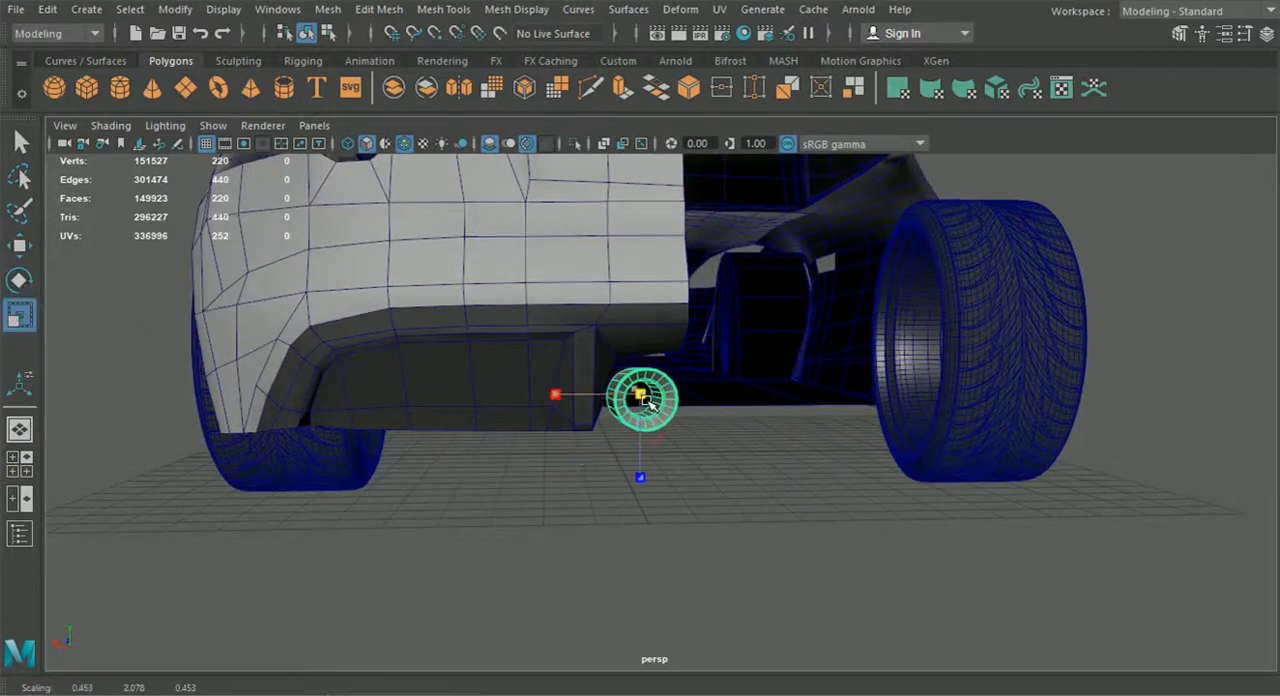
mouse_move(655, 413)
alt+mouse_down()
mouse_move(636, 415)
mouse_move(652, 419)
alt+mouse_up()
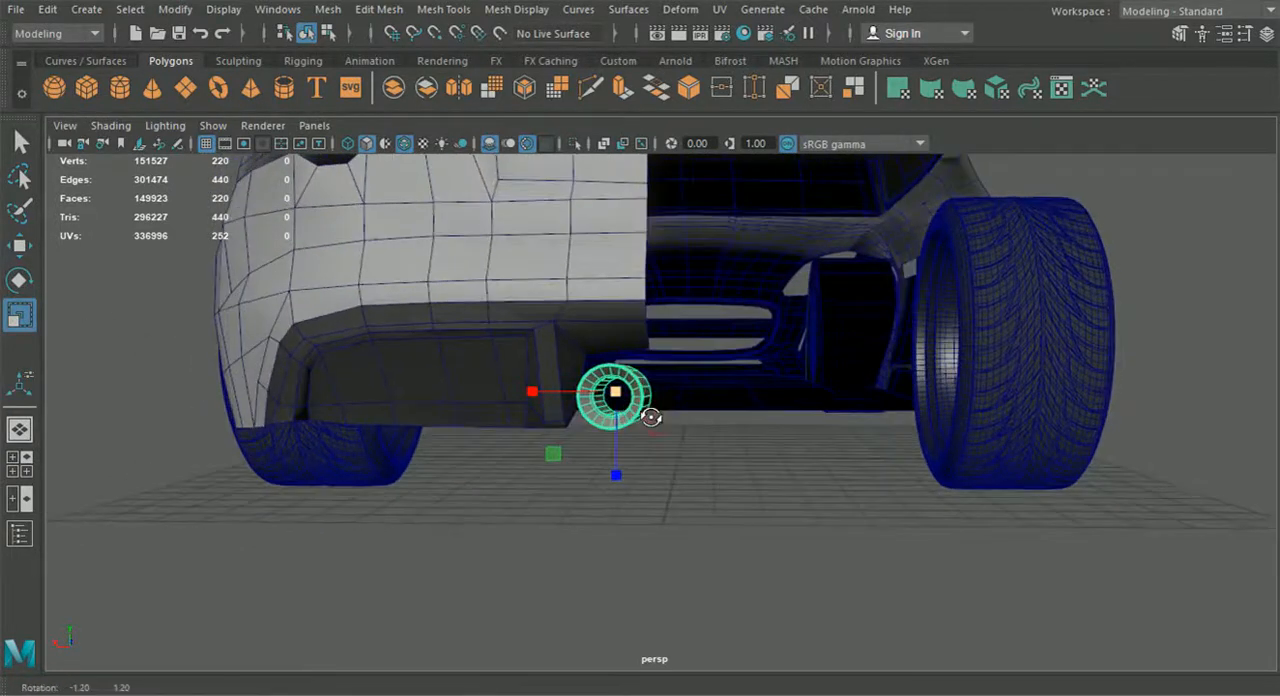
Deselect the exhaust pipe and examine the door mirror and front window corner in the side reference view
click(526, 528)
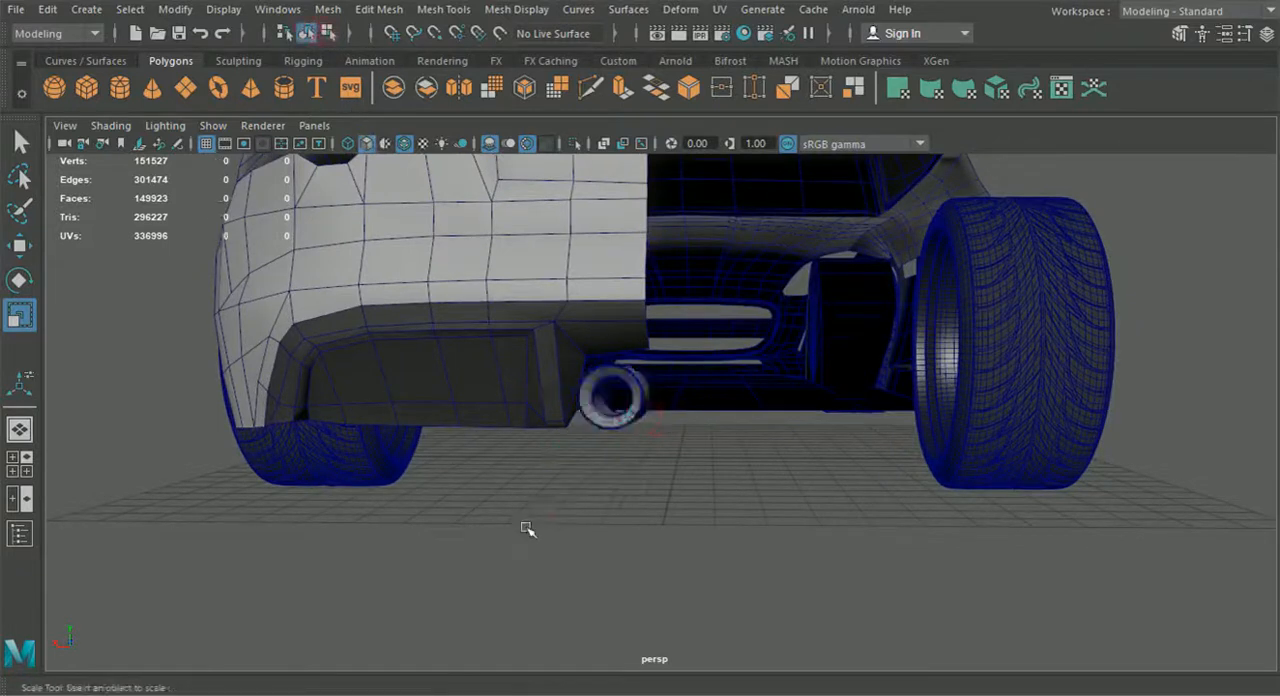
alt+drag(526, 528, 266, 480)
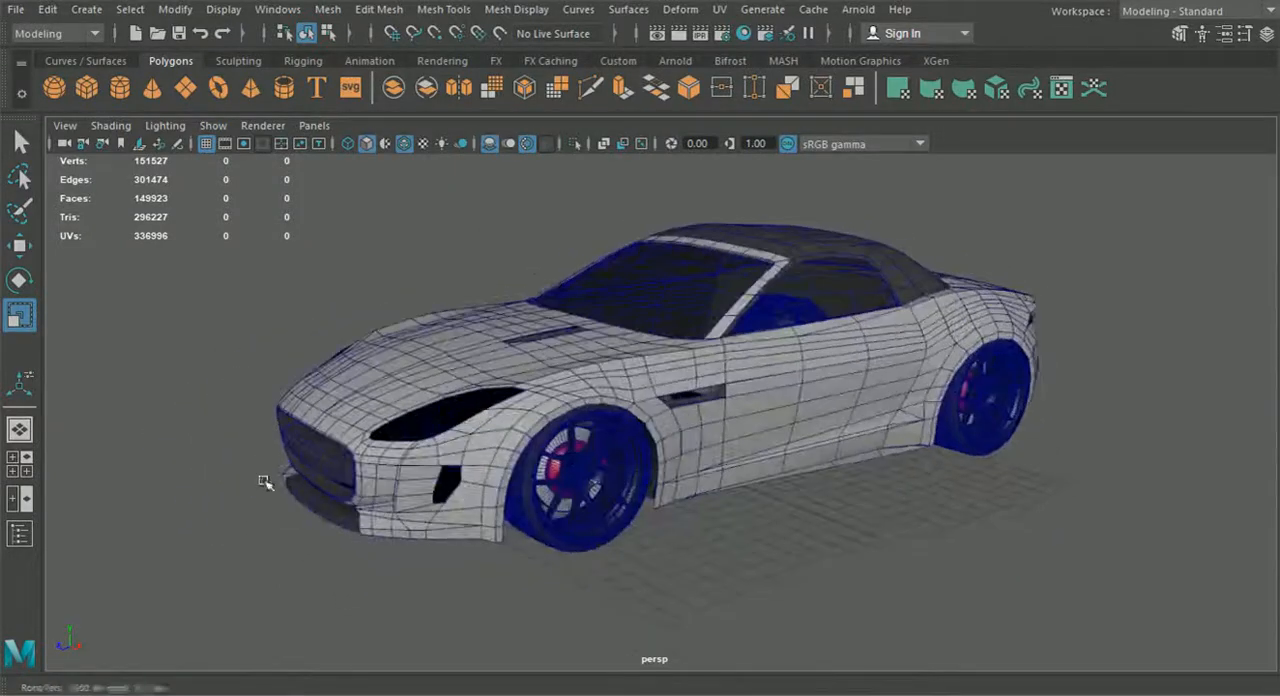
click(19, 464)
key(space)
alt+middle_drag(782, 556, 1010, 572)
alt+right_drag(1010, 572, 908, 551)
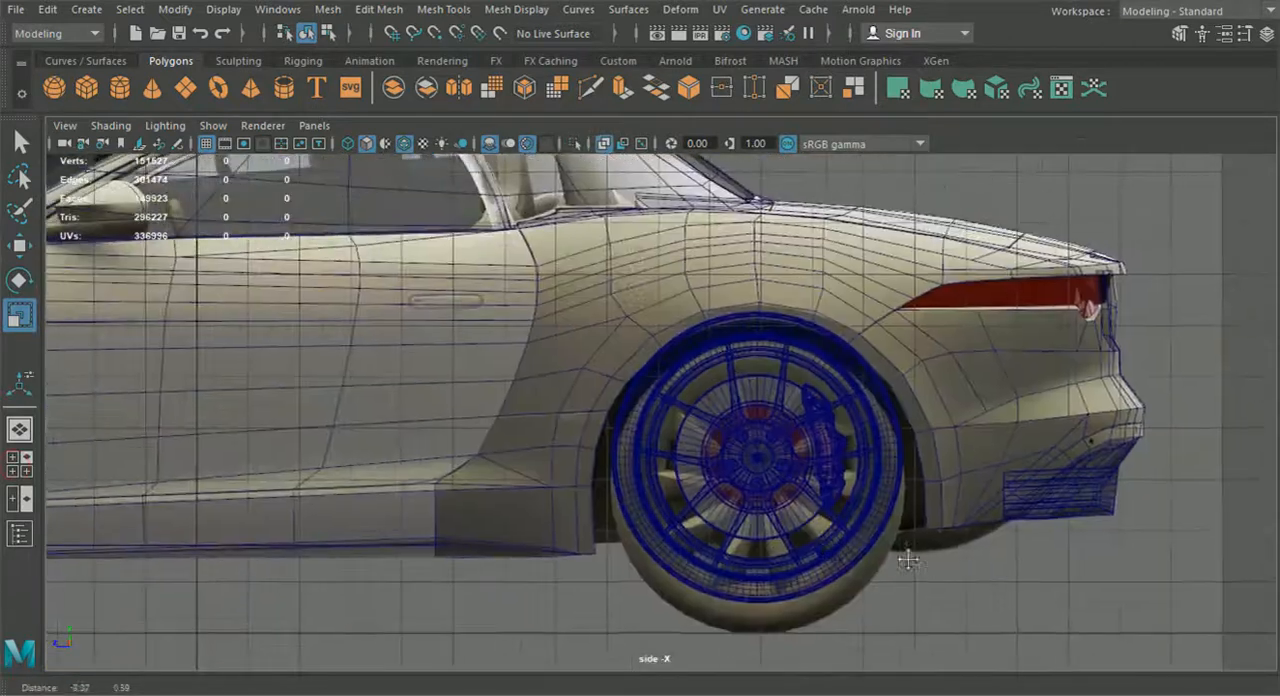
alt+middle_drag(430, 460, 866, 556)
alt+middle_drag(533, 499, 572, 563)
alt+right_drag(572, 563, 554, 571)
click(494, 454)
alt+right_drag(494, 454, 530, 458)
alt+middle_drag(446, 422, 556, 456)
click(546, 414)
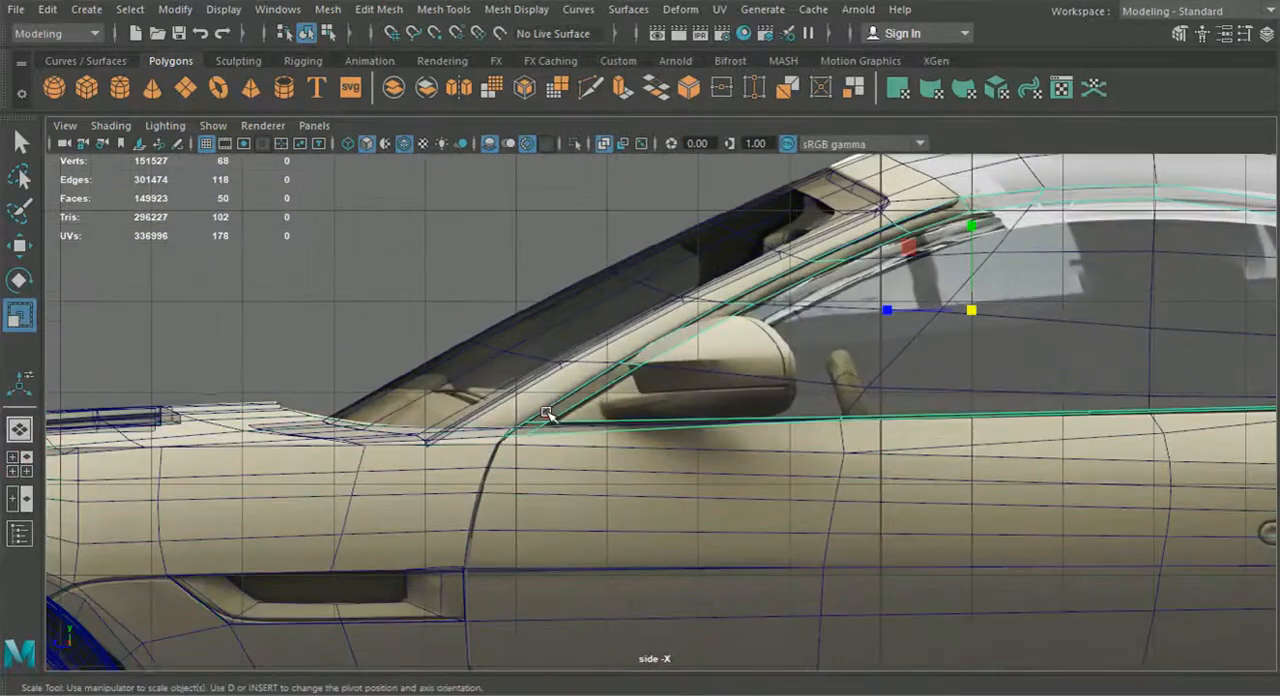
scroll(568, 440, up, 3)
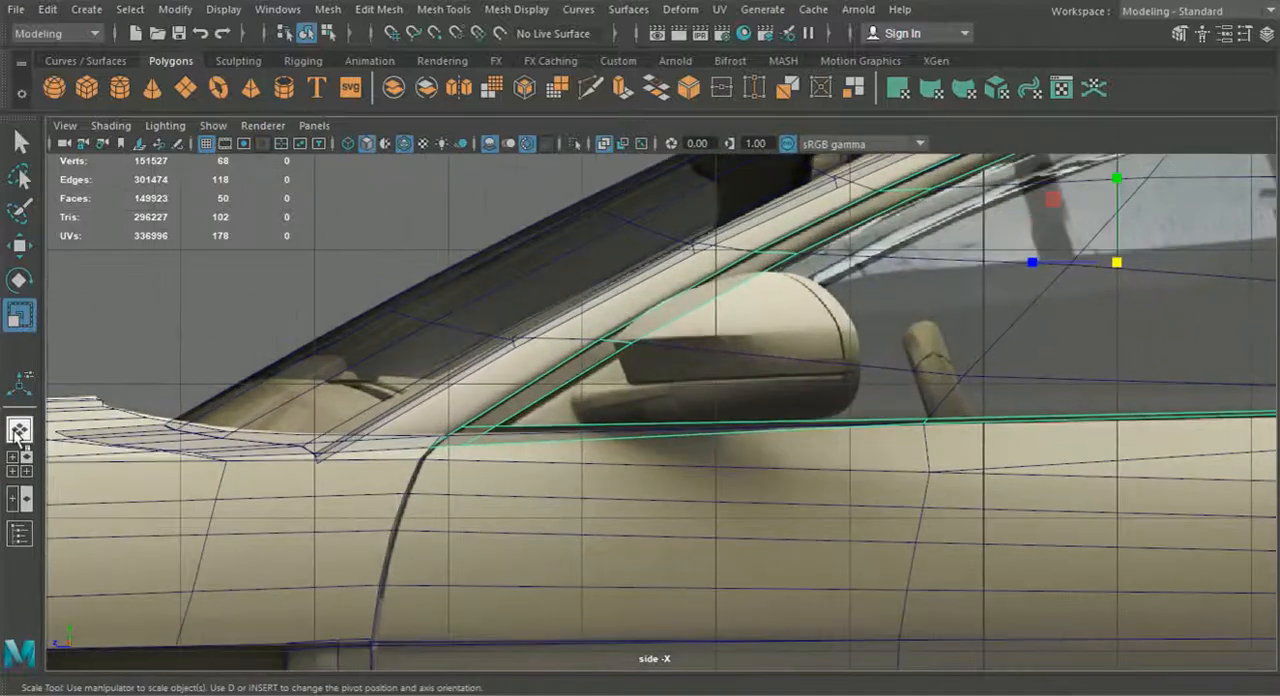
Add a polygon cube to the perspective scene for the door mirror's mount and ready it for moving
click(18, 436)
alt+drag(314, 463, 430, 510)
click(840, 549)
alt+middle_drag(834, 552, 747, 597)
scroll(747, 597, up, 4)
scroll(747, 597, up, 2)
alt+drag(747, 597, 625, 588)
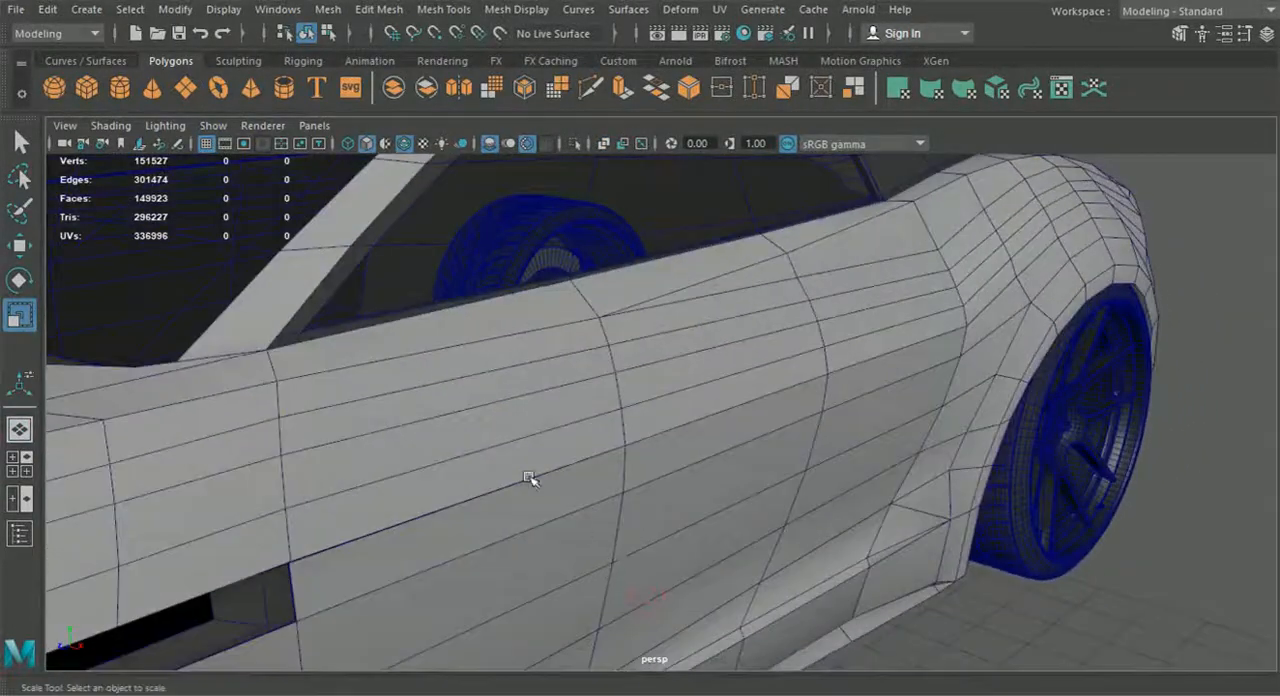
click(87, 88)
key(a)
click(21, 250)
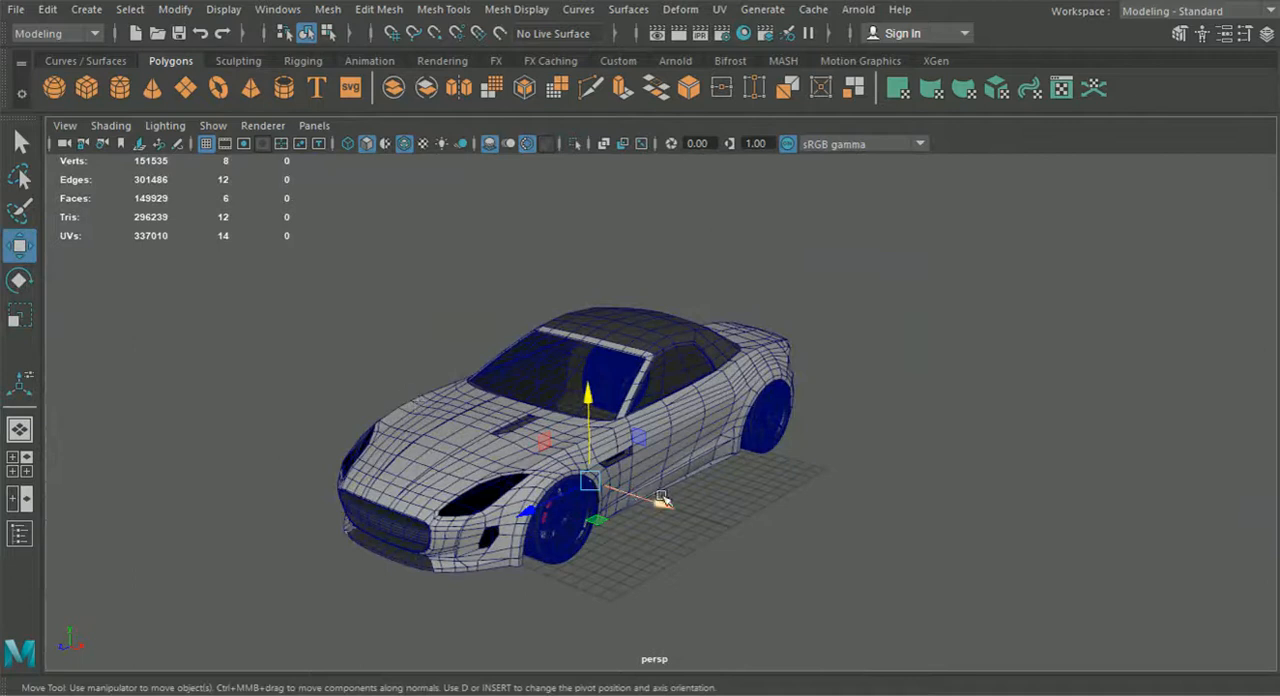
Move the cube out of the car body and up beside the front of the door
drag(663, 499, 757, 536)
alt+drag(728, 394, 754, 437)
scroll(754, 437, up, 5)
drag(668, 521, 583, 536)
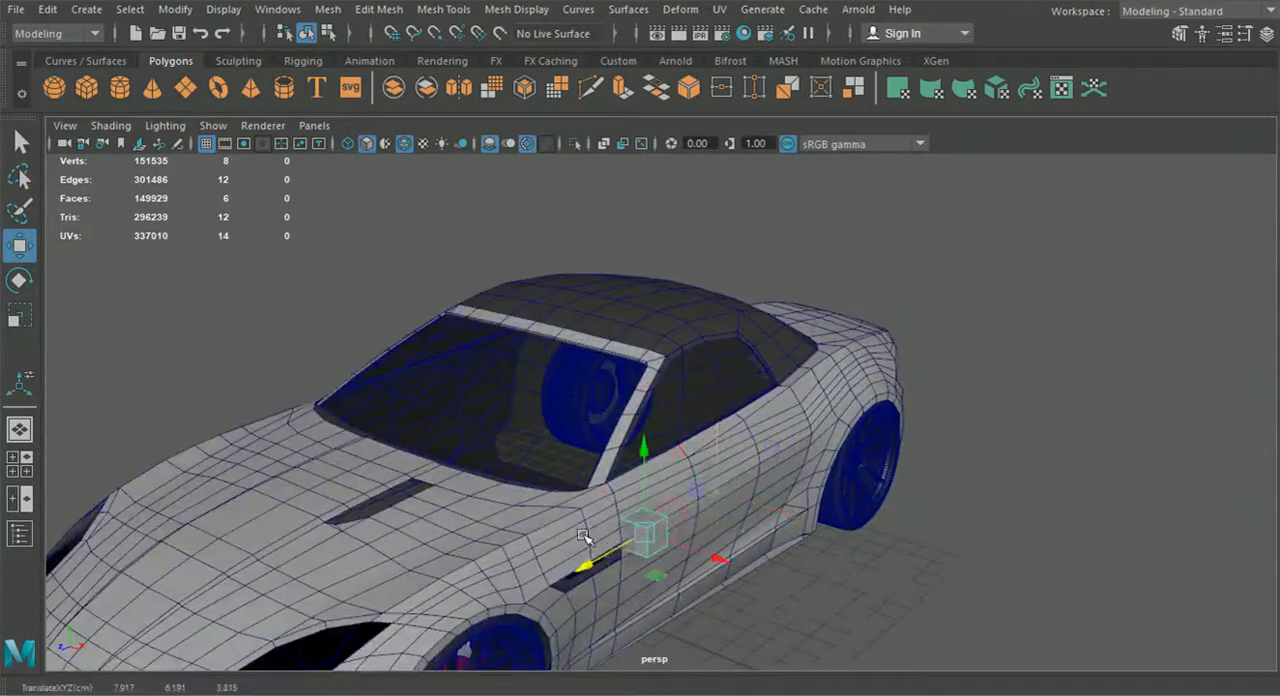
drag(713, 569, 687, 519)
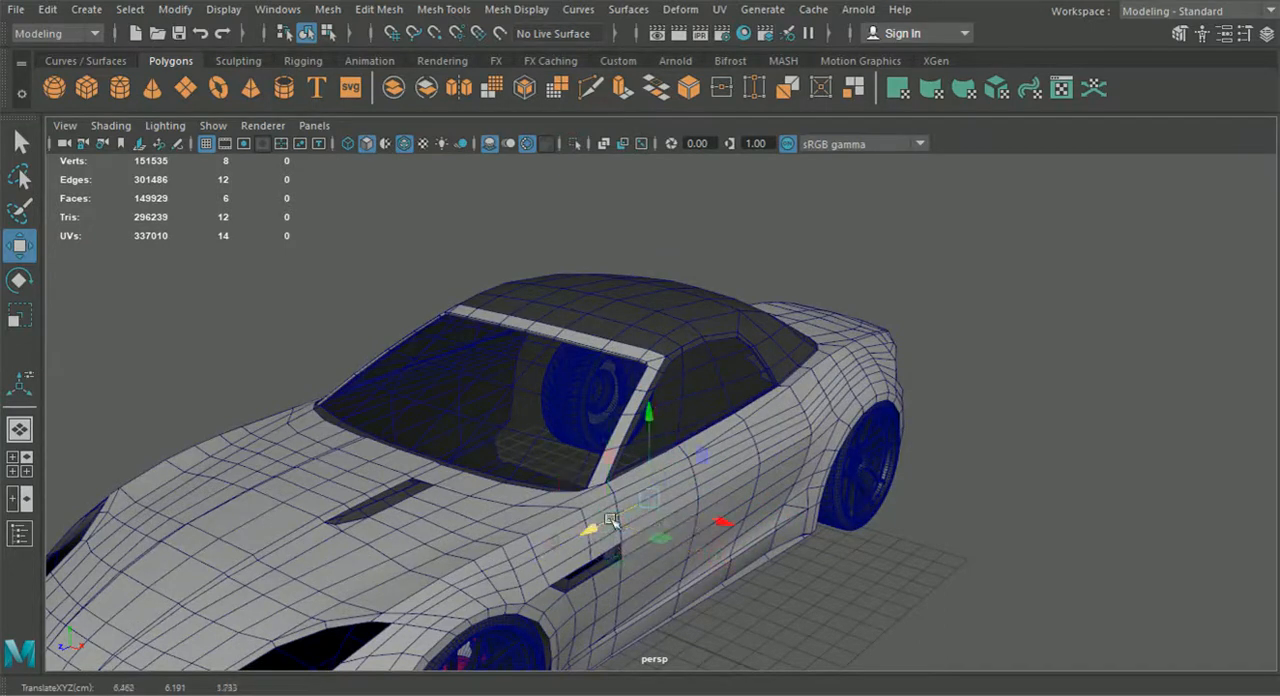
Position the cube over the door mirror's base in the side reference view
click(22, 464)
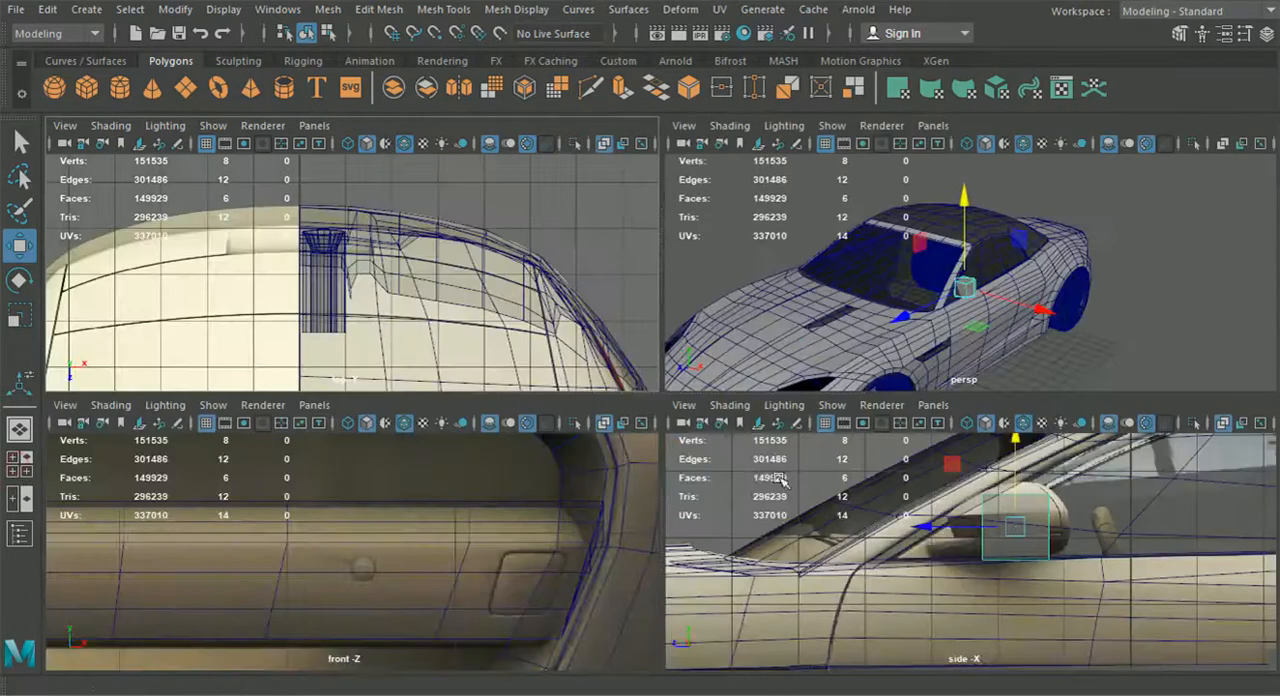
key(space)
alt+middle_drag(854, 489, 816, 518)
drag(610, 402, 540, 406)
Align the cube with the base of the door mirror in the top reference view
click(22, 463)
alt+middle_drag(455, 342, 406, 306)
scroll(412, 310, down, 6)
key(space)
mouse_move(535, 415)
alt+middle_down()
mouse_move(511, 265)
mouse_move(475, 160)
alt+middle_up()
alt+middle_drag(732, 500, 668, 154)
scroll(694, 457, up, 6)
drag(573, 500, 570, 510)
alt+middle_drag(588, 460, 612, 462)
scroll(612, 462, up, 2)
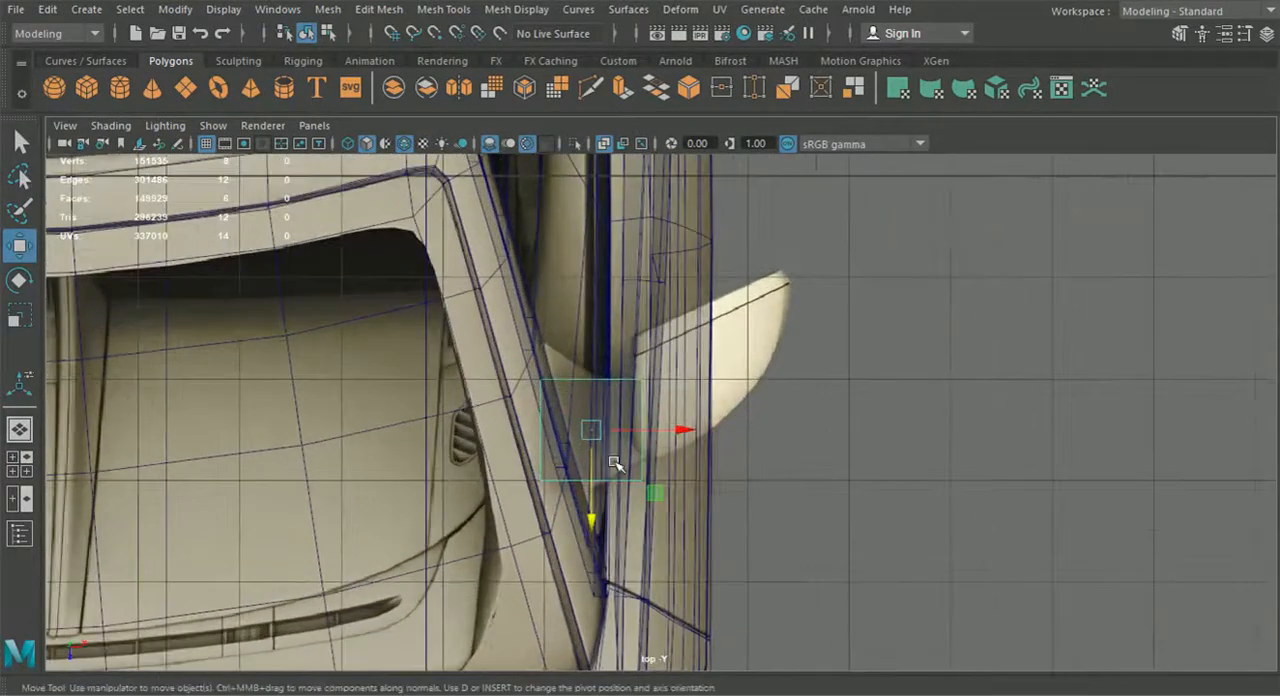
Select the cube's two upper rear vertices and move them rearward along Z toward the mirror reference
right_drag(613, 404, 524, 148)
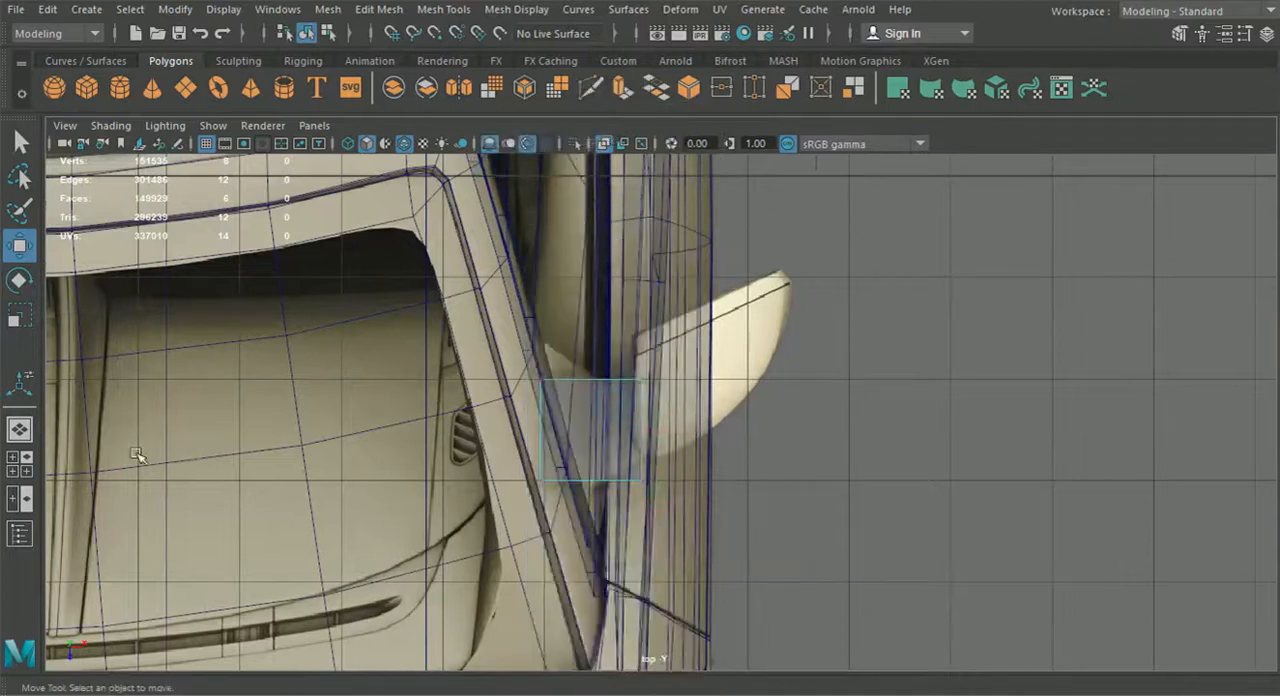
click(541, 383)
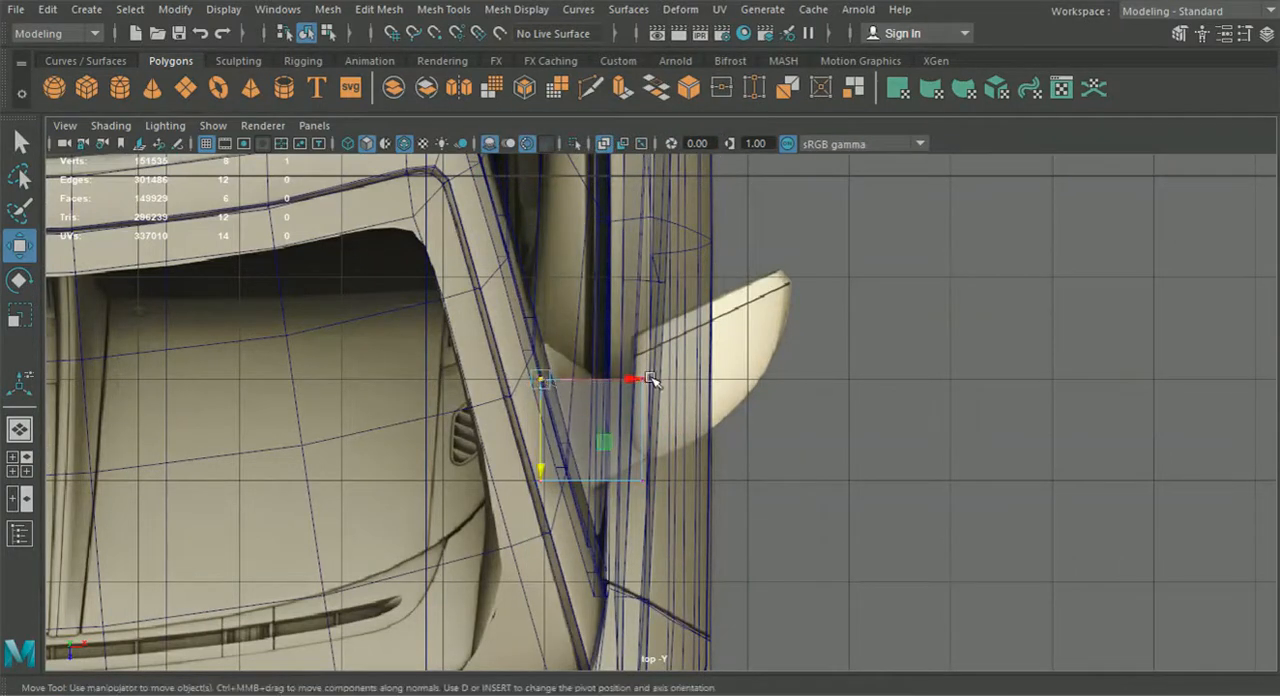
key(q)
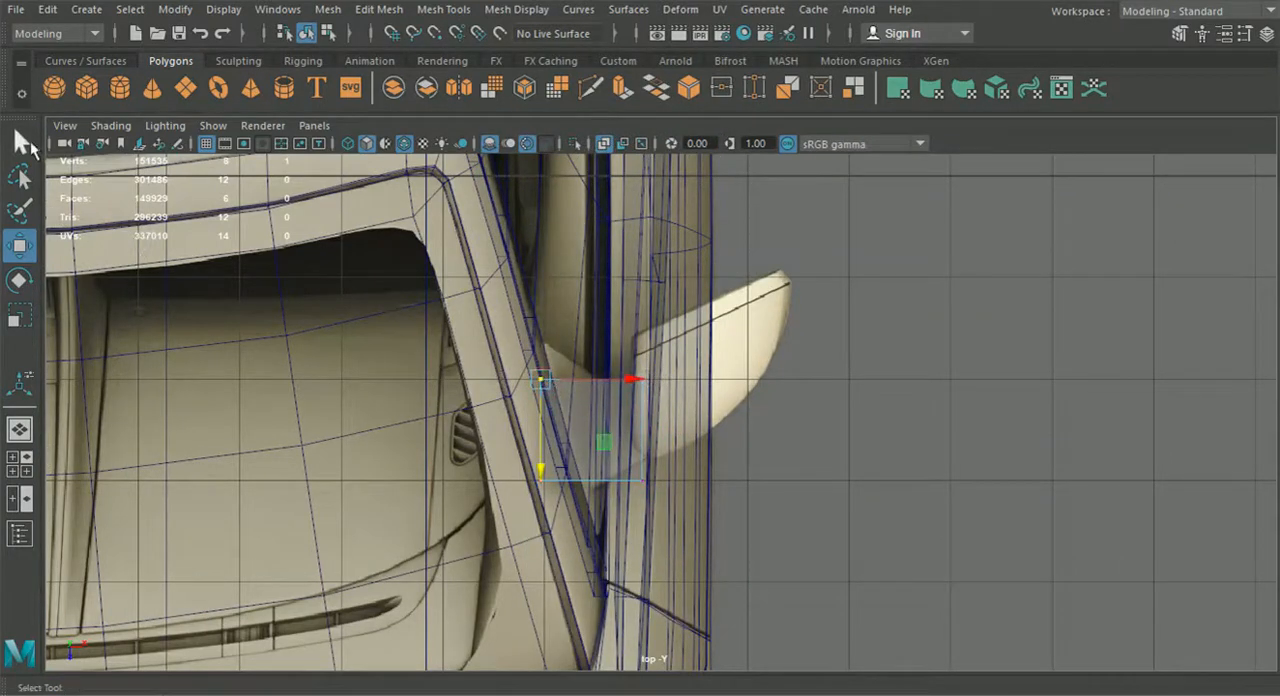
key(w)
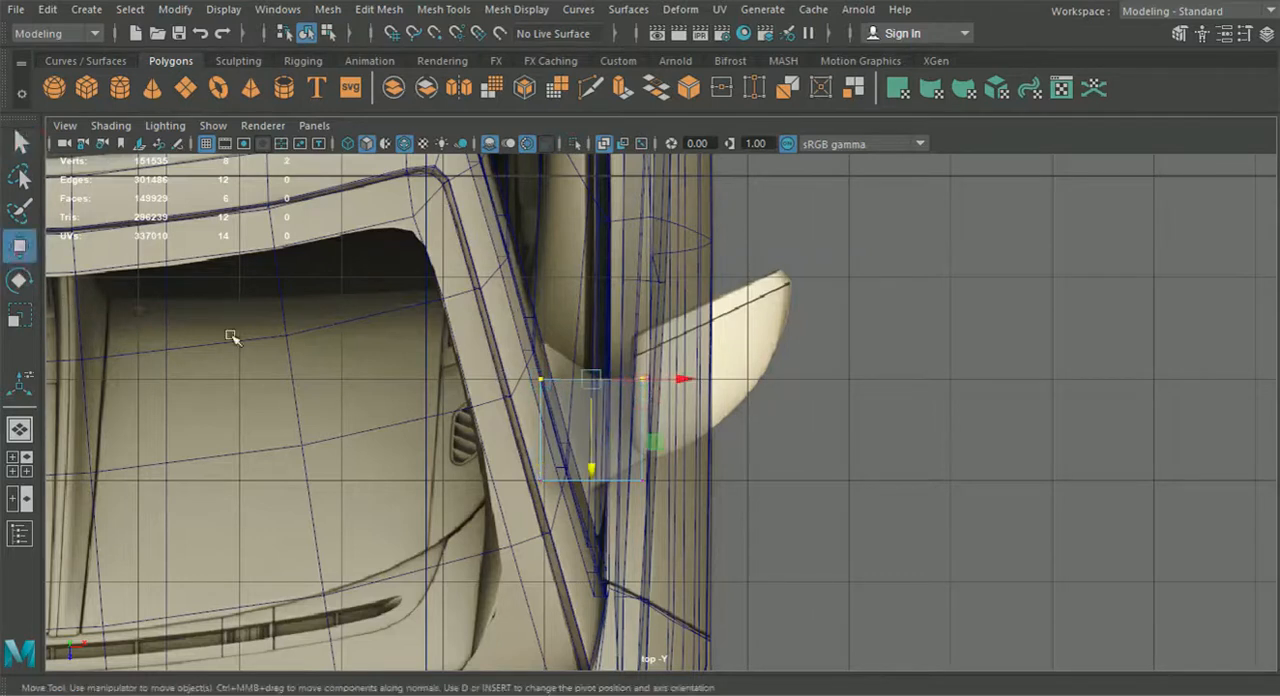
drag(591, 470, 590, 442)
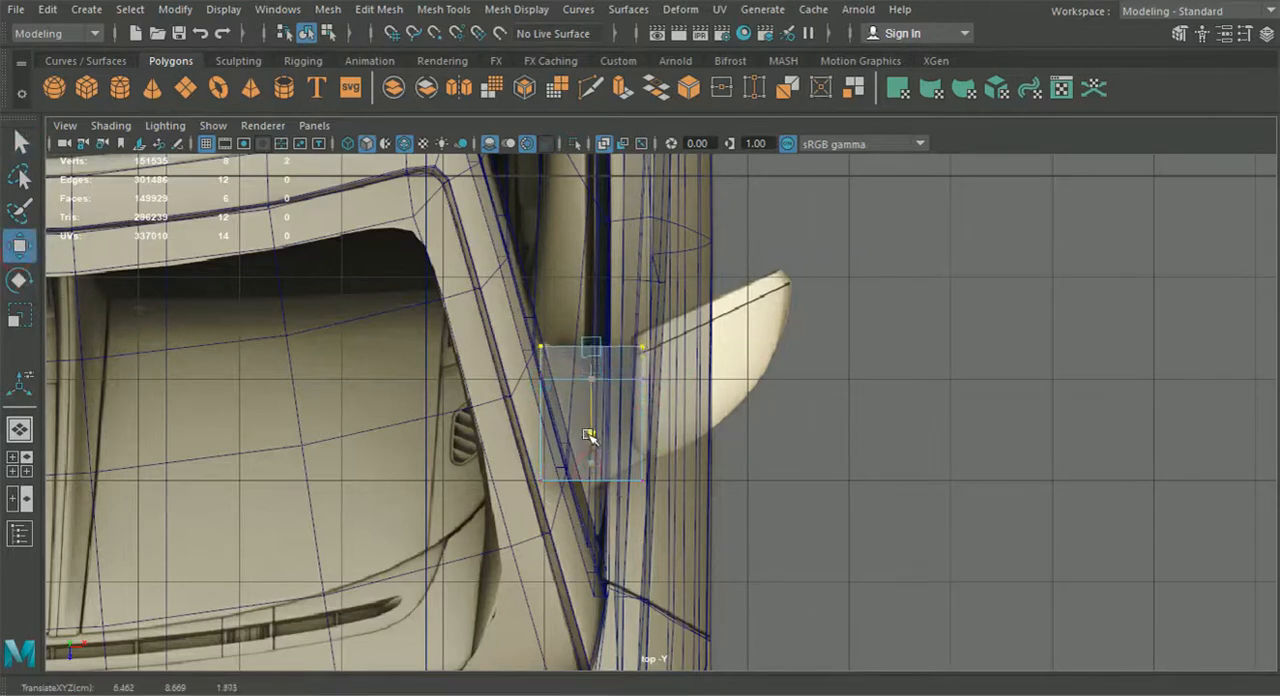
Scale the whole cube down along X into a thin plate beside the windscreen pillar
click(25, 435)
alt+drag(556, 440, 631, 471)
scroll(526, 445, up, 3)
click(328, 35)
click(309, 32)
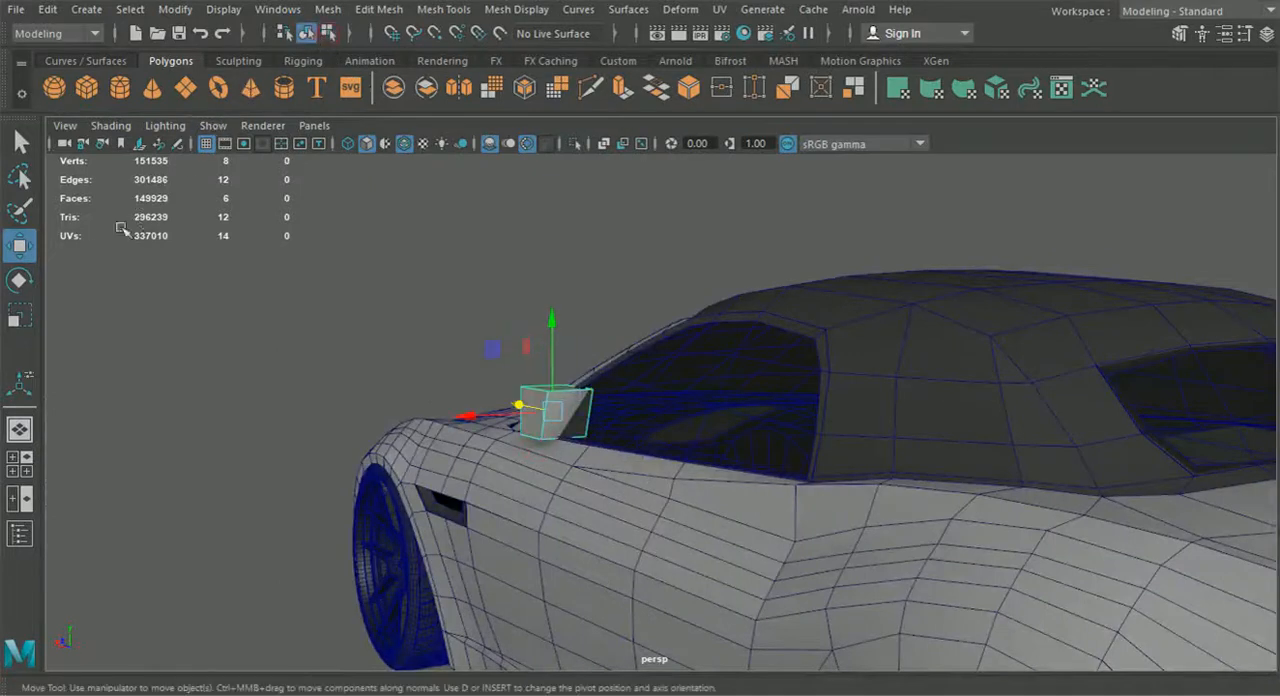
click(24, 317)
scroll(462, 402, up, 3)
drag(409, 418, 466, 423)
scroll(470, 420, up, 4)
alt+middle_drag(482, 417, 560, 397)
alt+middle_drag(431, 423, 505, 425)
scroll(505, 425, up, 2)
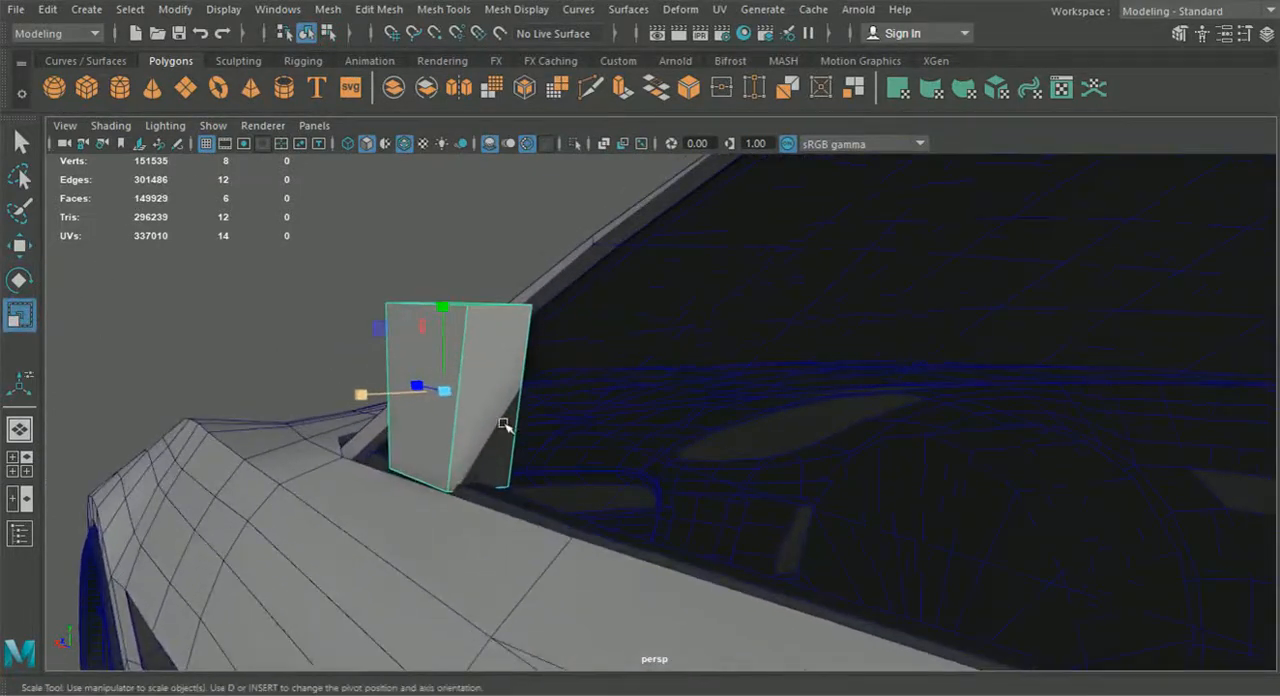
mouse_move(370, 400)
mouse_down()
mouse_move(438, 410)
mouse_move(366, 403)
mouse_up()
Move the thin plate toward the side window and align its vertex pairs sideways with the window frame
click(14, 251)
alt+drag(292, 404, 545, 318)
right_drag(556, 182, 479, 142)
alt+drag(608, 434, 599, 440)
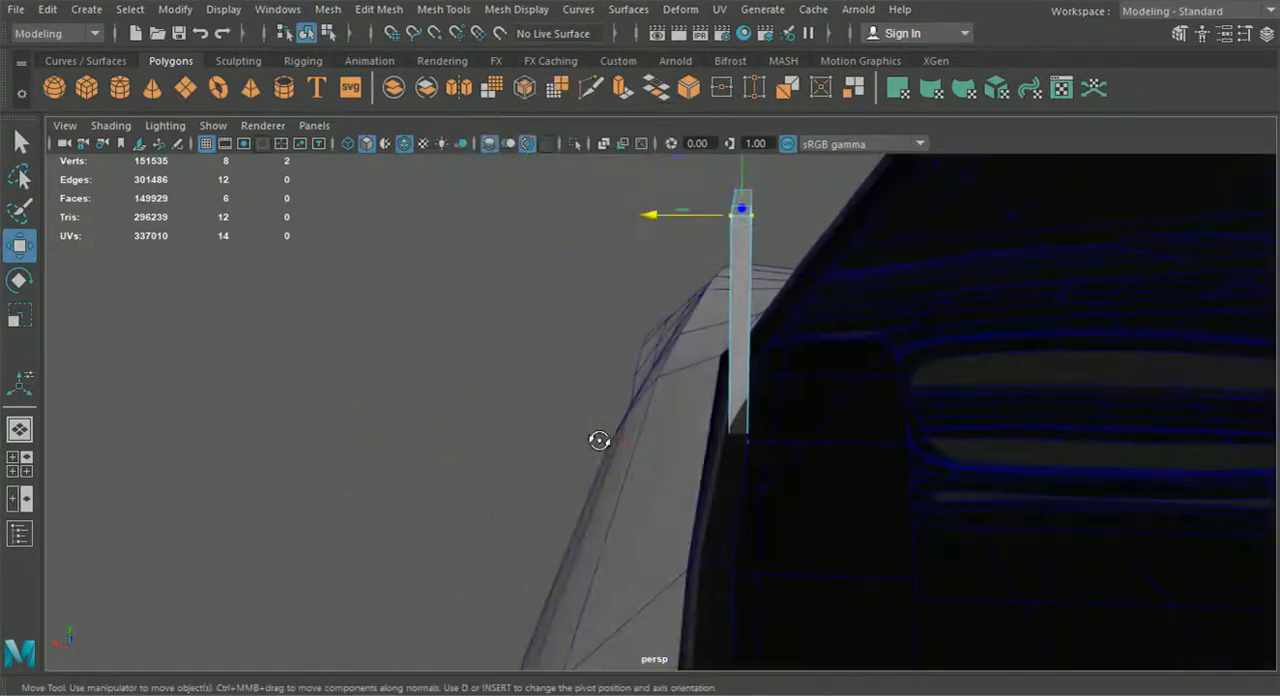
drag(918, 537, 745, 316)
drag(670, 410, 549, 443)
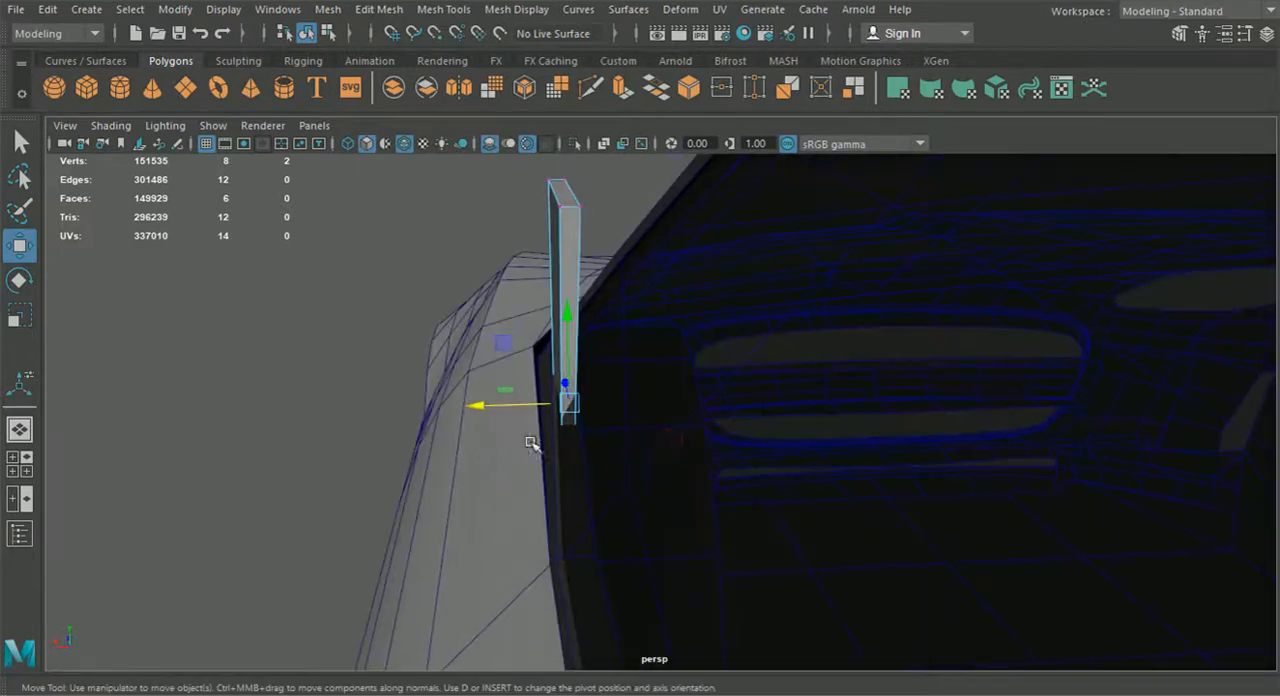
alt+drag(428, 330, 500, 343)
drag(466, 287, 562, 424)
drag(652, 457, 624, 446)
Move the plate's lower front vertices into the side window's front corner, at about X 6.51, Y 7.64, Z 3.70
drag(538, 455, 553, 477)
alt+drag(553, 477, 1122, 428)
scroll(1040, 488, up, 5)
click(826, 576)
drag(734, 591, 662, 585)
drag(773, 613, 772, 613)
drag(702, 521, 708, 520)
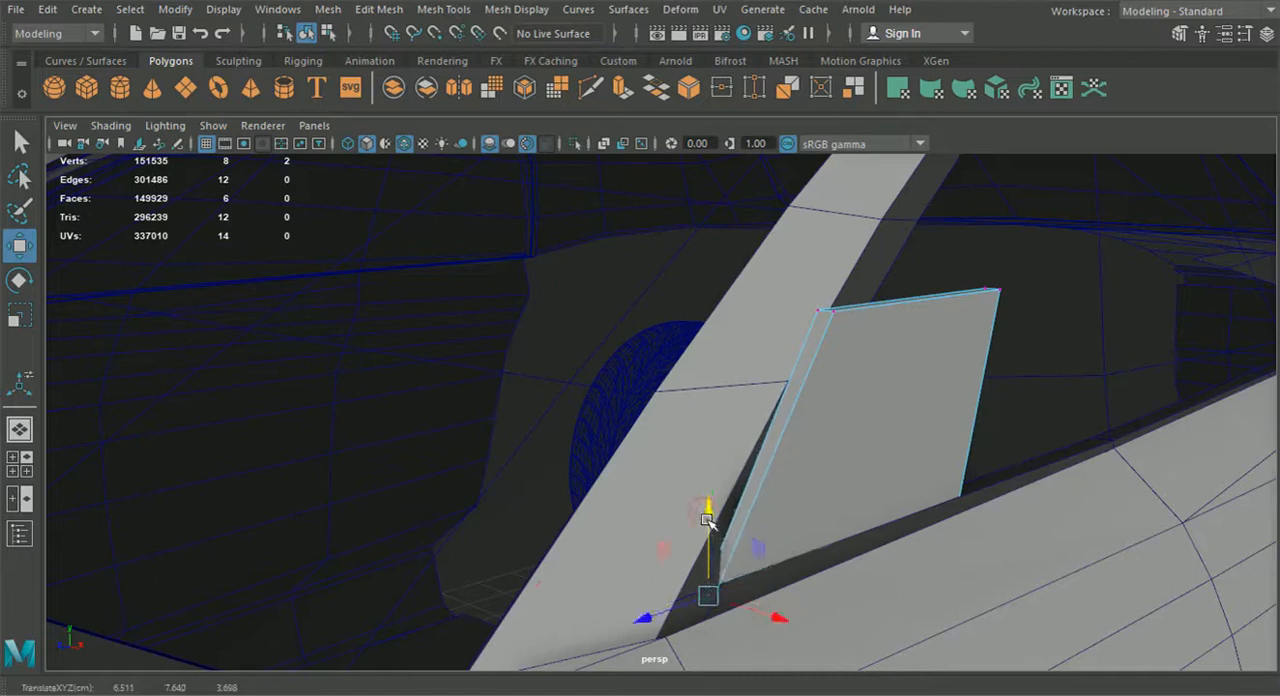
Lower the plate's upper front vertices along the windscreen pillar and shift them to about X 6.24, Y 8.28, Z 2.76
click(796, 314)
drag(800, 314, 825, 383)
drag(844, 279, 843, 356)
drag(789, 429, 610, 556)
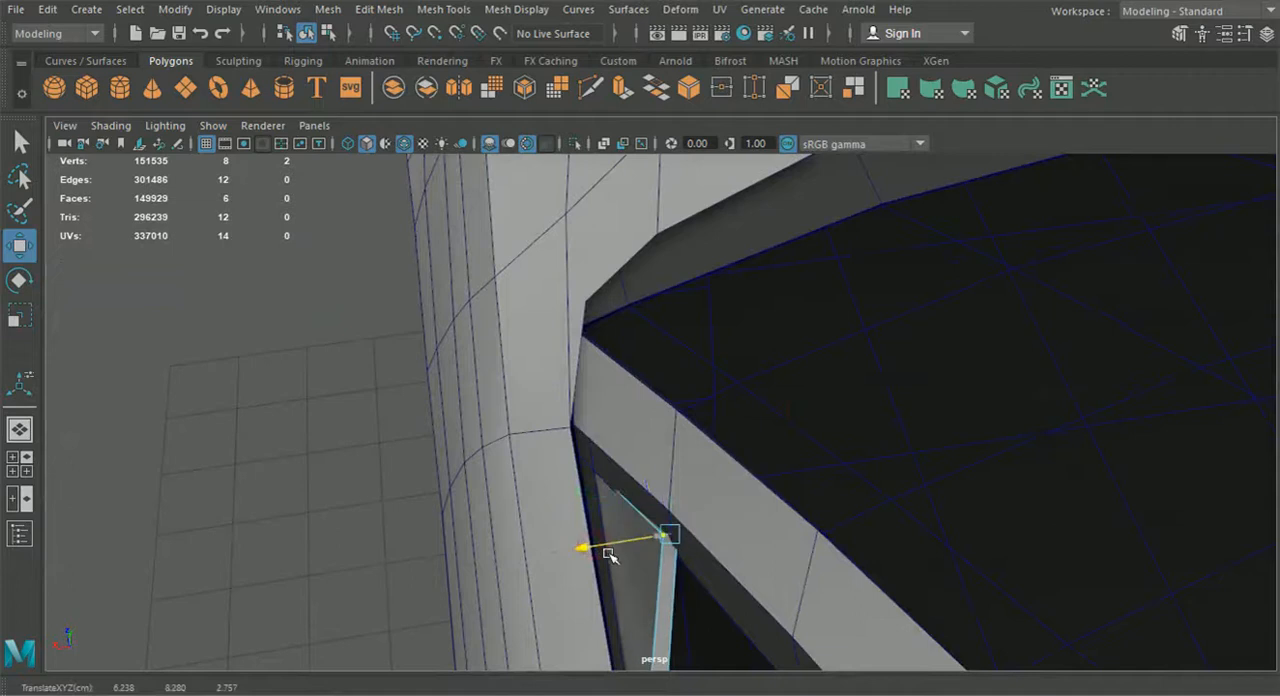
Shift the plate's front corner vertices sideways to about X 6.55 against the window frame
mouse_move(648, 463)
mouse_down()
mouse_move(658, 474)
mouse_move(642, 473)
mouse_up()
drag(652, 574, 652, 574)
drag(557, 546, 548, 546)
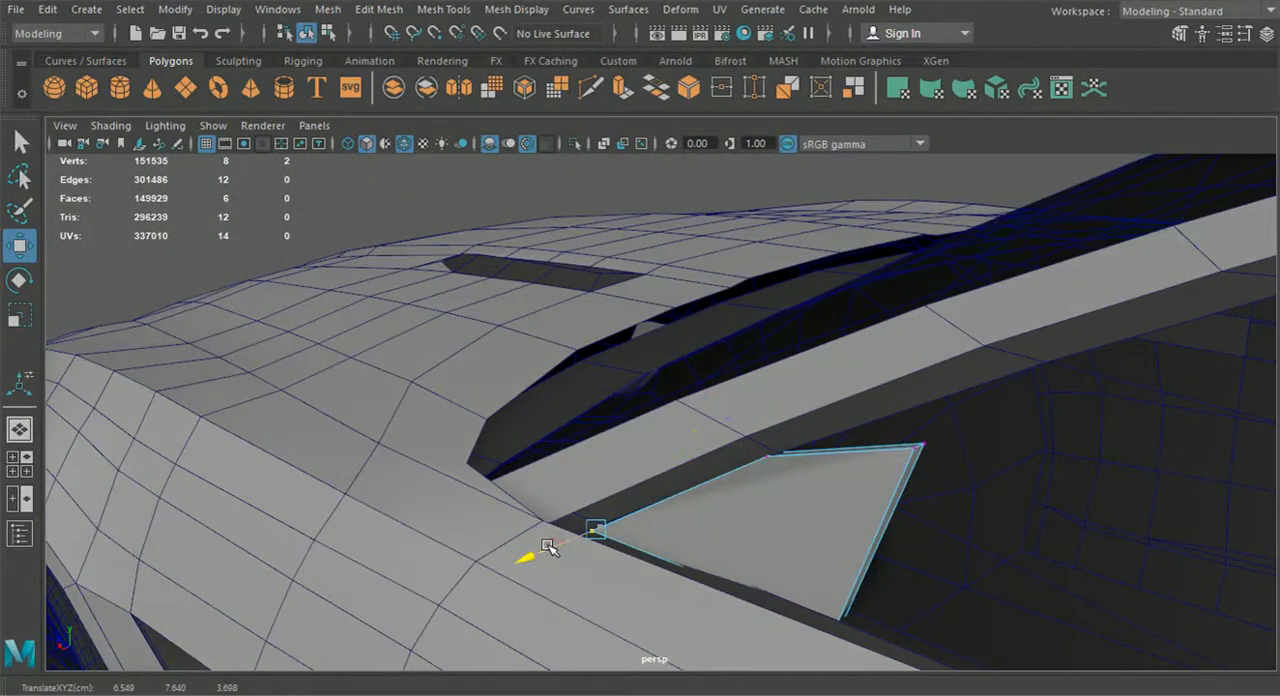
alt+drag(557, 546, 568, 575)
alt+drag(563, 509, 642, 450)
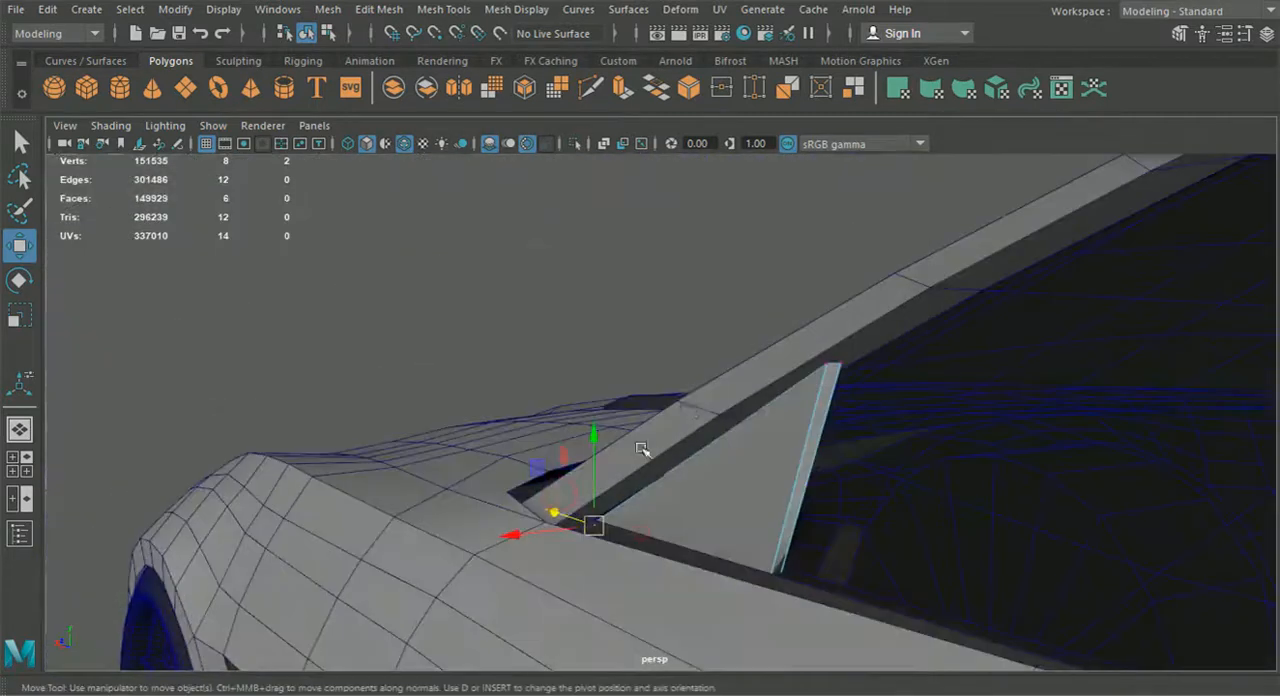
Adjust the plate's upper vertices sideways to follow the pillar, setting the rear pair at about X 6.09
drag(716, 462, 716, 462)
alt+drag(636, 338, 755, 507)
mouse_move(653, 520)
mouse_down()
mouse_move(640, 491)
mouse_move(591, 500)
mouse_move(597, 514)
mouse_move(628, 476)
mouse_move(614, 489)
mouse_move(640, 515)
mouse_up()
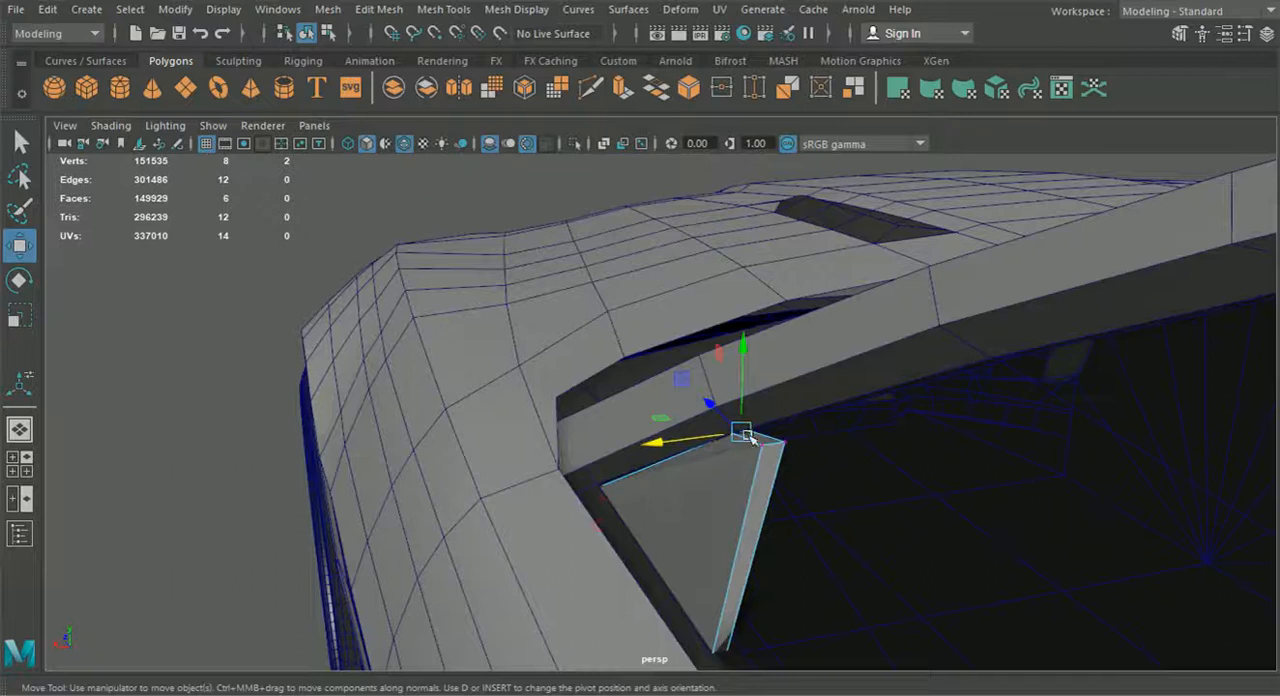
drag(754, 433, 1015, 333)
drag(933, 288, 890, 288)
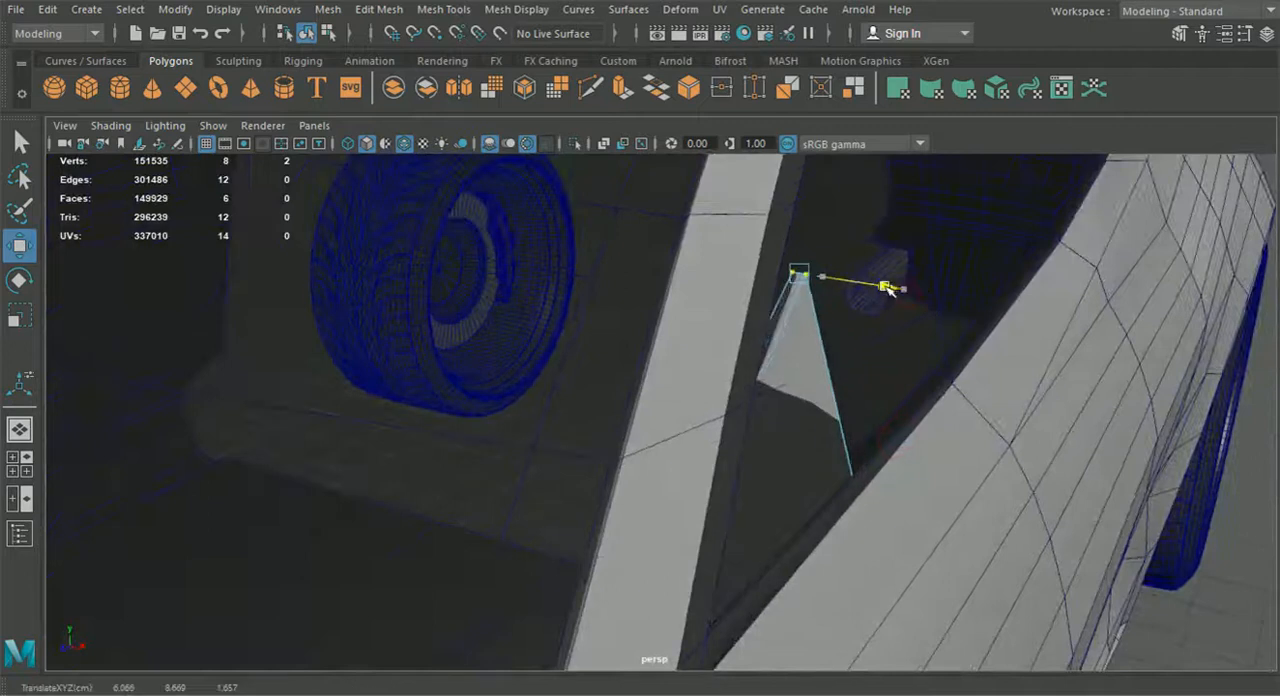
Tilt the plate to match the window's slope by fine-tuning its vertex pairs, with the front corner at about X 6.51
drag(757, 302, 725, 312)
drag(860, 306, 496, 347)
drag(553, 388, 563, 398)
alt+drag(552, 448, 612, 508)
drag(639, 562, 512, 538)
drag(467, 366, 611, 449)
drag(513, 416, 513, 416)
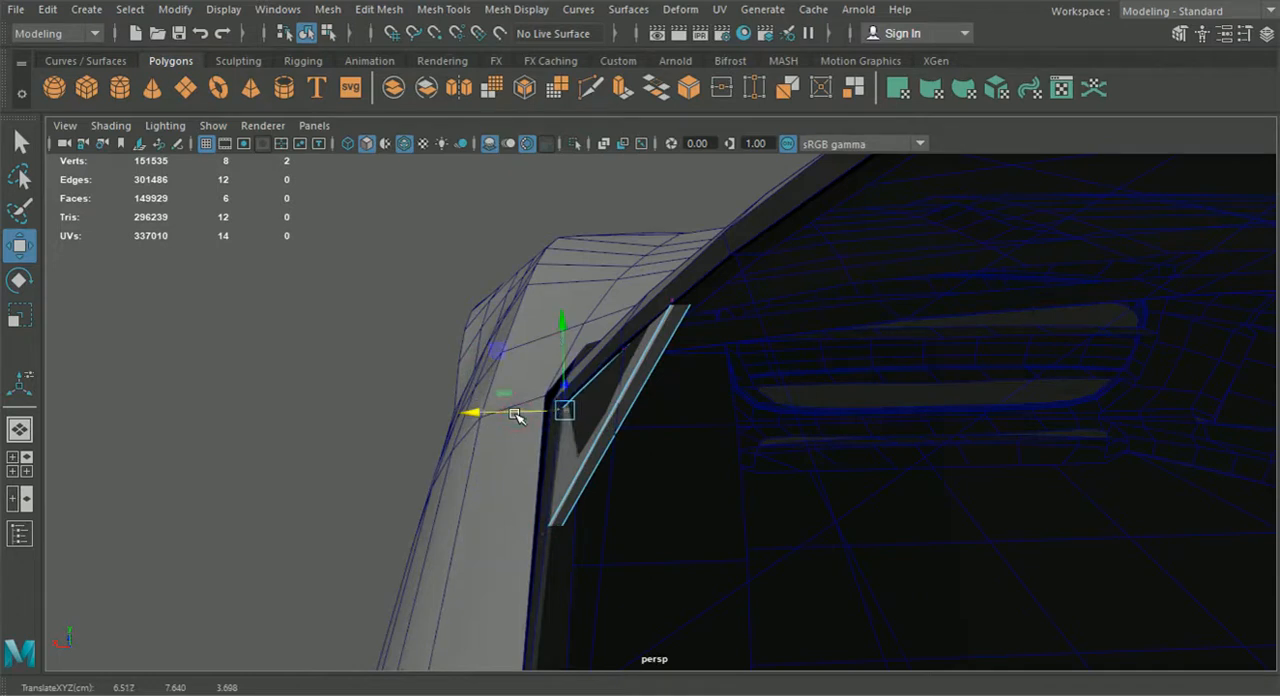
Leave vertex editing and inspect the triangular mirror mount plate in the side window's front corner
drag(543, 246, 664, 378)
drag(565, 343, 798, 369)
click(313, 35)
alt+drag(363, 217, 658, 334)
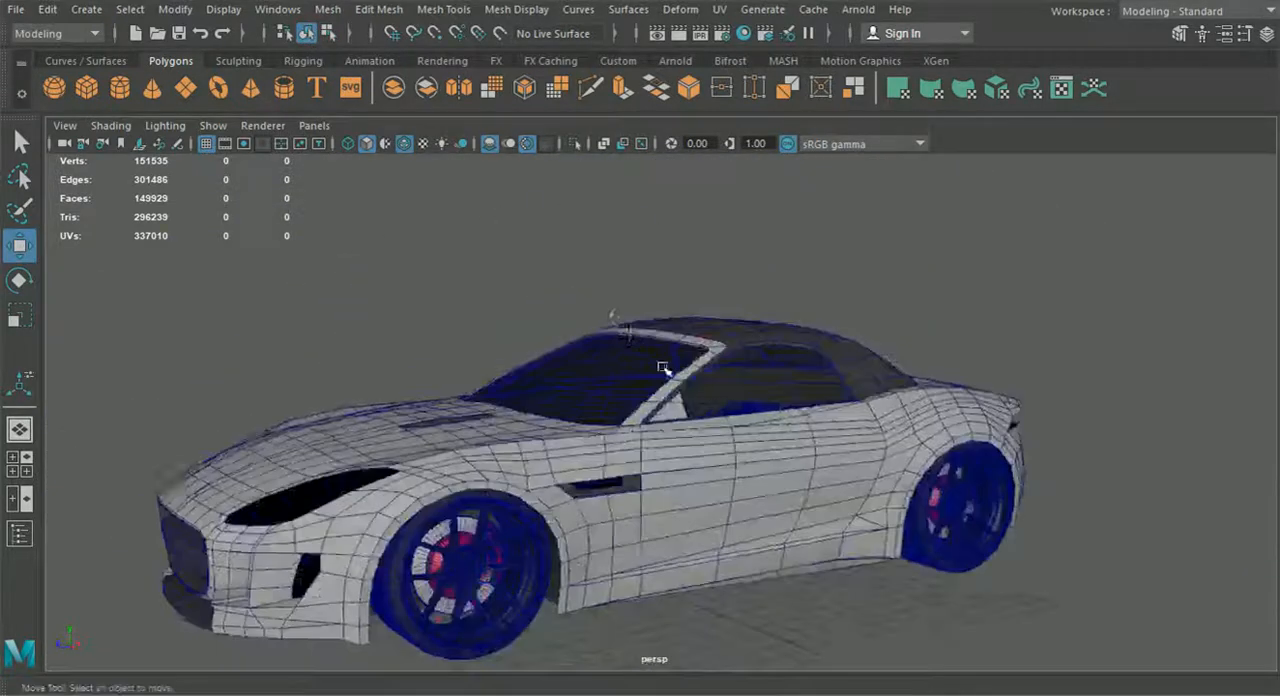
scroll(682, 404, up, 4)
click(688, 410)
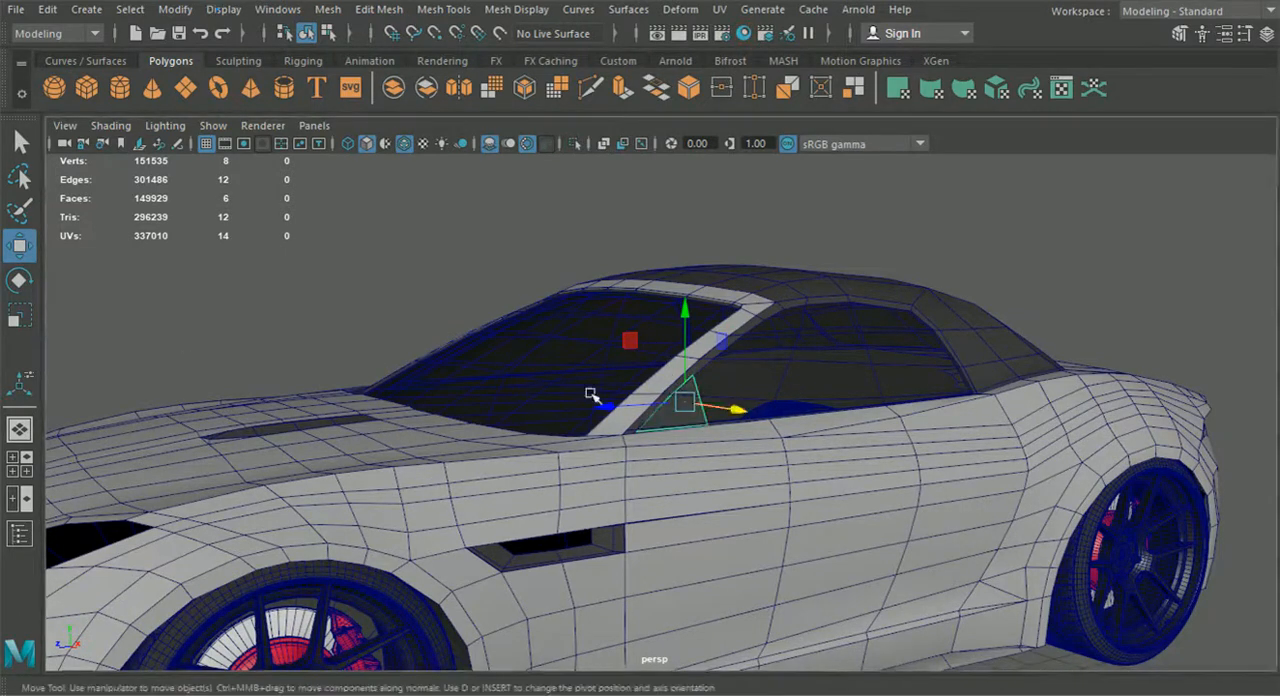
click(1072, 226)
scroll(880, 376, down, 5)
alt+drag(640, 412, 855, 431)
scroll(666, 435, up, 6)
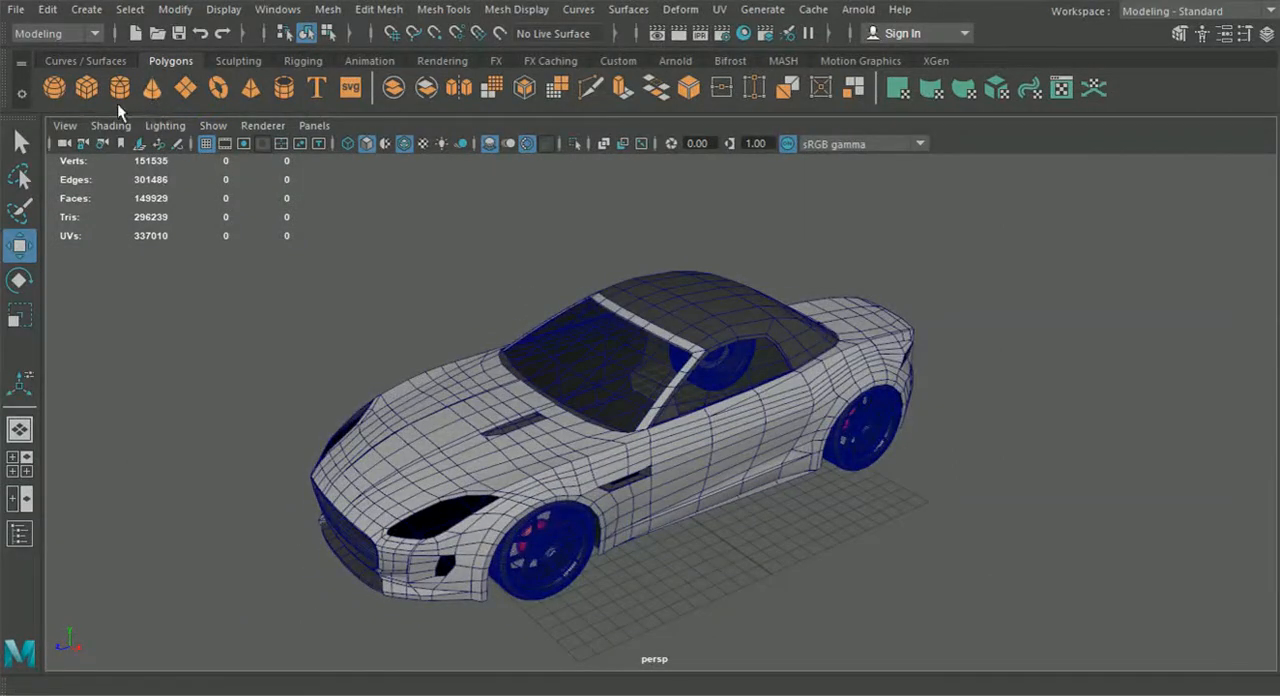
Create a polygon pipe and move it beside the front of the door, at about X 8.82, Y 6.48, Z 4.91
click(284, 88)
alt+drag(446, 379, 428, 383)
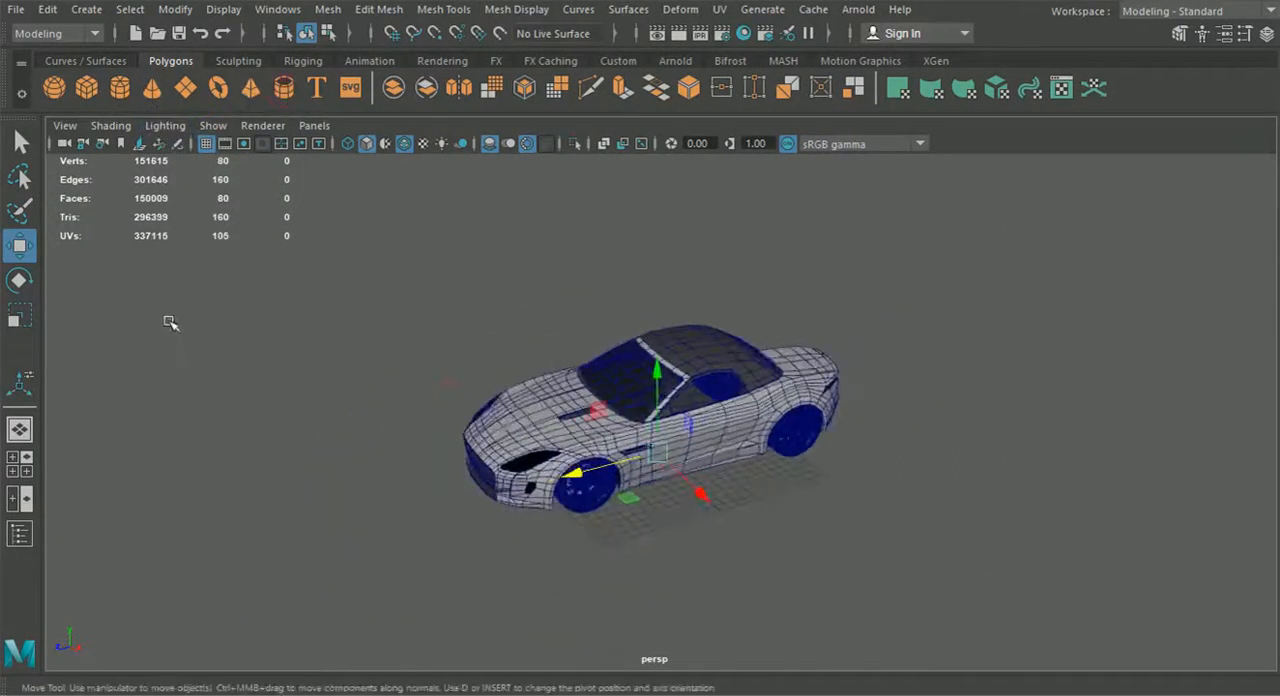
alt+middle_drag(446, 398, 441, 384)
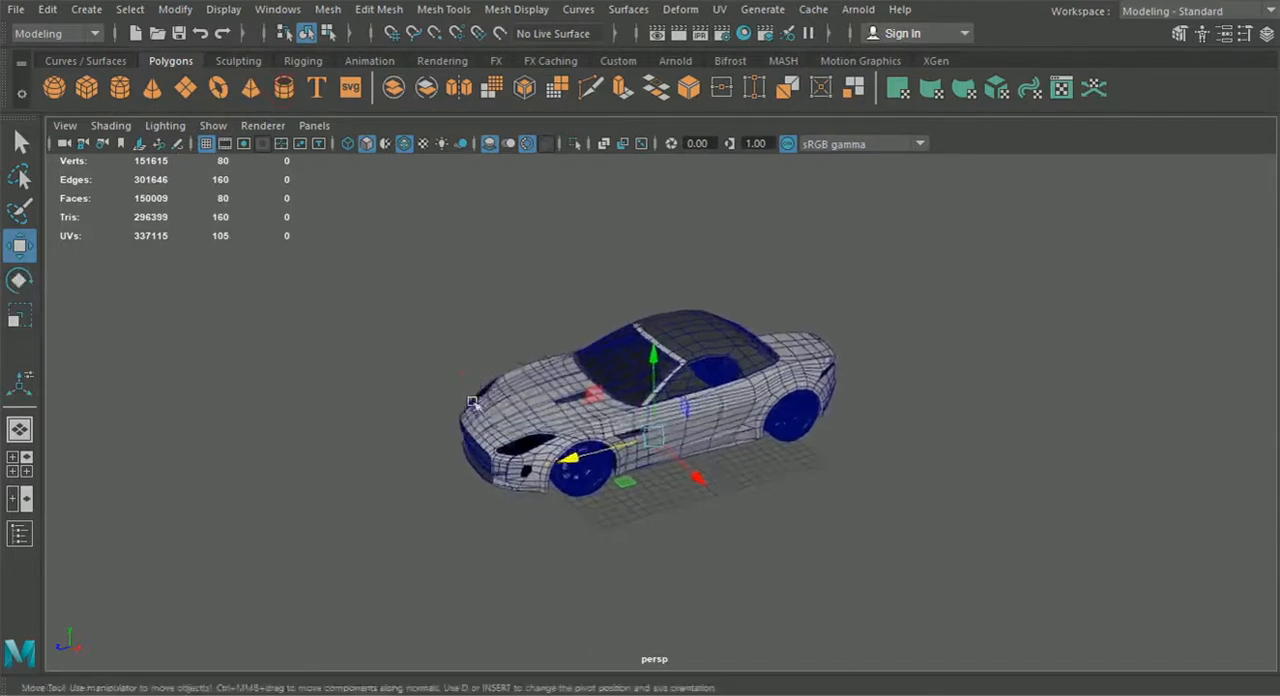
scroll(441, 384, up, 4)
drag(695, 487, 763, 557)
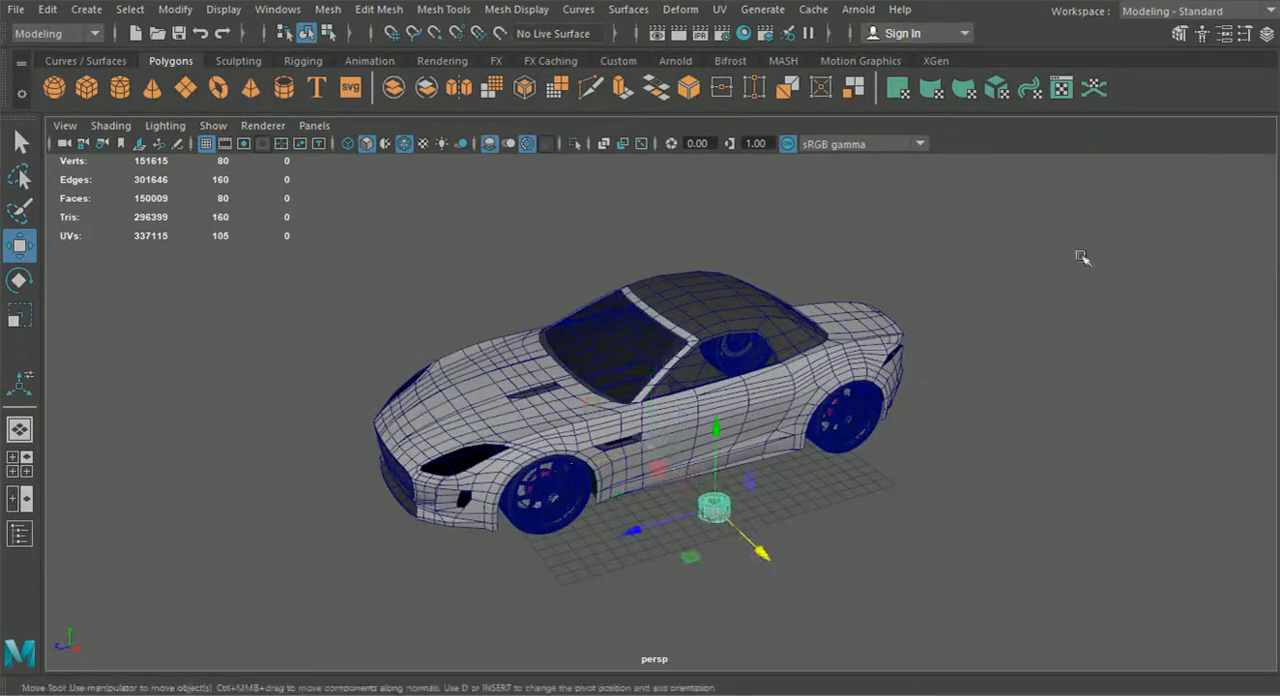
drag(665, 527, 600, 545)
drag(647, 506, 648, 417)
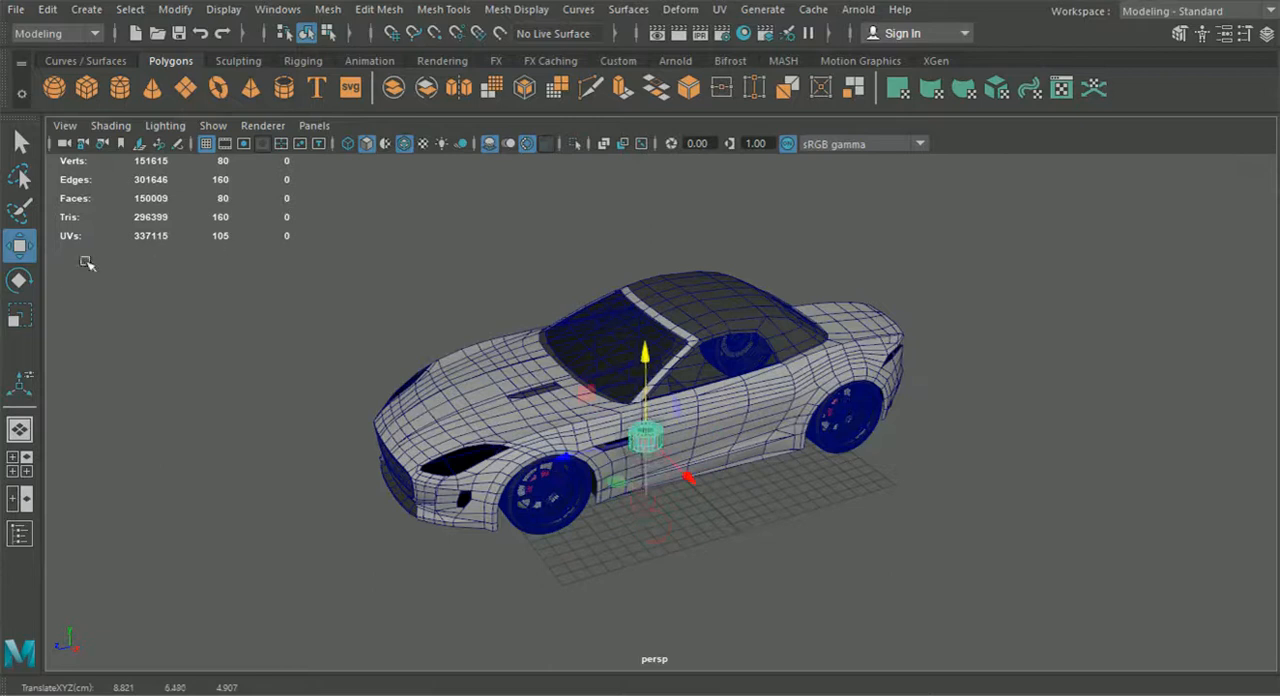
Rotate the pipe beside the door so that its X rotation is 90
click(19, 281)
click(1264, 33)
scroll(500, 470, up, 6)
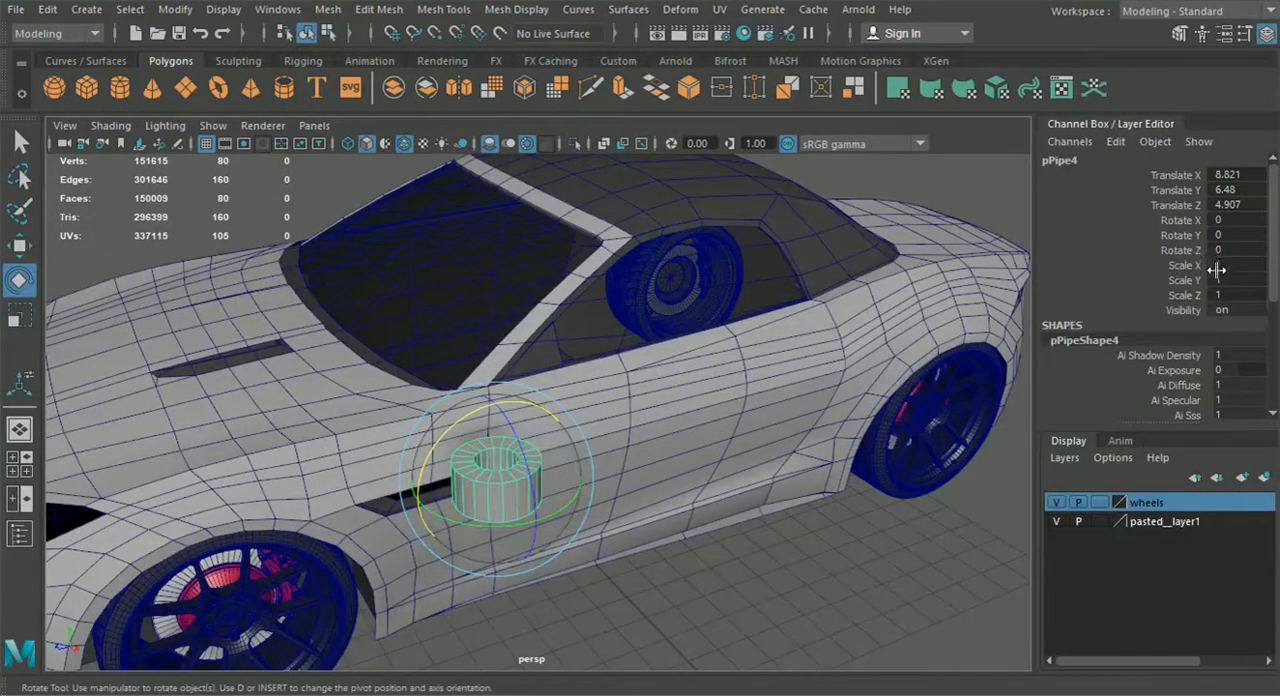
drag(447, 420, 440, 510)
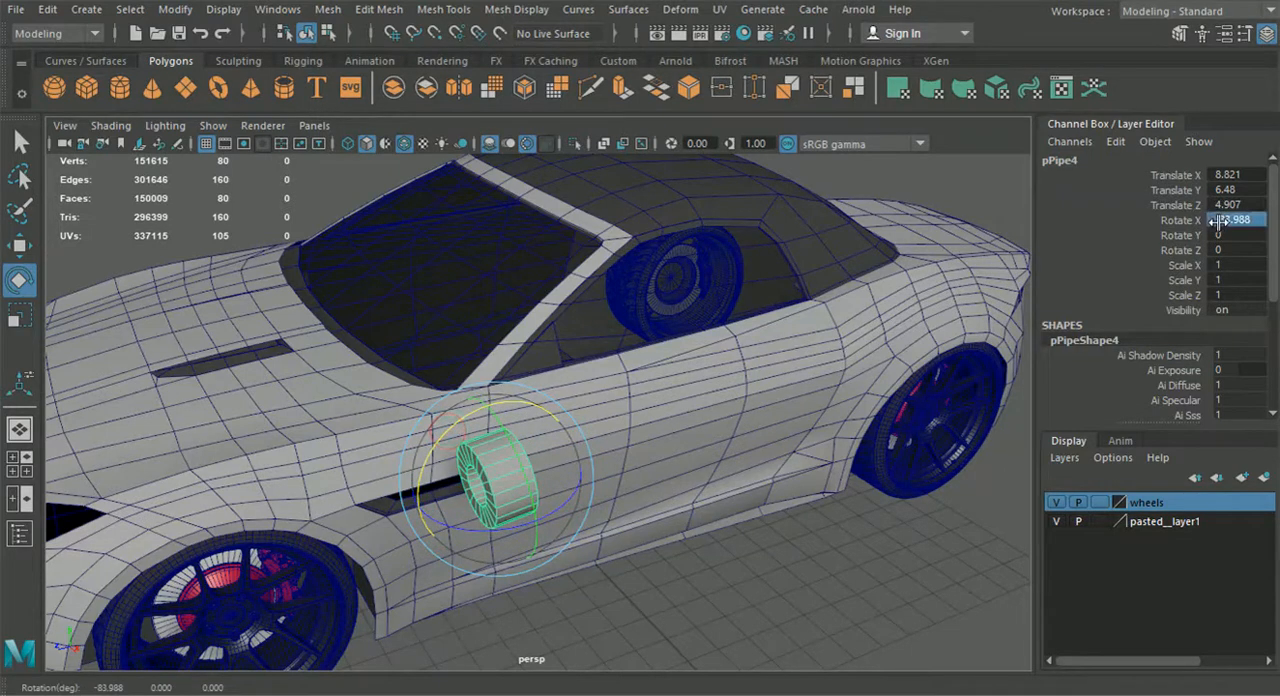
key(Return)
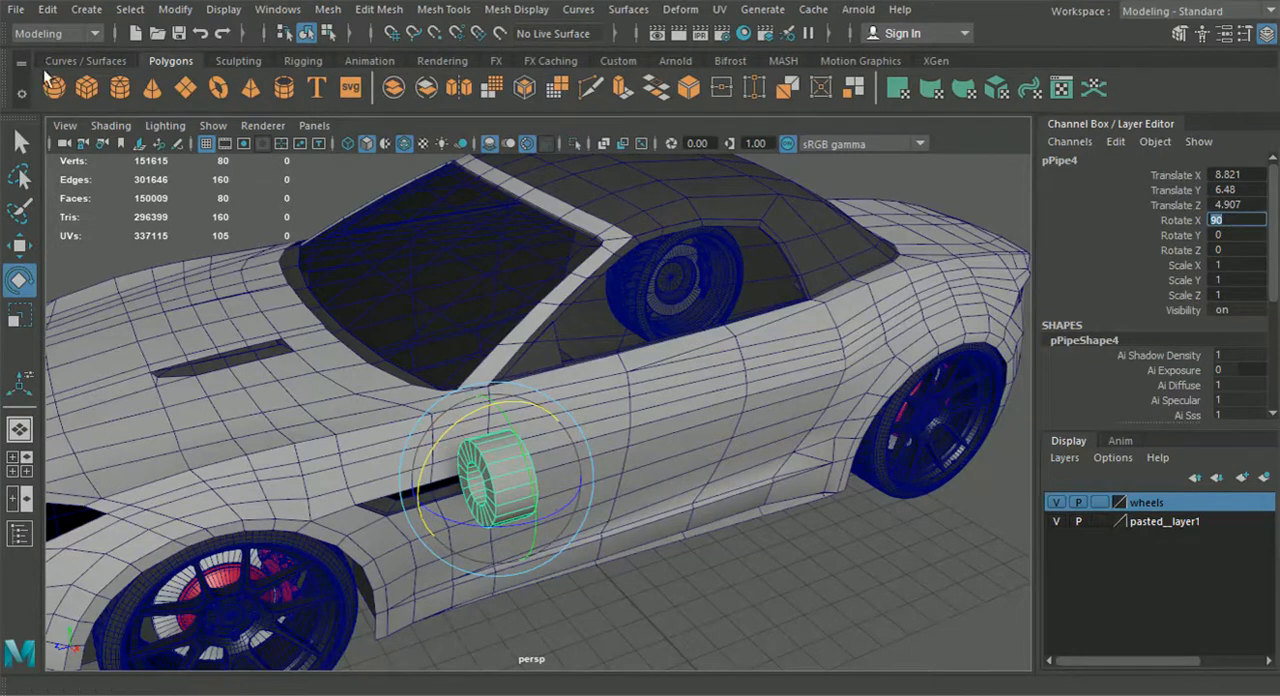
Move the pipe rearward along the car to about Z -7.73 and switch the front view to the back1 camera
click(20, 246)
drag(418, 518, 863, 403)
click(19, 463)
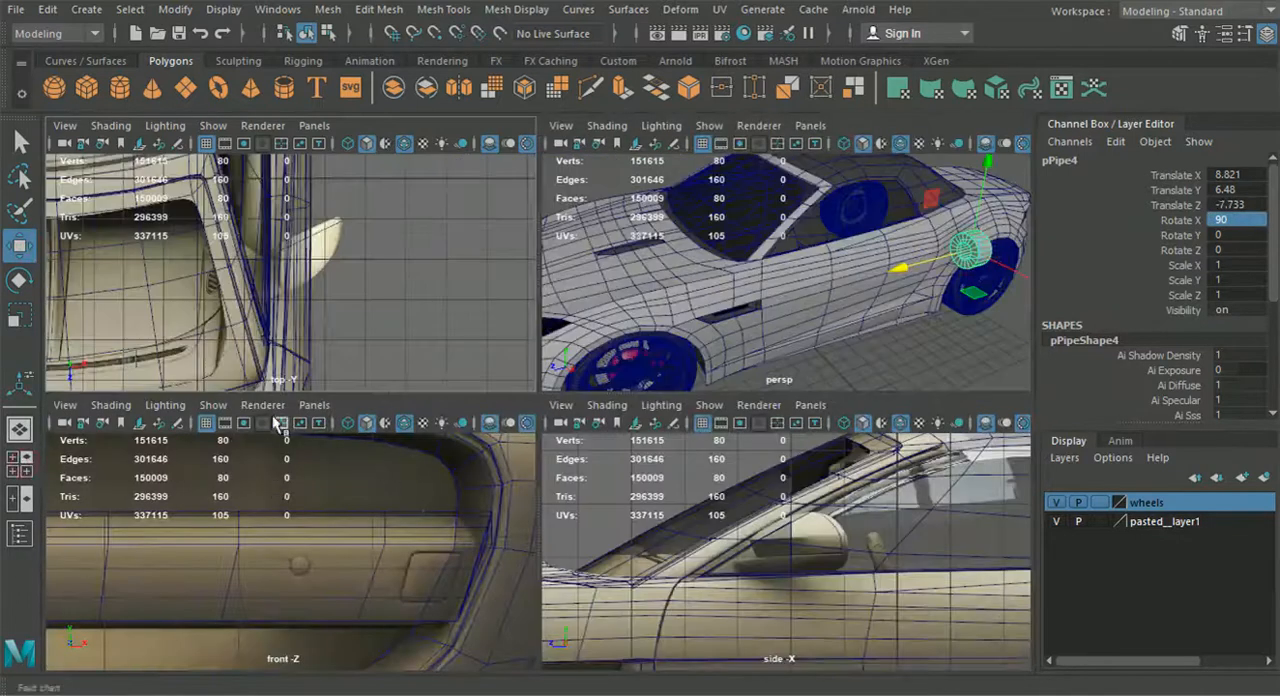
click(314, 405)
mouse_move(401, 465)
click(523, 462)
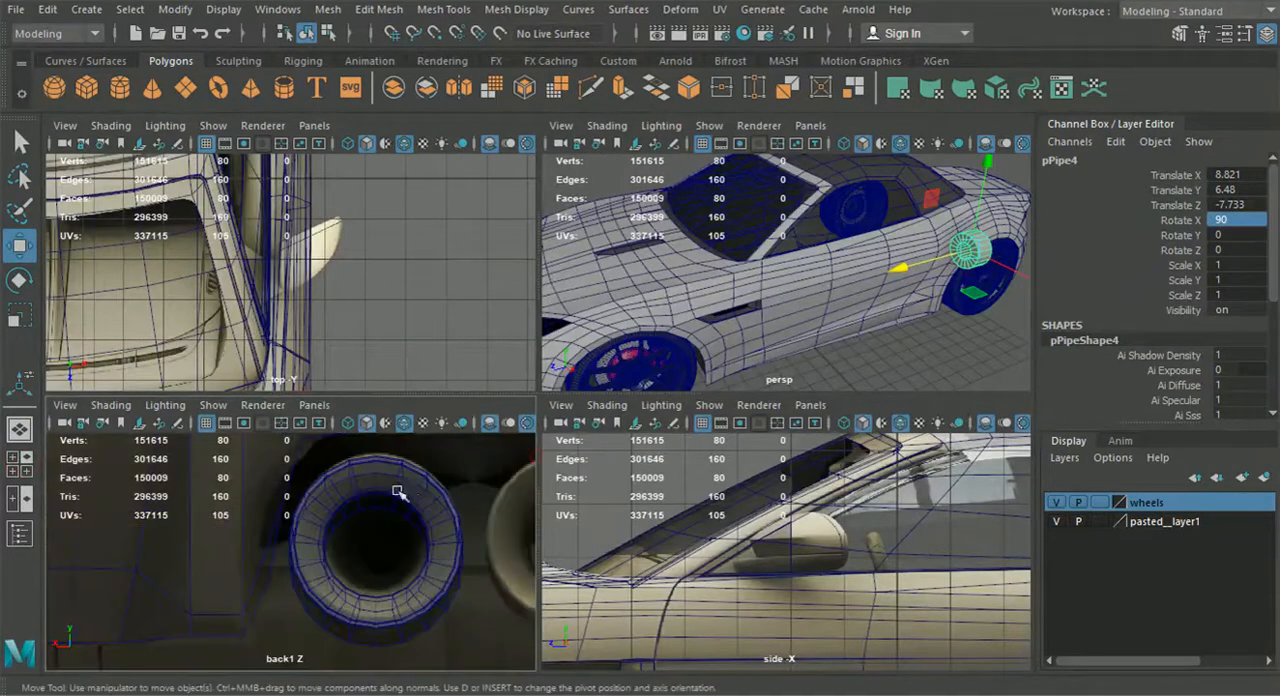
Move the pipe over the door mirror in the back reference, at about X 7.57, Y 8.22
scroll(400, 490, down, 5)
scroll(376, 522, up, 4)
key(space)
alt+middle_drag(300, 505, 286, 551)
scroll(340, 525, up, 4)
alt+middle_drag(385, 465, 422, 490)
drag(422, 490, 520, 338)
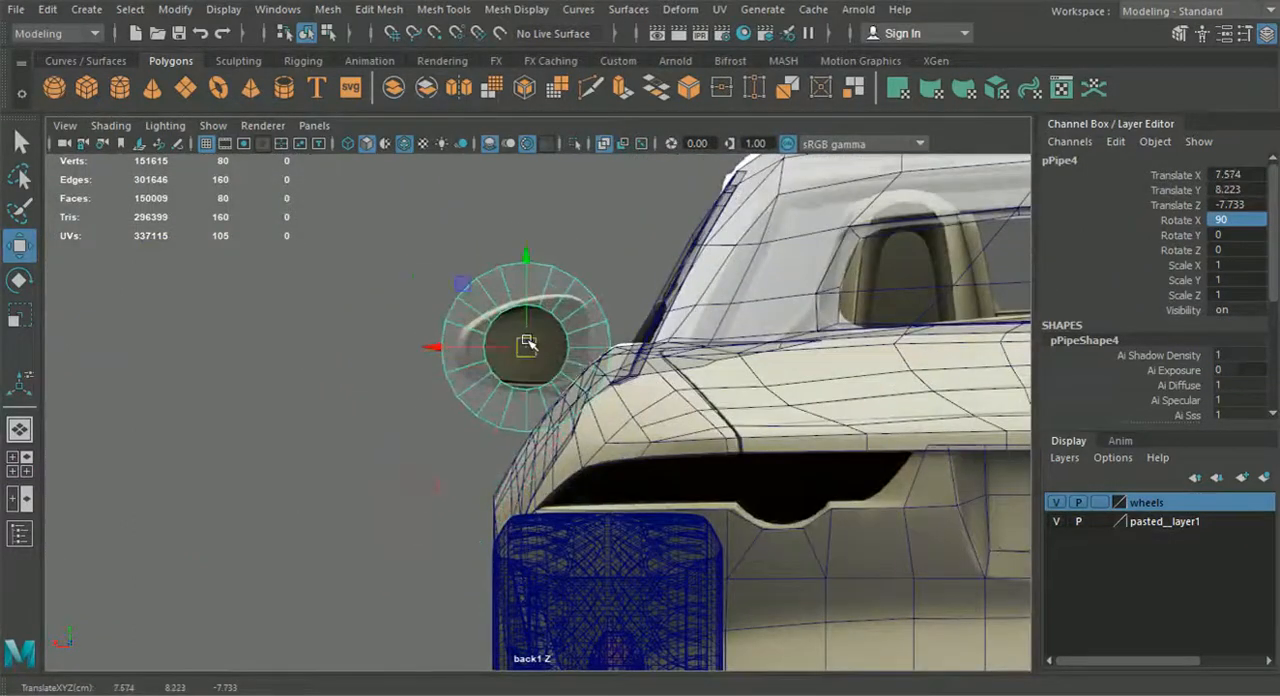
Set the pipe's thickness to 0.04 and its axis subdivisions to 8
scroll(531, 411, up, 3)
scroll(650, 408, up, 3)
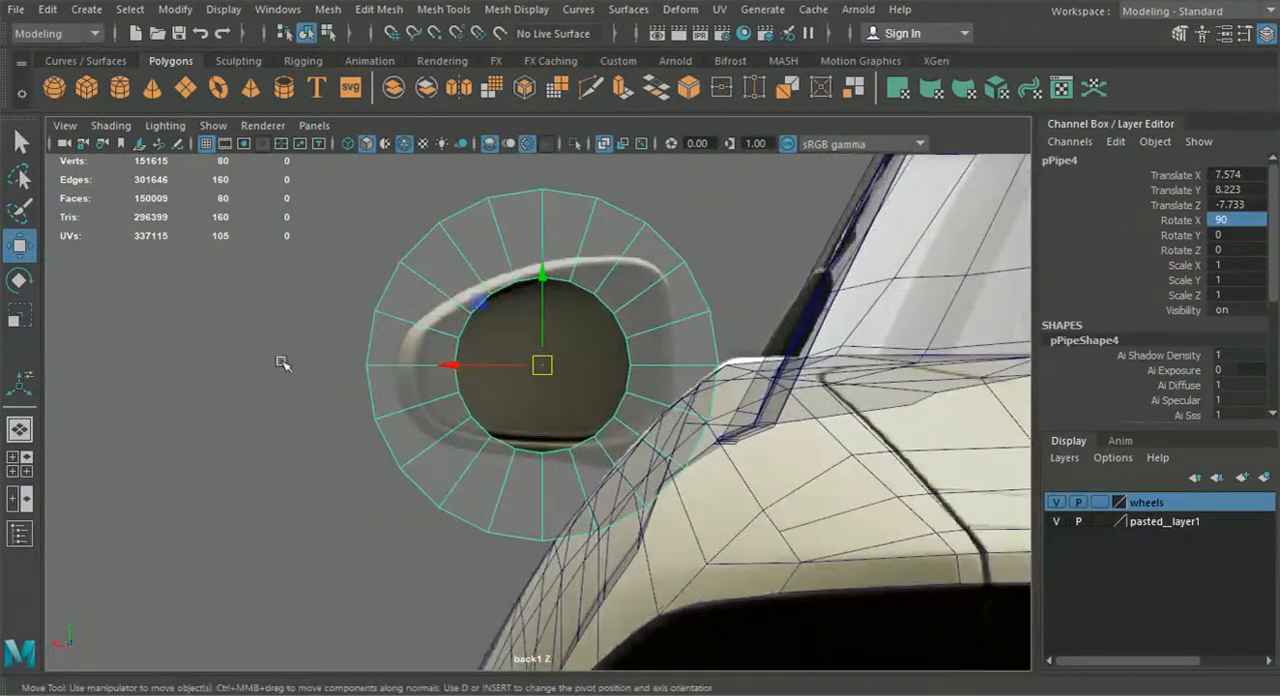
scroll(1218, 358, down, 6)
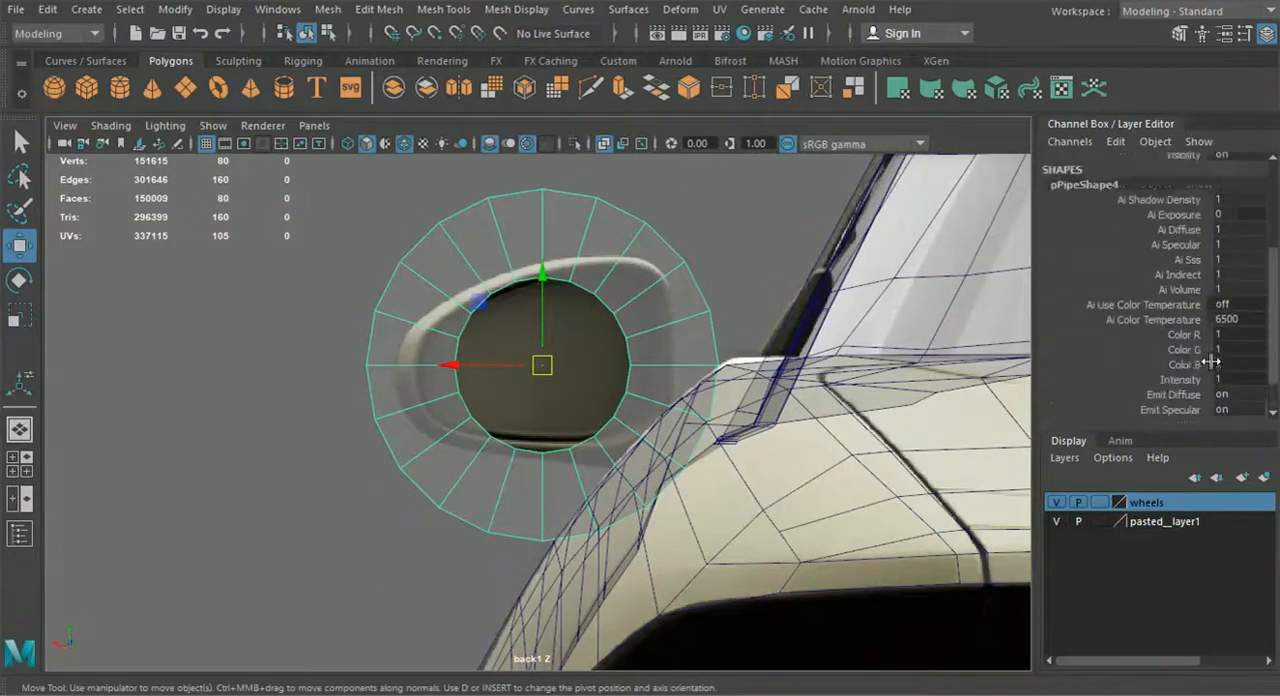
scroll(1100, 389, down, 4)
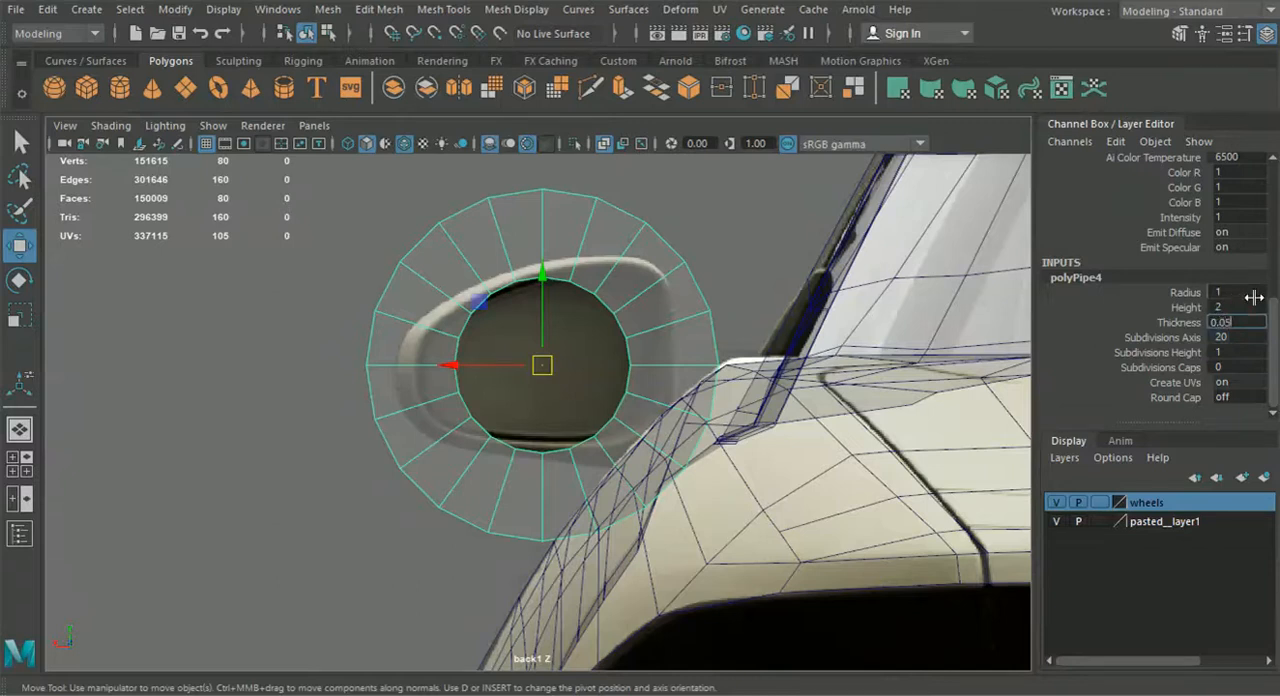
key(Return)
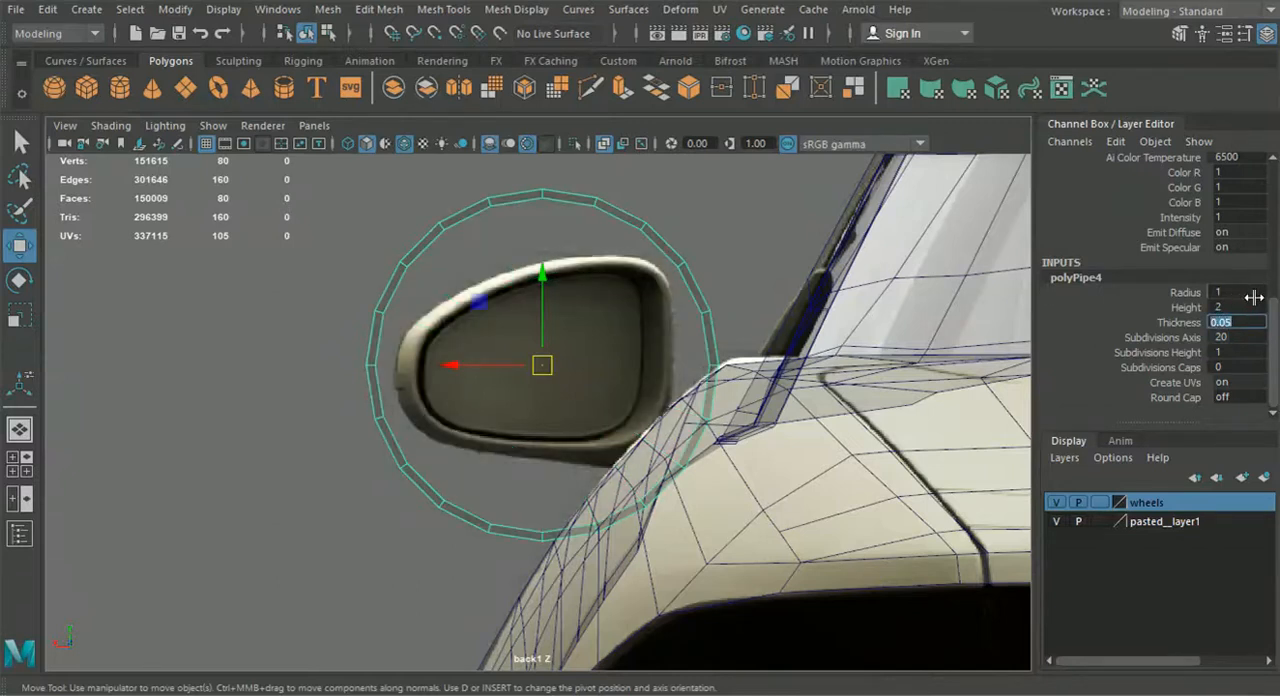
text(0.04)
key(Return)
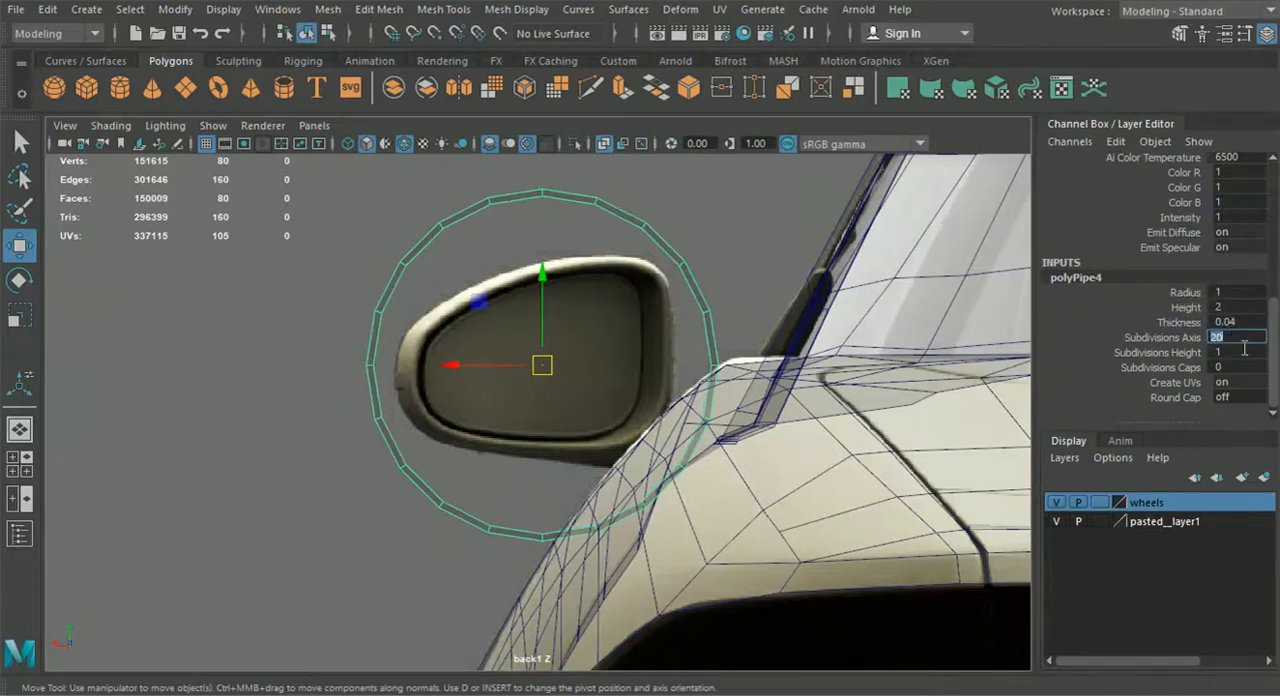
text(8)
key(Return)
Edit the pipe's vertices and move its top and inboard vertex pairs onto the mirror housing's outline
alt+middle_drag(607, 285, 611, 301)
right_drag(456, 246, 338, 142)
alt+middle_drag(452, 318, 443, 426)
scroll(443, 426, up, 2)
click(537, 285)
drag(537, 285, 532, 390)
click(690, 348)
drag(690, 349, 685, 388)
alt+middle_drag(723, 440, 737, 396)
drag(736, 427, 786, 479)
drag(770, 461, 715, 459)
Move the pipe's bottom and outboard vertex pairs onto the mirror outline, with the upper outboard pair at about X 8.10, Y 8.54
mouse_move(662, 556)
mouse_down()
mouse_move(740, 643)
mouse_move(684, 547)
mouse_up()
alt+middle_drag(566, 573, 594, 478)
drag(558, 530, 591, 482)
click(425, 516)
drag(425, 516, 448, 440)
click(357, 362)
drag(357, 362, 416, 389)
click(423, 207)
drag(423, 207, 463, 292)
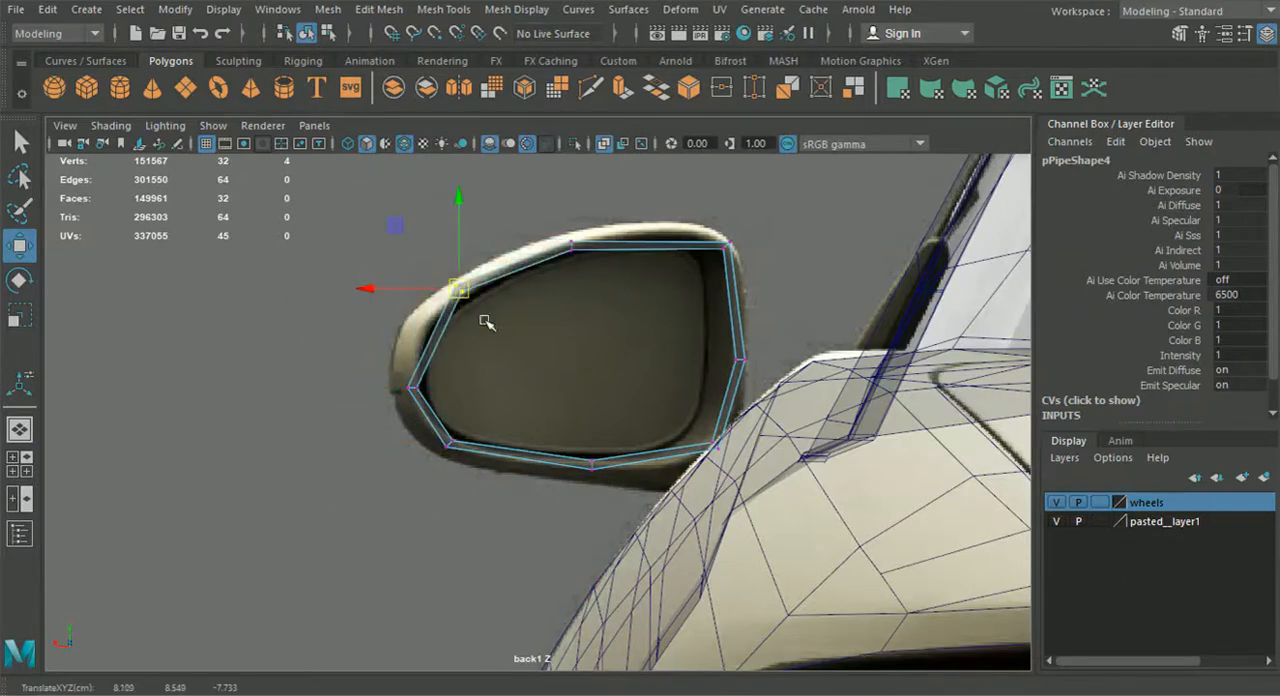
Refine the vertex pairs along the mirror rim, placing the bottom pair at about X 7.52, Y 7.76 and the outboard pair at about X 8.30, Y 8.10
scroll(486, 322, up, 5)
drag(452, 307, 400, 350)
drag(383, 479, 347, 445)
drag(366, 461, 424, 547)
drag(612, 550, 659, 586)
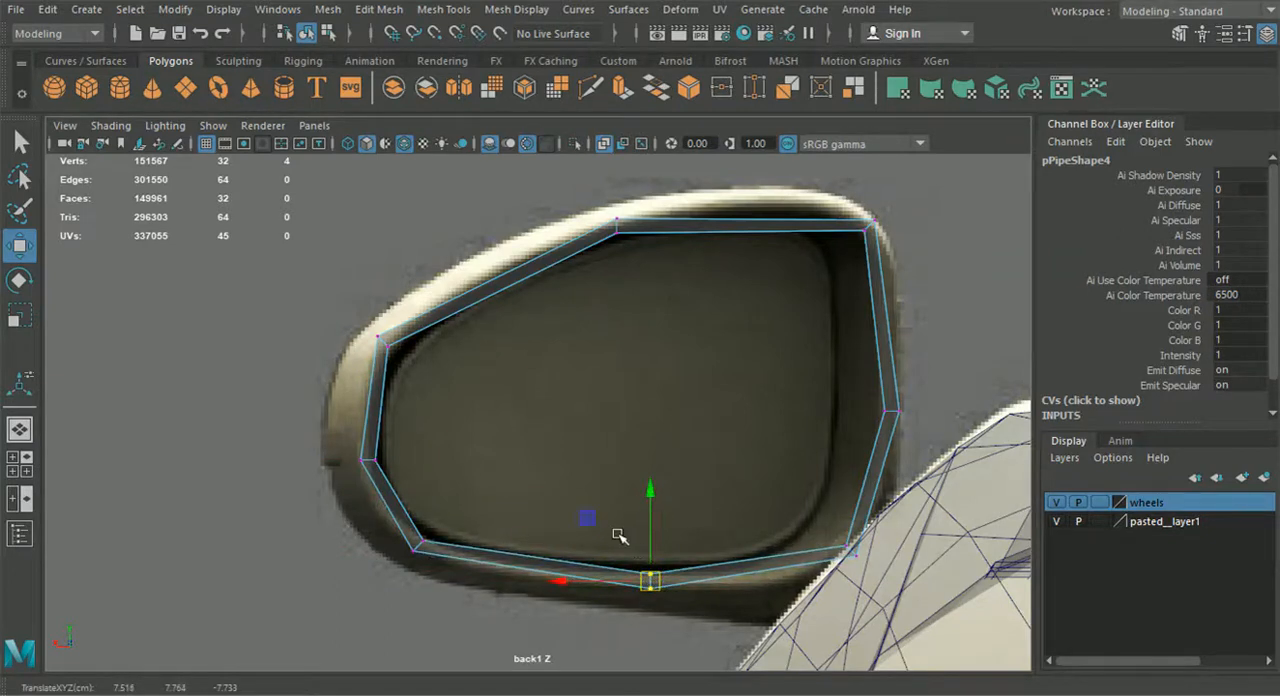
click(893, 410)
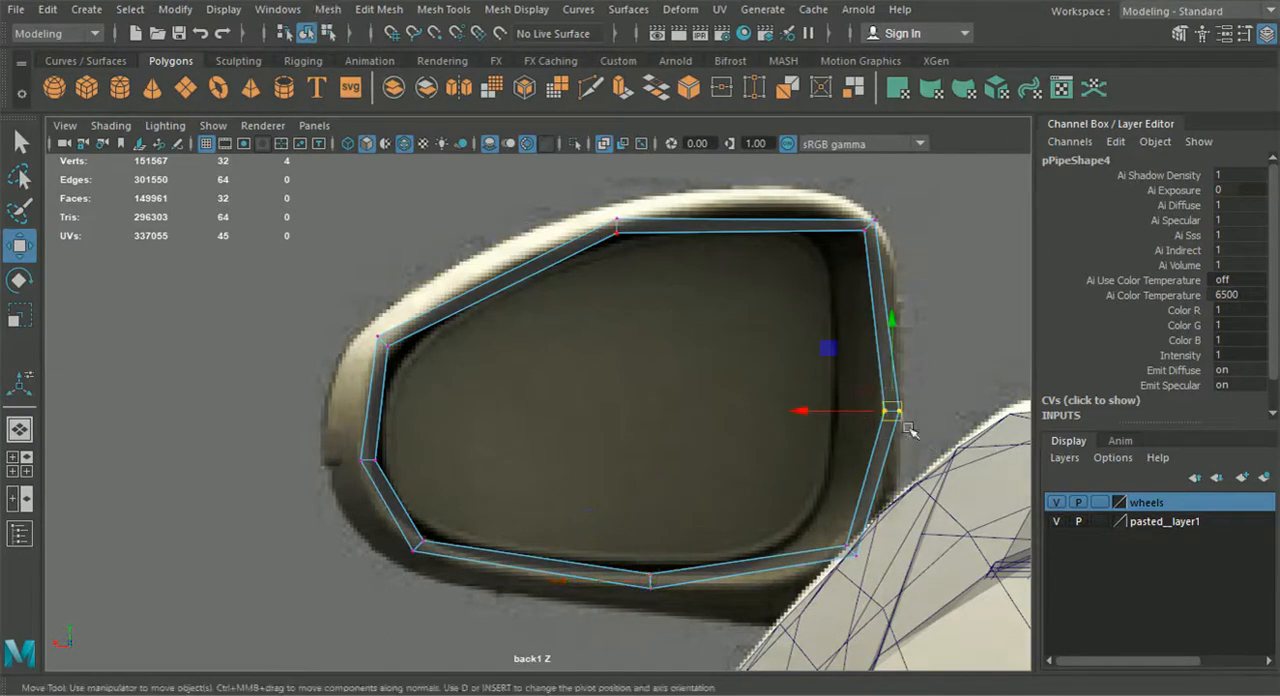
click(373, 462)
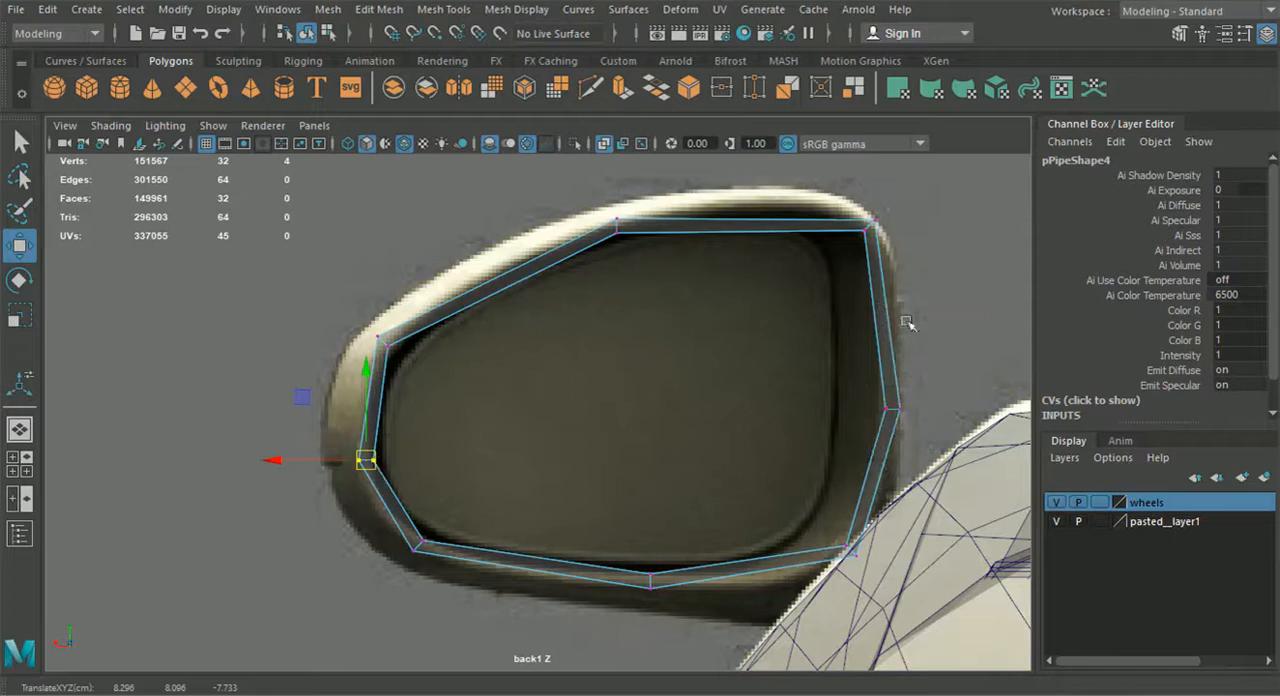
Insert an edge loop in the ring's sloping upper segment and move it onto the mirror rim, at about X 7.95, Y 8.60
click(443, 9)
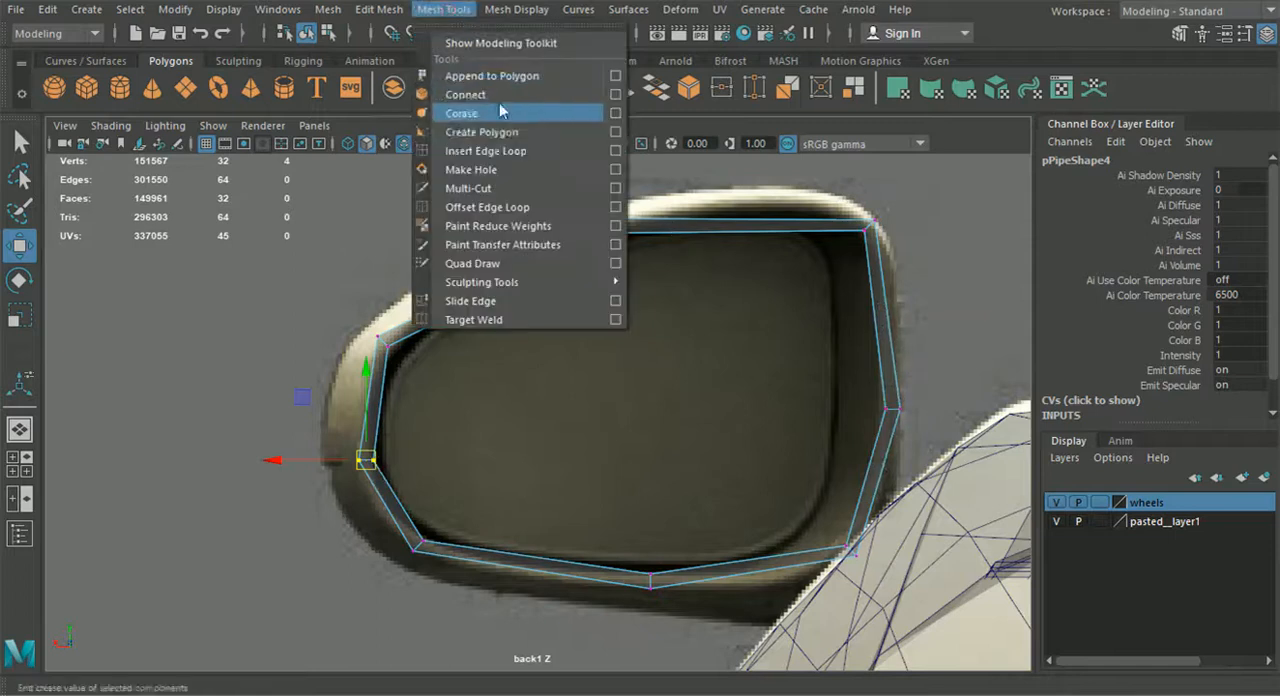
click(500, 149)
click(497, 292)
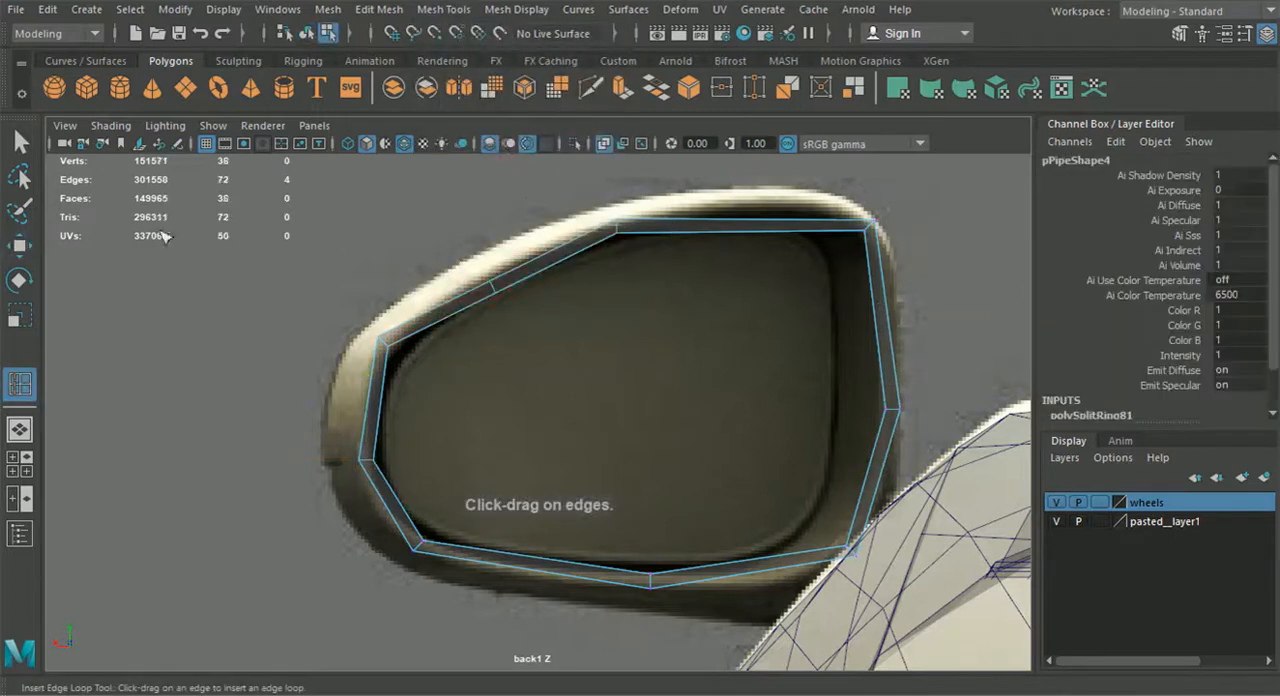
key(w)
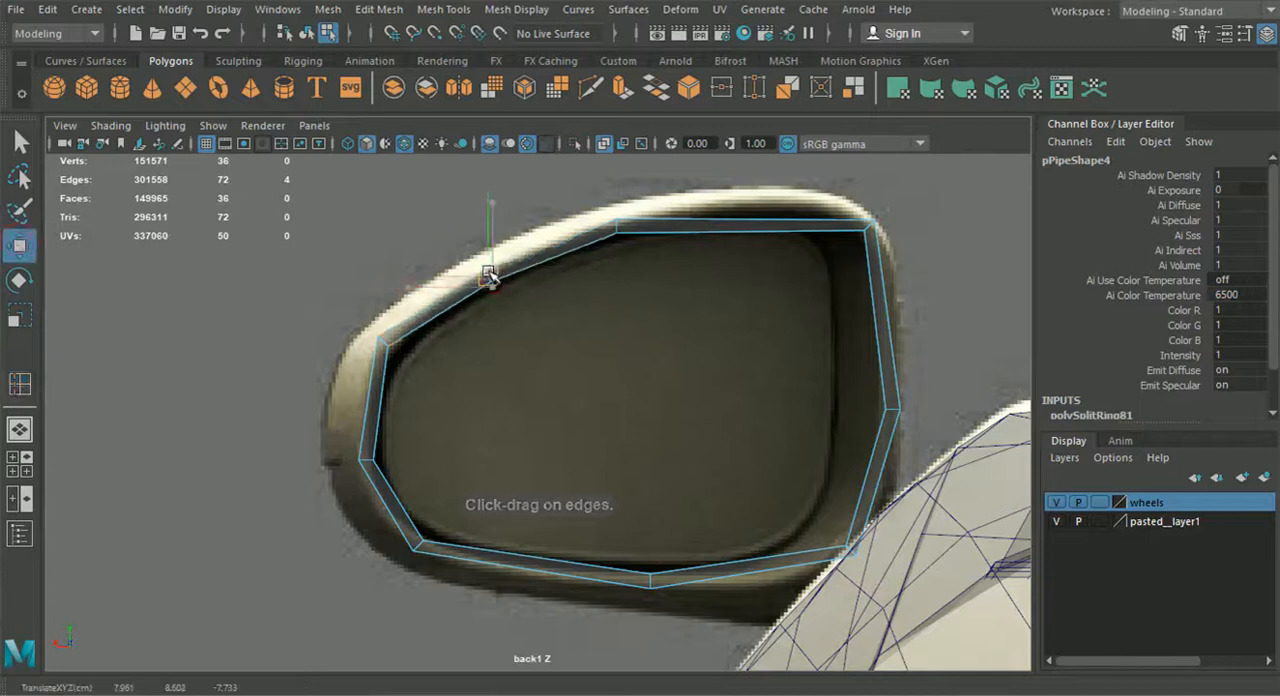
Insert an edge loop in the ring's top segment, raise it to the rim's curve, and shift the neighbouring loop to about X 7.59, Y 8.76
key(y)
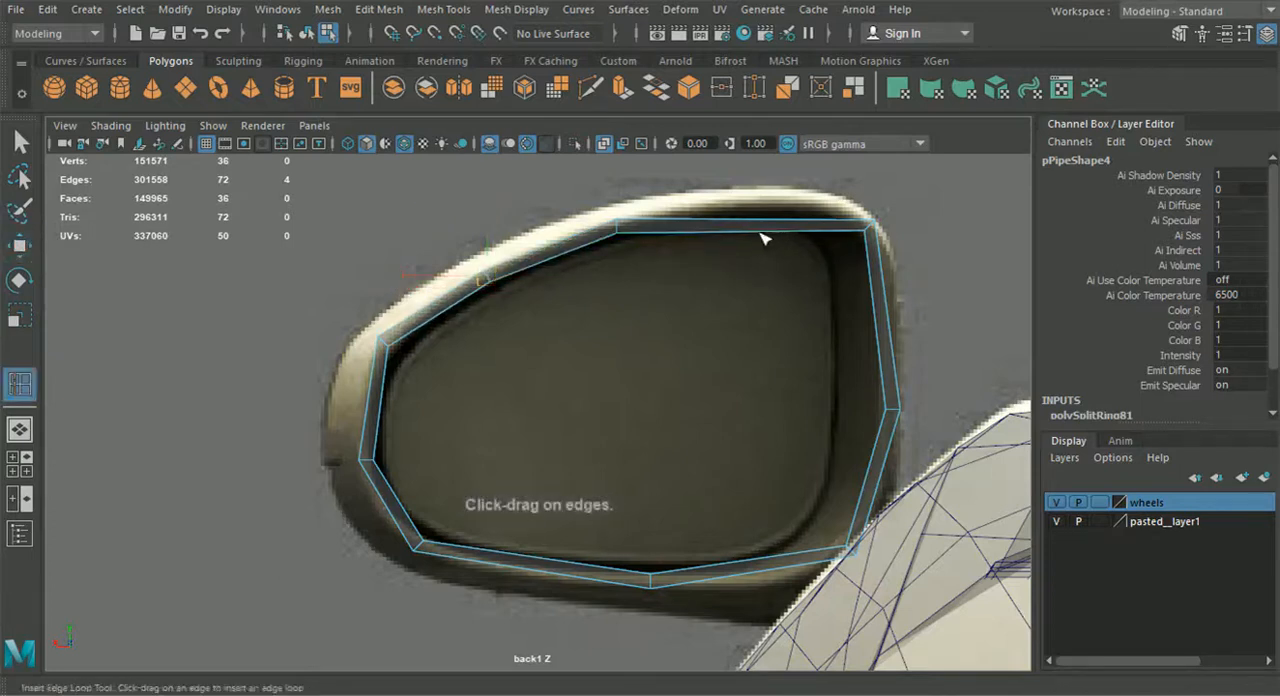
click(22, 247)
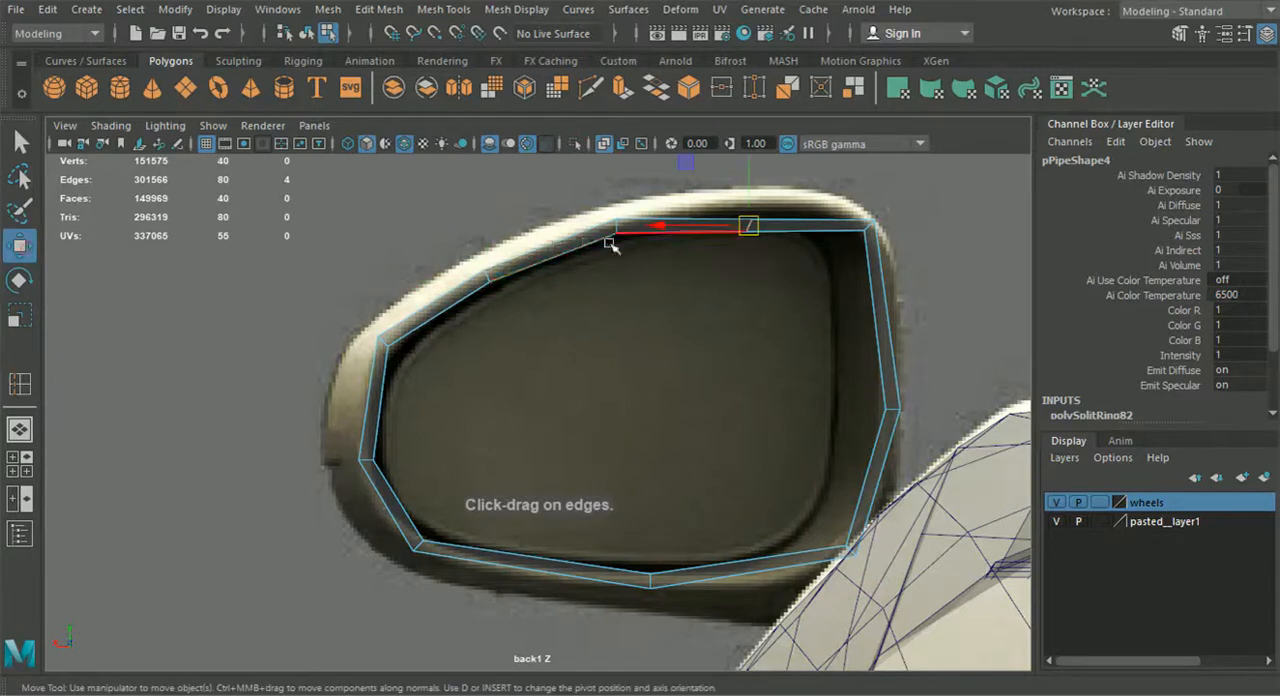
drag(748, 227, 780, 194)
click(617, 225)
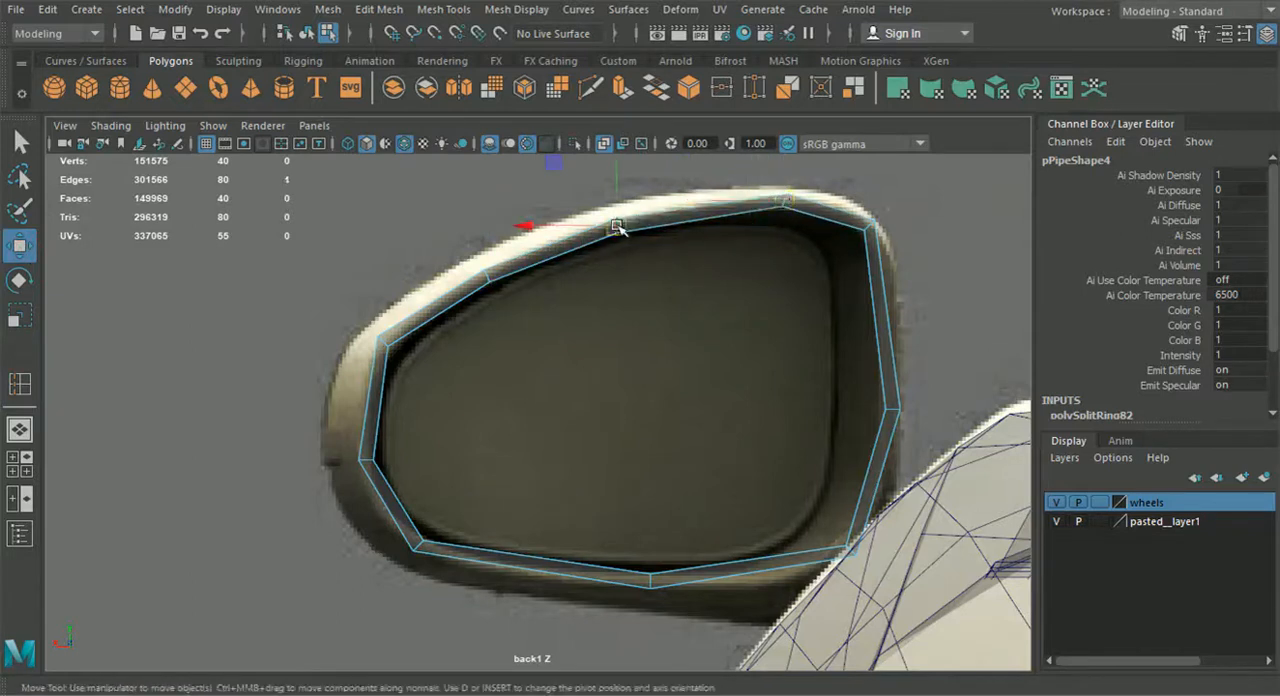
drag(620, 230, 624, 222)
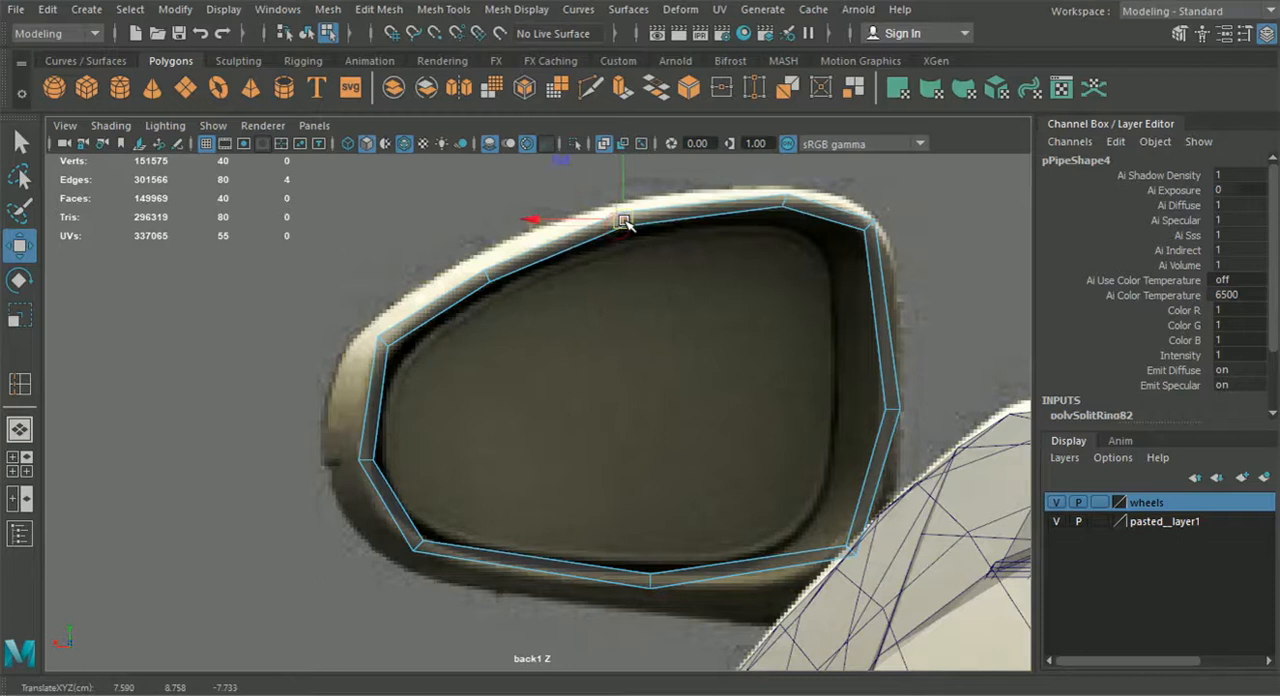
Insert edge loops in the ring's two bottom segments and move them to about X 7.18, Y 7.76 and X 7.86, Y 7.79
key(g)
click(764, 571)
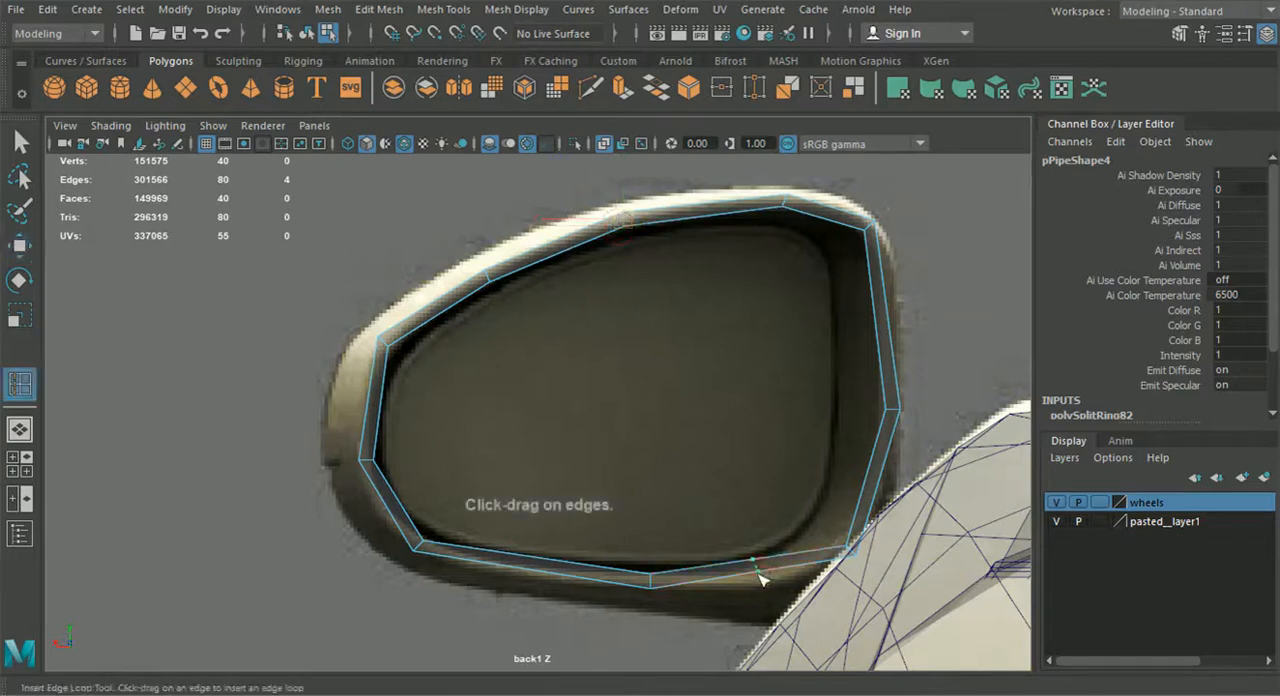
key(w)
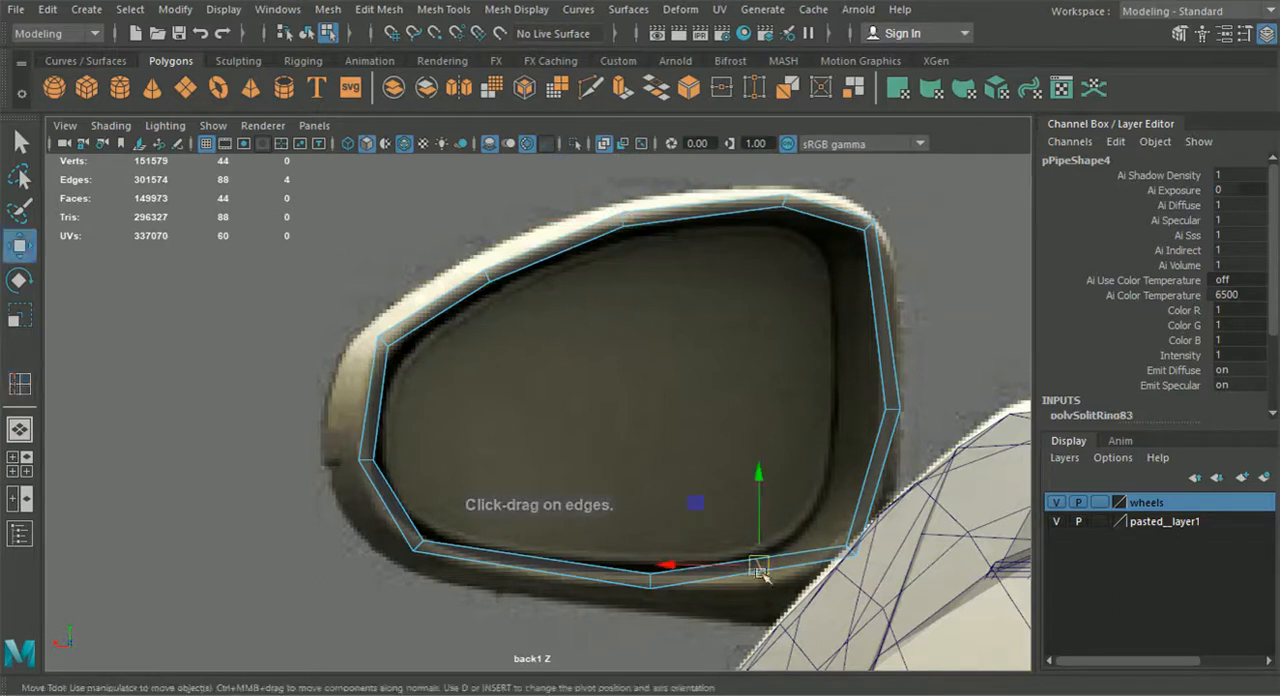
click(763, 571)
drag(763, 571, 776, 583)
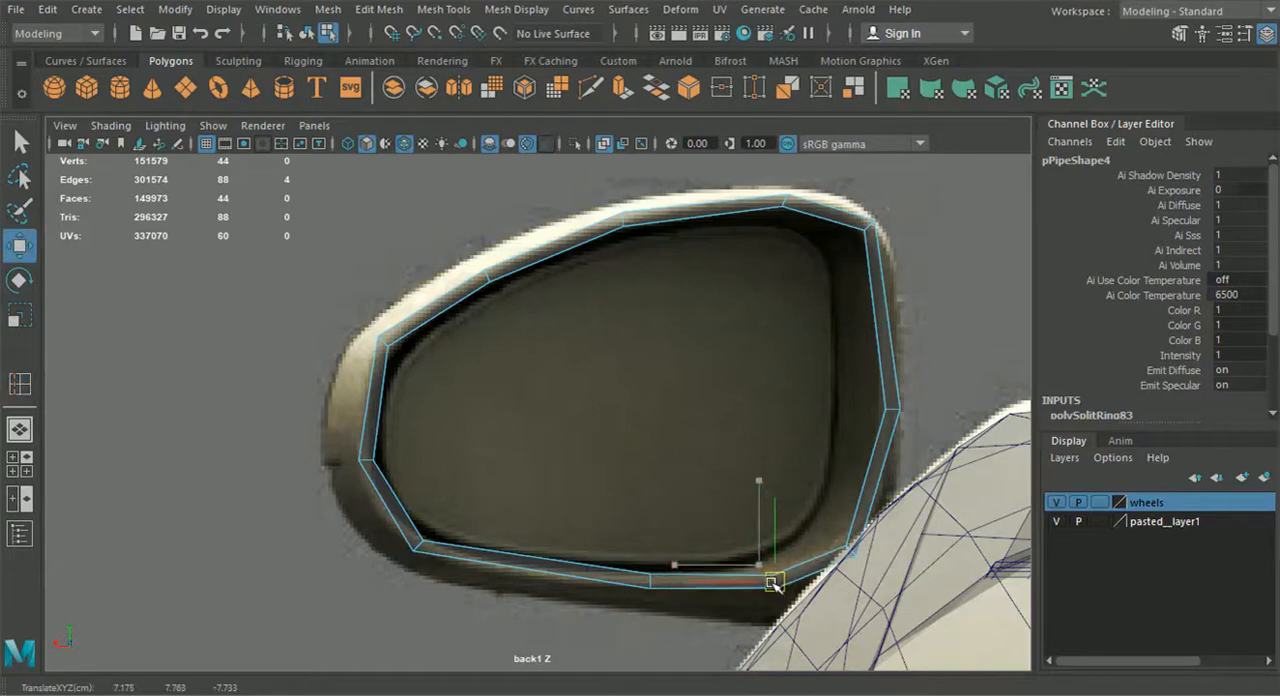
key(g)
key(w)
drag(532, 568, 522, 576)
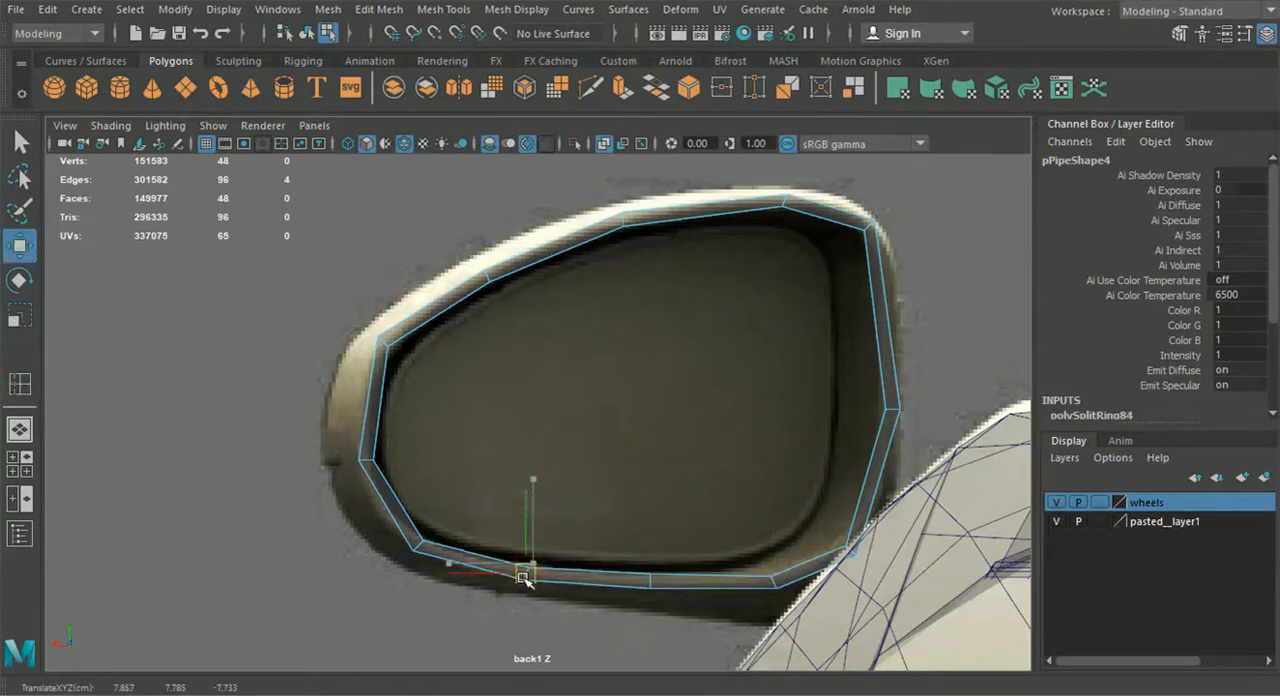
Delete the pipe's depth faces in the perspective view, keeping only the flat 12-face ring at one end
click(31, 438)
alt+drag(331, 434, 246, 422)
alt+drag(610, 372, 525, 360)
alt+right_drag(540, 358, 692, 343)
right_drag(754, 293, 752, 190)
click(700, 332)
drag(760, 336, 722, 345)
key(Delete)
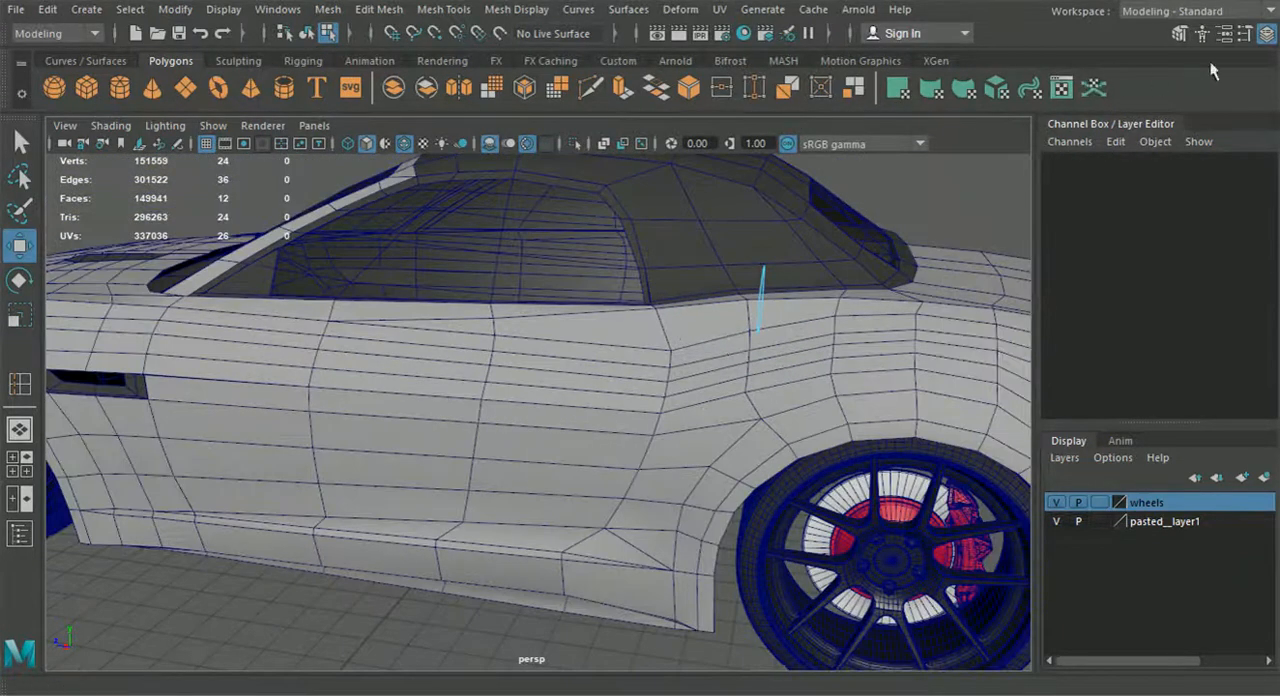
Return to object selection and move the flat ring forward along the car towards the front of the door
alt+drag(960, 285, 728, 300)
key(1)
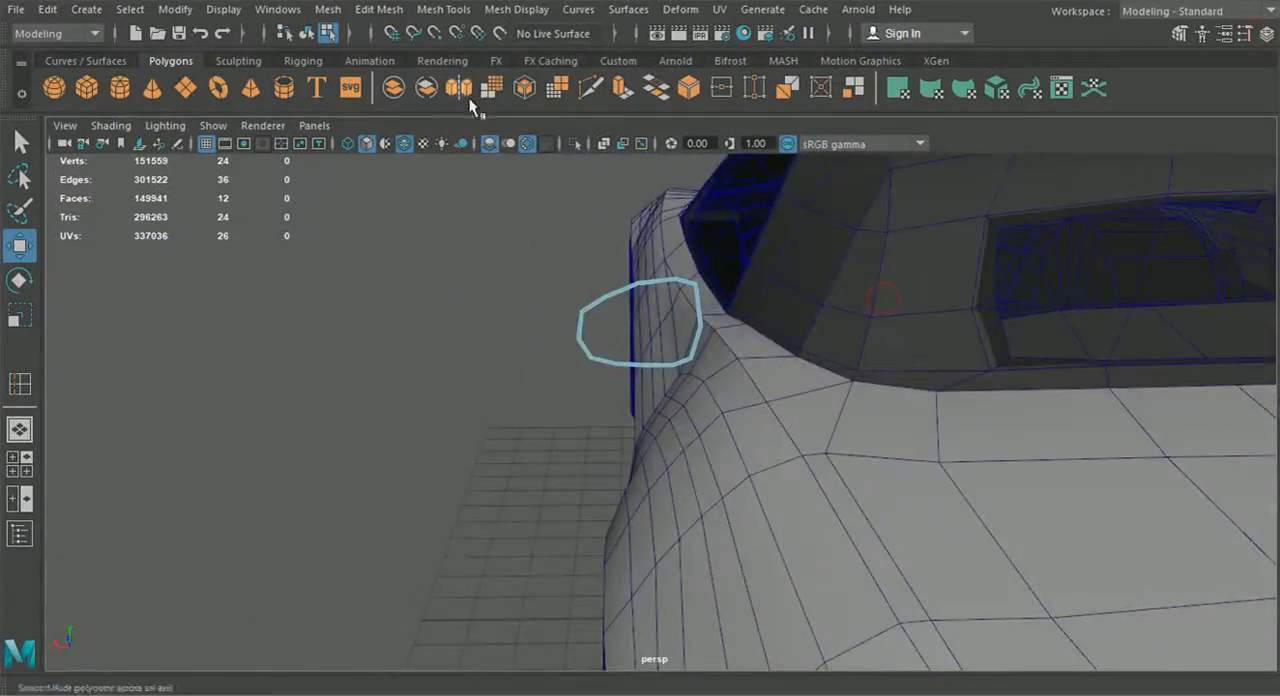
click(306, 33)
alt+drag(391, 365, 557, 457)
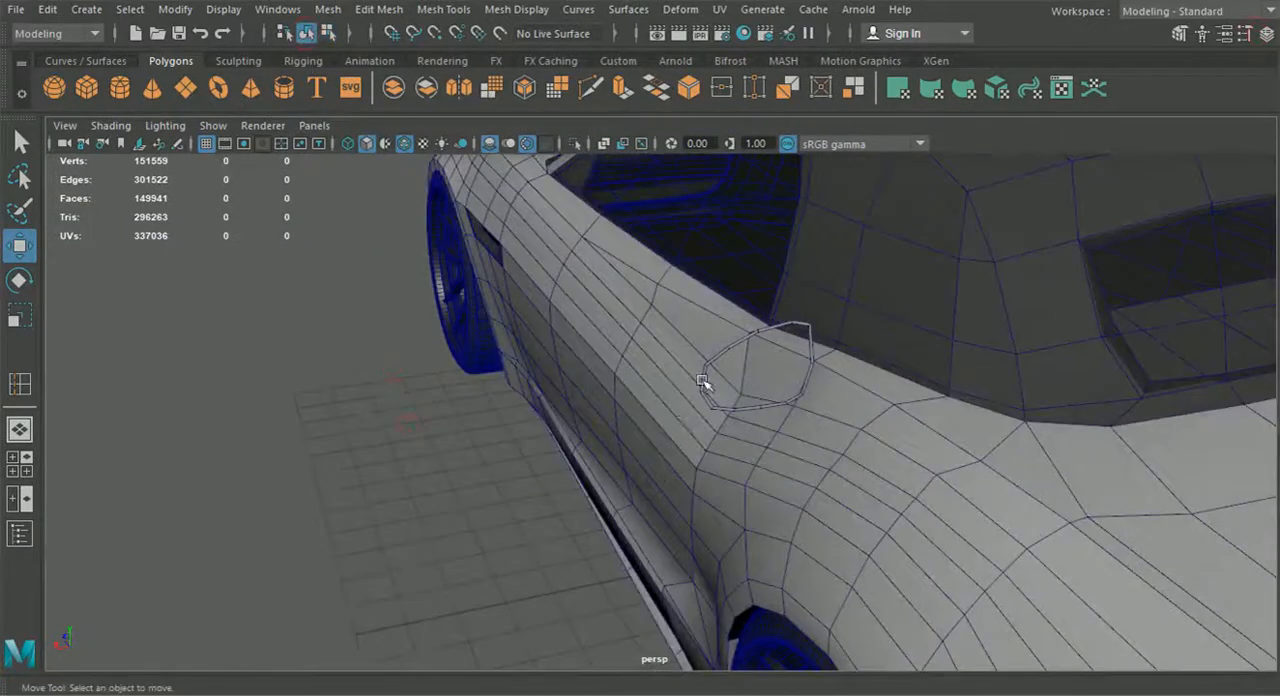
drag(700, 368, 478, 228)
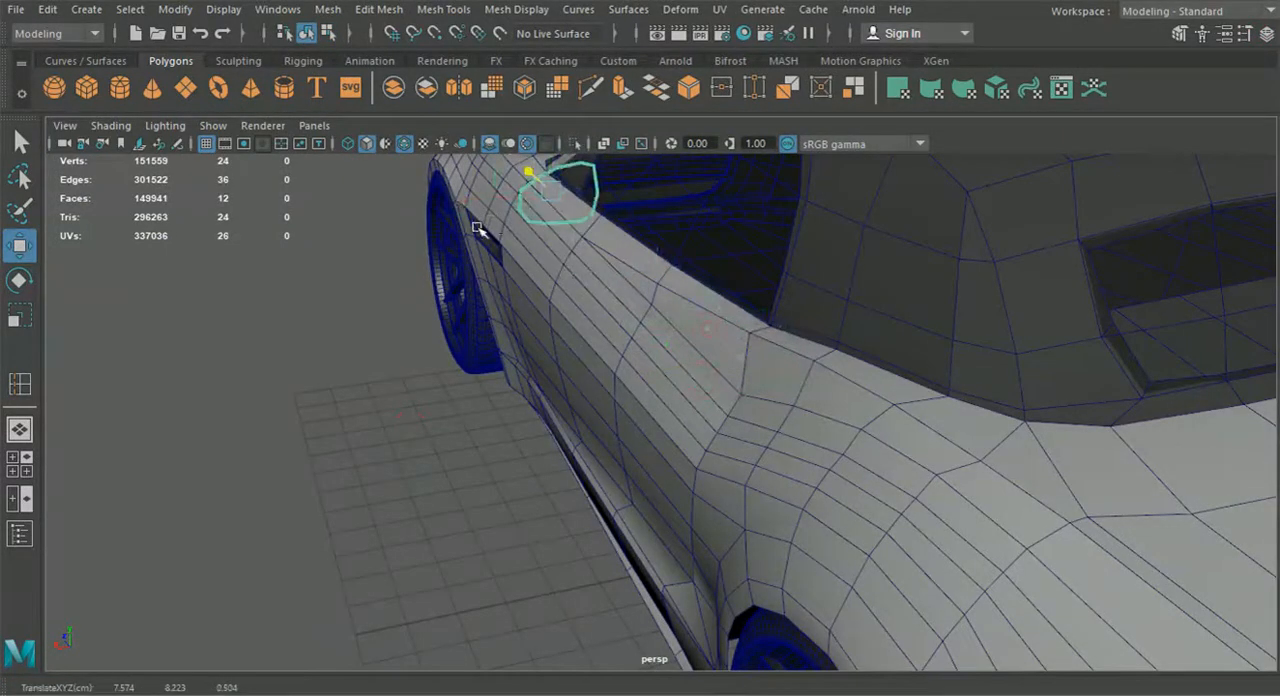
Center the ring's pivot and position it behind the door mirror in the top view, at about X 7.57, Y 8.29, Z 0.92
click(19, 430)
key(space)
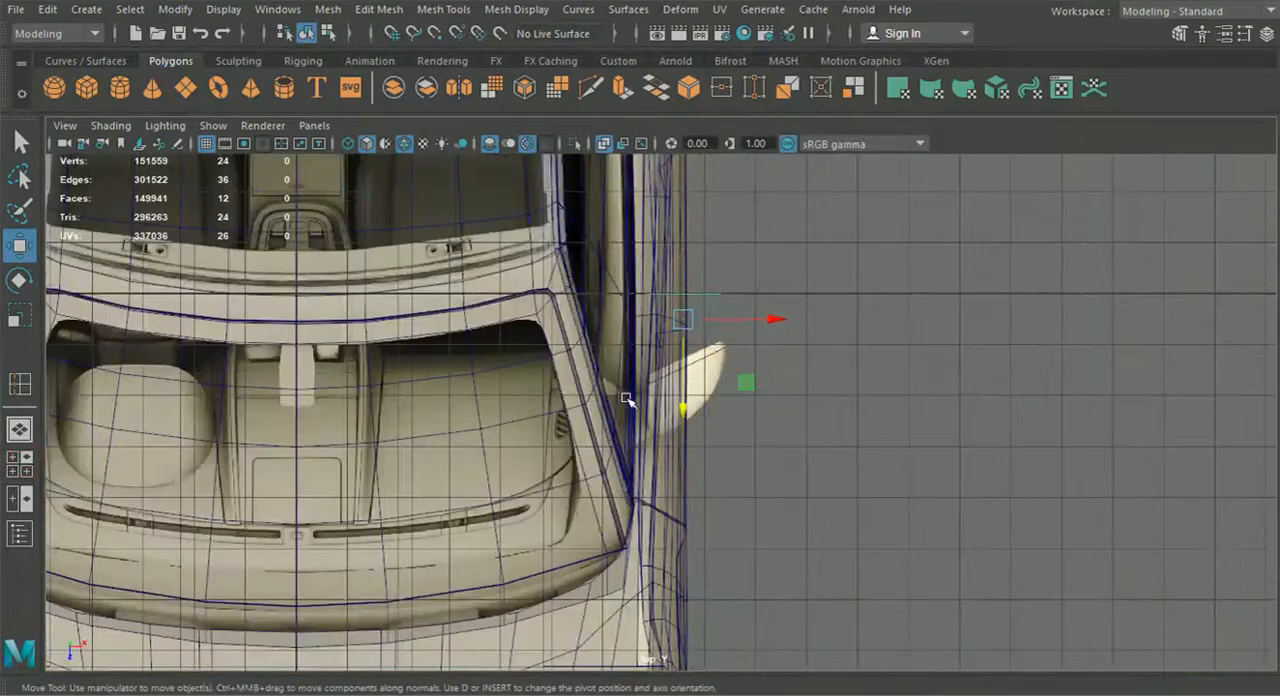
scroll(627, 399, up, 2)
click(177, 10)
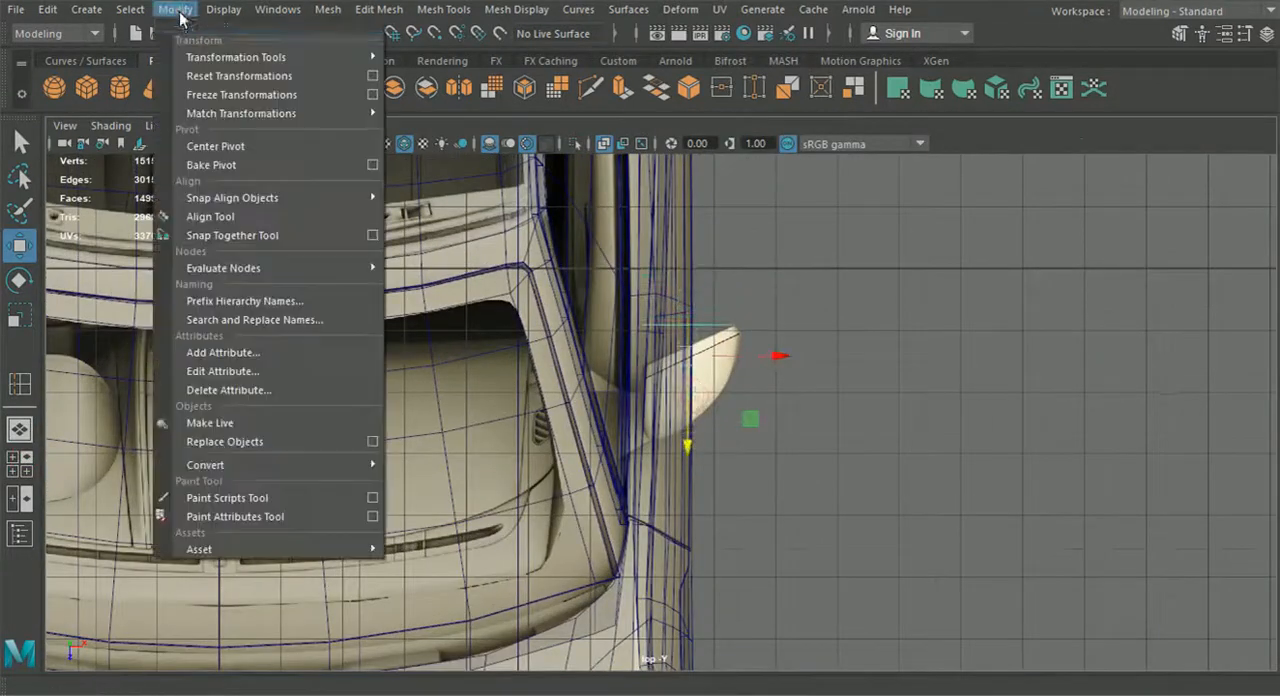
click(229, 149)
scroll(637, 306, up, 2)
alt+middle_drag(637, 306, 636, 381)
scroll(636, 381, up, 2)
drag(713, 406, 709, 408)
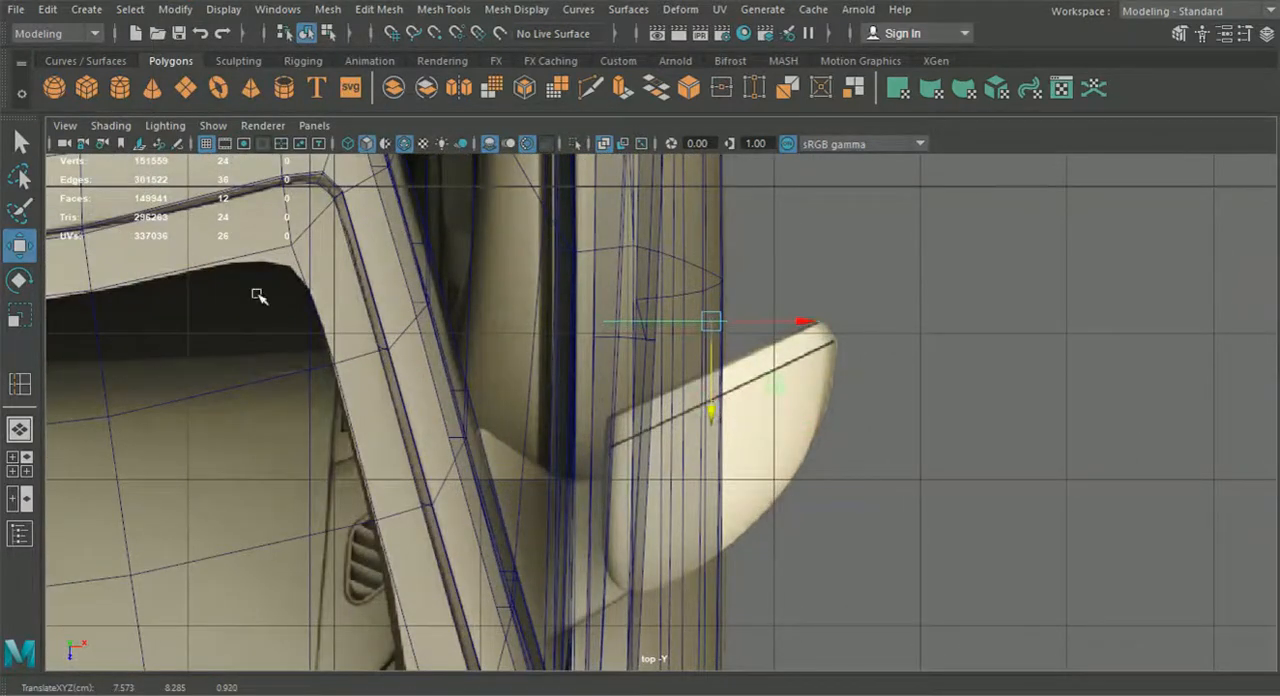
Rotate the ring to about 24.64 degrees in Y and shift it forward to line up with the mirror's slanted rear edge
click(19, 280)
drag(775, 365, 788, 337)
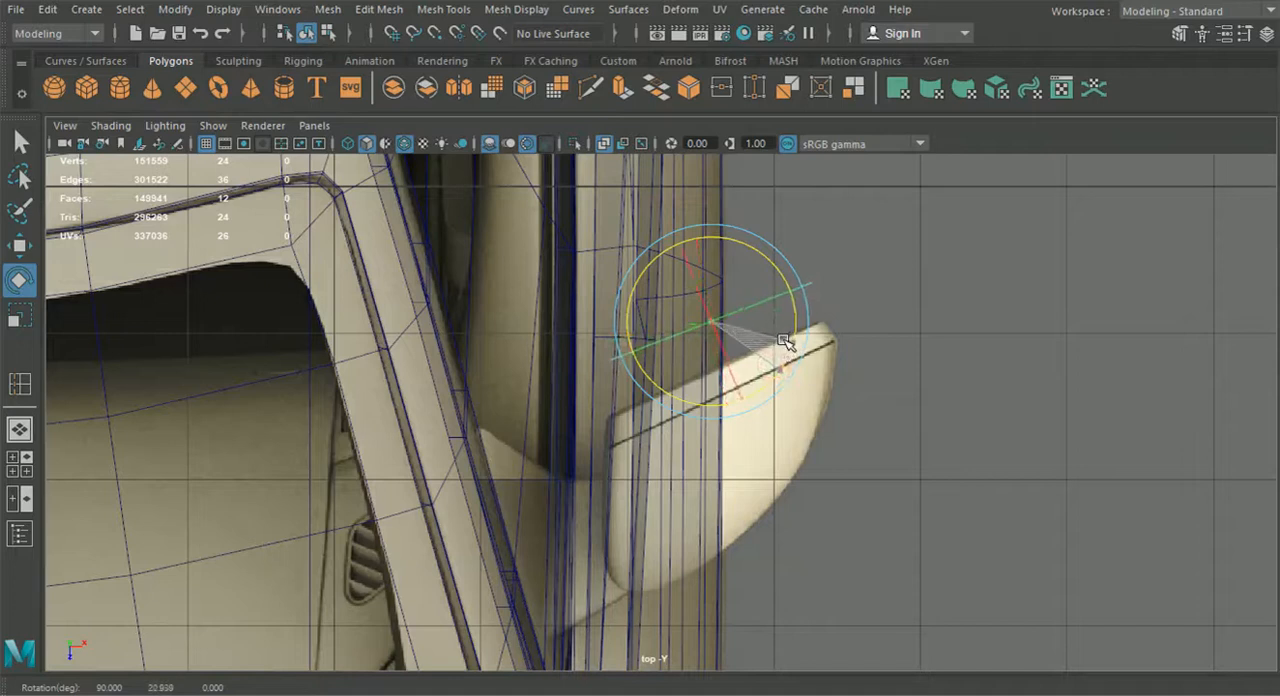
click(19, 244)
drag(704, 398, 705, 449)
click(21, 281)
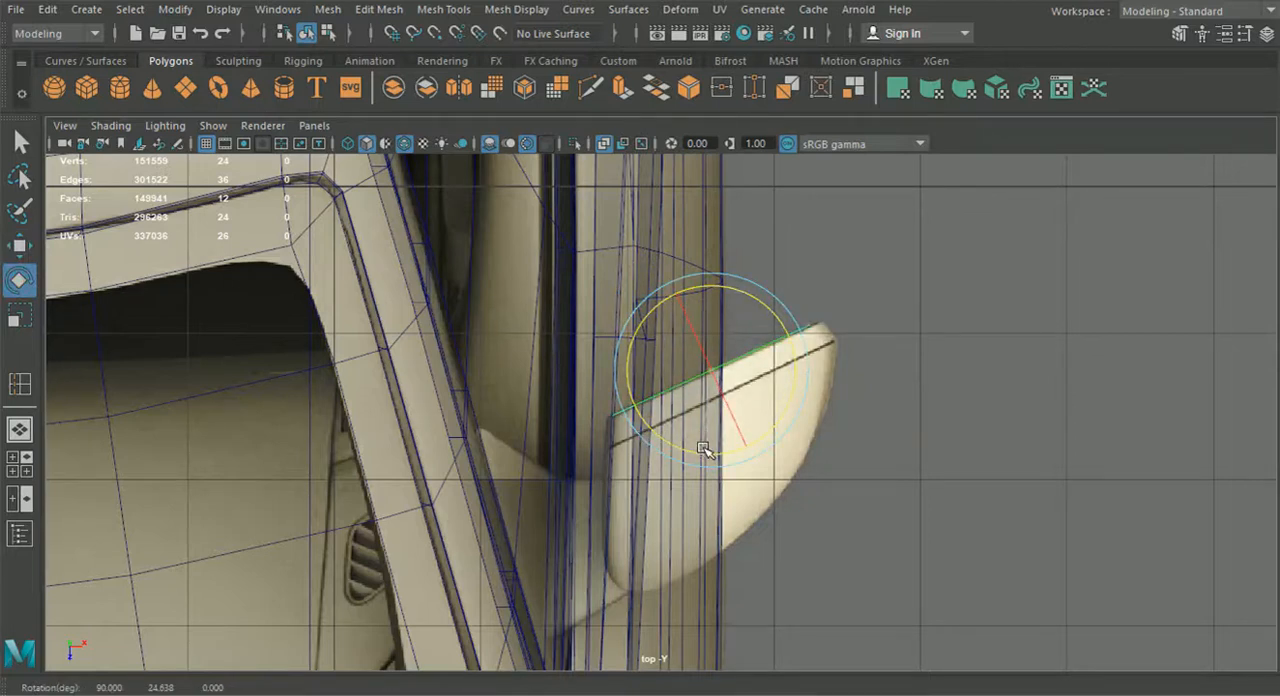
Move the ring rearward in the perspective view to about Z -9.48, clear of the car, and show the back1 camera in place of the front view
click(24, 428)
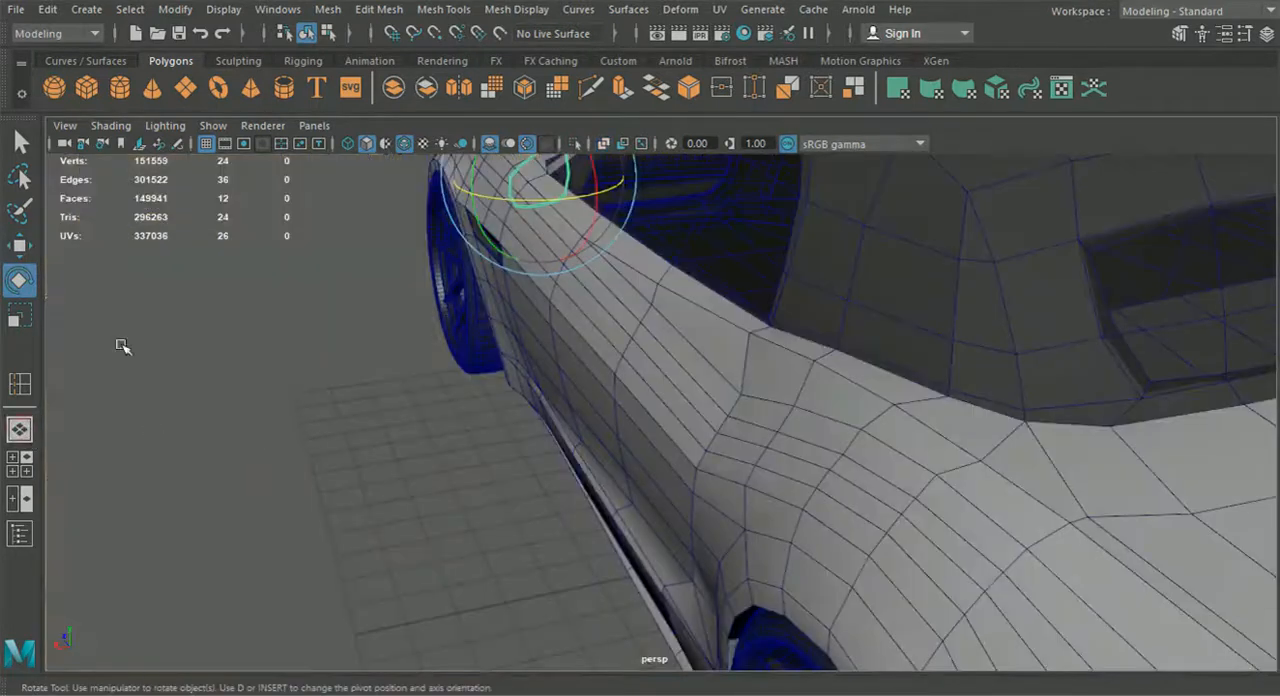
click(24, 247)
scroll(560, 255, down, 4)
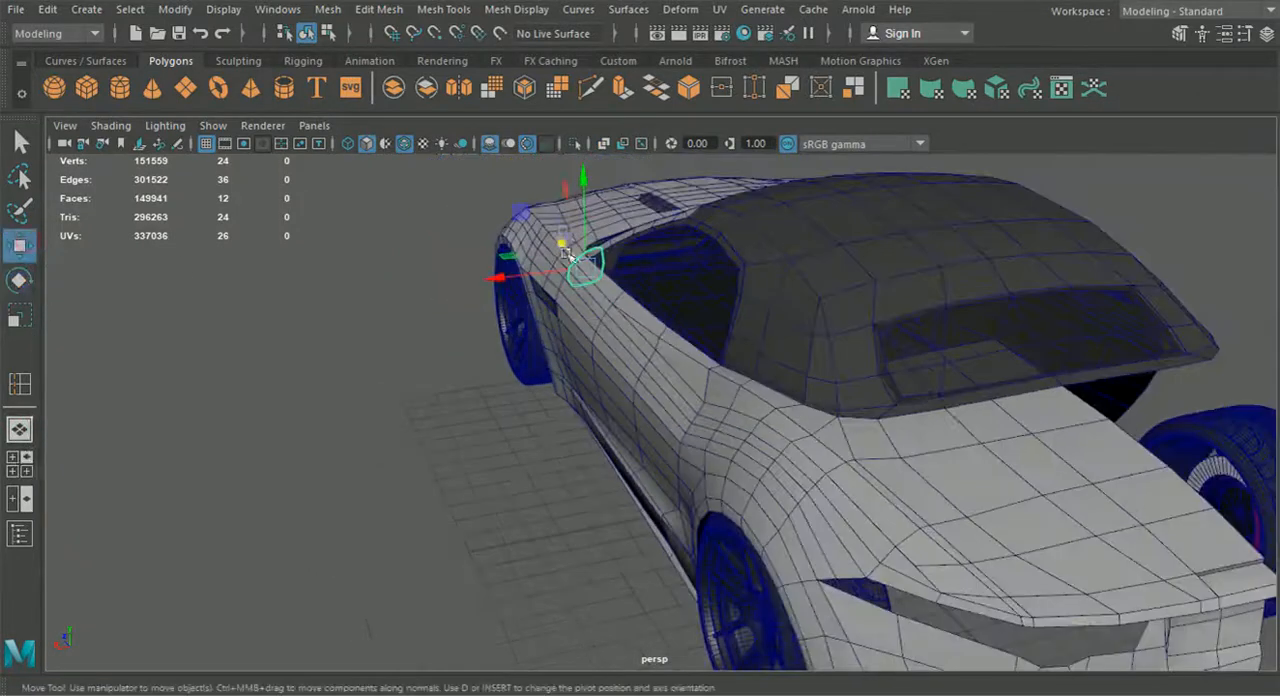
drag(563, 240, 681, 369)
click(19, 464)
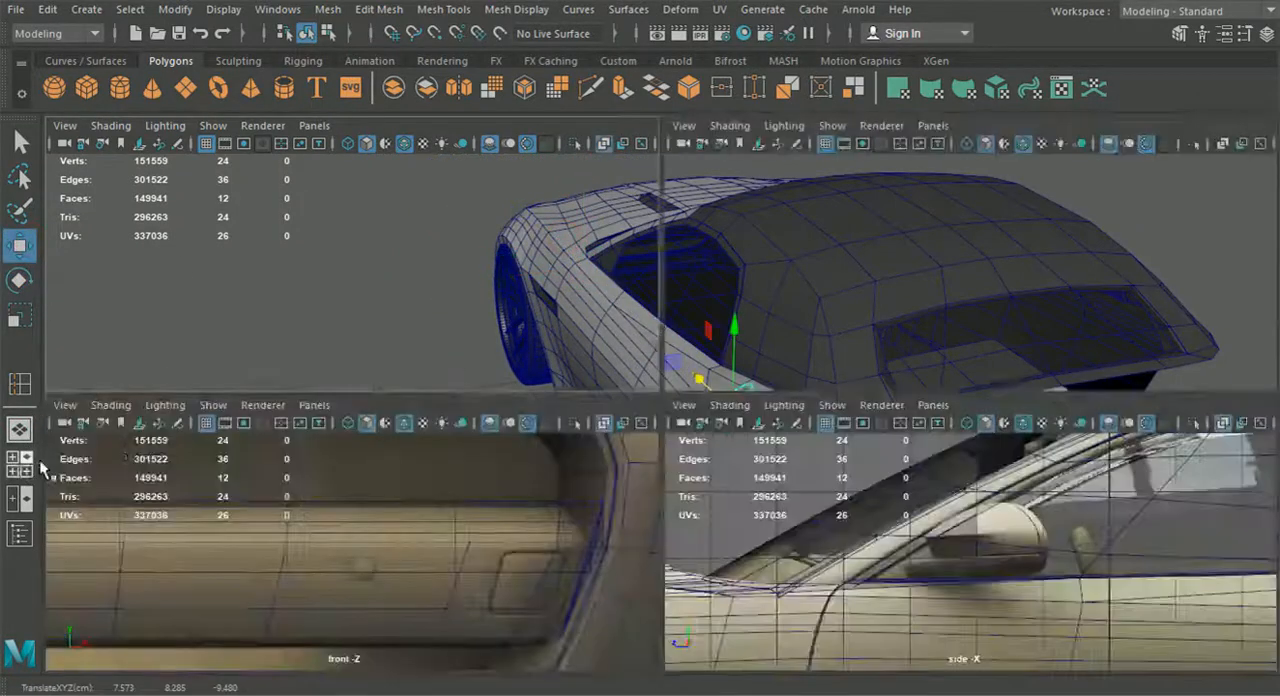
click(314, 405)
mouse_move(365, 461)
click(518, 464)
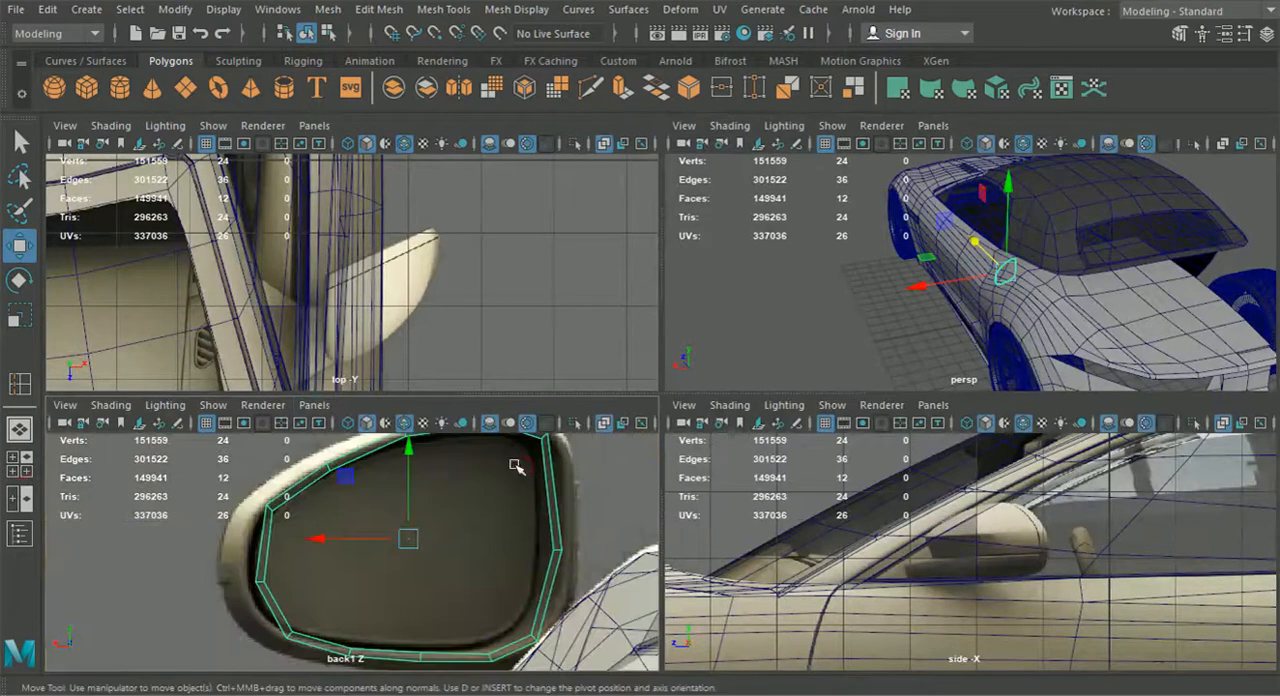
Edit the ring's vertices in the enlarged back1 view, raising the upper-left pairs slightly to follow the mirror reference's upper edge
key(space)
right_drag(666, 223, 516, 242)
alt+middle_drag(543, 304, 525, 344)
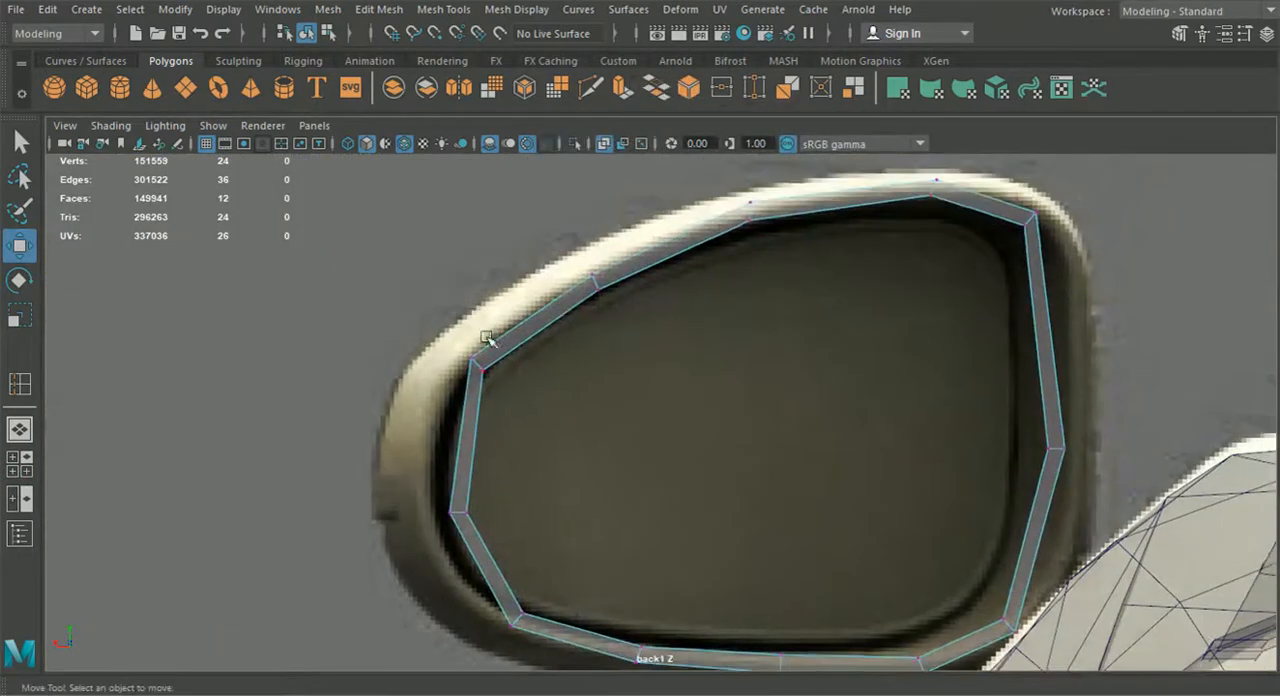
drag(631, 393, 638, 406)
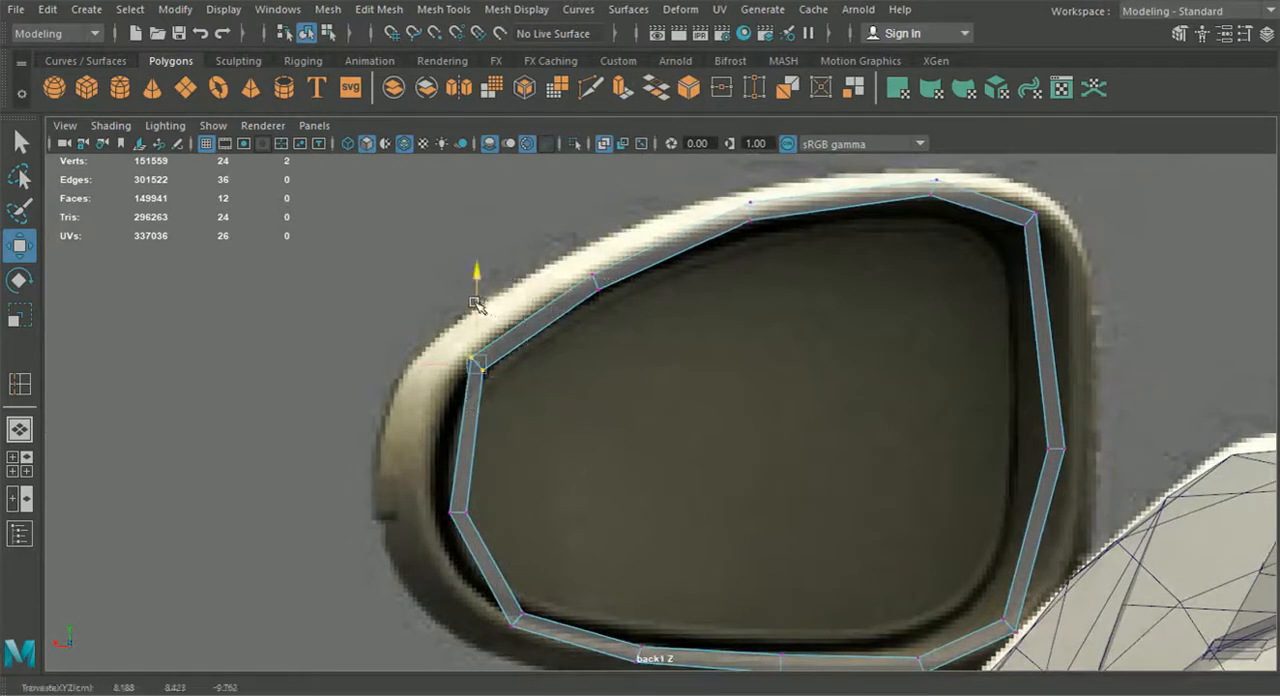
drag(475, 293, 476, 292)
drag(556, 255, 614, 306)
drag(595, 253, 595, 248)
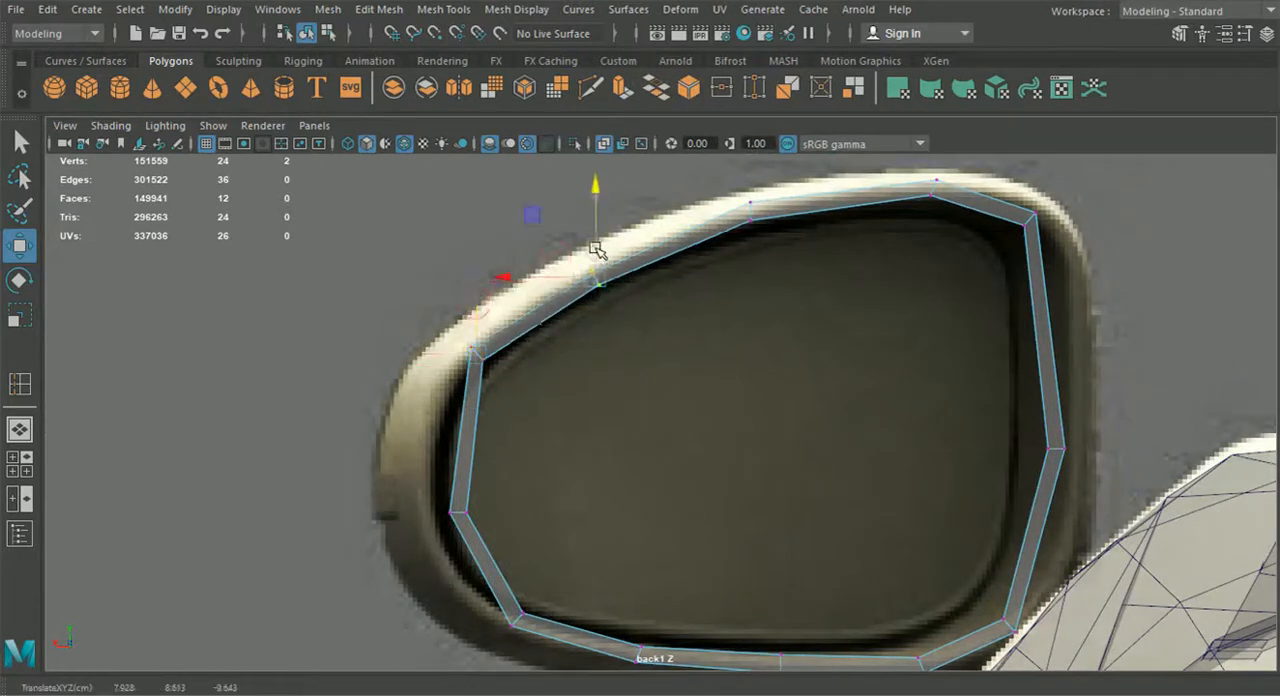
Shift the ring's side and corner vertices outward so its outline follows the mirror's rim in the back1 view
alt+middle_drag(907, 262, 862, 280)
drag(959, 198, 1050, 509)
alt+middle_drag(976, 534, 961, 439)
shift+drag(929, 482, 985, 573)
drag(892, 348, 919, 355)
alt+middle_drag(877, 360, 927, 379)
drag(373, 268, 514, 571)
drag(395, 420, 369, 418)
drag(512, 353, 442, 274)
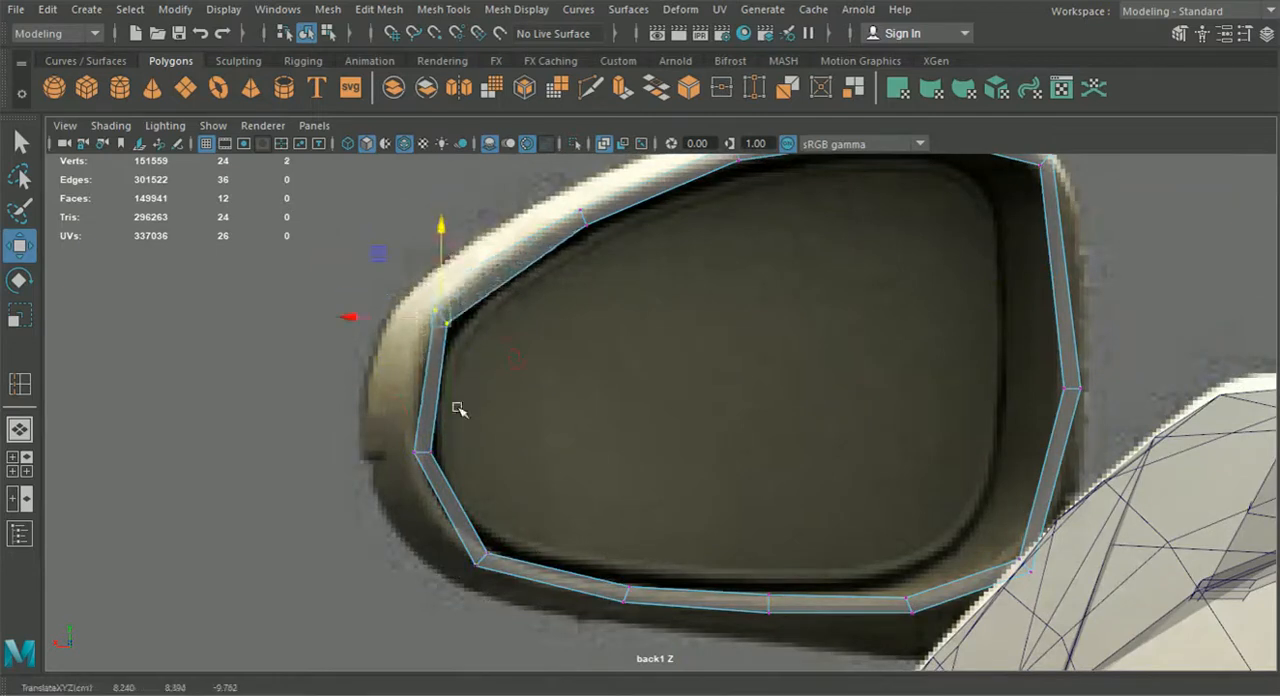
click(479, 556)
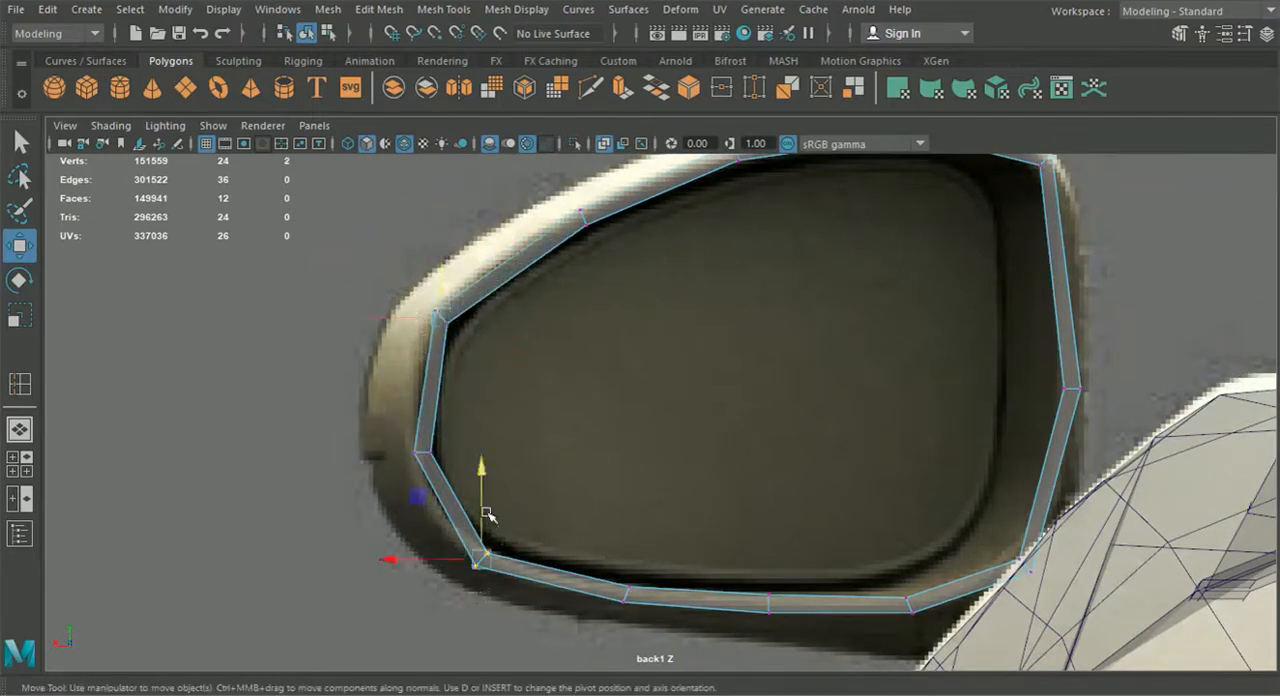
Switch to object selection and move the ring forward in the top view to about Z 1.25, against the mirror's slanted rear edge
click(19, 464)
key(space)
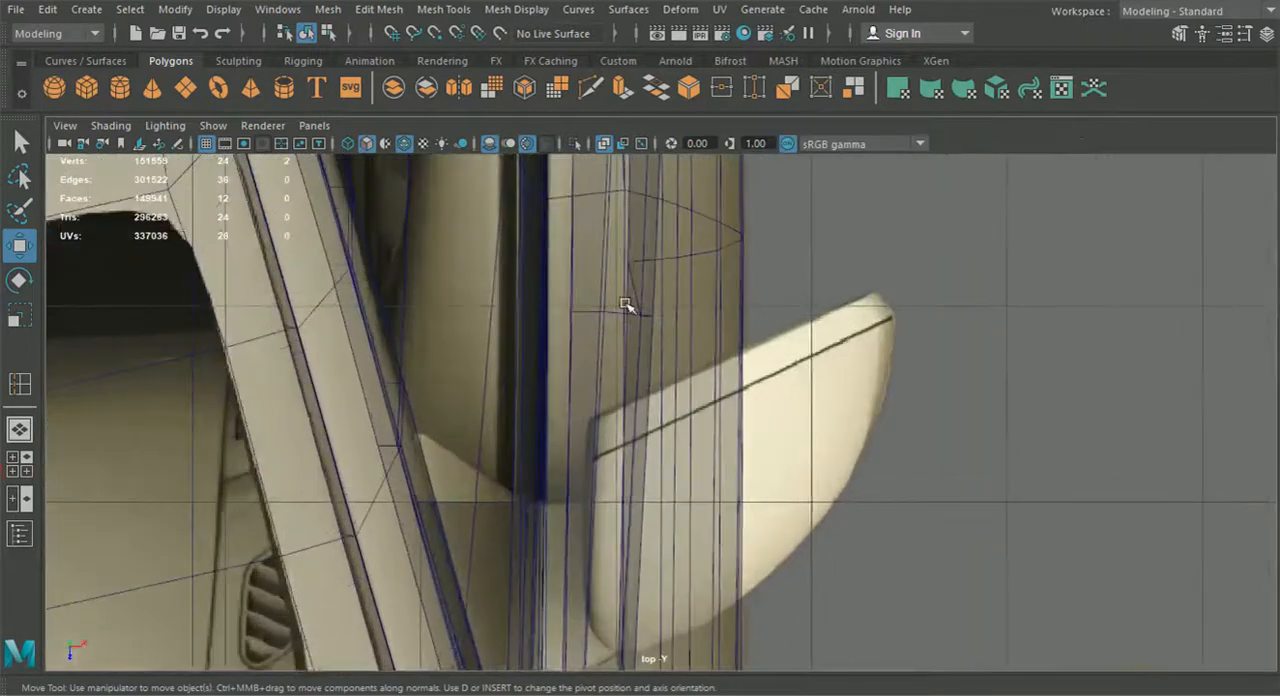
scroll(816, 330, down, 8)
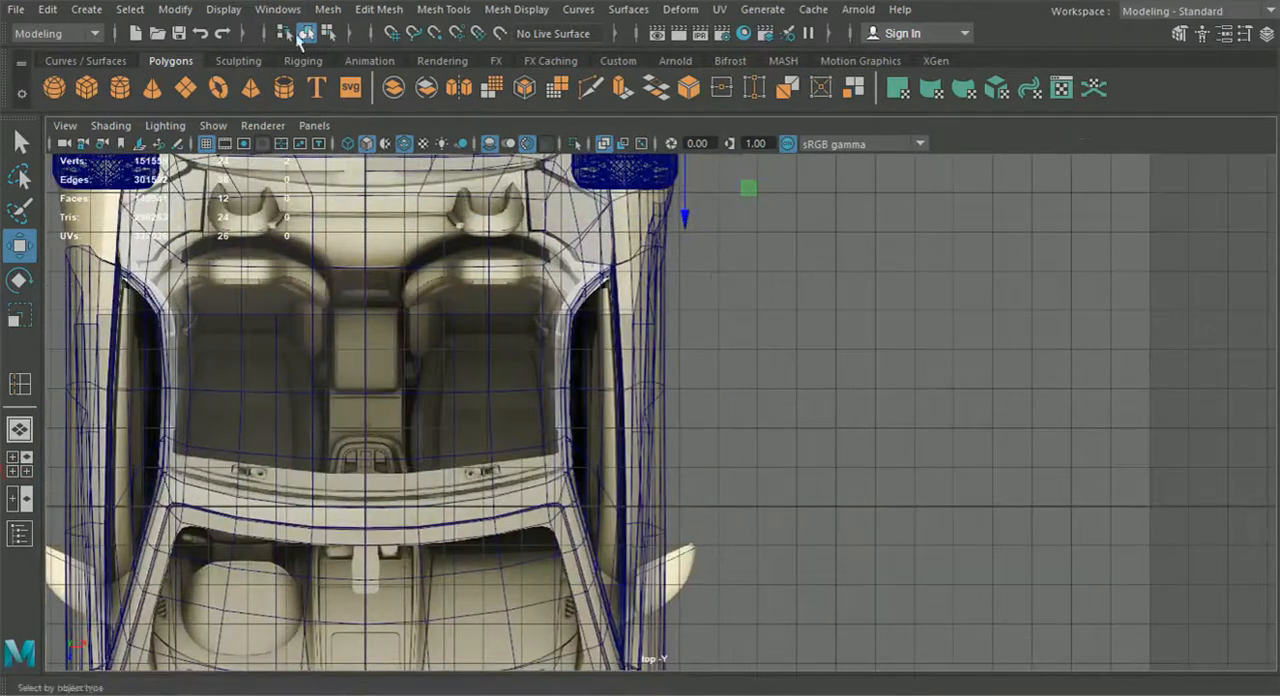
click(311, 34)
drag(661, 218, 684, 614)
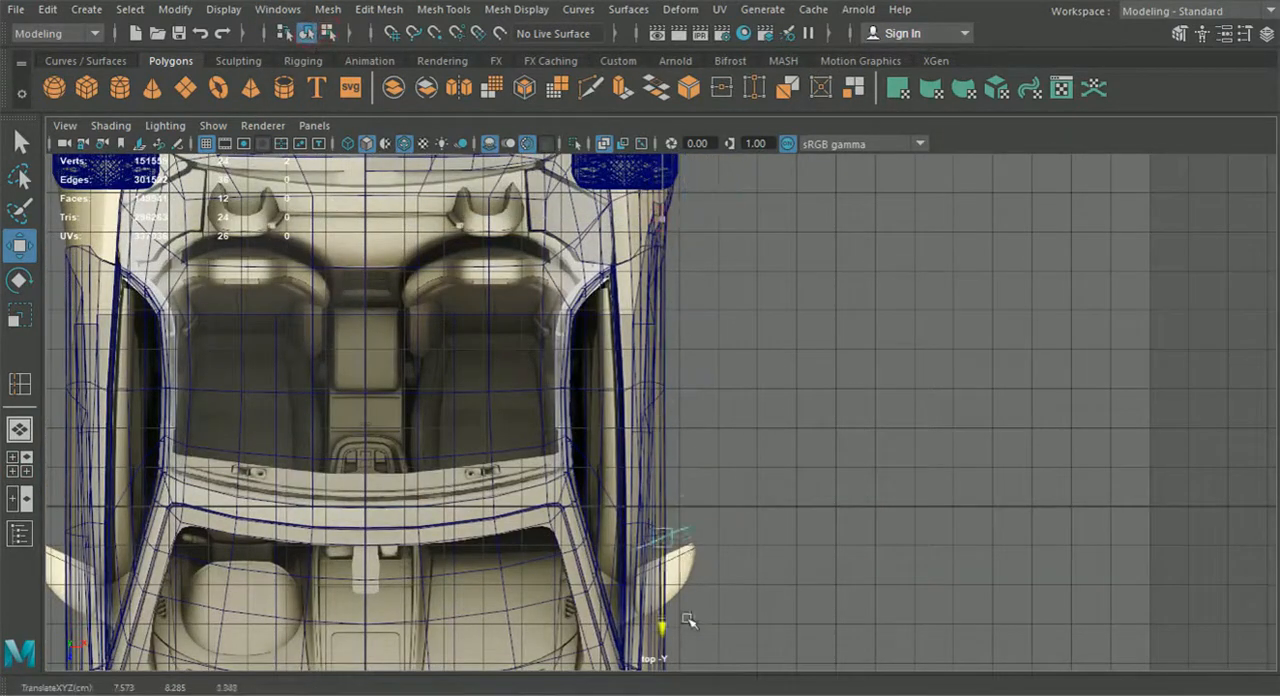
scroll(684, 634, up, 10)
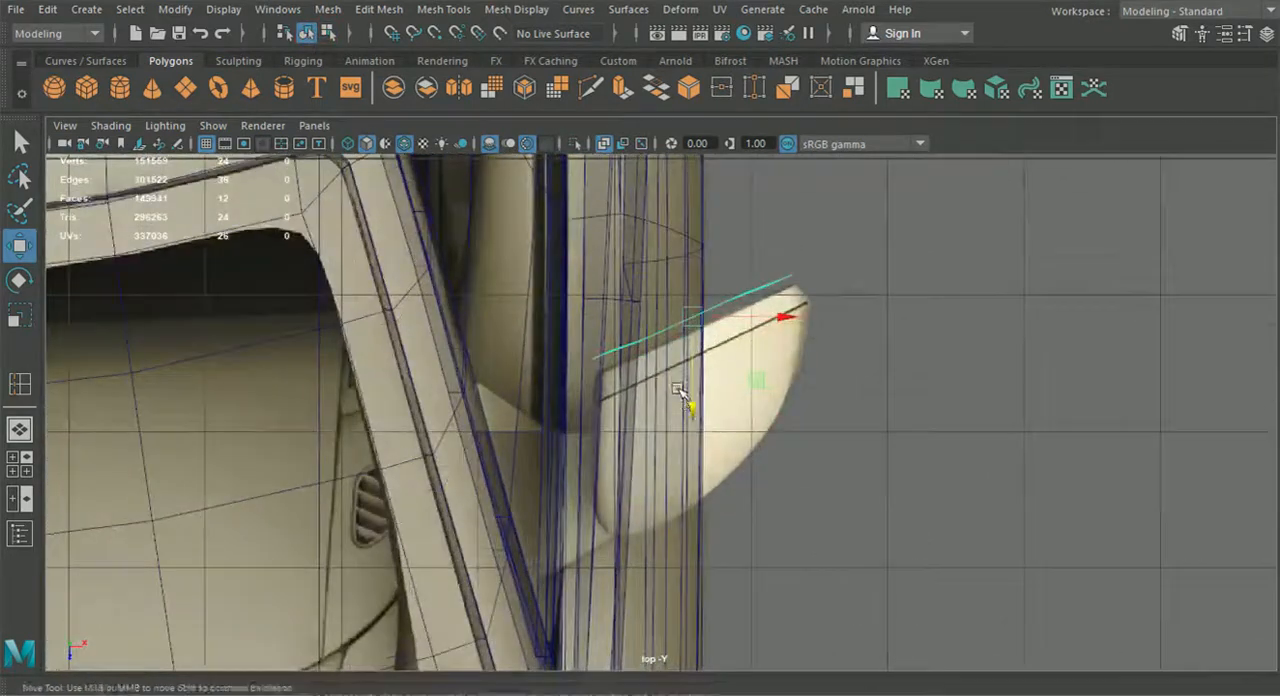
scroll(680, 392, up, 2)
drag(709, 434, 710, 441)
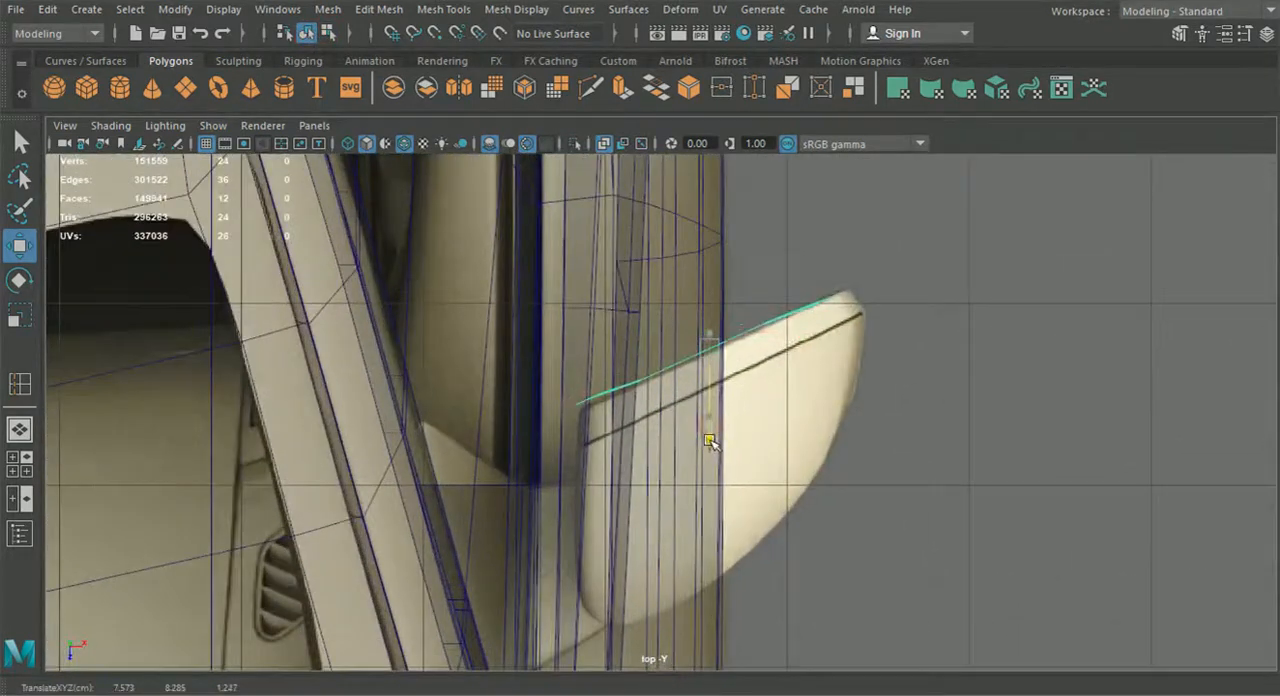
Straighten the ring in the top view by moving the vertex groups at its outer and inner ends onto the mirror's slanted edge
scroll(700, 437, up, 2)
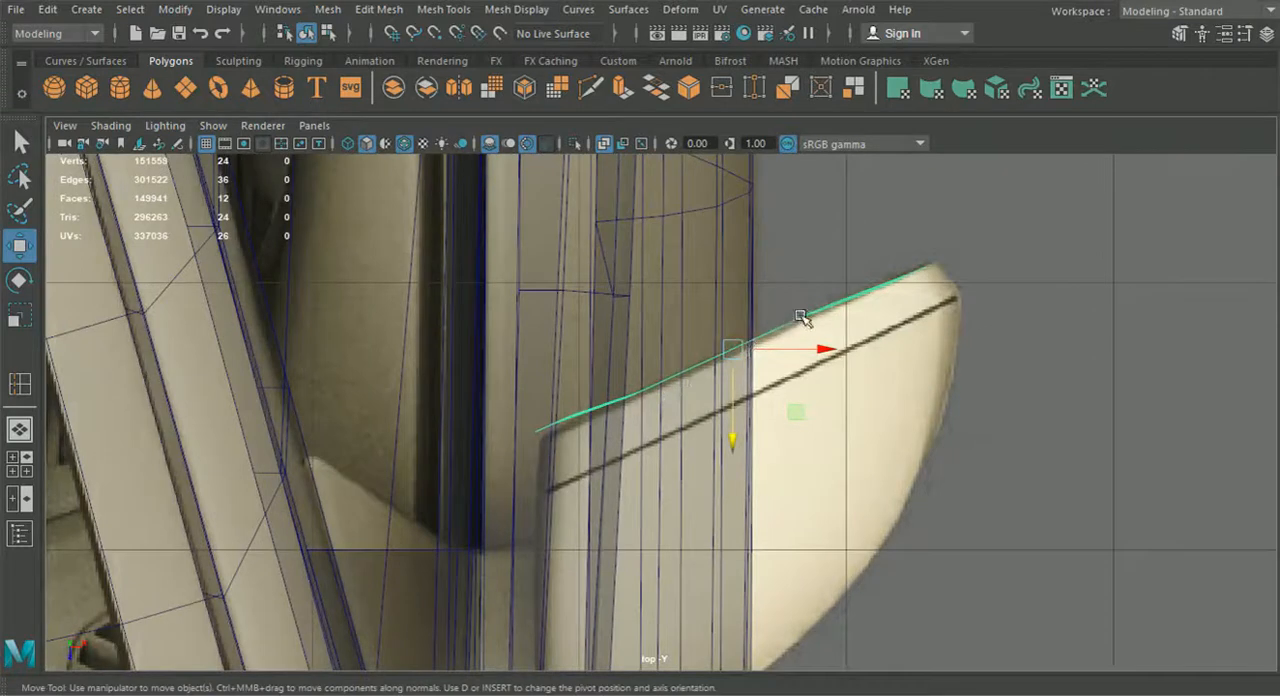
right_drag(816, 309, 725, 140)
alt+middle_drag(830, 212, 818, 248)
scroll(860, 275, up, 2)
drag(890, 217, 1019, 360)
drag(945, 386, 945, 378)
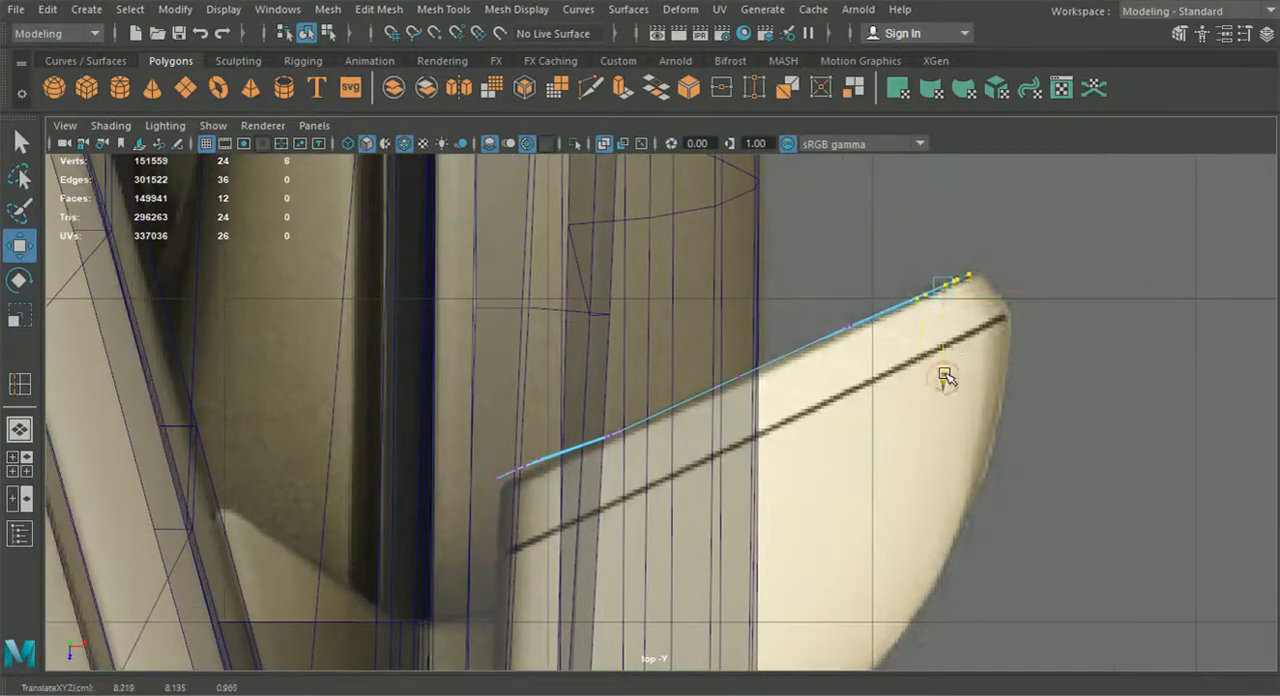
drag(412, 390, 516, 565)
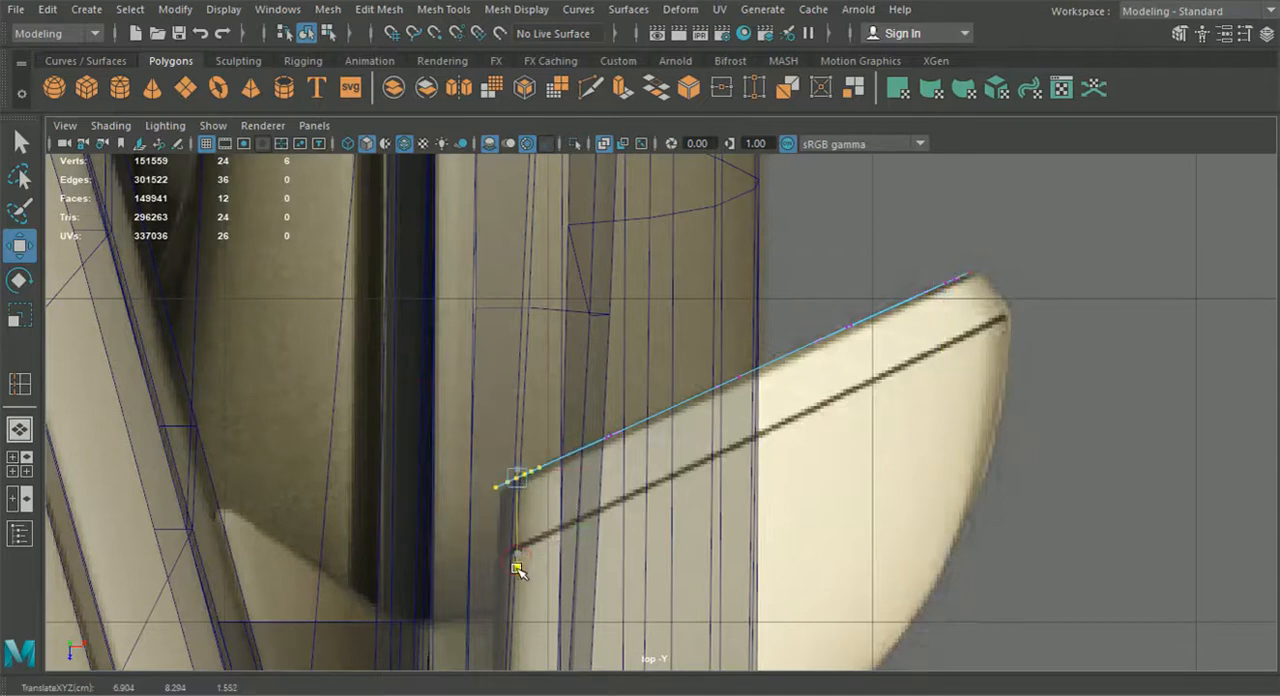
Return to object selection and nudge the straightened ring slightly forward against the mirror's rear edge in the top view
click(20, 429)
alt+drag(765, 452, 706, 448)
scroll(706, 448, up, 2)
click(329, 34)
click(307, 34)
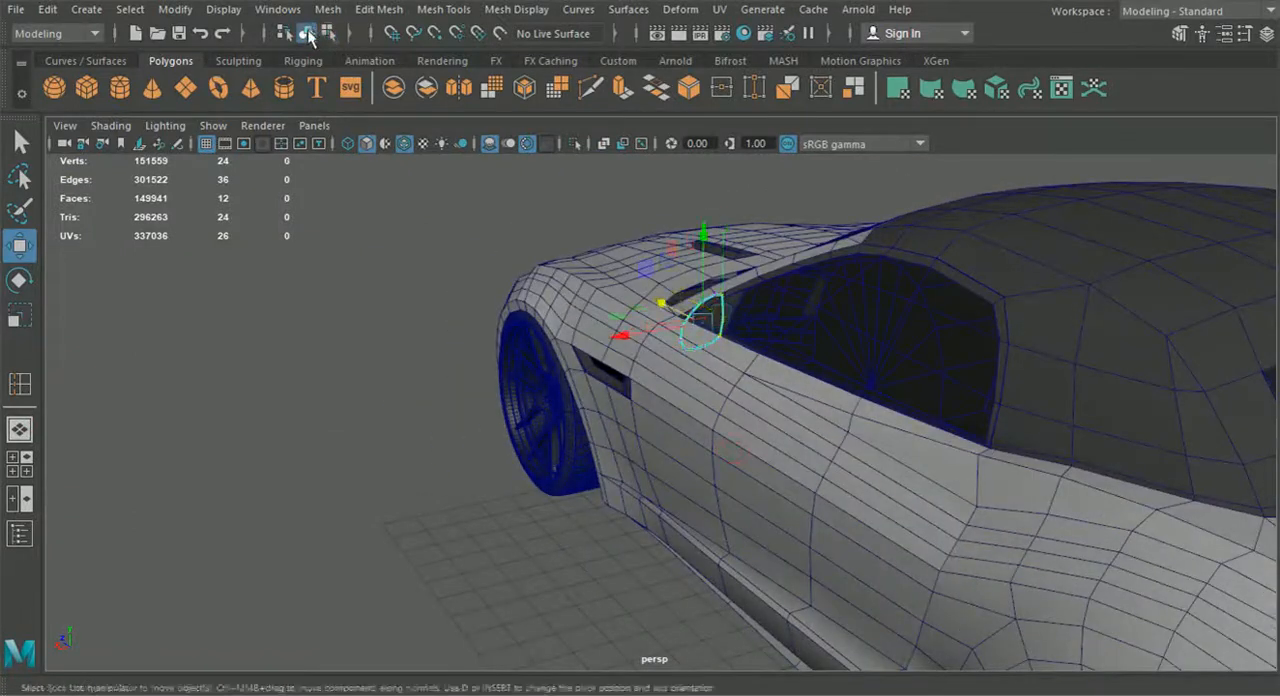
alt+drag(497, 301, 431, 300)
click(377, 364)
click(20, 464)
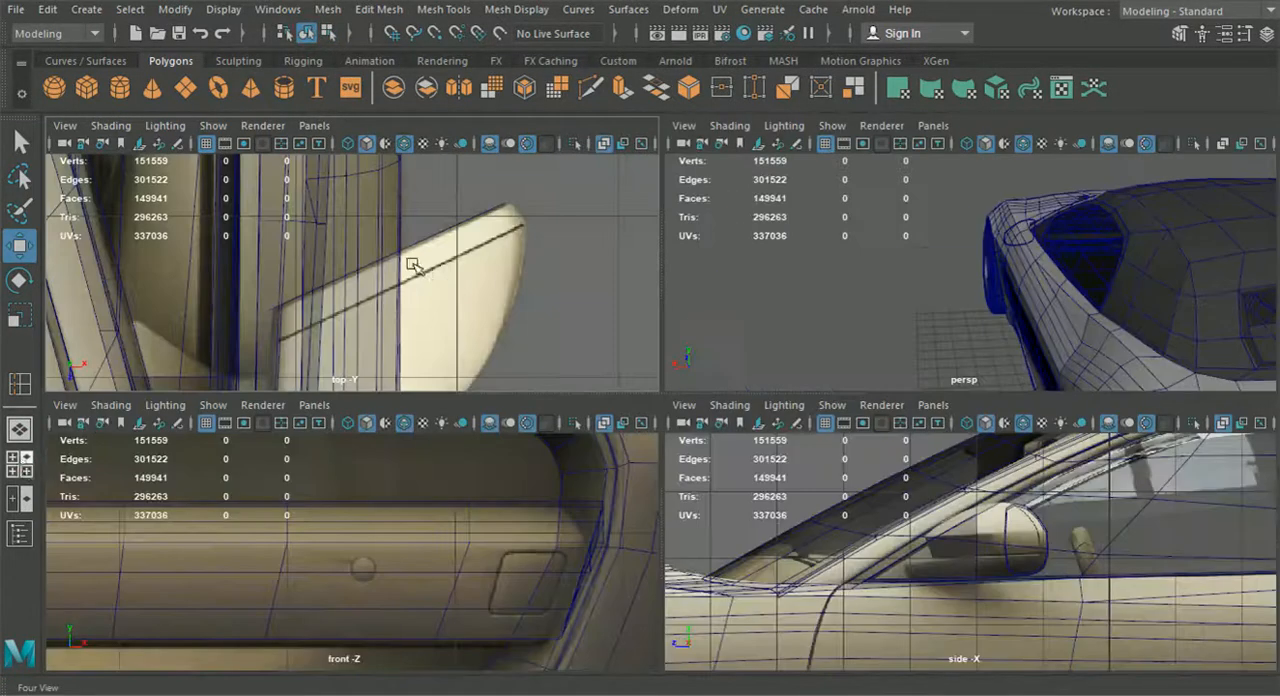
key(space)
click(804, 337)
drag(733, 460, 729, 470)
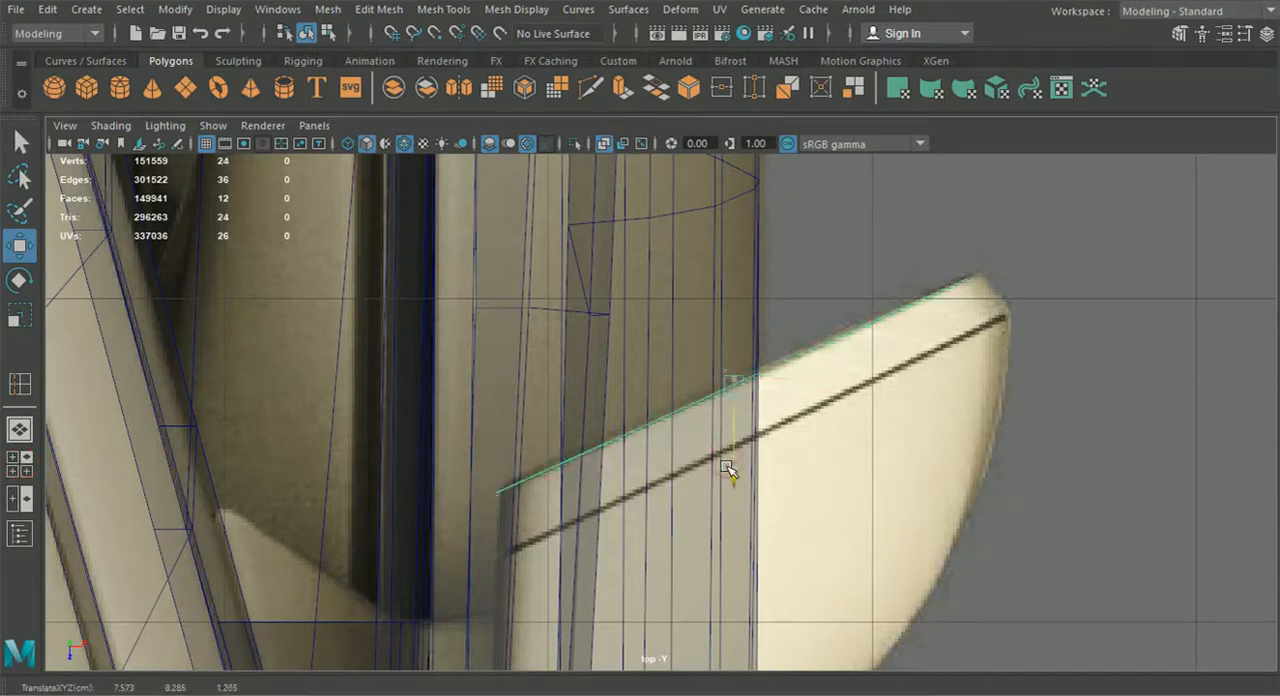
Extrude the ring's inner border edge loop forward in the perspective view to form the recessed lip around the mirror glass
click(30, 428)
alt+drag(623, 429, 680, 363)
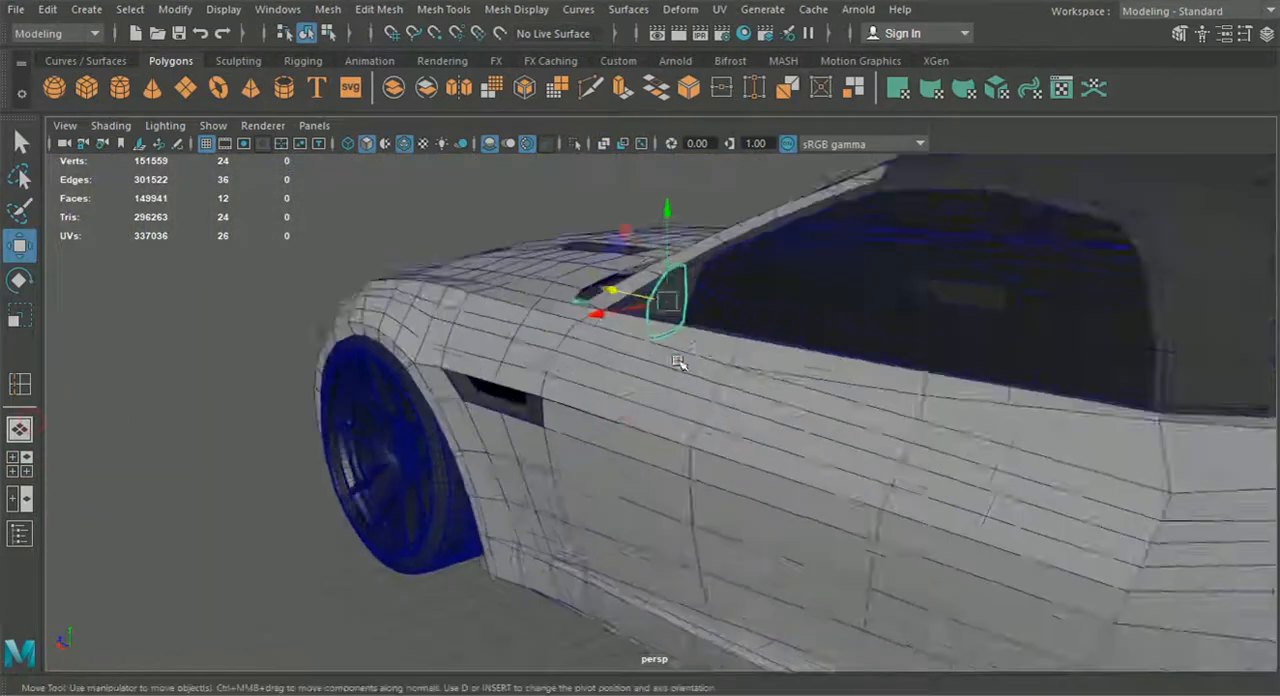
alt+middle_drag(680, 363, 669, 449)
scroll(653, 412, up, 5)
right_drag(637, 393, 639, 95)
double_click(683, 352)
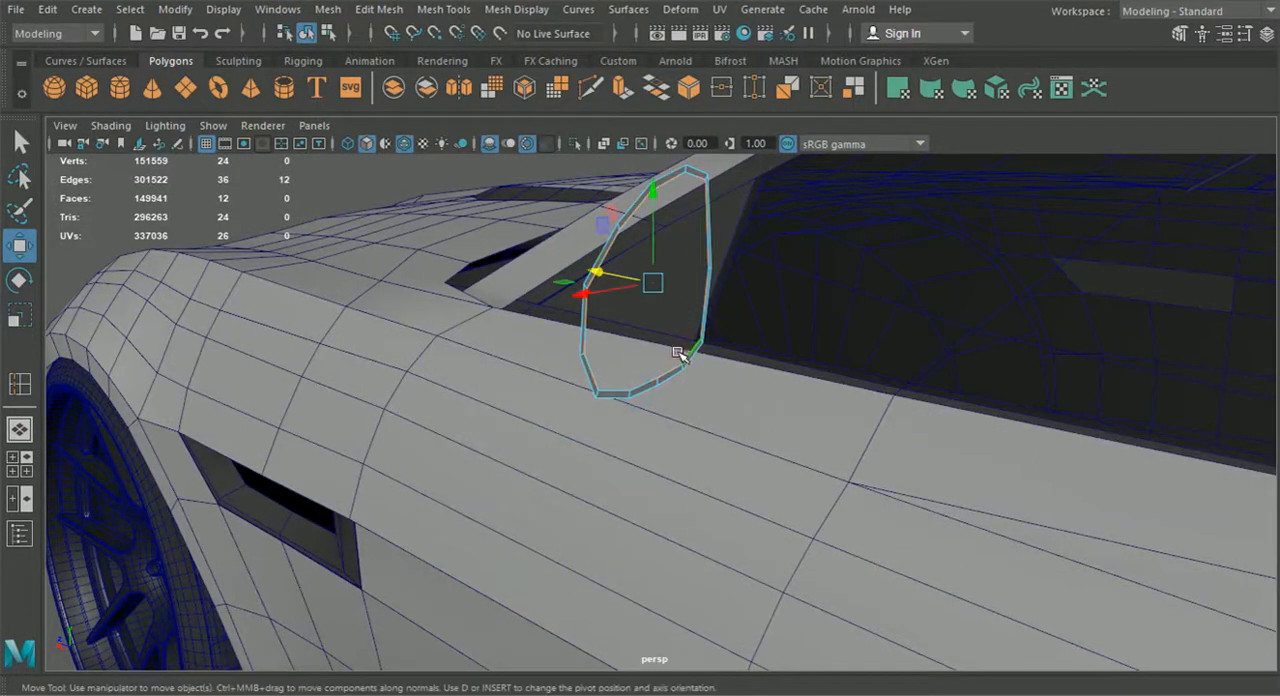
key(ctrl+e)
click(700, 207)
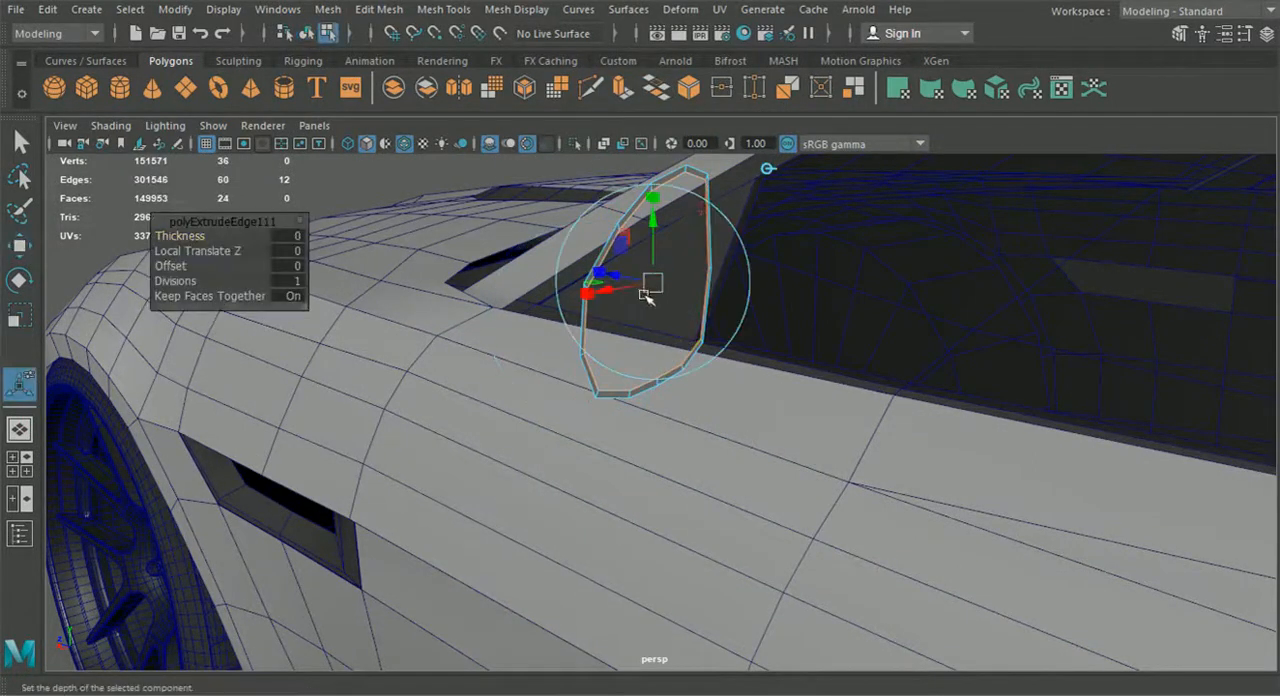
drag(619, 275, 463, 443)
click(636, 191)
scroll(686, 431, up, 4)
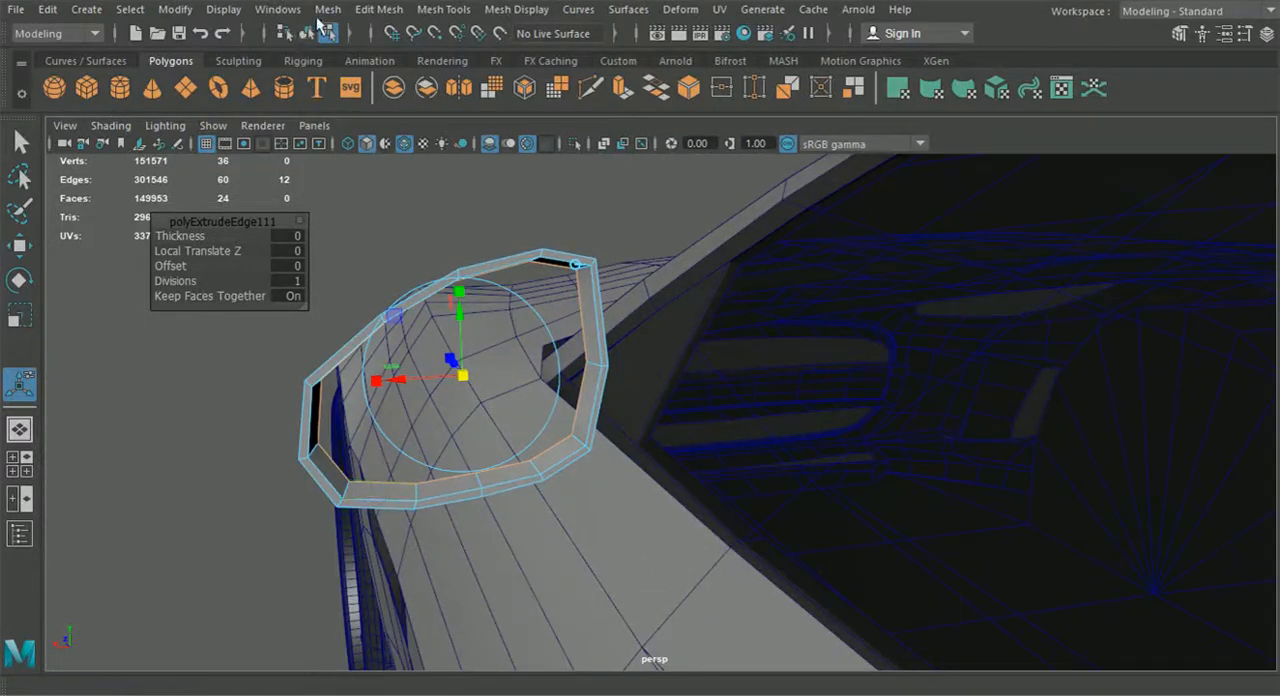
Fill the recess opening with a single face for the mirror glass and extract that face from the frame
click(328, 10)
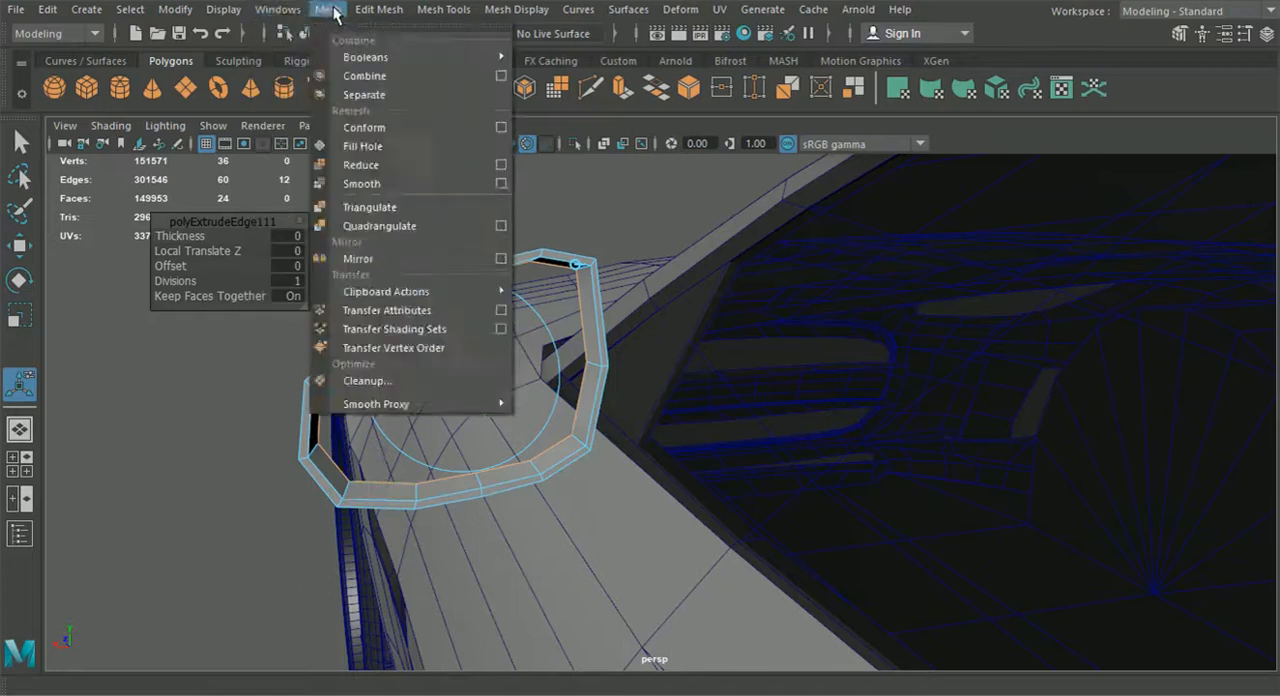
mouse_move(378, 10)
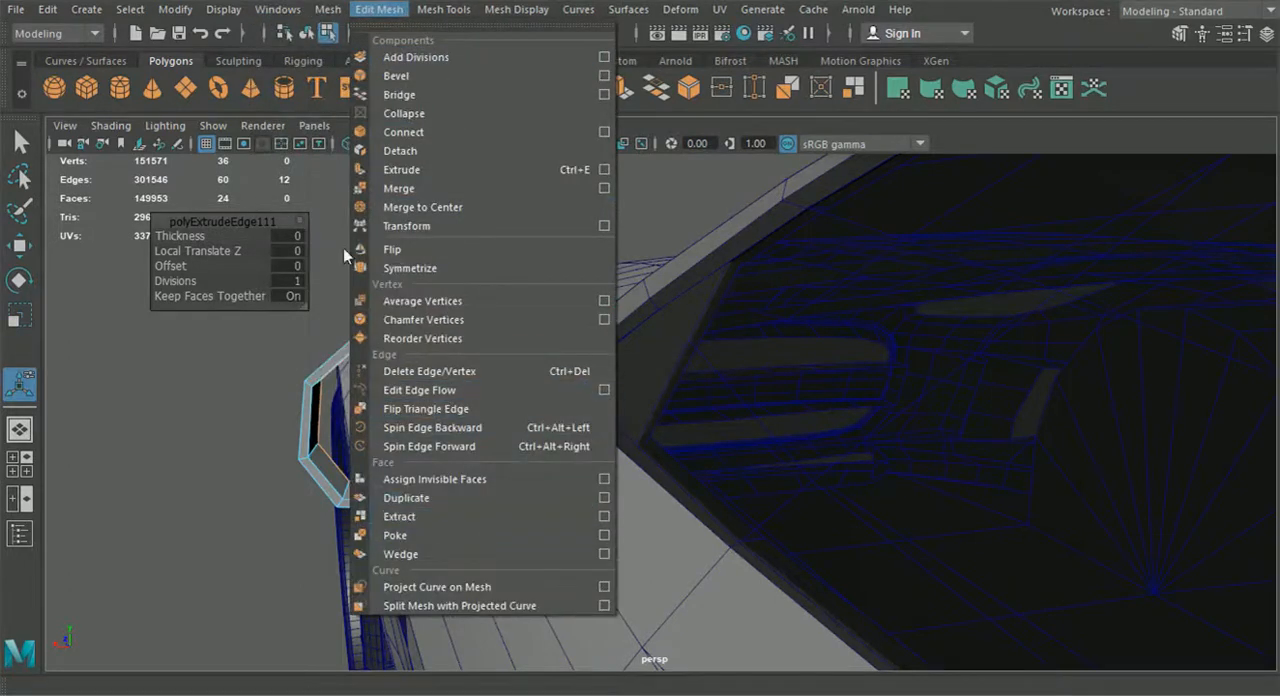
mouse_move(328, 10)
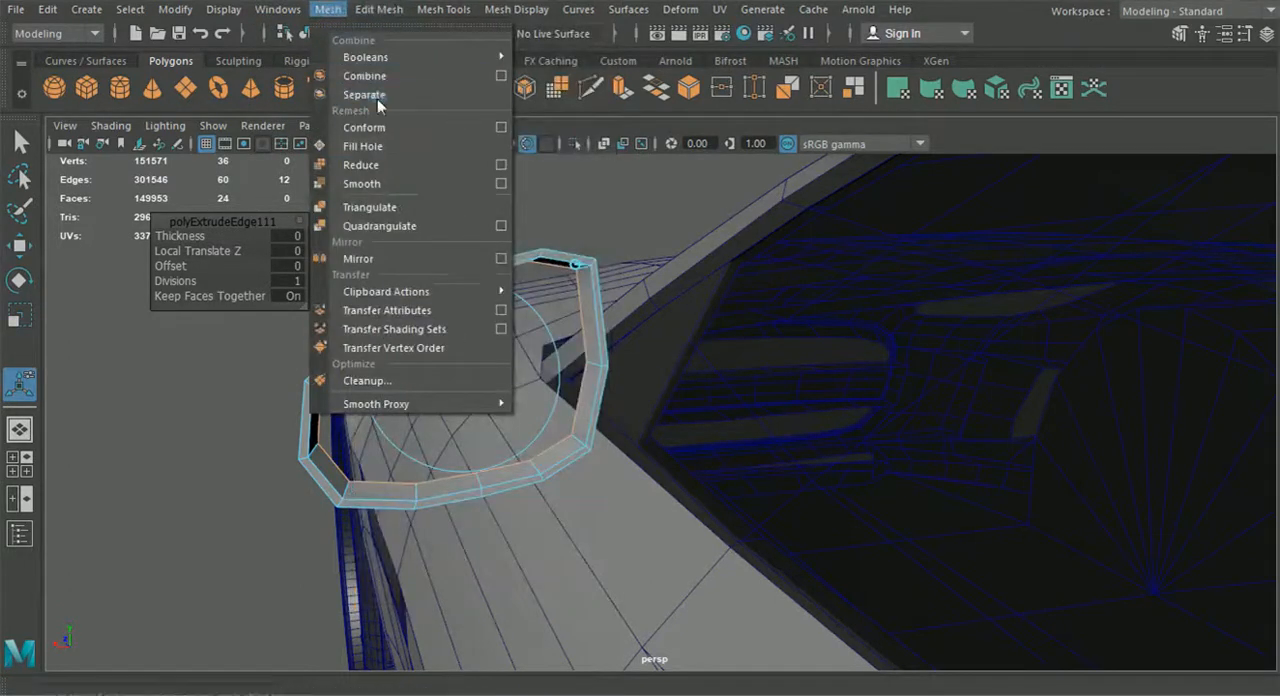
click(378, 152)
scroll(484, 430, up, 1)
right_drag(480, 384, 477, 203)
click(519, 338)
click(379, 9)
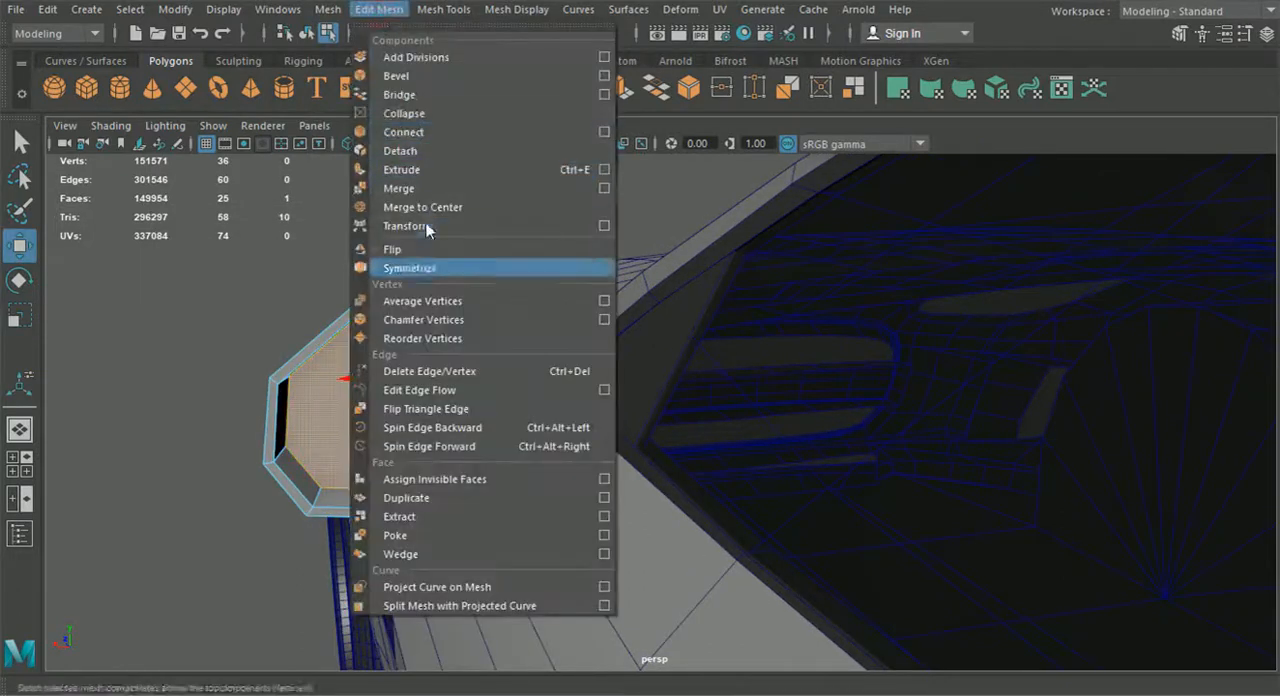
click(435, 519)
Extrude the mirror frame's outer border edge loop forward to the housing's dark seam line in the top view
click(306, 33)
click(350, 197)
click(308, 34)
click(438, 403)
alt+drag(438, 403, 496, 476)
click(403, 450)
right_drag(537, 498, 534, 90)
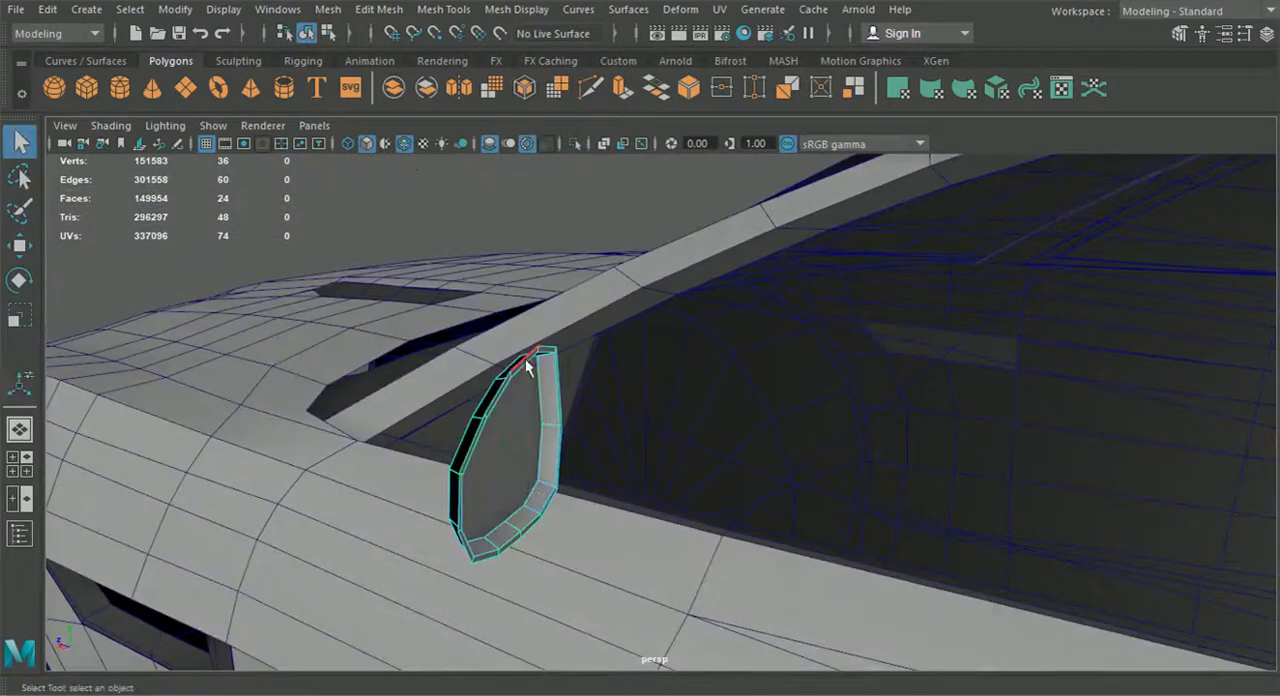
click(19, 463)
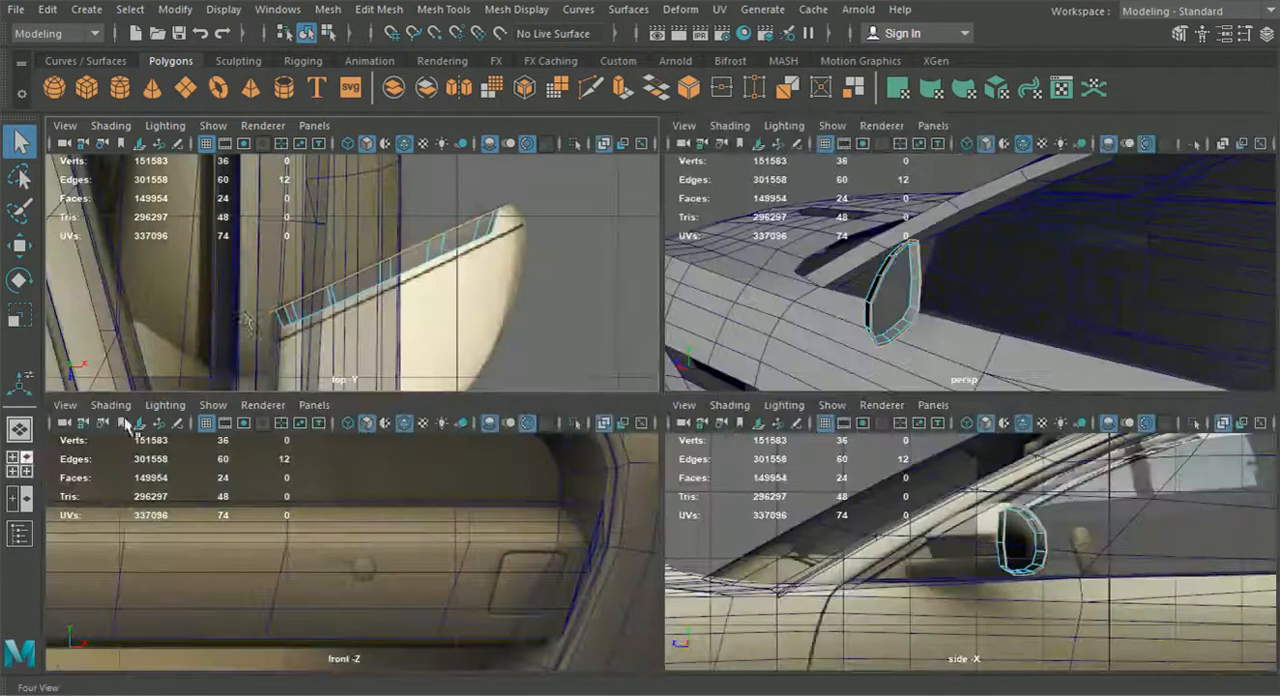
key(ctrl+e)
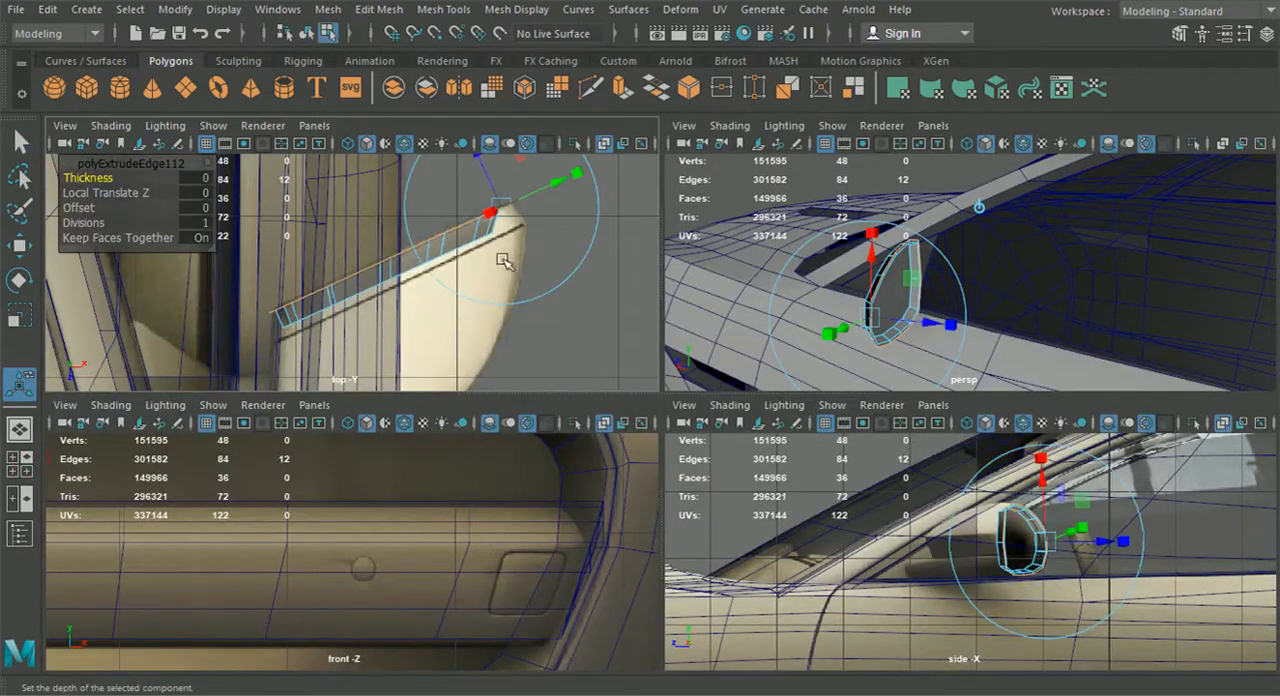
mouse_move(500, 210)
mouse_down()
mouse_move(488, 177)
mouse_move(502, 198)
mouse_up()
scroll(505, 196, up, 4)
alt+middle_drag(507, 190, 457, 288)
Move the six vertices at the frame's outer end to fit the mirror's tip in the top view, and switch to edge selection
right_drag(514, 290, 441, 138)
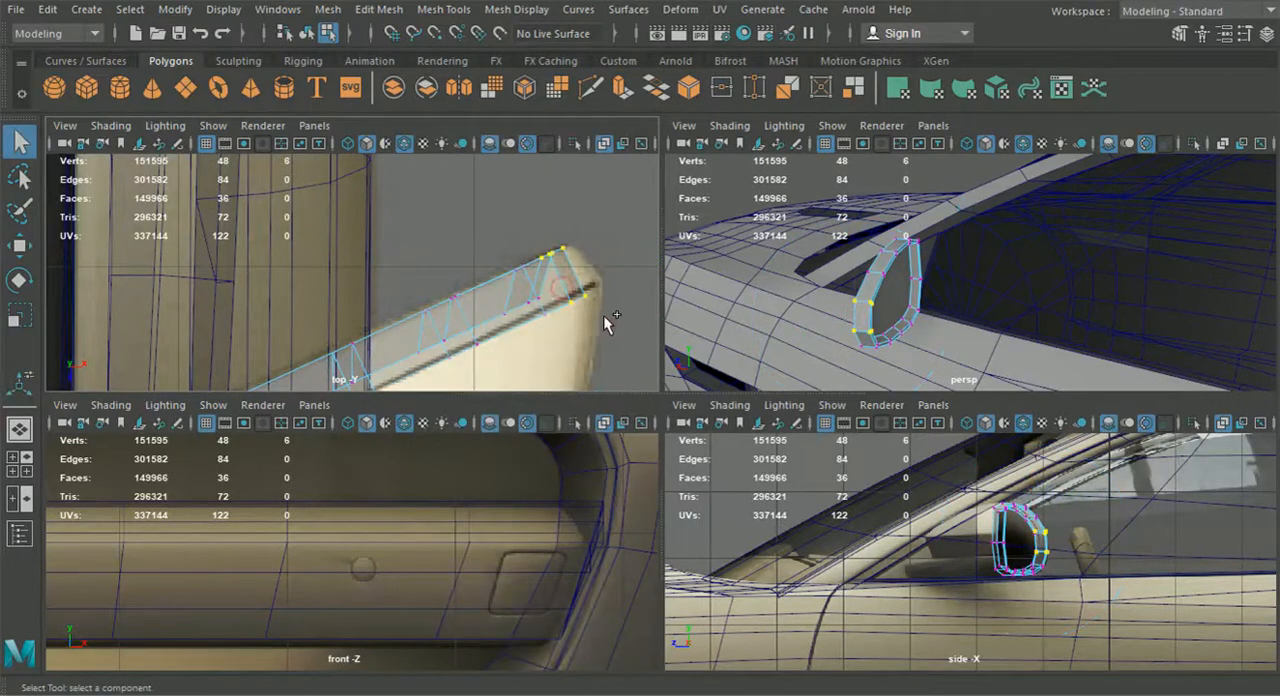
drag(578, 280, 584, 276)
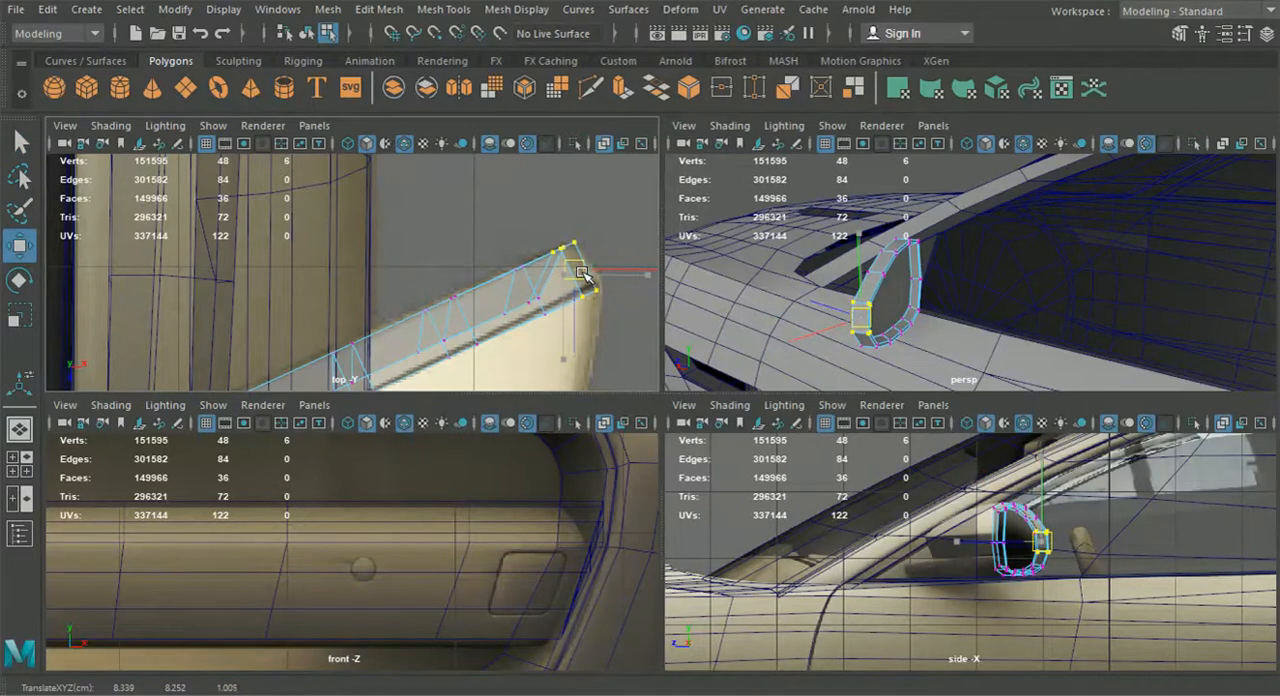
alt+middle_drag(487, 315, 513, 270)
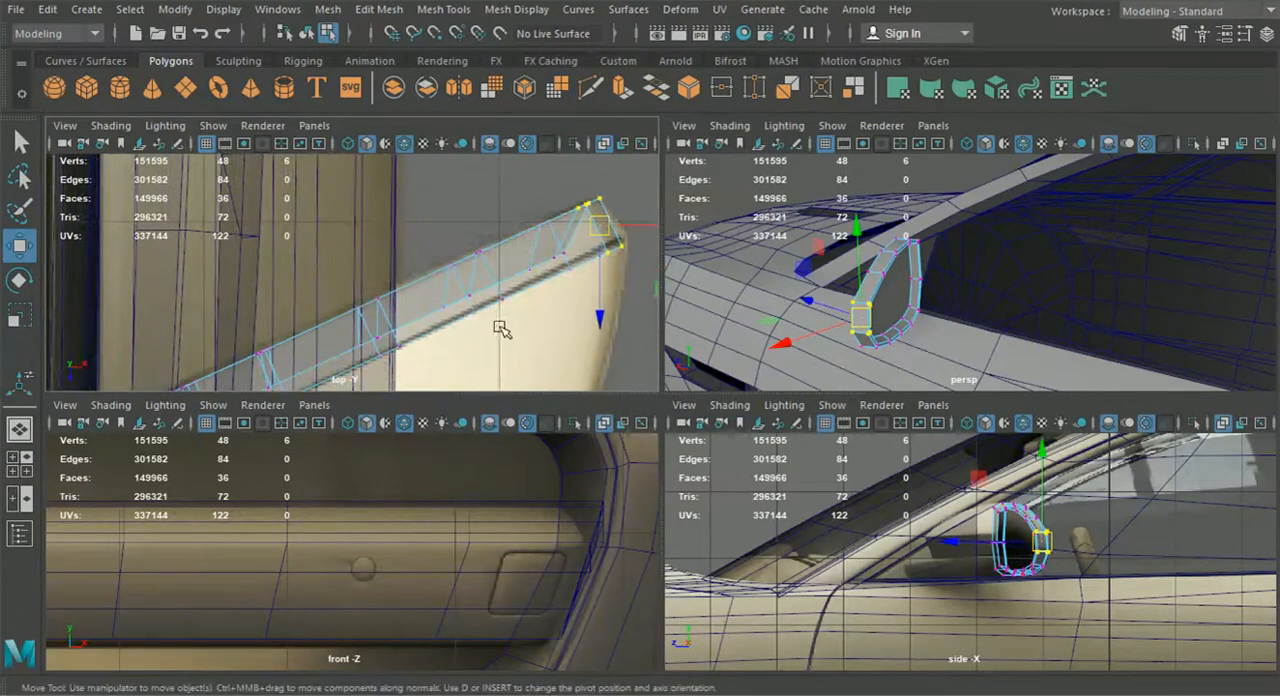
alt+middle_drag(502, 324, 522, 289)
right_drag(480, 280, 484, 110)
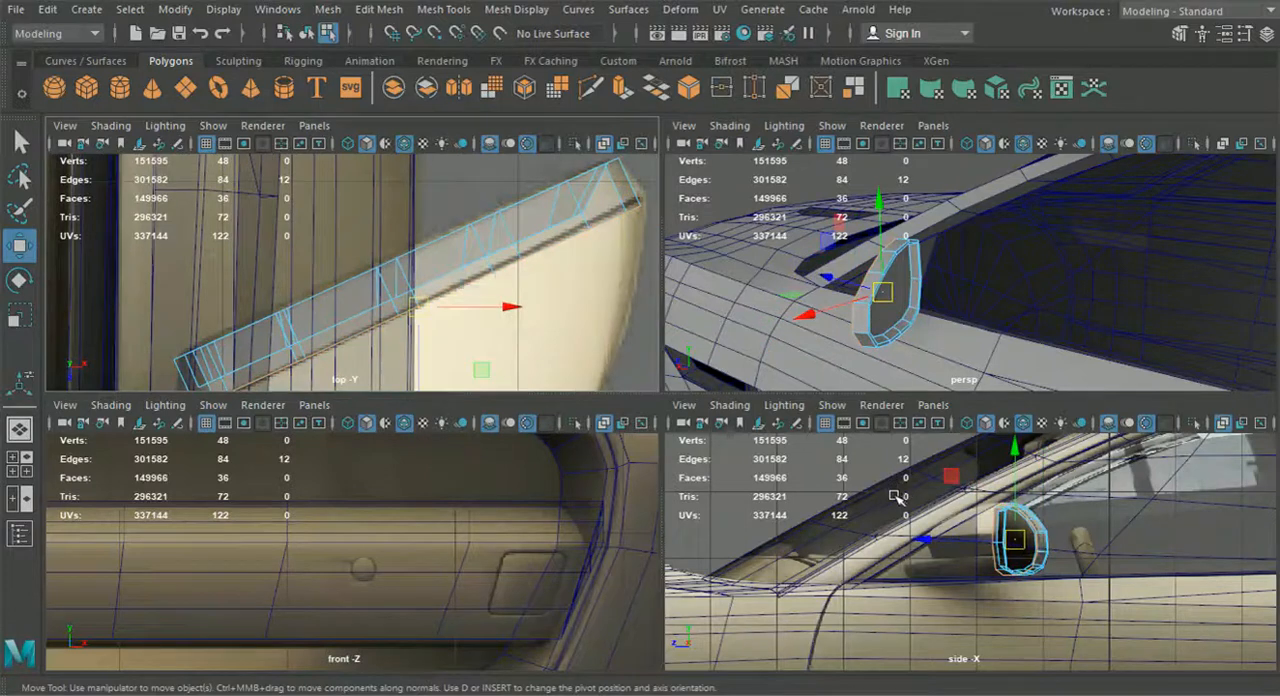
Extrude the four upper edges of the mirror frame's outer border forward to start the housing's top
scroll(894, 498, up, 1)
alt+middle_drag(395, 333, 412, 297)
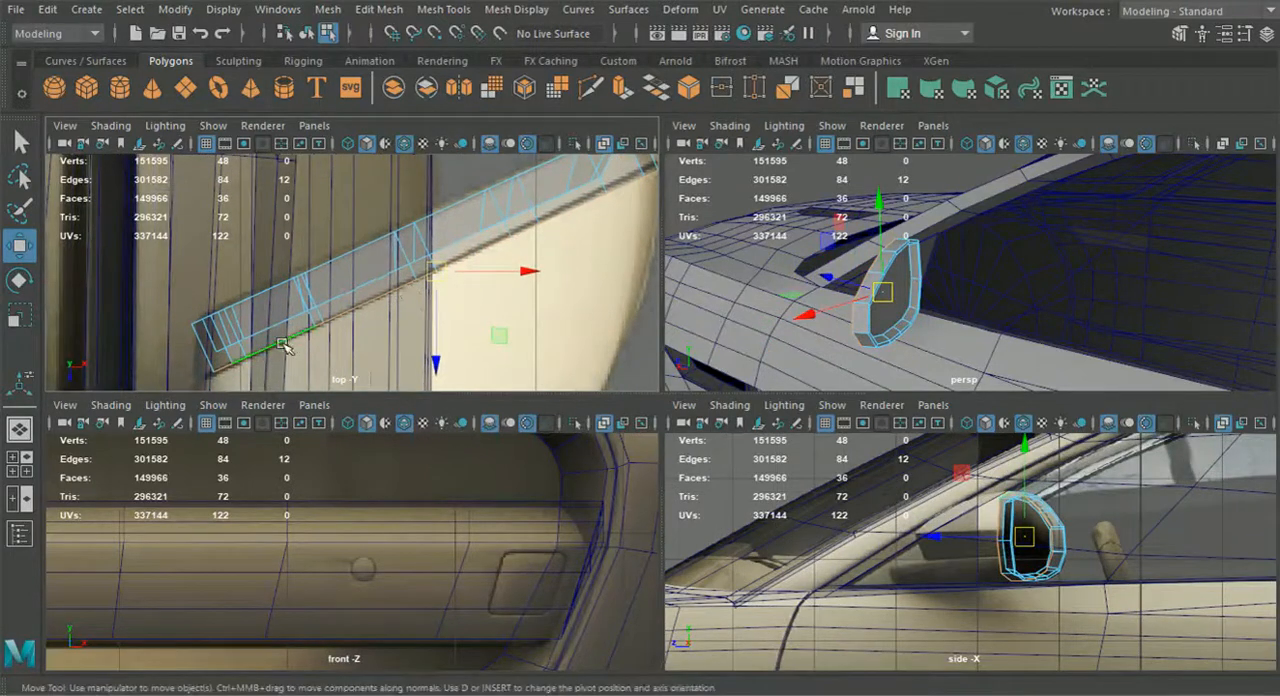
click(245, 359)
shift+click(488, 252)
shift+click(566, 216)
alt+drag(840, 328, 969, 300)
alt+middle_drag(969, 300, 930, 307)
key(ctrl+e)
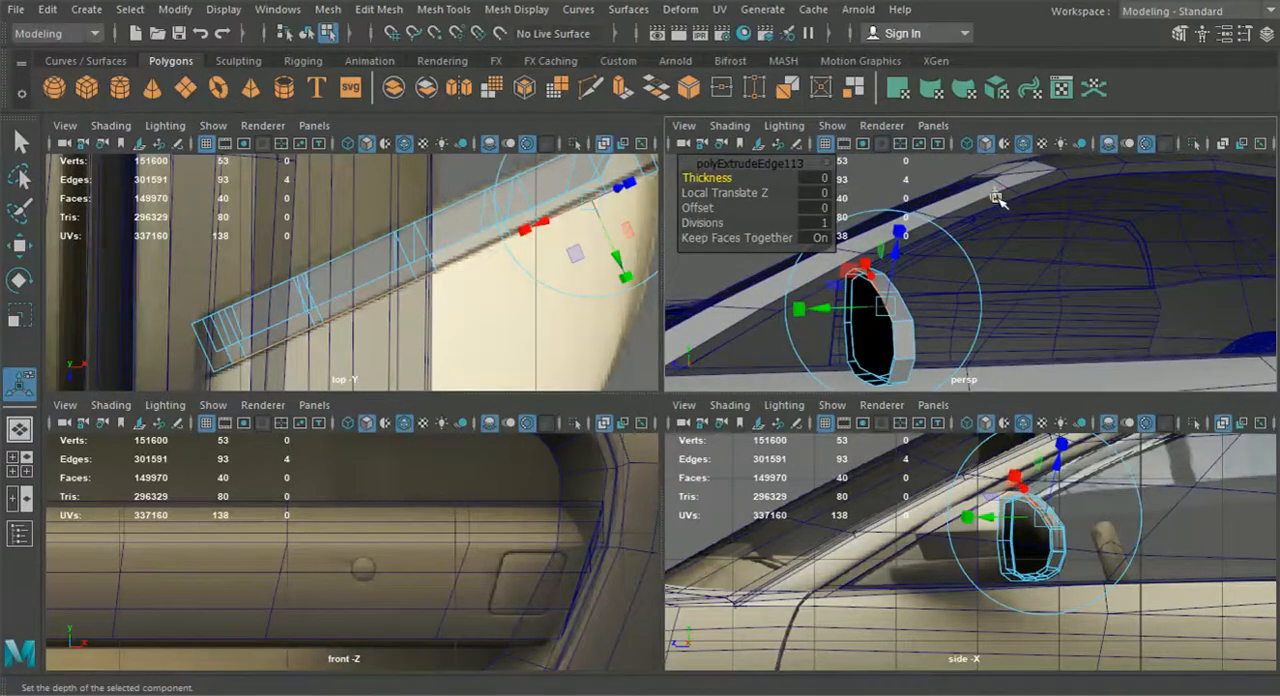
click(995, 194)
drag(828, 292, 814, 289)
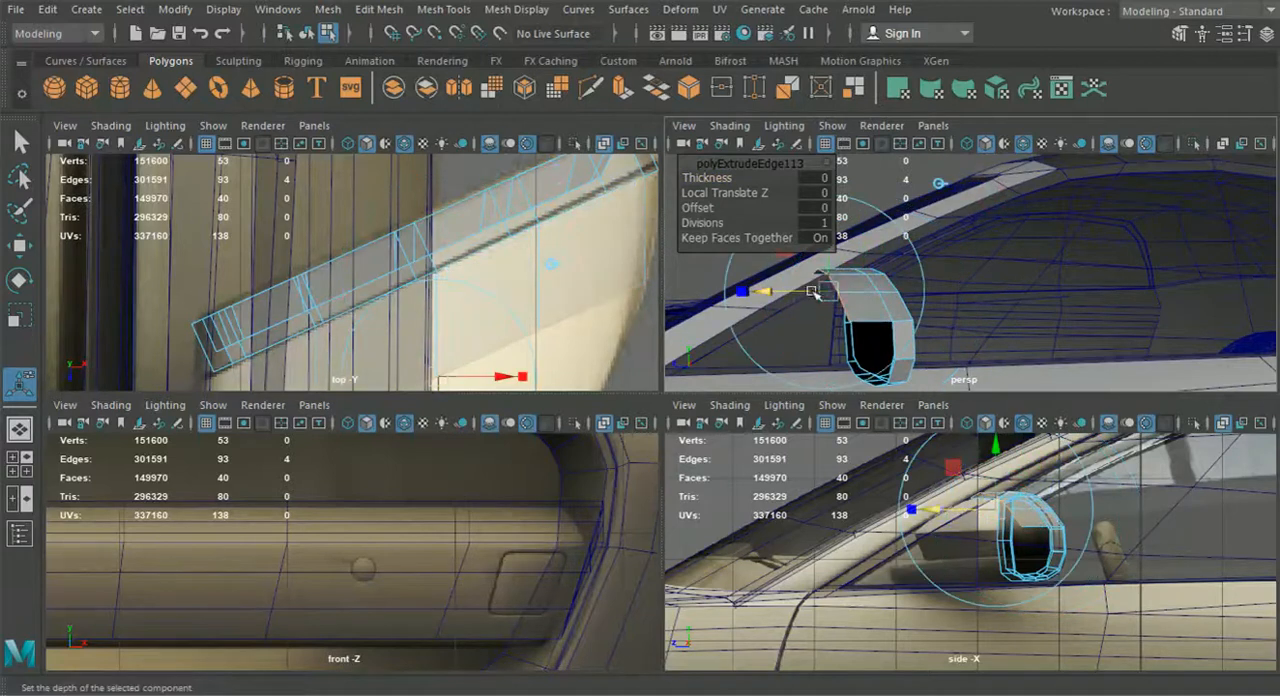
Position the extruded edge row in the side view to follow the housing's upper outline
alt+right_drag(948, 502, 963, 510)
key(space)
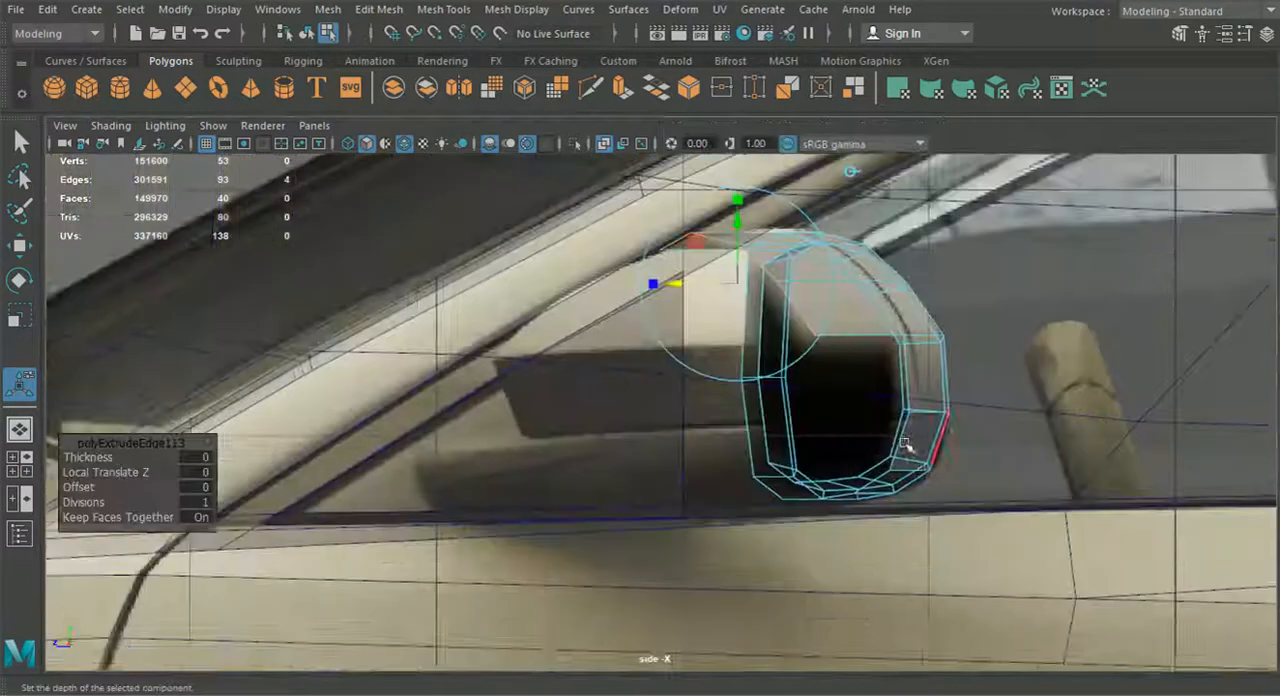
alt+middle_drag(908, 443, 900, 487)
drag(728, 271, 725, 283)
Move the two outer vertices of the extruded row in the side view to smooth the housing's curve, and reselect its edges
right_drag(795, 356, 714, 150)
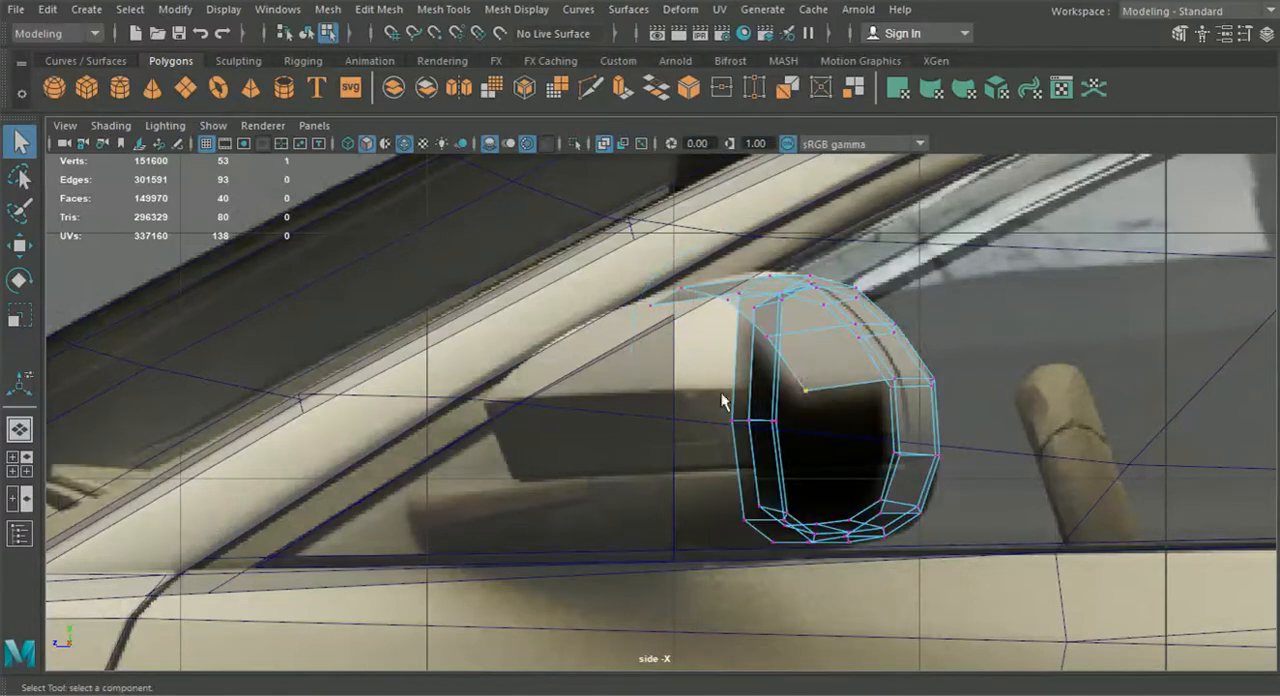
click(18, 247)
scroll(706, 404, up, 1)
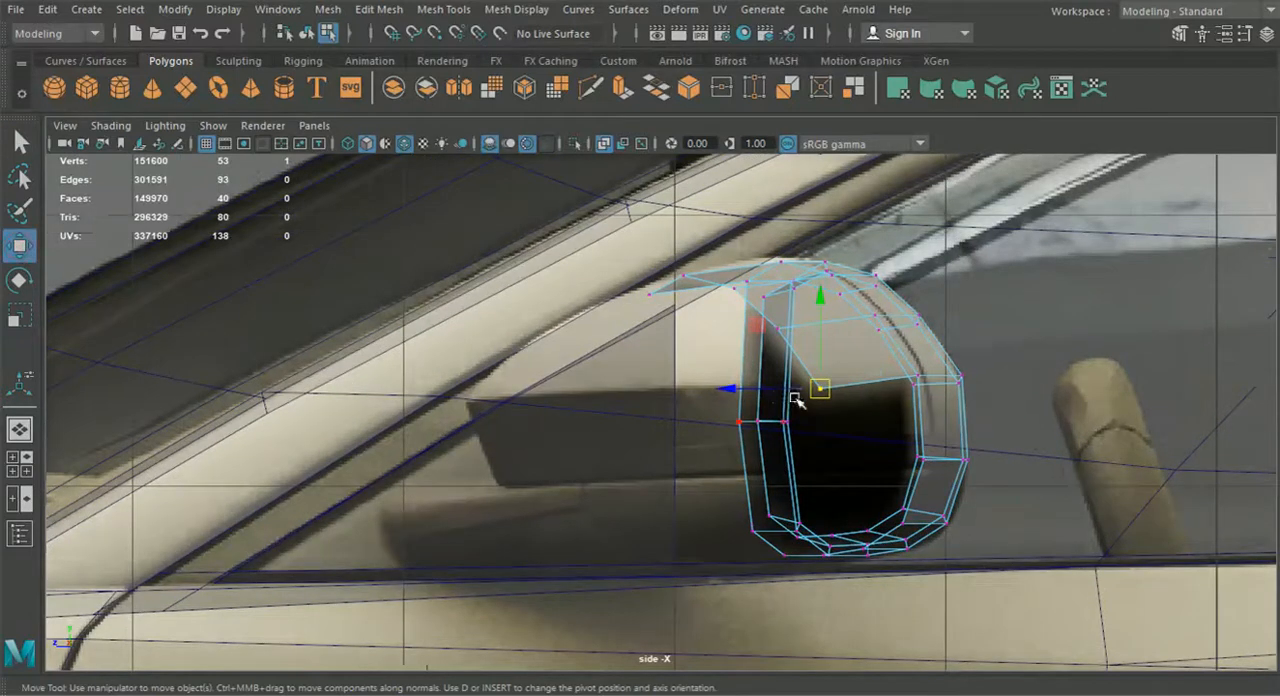
drag(811, 394, 805, 388)
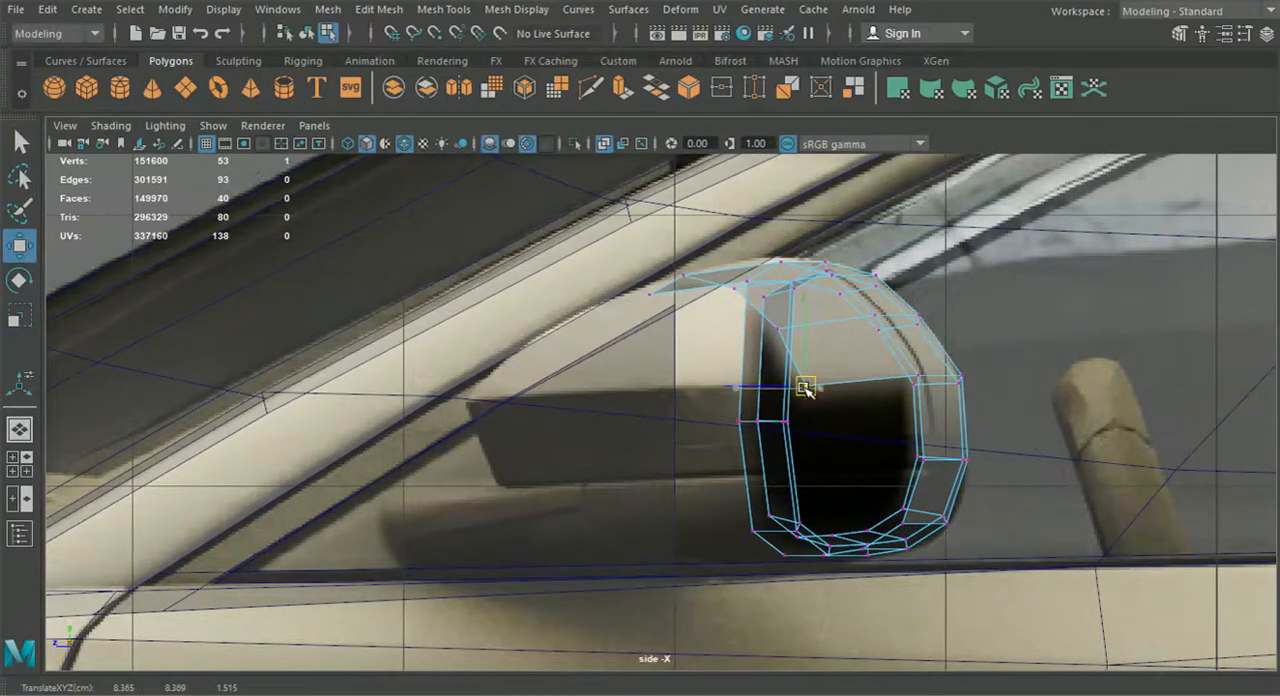
click(778, 332)
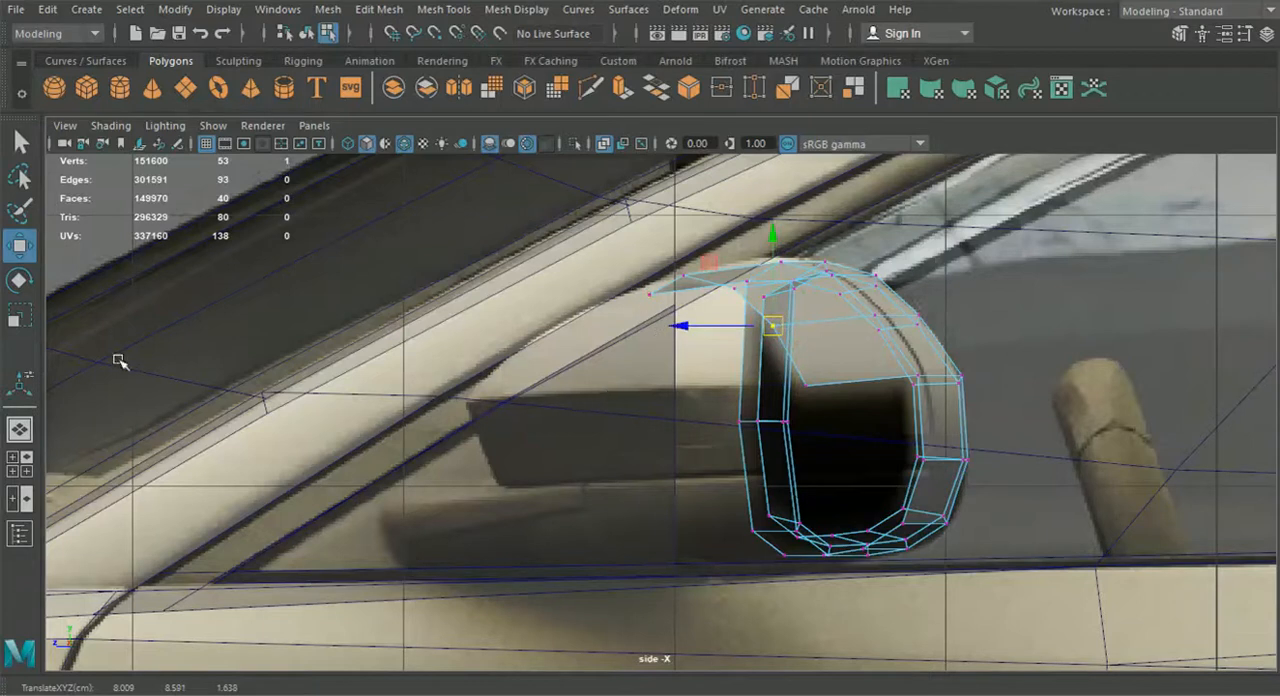
right_drag(837, 342, 757, 141)
right_drag(711, 276, 760, 244)
click(20, 470)
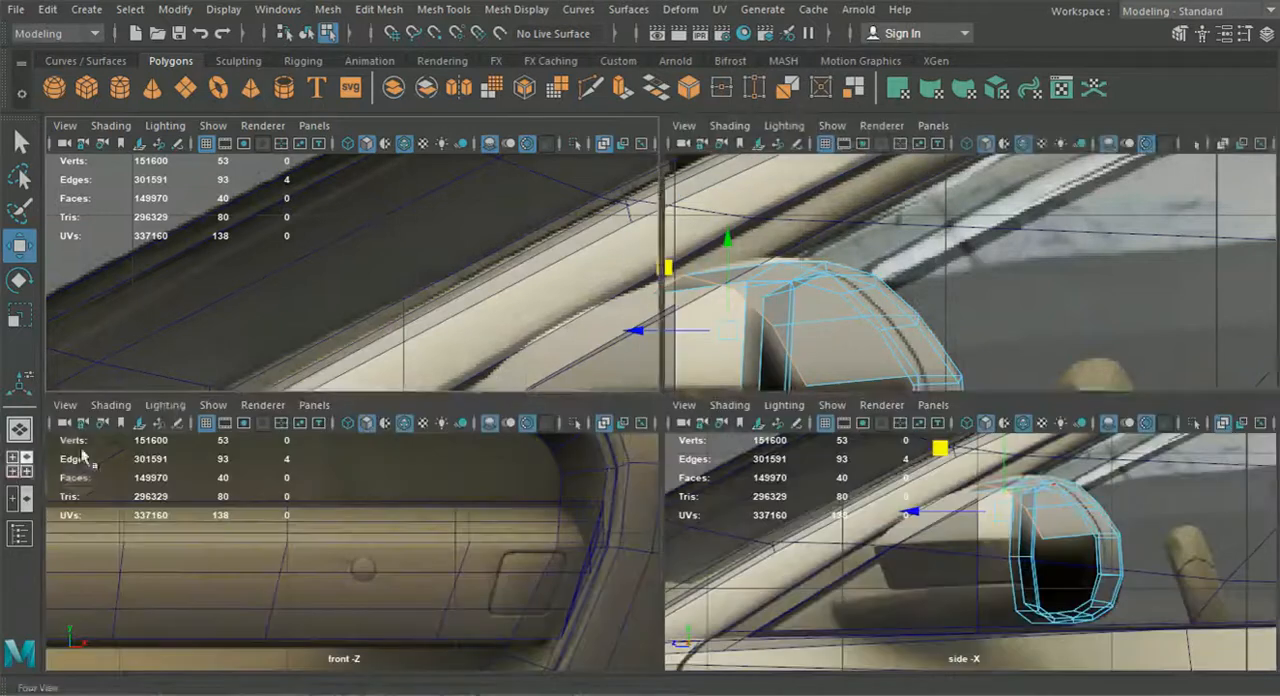
Move the outermost vertex of the extruded row to the mirror's outer outline in the top view
scroll(500, 310, up, 4)
scroll(494, 311, up, 3)
right_drag(450, 259, 380, 149)
mouse_move(497, 232)
mouse_down()
mouse_move(526, 258)
mouse_move(500, 246)
mouse_up()
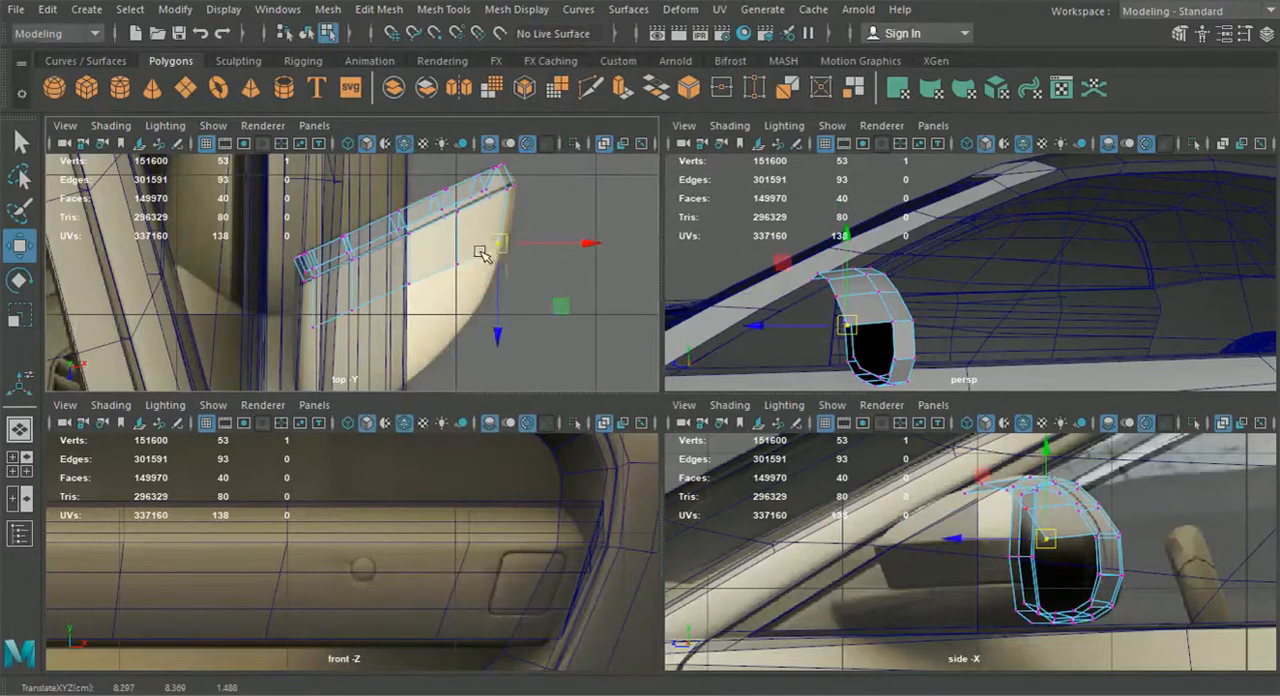
Extrude the housing's four front edges again toward the mirror's front end in the top view
right_drag(390, 236, 380, 123)
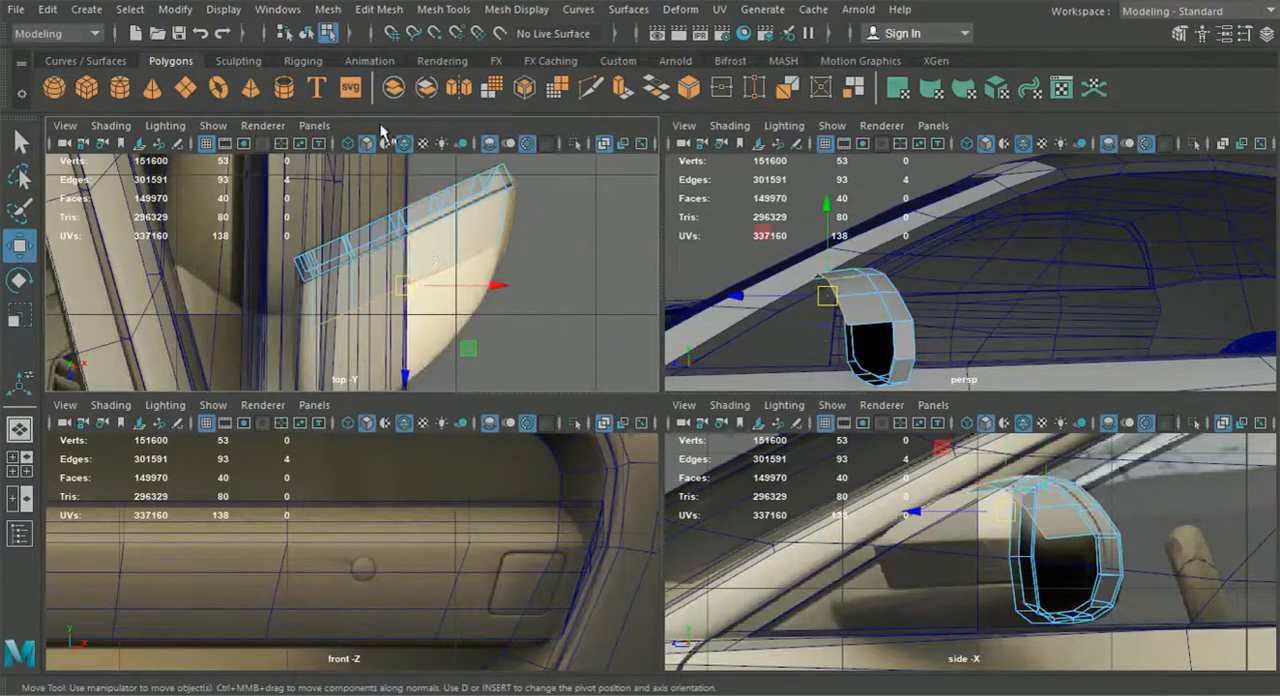
key(ctrl+e)
mouse_move(534, 221)
alt+middle_down()
mouse_move(544, 279)
mouse_move(537, 216)
alt+middle_up()
click(598, 199)
drag(452, 340, 449, 391)
alt+middle_drag(449, 311, 461, 282)
Move the inner vertices of the new front row onto the mirror's front outline in the top view
right_drag(478, 258, 408, 143)
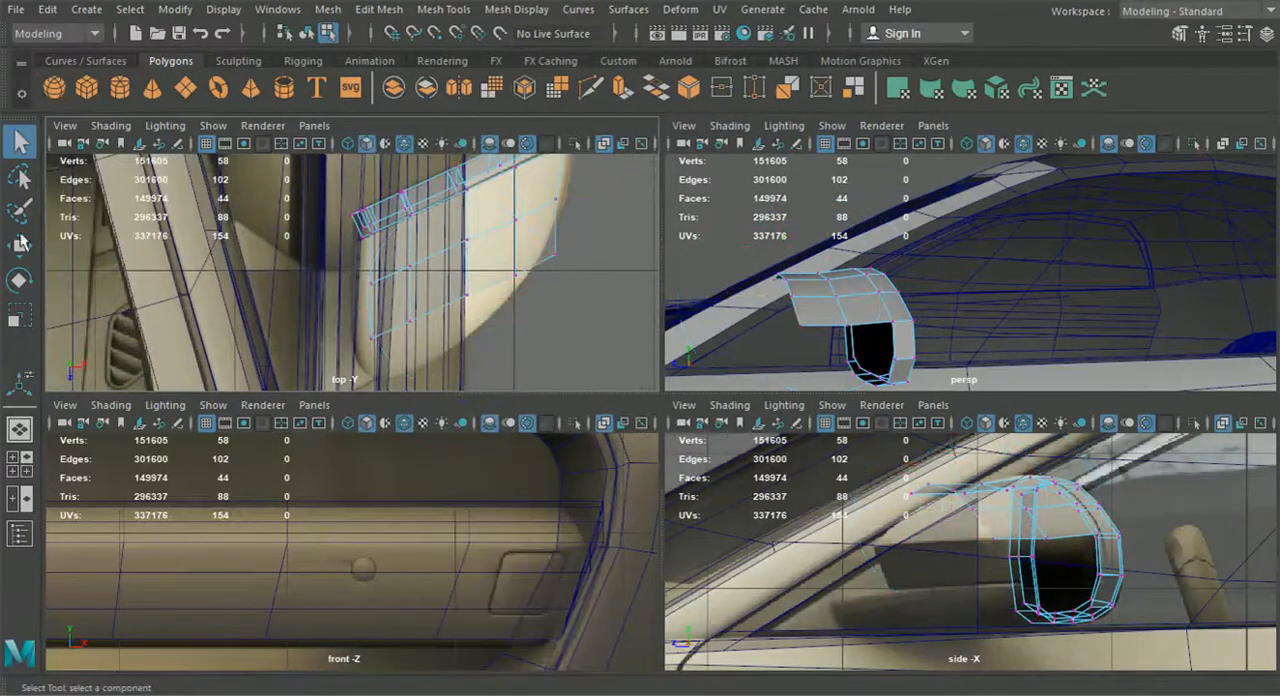
alt+middle_drag(96, 274, 150, 219)
click(394, 284)
key(ctrl+z)
click(30, 243)
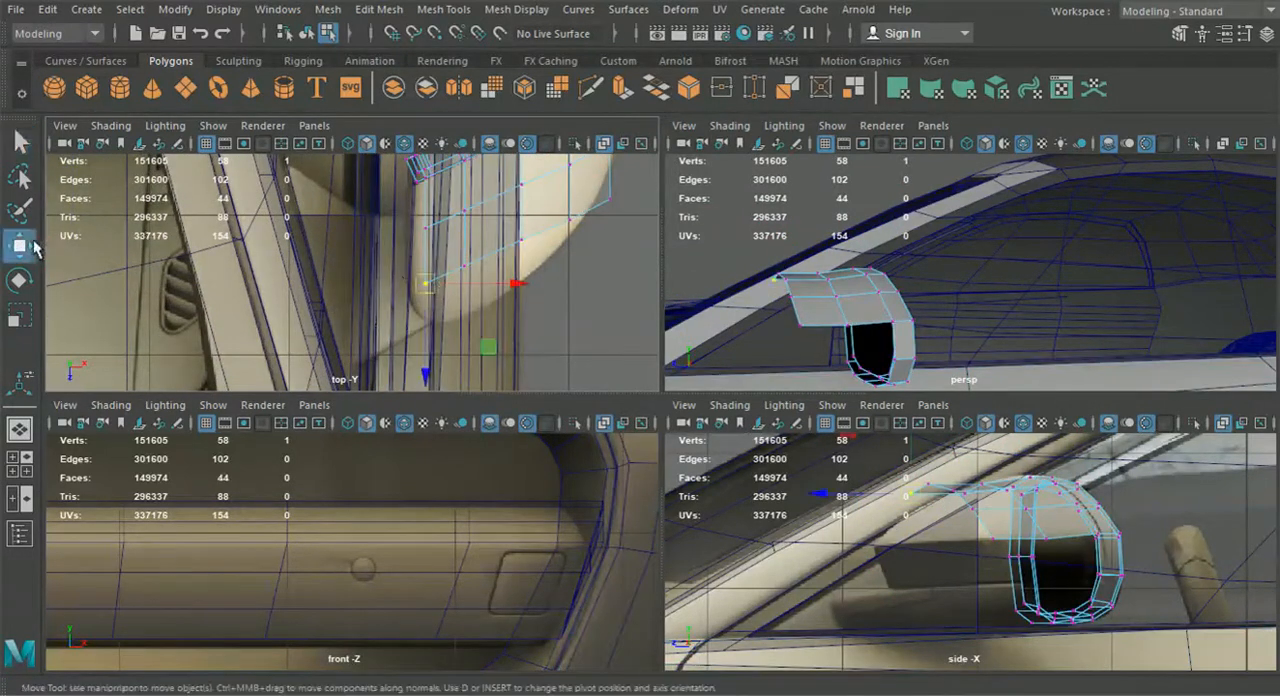
drag(429, 347, 430, 370)
drag(442, 246, 491, 298)
drag(464, 348, 465, 380)
drag(499, 224, 541, 265)
drag(521, 328, 520, 359)
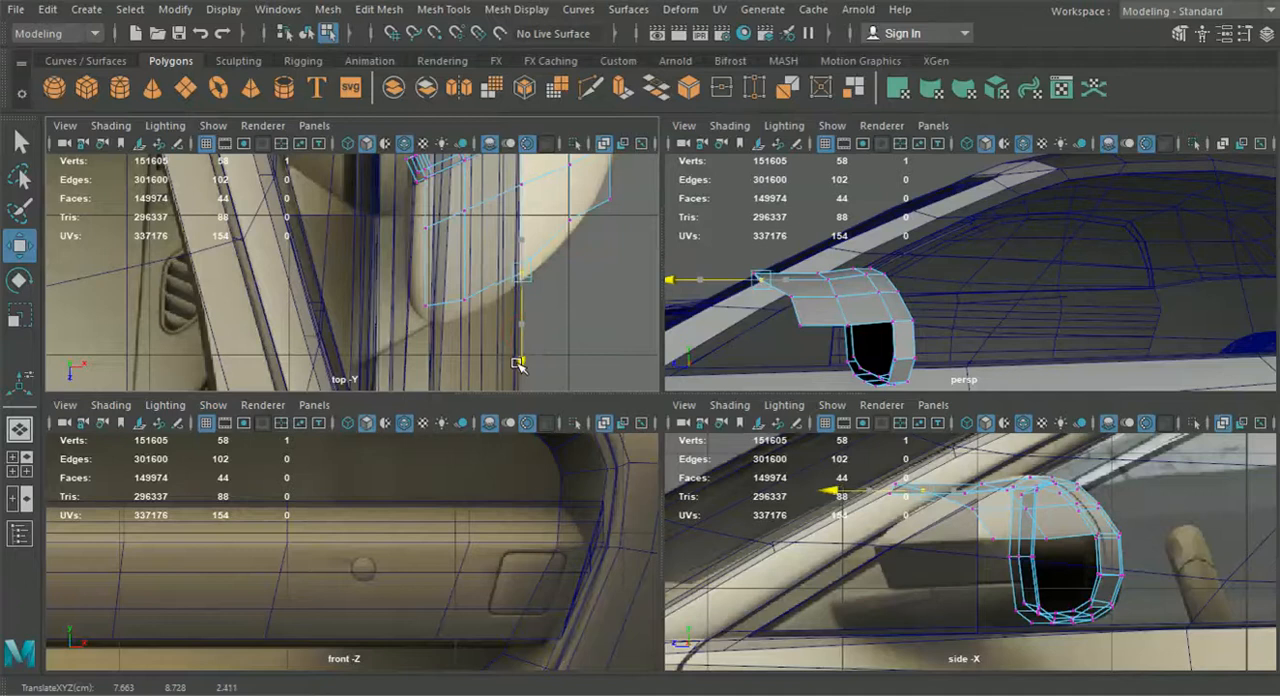
drag(513, 375, 513, 375)
drag(408, 282, 428, 373)
drag(447, 287, 465, 357)
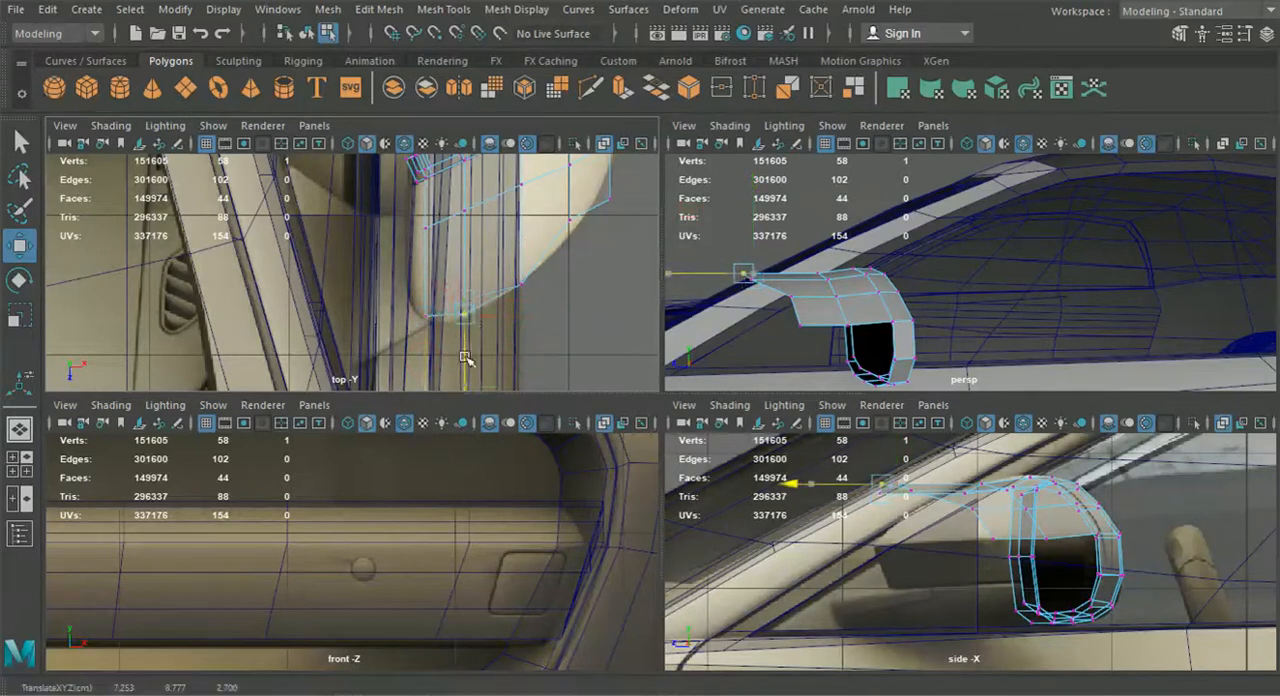
Move the housing's outer side vertices onto the mirror's rounded outer outline in the top view
drag(560, 205, 571, 279)
alt+middle_drag(598, 231, 508, 307)
scroll(561, 297, up, 3)
mouse_move(589, 259)
mouse_down()
mouse_move(617, 305)
mouse_move(601, 241)
mouse_up()
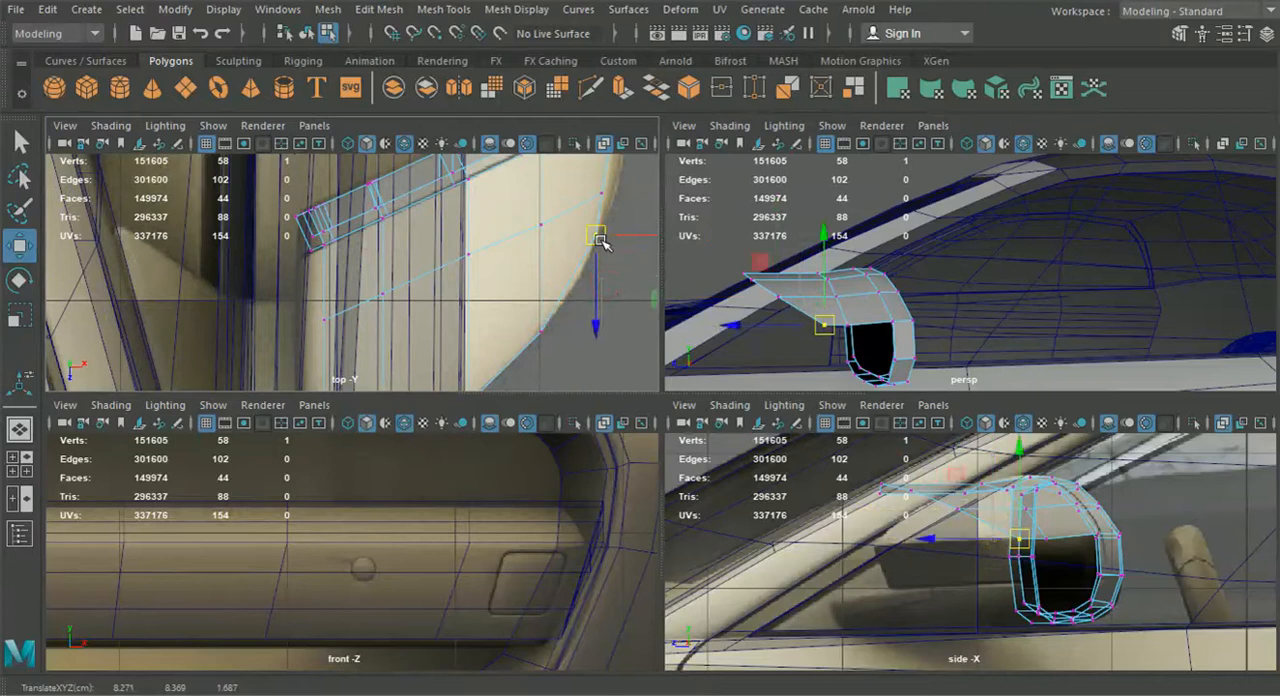
scroll(845, 478, up, 2)
mouse_move(841, 502)
mouse_down()
mouse_move(878, 454)
mouse_move(859, 511)
mouse_up()
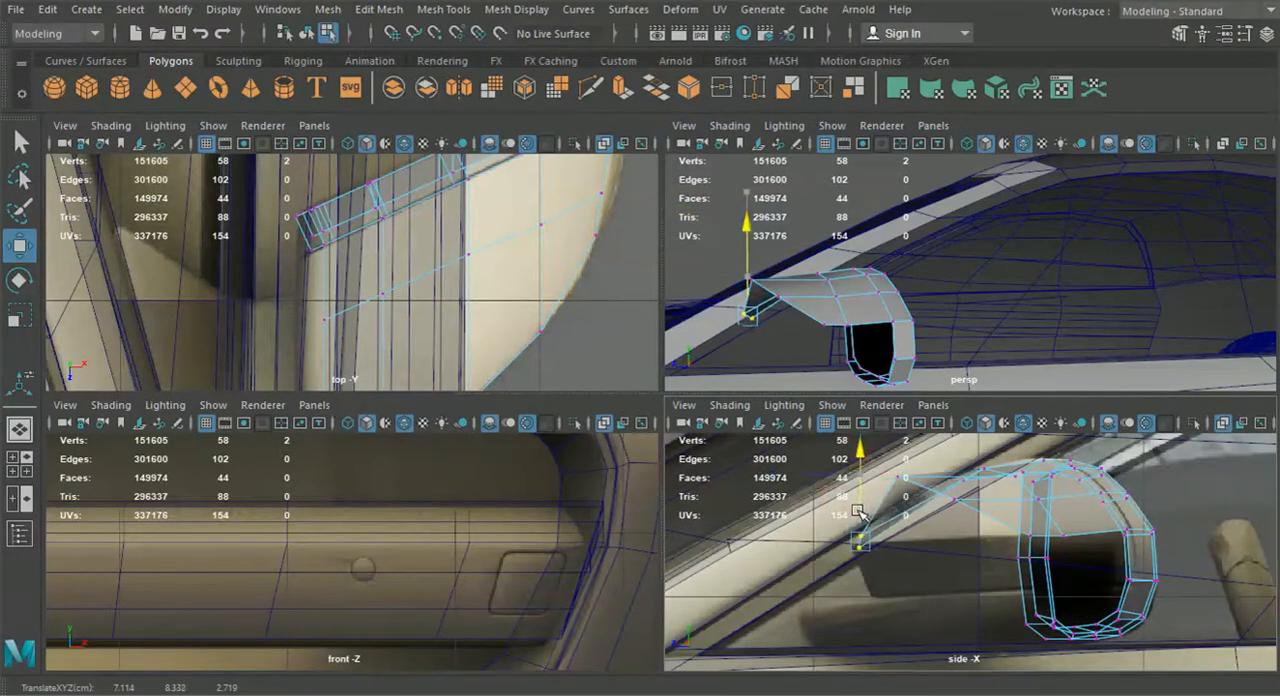
key(ctrl+z)
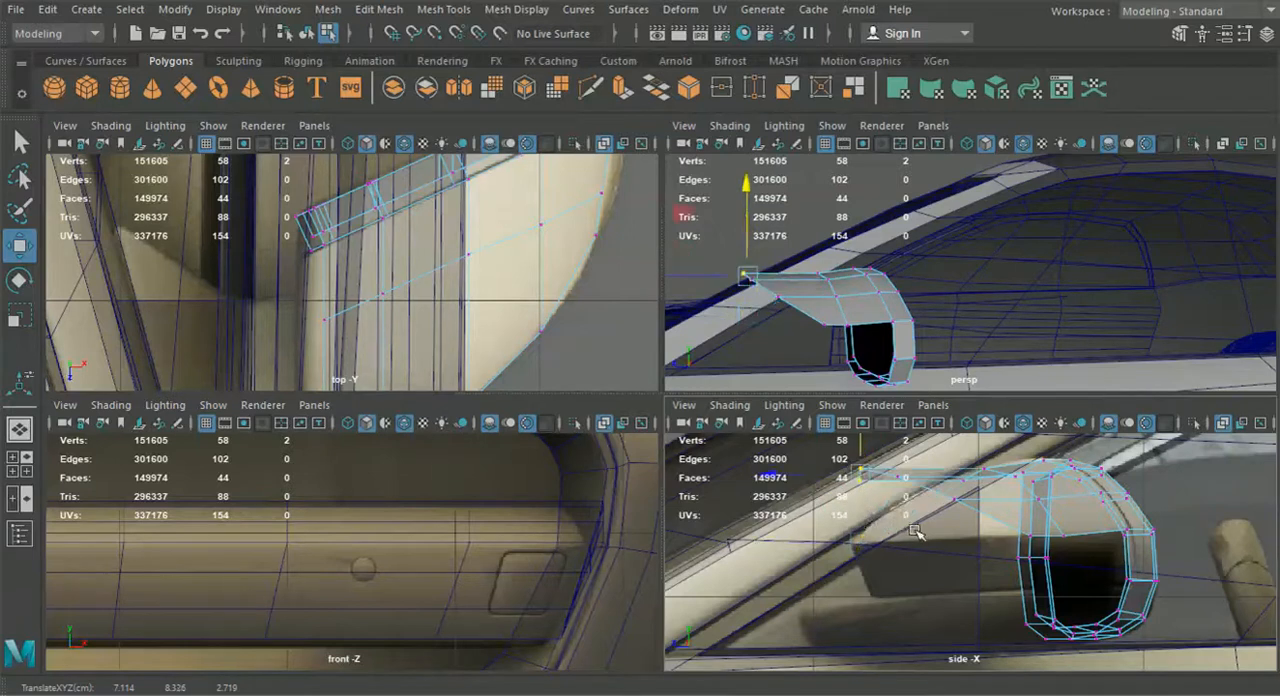
Lower the front row's vertices to the upper edge of the housing's dark panel in the side view
scroll(862, 510, up, 3)
drag(840, 495, 842, 559)
click(891, 494)
drag(892, 467, 911, 561)
click(975, 527)
drag(974, 492, 973, 549)
Fine-tune the height of the frontmost vertices at the housing's tip in the side view
alt+middle_drag(893, 576, 923, 563)
scroll(921, 564, up, 2)
click(839, 598)
drag(839, 564, 786, 588)
click(845, 572)
drag(844, 550, 846, 564)
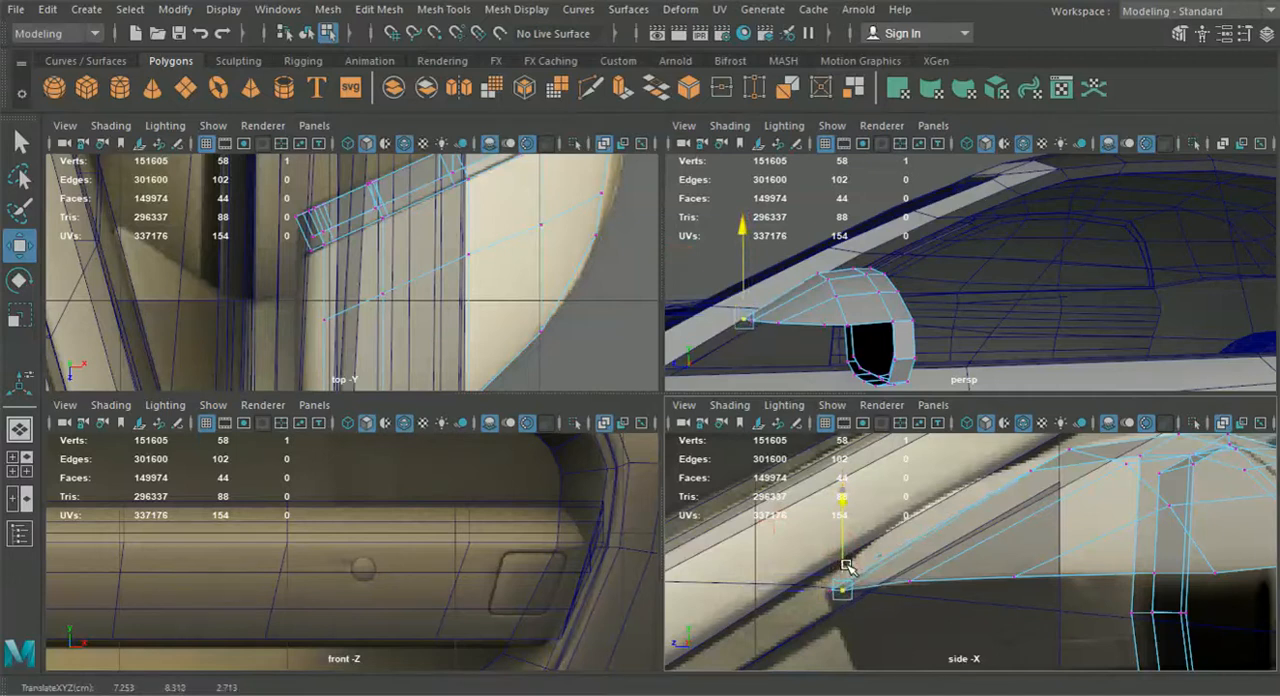
Align the remaining vertices of the housing's lower border with the dark panel's upper edge back to the frame
drag(862, 627, 835, 565)
click(908, 578)
drag(911, 543, 909, 541)
click(1013, 577)
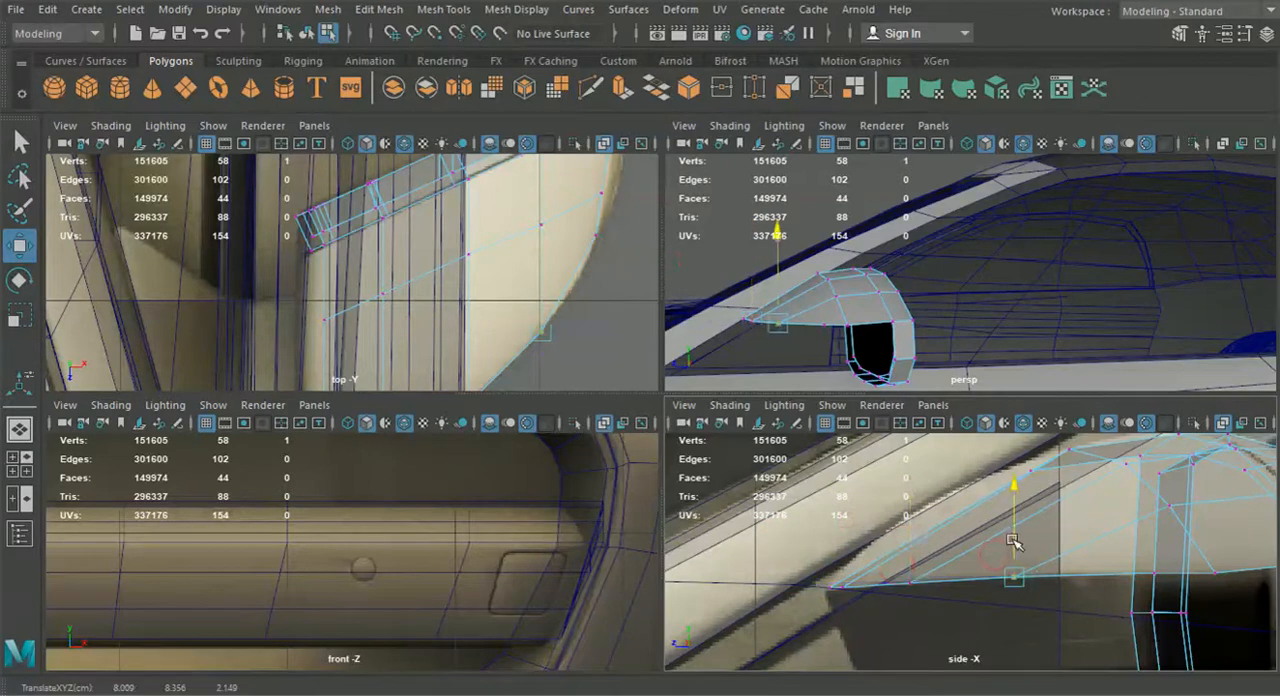
drag(1010, 541, 1010, 540)
alt+middle_drag(1063, 546, 910, 493)
click(1005, 520)
drag(1003, 507, 1063, 514)
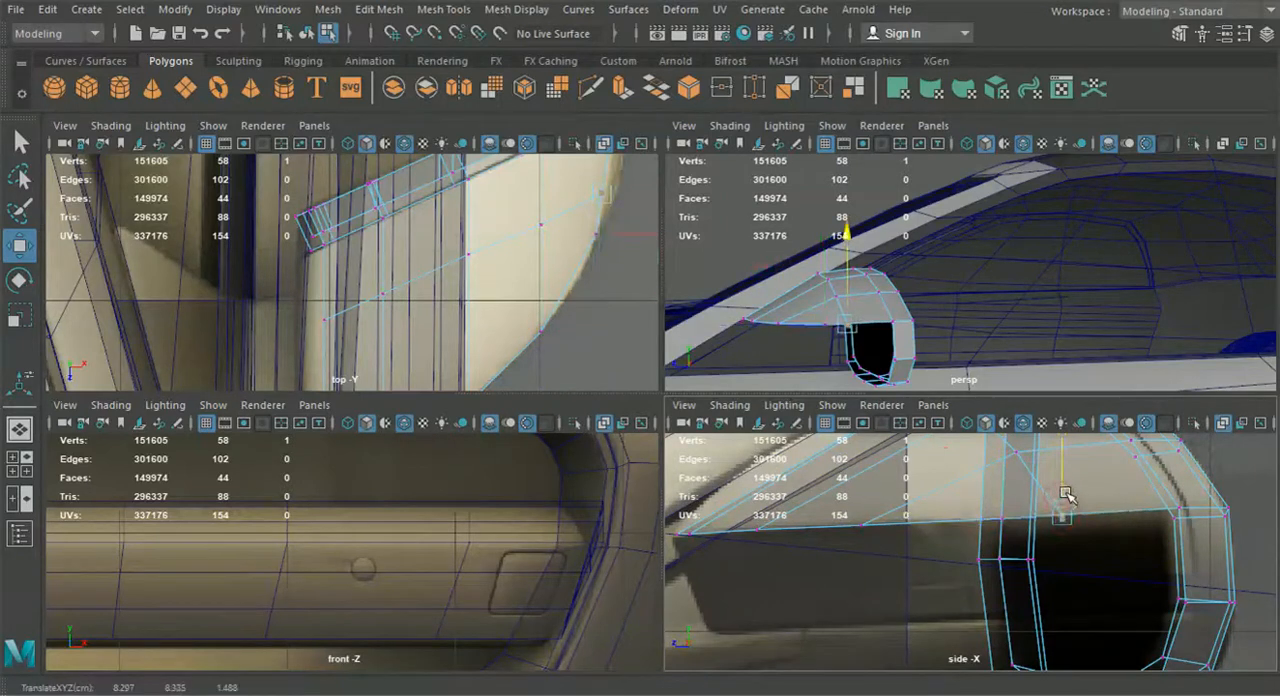
Shift the three vertices at the frame's inner end along the X axis to reshape the corner in the perspective view
alt+drag(809, 306, 940, 335)
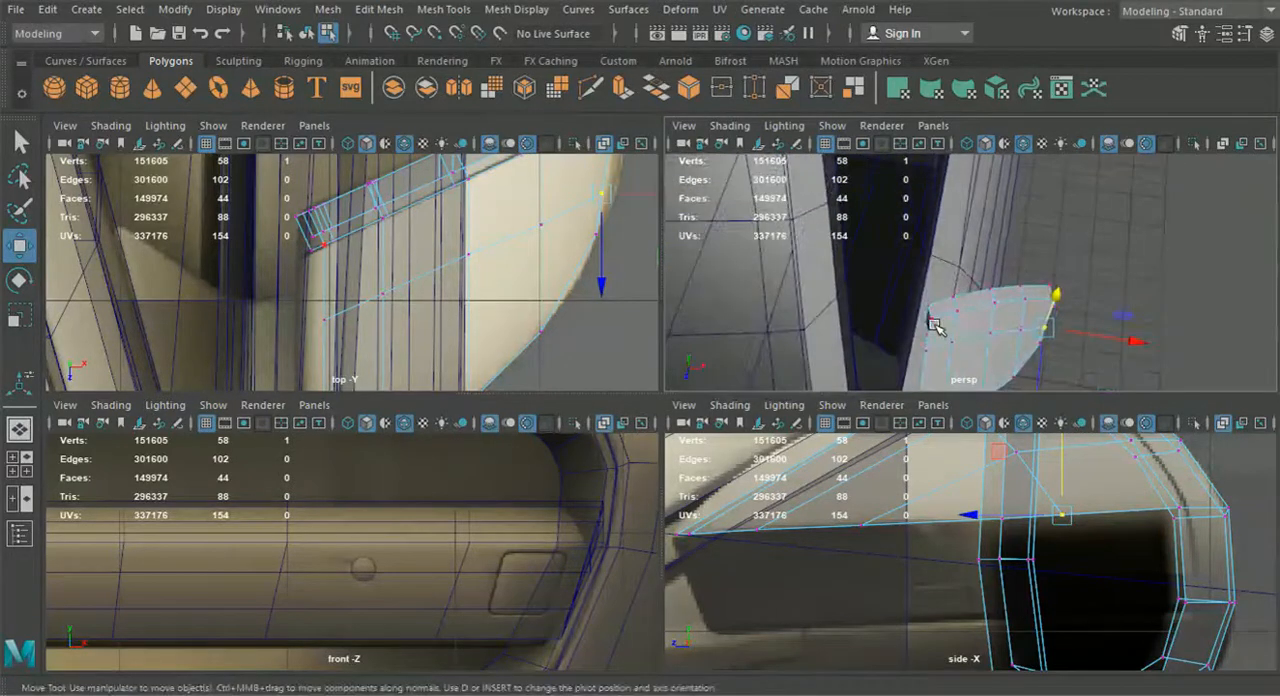
click(935, 325)
alt+middle_drag(935, 325, 967, 303)
scroll(967, 303, up, 3)
alt+drag(967, 303, 982, 354)
alt+middle_drag(975, 350, 985, 306)
shift+click(983, 305)
alt+drag(963, 320, 966, 286)
shift+click(999, 324)
alt+drag(1000, 325, 943, 203)
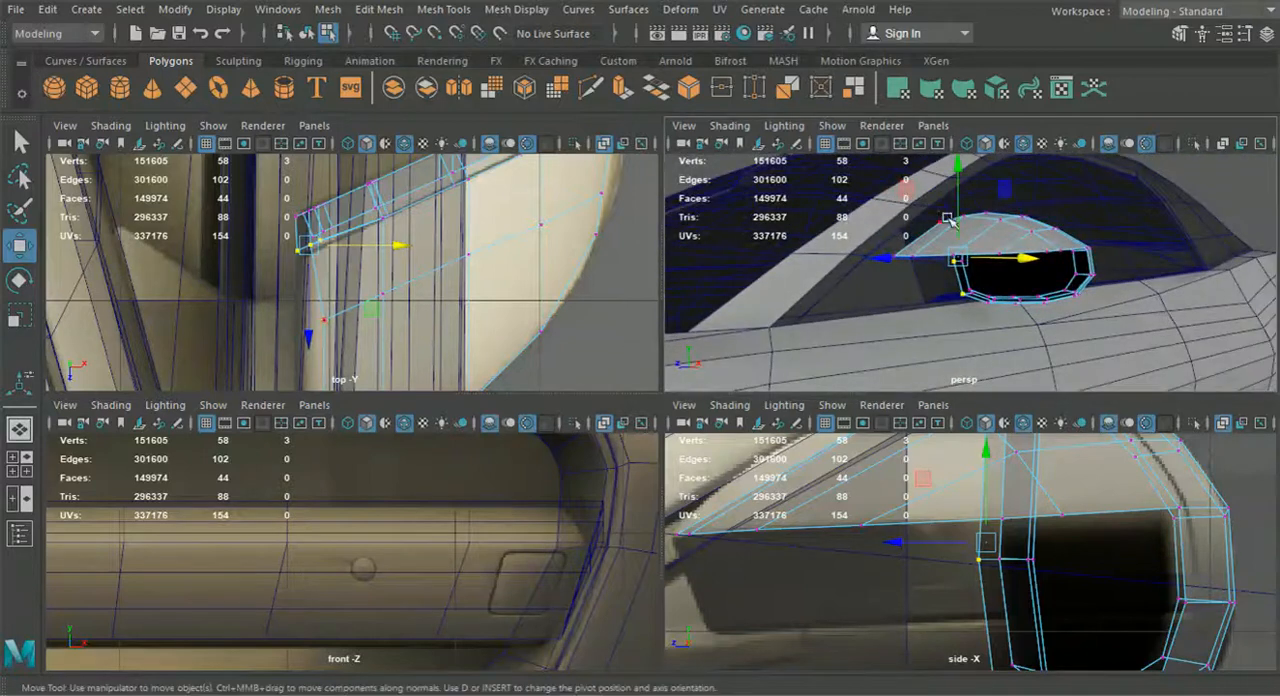
right_drag(965, 234, 966, 137)
mouse_move(948, 235)
alt+mouse_down()
mouse_move(993, 297)
mouse_move(1174, 368)
mouse_move(963, 320)
mouse_move(880, 327)
alt+mouse_up()
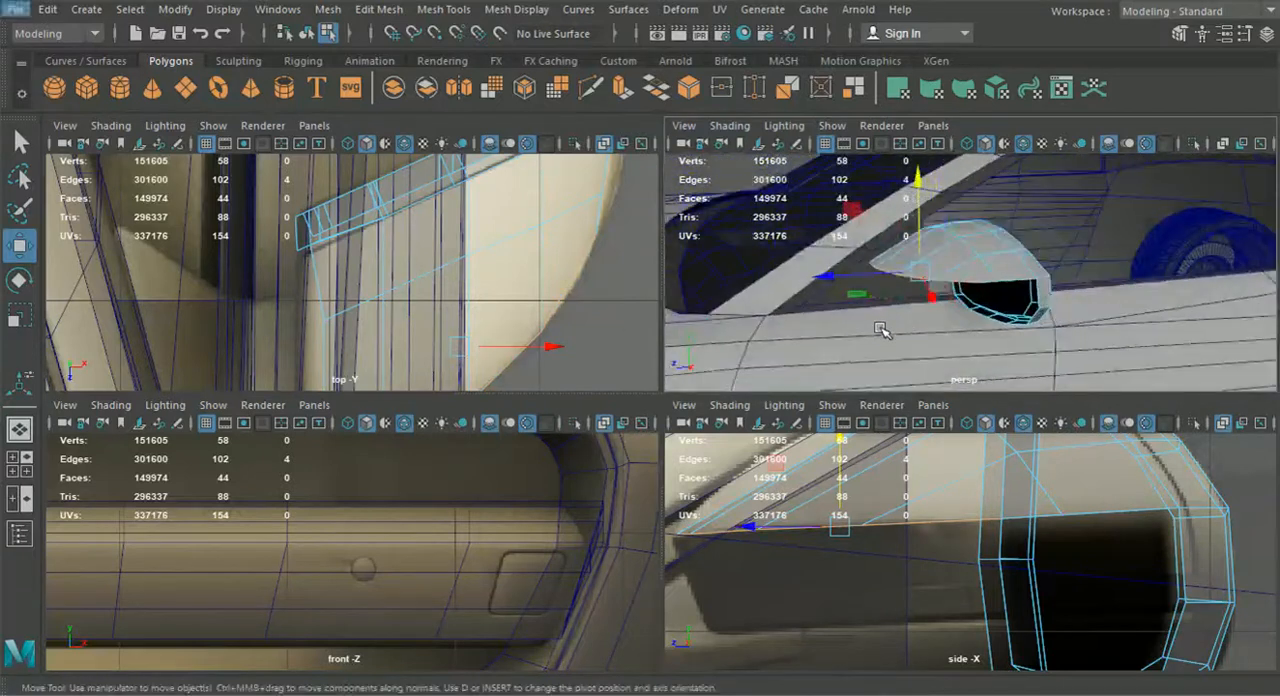
key(ctrl+e)
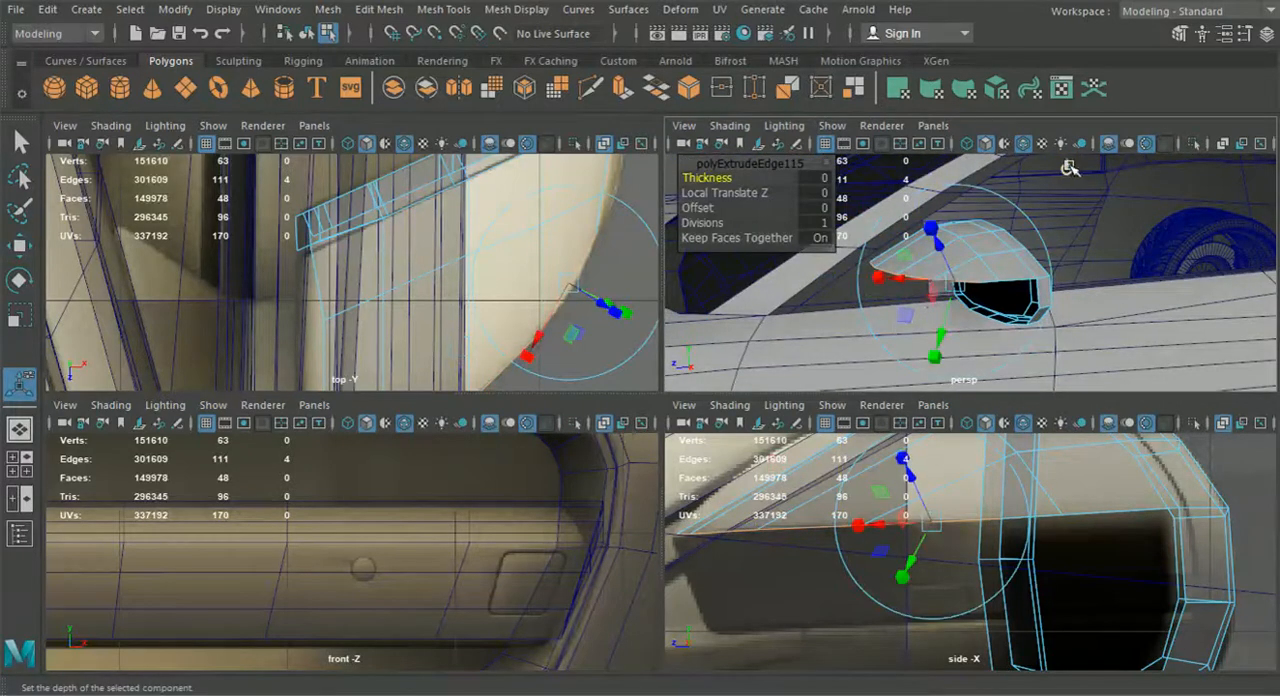
click(1067, 168)
alt+drag(1000, 238, 896, 232)
alt+middle_drag(925, 463, 948, 457)
drag(845, 620, 875, 621)
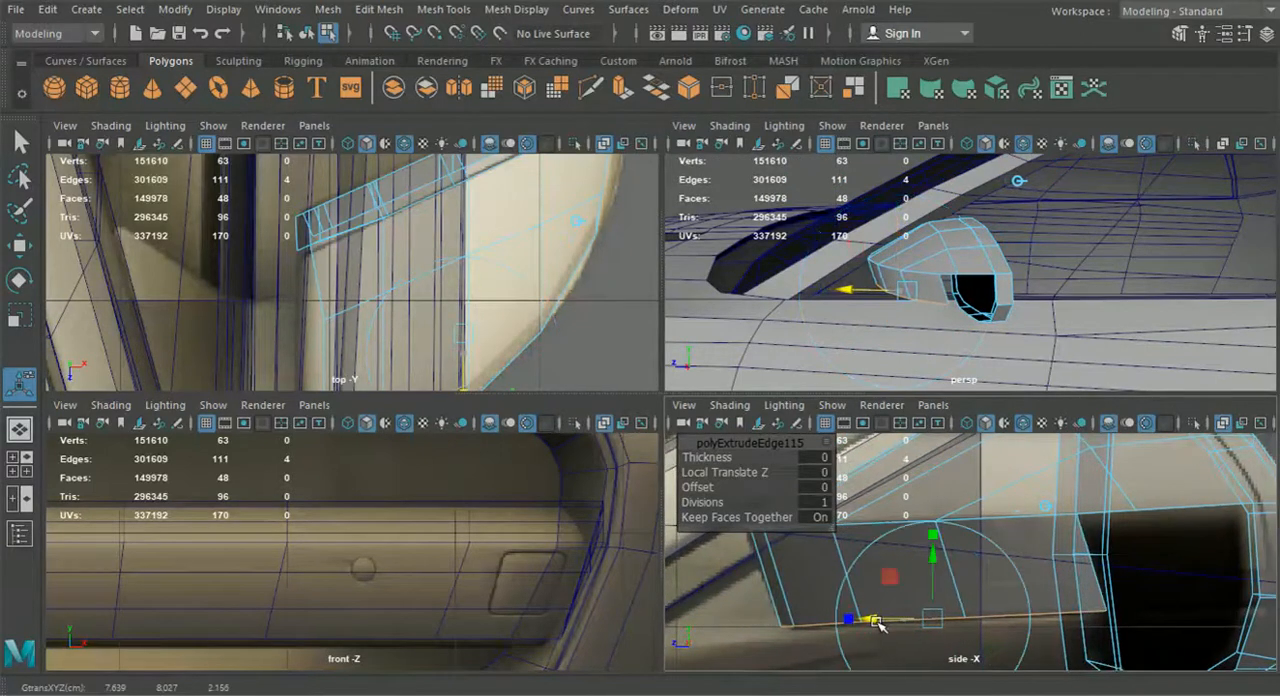
key(t)
mouse_move(909, 362)
alt+mouse_down()
mouse_move(894, 334)
mouse_move(931, 351)
alt+mouse_up()
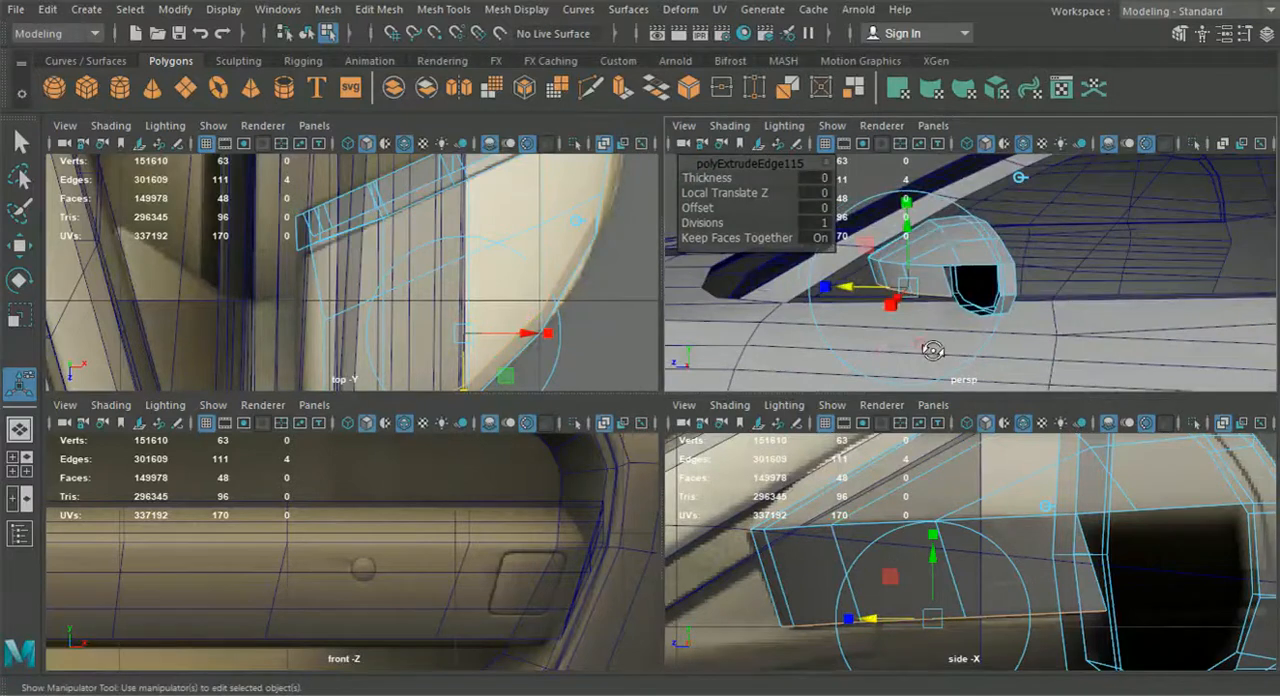
key(ctrl+z)
key(ctrl+z)
key(ctrl+z)
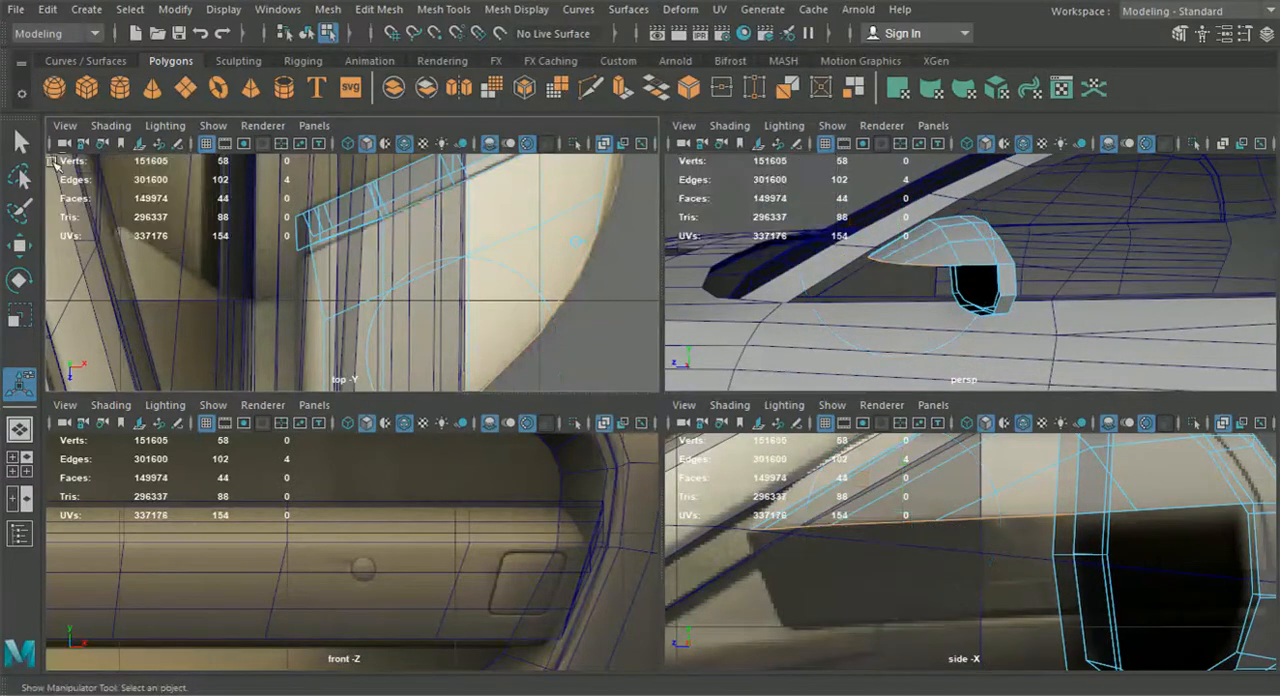
Extrude the six edges along the housing's lower border down to the dark panel's lower edge in the side view
key(q)
alt+drag(915, 285, 940, 272)
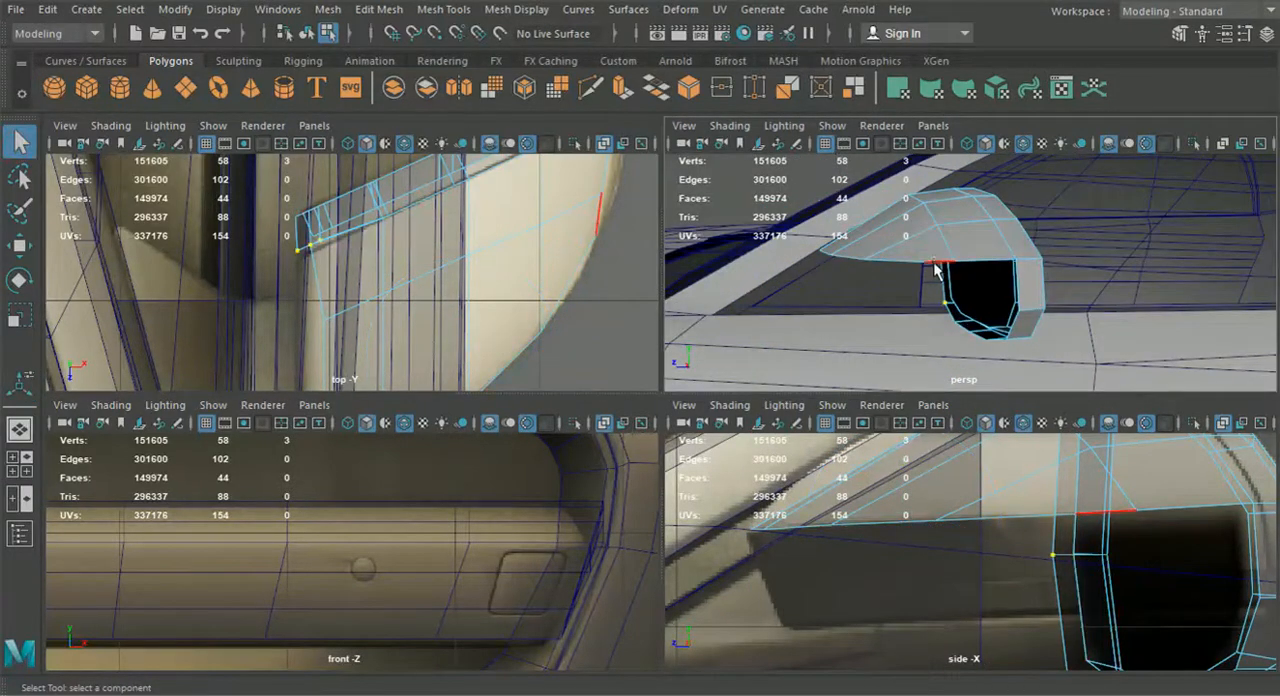
click(932, 266)
shift+click(898, 267)
alt+drag(864, 282, 936, 313)
shift+click(914, 298)
shift+click(853, 284)
shift+click(840, 283)
alt+drag(829, 277, 777, 294)
key(ctrl+e)
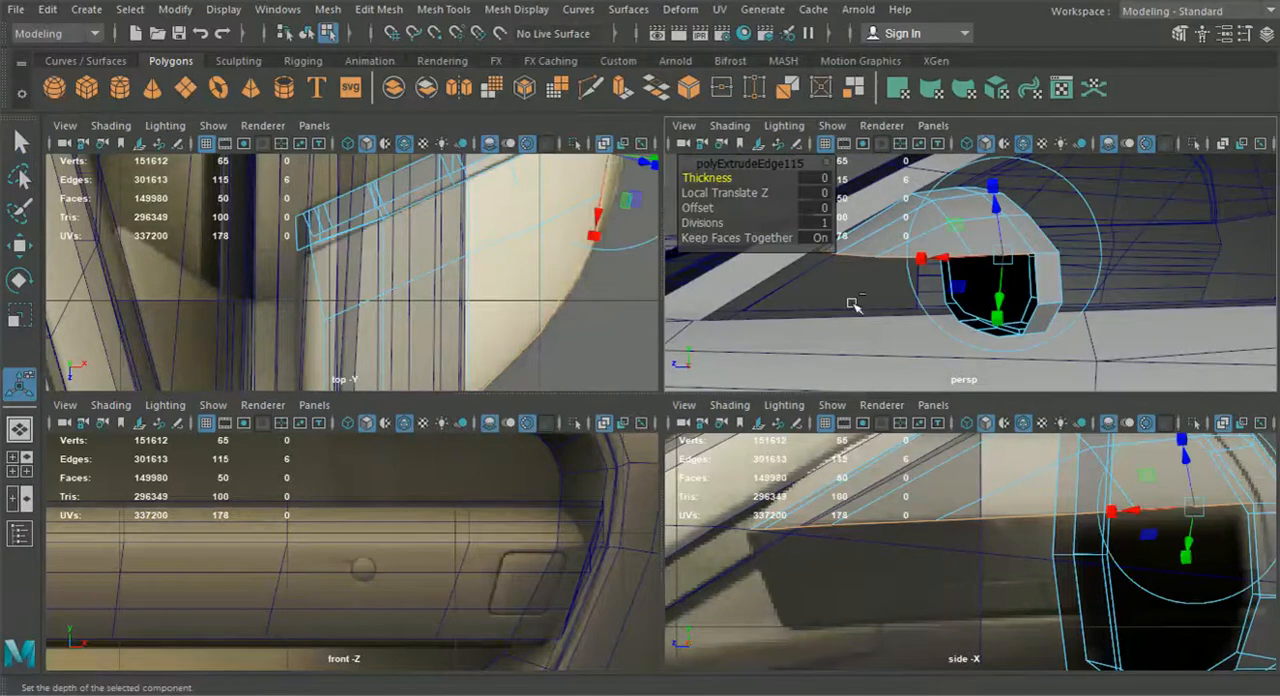
alt+drag(1100, 297, 1080, 222)
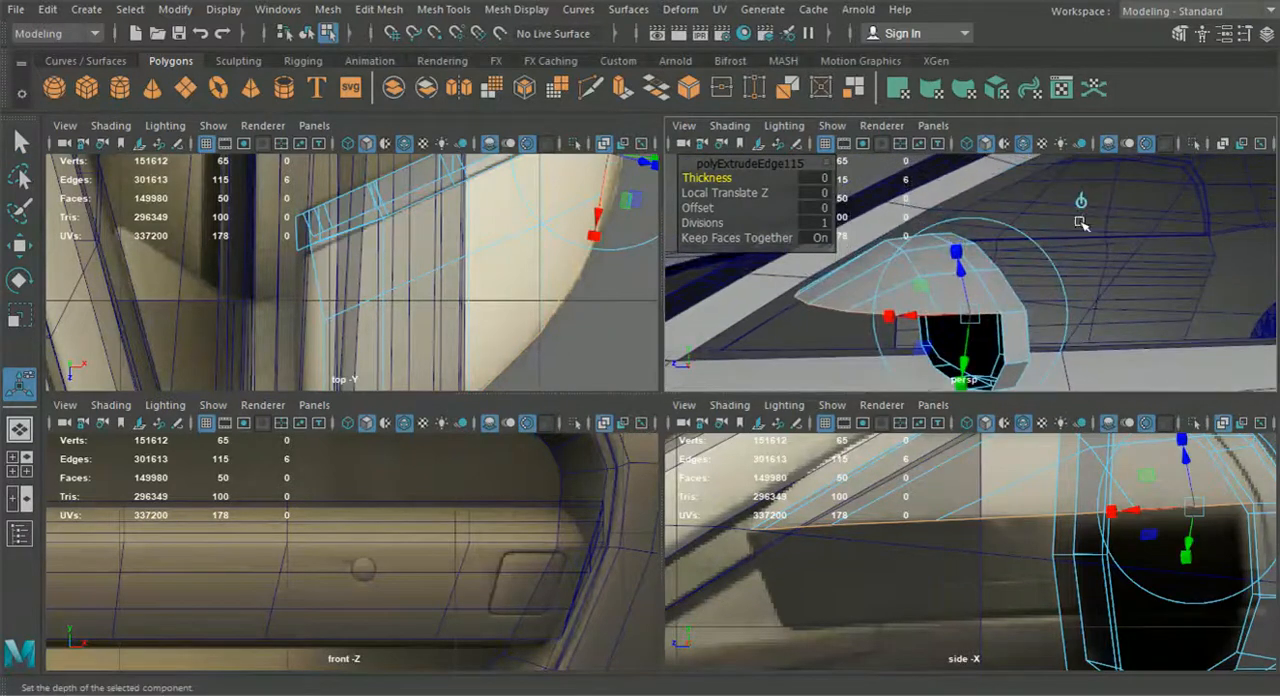
click(1083, 205)
drag(995, 470, 991, 574)
alt+middle_drag(991, 574, 999, 535)
Adjust the vertices of the extruded lower row to follow the dark panel's lower outline
right_drag(936, 485, 845, 140)
drag(998, 618, 806, 607)
click(19, 245)
alt+drag(868, 362, 994, 334)
click(881, 337)
shift+click(909, 337)
Move the panel's rear lower vertex onto the frame's matching corner vertex and merge the two
scroll(950, 333, up, 5)
alt+middle_drag(994, 334, 982, 307)
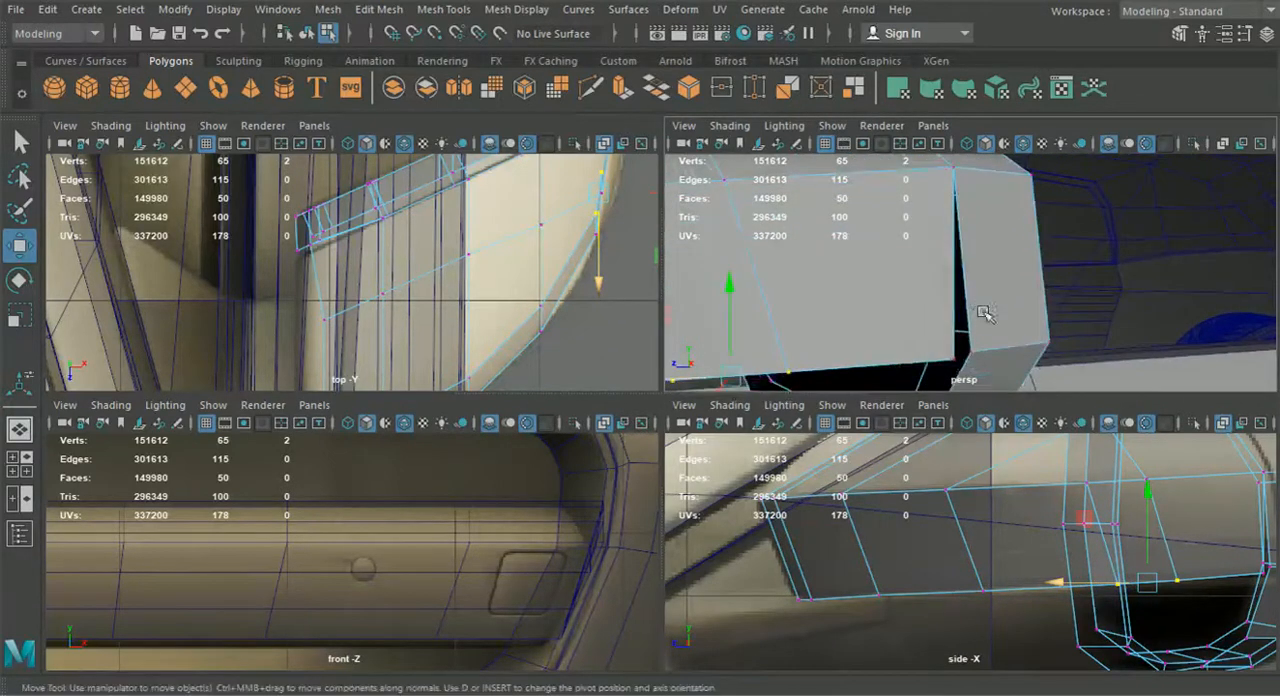
click(958, 360)
drag(954, 361, 791, 374)
scroll(966, 325, down, 6)
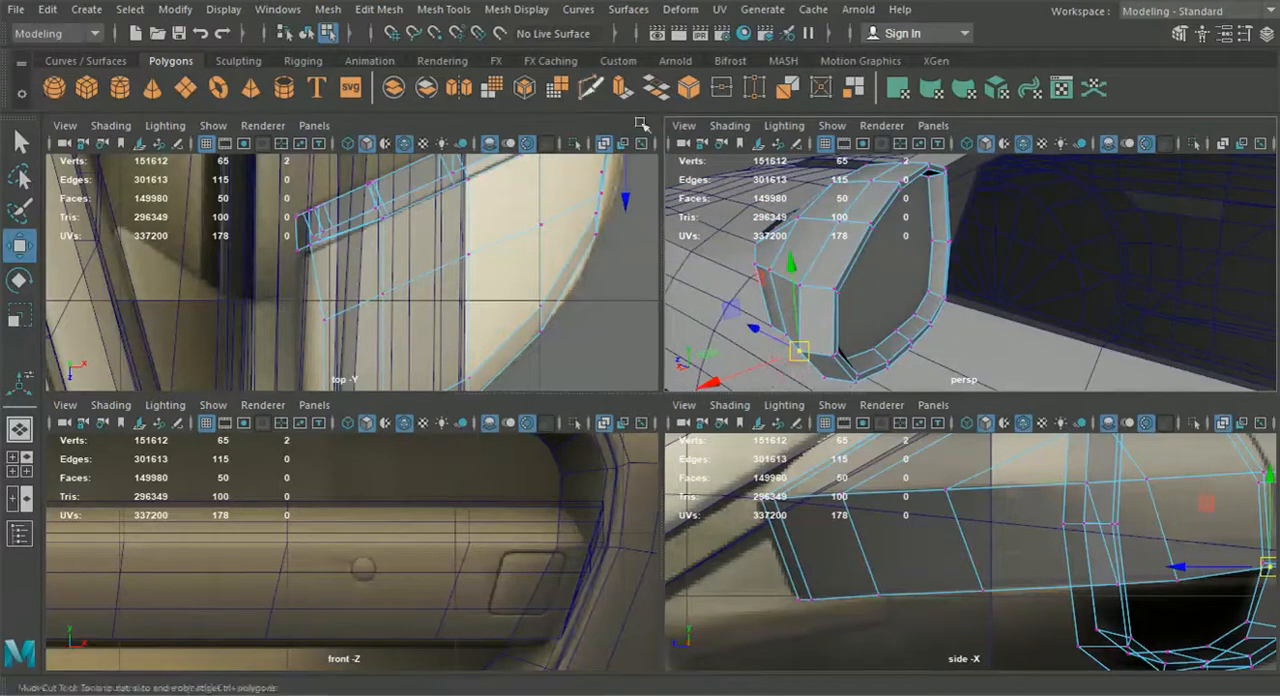
click(405, 12)
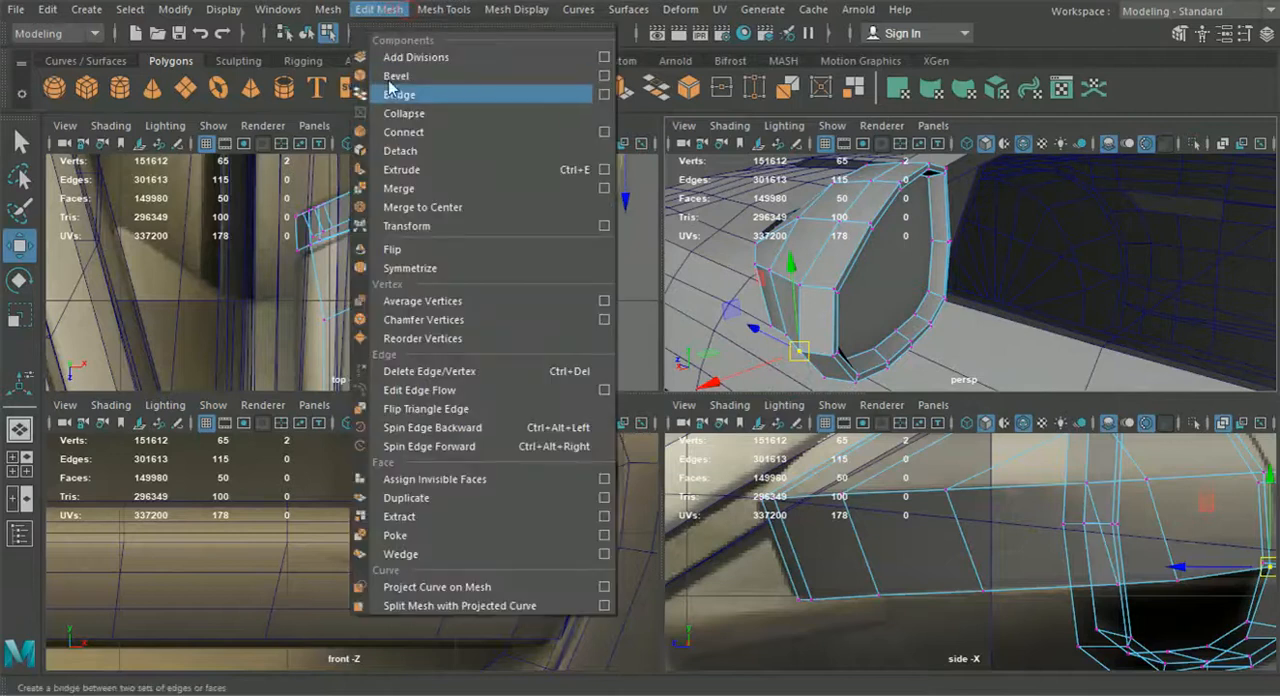
click(429, 190)
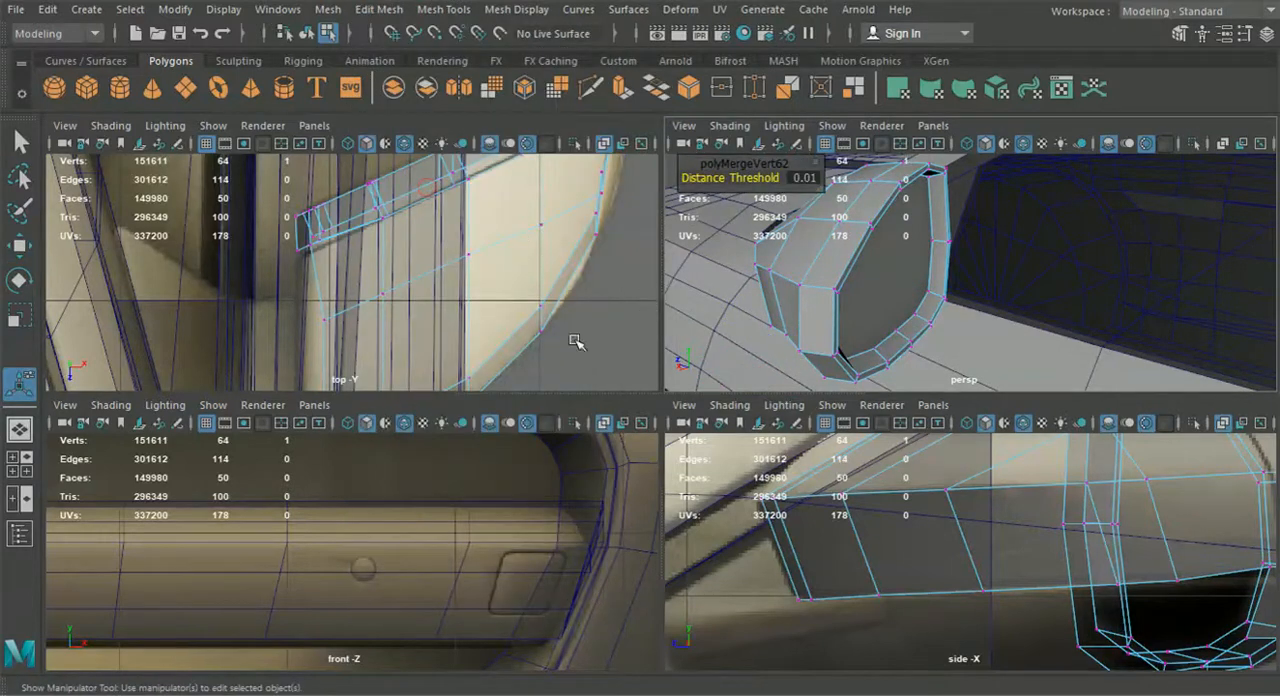
Move the housing's lower-border vertex near the outer end and the vertex above it outward to the mirror outline in the top view
key(space)
scroll(708, 319, up, 3)
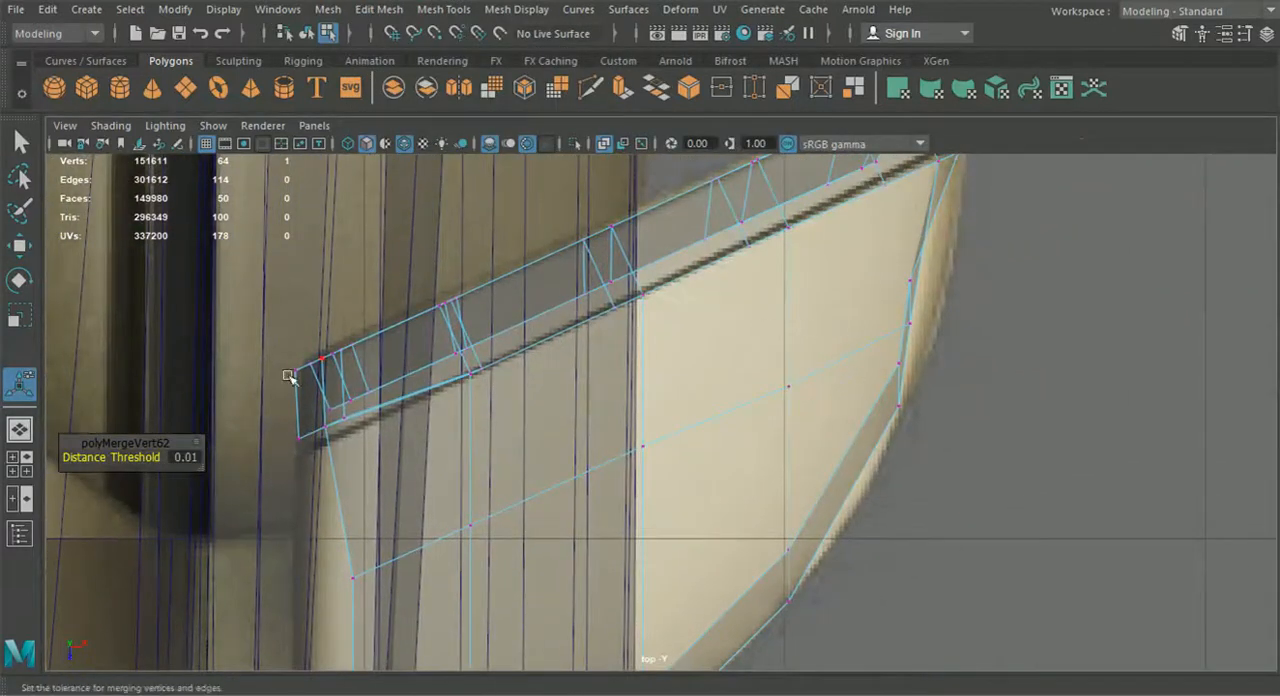
click(17, 464)
alt+drag(850, 325, 888, 286)
click(940, 370)
alt+middle_drag(455, 218, 401, 266)
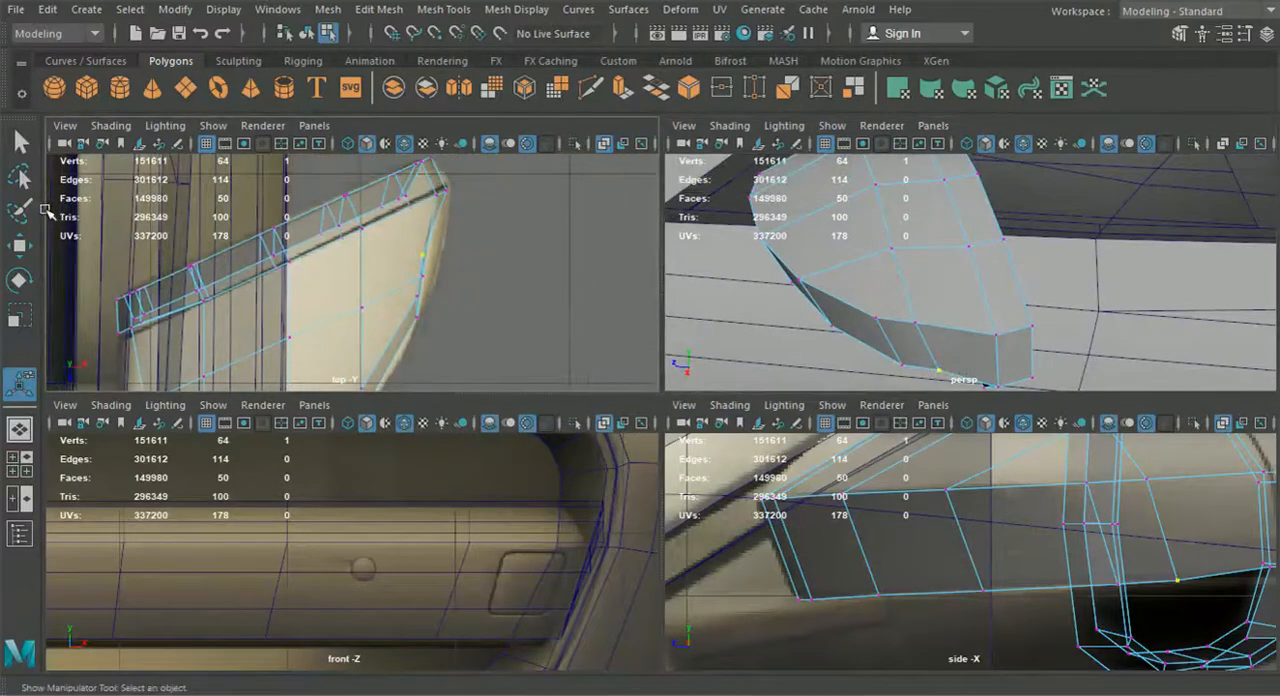
click(20, 245)
drag(480, 256, 513, 258)
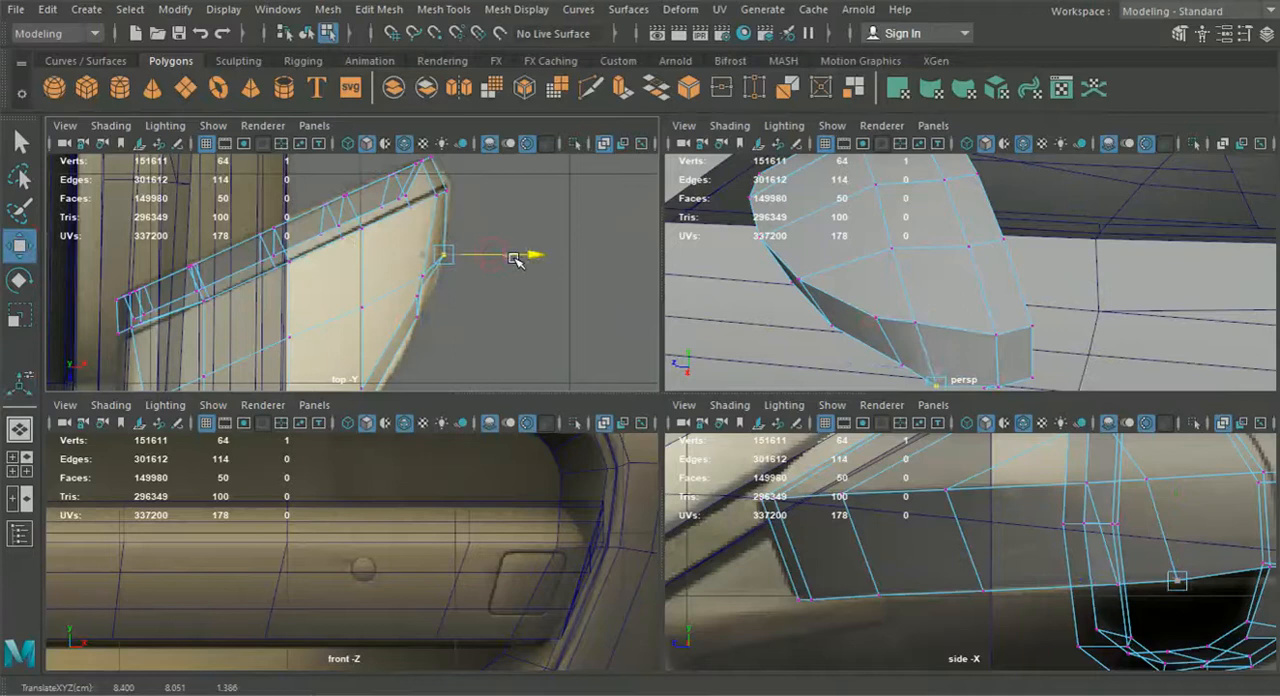
alt+drag(909, 315, 930, 279)
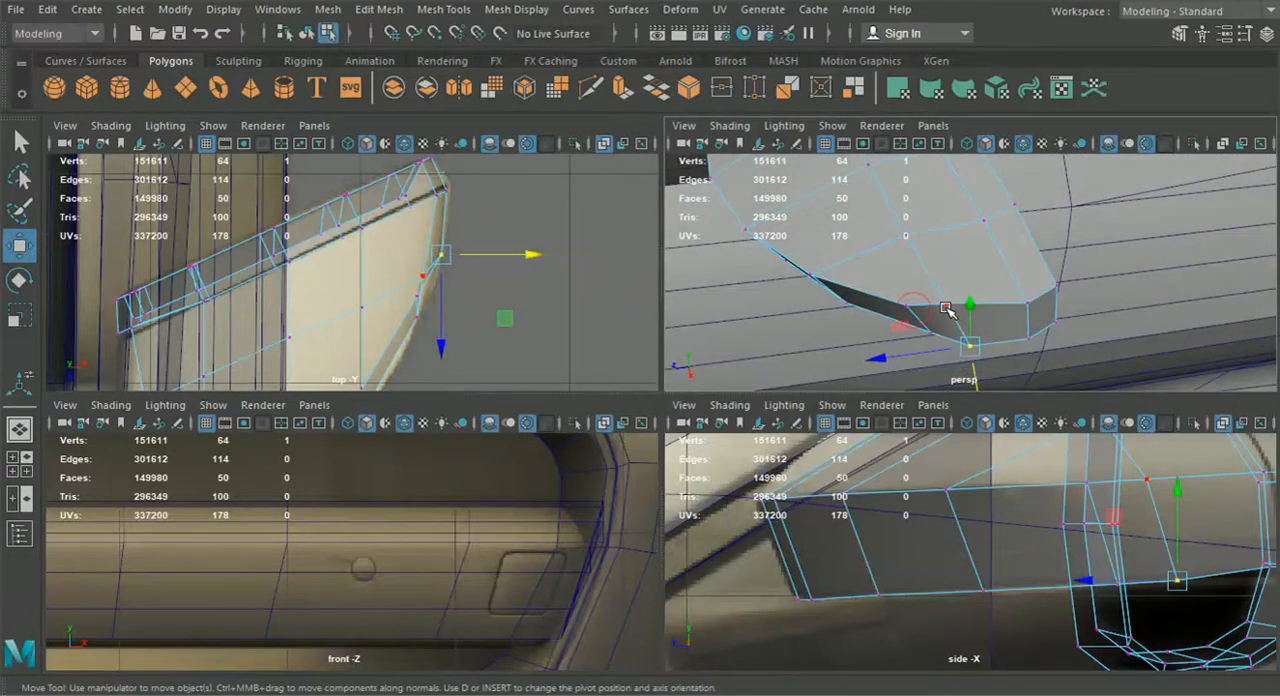
click(946, 306)
drag(440, 285, 446, 270)
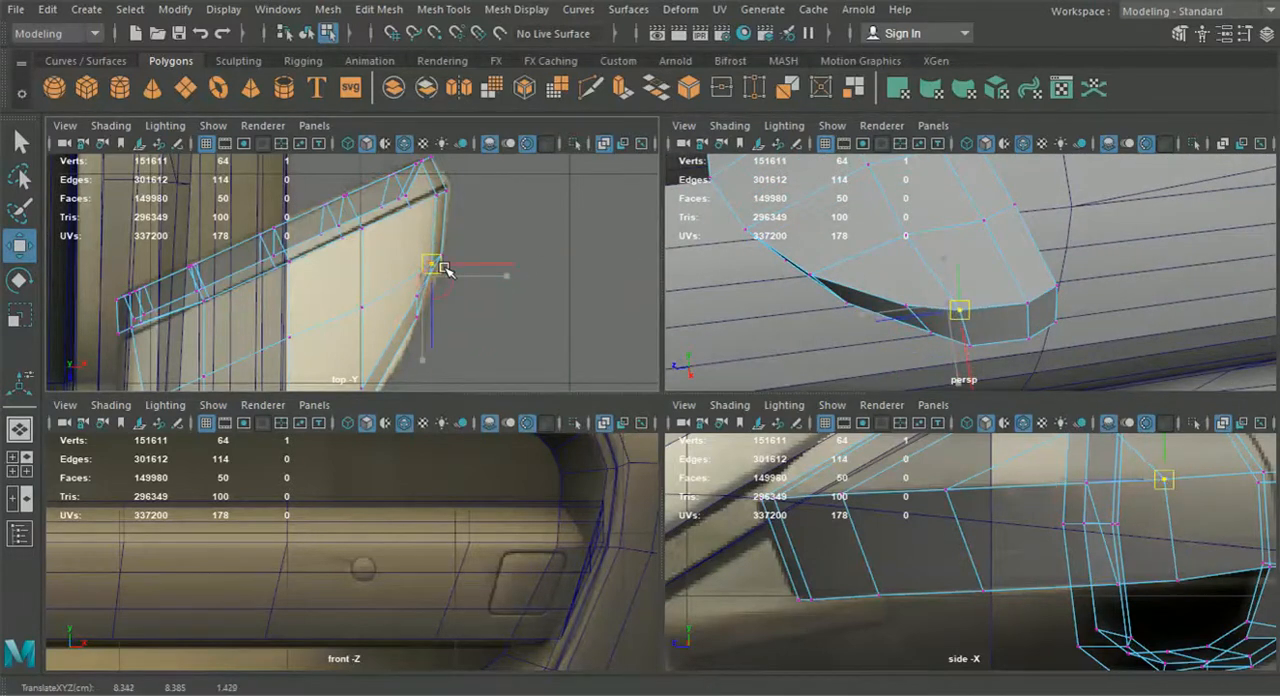
Fit the next lower-border vertex to the mirror's curved outer outline in the top view
click(936, 335)
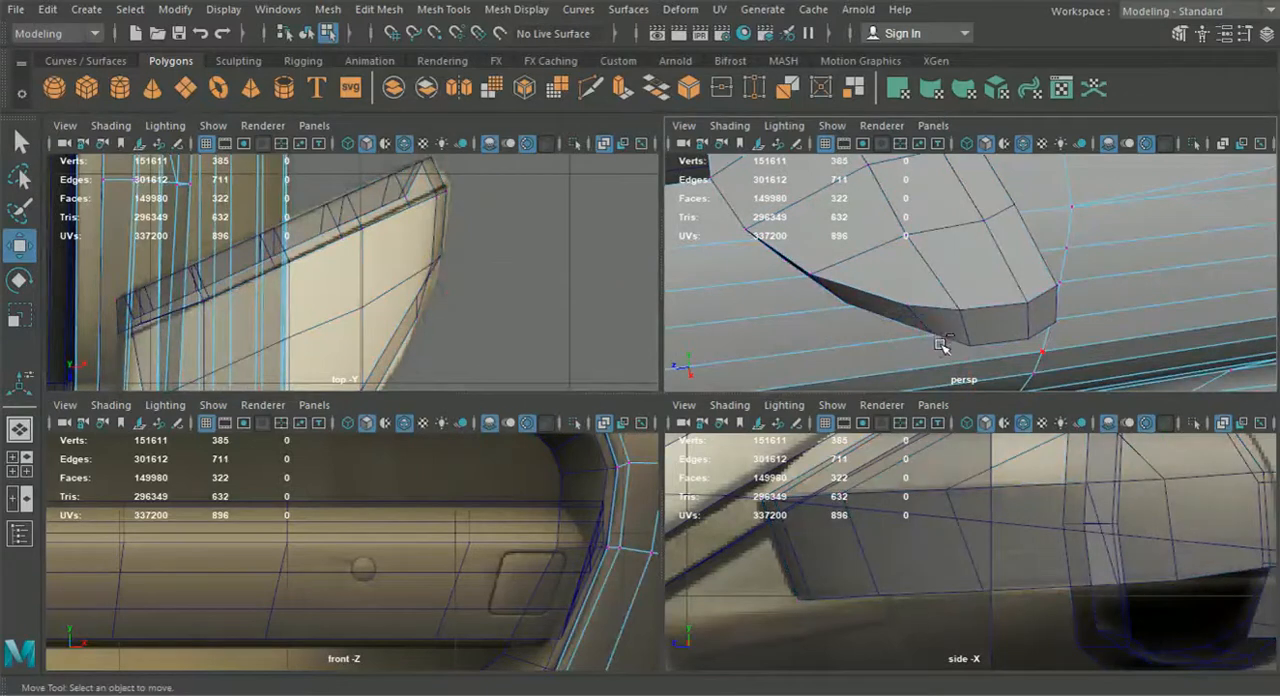
key(ctrl+z)
drag(936, 331, 911, 351)
mouse_move(421, 303)
mouse_down()
mouse_move(433, 309)
mouse_move(424, 327)
mouse_up()
alt+middle_drag(426, 337, 454, 255)
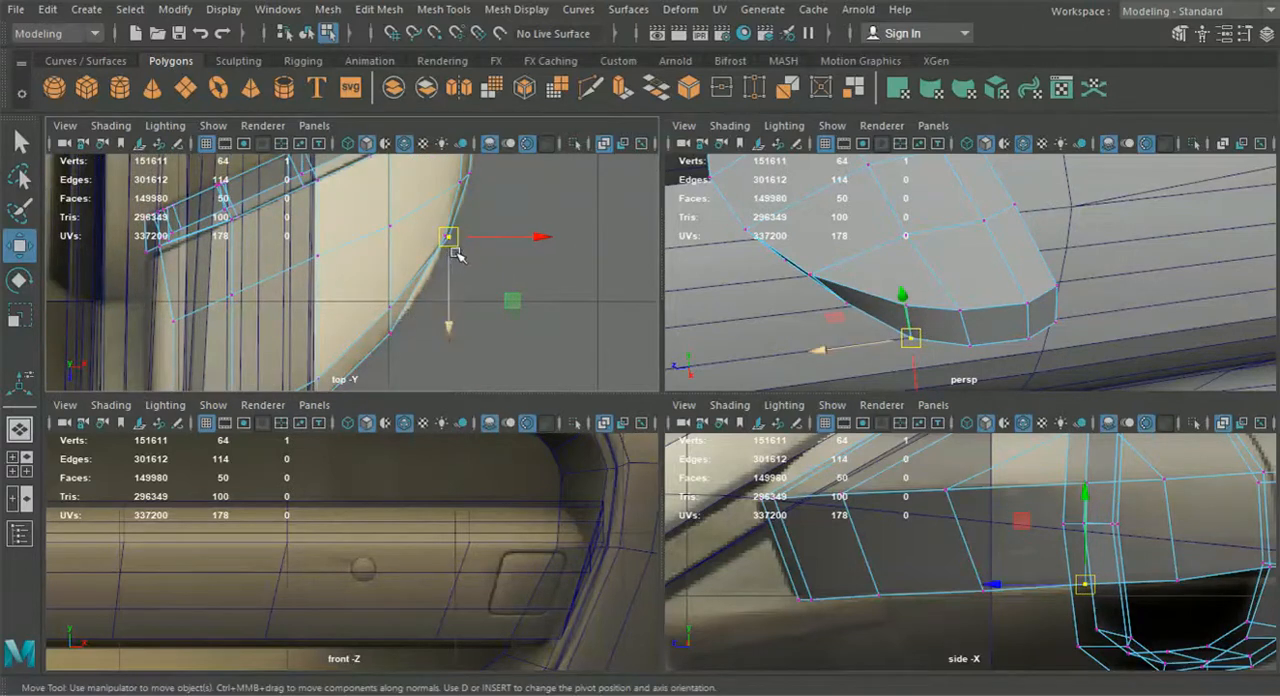
drag(452, 245, 452, 245)
Align the remaining front vertices of the lower border with the mirror outline and adjust the outer vertex's height
click(395, 305)
drag(390, 312, 402, 324)
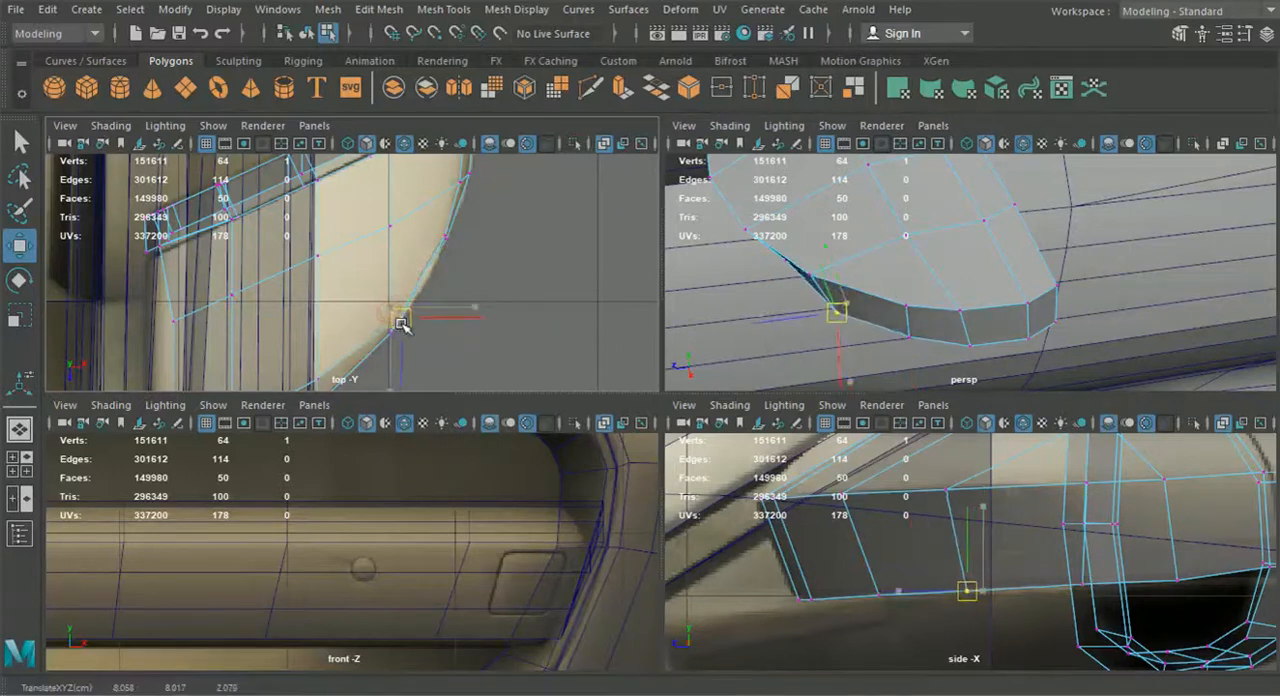
alt+middle_drag(402, 324, 449, 234)
click(369, 287)
drag(366, 307, 367, 317)
alt+drag(877, 288, 1007, 227)
scroll(867, 275, down, 5)
click(1004, 227)
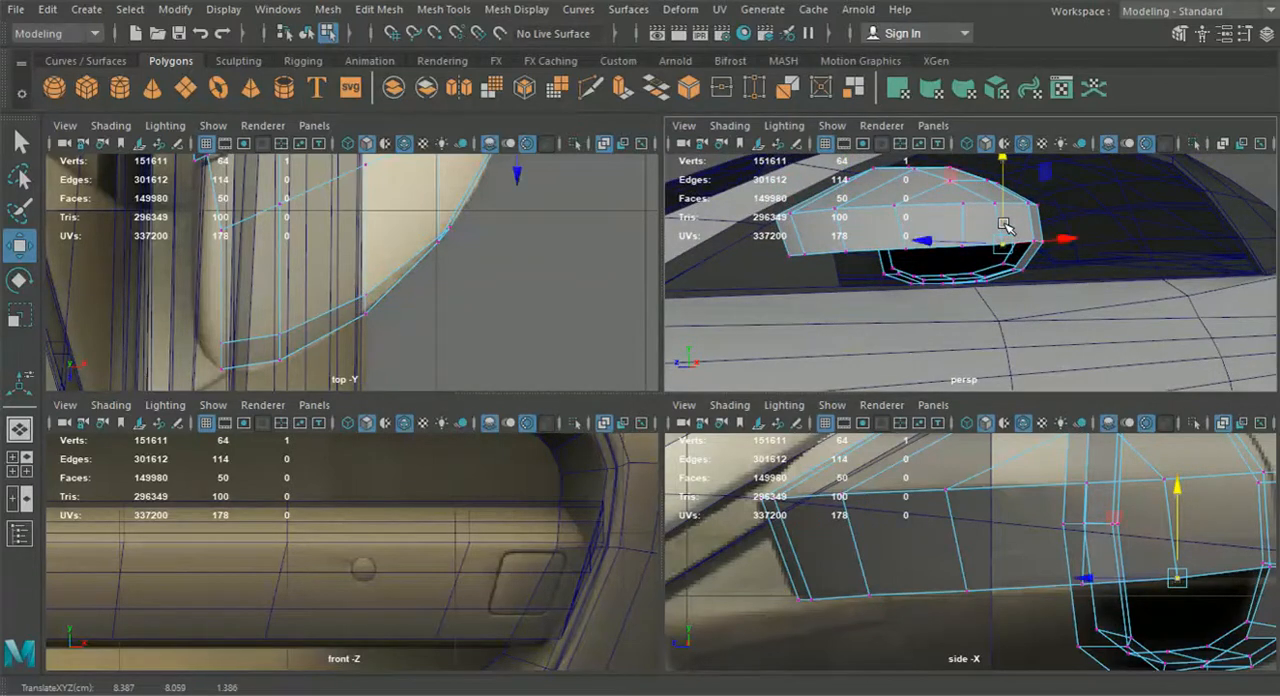
key(space)
scroll(930, 528, down, 8)
alt+middle_drag(863, 520, 891, 477)
scroll(720, 445, up, 4)
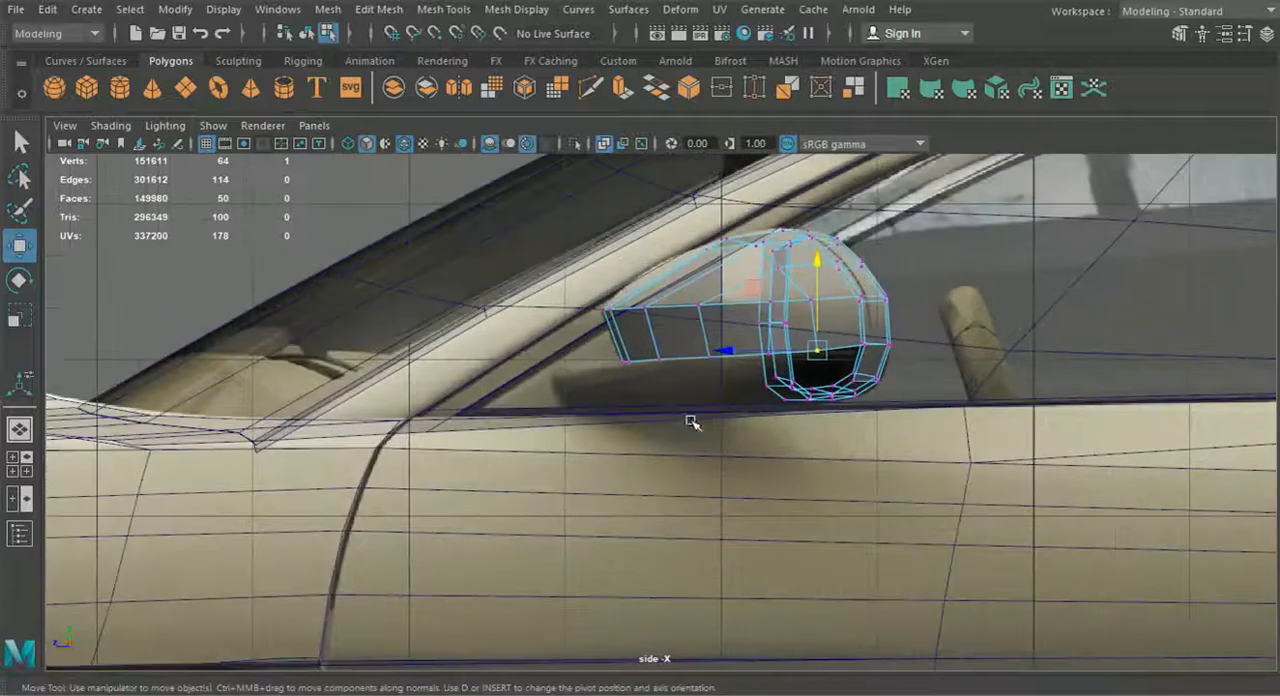
right_drag(622, 337, 615, 94)
scroll(588, 334, up, 2)
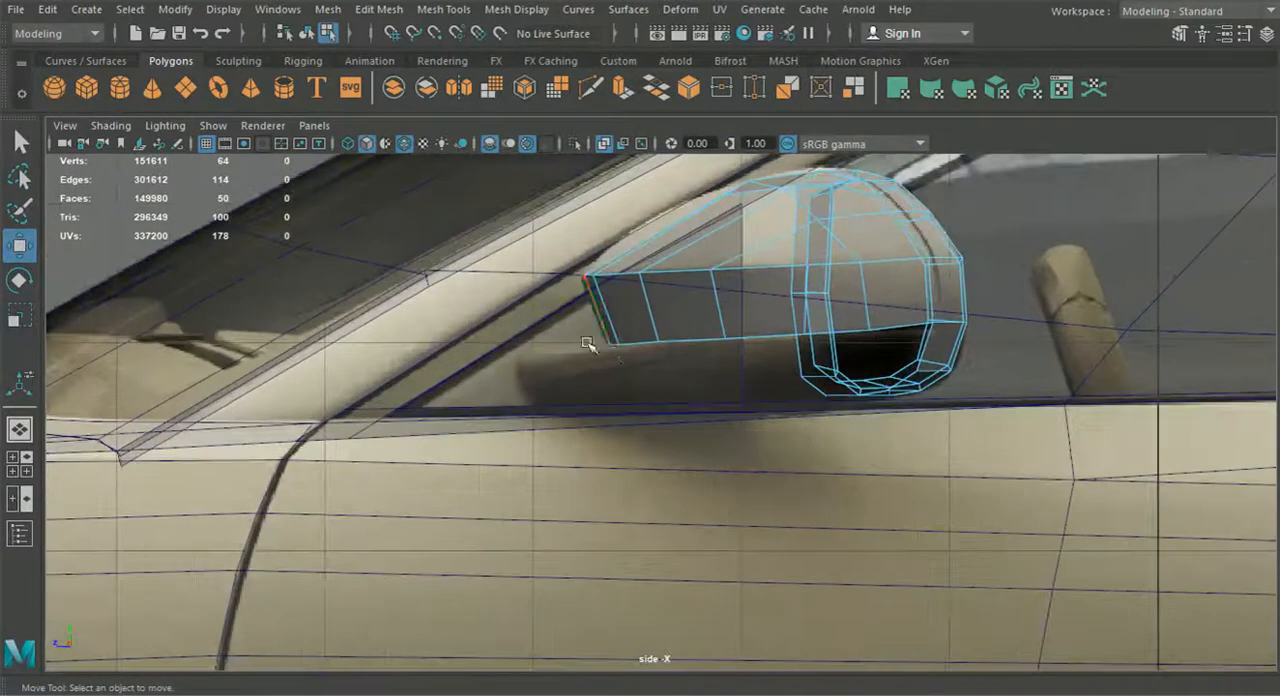
click(614, 345)
shift+click(644, 343)
shift+click(722, 341)
shift+click(796, 343)
shift+click(845, 327)
shift+click(882, 323)
key(ctrl+e)
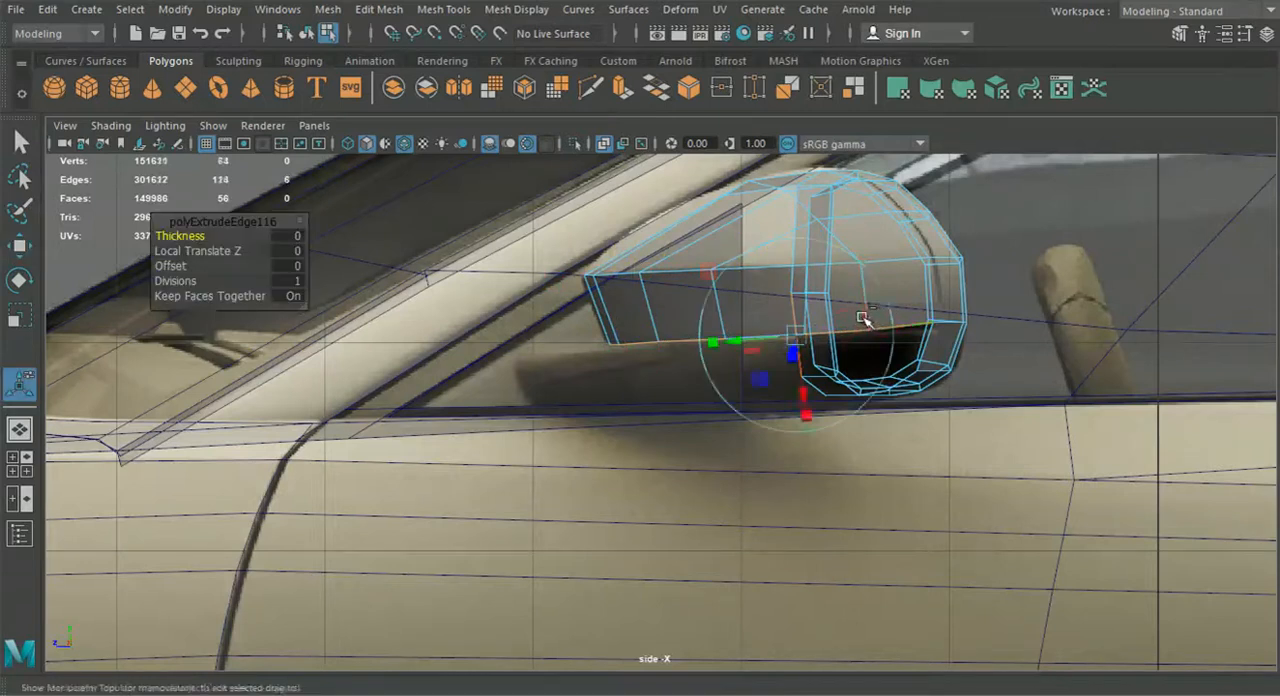
key(ctrl+z)
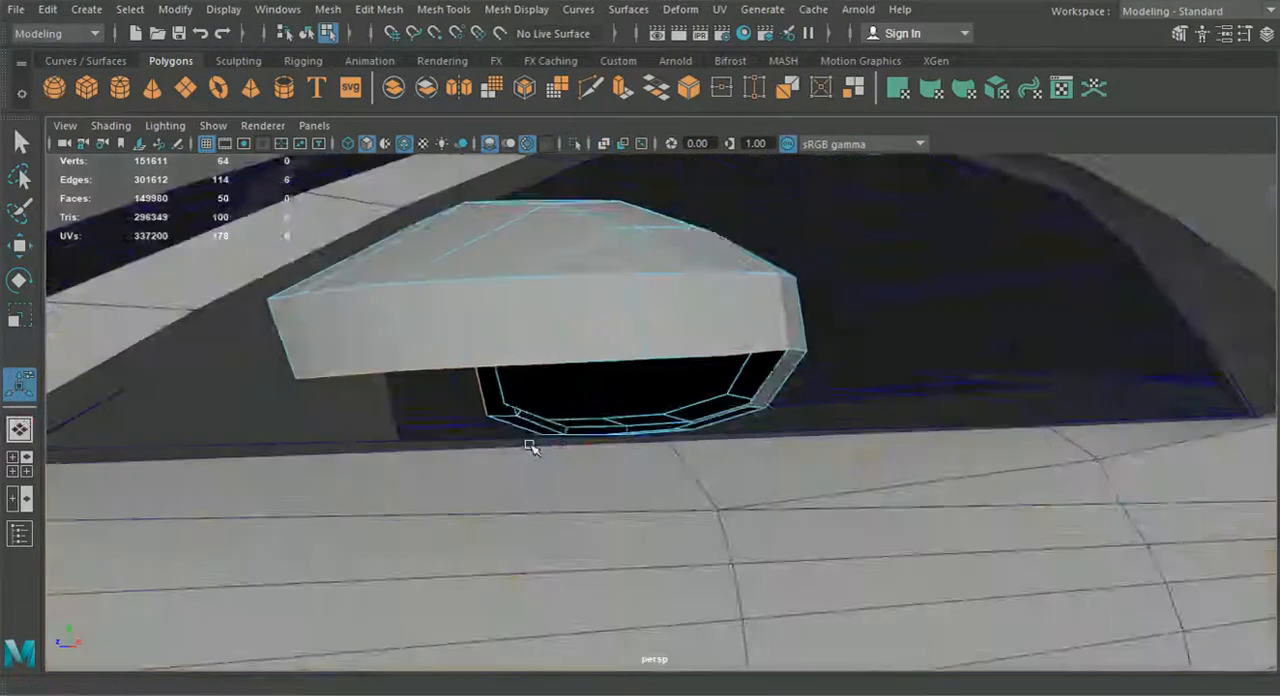
mouse_move(529, 443)
alt+mouse_down()
mouse_move(491, 434)
mouse_move(580, 437)
mouse_move(471, 437)
mouse_move(541, 464)
alt+mouse_up()
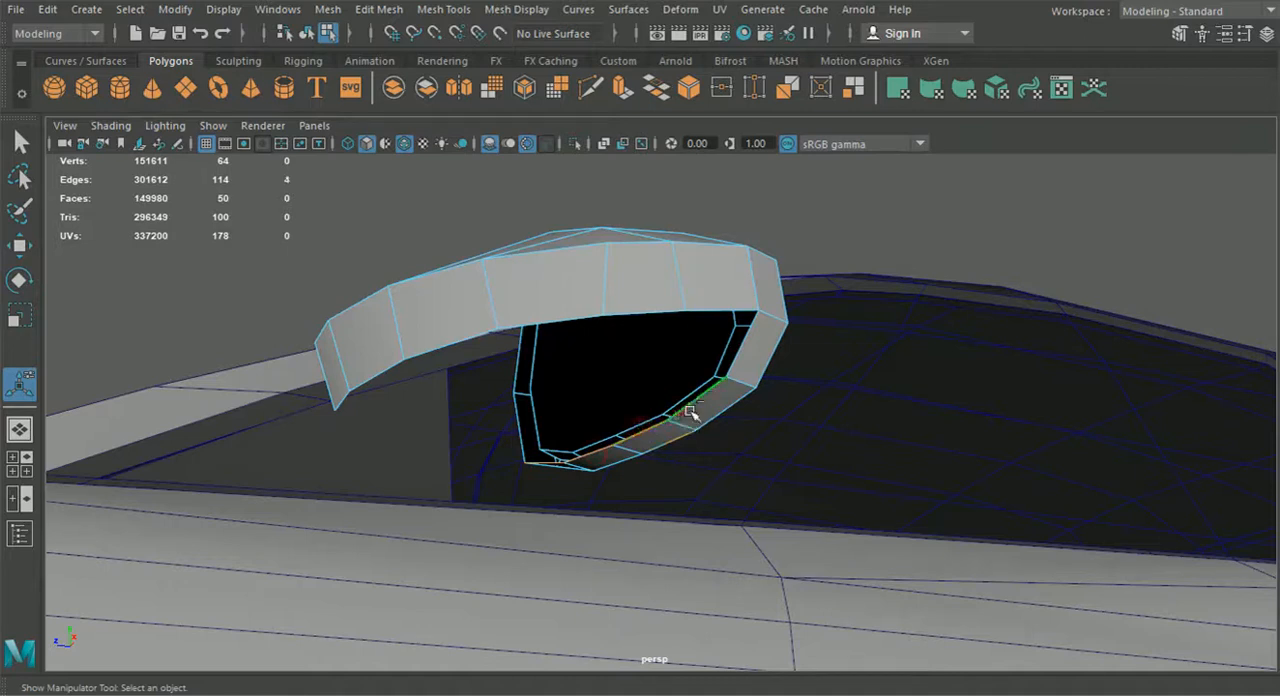
alt+drag(718, 427, 491, 453)
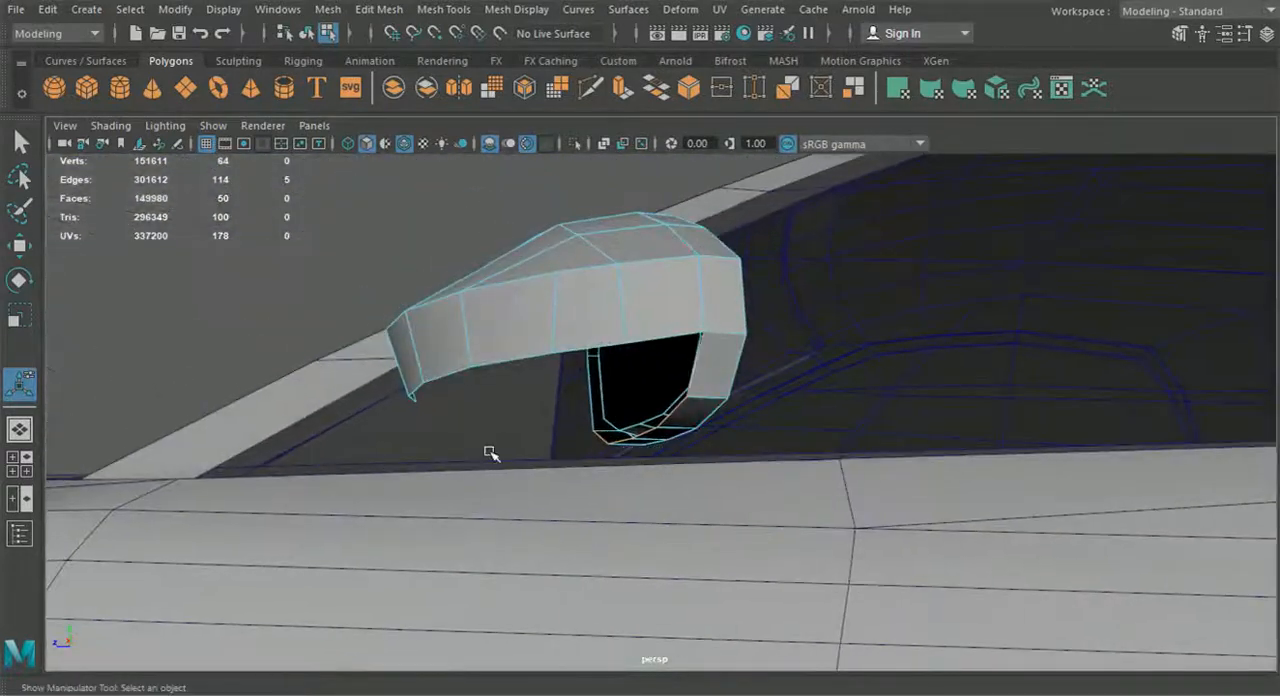
Extrude the housing's six lower-border edges down to the level of the frame's lower edge and shift them slightly rearward in the side view
click(24, 496)
scroll(943, 535, up, 5)
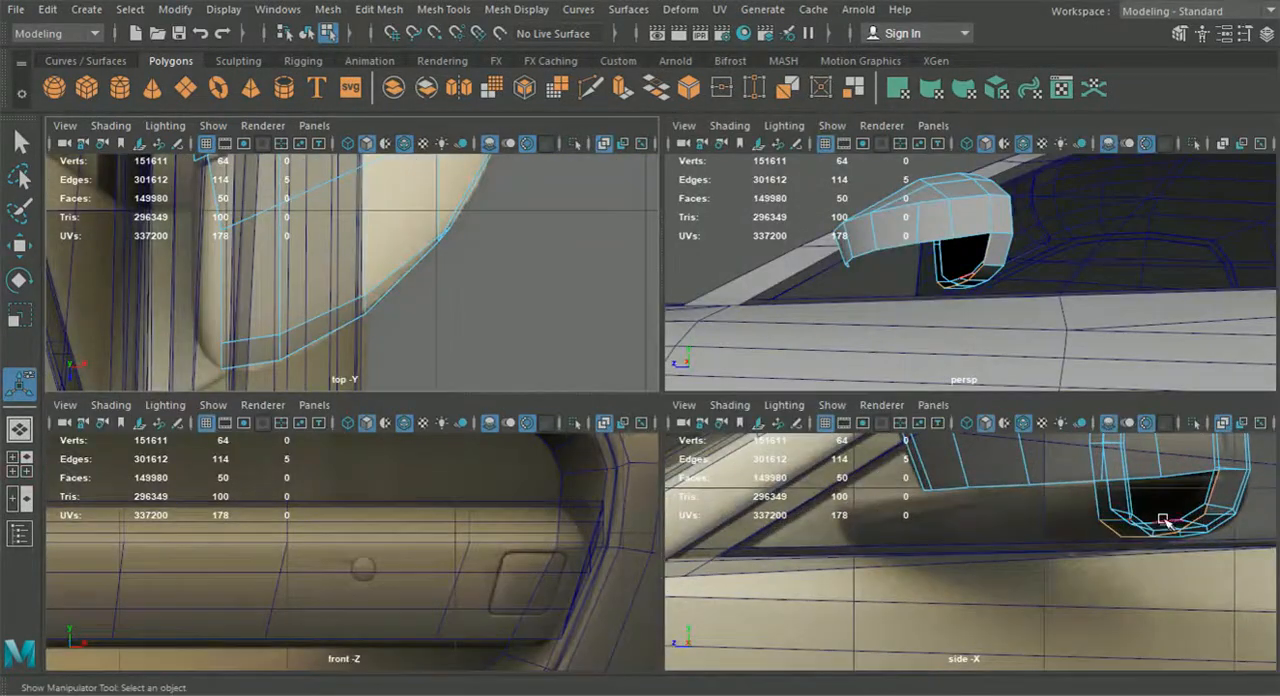
alt+middle_drag(1128, 509, 1039, 512)
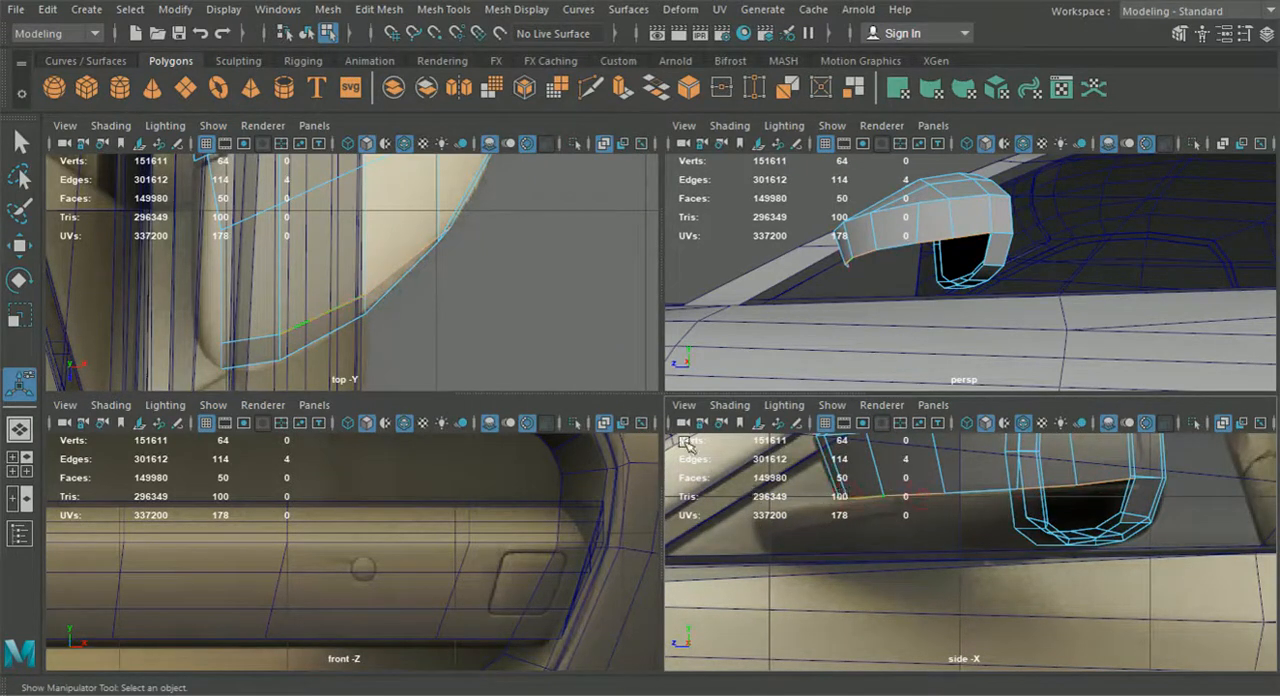
scroll(932, 564, up, 2)
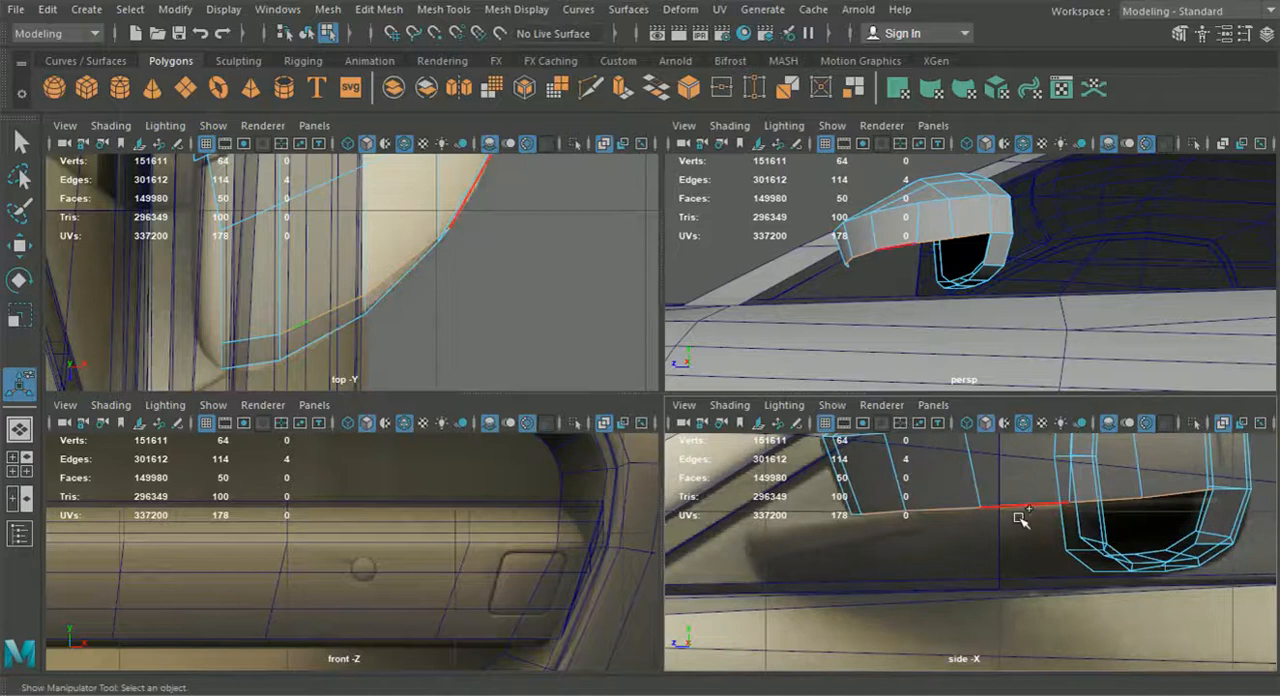
shift+click(853, 519)
alt+drag(886, 570, 897, 586)
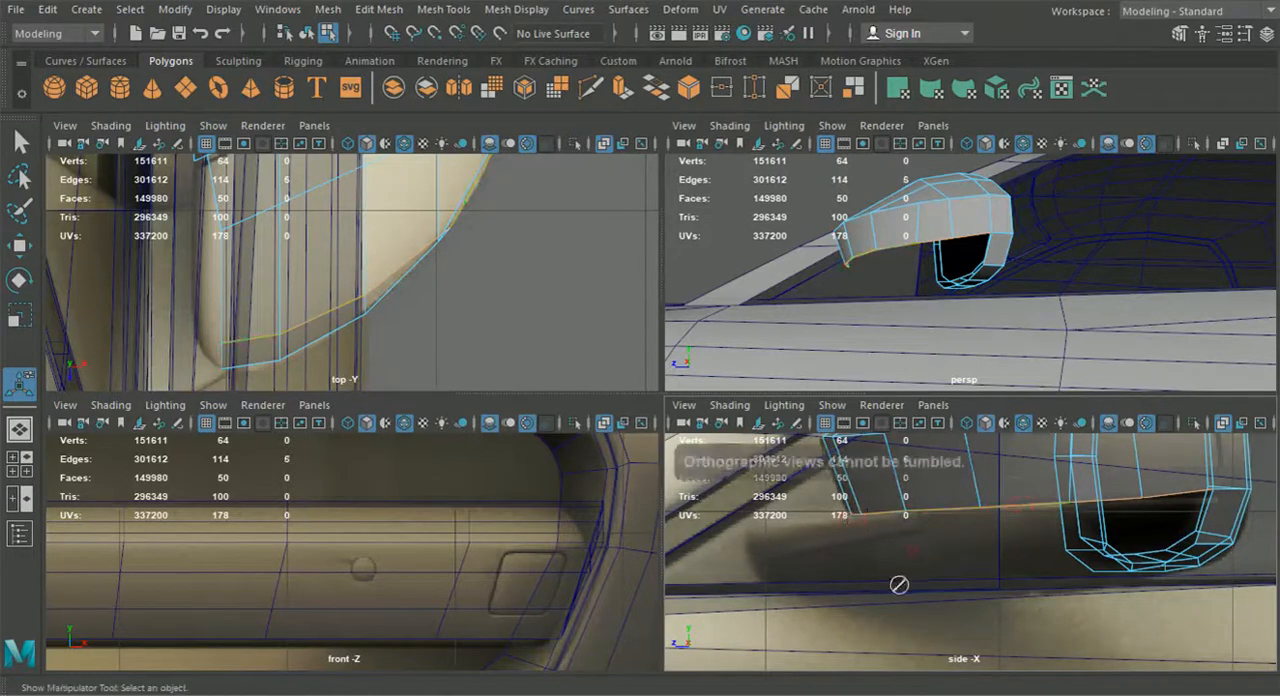
scroll(908, 554, down, 5)
alt+middle_drag(1023, 532, 1017, 552)
scroll(1017, 555, up, 2)
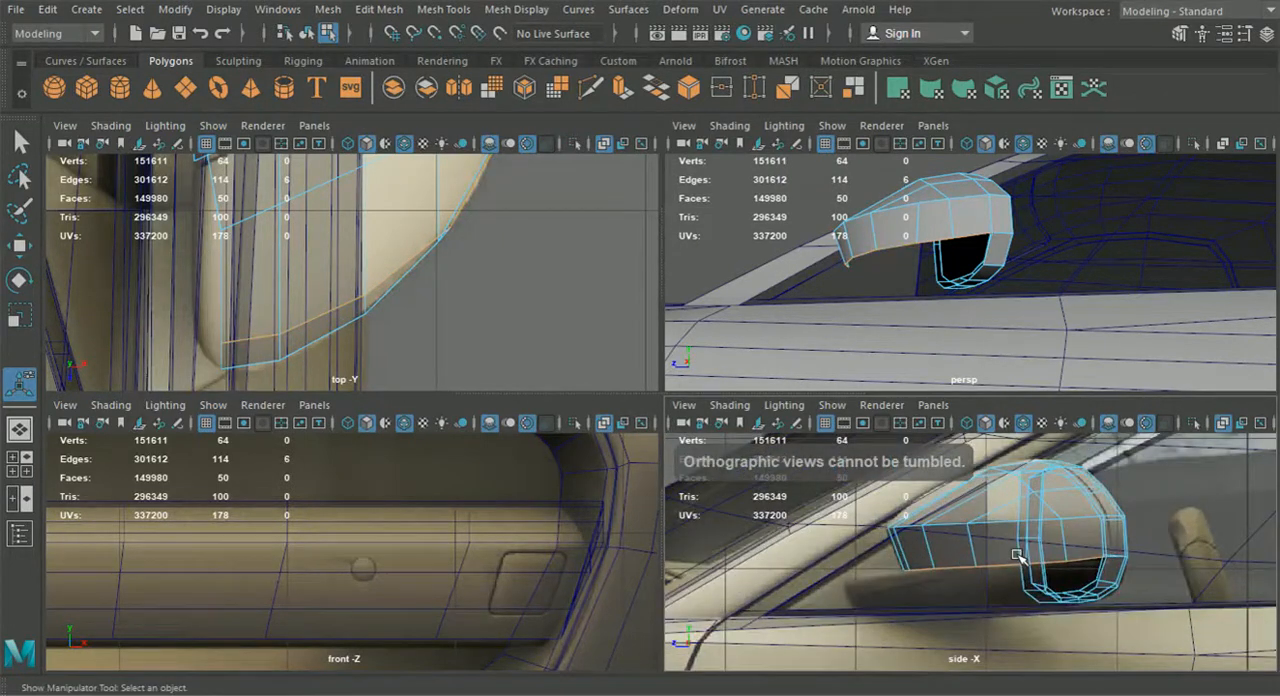
key(ctrl+e)
click(1200, 446)
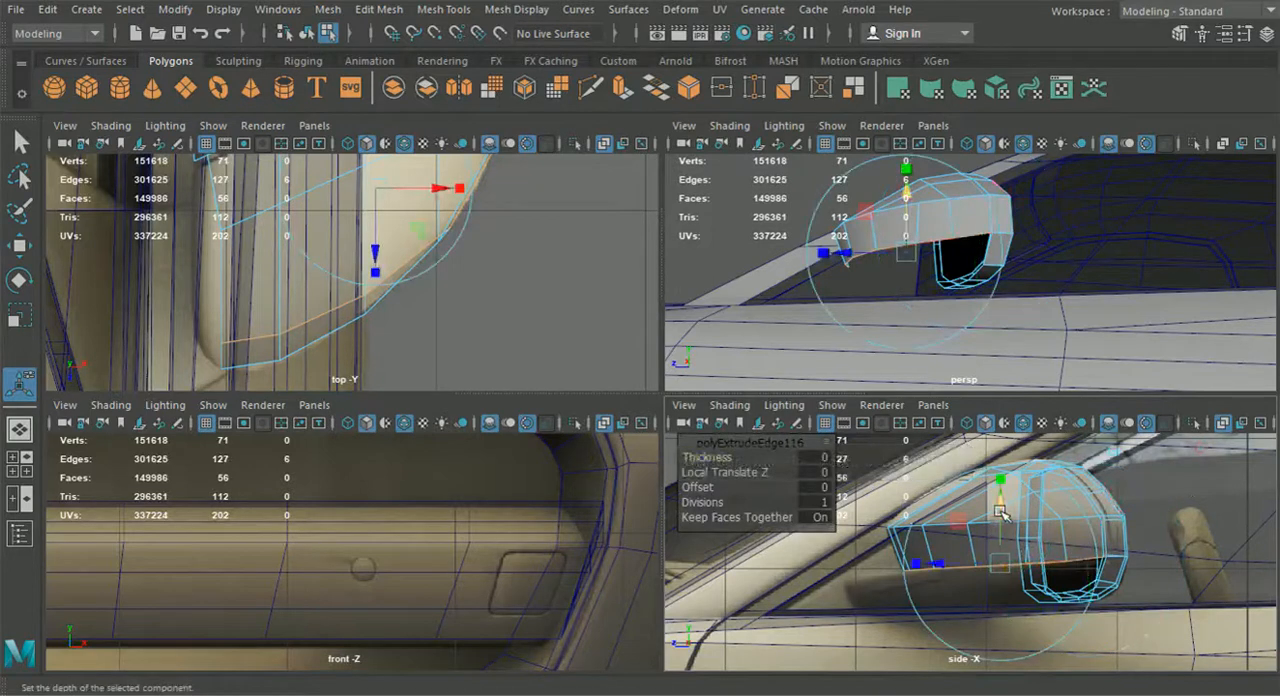
drag(1003, 508, 1005, 538)
drag(945, 597, 960, 600)
drag(1016, 533, 1018, 542)
Move the extruded row's rear end vertex onto the frame's matching corner vertex and merge the two
alt+drag(1100, 330, 927, 331)
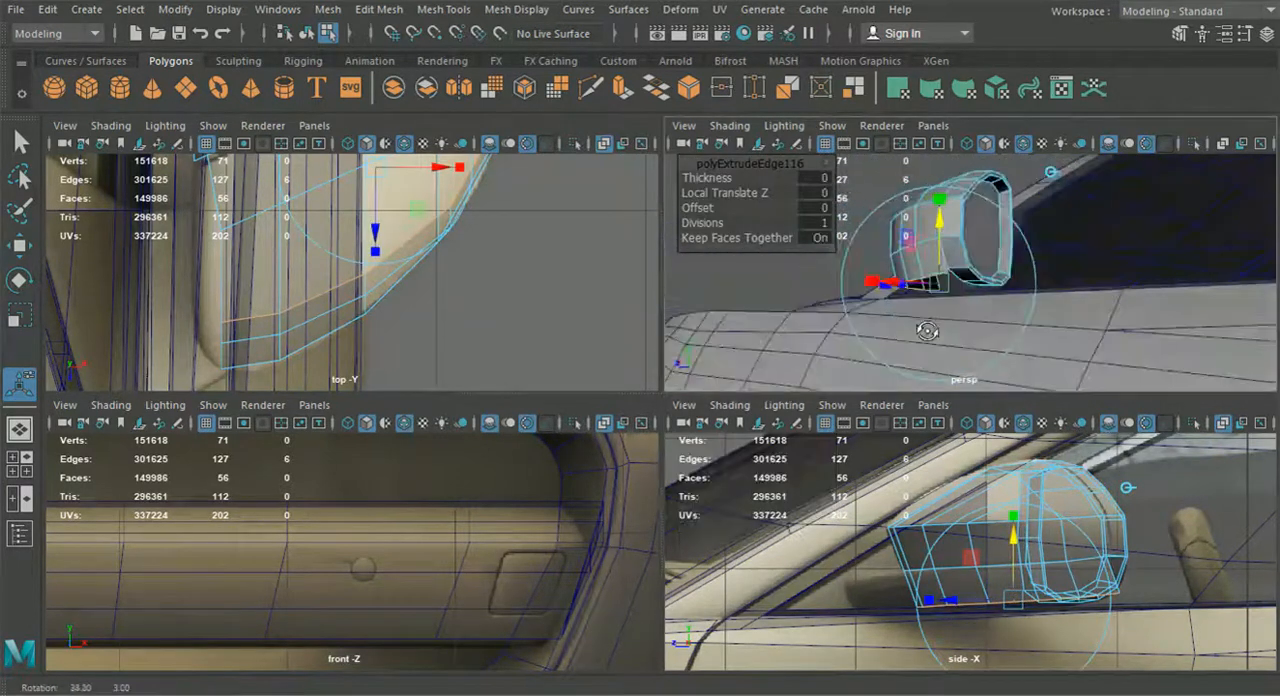
scroll(965, 315, up, 5)
right_drag(916, 234, 850, 145)
key(space)
key(w)
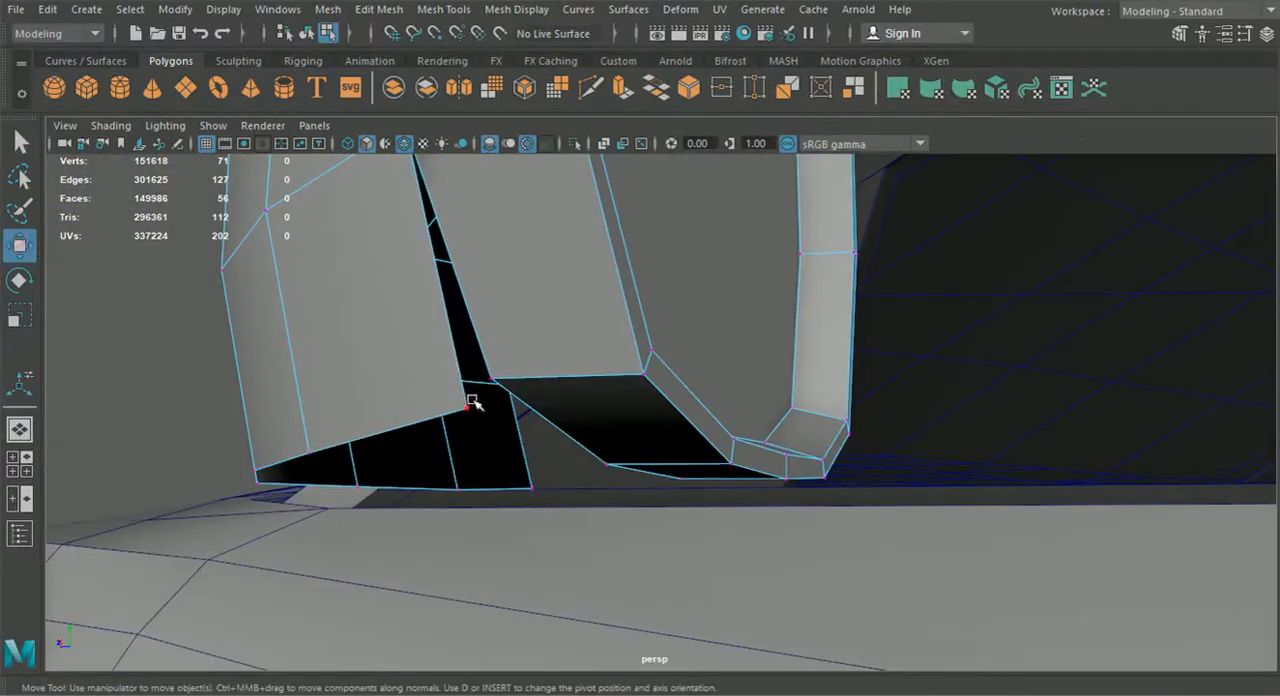
drag(468, 411, 594, 416)
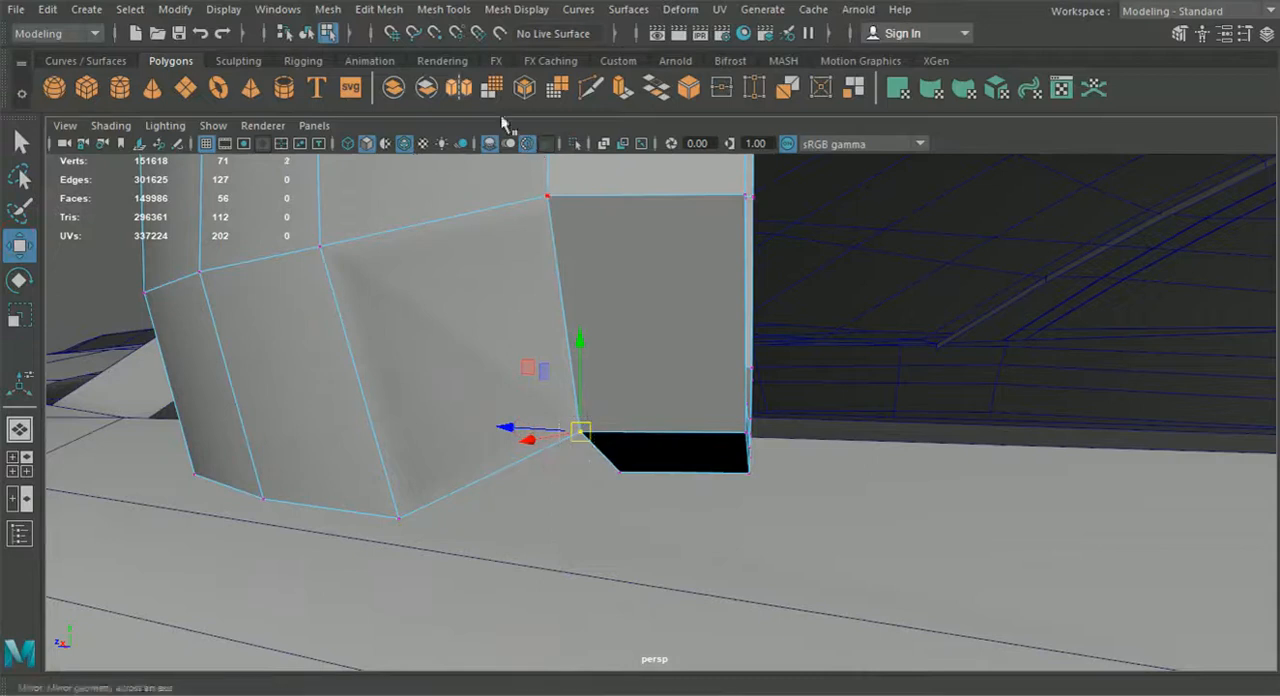
click(379, 9)
click(400, 188)
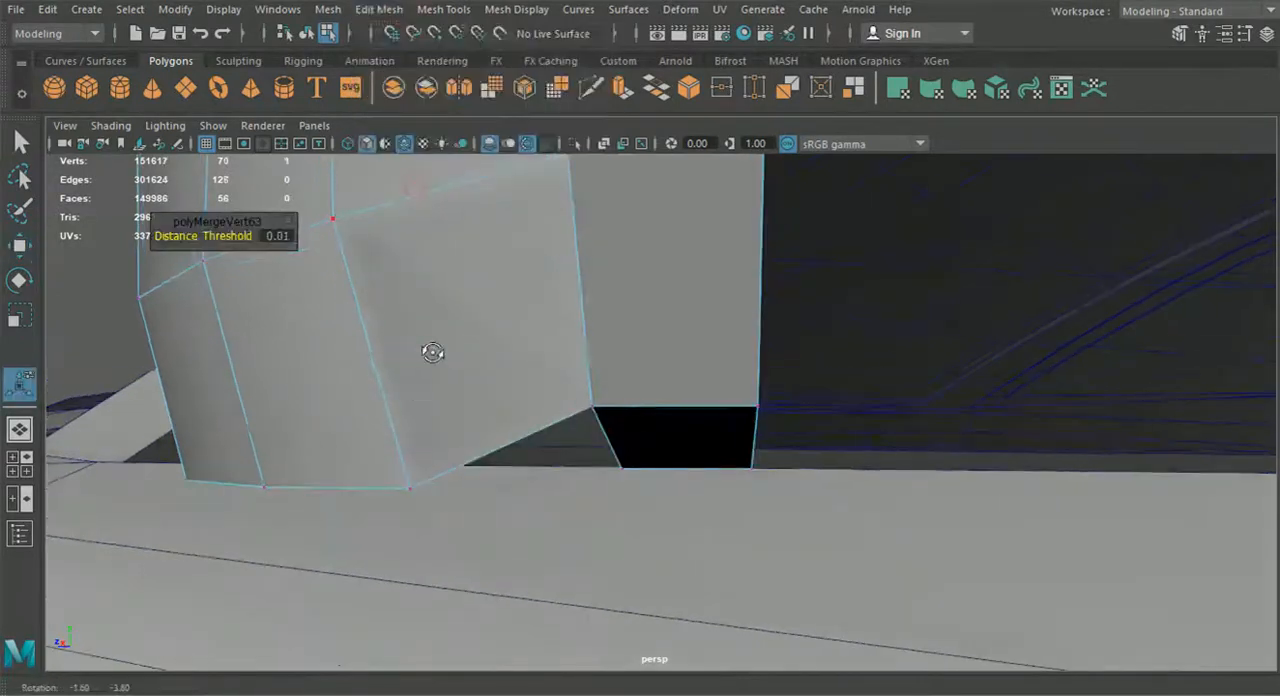
Raise the vertices along the extruded lower row one by one to smooth the housing's bottom contour
key(w)
drag(410, 408, 409, 331)
alt+drag(386, 434, 481, 492)
click(499, 446)
drag(488, 394, 488, 352)
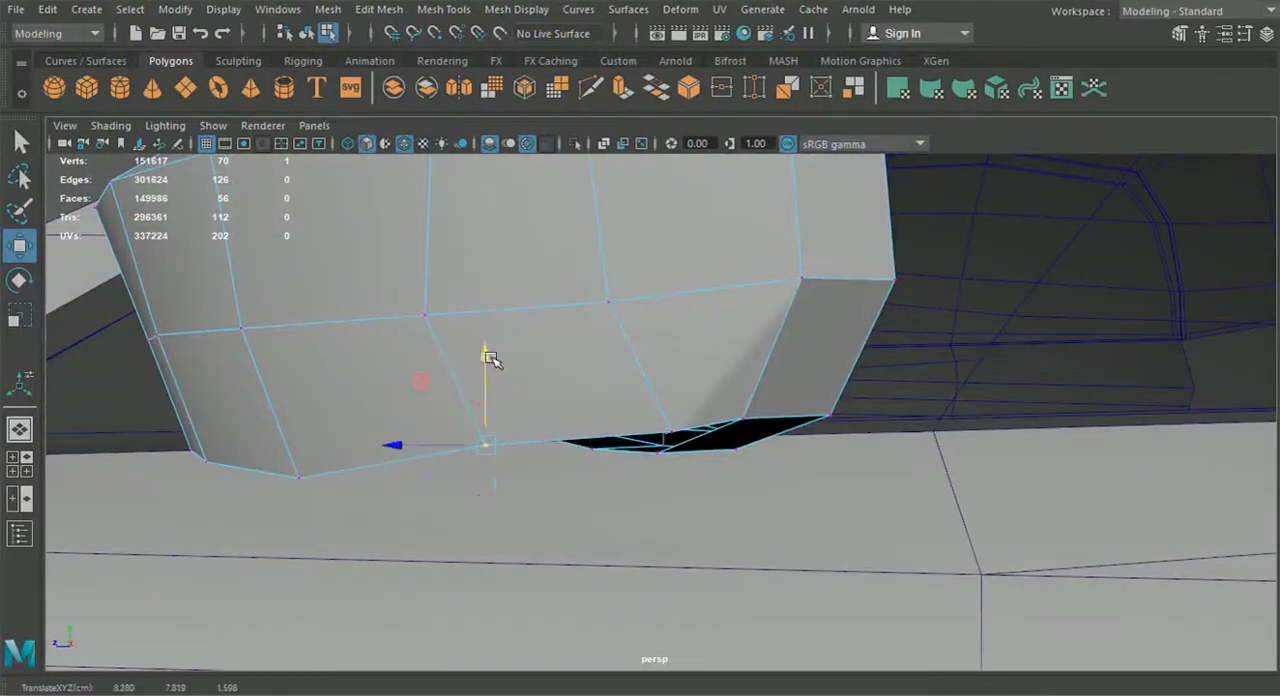
scroll(488, 356, down, 4)
alt+drag(469, 423, 480, 450)
click(476, 452)
drag(474, 406, 374, 462)
click(385, 454)
alt+drag(375, 418, 691, 329)
click(735, 295)
drag(742, 252, 615, 318)
Extrude four edges of the housing's bottom border inward across the underside opening
right_drag(355, 93, 361, 84)
click(345, 395)
shift+click(386, 370)
shift+click(470, 335)
shift+click(623, 296)
alt+drag(651, 323, 660, 353)
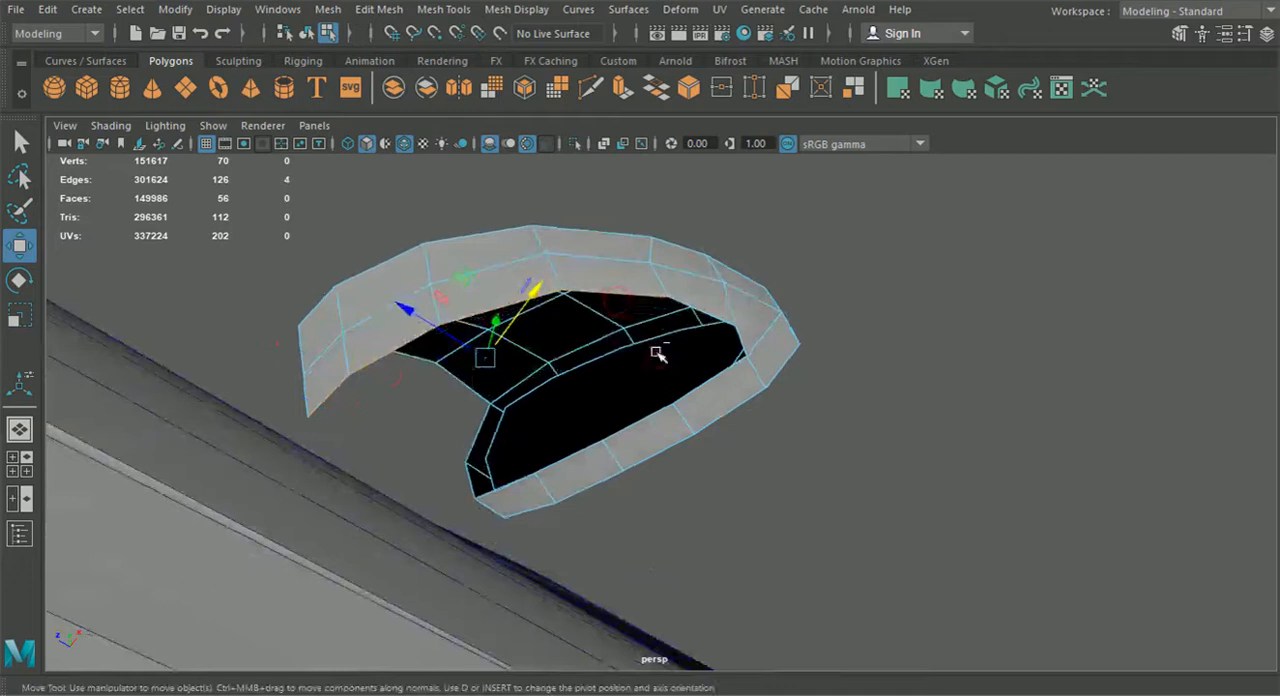
key(ctrl+e)
drag(429, 320, 488, 356)
alt+drag(491, 376, 566, 386)
right_drag(590, 278, 494, 142)
Move the outer end vertex of the extruded underside strip onto the frame's inner corner
alt+drag(664, 352, 628, 355)
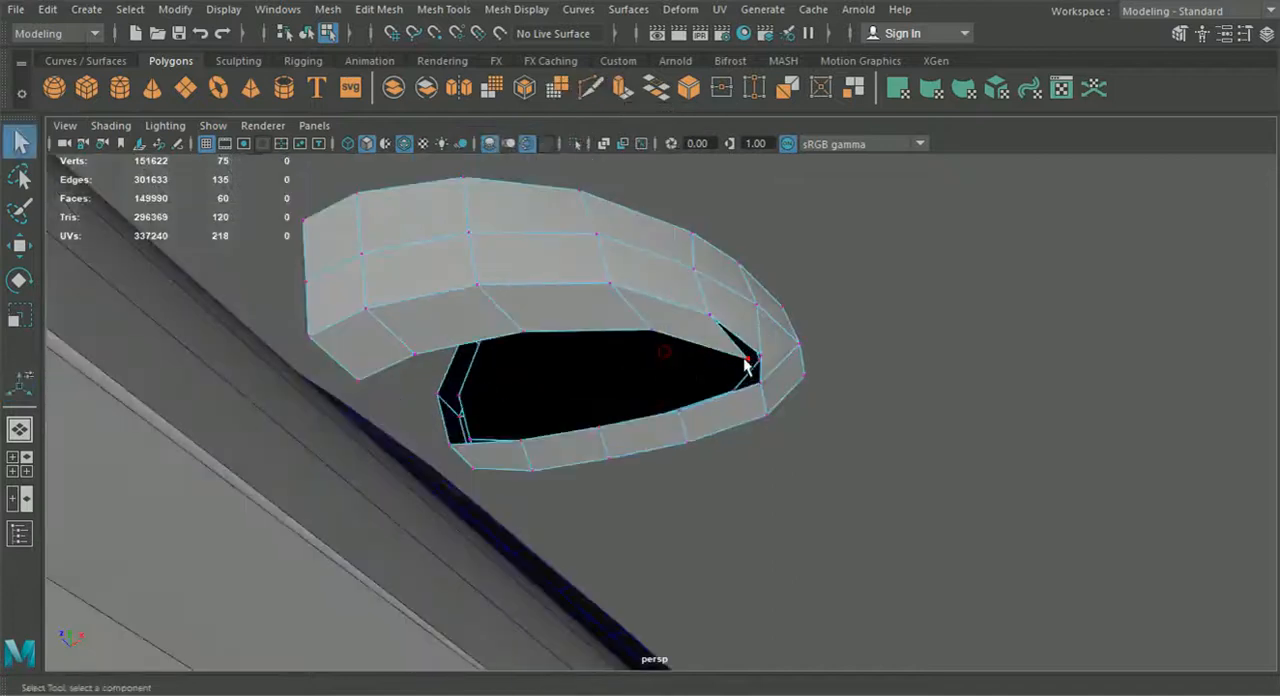
click(21, 248)
alt+drag(130, 290, 271, 362)
alt+drag(520, 428, 607, 441)
alt+drag(587, 357, 751, 351)
alt+middle_drag(751, 351, 798, 366)
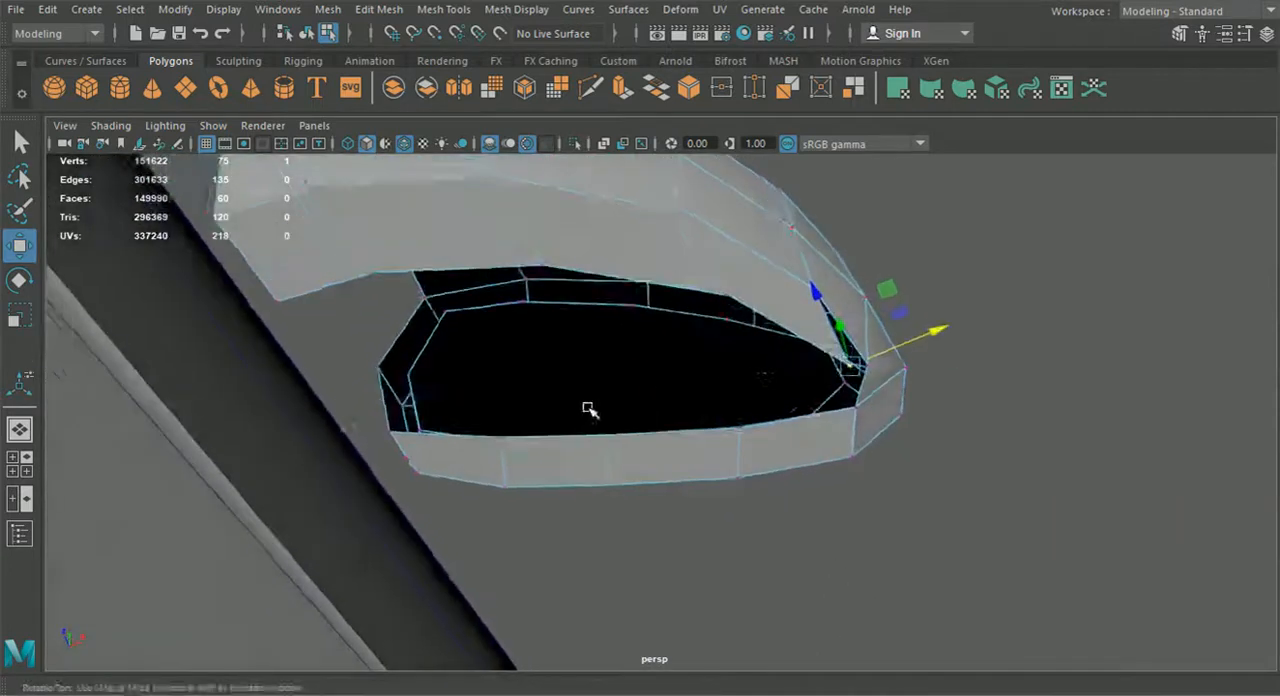
alt+drag(604, 404, 502, 427)
Move the strip's inner end vertex onto the frame's lower inner corner vertex and merge the two
click(272, 330)
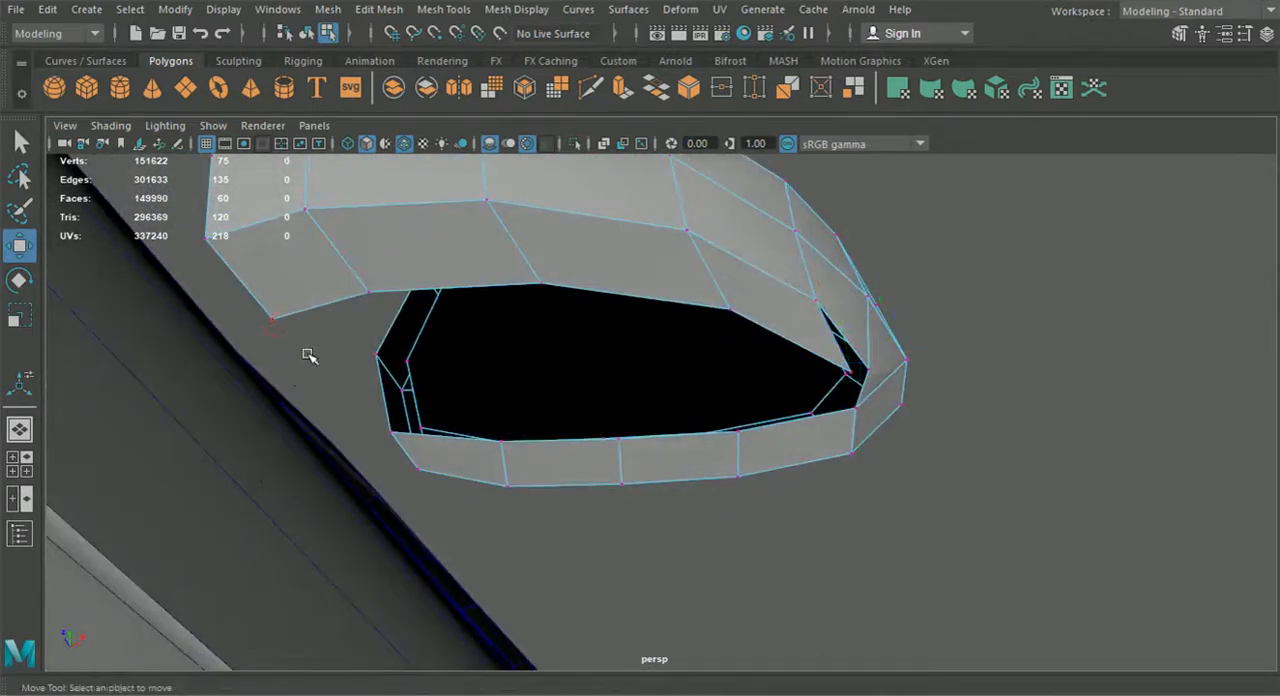
click(273, 320)
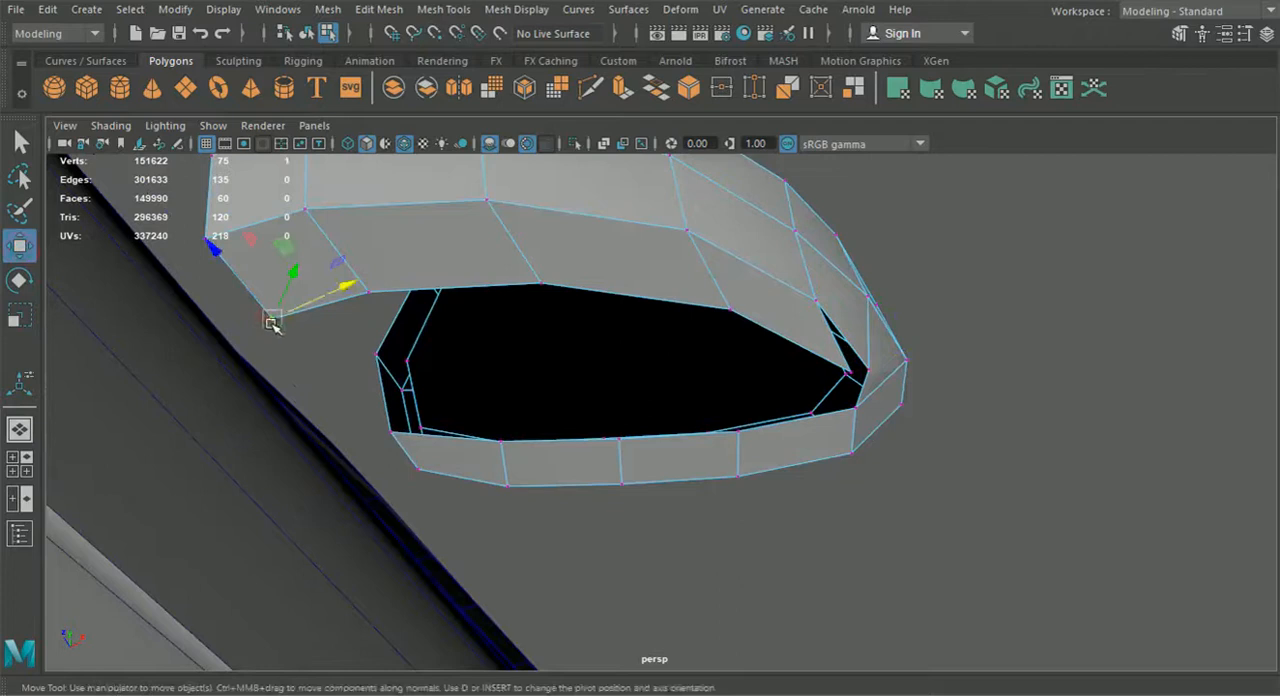
drag(273, 321, 368, 410)
alt+drag(510, 471, 443, 516)
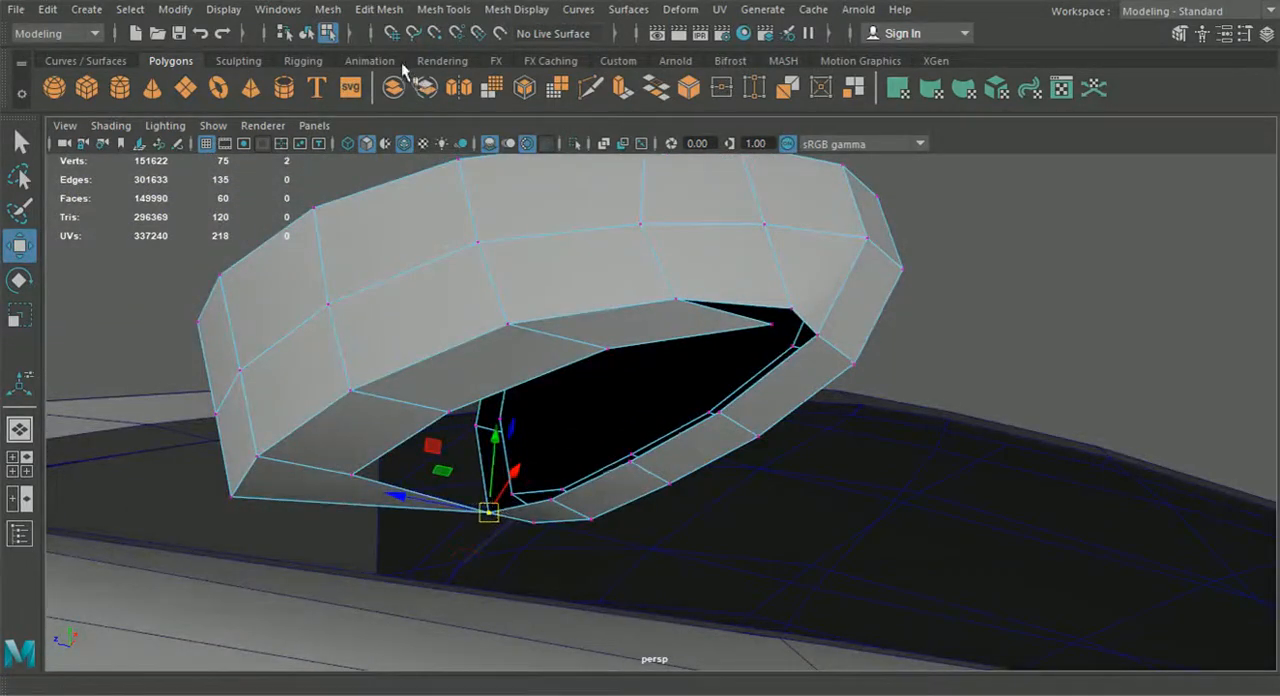
click(379, 9)
click(423, 189)
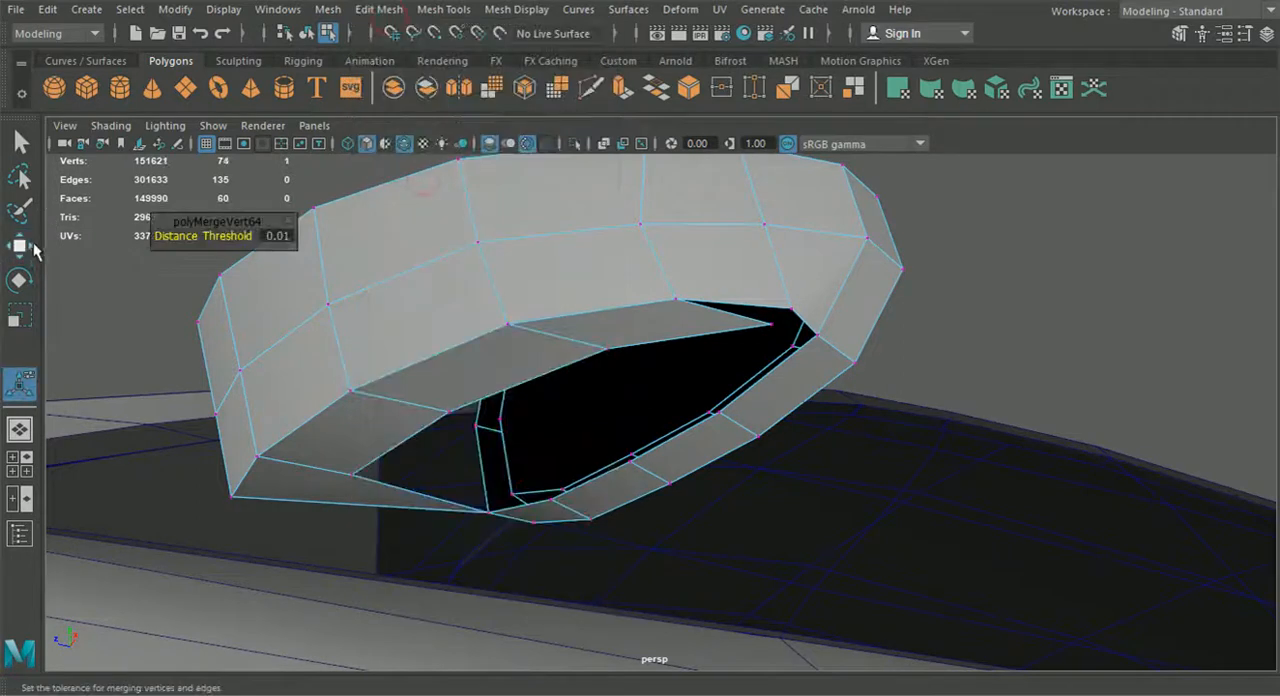
Move two neighbouring inner vertices of the underside strip onto the matching lower frame vertices and merge each pair
key(w)
alt+drag(355, 481, 409, 482)
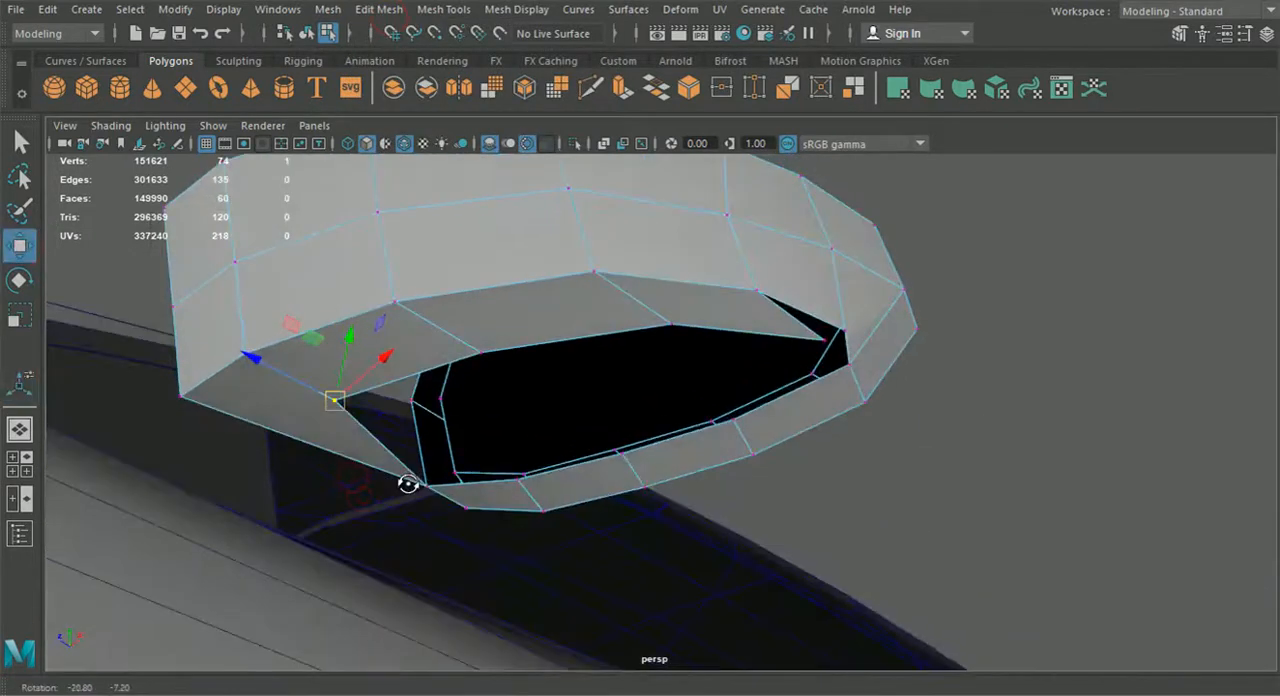
drag(355, 413, 512, 480)
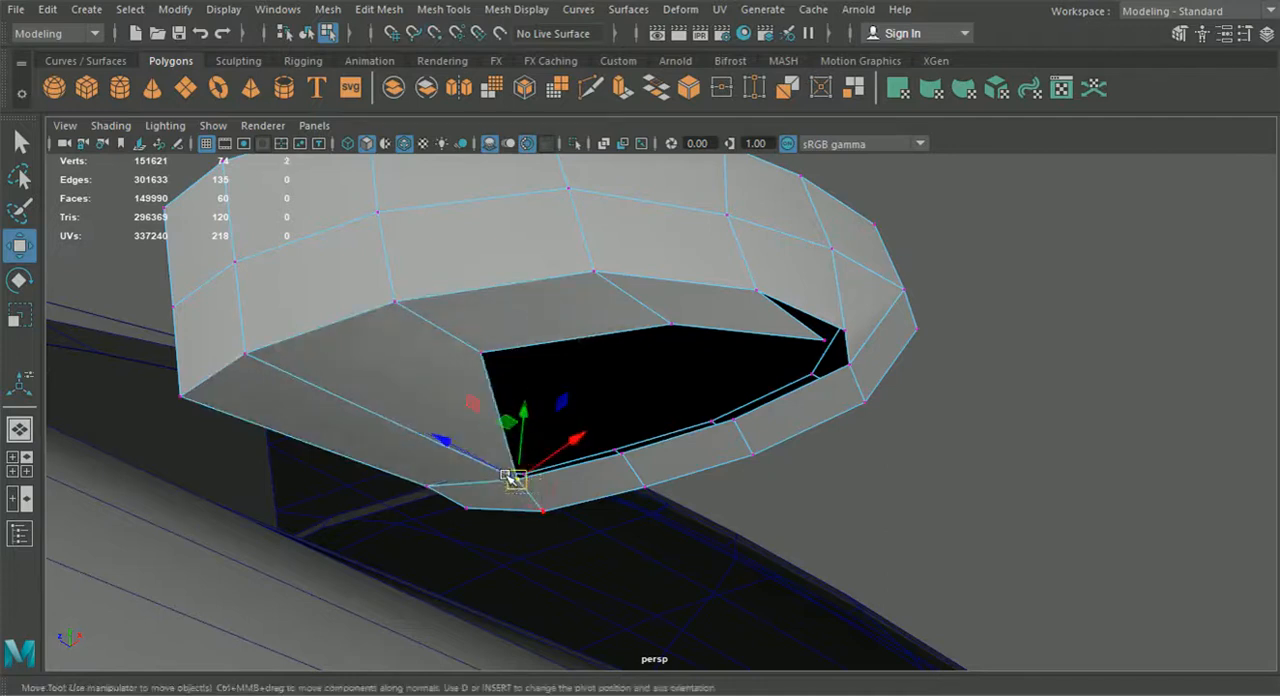
key(g)
click(482, 352)
key(w)
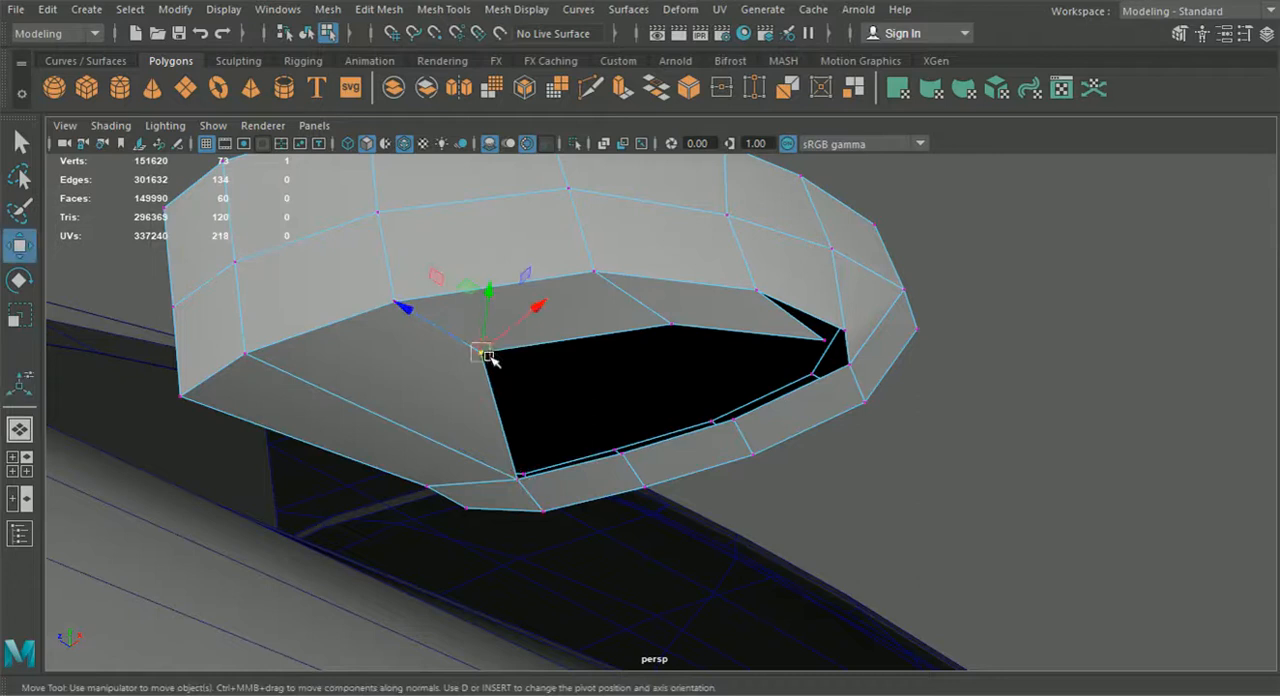
drag(482, 352, 620, 452)
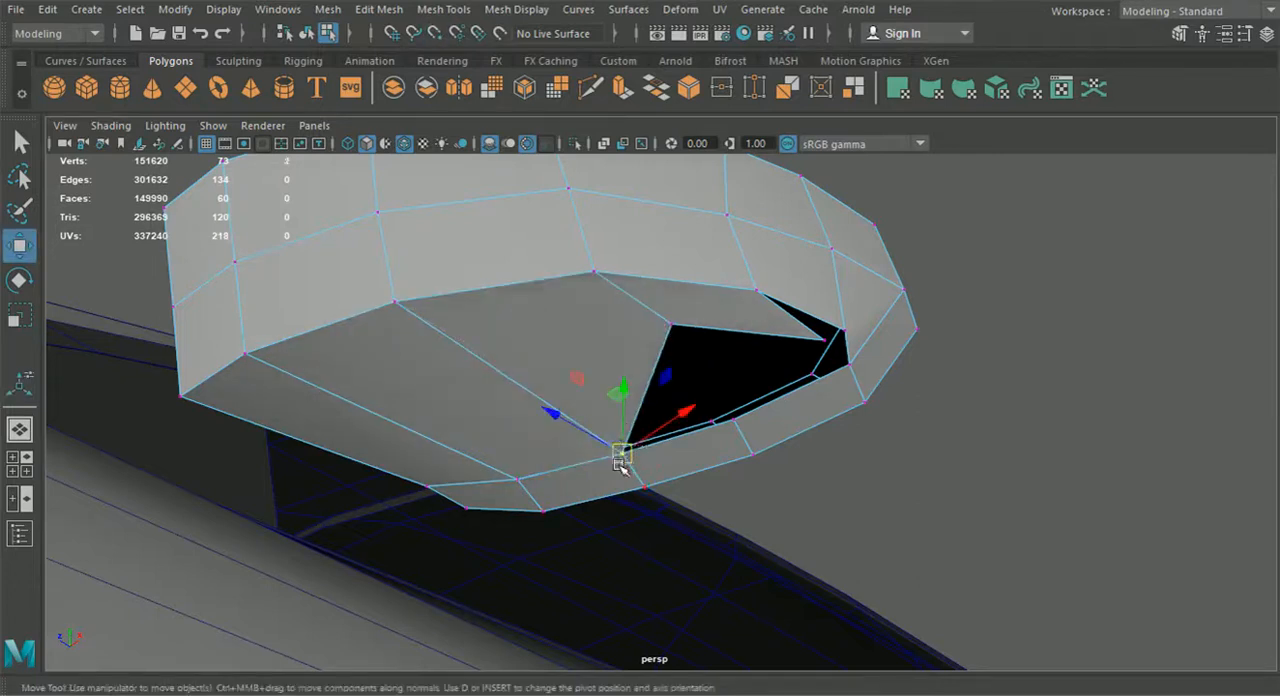
key(g)
Move the strip's two remaining inner vertices onto the frame's outer lower vertices and merge each pair
click(672, 330)
key(w)
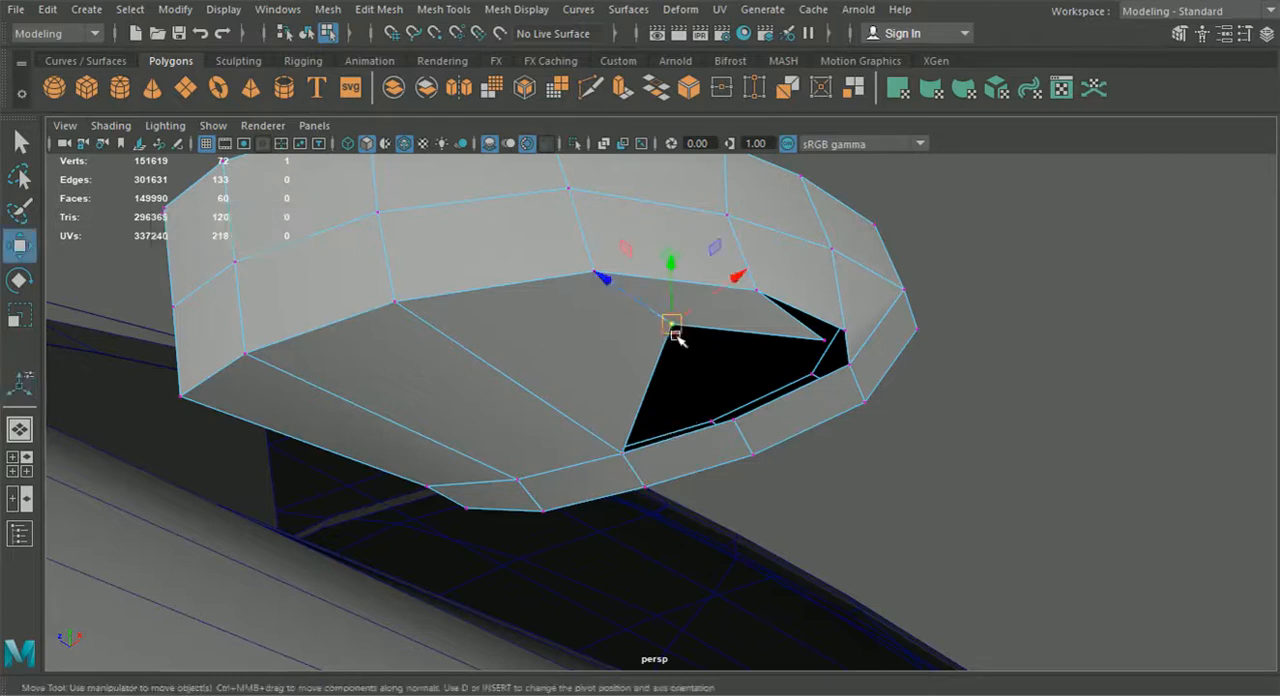
drag(677, 334, 733, 414)
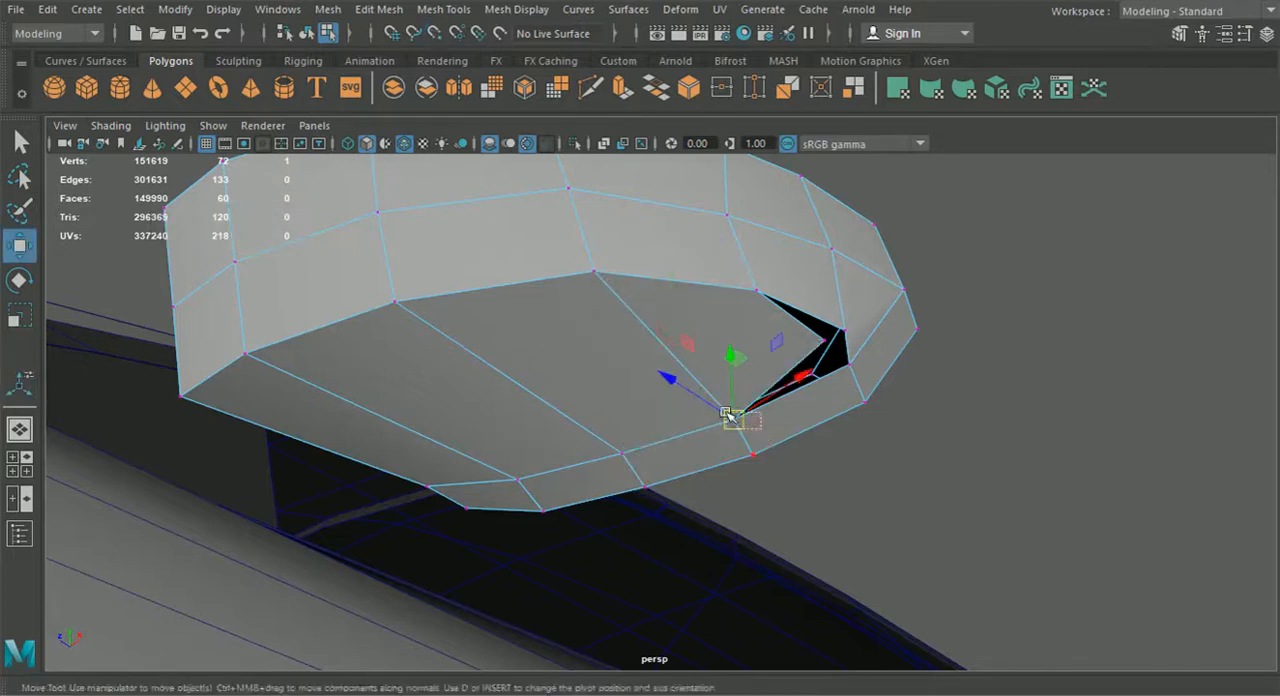
shift+right_drag(731, 416, 728, 420)
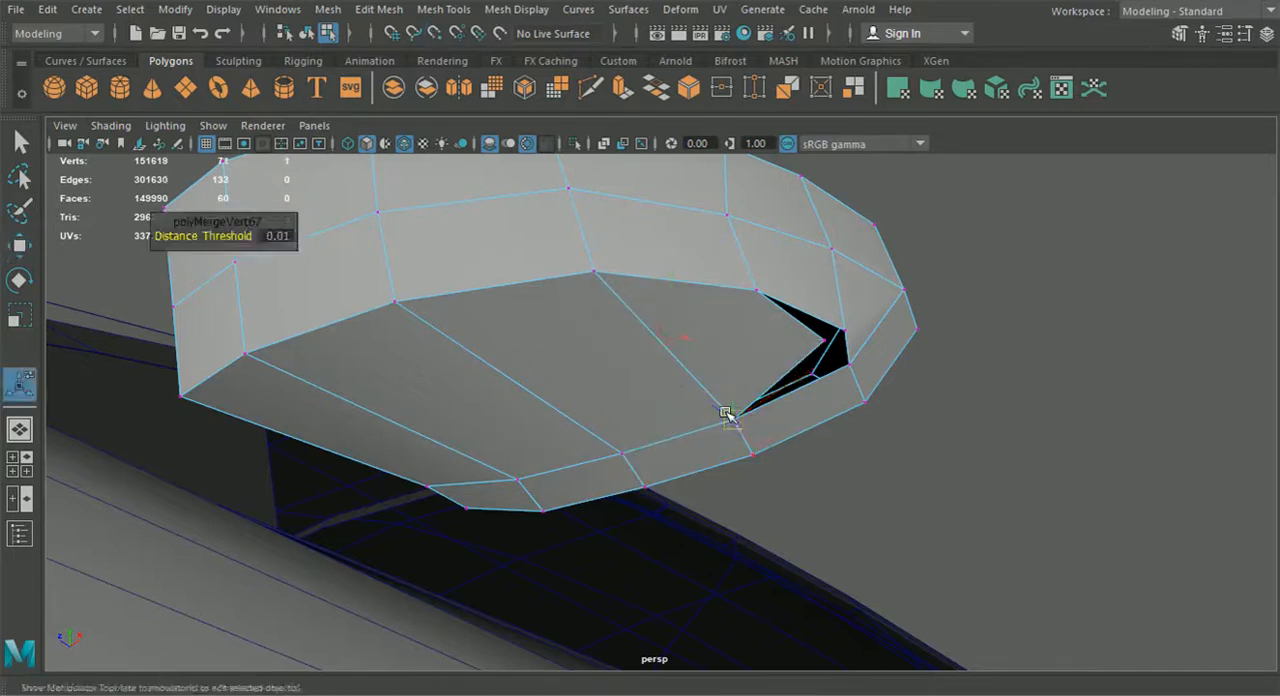
key(w)
click(822, 341)
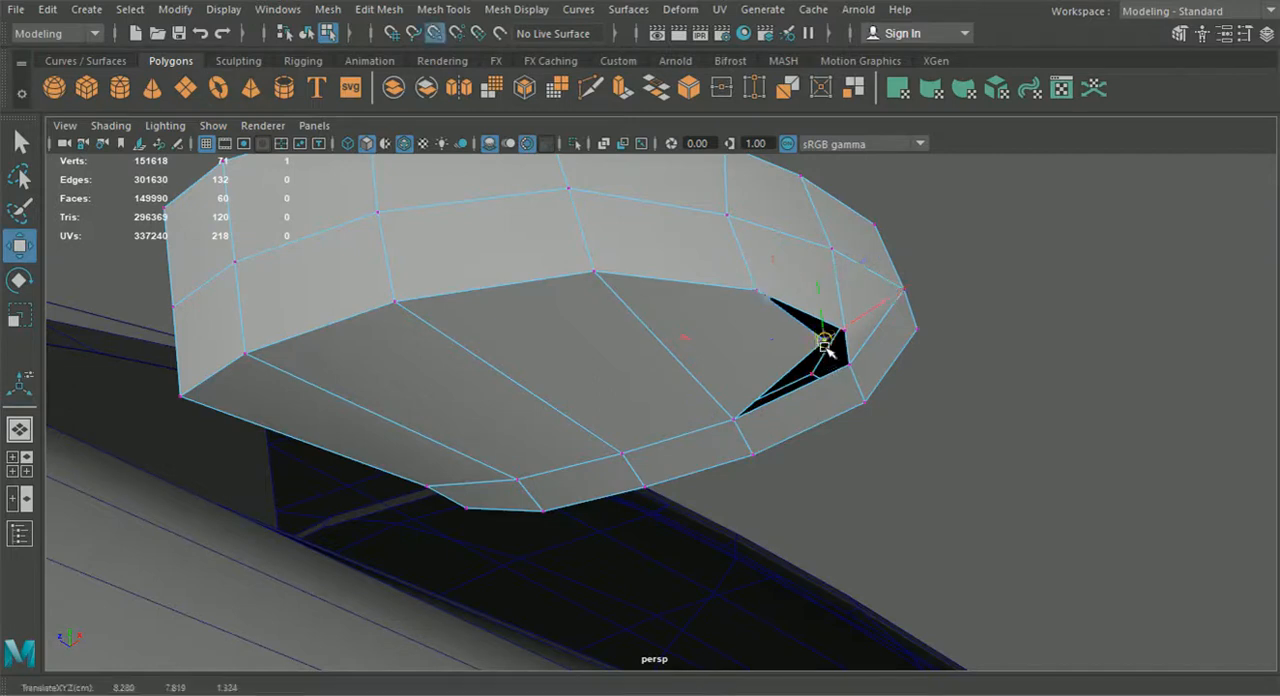
drag(823, 343, 846, 363)
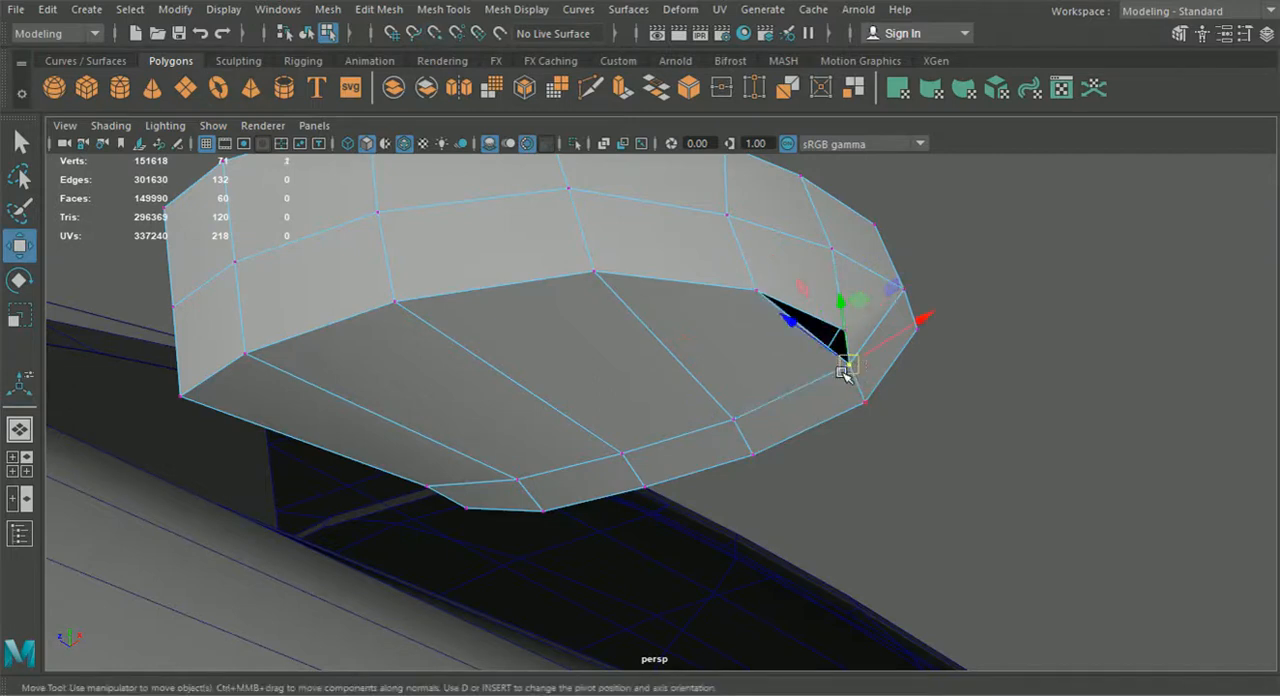
shift+right_drag(846, 370, 843, 373)
Adjust the heights of the vertices along the housing's front bottom edge to even out its lower contour
alt+drag(583, 251, 649, 283)
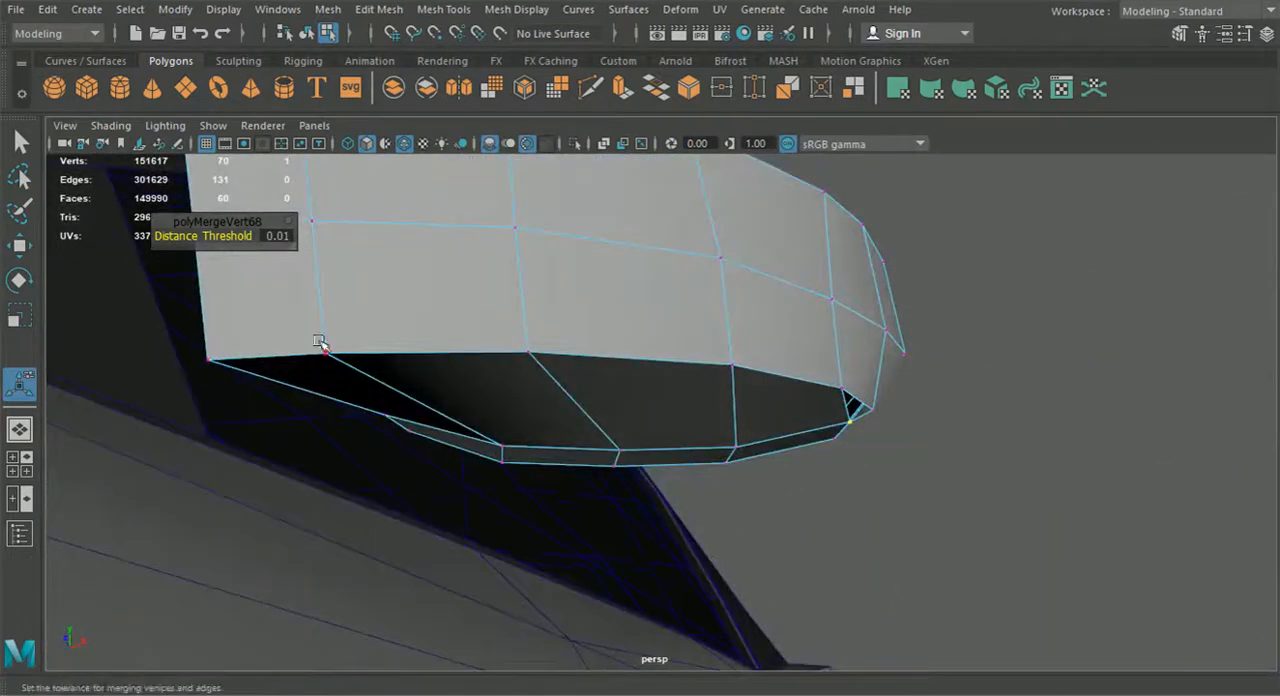
click(208, 360)
click(20, 245)
alt+drag(400, 390, 620, 460)
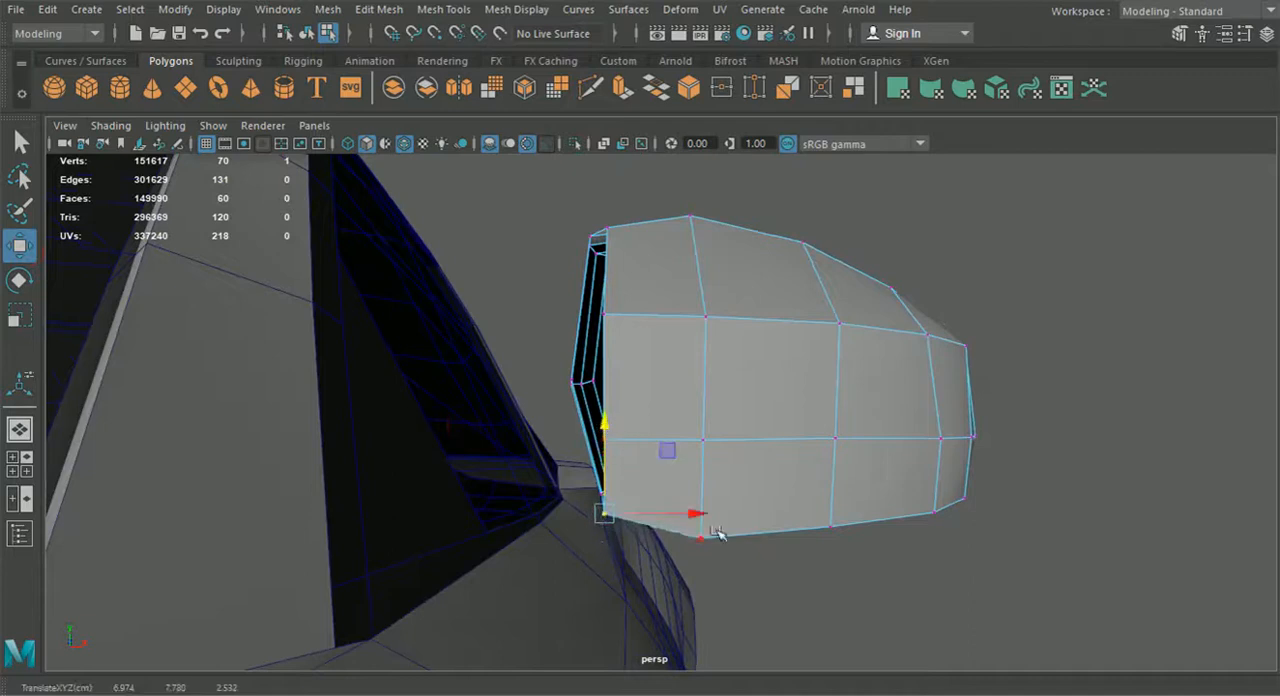
alt+drag(700, 522, 96, 517)
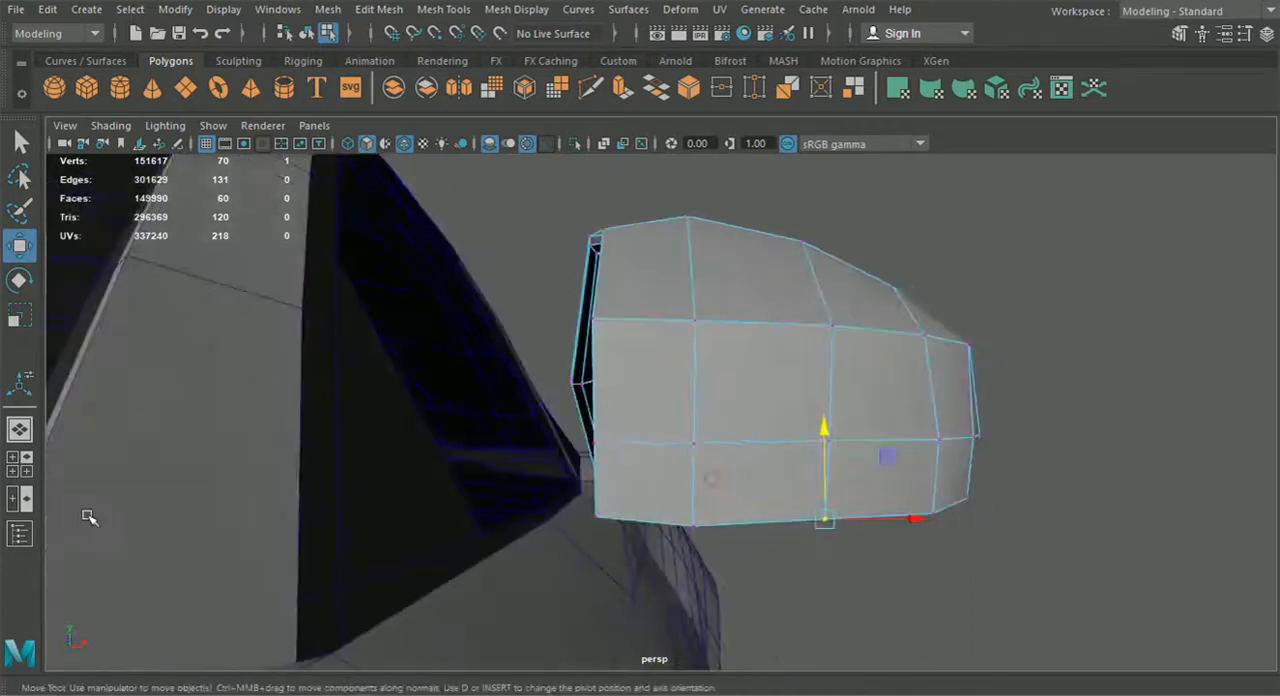
Compare the mirror housing's lower contour with the reference image in the front view
click(23, 468)
key(space)
scroll(668, 523, down, 5)
alt+middle_drag(976, 386, 617, 516)
alt+drag(617, 516, 603, 564)
scroll(640, 450, up, 3)
alt+middle_drag(662, 318, 649, 466)
scroll(650, 460, up, 10)
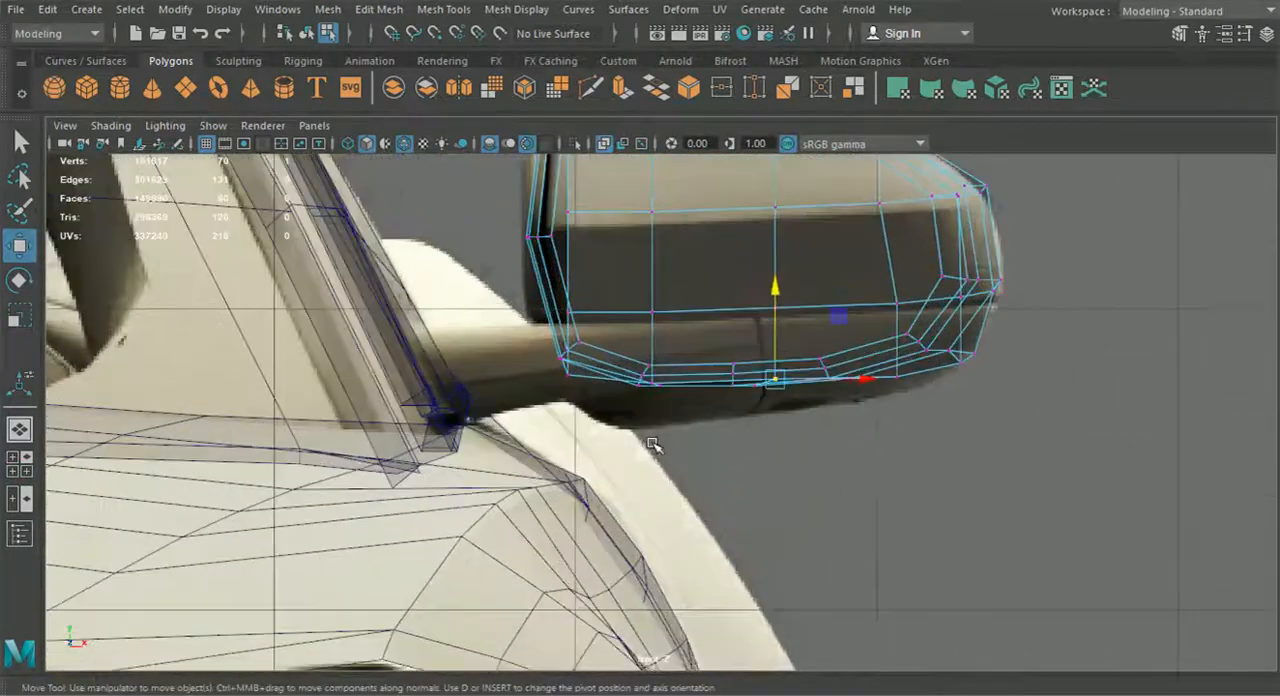
alt+middle_drag(654, 420, 663, 462)
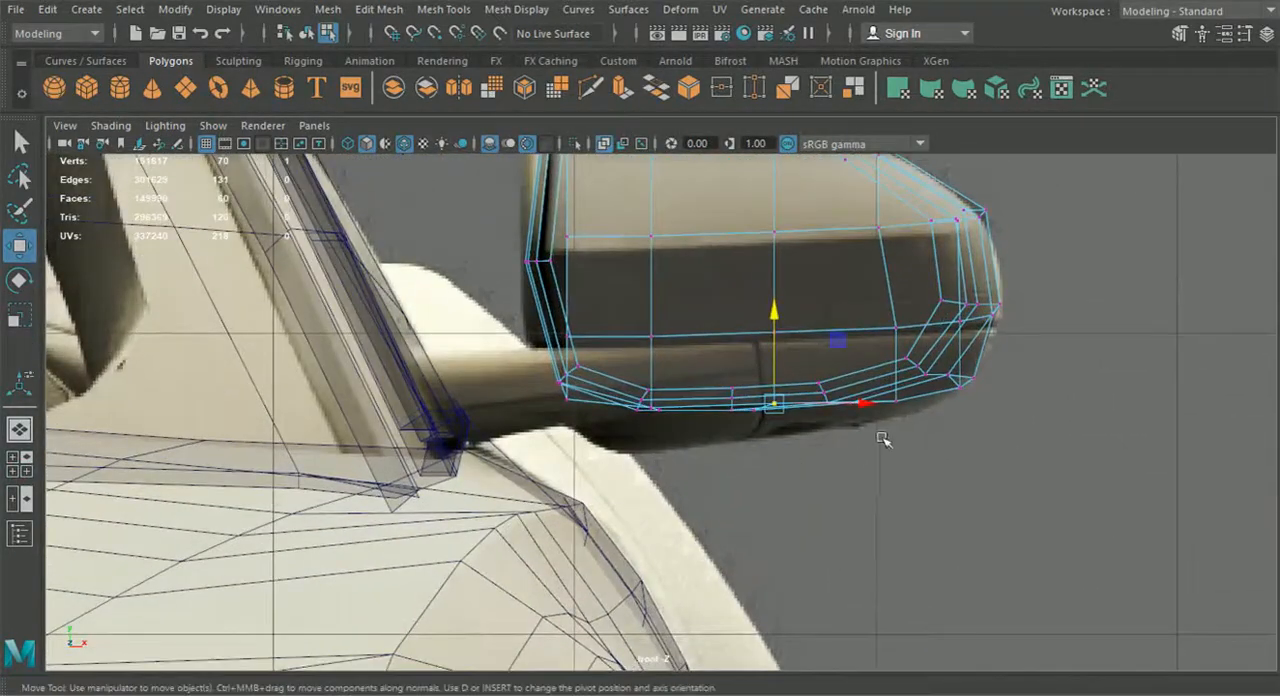
drag(1000, 413, 963, 367)
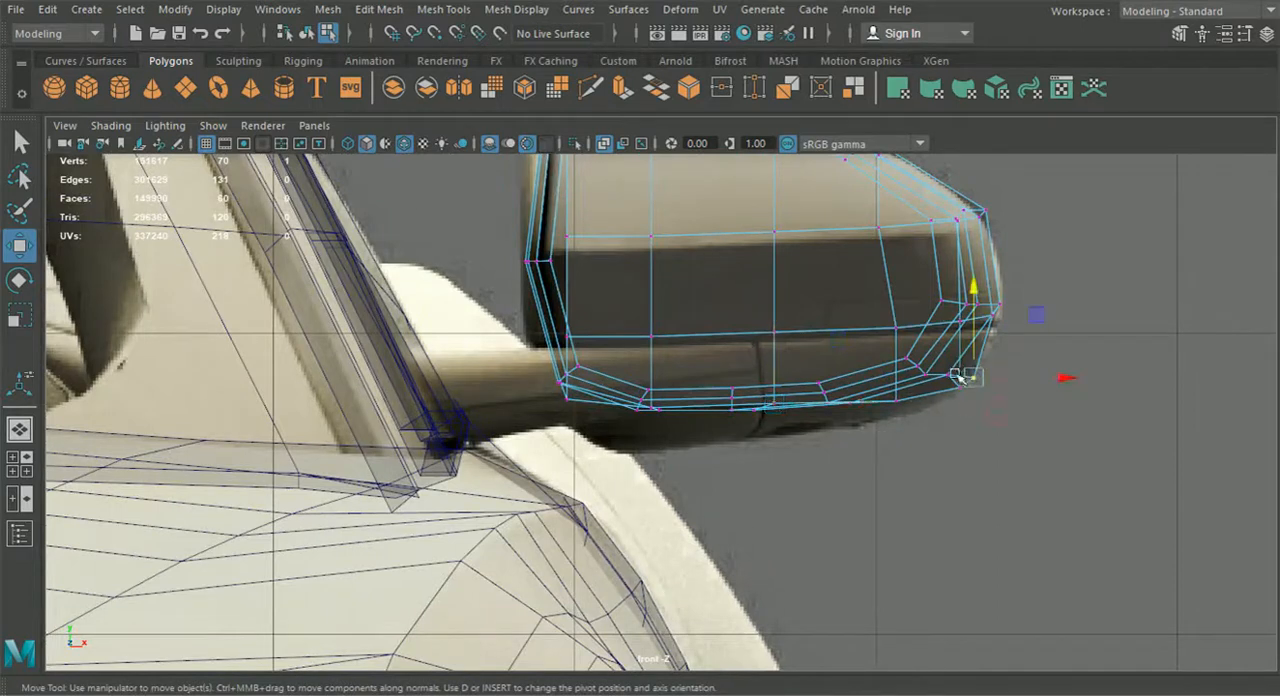
click(20, 429)
Adjust the heights of the vertices at the frame's lower corner and along its lower inner row
alt+drag(597, 437, 616, 498)
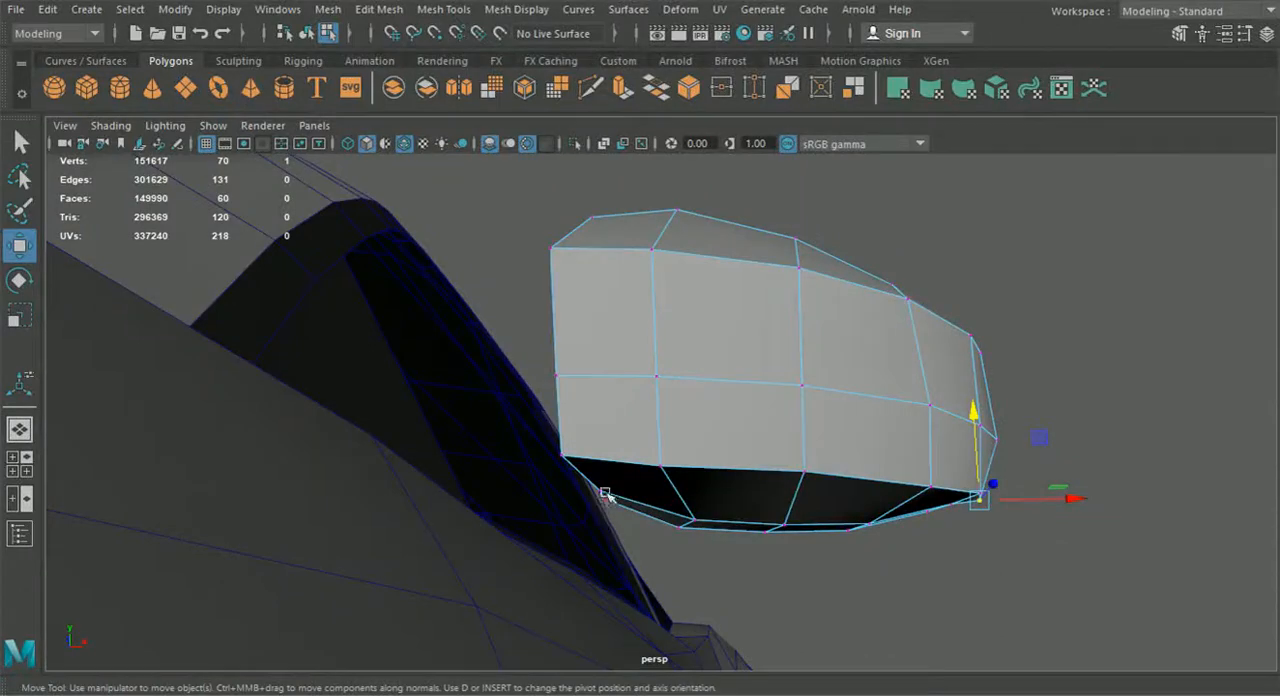
drag(615, 470, 1030, 515)
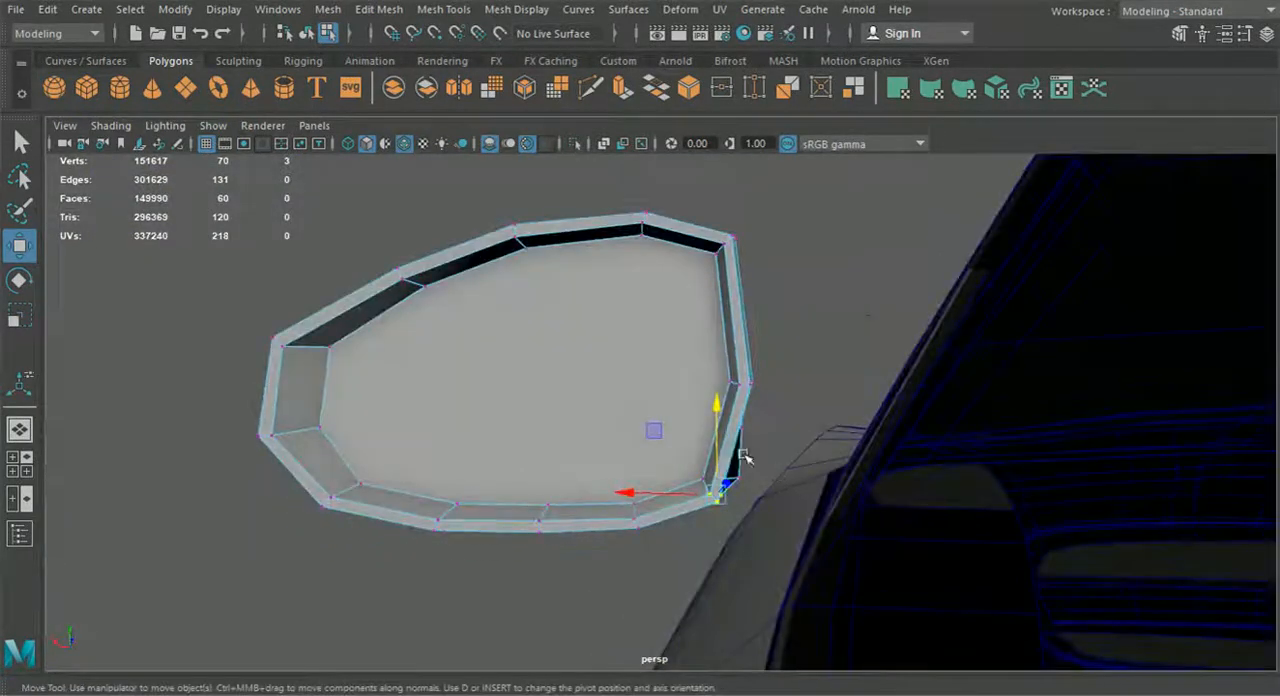
alt+drag(716, 445, 545, 527)
click(615, 505)
alt+drag(615, 505, 431, 411)
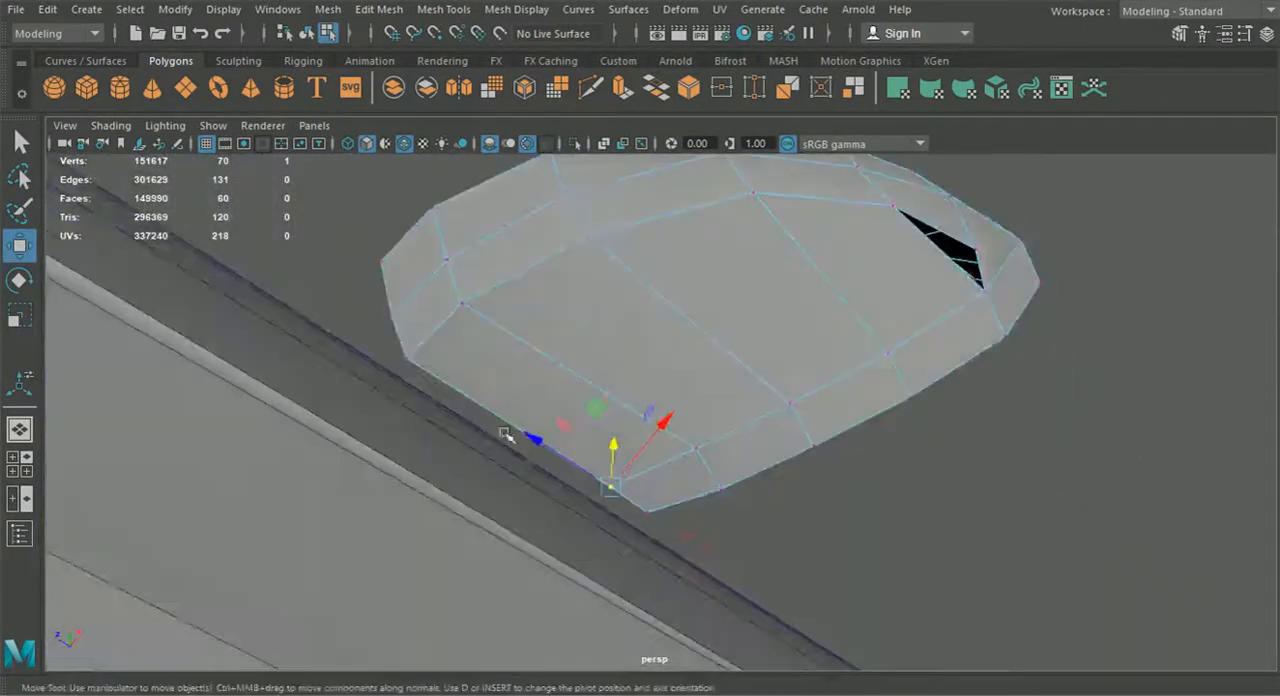
shift+click(969, 309)
alt+drag(969, 309, 617, 366)
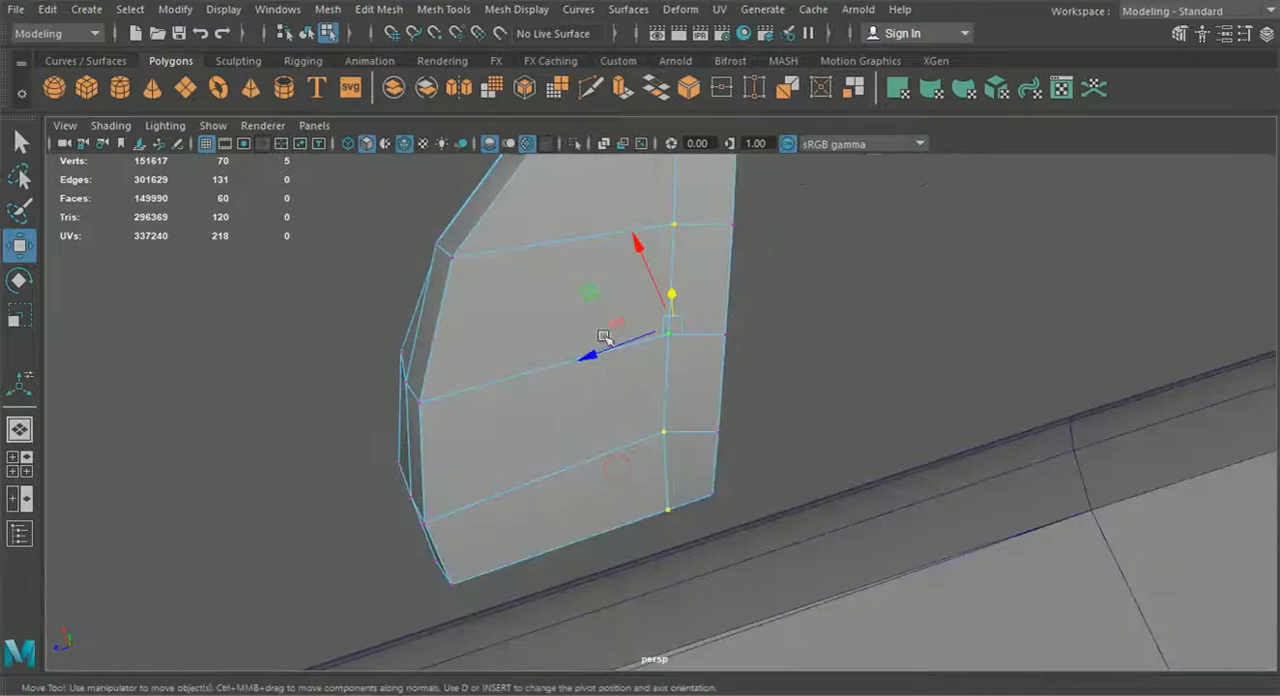
Insert an edge loop lengthwise across the middle of the housing's underside
click(434, 12)
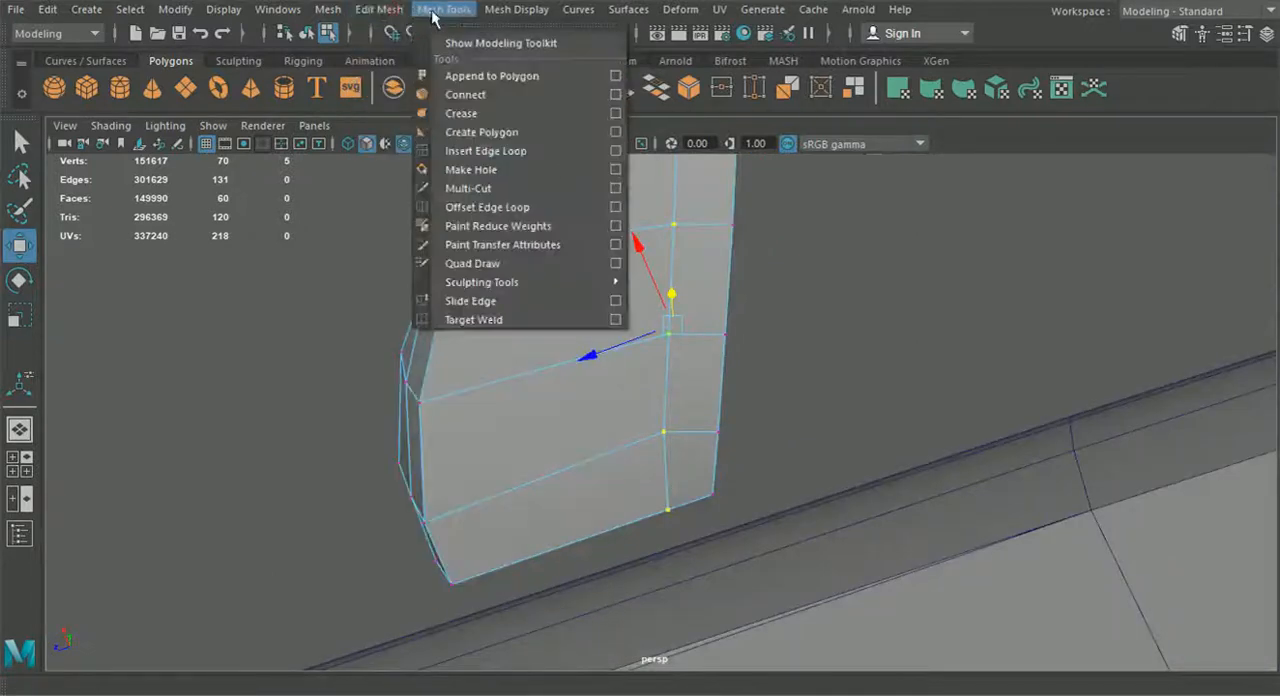
click(487, 150)
alt+drag(550, 268, 580, 308)
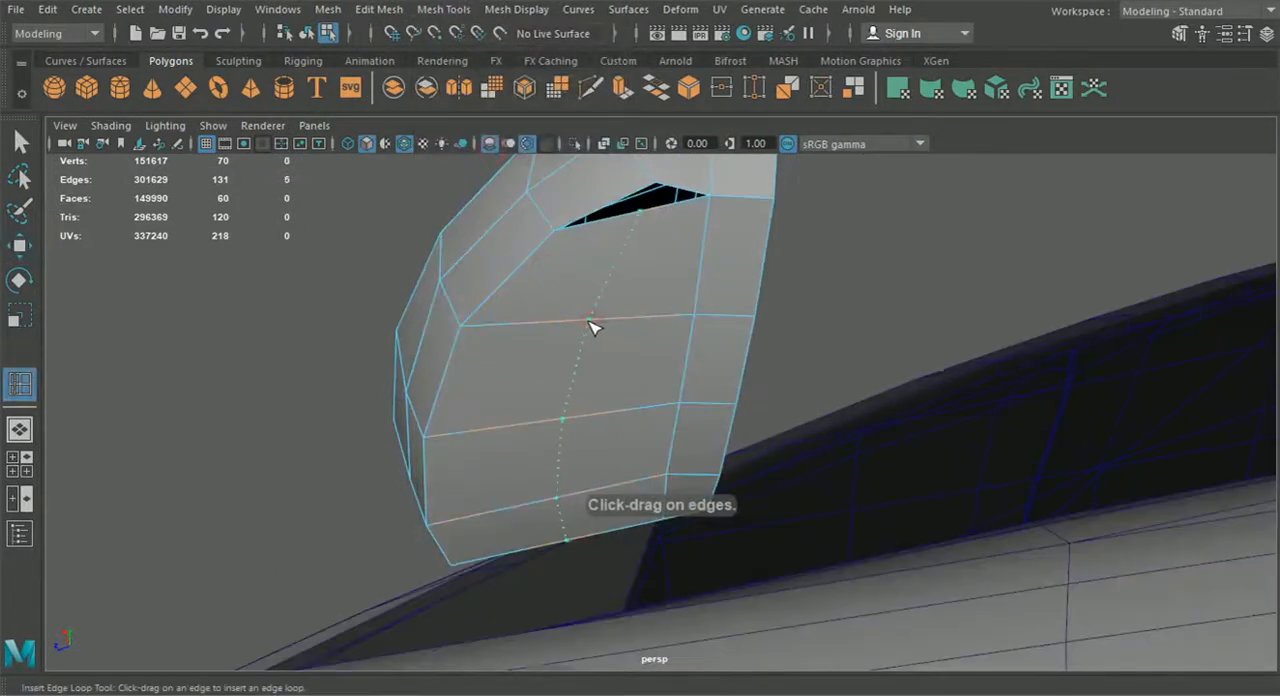
Reposition the underside's vertex rows vertically to round the bottom of the housing around the new loop
click(18, 244)
alt+drag(260, 310, 463, 395)
drag(606, 399, 667, 455)
right_drag(678, 436, 586, 168)
click(666, 478)
alt+drag(674, 523, 758, 539)
alt+drag(749, 428, 620, 445)
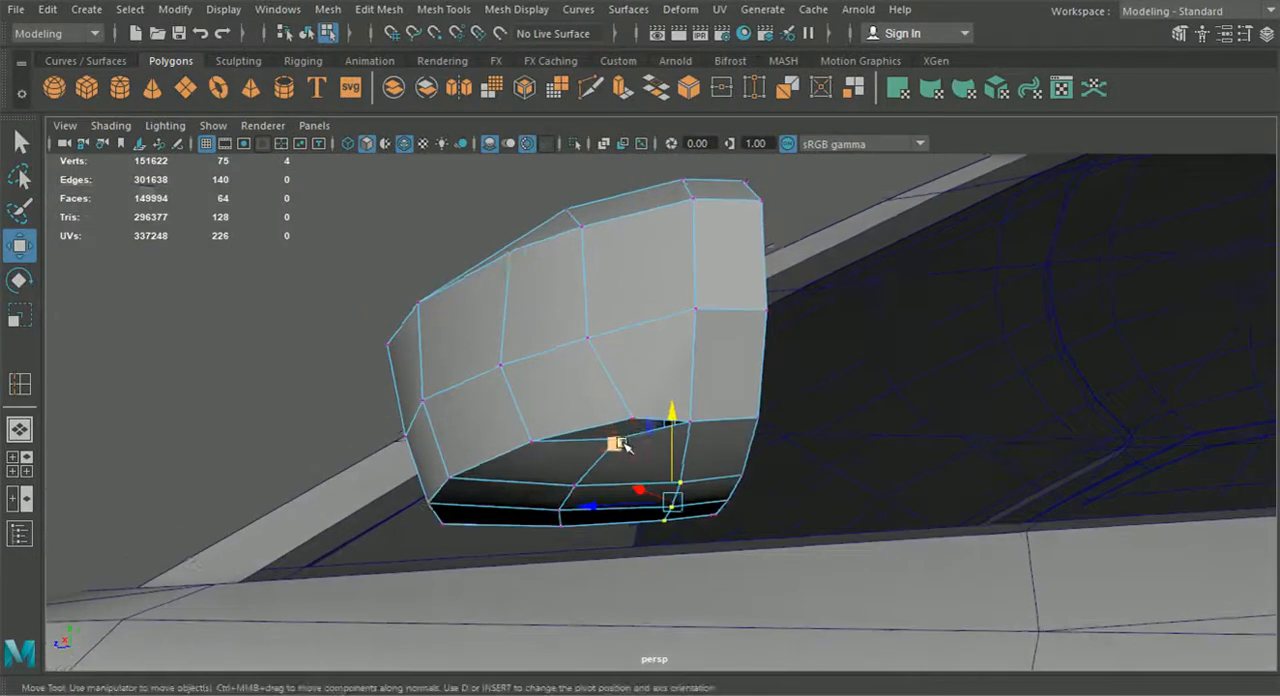
Move the loose border vertex at the underside gap onto the vertex of the new loop and merge them
click(632, 417)
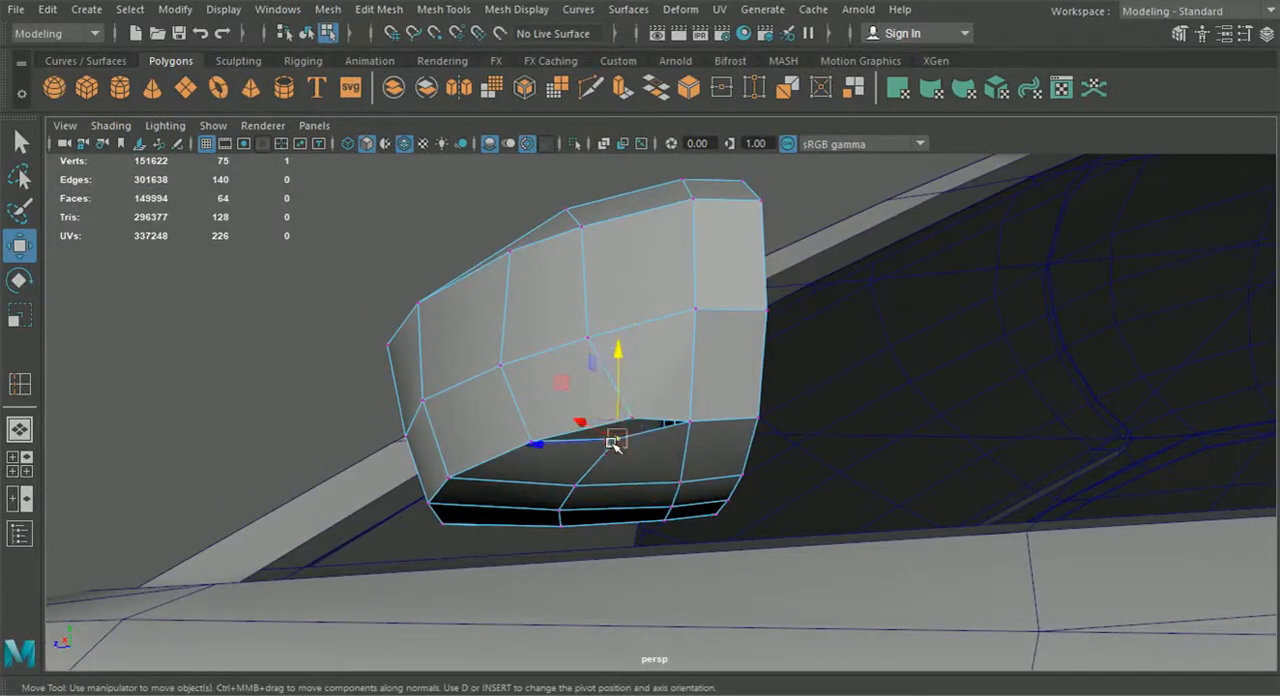
alt+drag(634, 423, 320, 508)
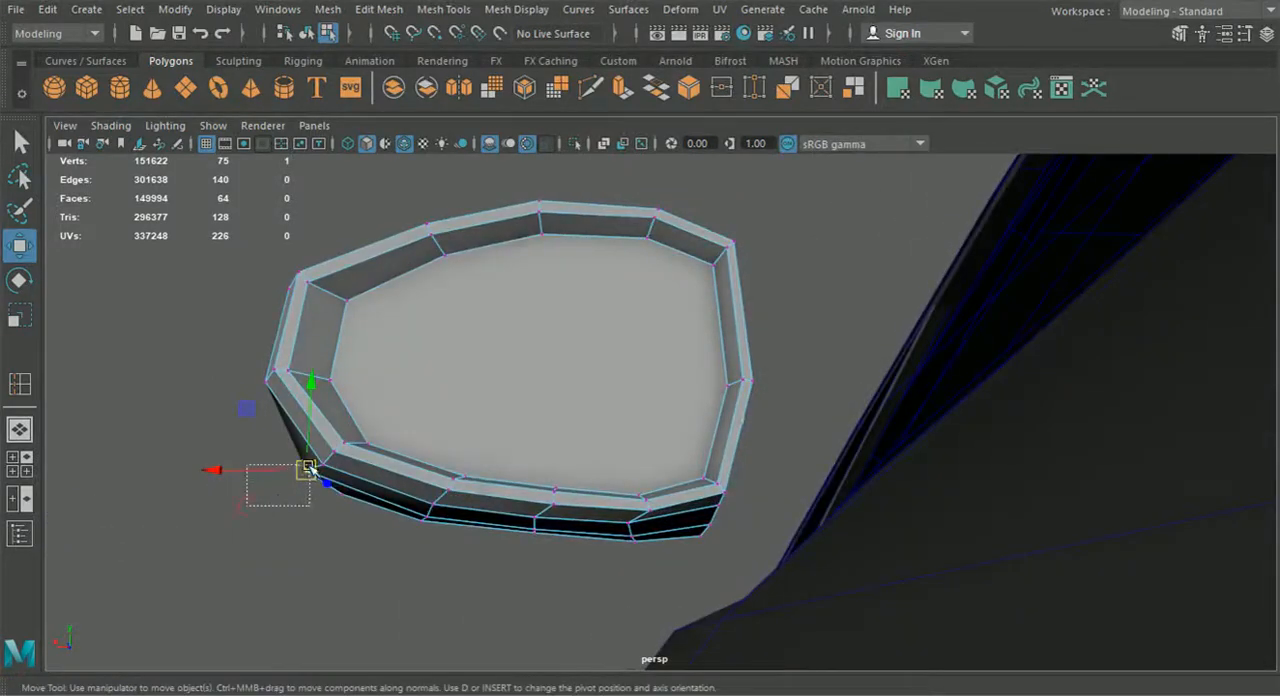
click(384, 9)
click(425, 189)
alt+drag(400, 260, 751, 357)
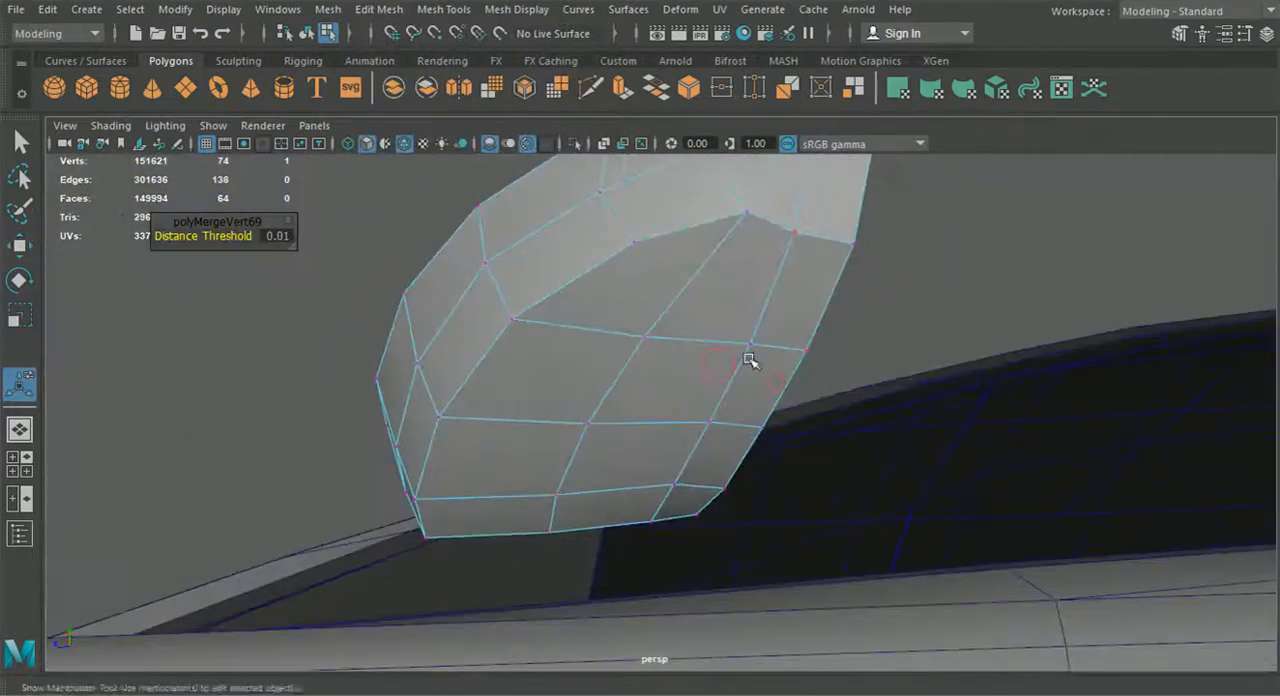
Adjust the position of the underside's vertices, including the lower front group, to smooth the housing's bottom contour
click(20, 246)
alt+drag(350, 270, 595, 345)
drag(531, 276, 442, 577)
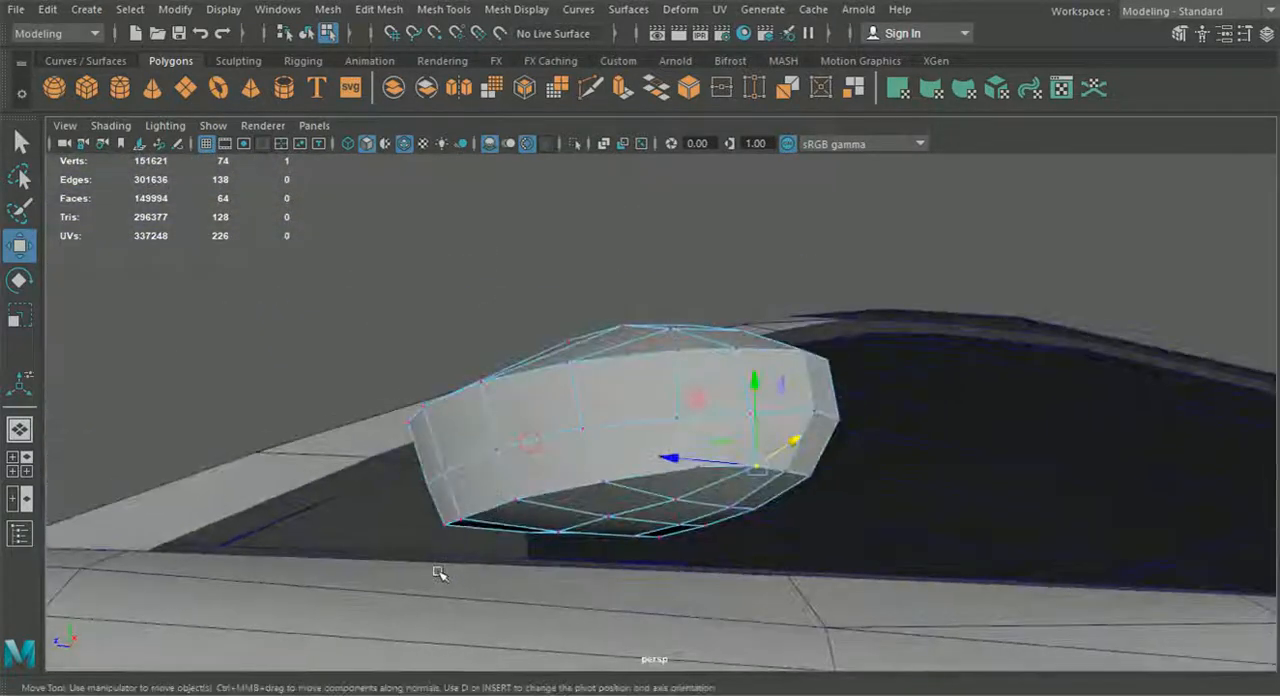
drag(500, 503, 504, 500)
alt+drag(534, 546, 487, 570)
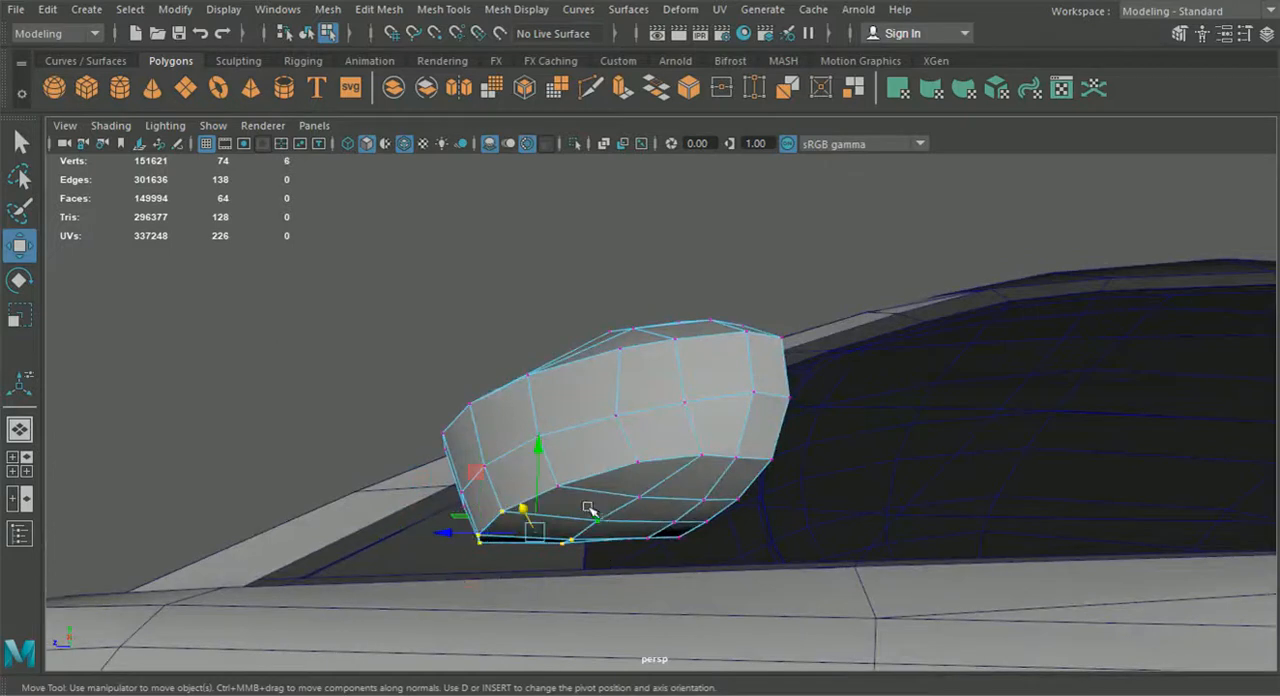
alt+drag(470, 398, 557, 431)
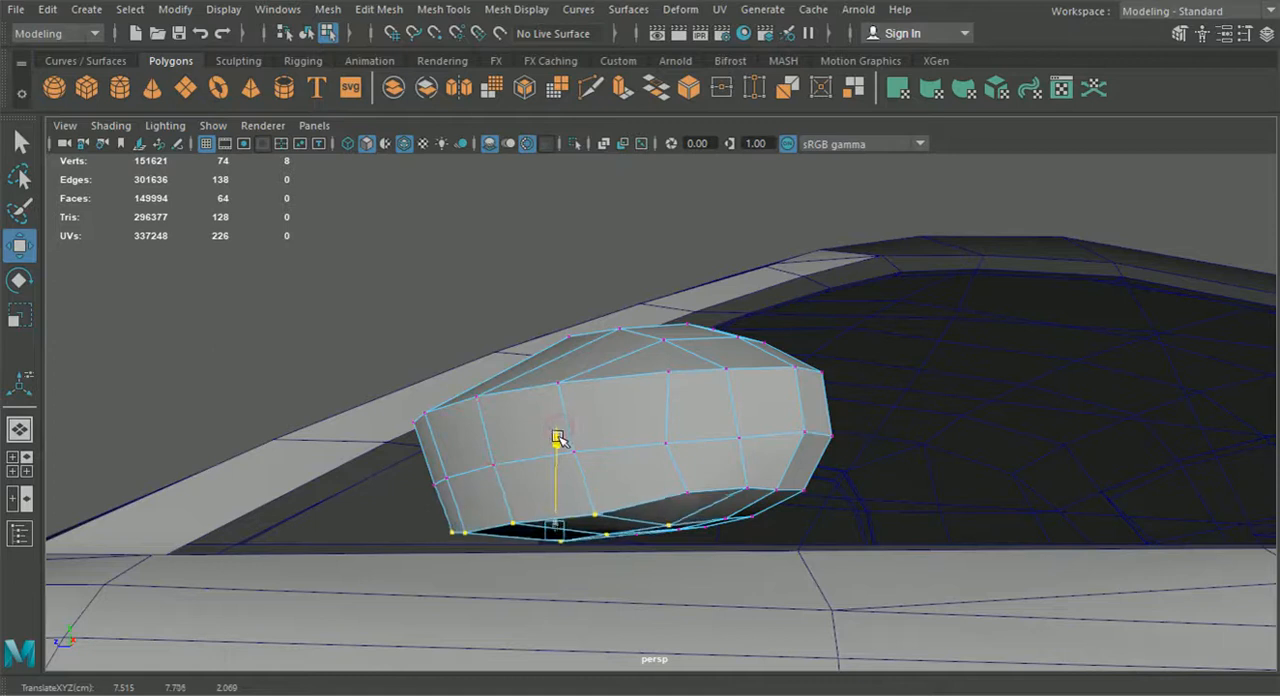
click(689, 488)
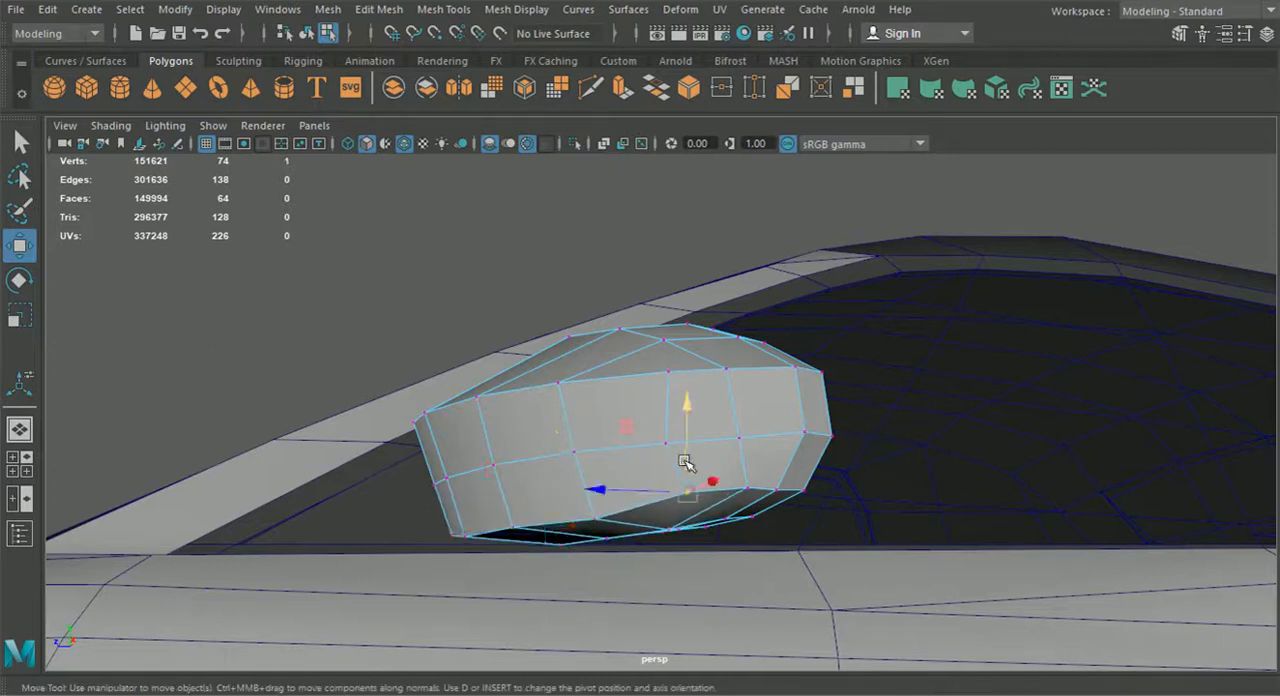
alt+drag(686, 459, 731, 485)
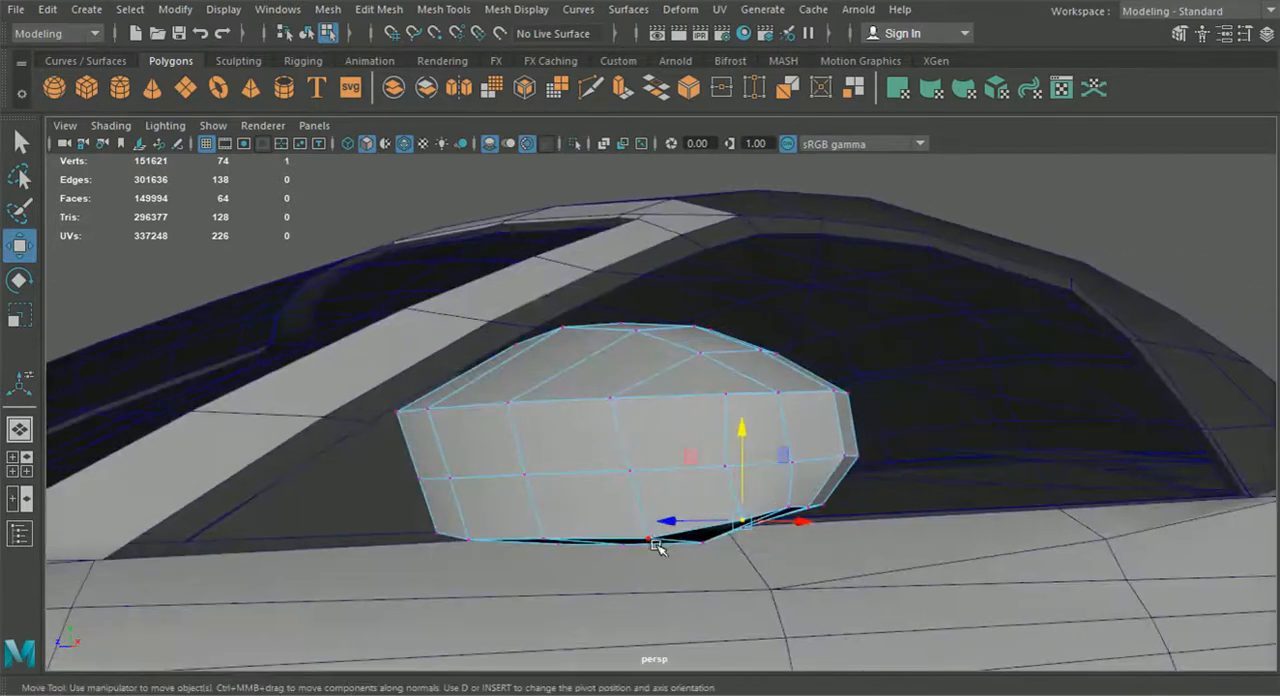
drag(651, 511, 782, 553)
click(709, 550)
Bridge the first pair of upper and lower border edges across the opening in the housing's inner side
scroll(649, 540, up, 4)
alt+drag(610, 417, 662, 400)
right_drag(646, 140, 645, 90)
click(662, 380)
alt+drag(662, 380, 632, 548)
shift+click(614, 603)
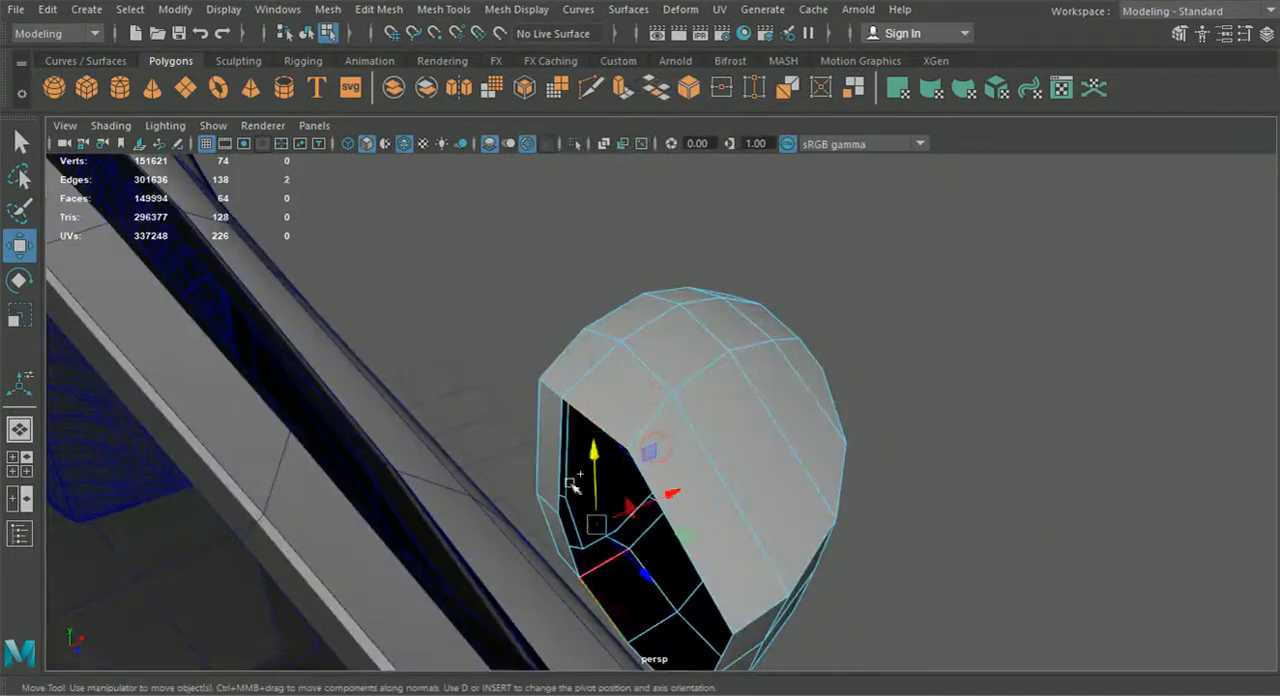
click(332, 10)
mouse_move(375, 12)
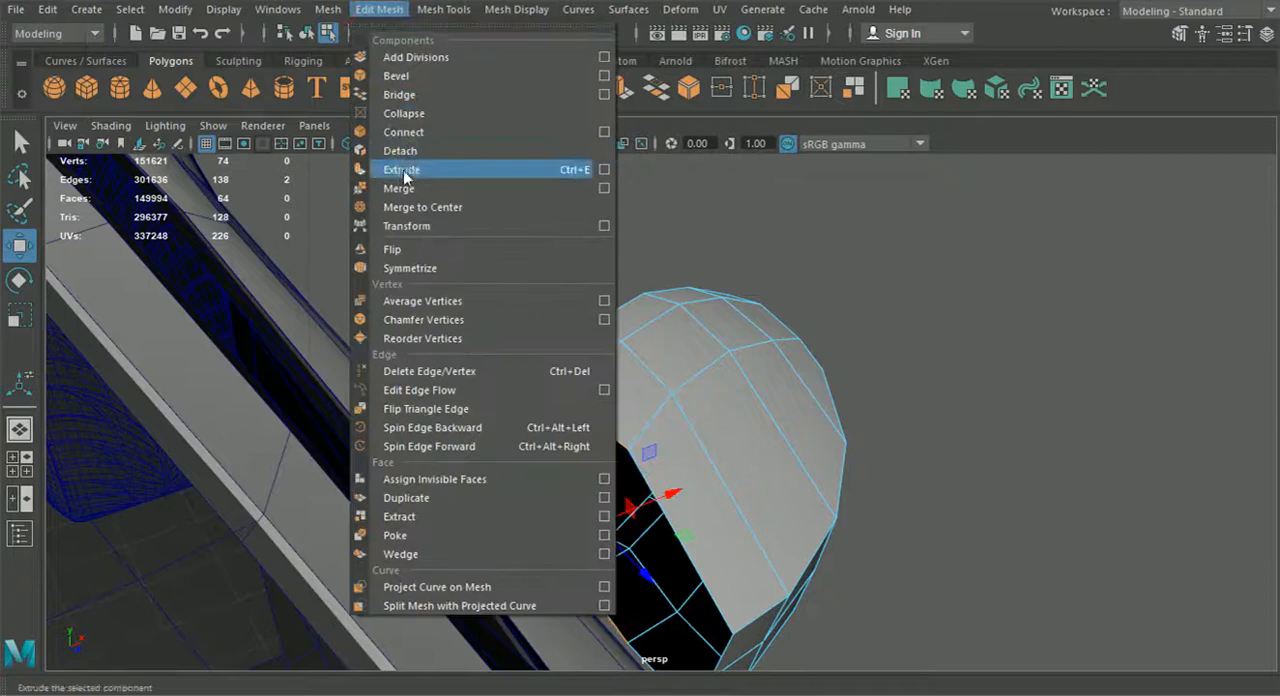
click(397, 77)
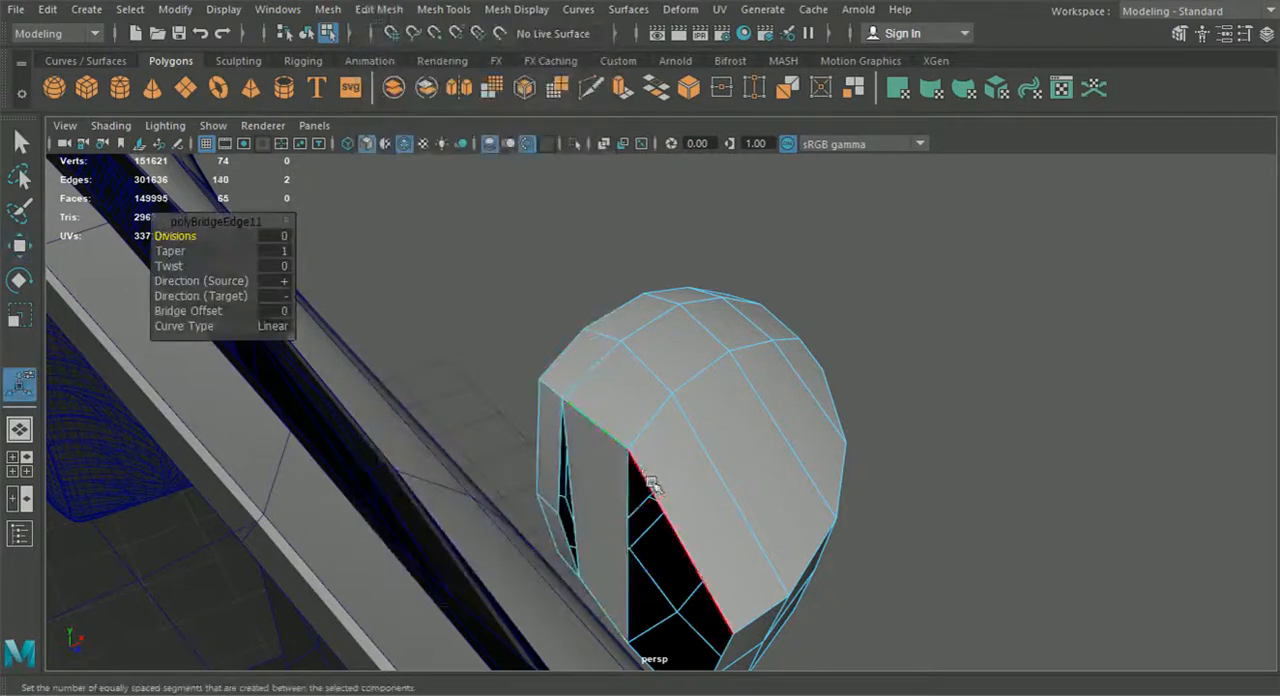
Bridge the adjacent pair of border edges to close the front part of the housing's inner side
alt+drag(651, 543, 645, 585)
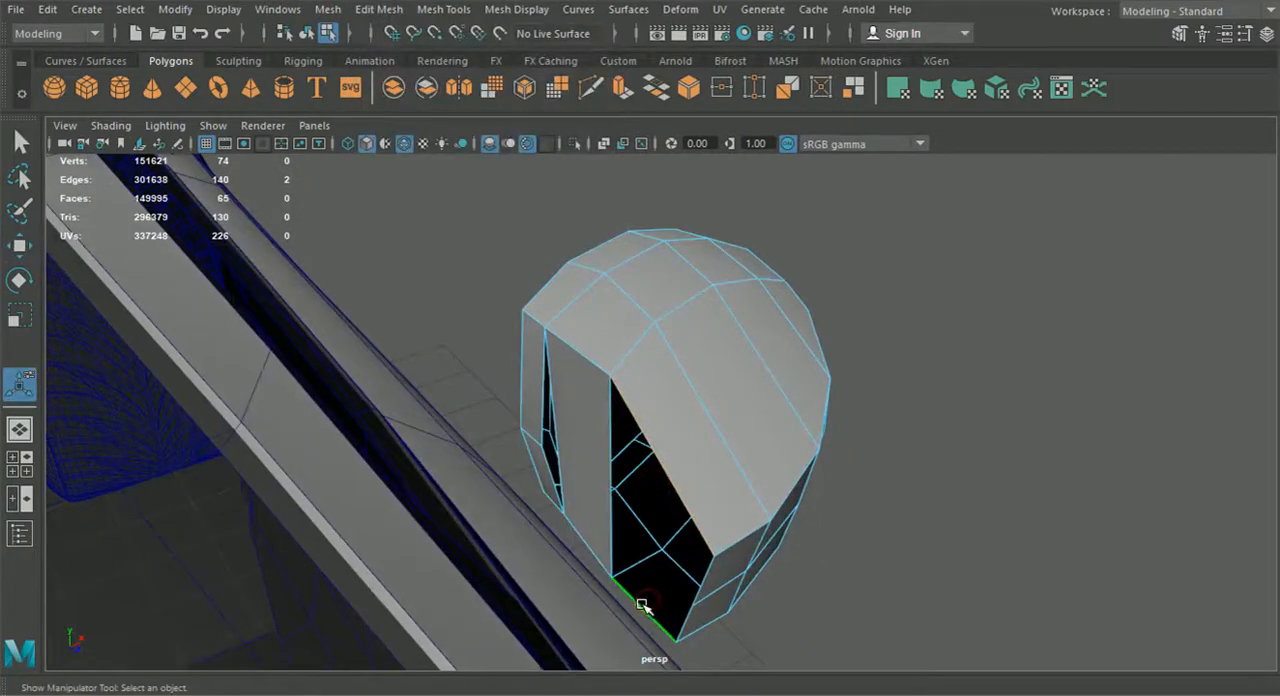
key(g)
alt+drag(698, 444, 672, 415)
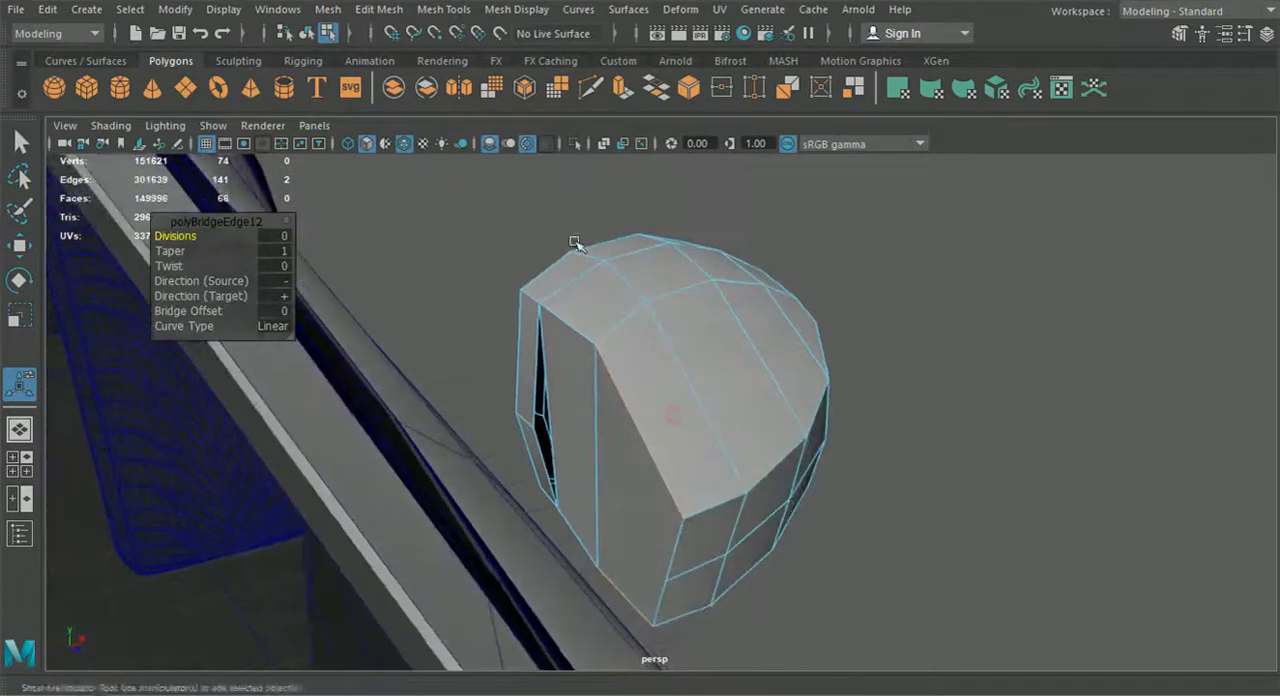
Insert an edge loop across the bridged faces on the mirror housing's inner side
click(403, 12)
click(495, 150)
click(600, 472)
alt+drag(600, 474, 550, 436)
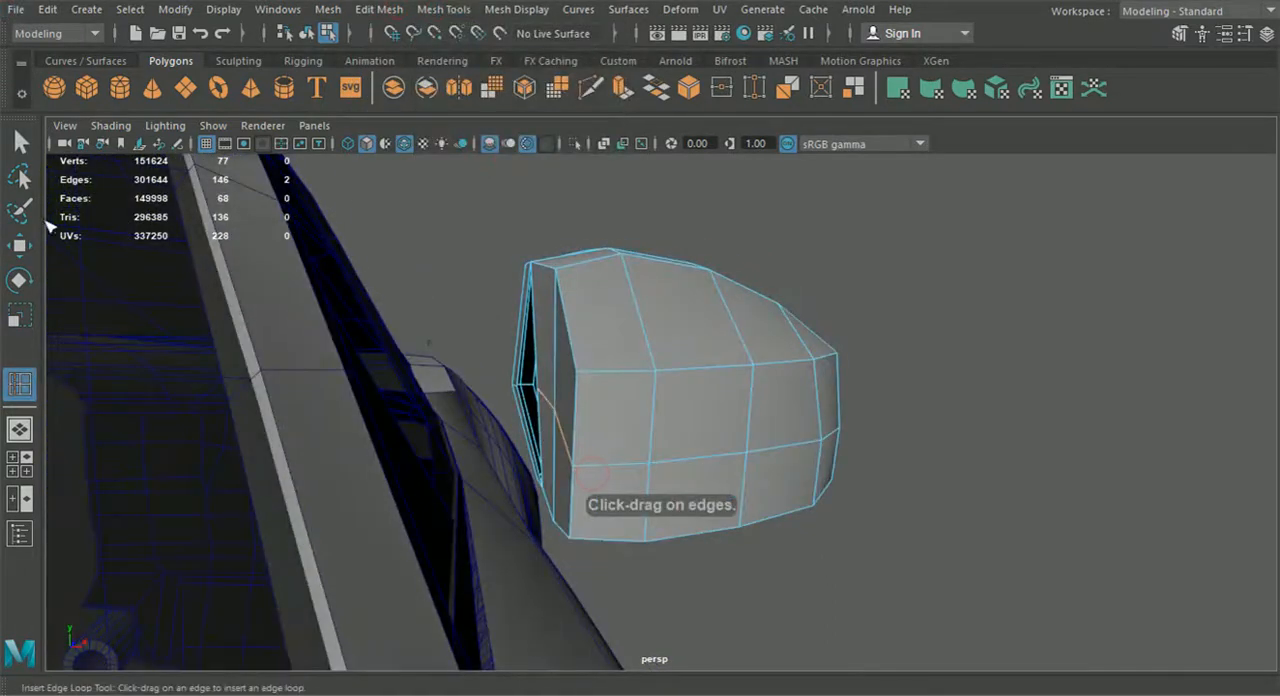
Merge the loose end vertex of the new loop with the neighbouring border vertex beside the inner-side gap
click(20, 245)
right_drag(643, 140, 503, 153)
scroll(586, 420, up, 3)
alt+drag(518, 500, 752, 556)
alt+drag(752, 557, 704, 576)
click(382, 14)
click(417, 190)
alt+drag(414, 186, 534, 423)
key(w)
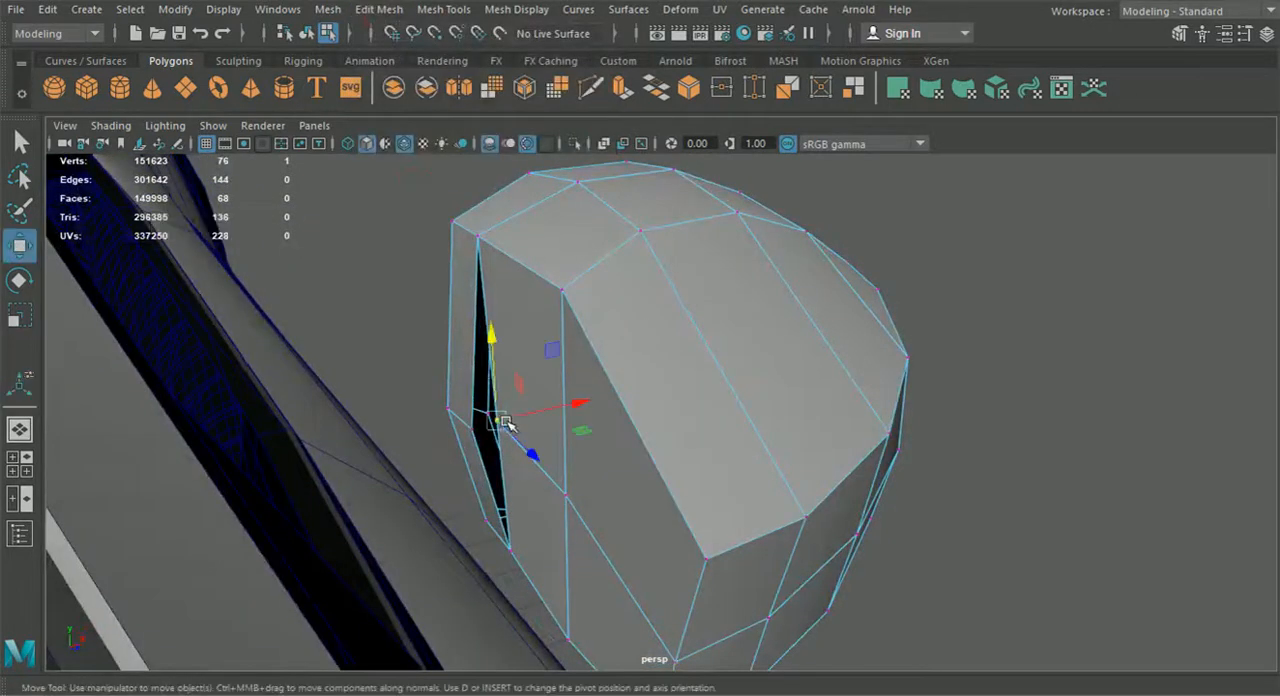
Merge the remaining loose vertex beside the inner-side gap and adjust the position of the adjacent loop vertex
drag(499, 427, 468, 446)
key(g)
click(568, 496)
click(22, 250)
alt+drag(463, 443, 588, 462)
Extrude the lower face on the housing's inner side toward the door to form the mirror's mounting arm
scroll(588, 508, down, 4)
right_drag(591, 458, 591, 193)
alt+drag(606, 398, 725, 487)
alt+drag(735, 578, 871, 593)
click(803, 485)
alt+drag(803, 485, 410, 565)
key(ctrl+e)
click(848, 446)
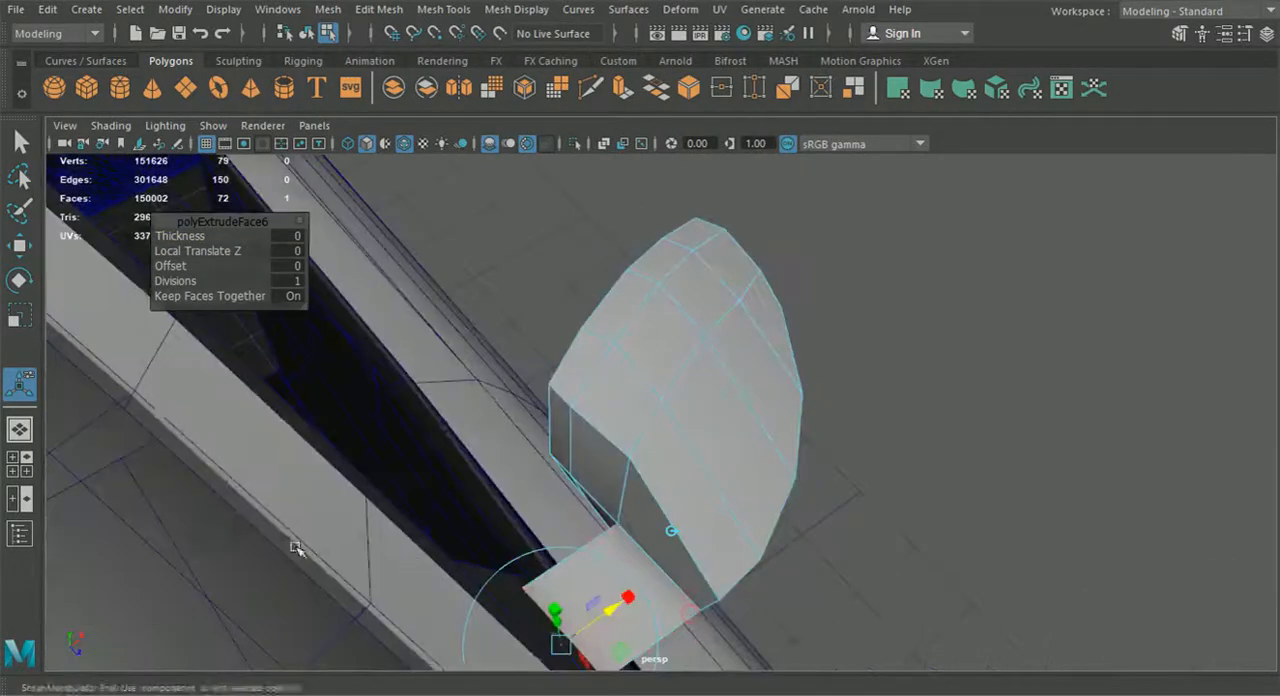
In the top view, flatten and widen the arm's end face and shift it along the door to match the reference
click(19, 464)
key(space)
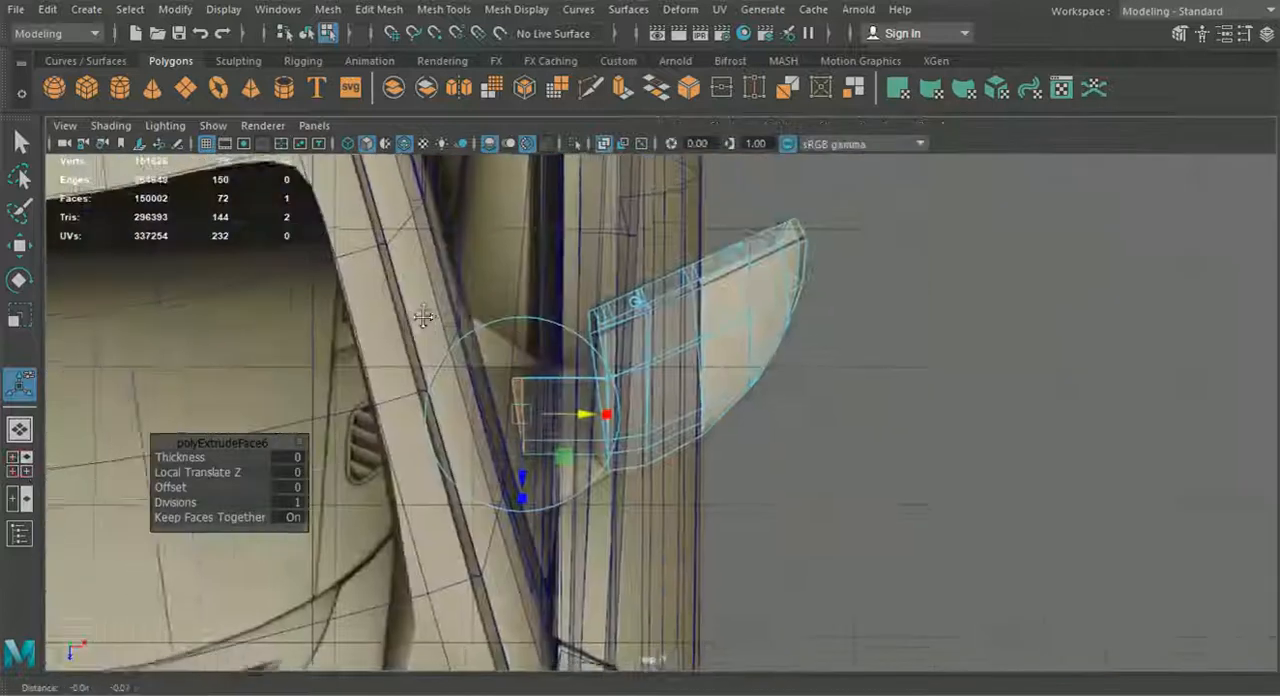
scroll(543, 412, up, 2)
mouse_move(614, 406)
mouse_down()
mouse_move(533, 410)
mouse_move(634, 414)
mouse_up()
drag(564, 490, 571, 530)
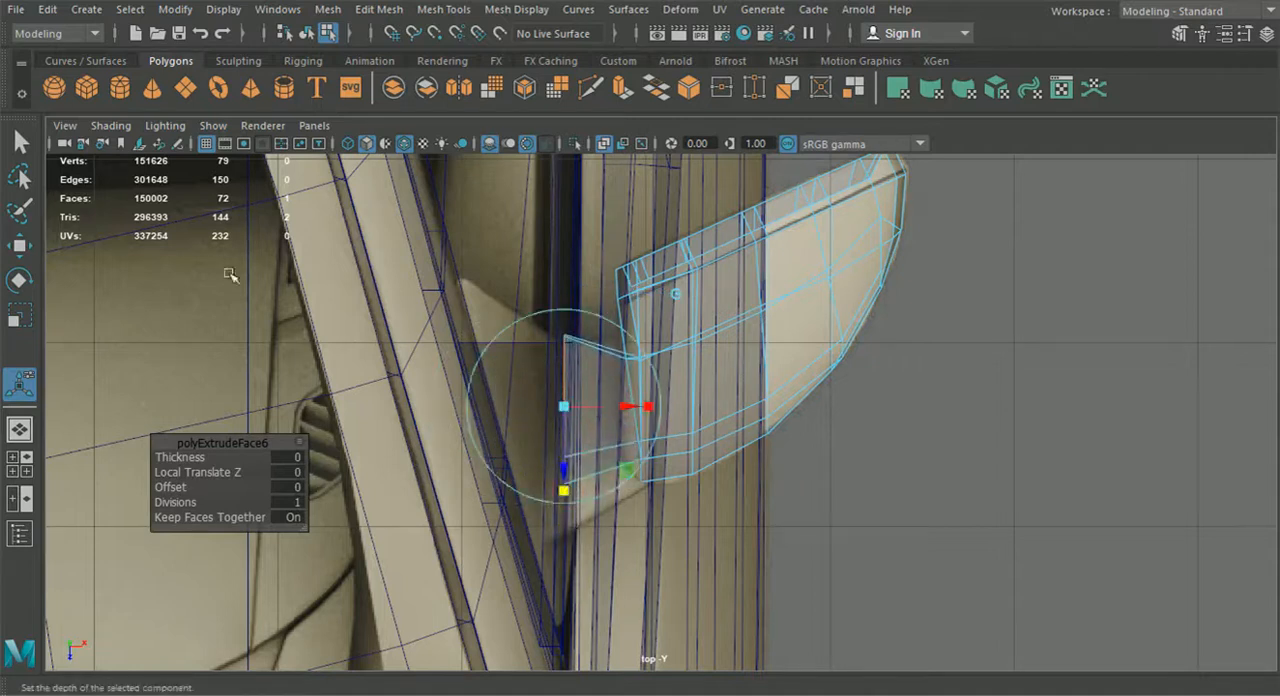
click(20, 246)
drag(563, 486, 561, 518)
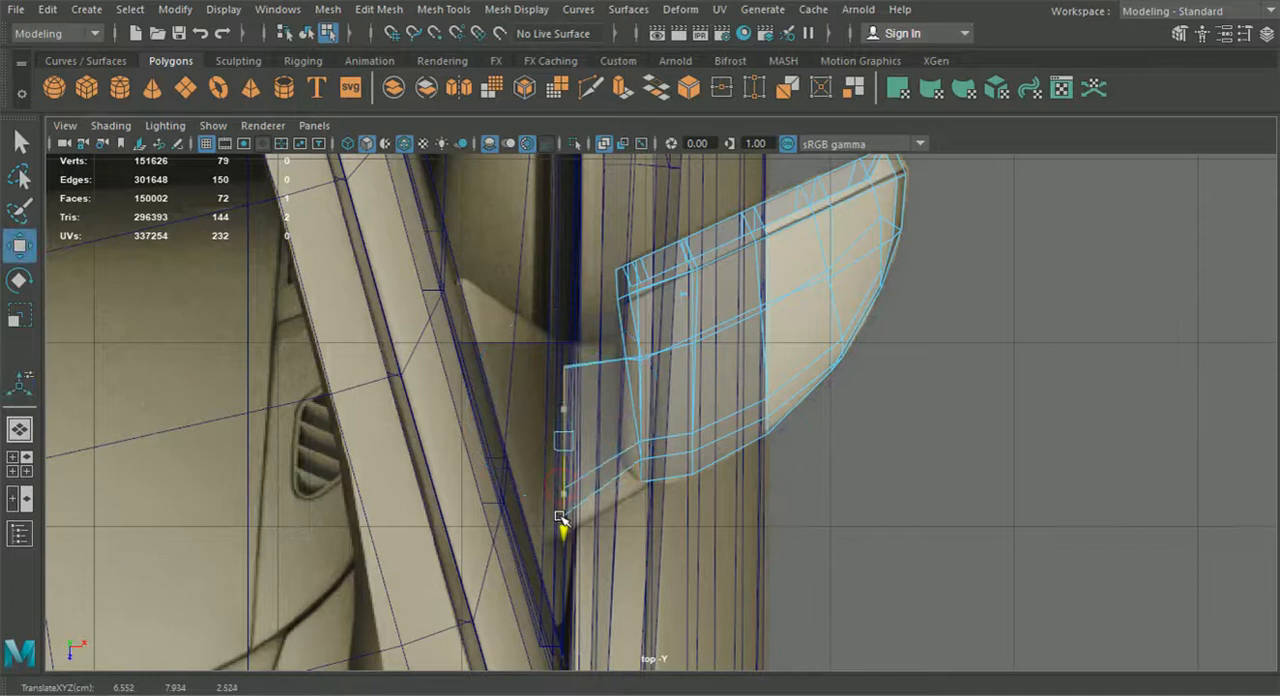
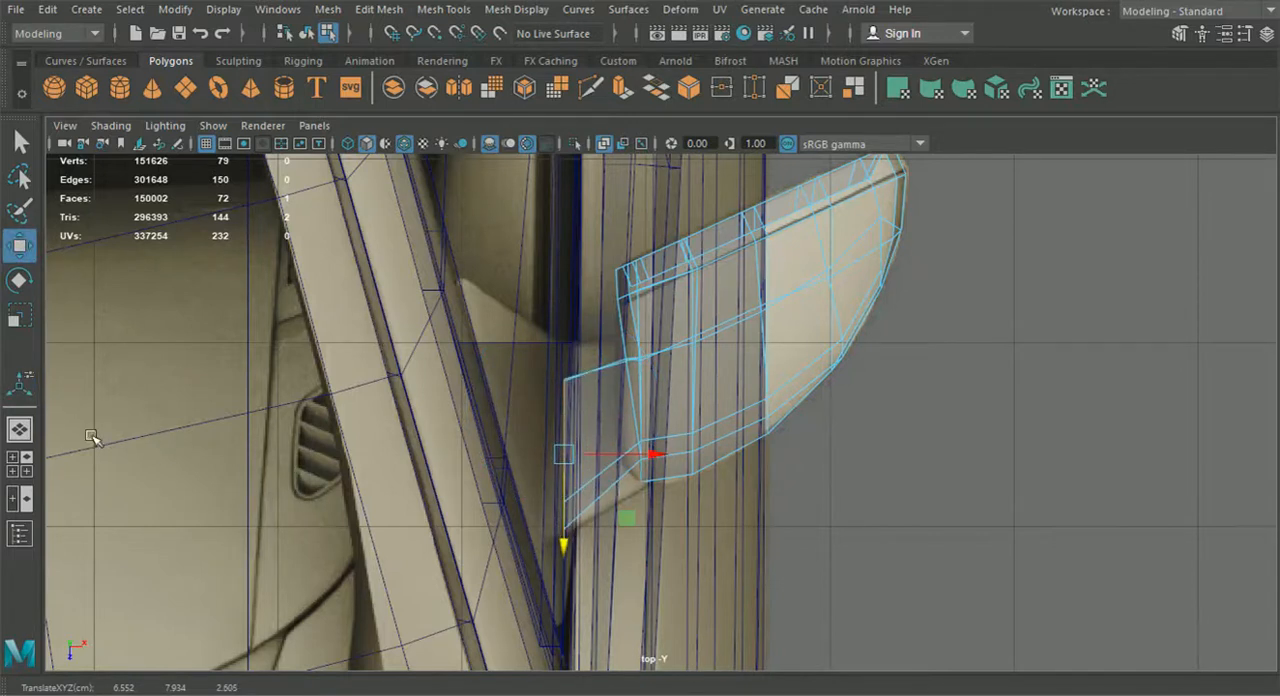
In the top view, move the vertex pair where the arm meets the housing and the neighbouring pair forward to straighten the front edge
click(20, 430)
alt+drag(438, 433, 455, 392)
right_drag(566, 140, 477, 144)
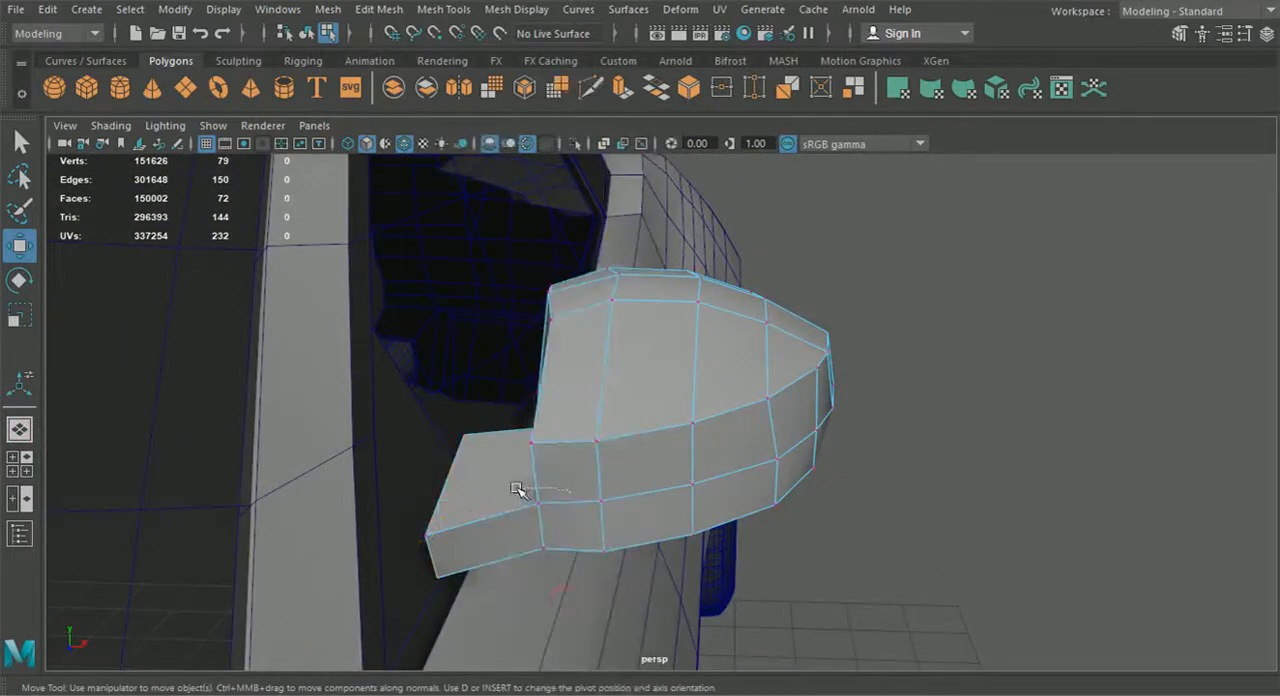
click(20, 464)
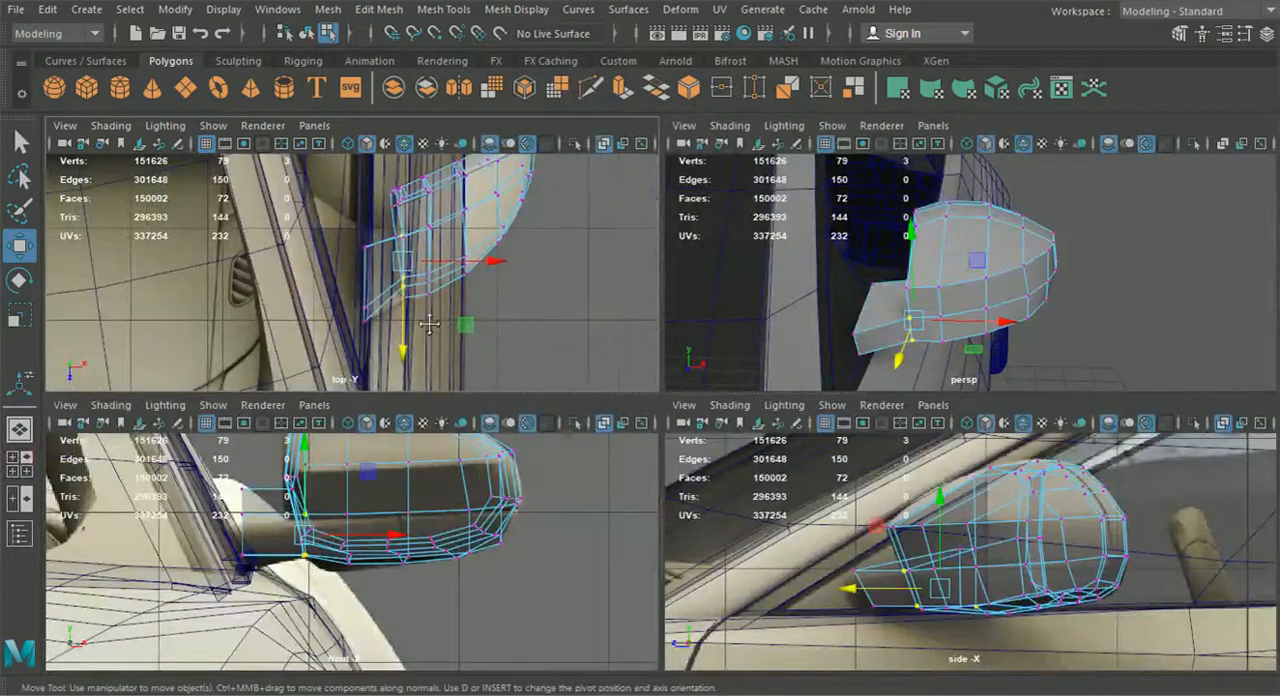
ctrl+drag(371, 208, 431, 254)
scroll(431, 277, up, 2)
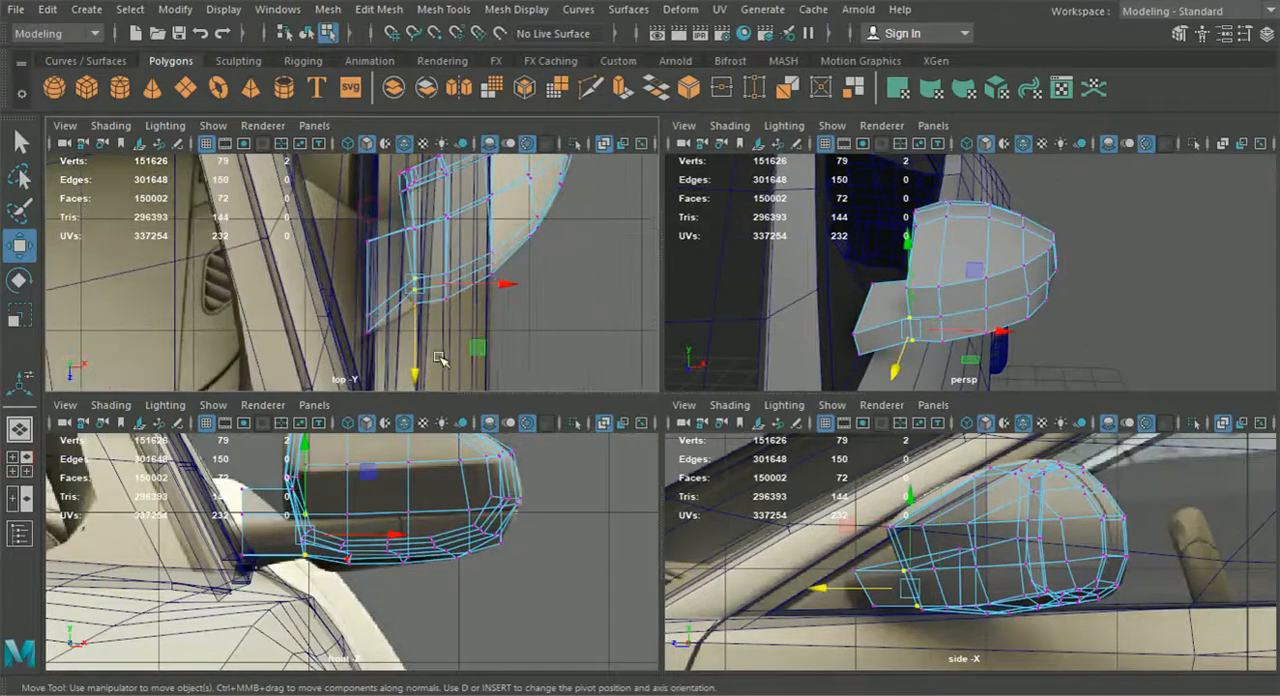
drag(413, 360, 421, 378)
drag(433, 248, 445, 337)
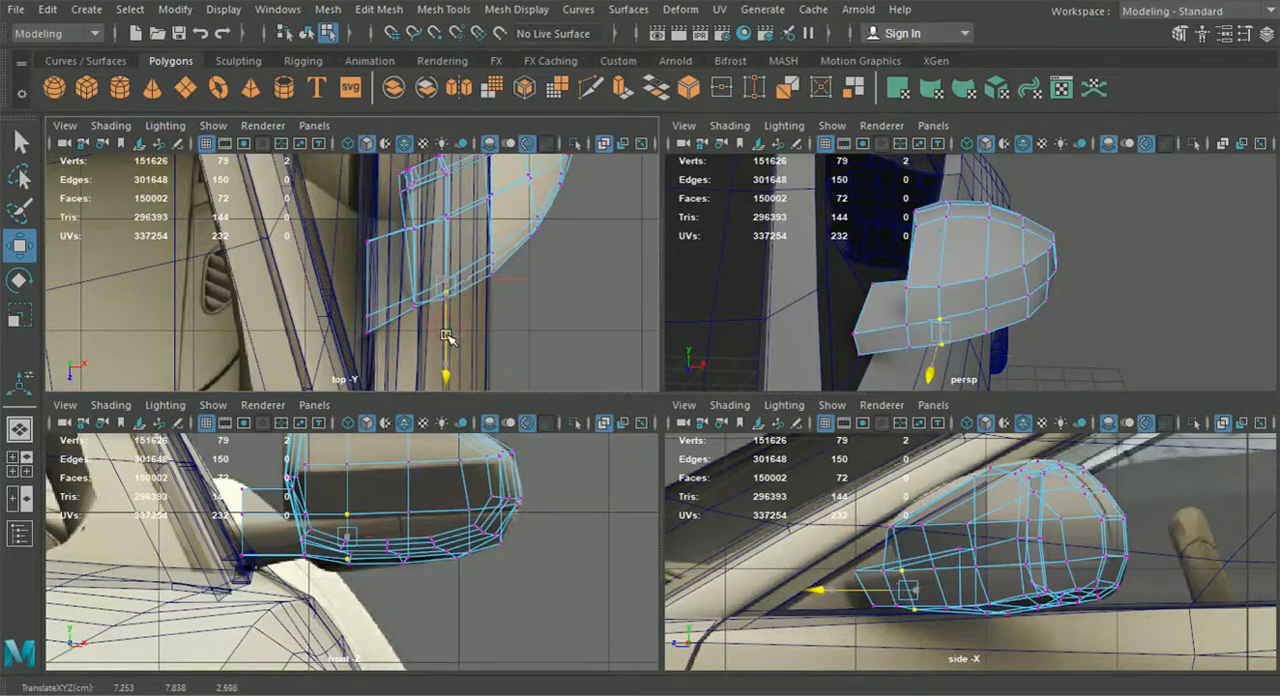
In the side view, shift the upper and lower front vertices of the arm's end forward to follow the reference
middle_click(840, 497)
scroll(852, 532, up, 3)
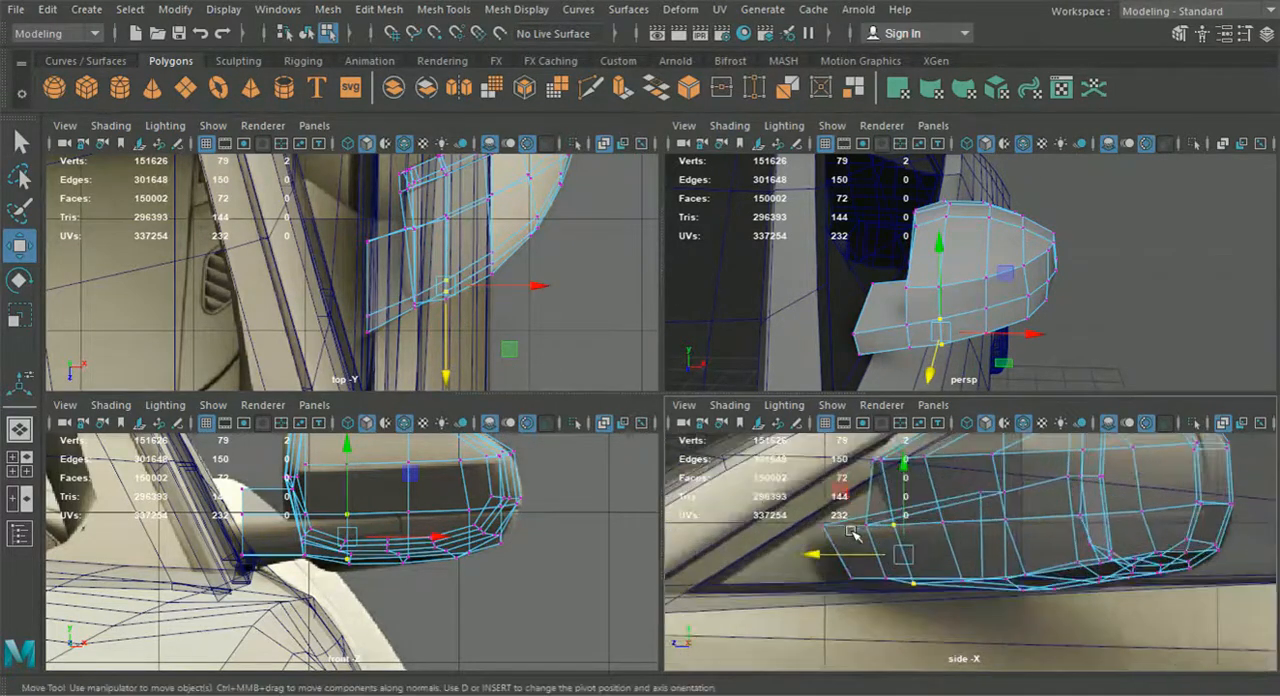
drag(842, 527, 813, 540)
click(851, 579)
drag(851, 580, 823, 583)
Lower the arm's two upper rear vertices in the front view to match the reference arm's thickness
alt+middle_drag(394, 557, 440, 577)
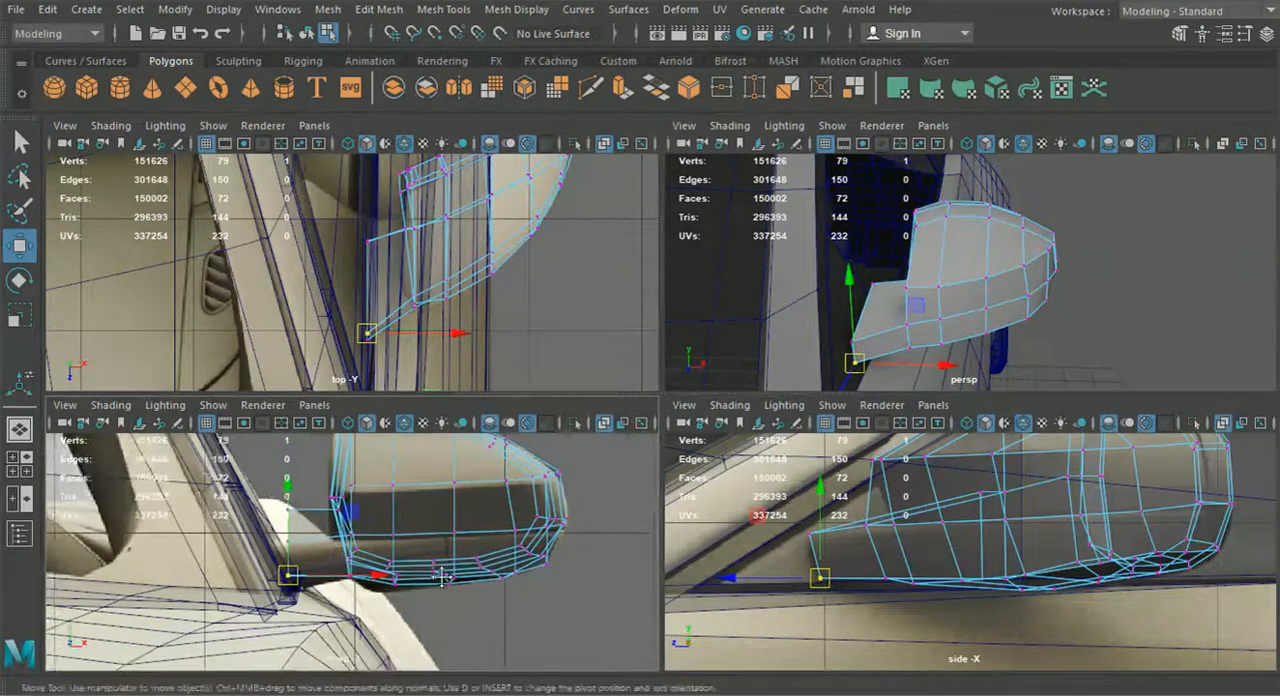
alt+middle_drag(342, 561, 366, 561)
drag(305, 490, 328, 518)
alt+drag(807, 358, 926, 323)
shift+click(934, 292)
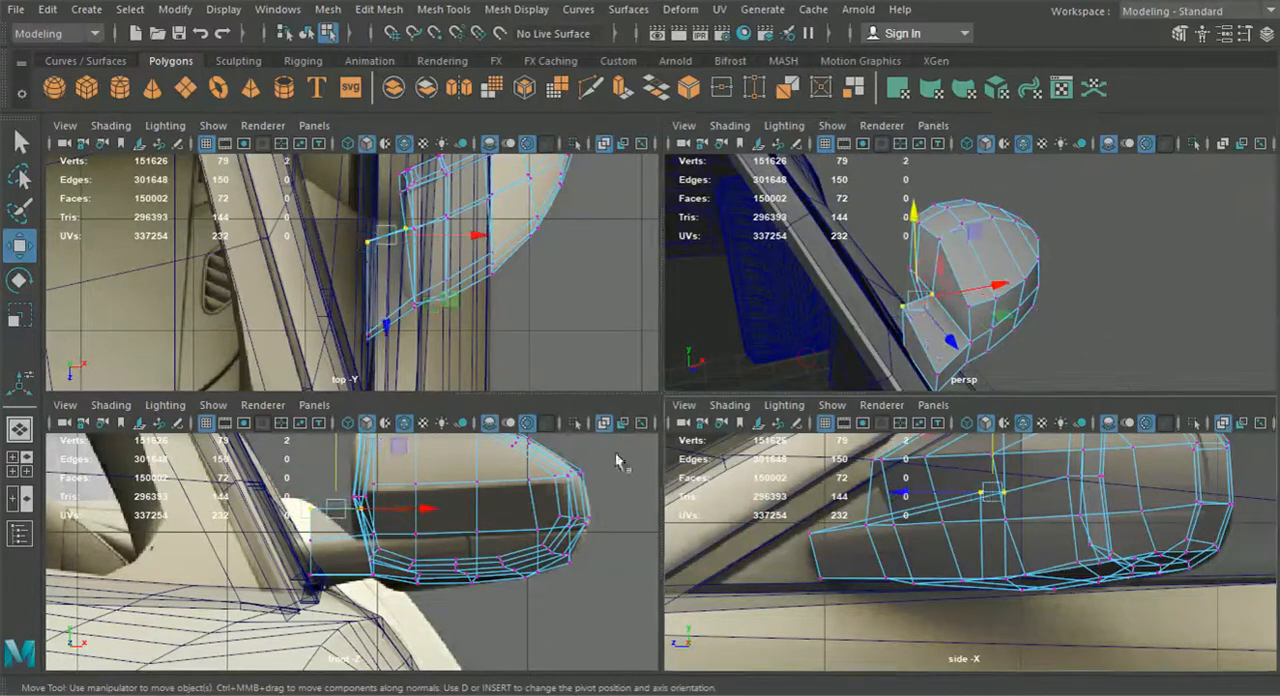
drag(335, 457, 345, 481)
Move the arm's end vertices sideways toward the door so the arm reaches the car body
alt+drag(982, 382, 962, 362)
click(880, 342)
click(880, 368)
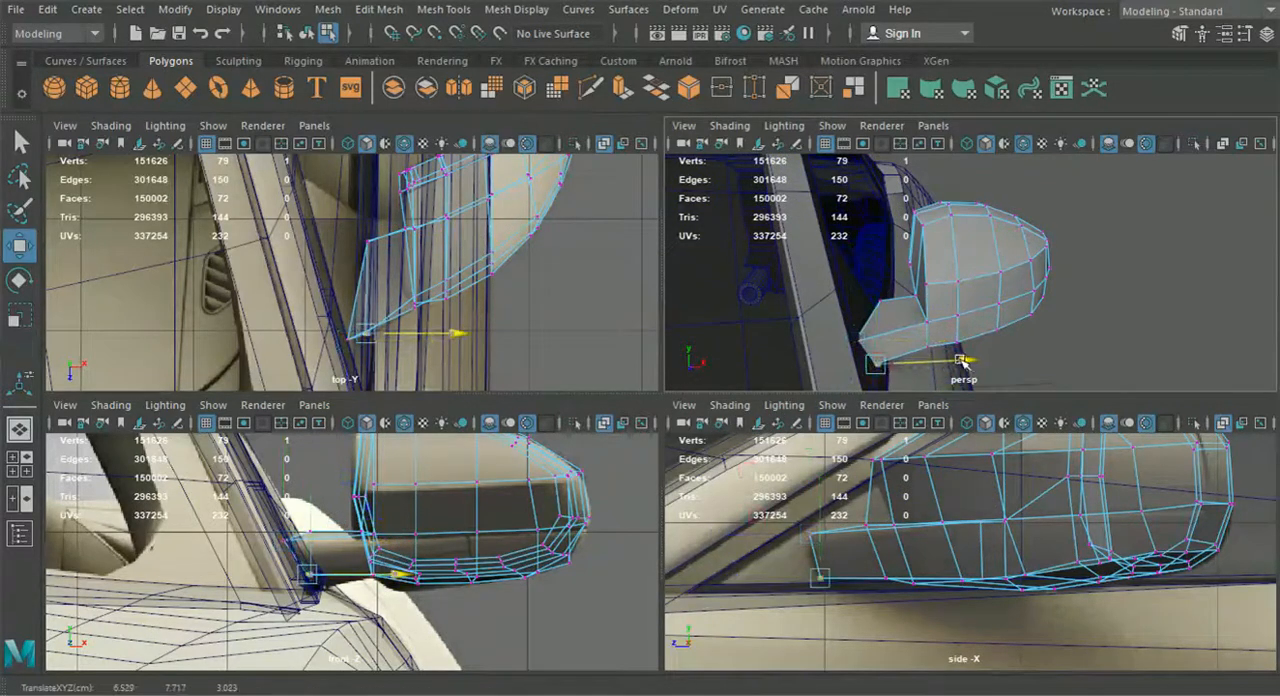
click(889, 299)
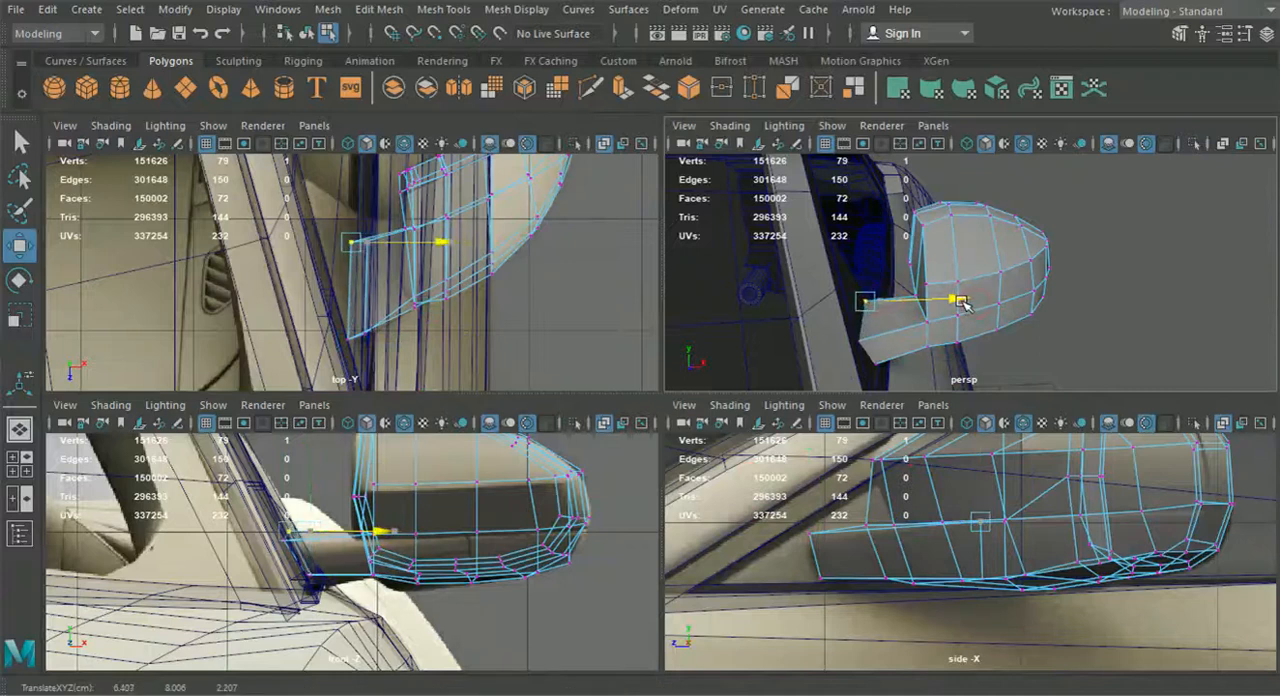
alt+drag(960, 308, 836, 318)
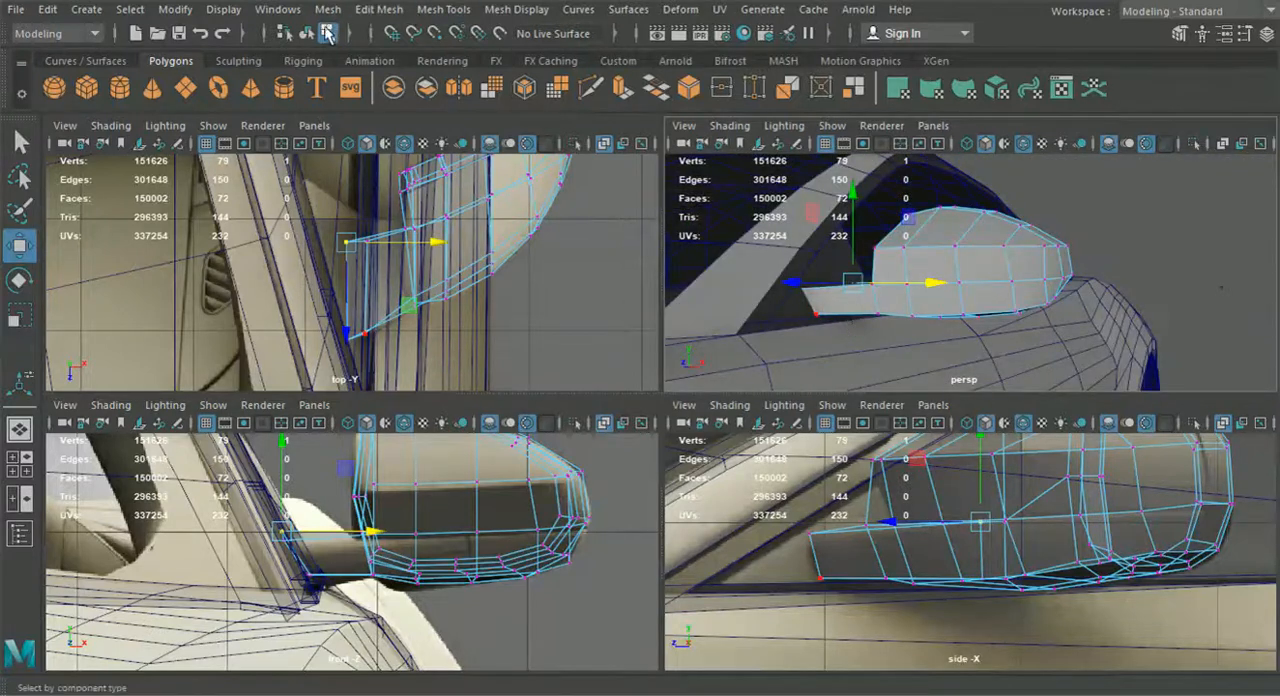
Return to object selection with nothing selected and show the car in a full-size perspective view
click(308, 34)
click(1151, 263)
scroll(1041, 281, down, 5)
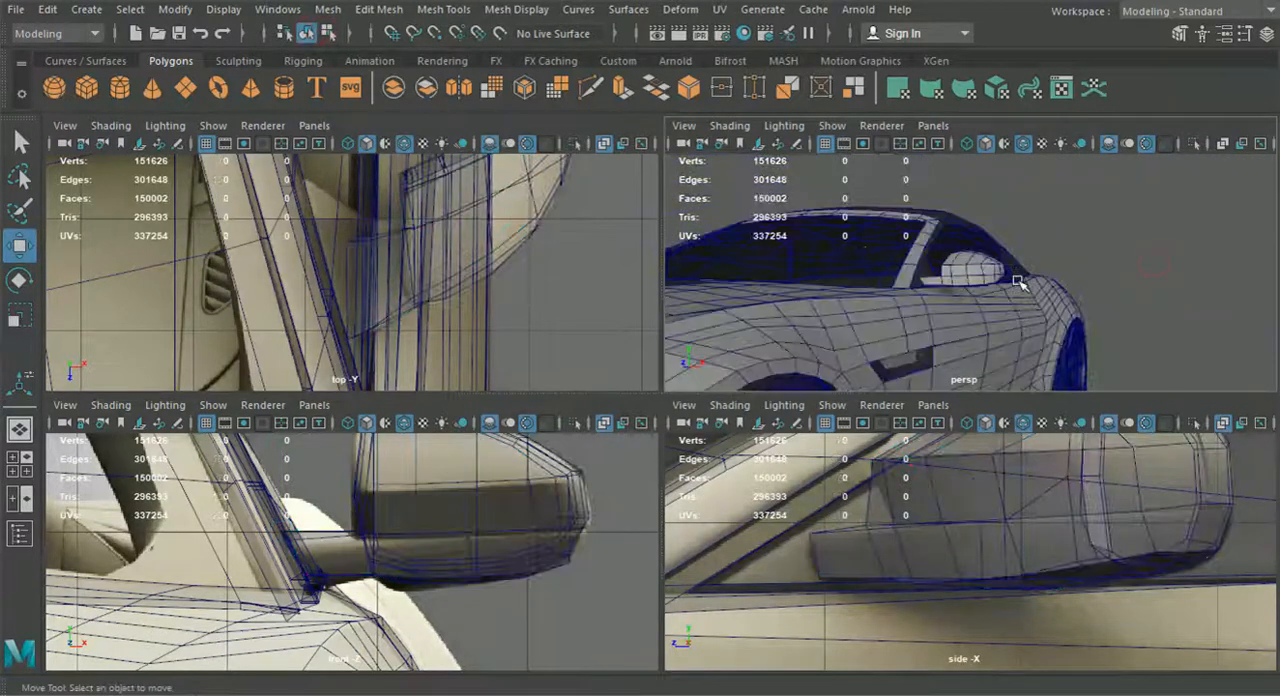
key(space)
Examine the door mirror's shape and its fit with the body from the front, side, above and rear of the car
alt+drag(897, 317, 795, 445)
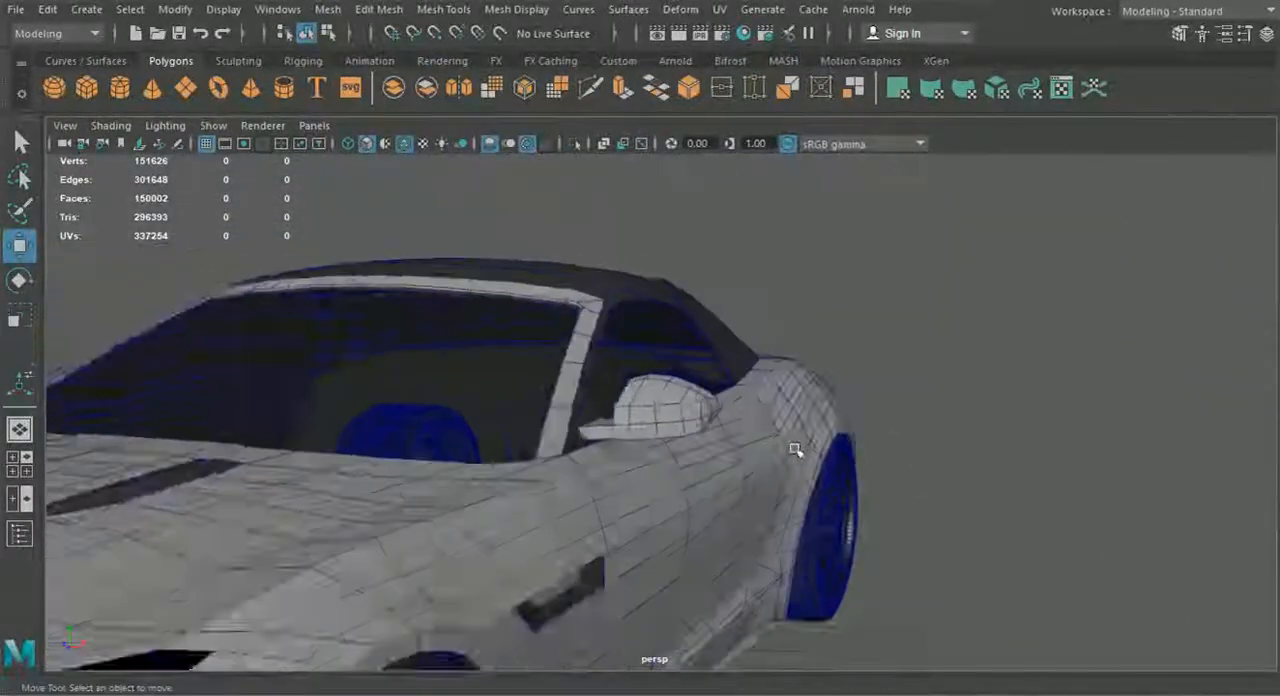
scroll(795, 445, up, 5)
scroll(750, 433, down, 5)
alt+drag(614, 408, 657, 467)
scroll(749, 466, down, 5)
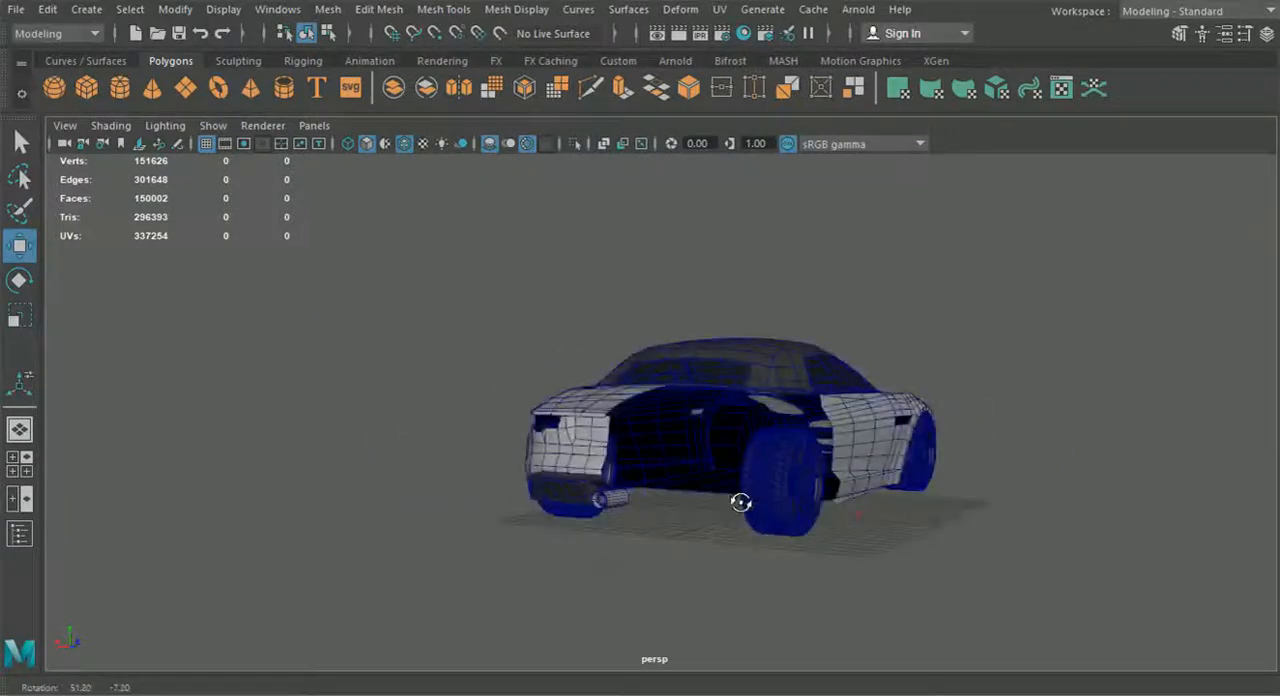
alt+drag(740, 502, 838, 529)
alt+drag(700, 486, 552, 400)
scroll(669, 480, up, 3)
scroll(669, 480, down, 3)
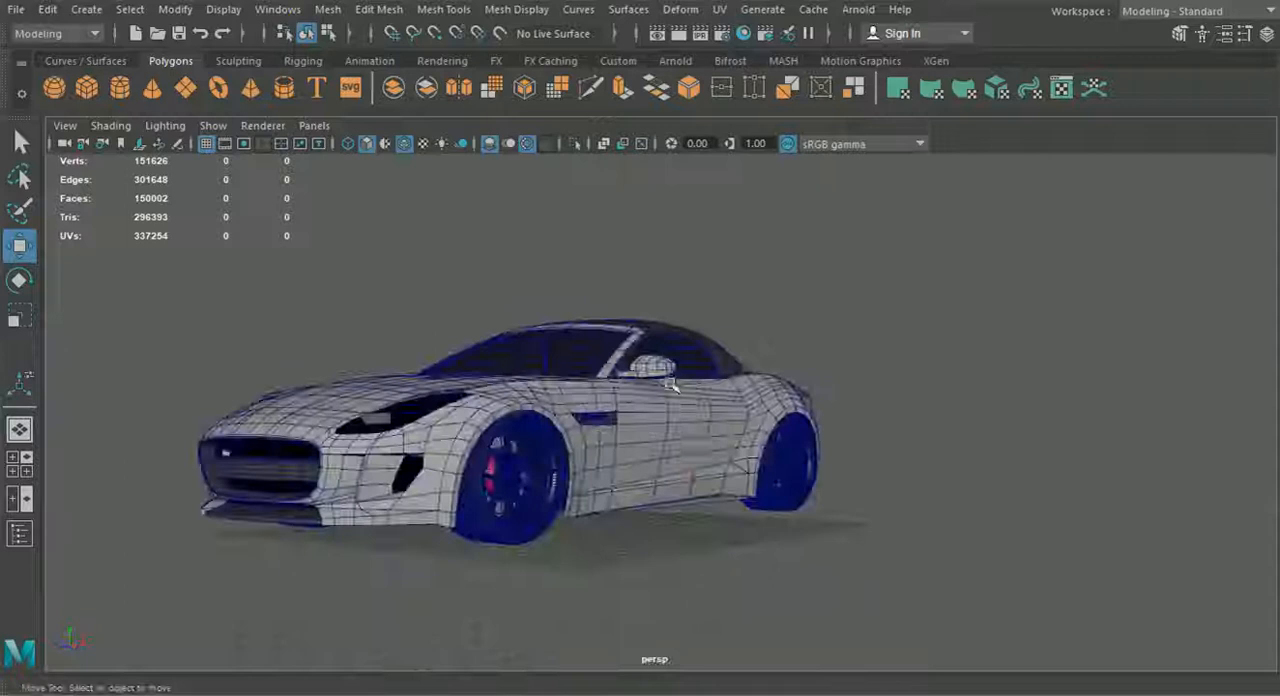
alt+drag(671, 385, 658, 388)
alt+drag(698, 460, 460, 500)
alt+drag(930, 481, 674, 457)
alt+drag(580, 459, 518, 460)
alt+middle_drag(518, 460, 628, 451)
mouse_move(628, 451)
alt+mouse_down()
mouse_move(969, 477)
mouse_move(620, 465)
mouse_move(631, 470)
alt+mouse_up()
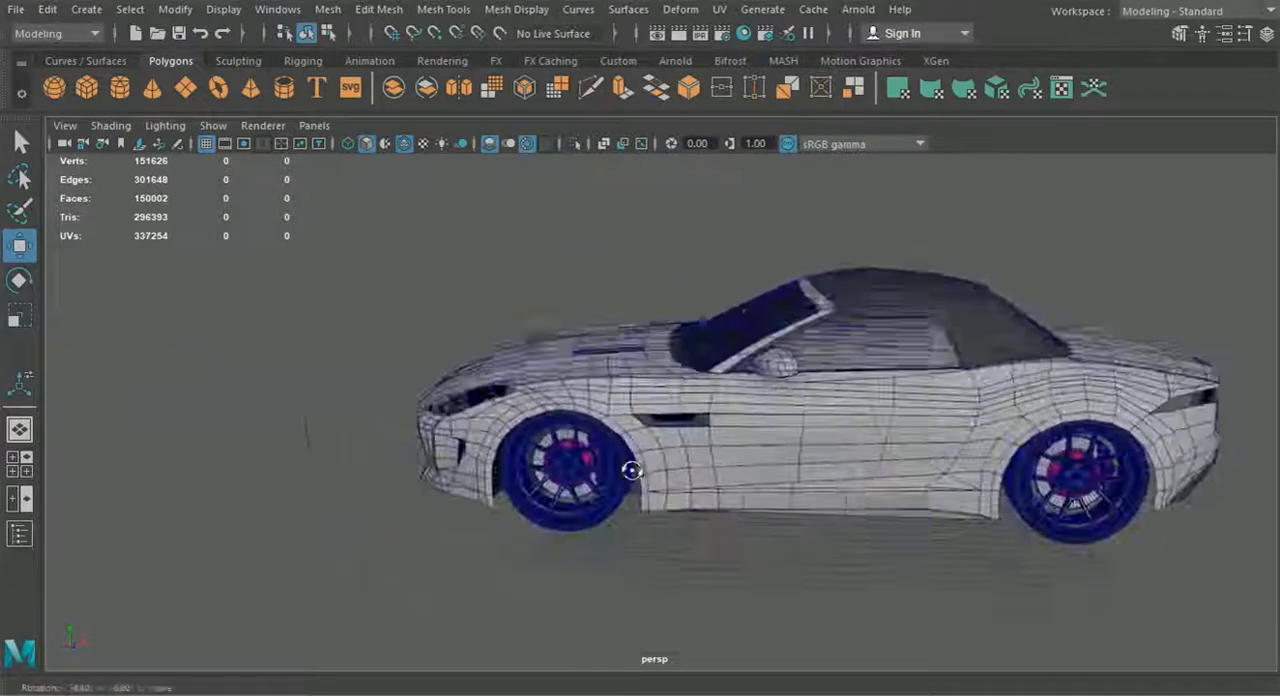
alt+right_drag(632, 470, 714, 494)
alt+drag(714, 494, 720, 449)
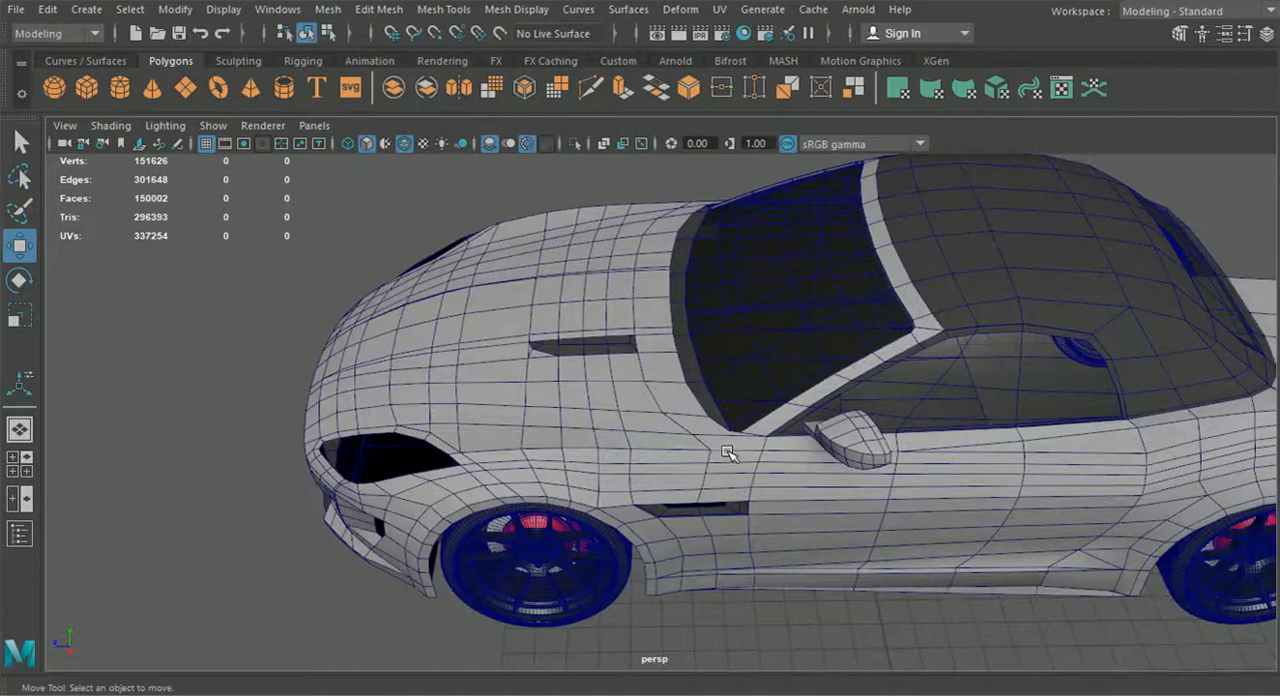
alt+drag(705, 432, 677, 428)
alt+drag(619, 528, 751, 556)
alt+drag(606, 555, 733, 557)
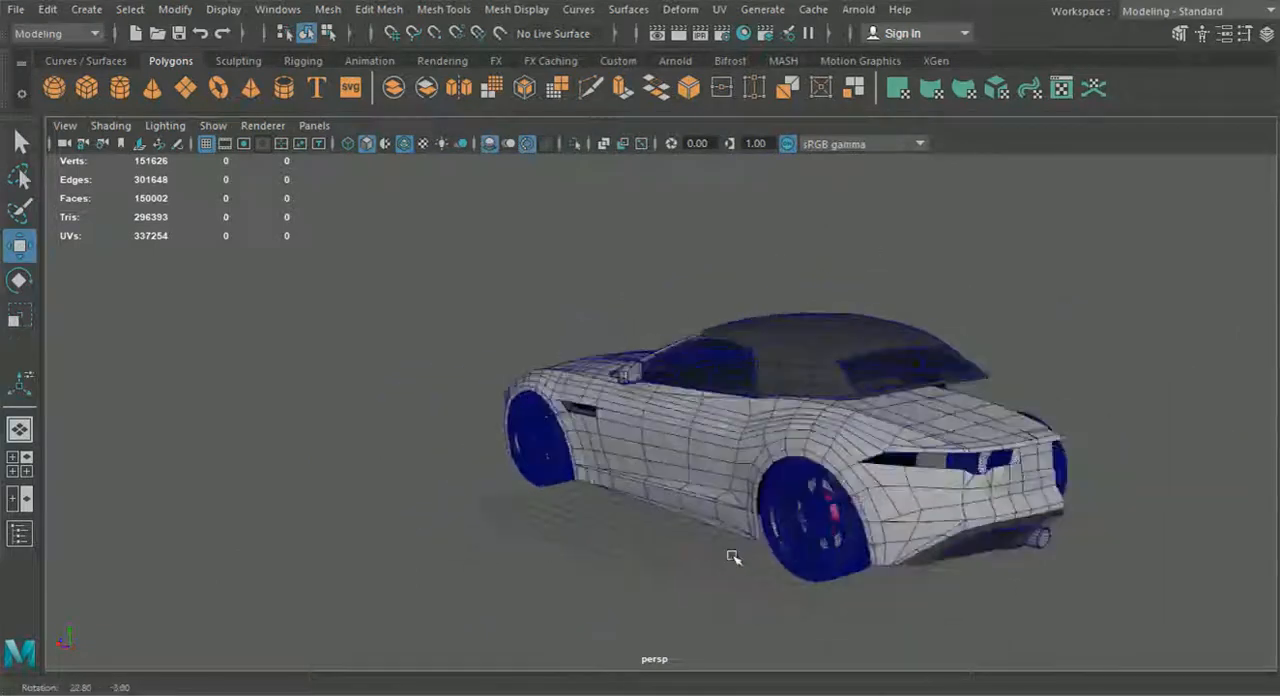